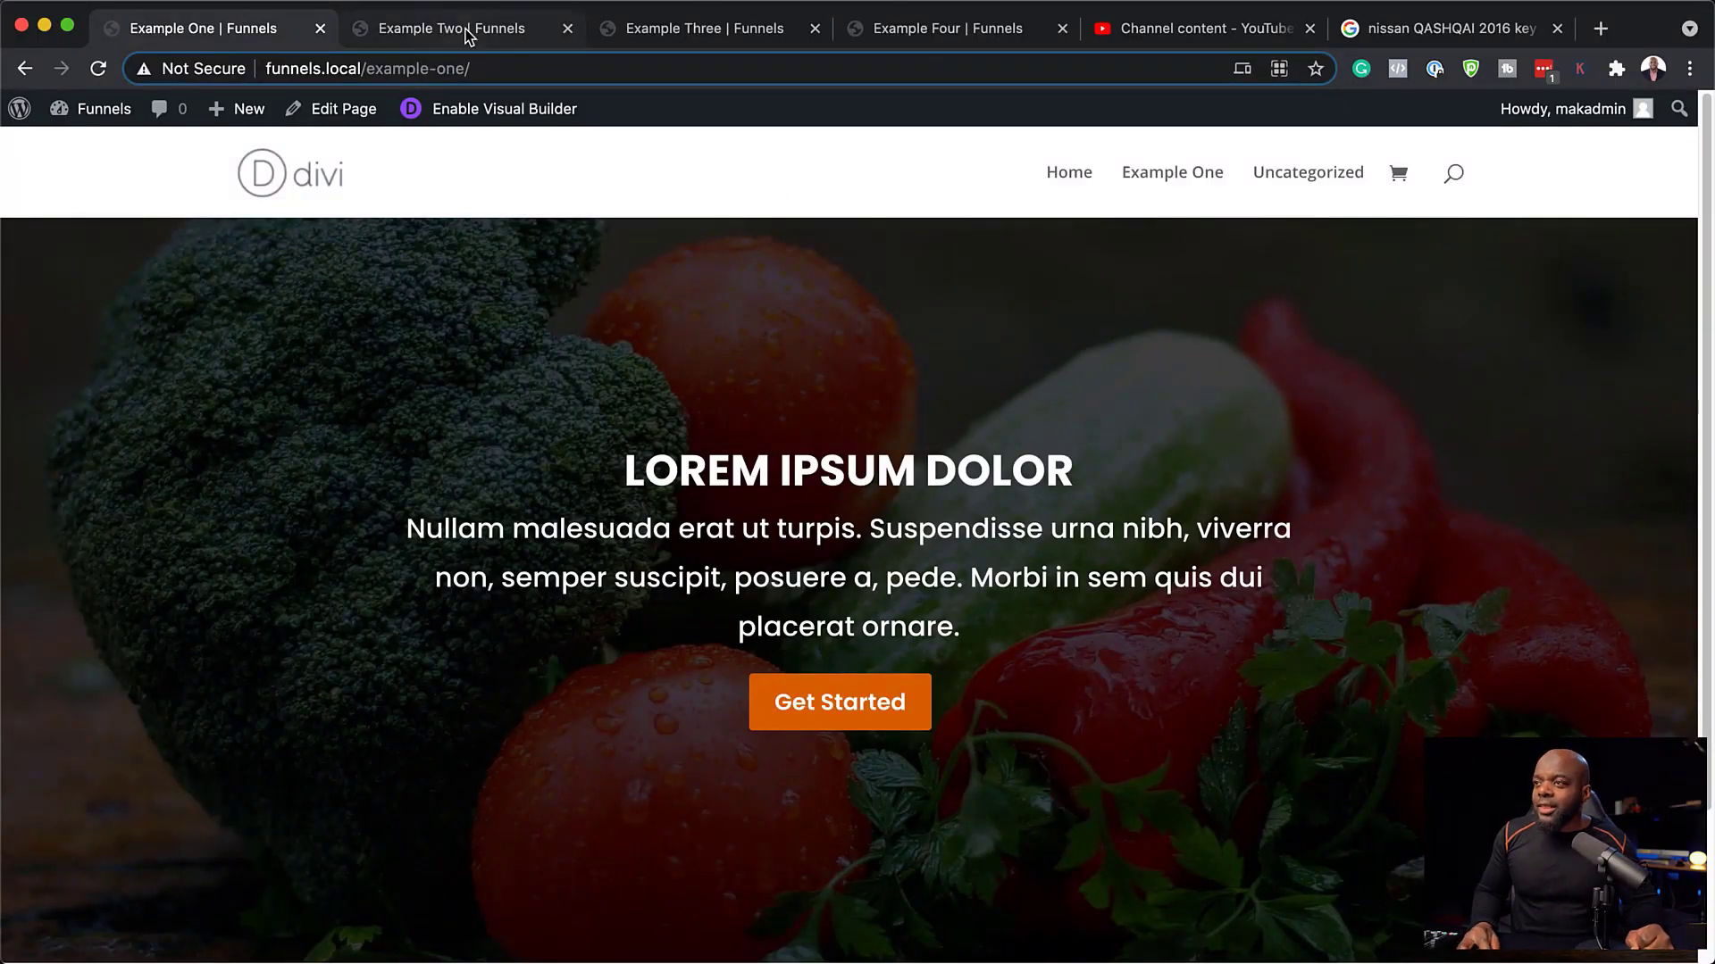
# Compare the hero headers and background overlays on the Example One, Two, Three and Four pages.
pyautogui.click(466, 36)
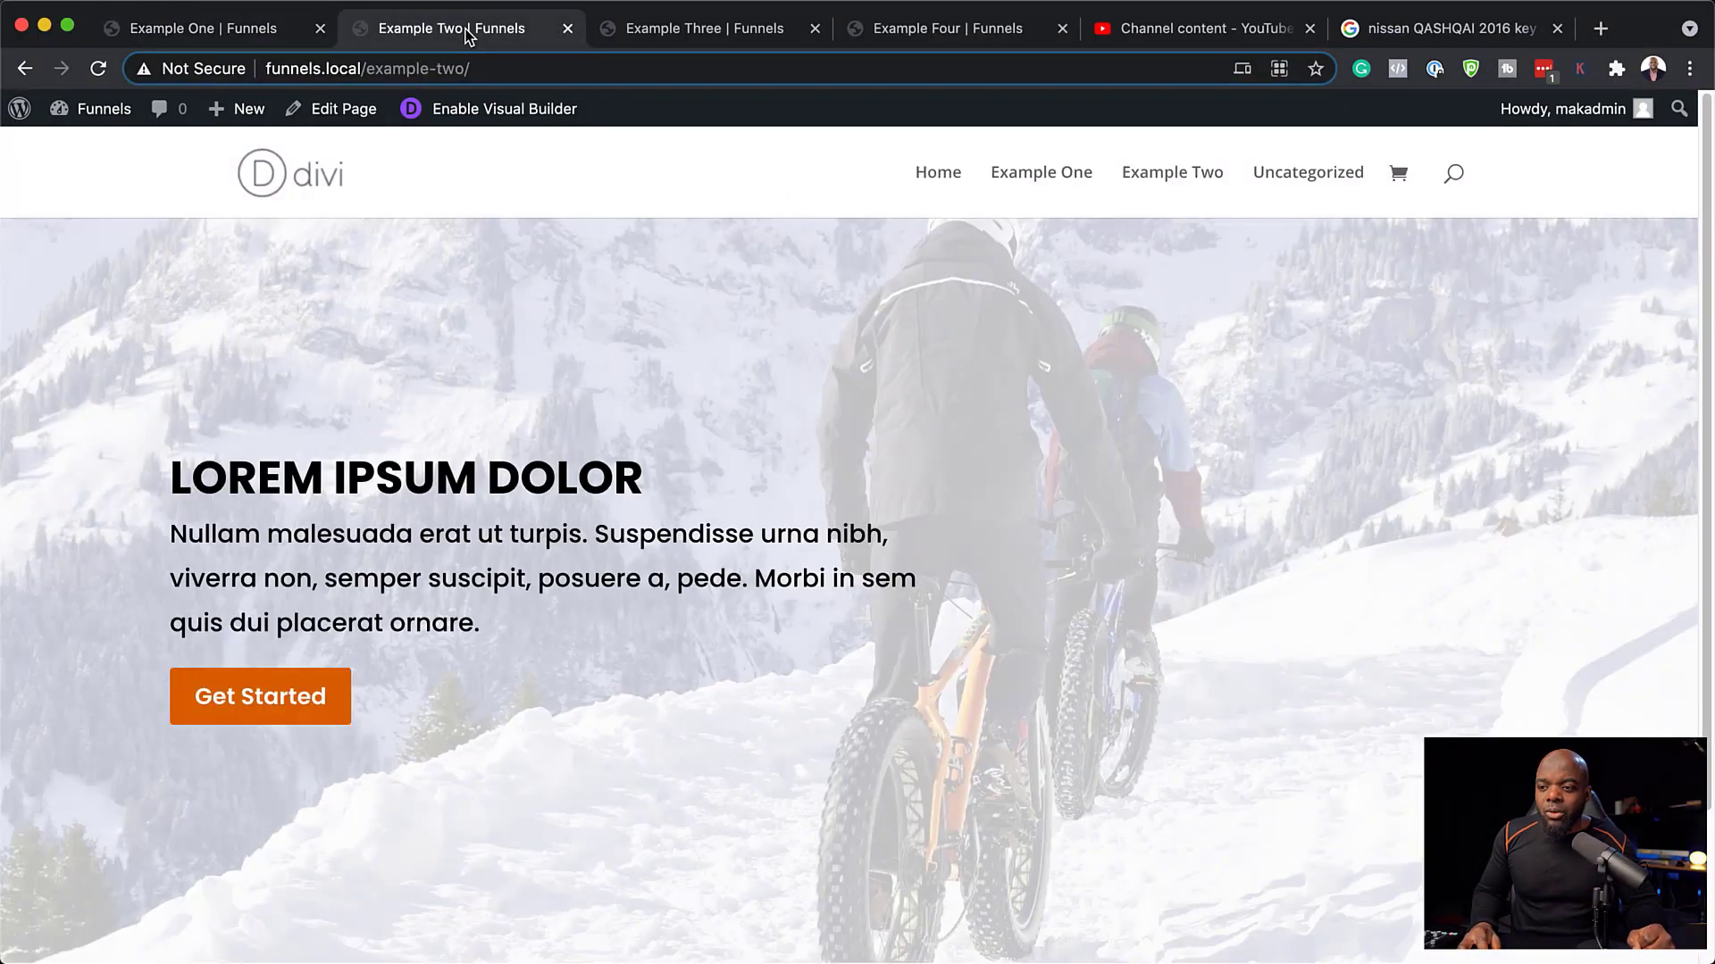
pyautogui.click(671, 34)
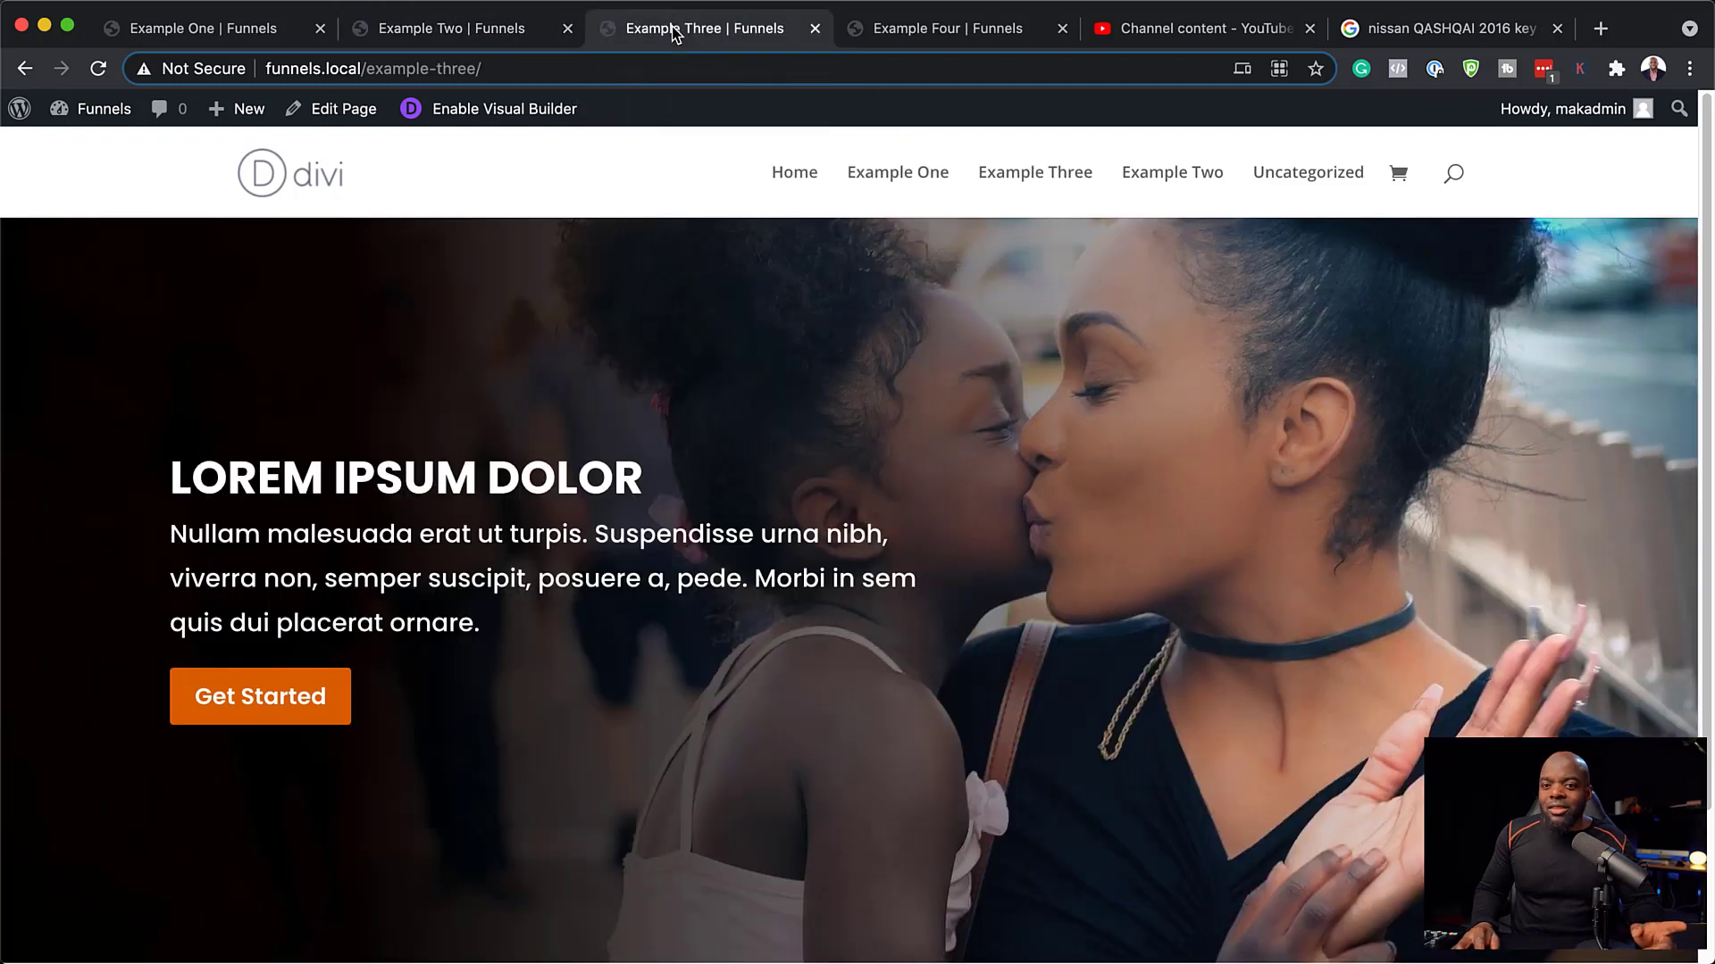
pyautogui.click(925, 35)
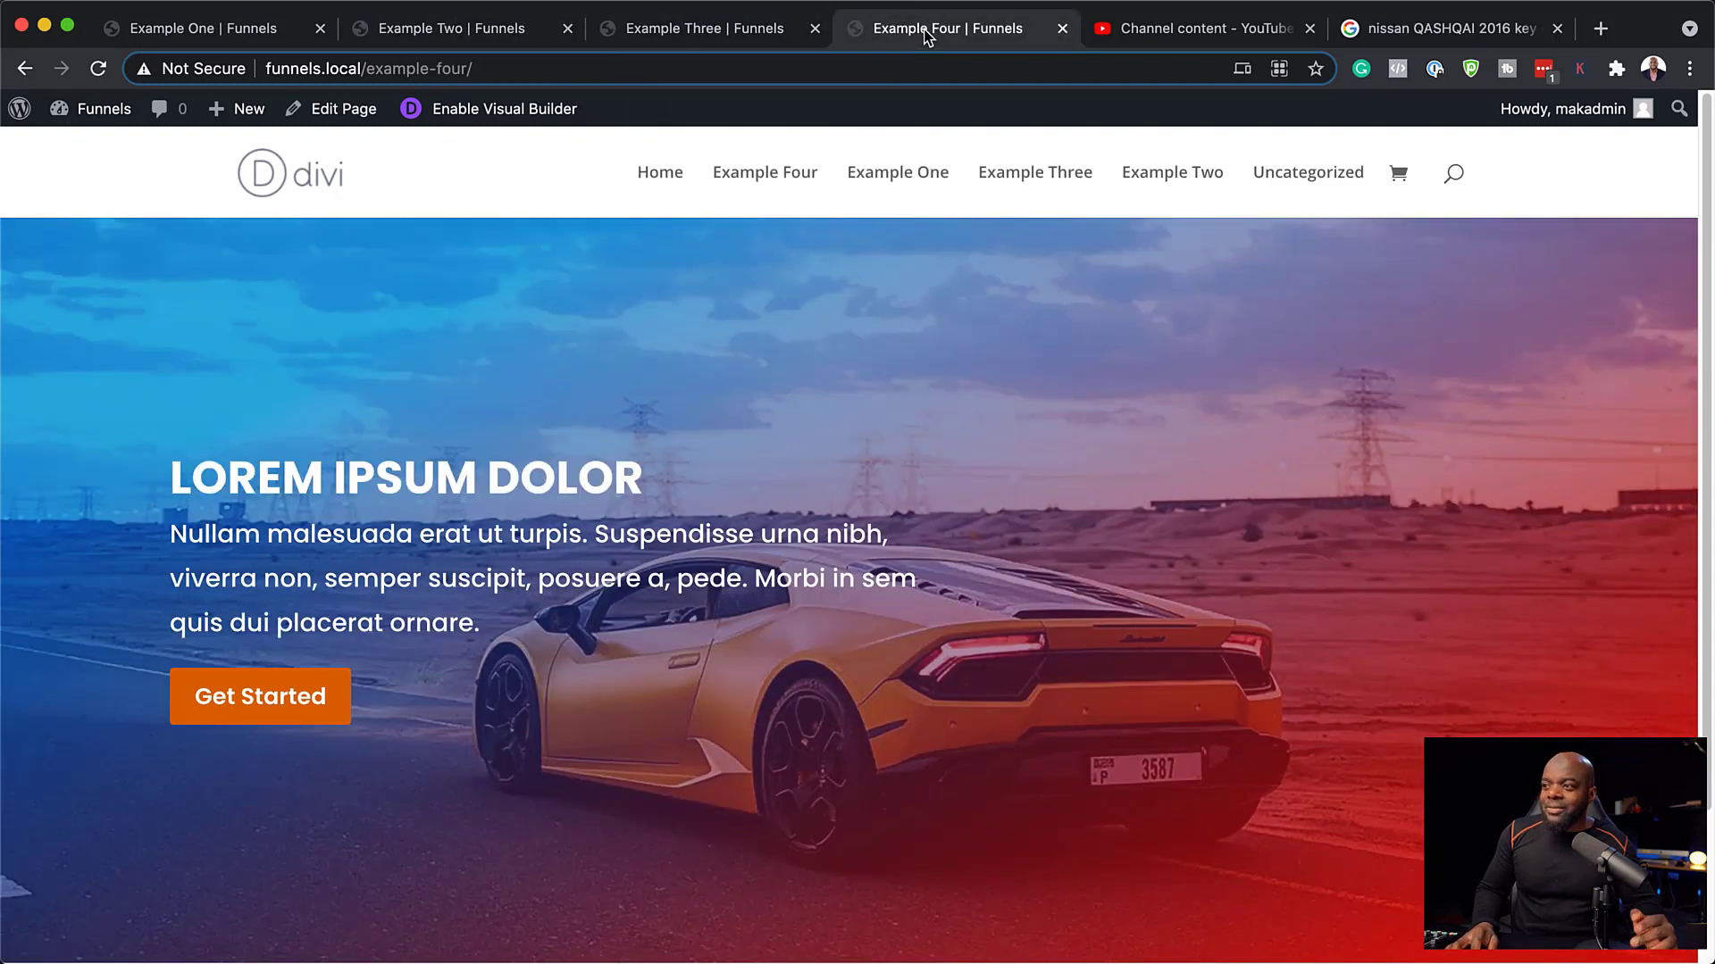
pyautogui.click(733, 32)
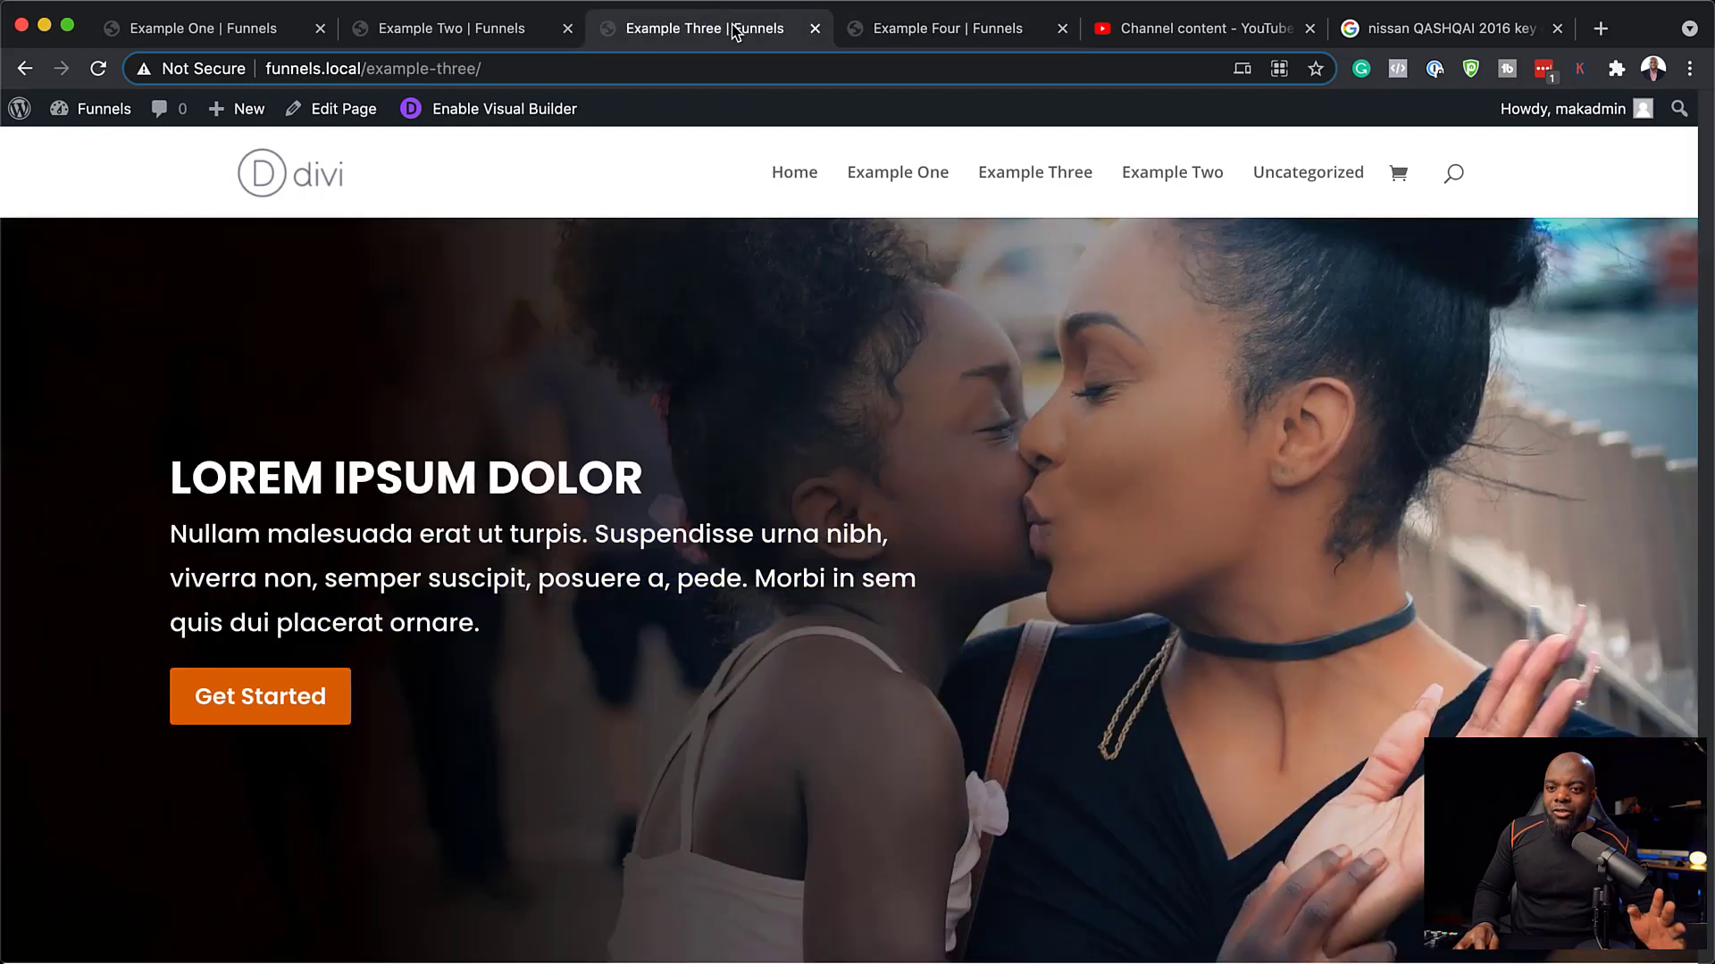
pyautogui.click(477, 36)
pyautogui.click(257, 34)
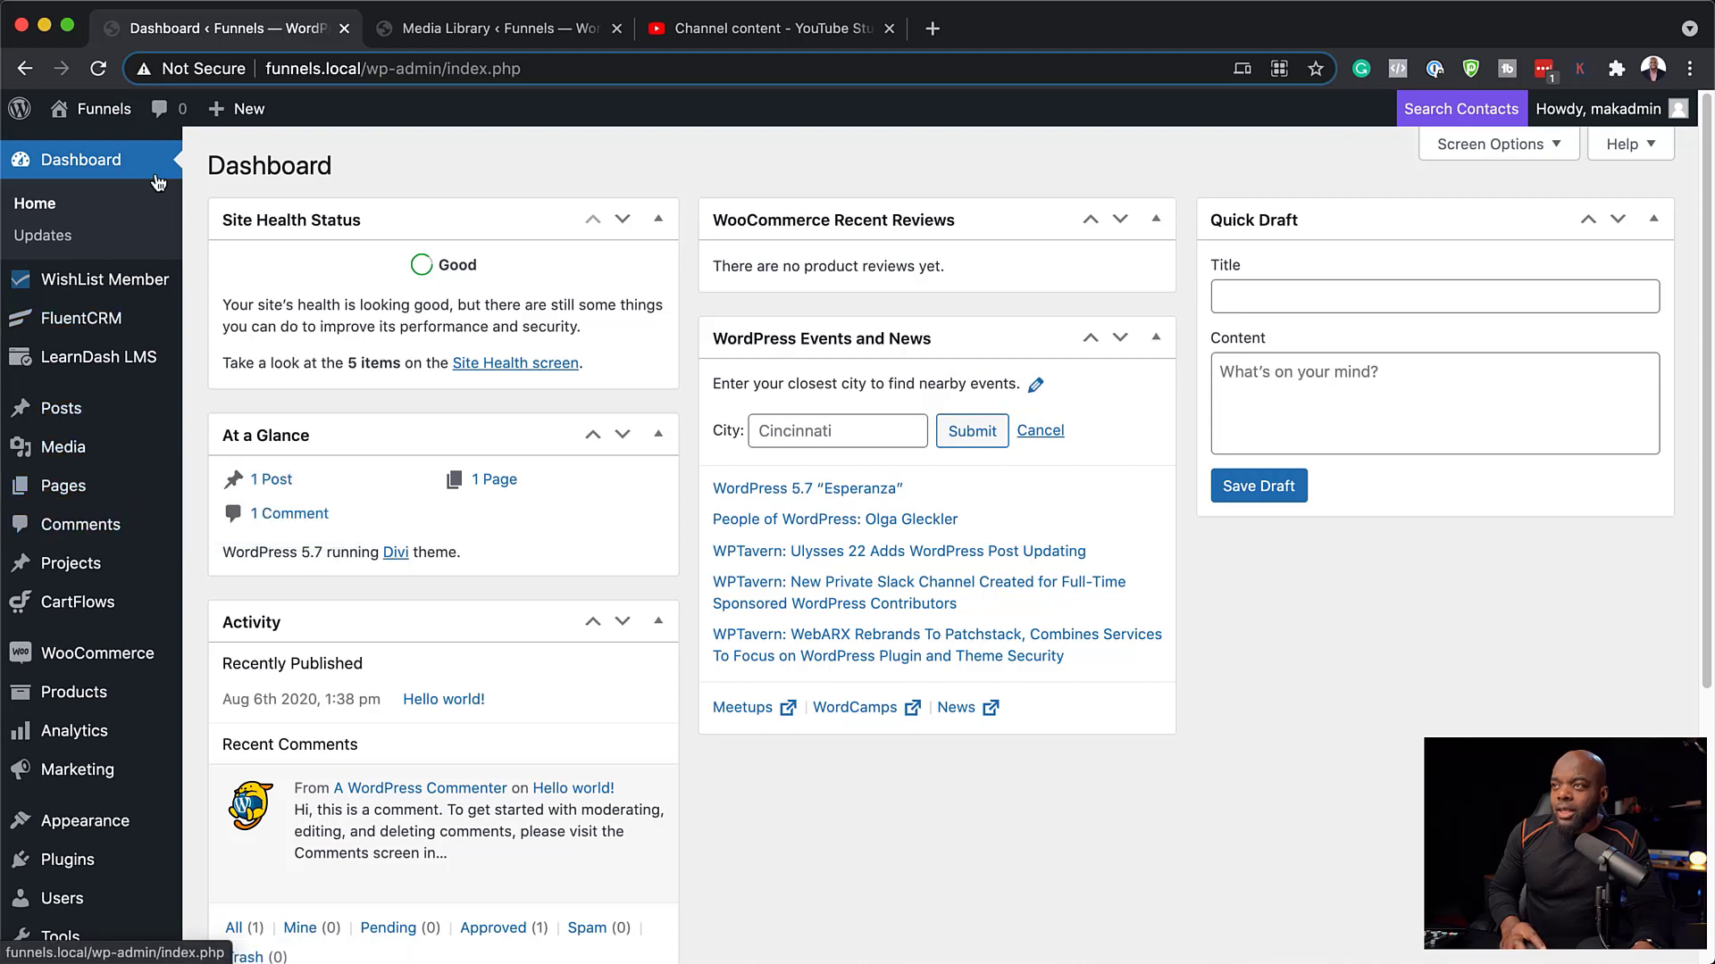
# Create a new page titled "Example One" and start building it from scratch with Divi Builder, without inserting a row.
pyautogui.moveTo(95, 500)
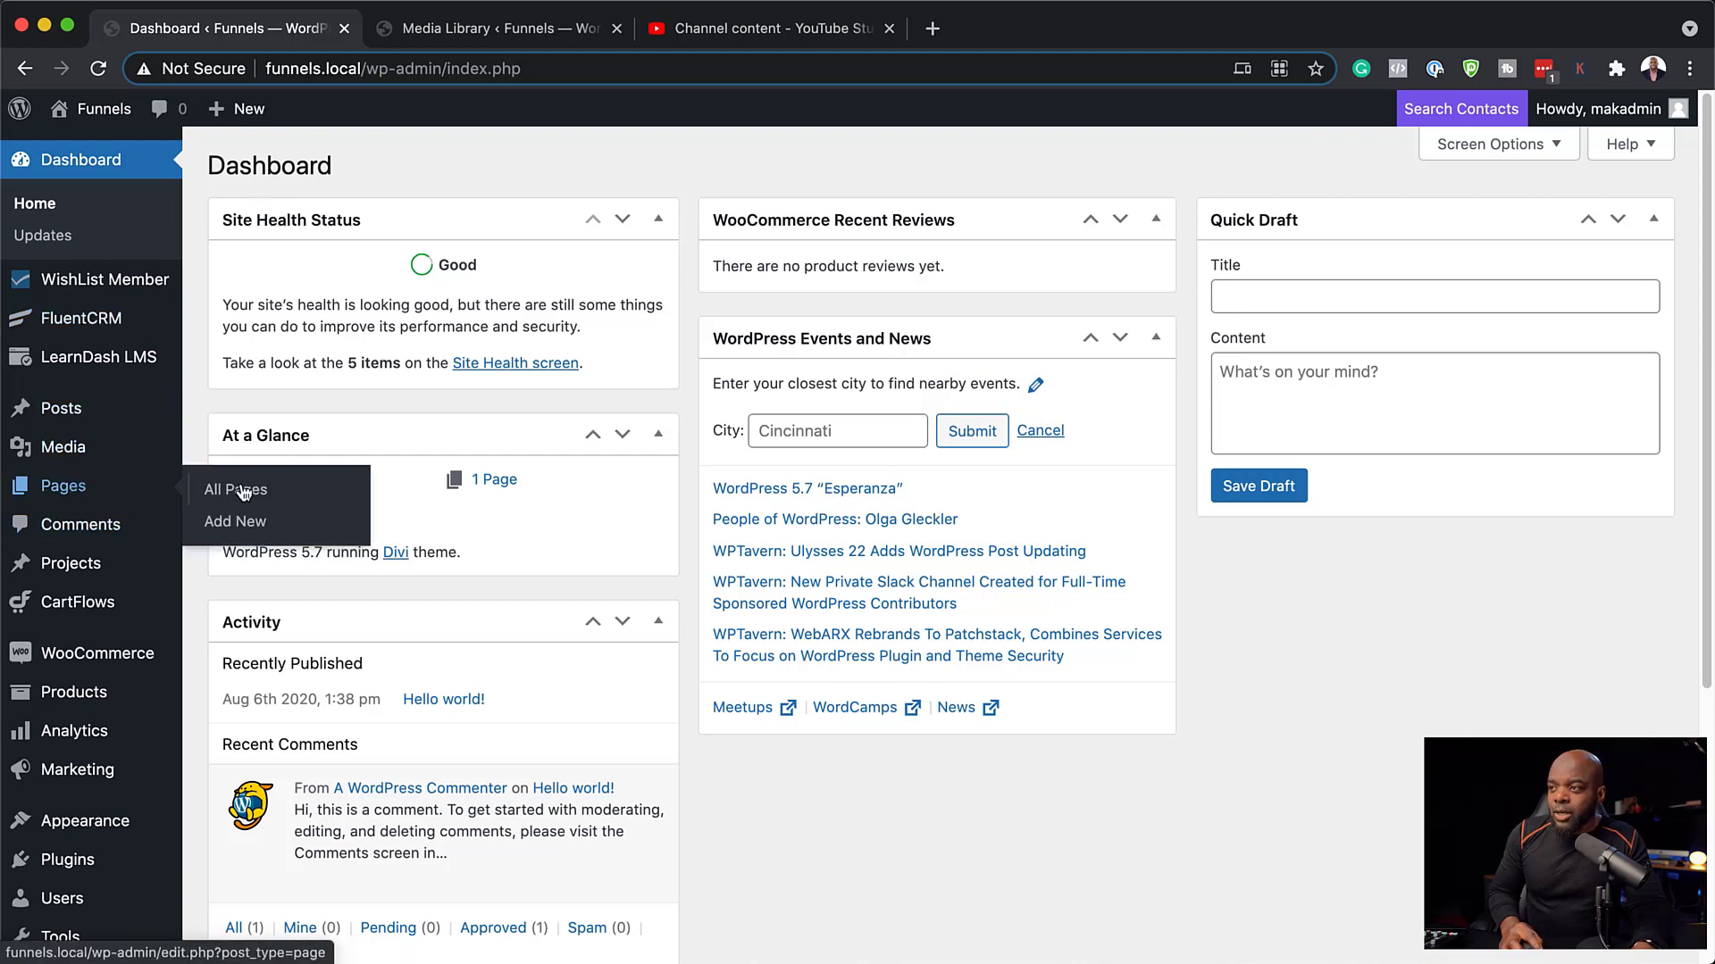
pyautogui.click(235, 523)
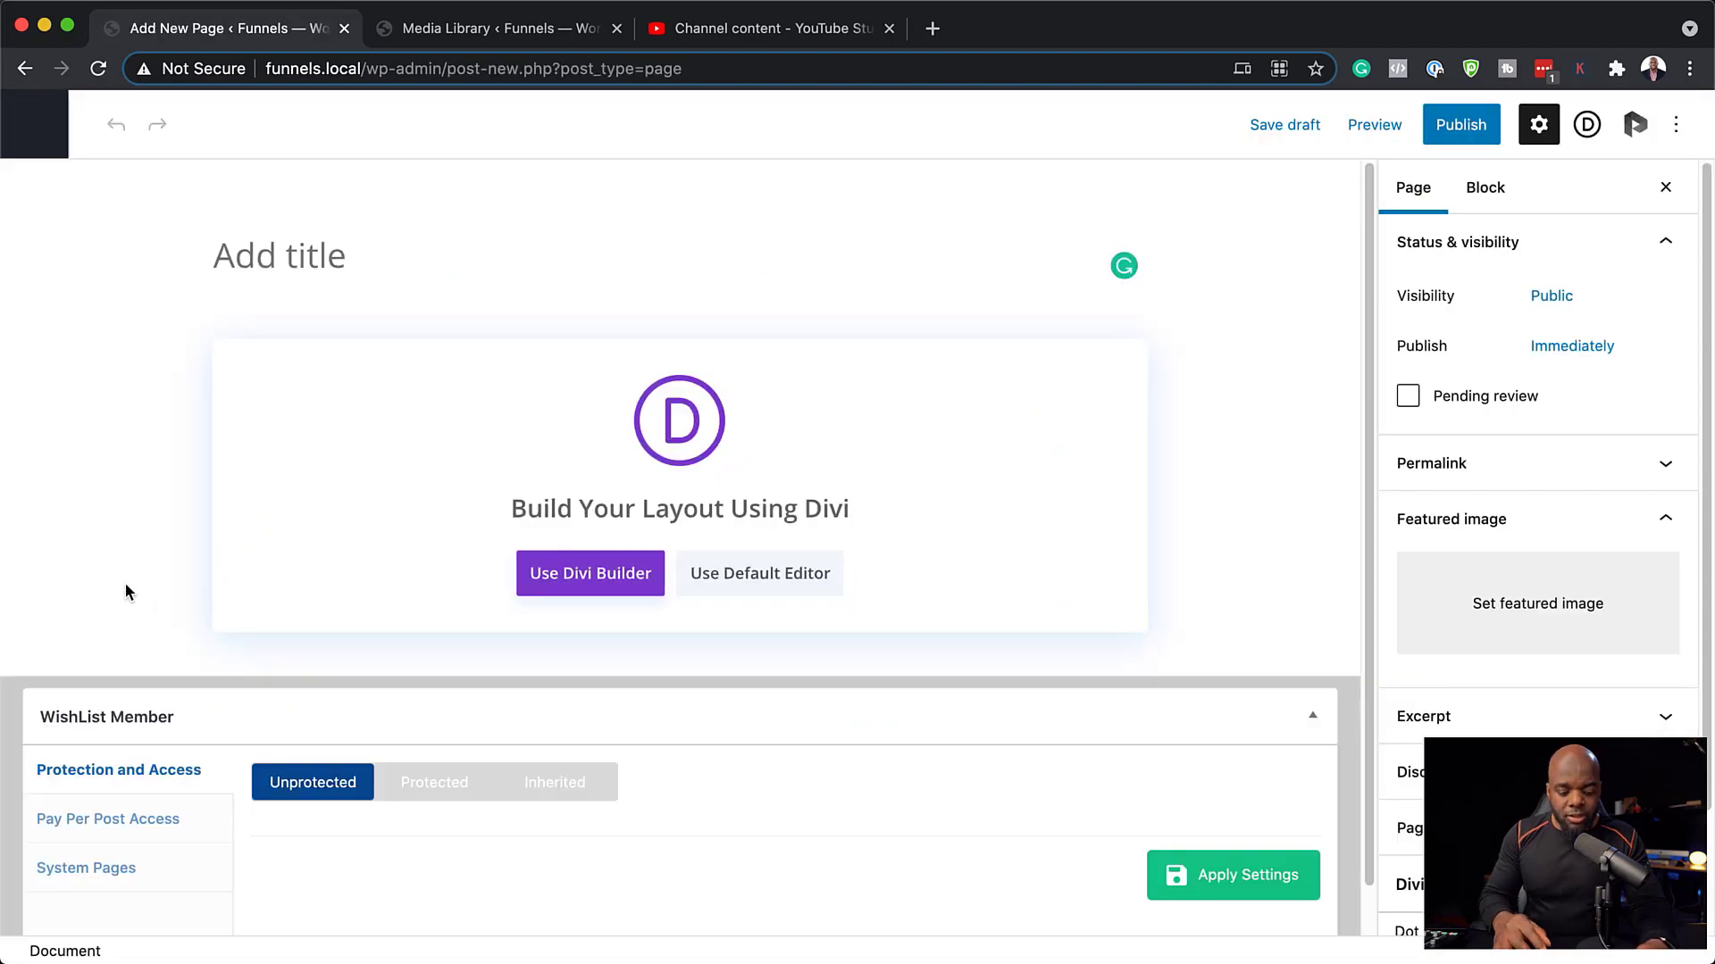
pyautogui.write('Example One')
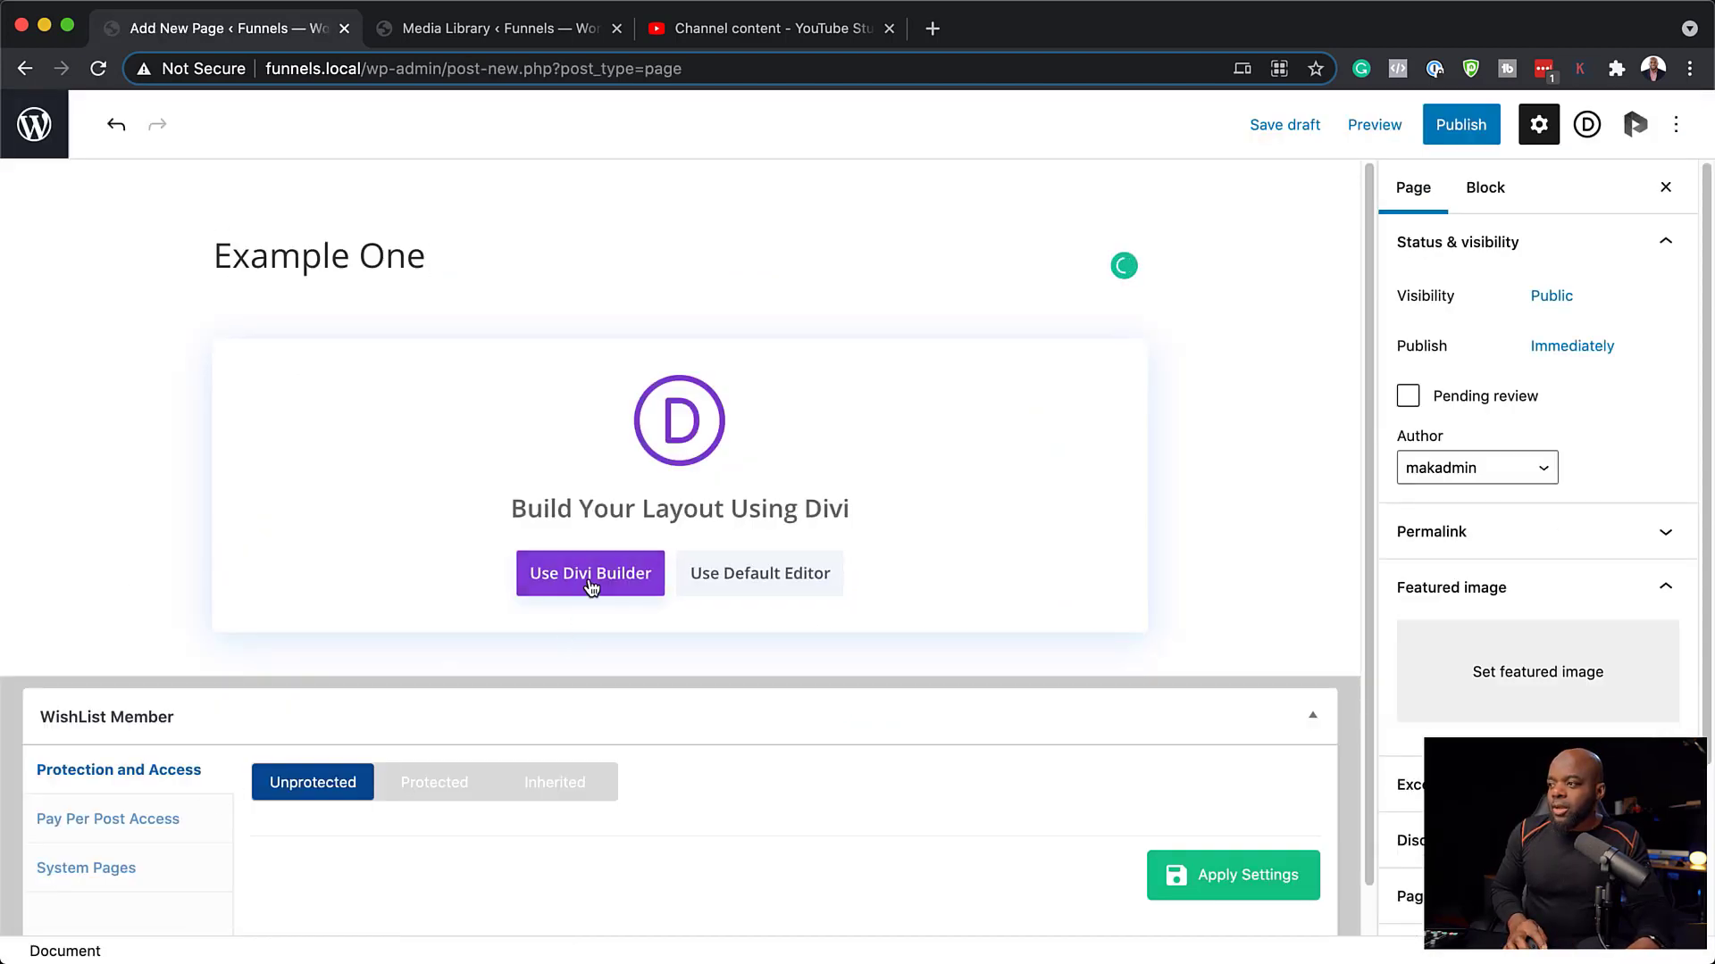
pyautogui.click(590, 576)
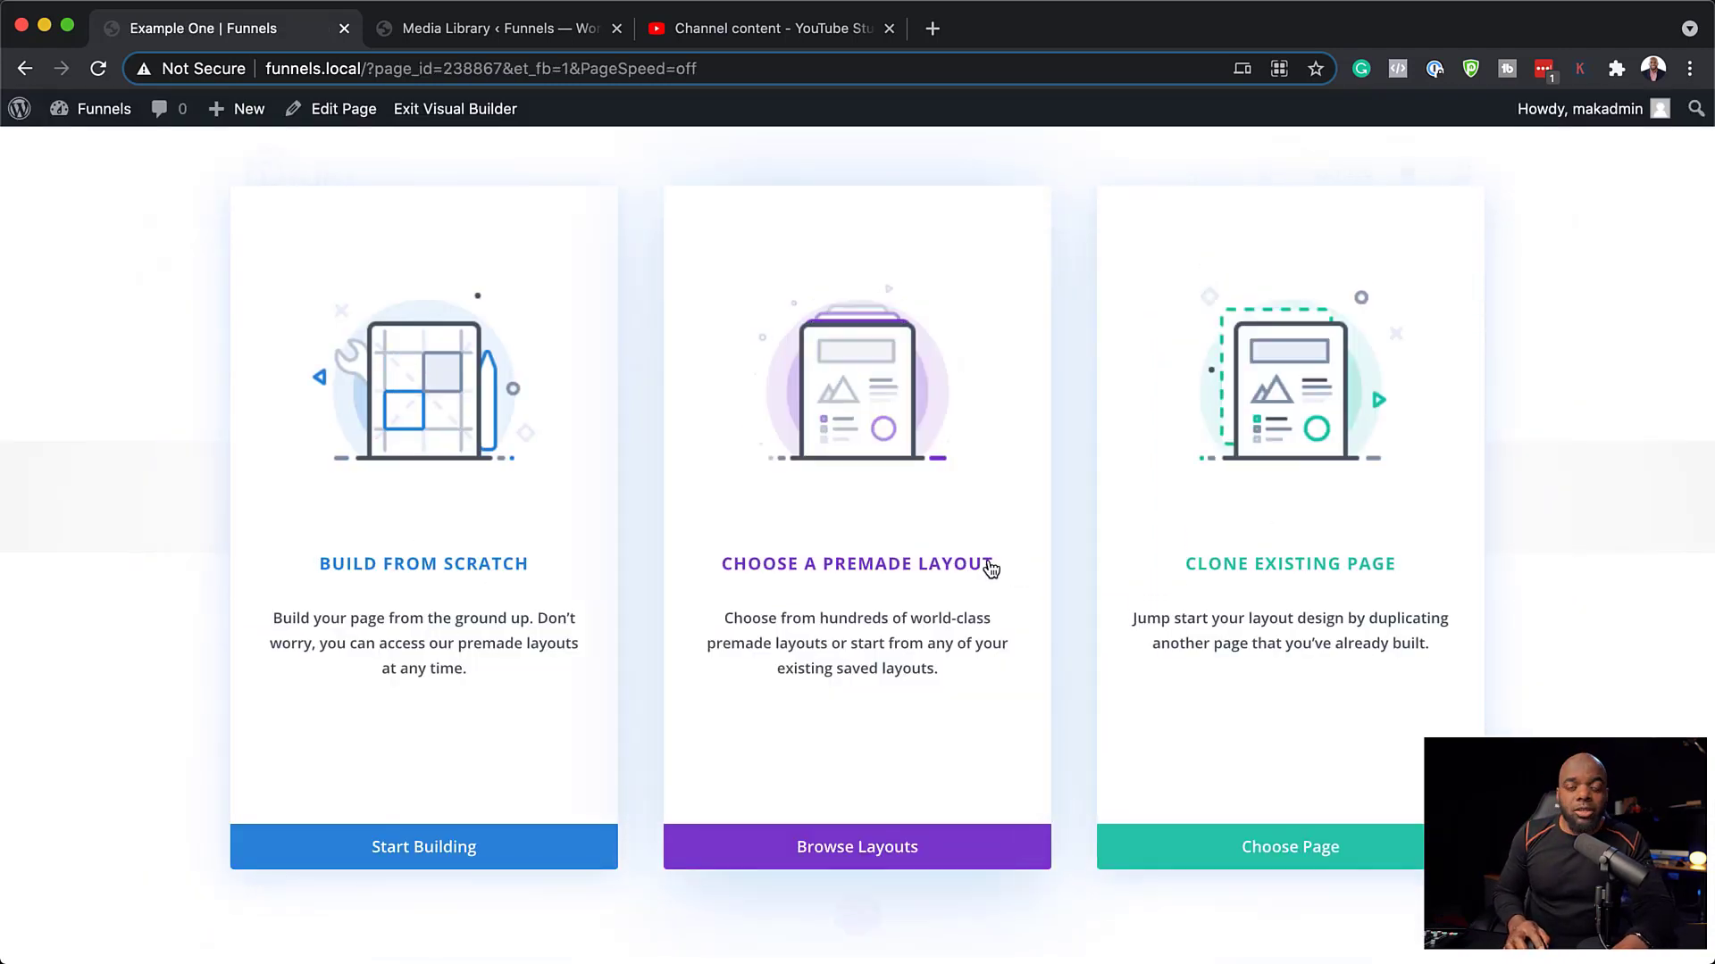
pyautogui.click(497, 572)
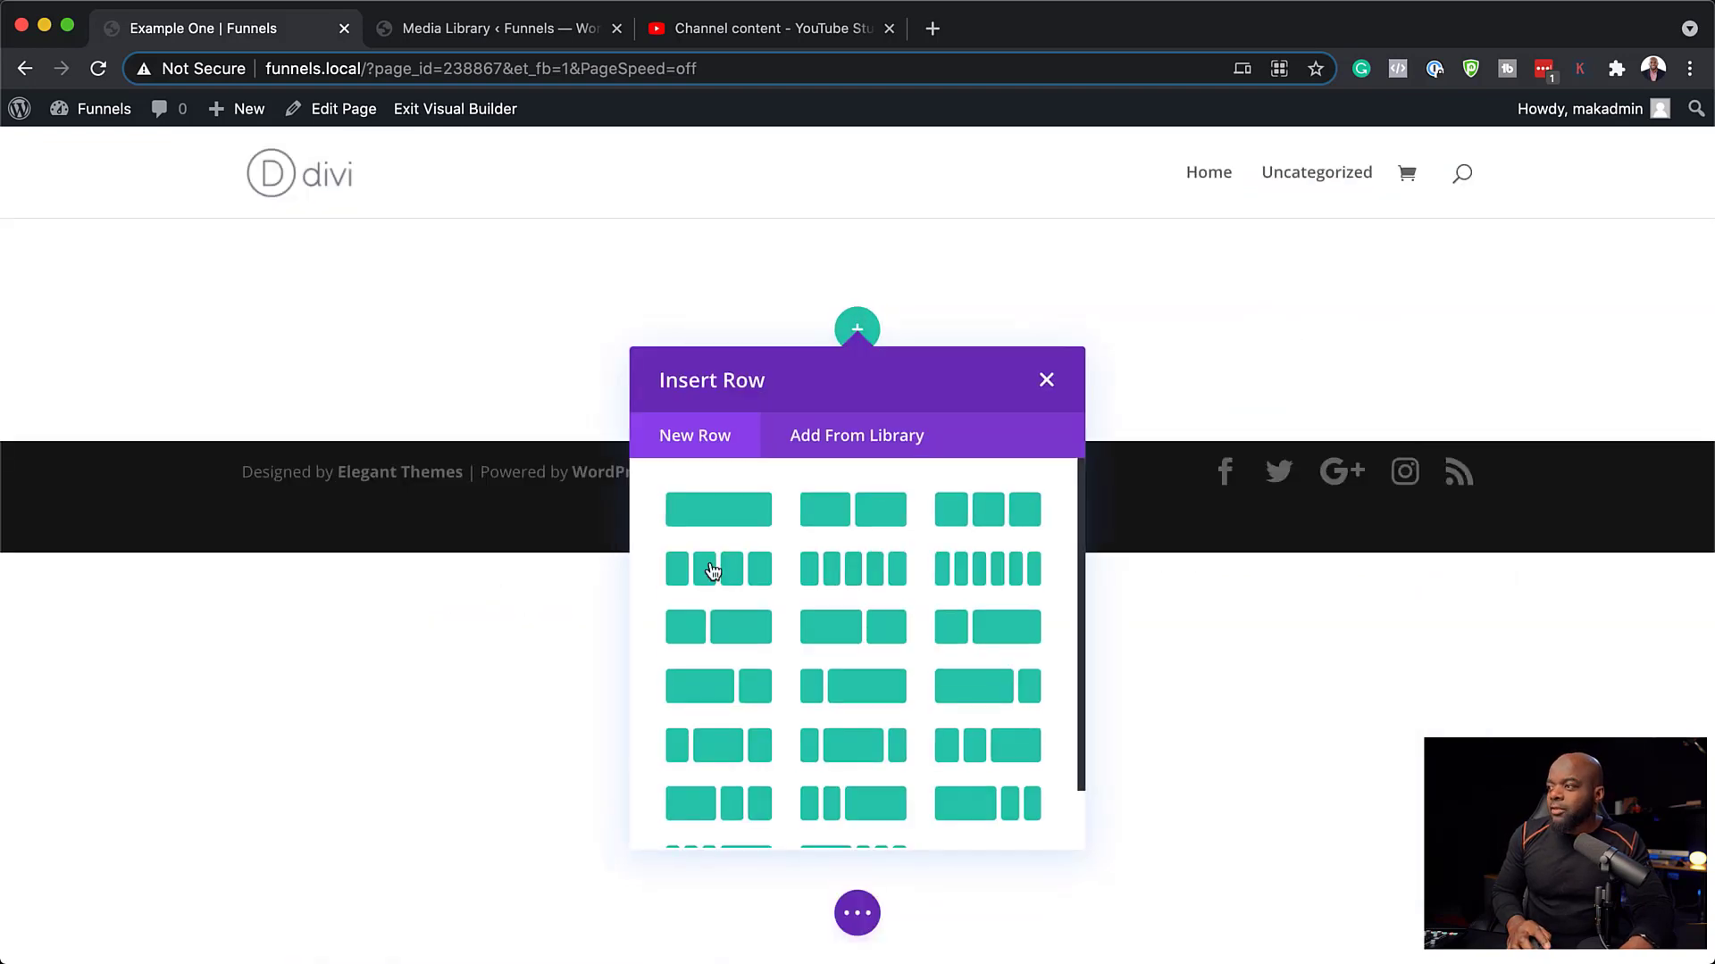
pyautogui.click(1046, 381)
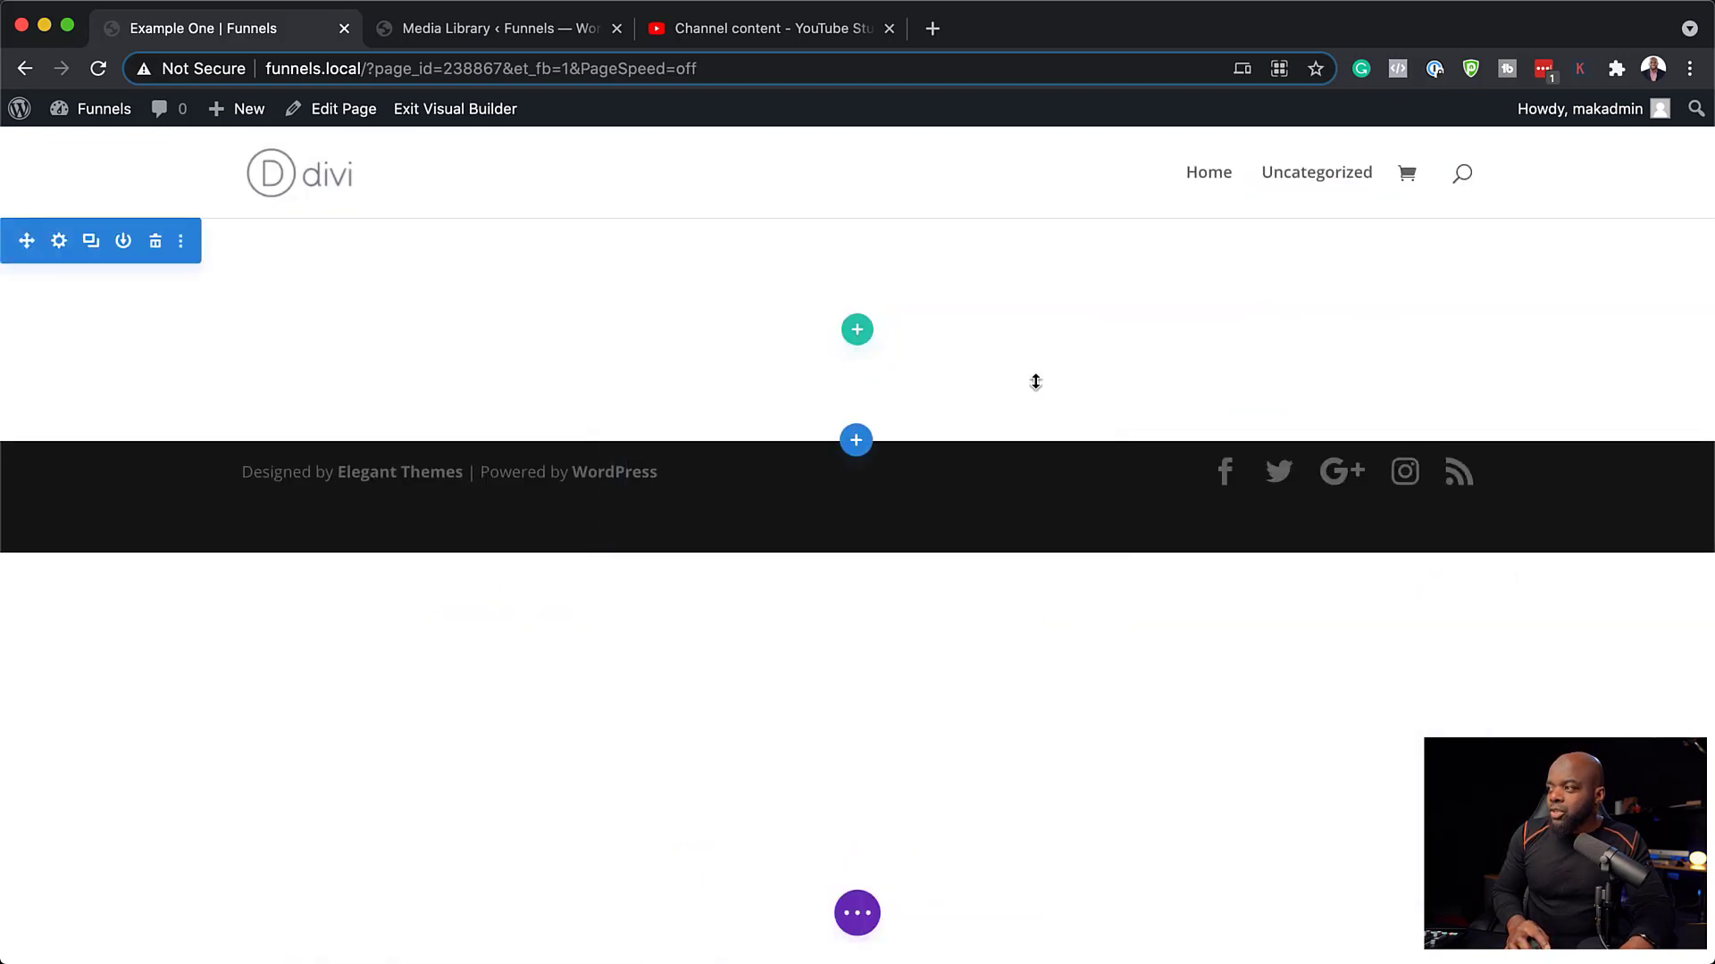
# Add a fullwidth section below the empty section and insert a Fullwidth Header module in it.
pyautogui.click(855, 444)
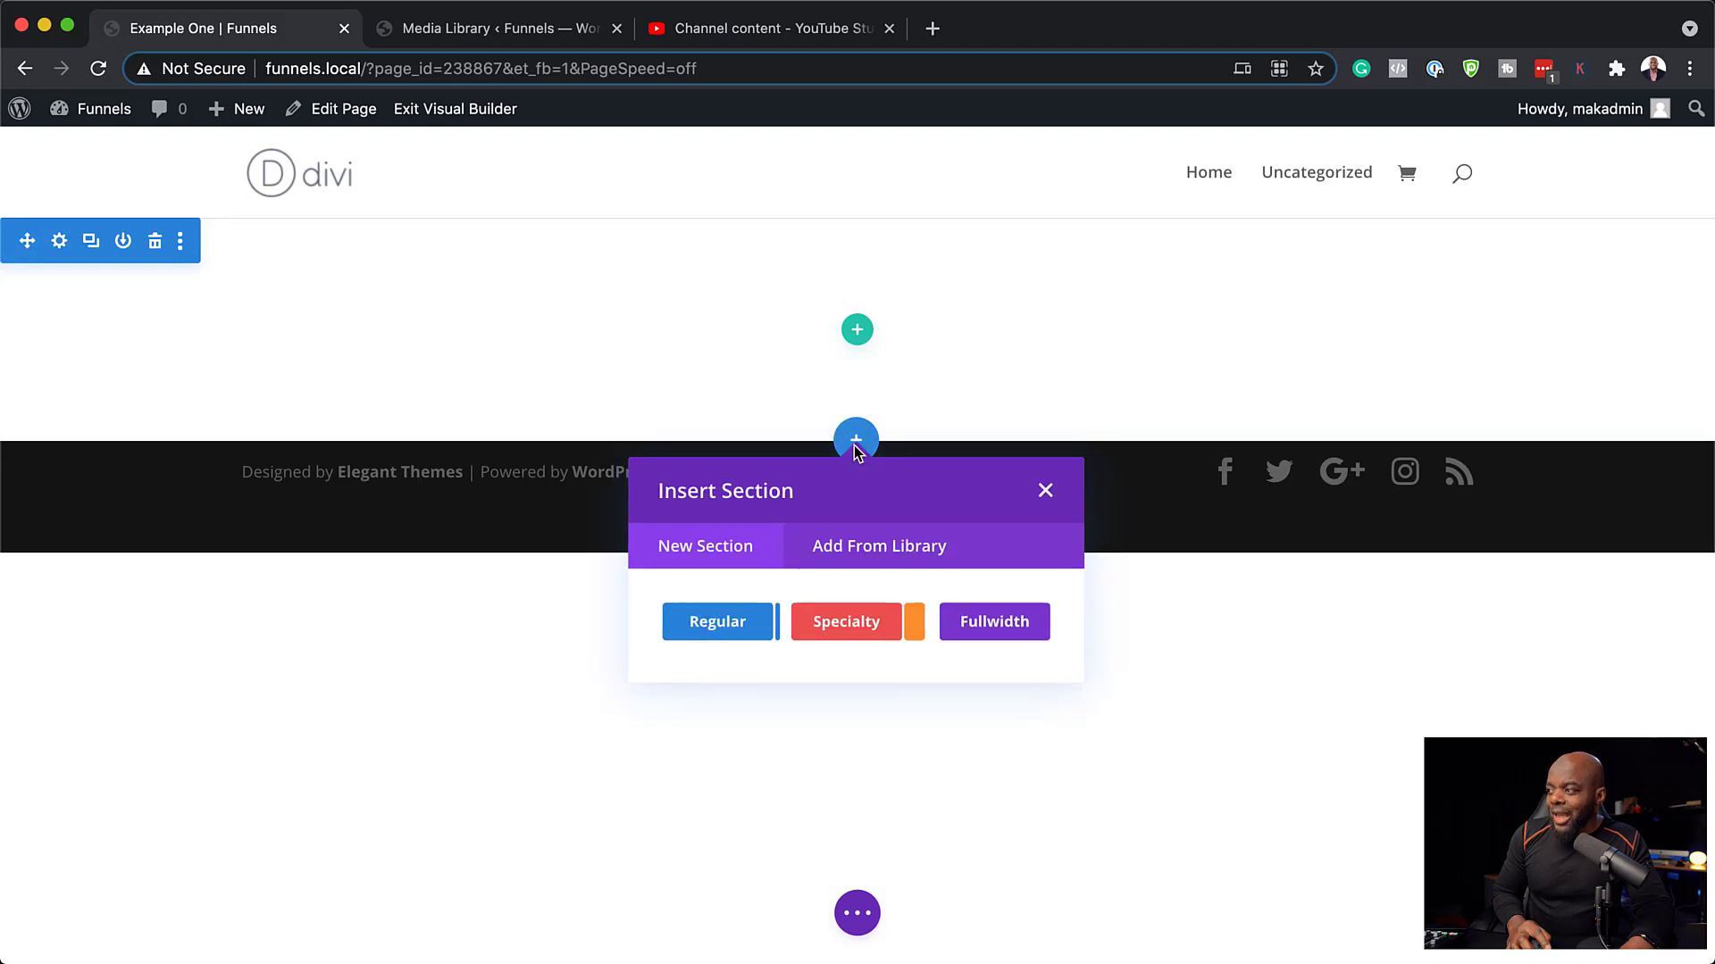
pyautogui.click(989, 620)
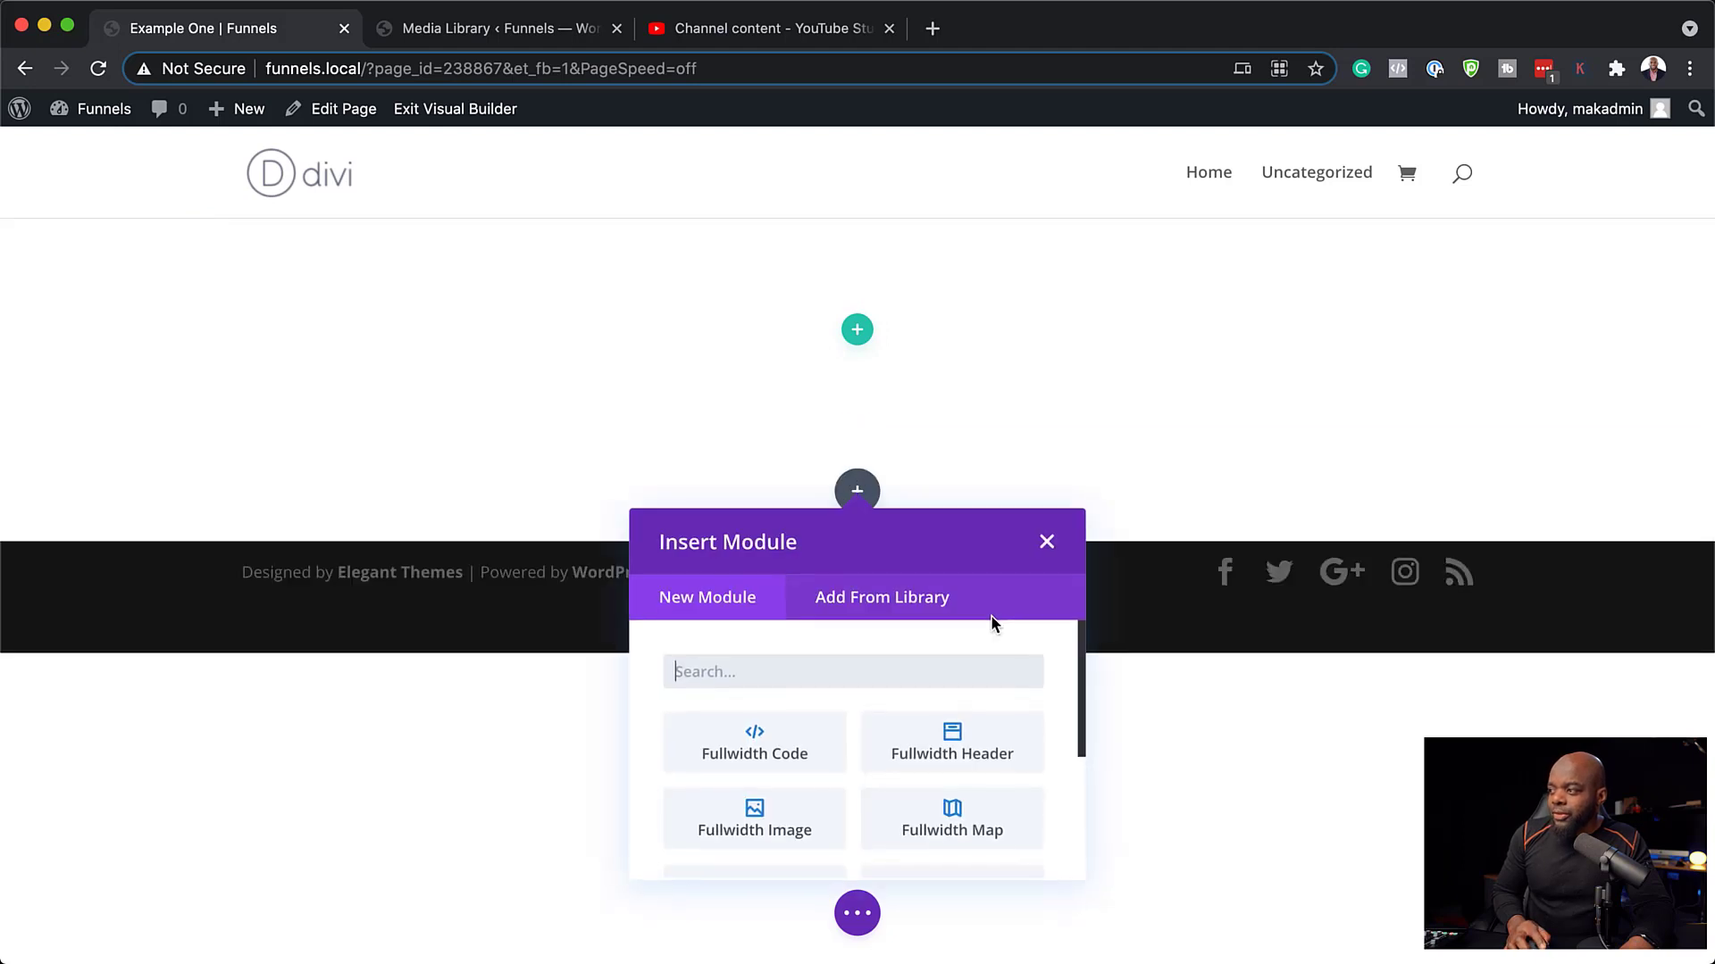
pyautogui.click(975, 745)
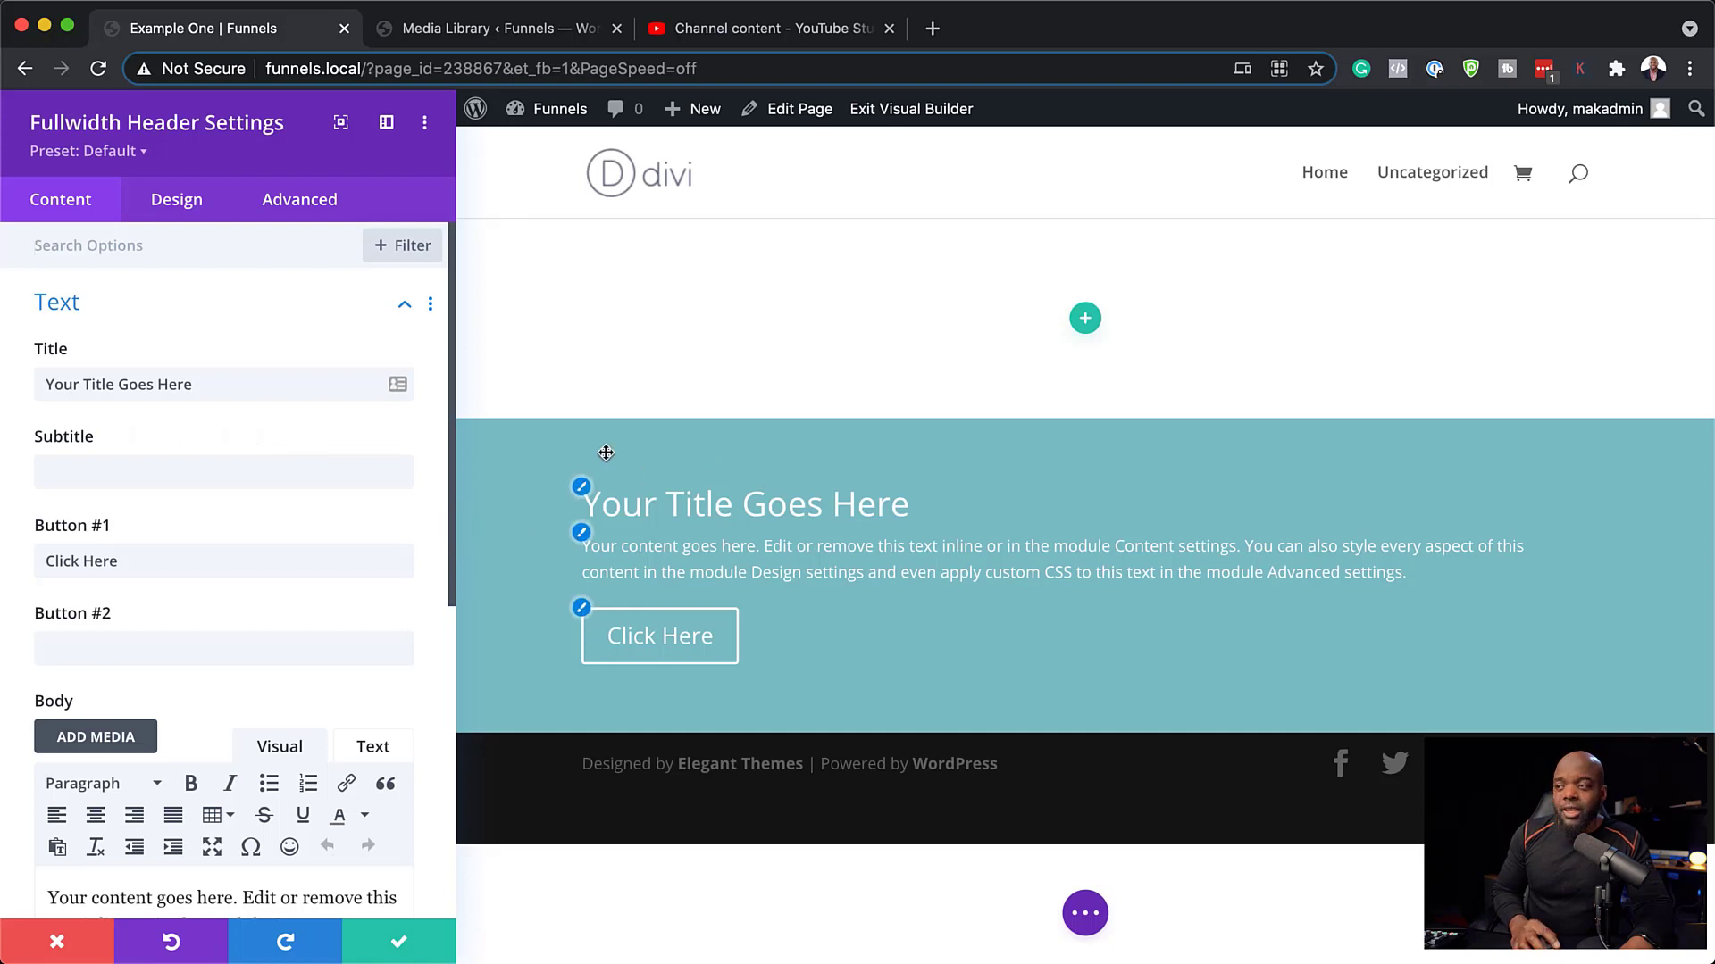
# Set the header's title to "Lorem ipsum dolor", its first button to "Get Started" and its body to the "Nullam malesuada erat ut turpis" placeholder text.
pyautogui.moveTo(230, 384); pyautogui.dragTo(34, 384)
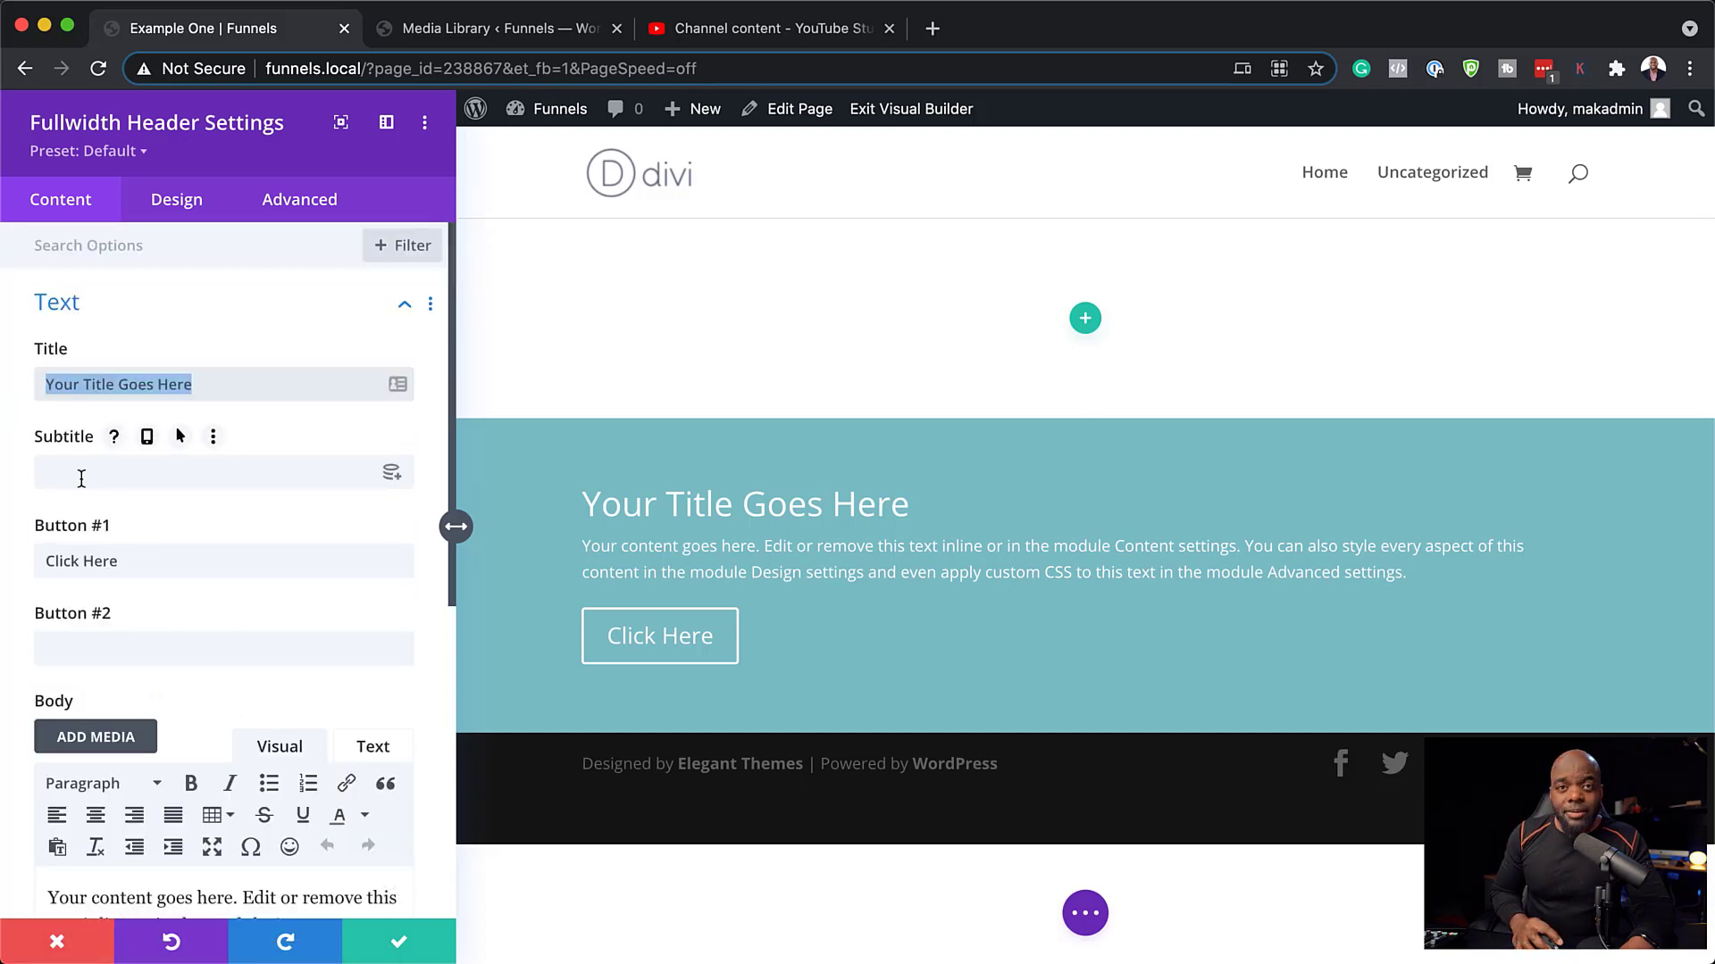
pyautogui.scroll(-3, 111, 465)
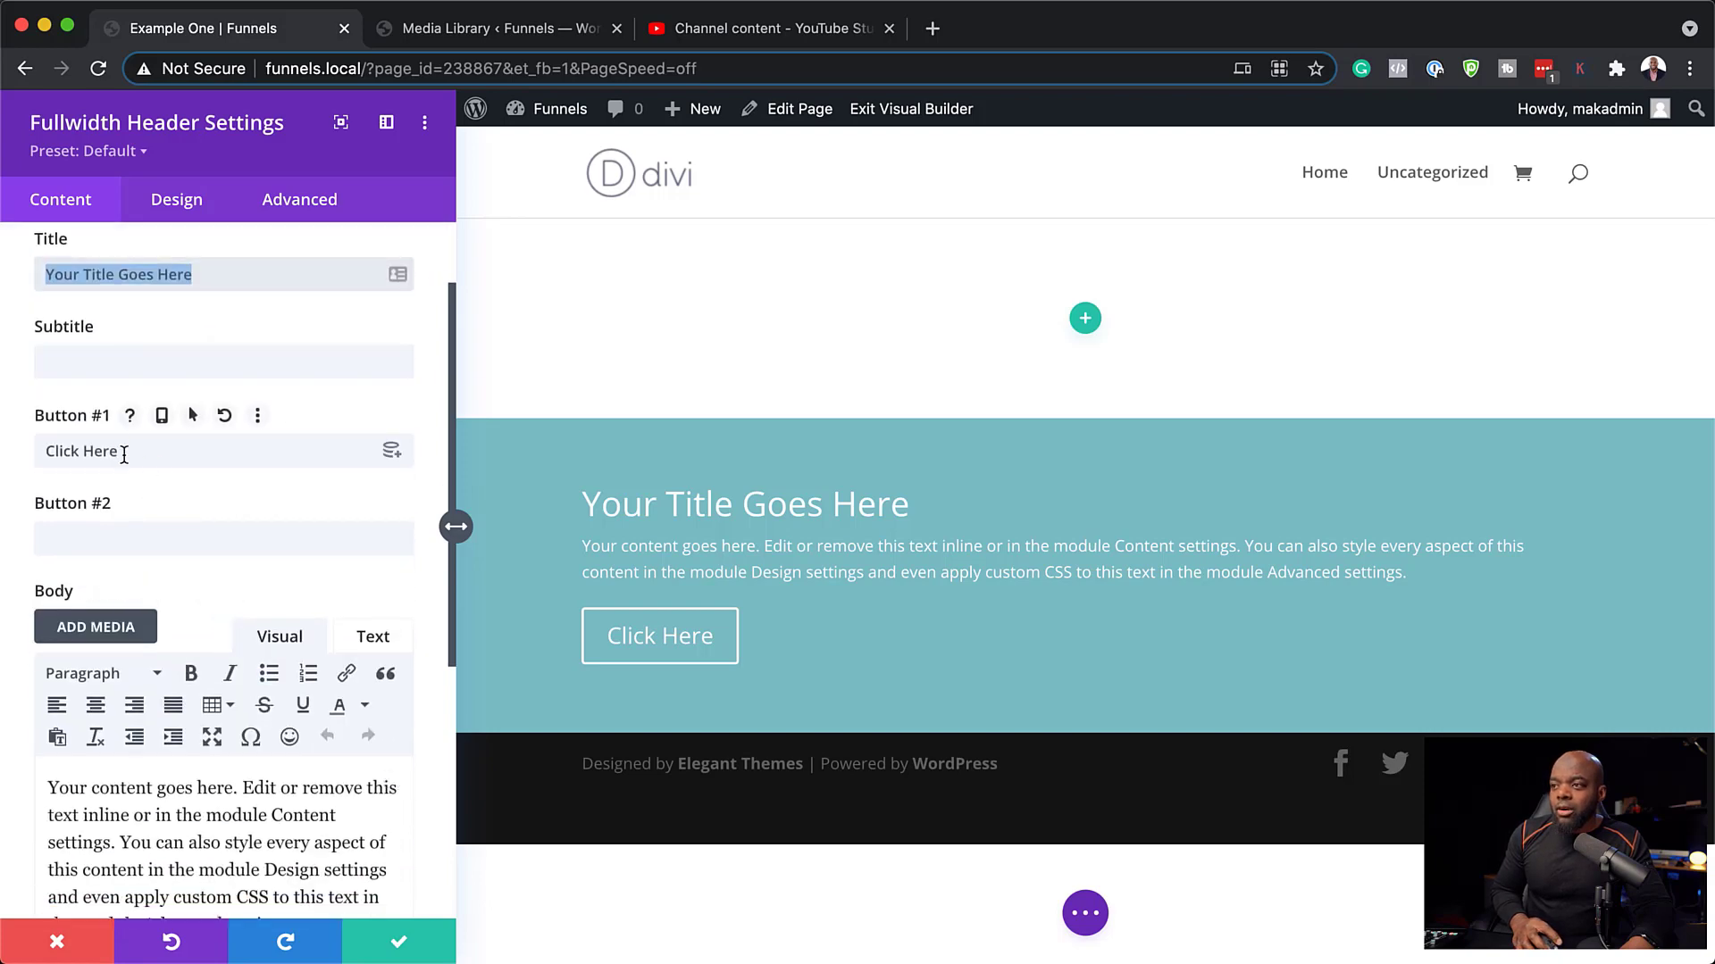
pyautogui.scroll(-3, 257, 762)
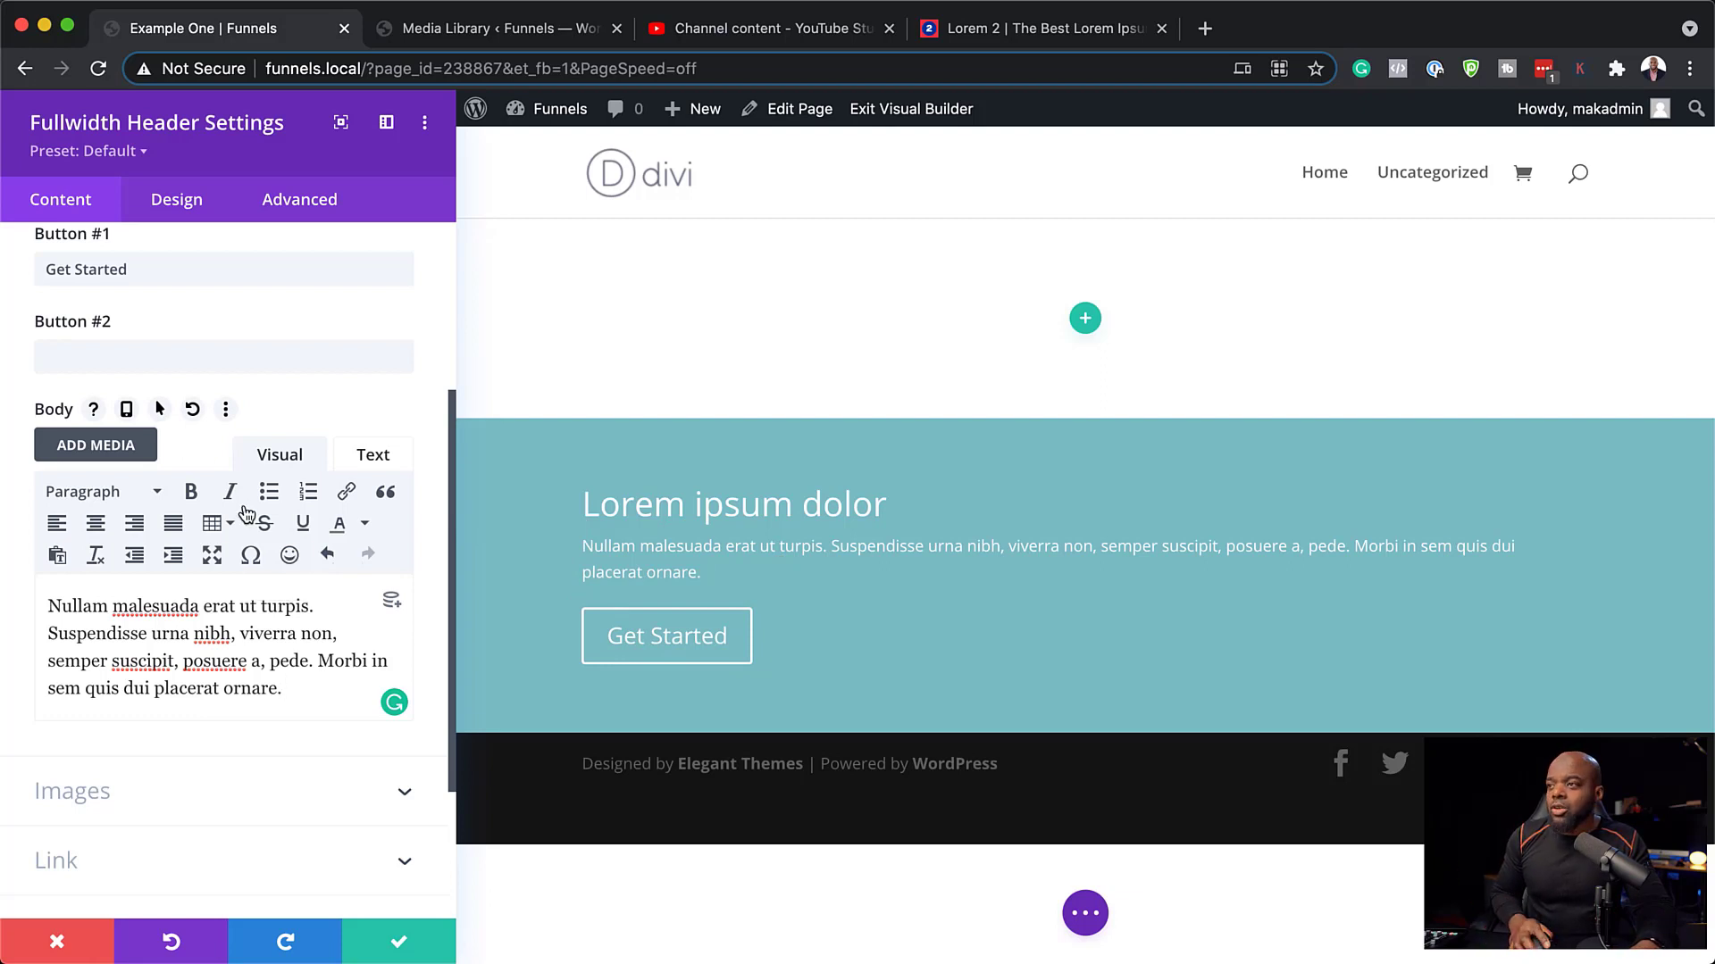
# Center the header's text and logo alignment and make the header fullscreen.
pyautogui.click(177, 202)
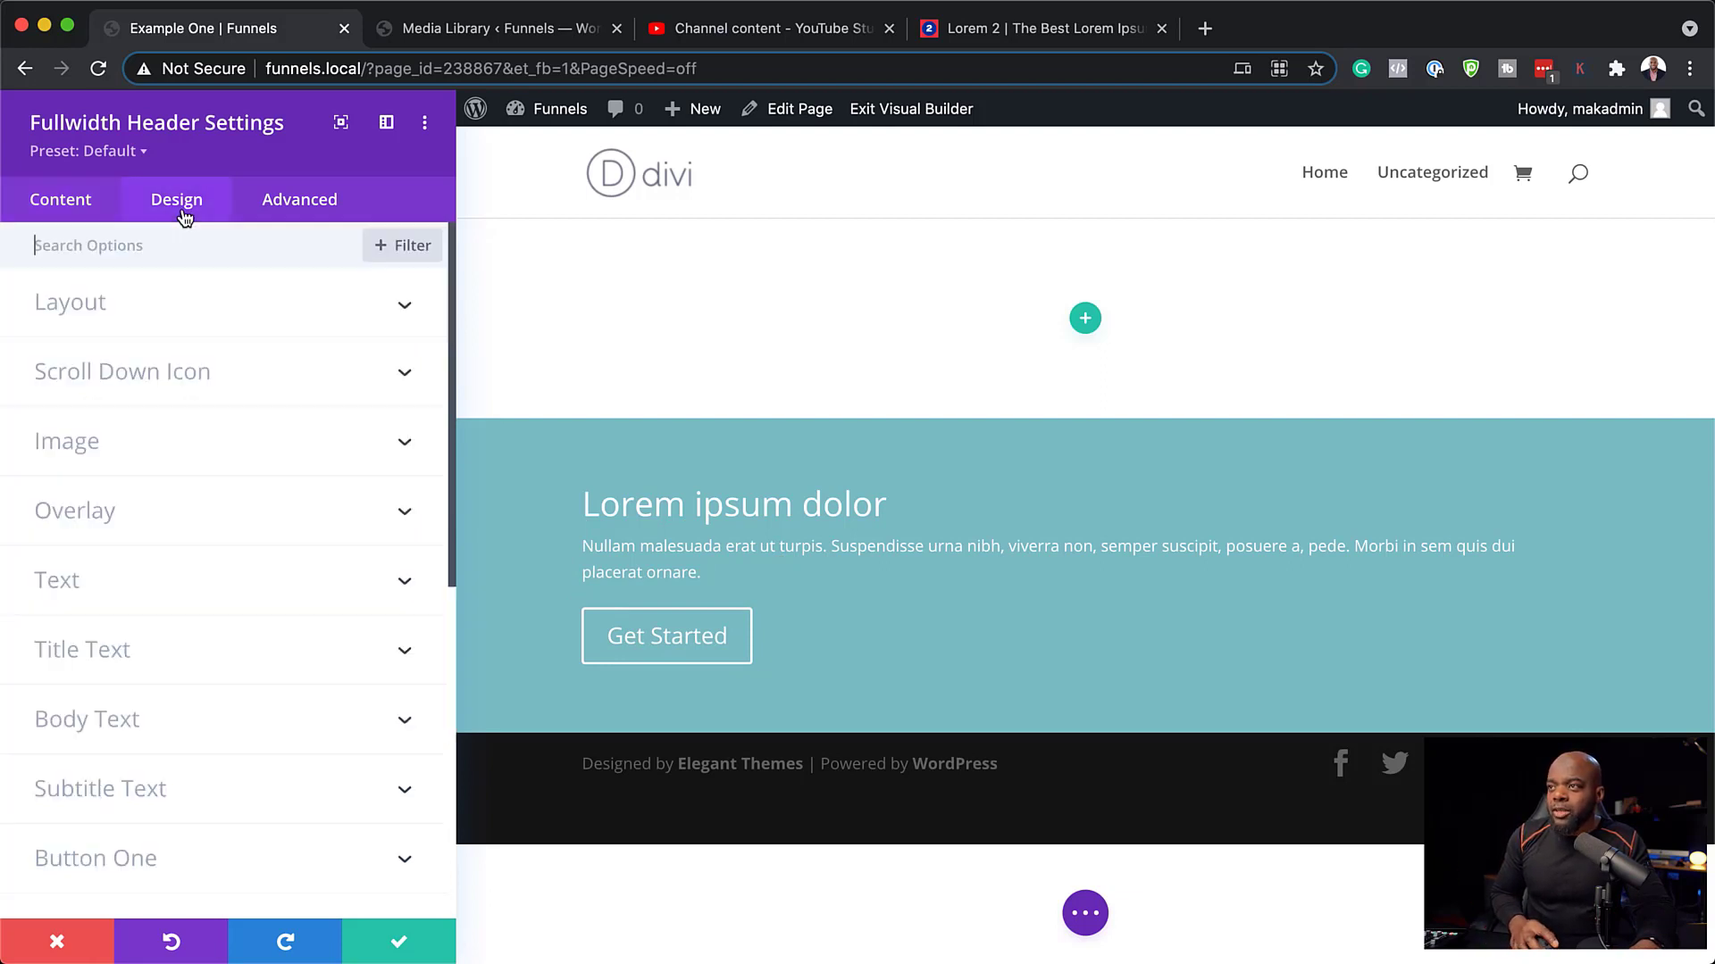
pyautogui.click(141, 322)
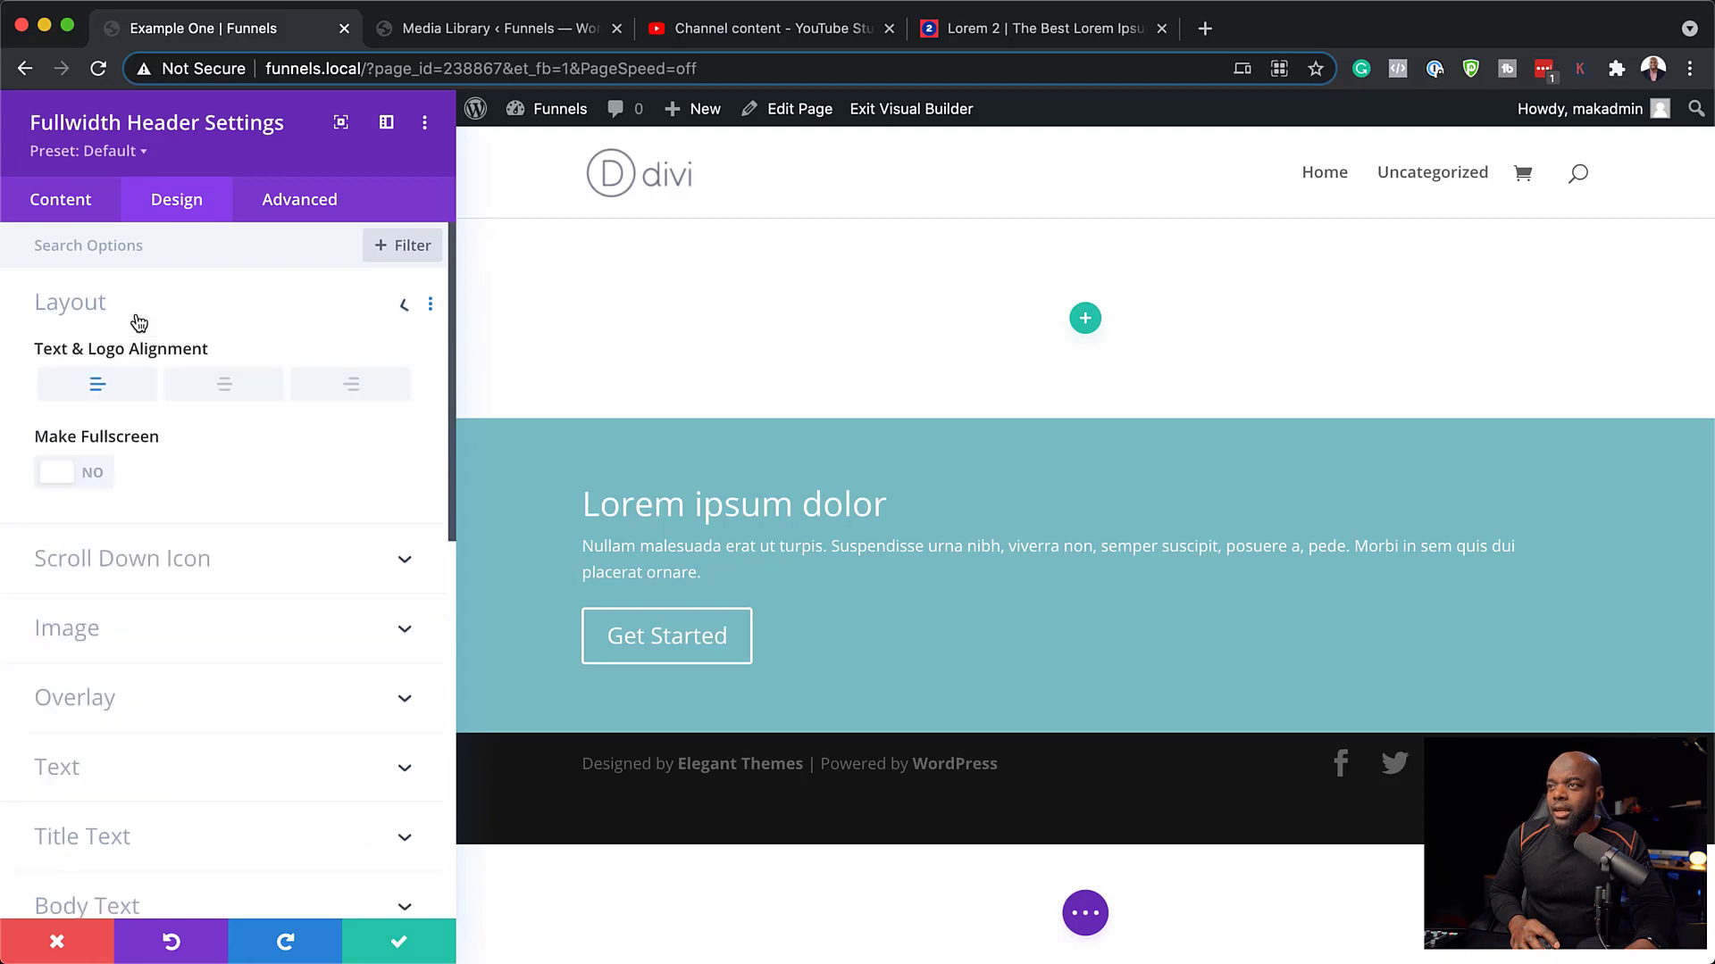
pyautogui.click(225, 385)
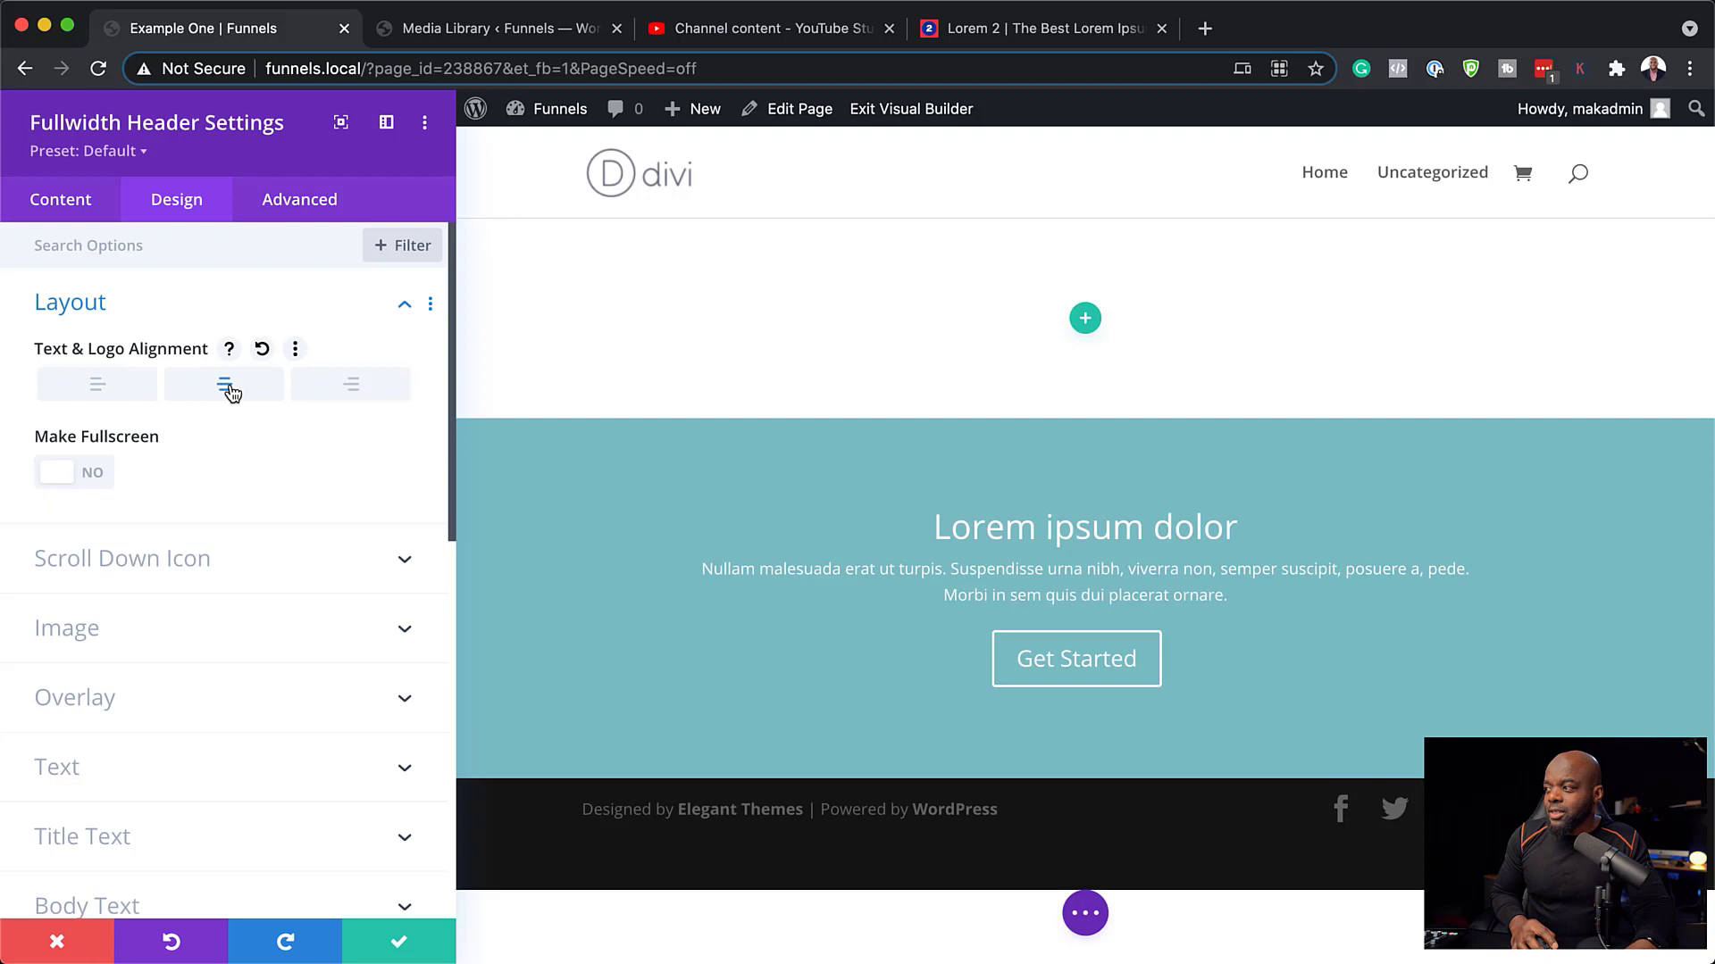
pyautogui.click(96, 474)
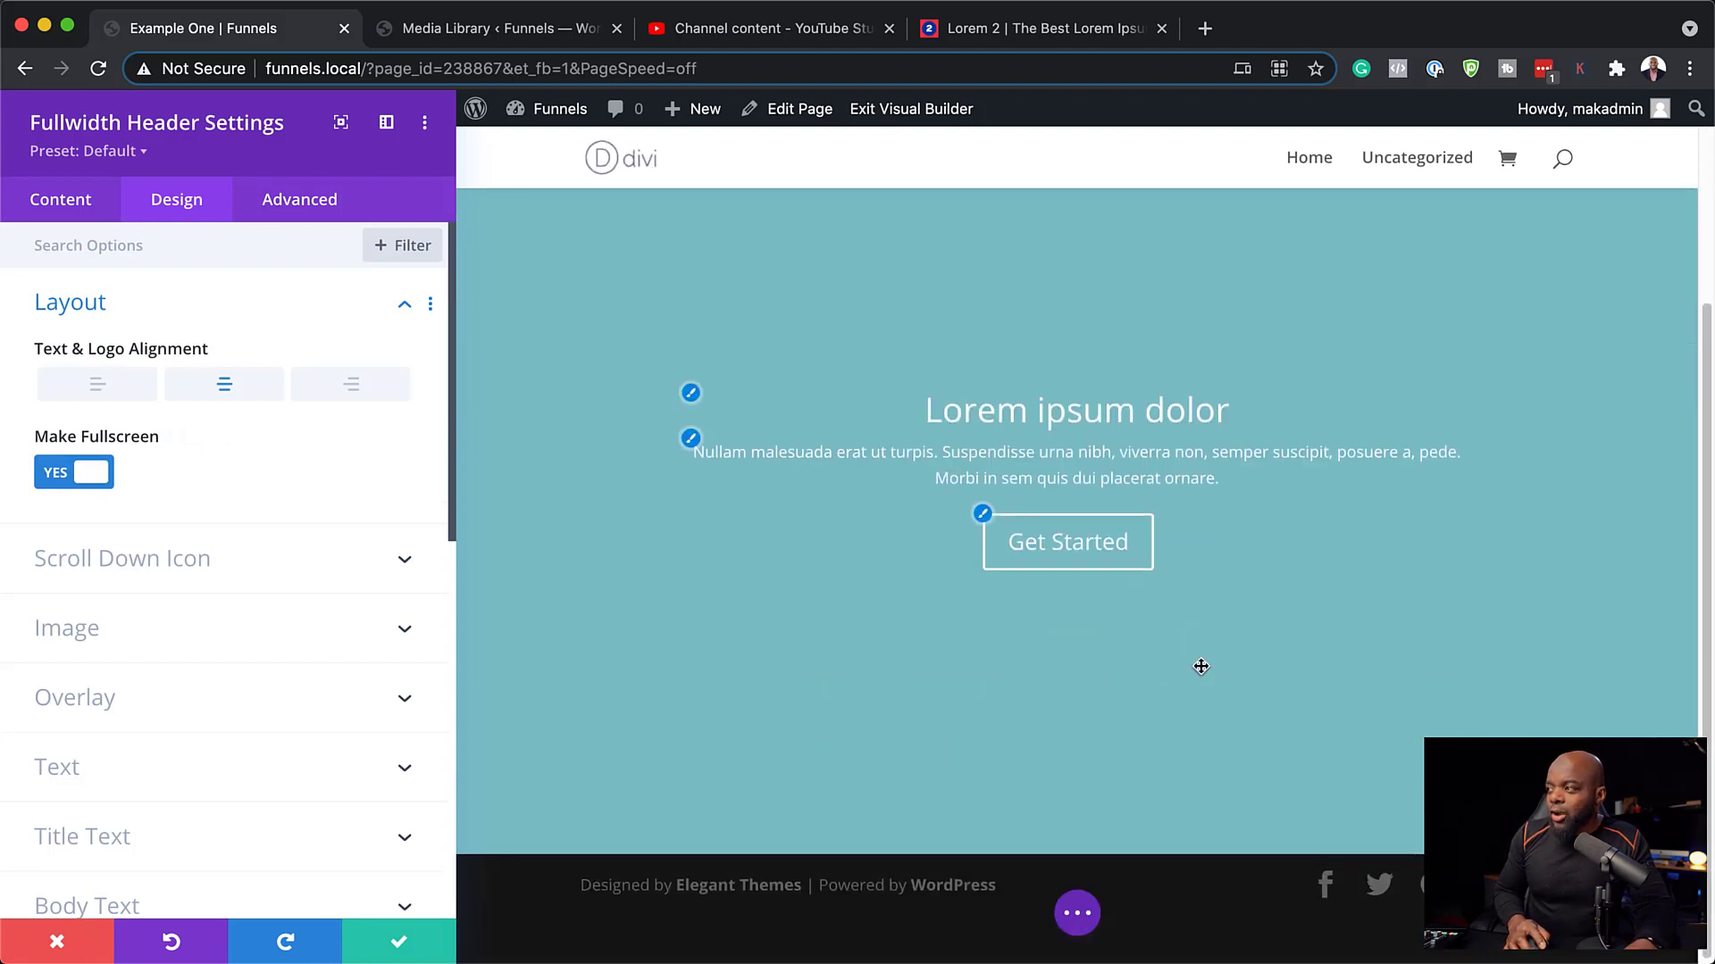
pyautogui.scroll(3, 922, 671)
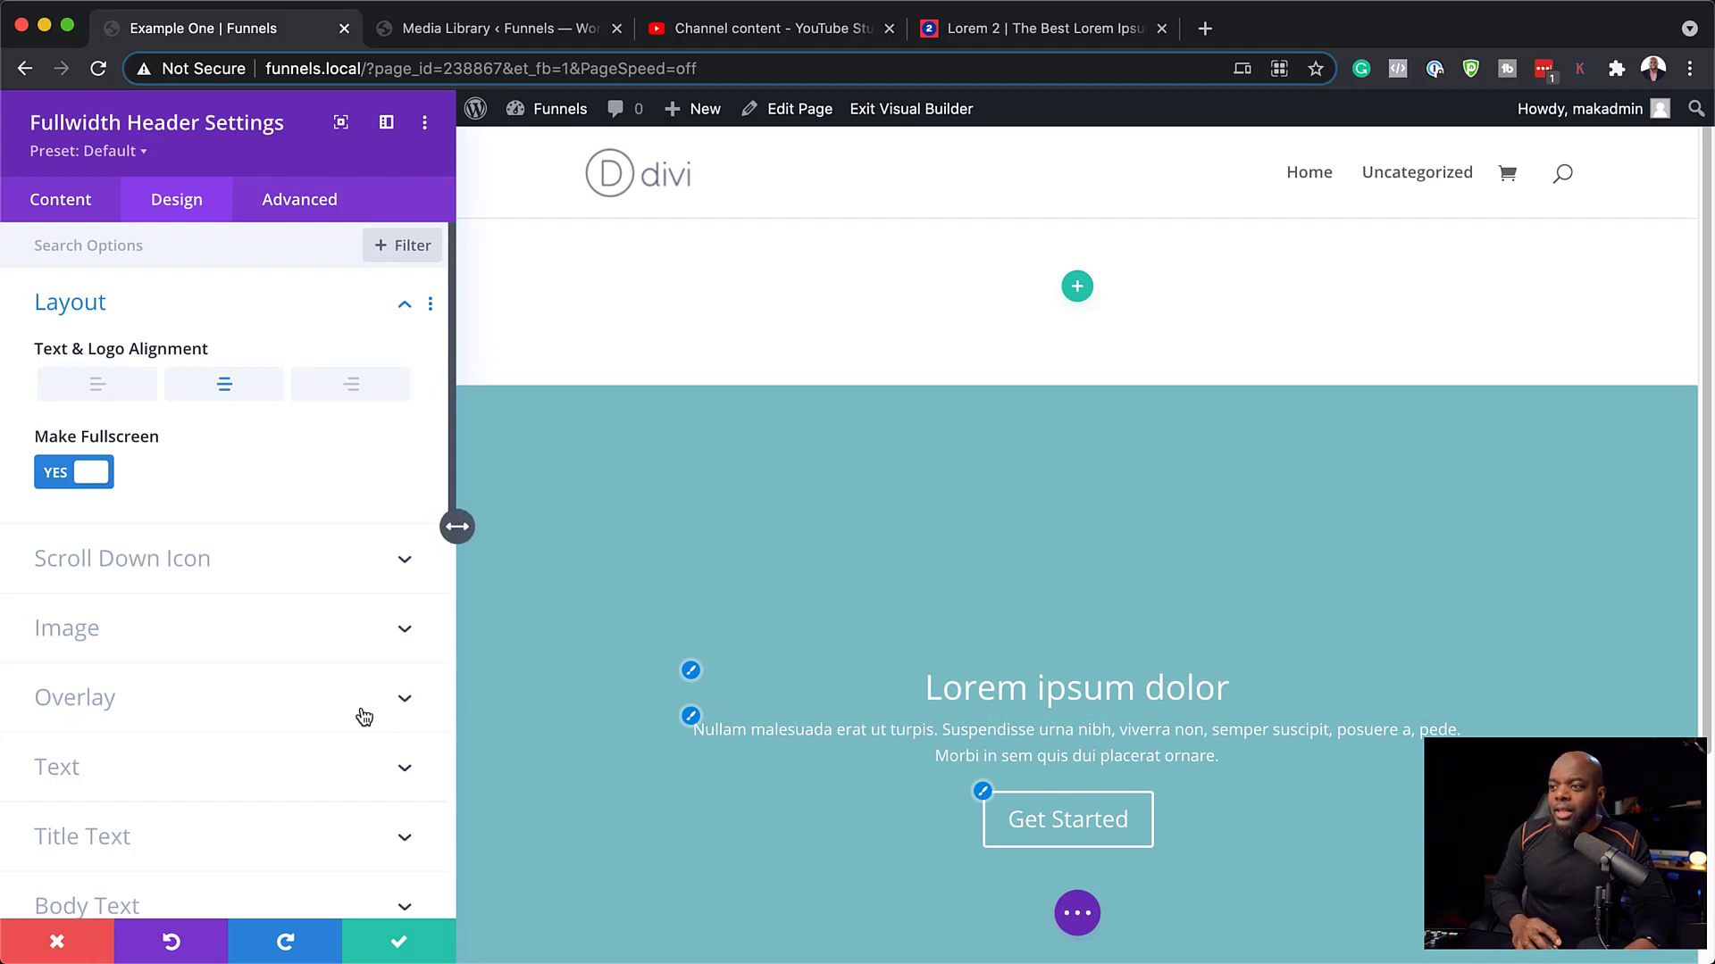
# Set the fullwidth header's background color to black.
pyautogui.scroll(-7, 326, 719)
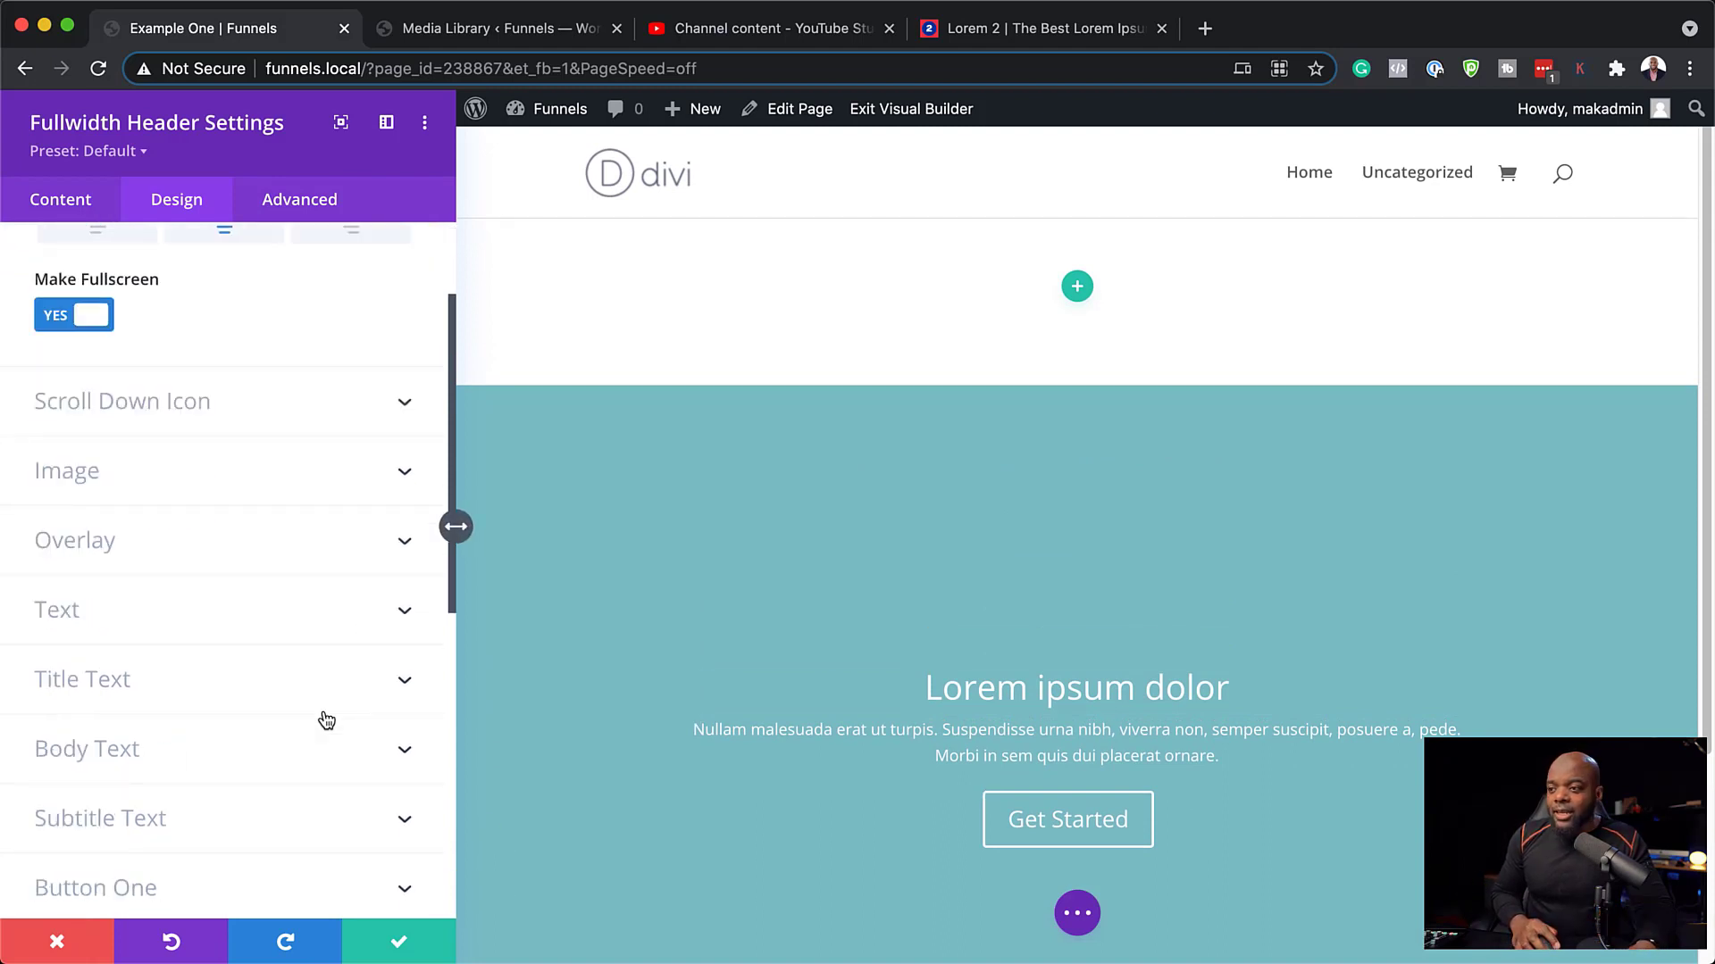
pyautogui.scroll(7, 326, 719)
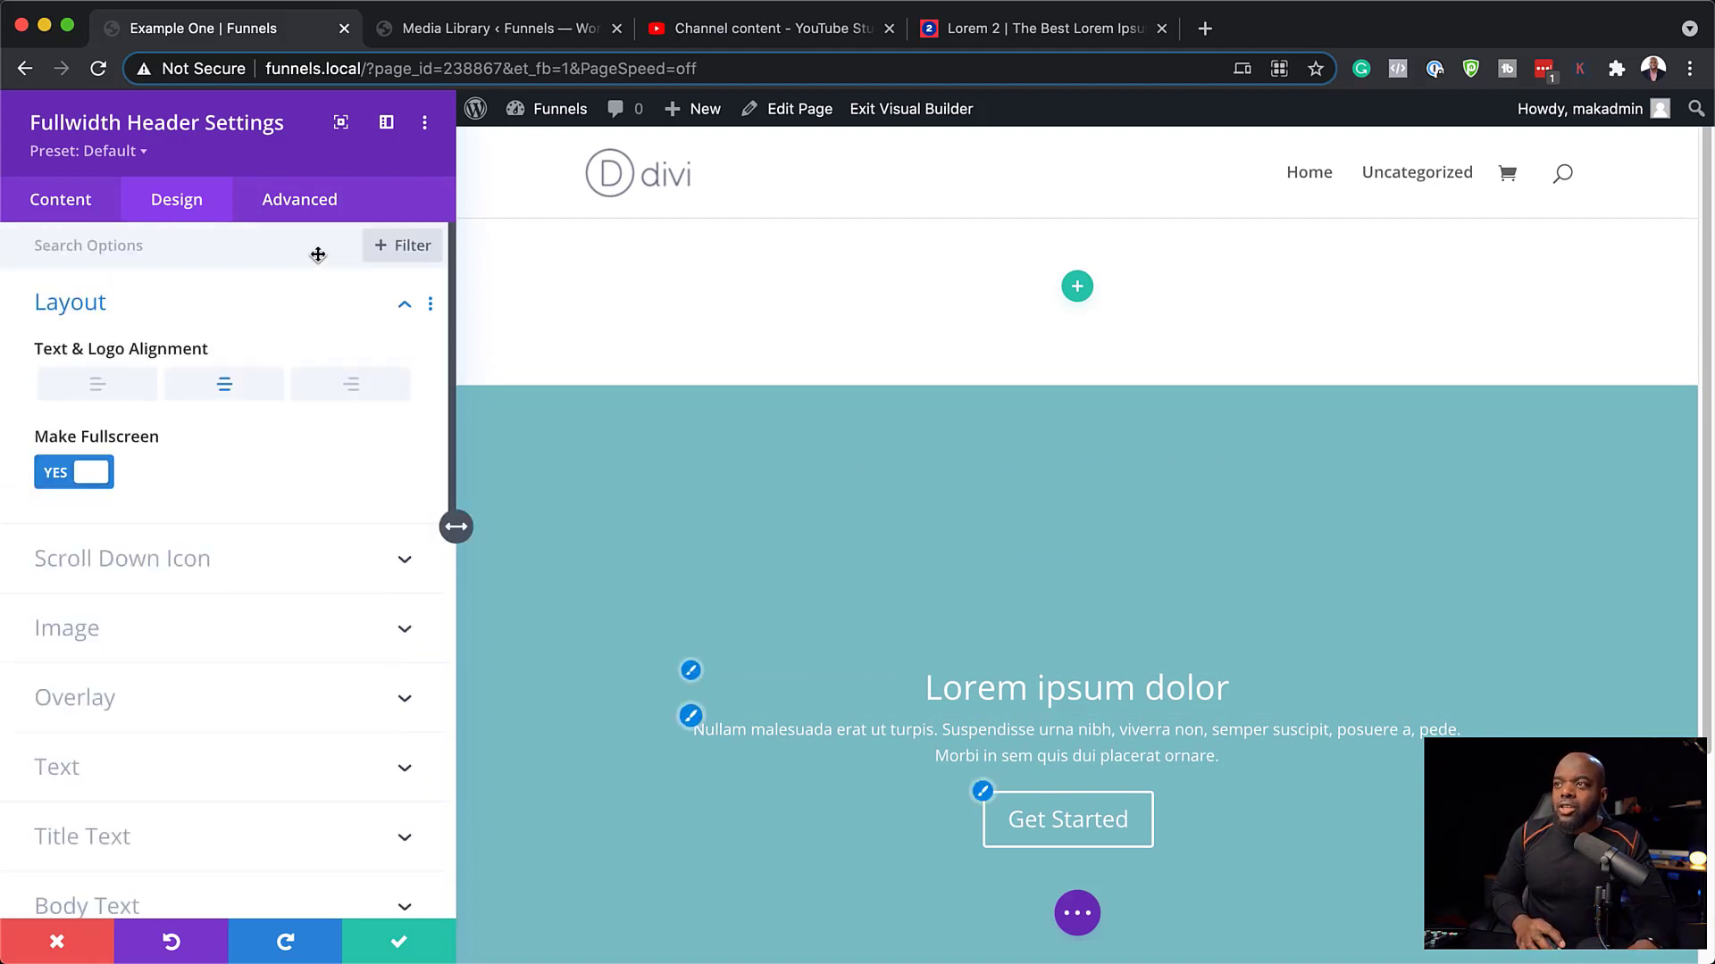
pyautogui.click(87, 205)
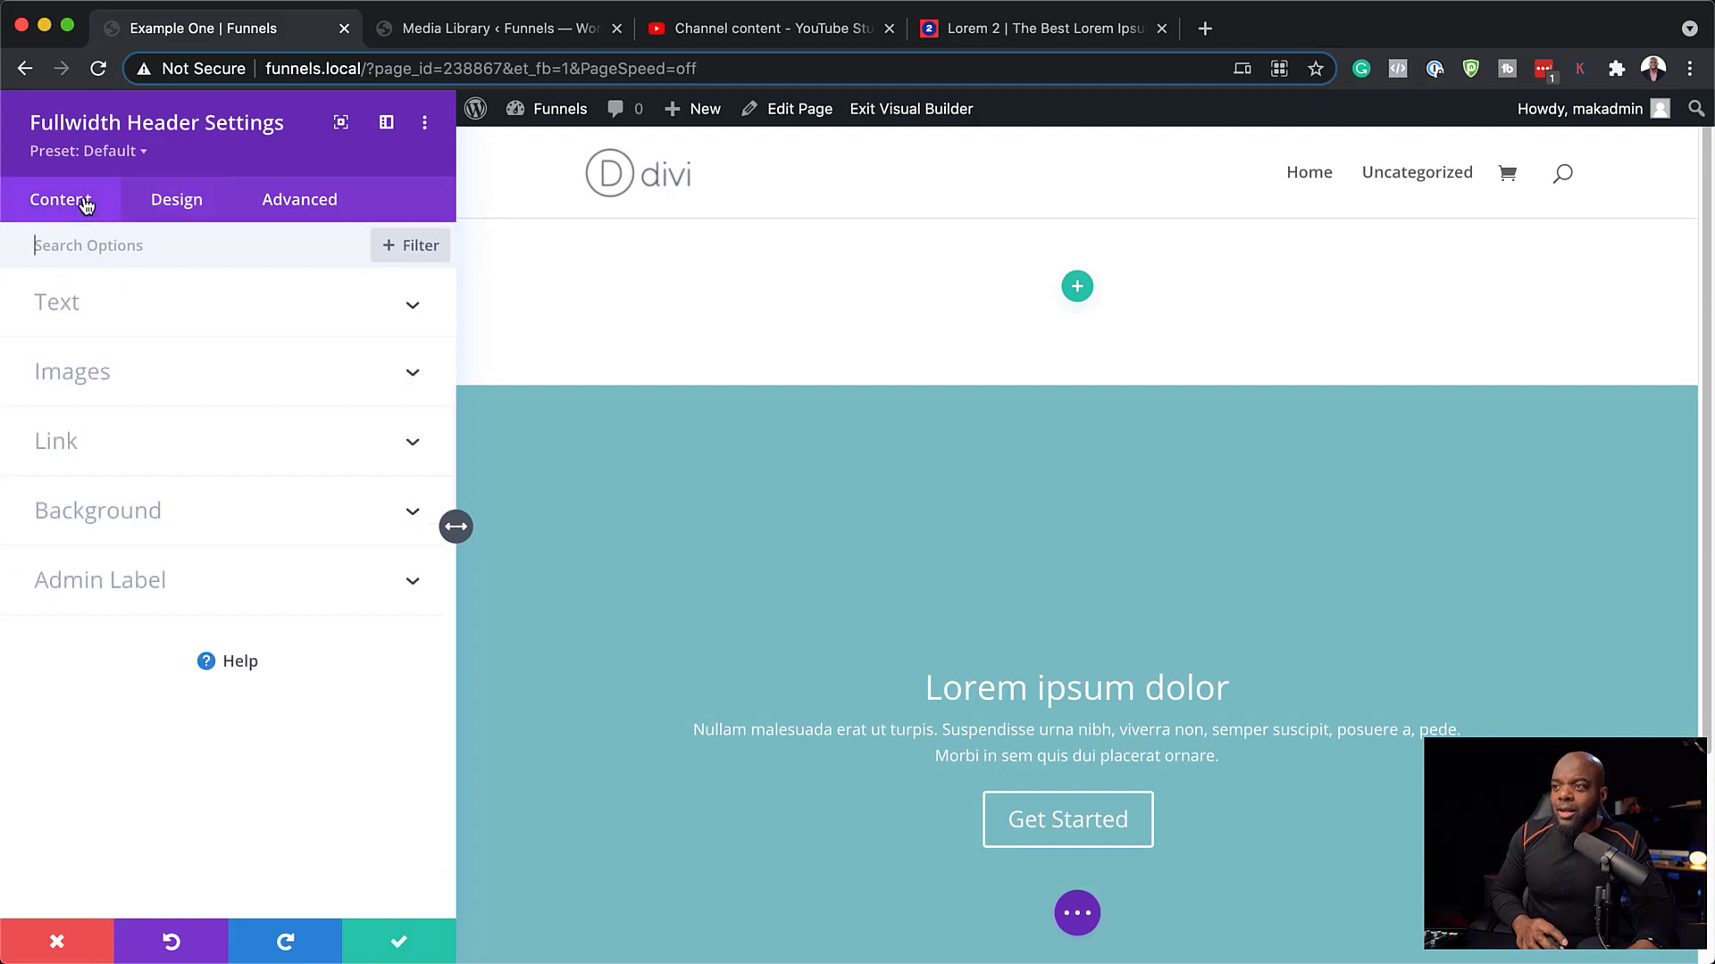
pyautogui.click(141, 517)
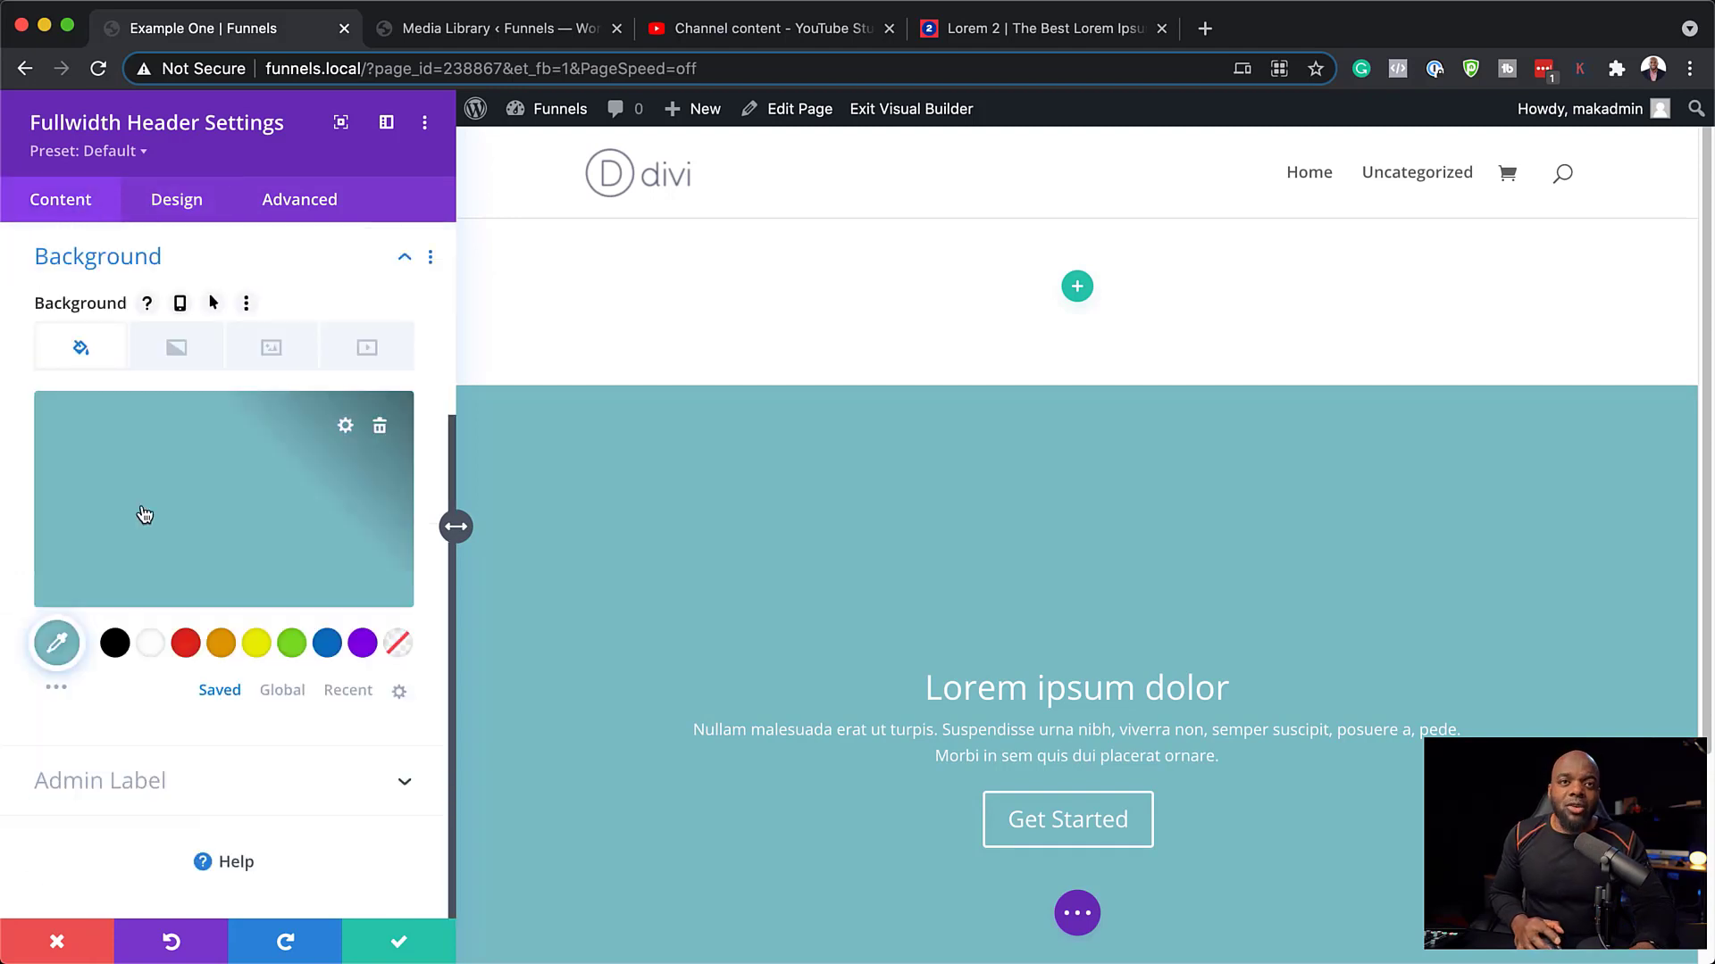
pyautogui.click(116, 647)
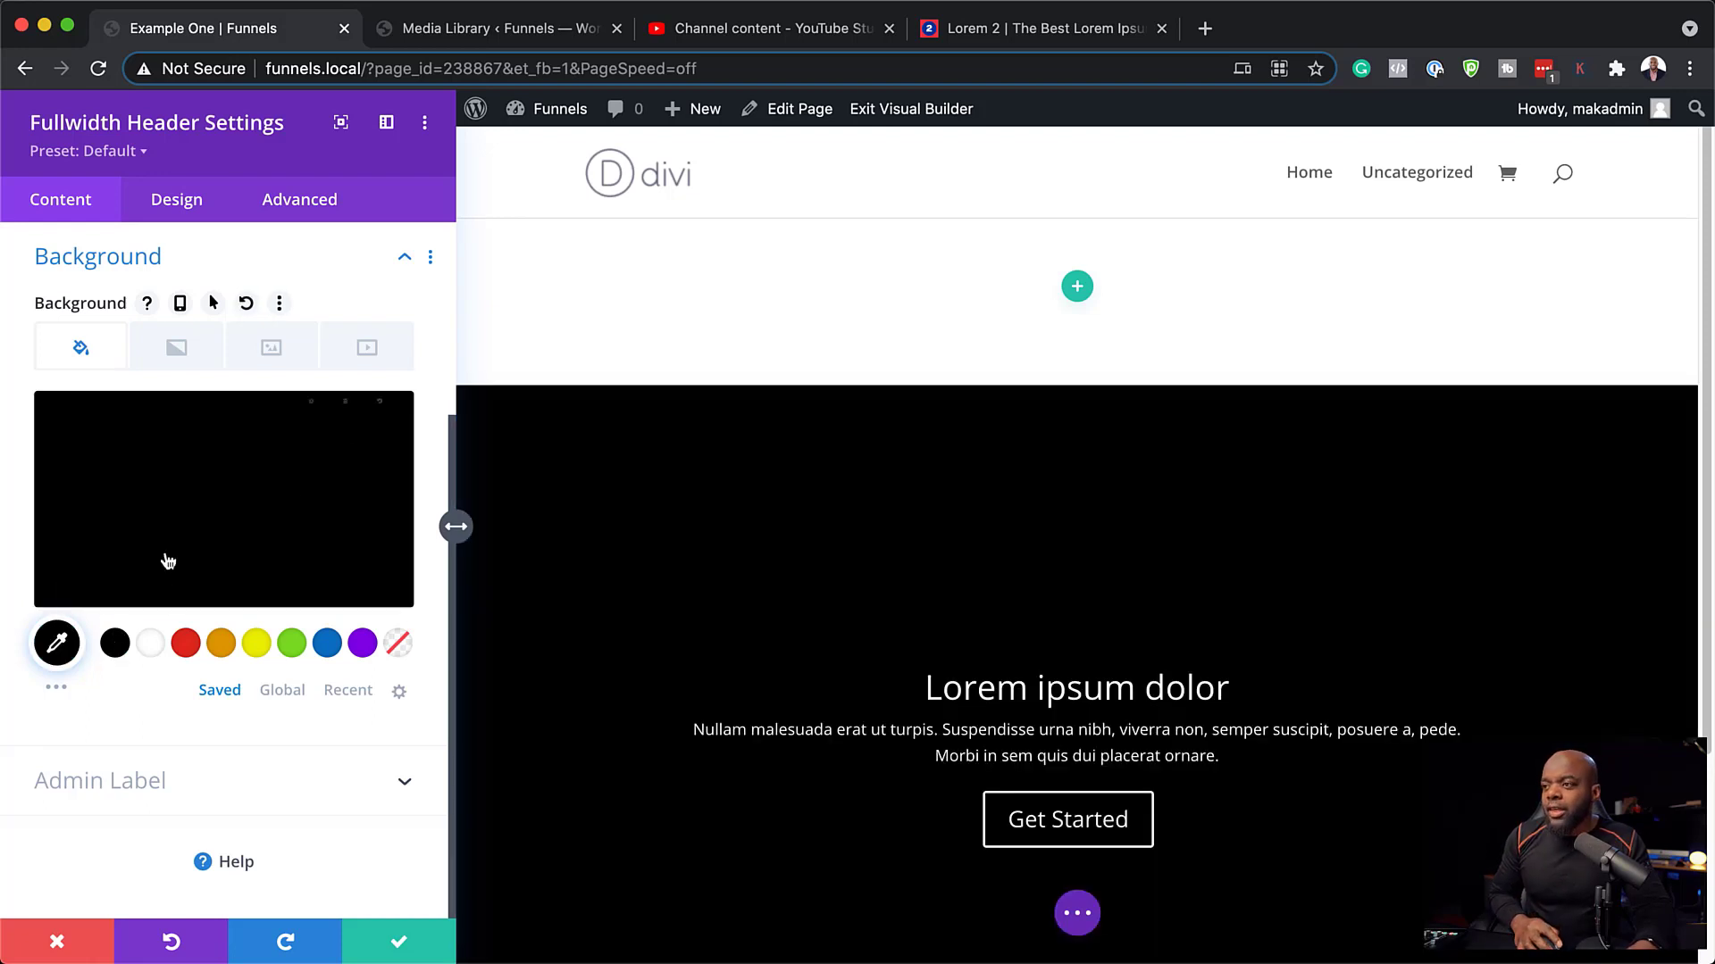
# Add the vegetables-1584999_1920.jpg picture from the media library as the header's background image.
pyautogui.click(284, 362)
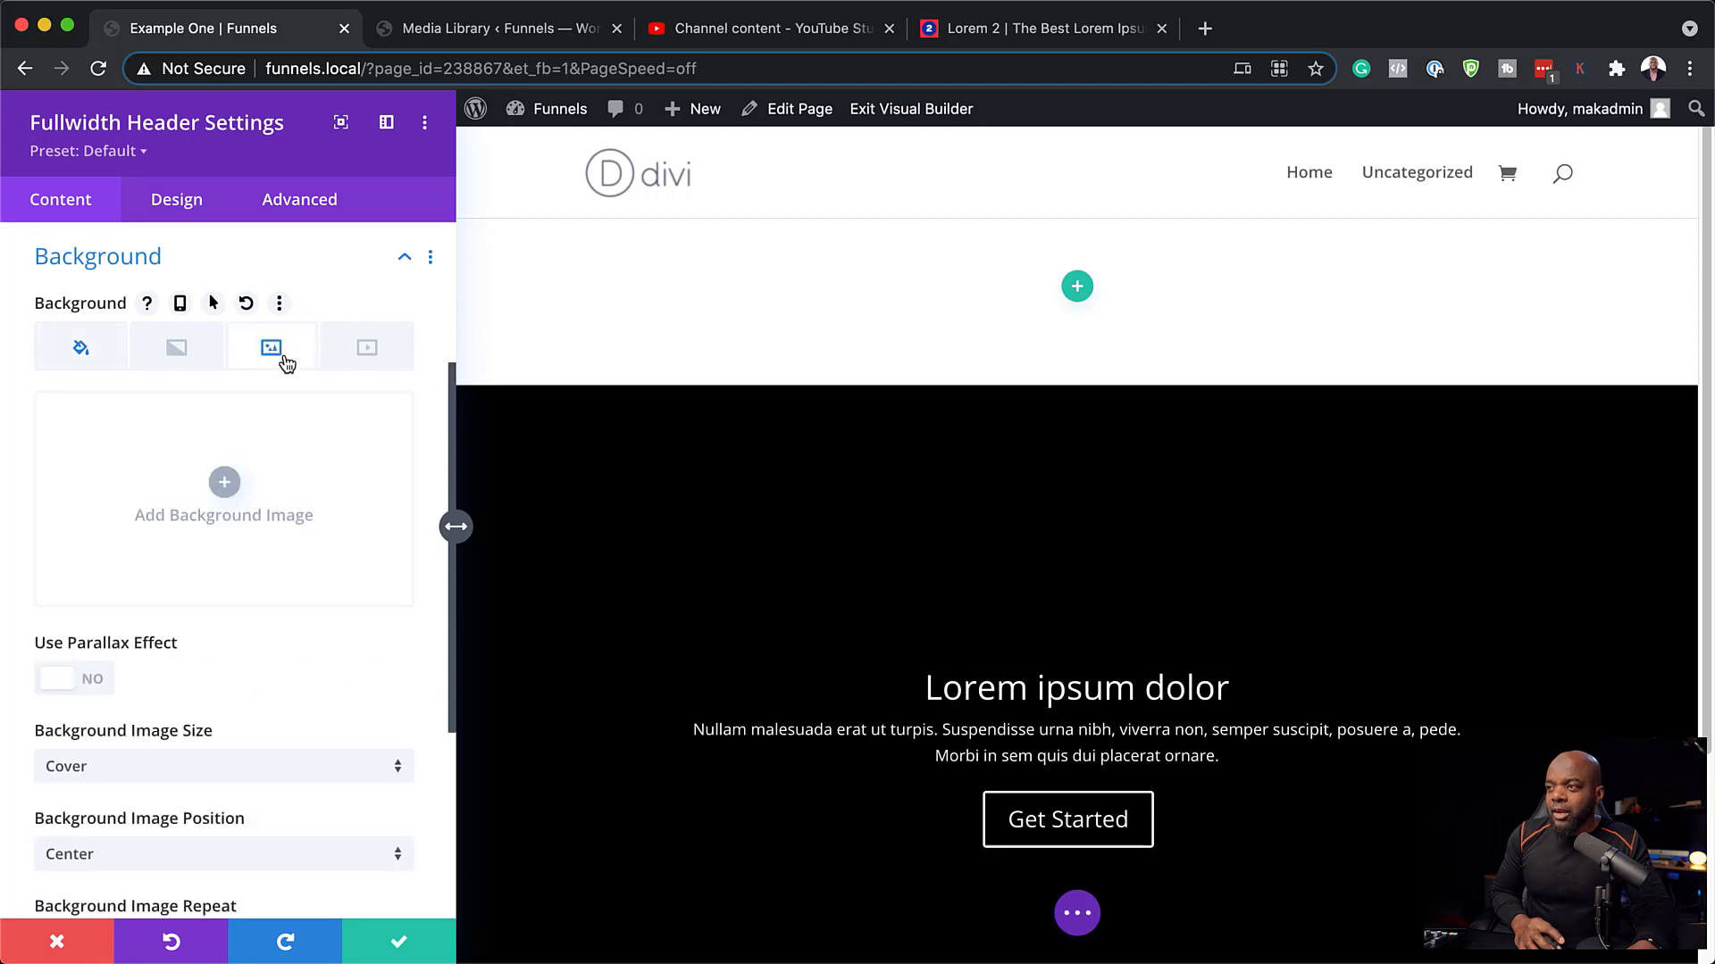
pyautogui.click(227, 486)
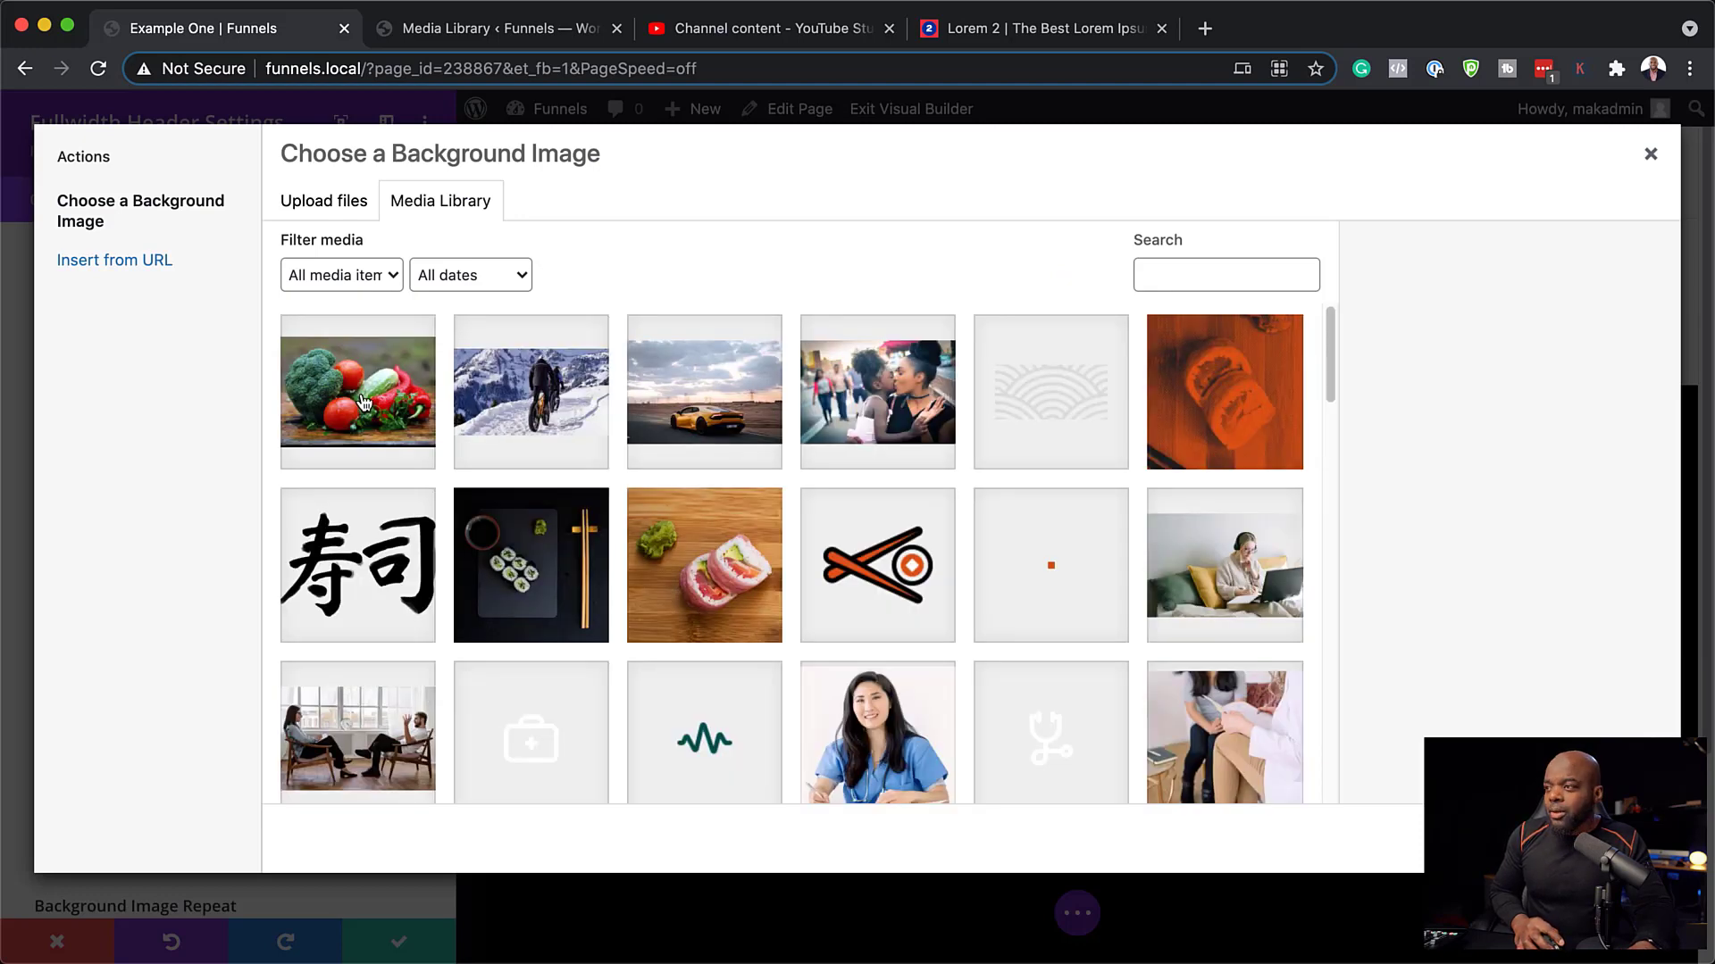
pyautogui.click(362, 401)
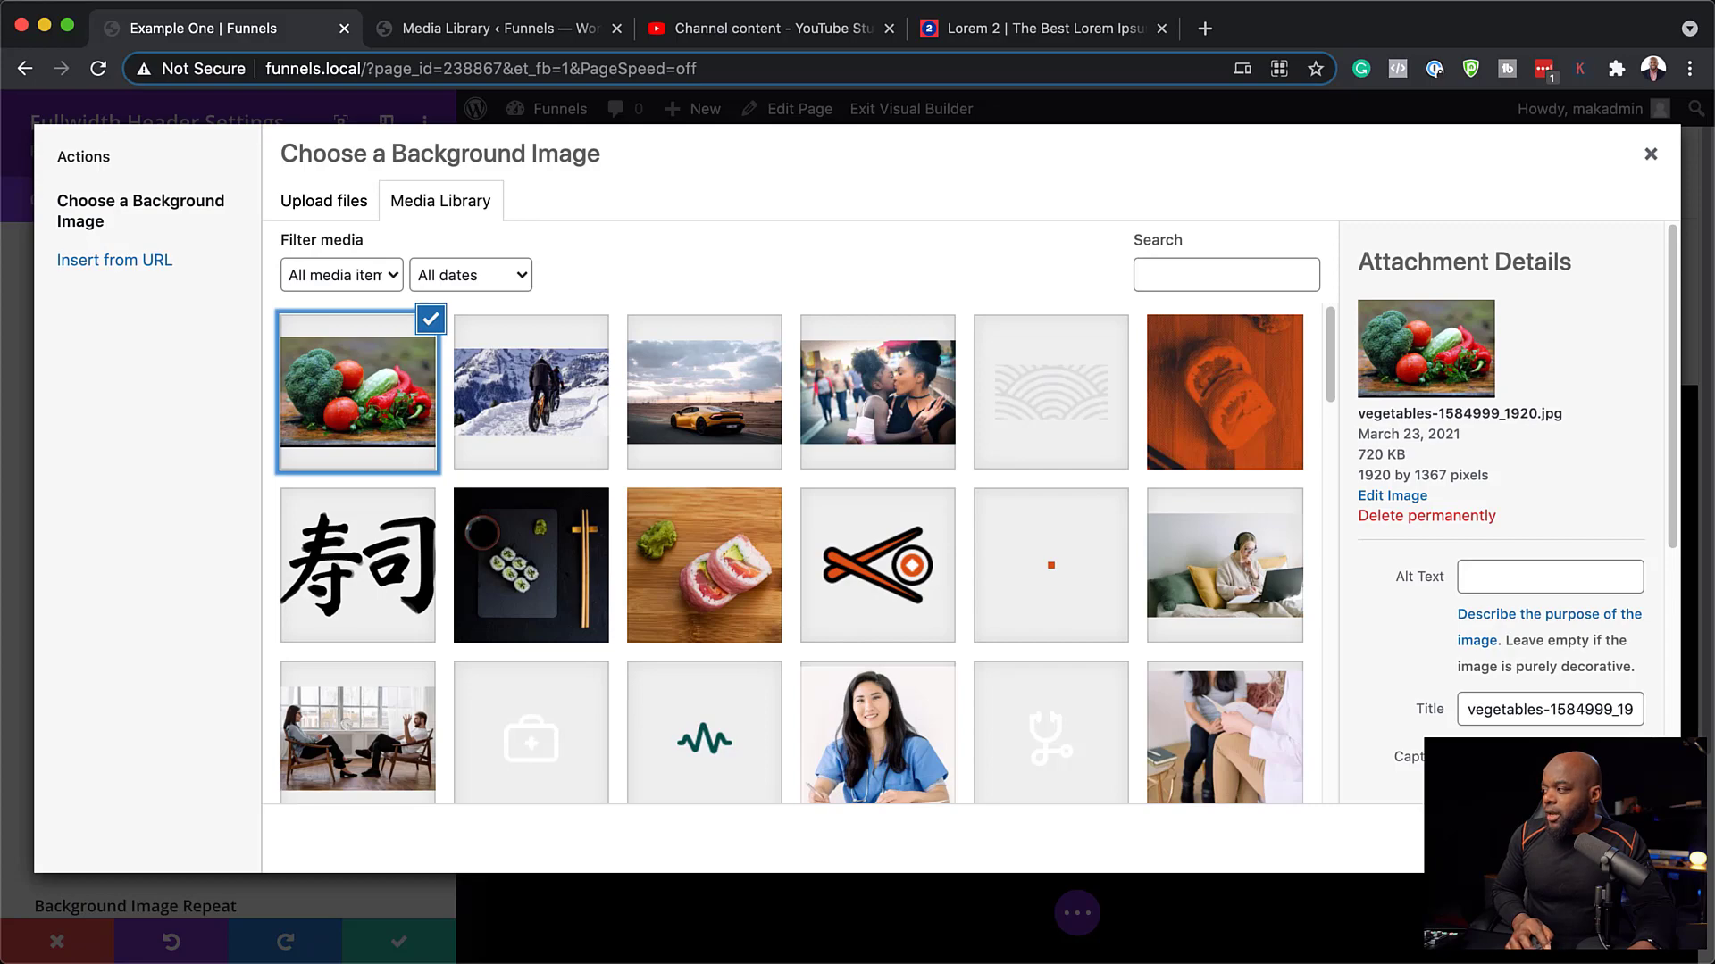
pyautogui.click(1598, 839)
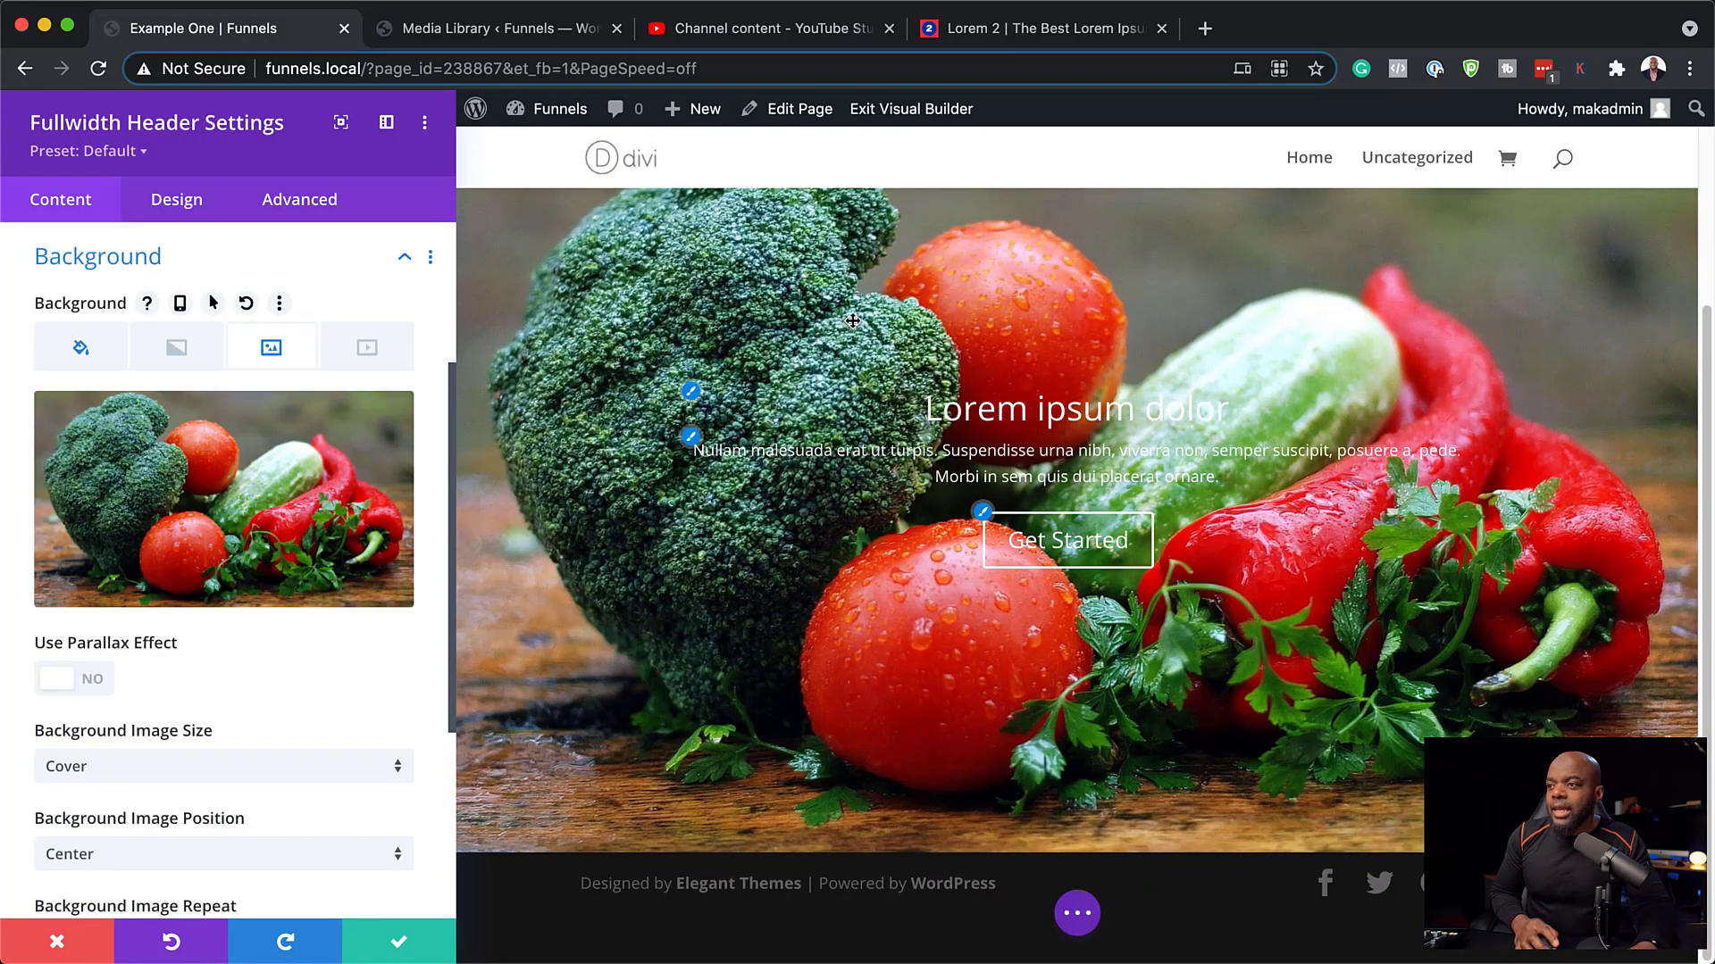
# Set the header's background image blend mode to Multiply.
pyautogui.moveTo(279, 524)
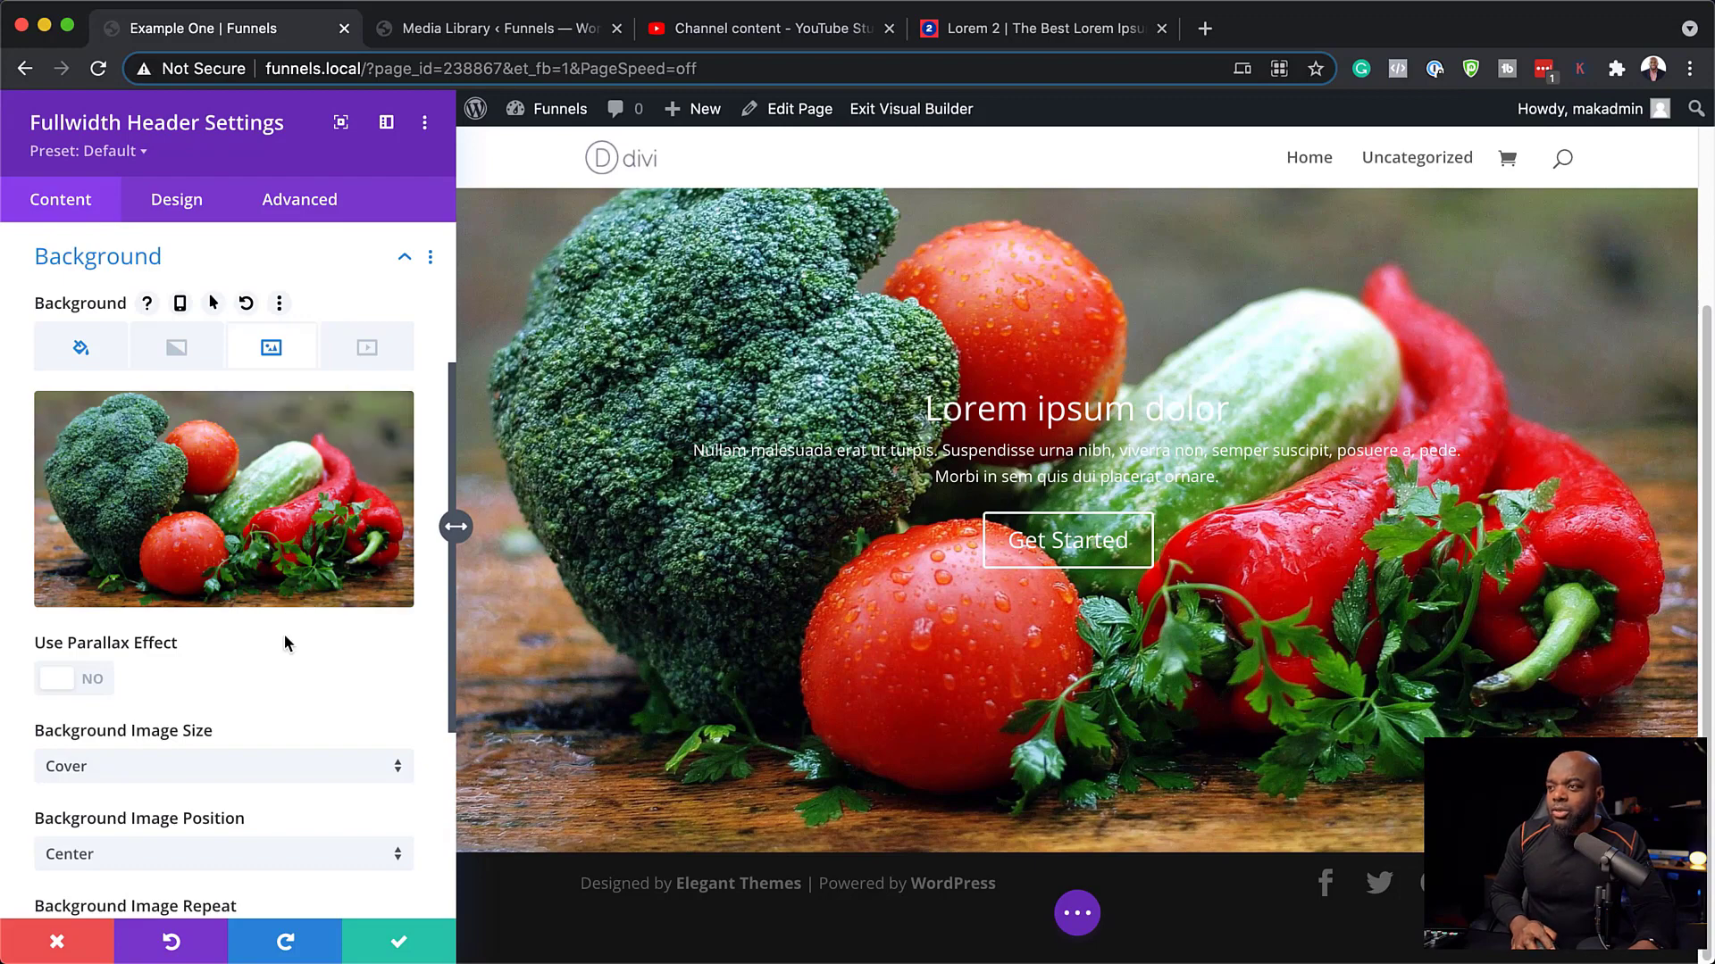
pyautogui.scroll(-5, 274, 656)
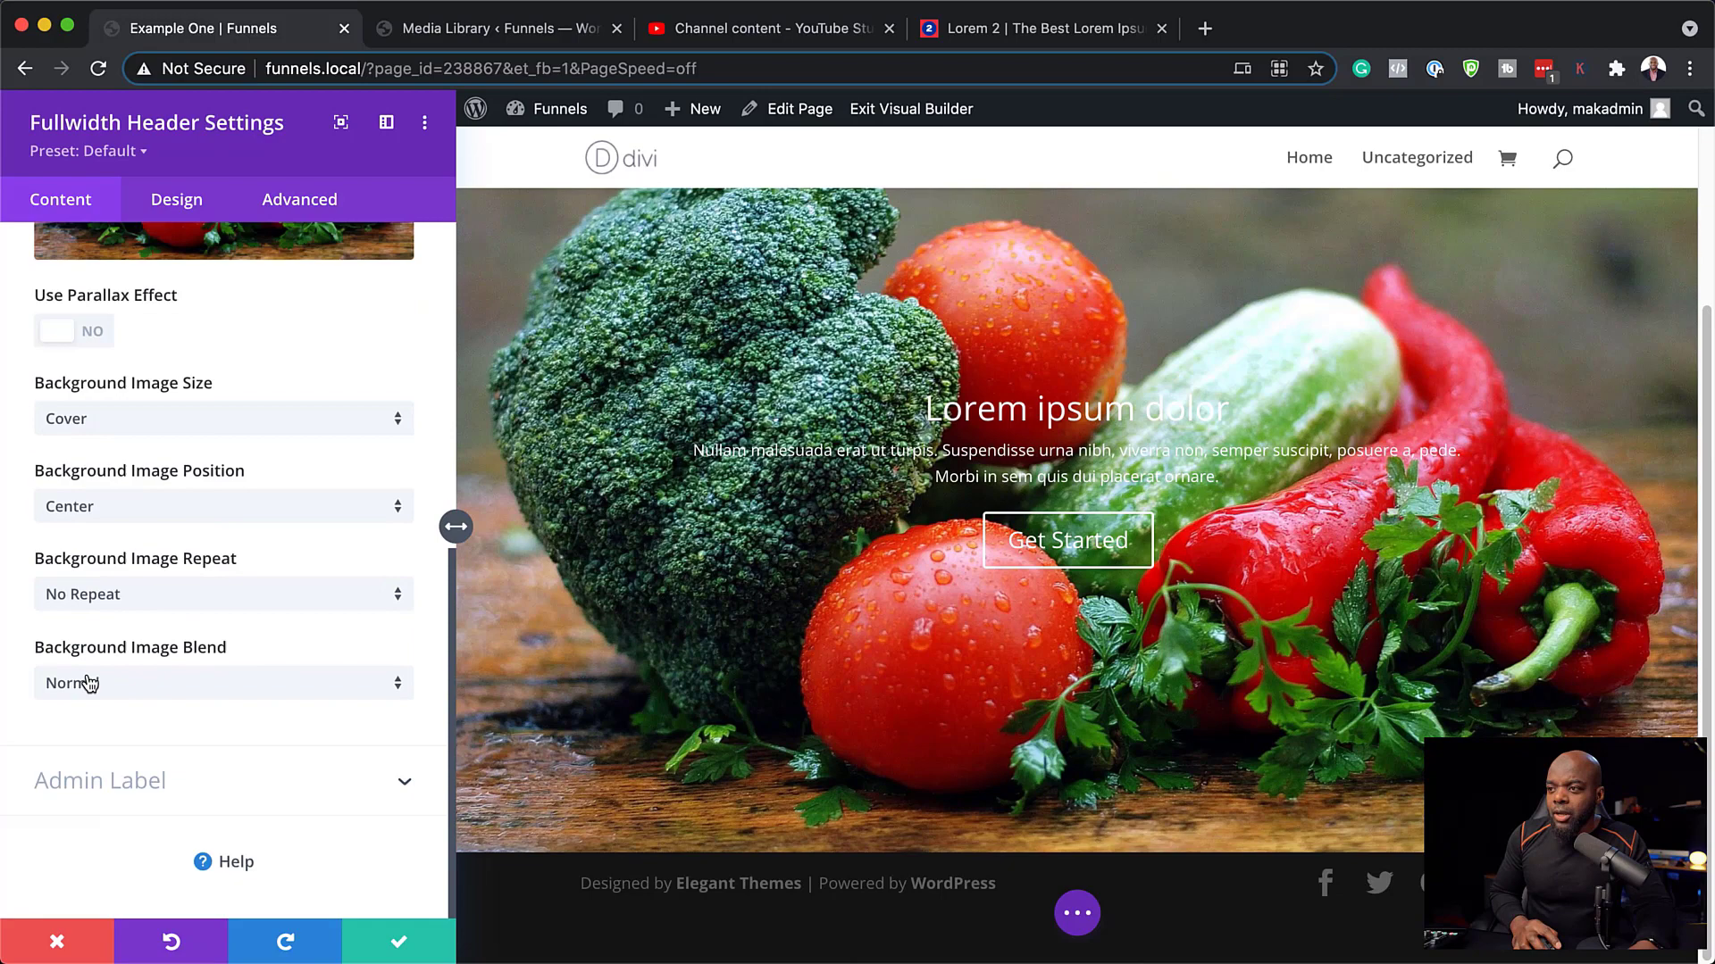
pyautogui.click(166, 693)
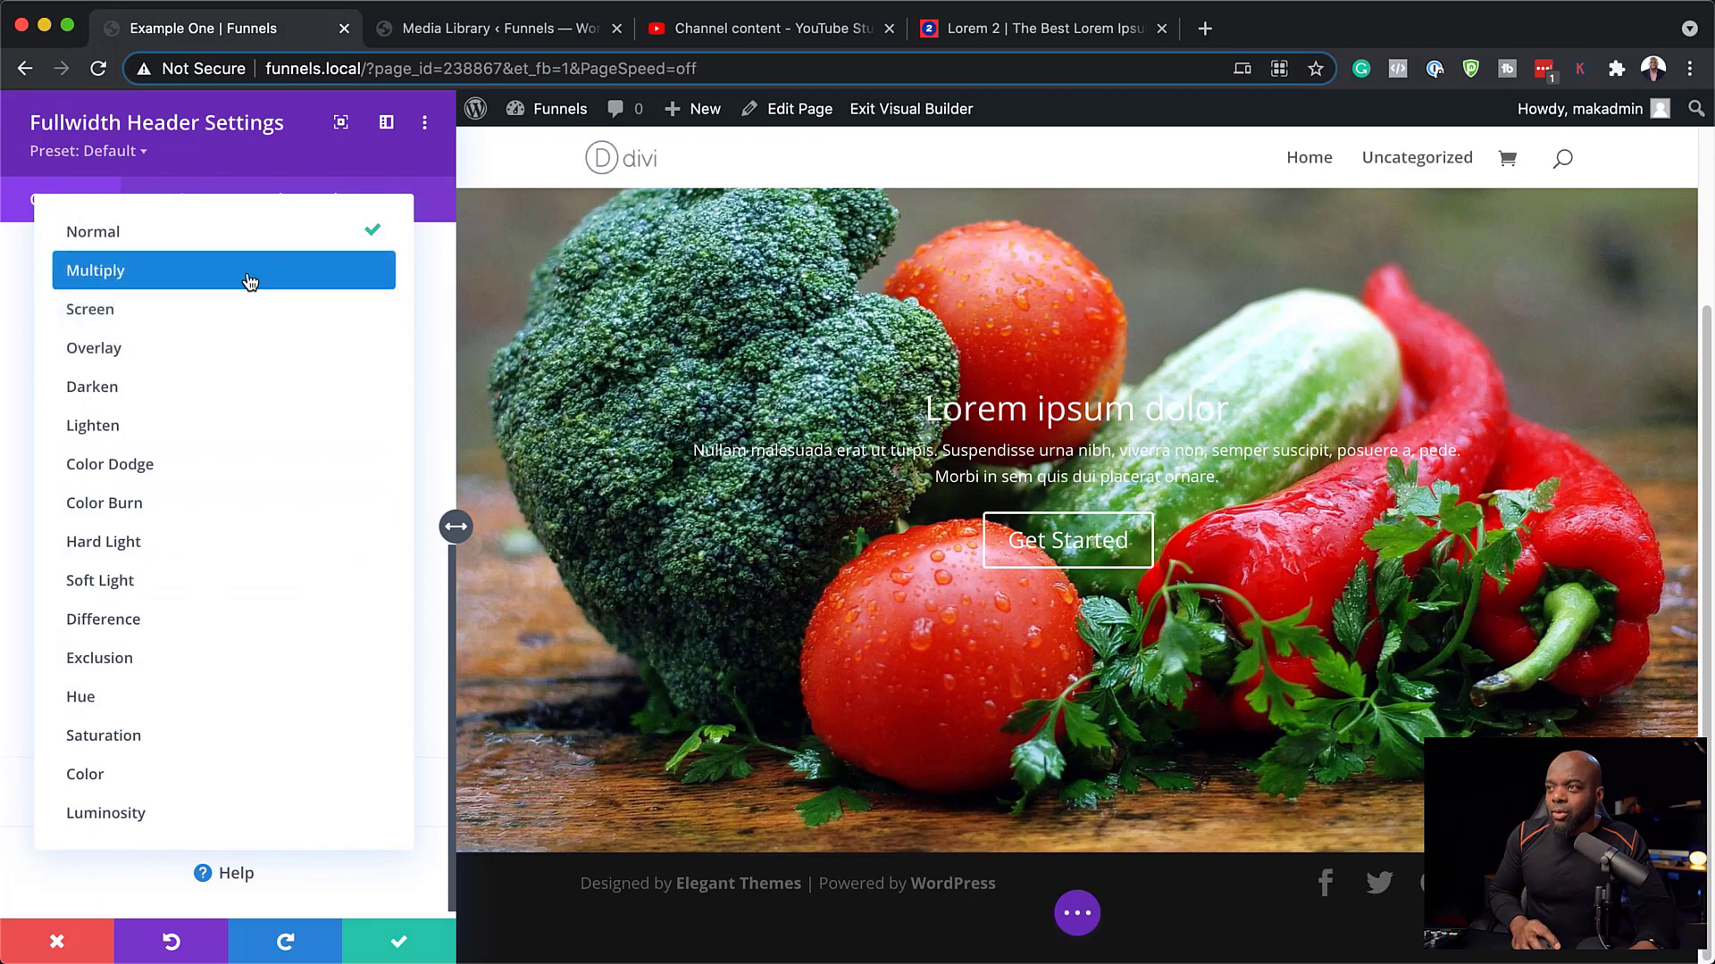
pyautogui.click(247, 271)
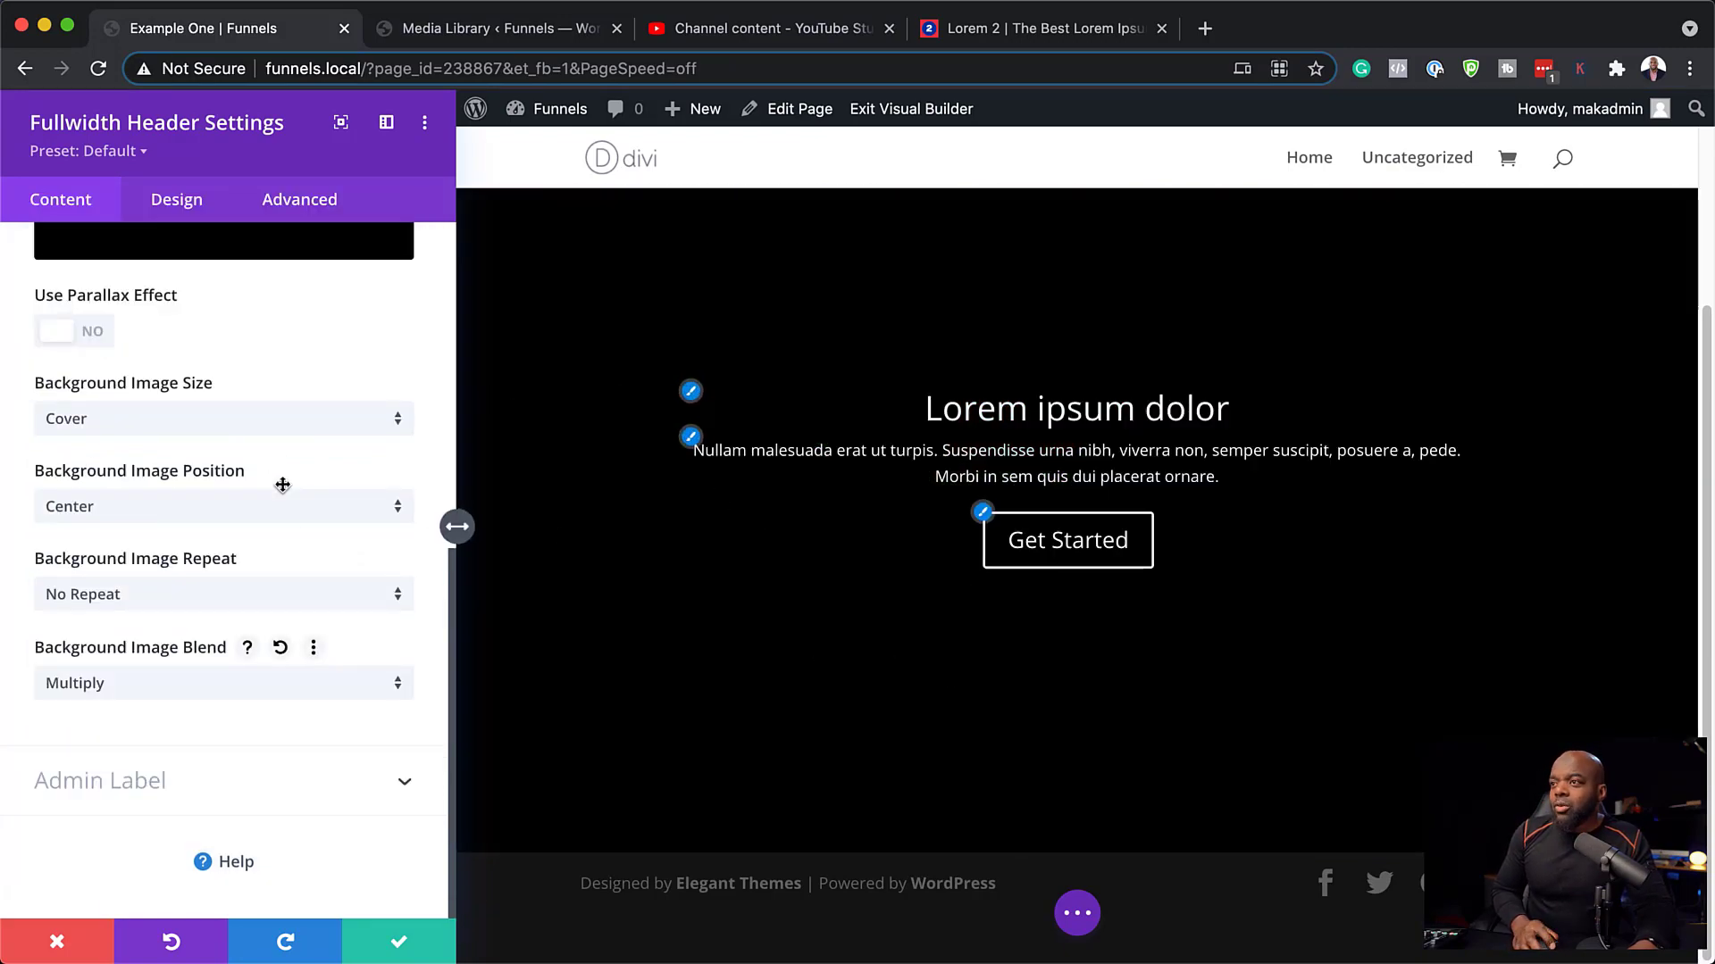
# Reduce the opacity of the header's black background color to rgba(0,0,0,0.74).
pyautogui.scroll(7, 326, 572)
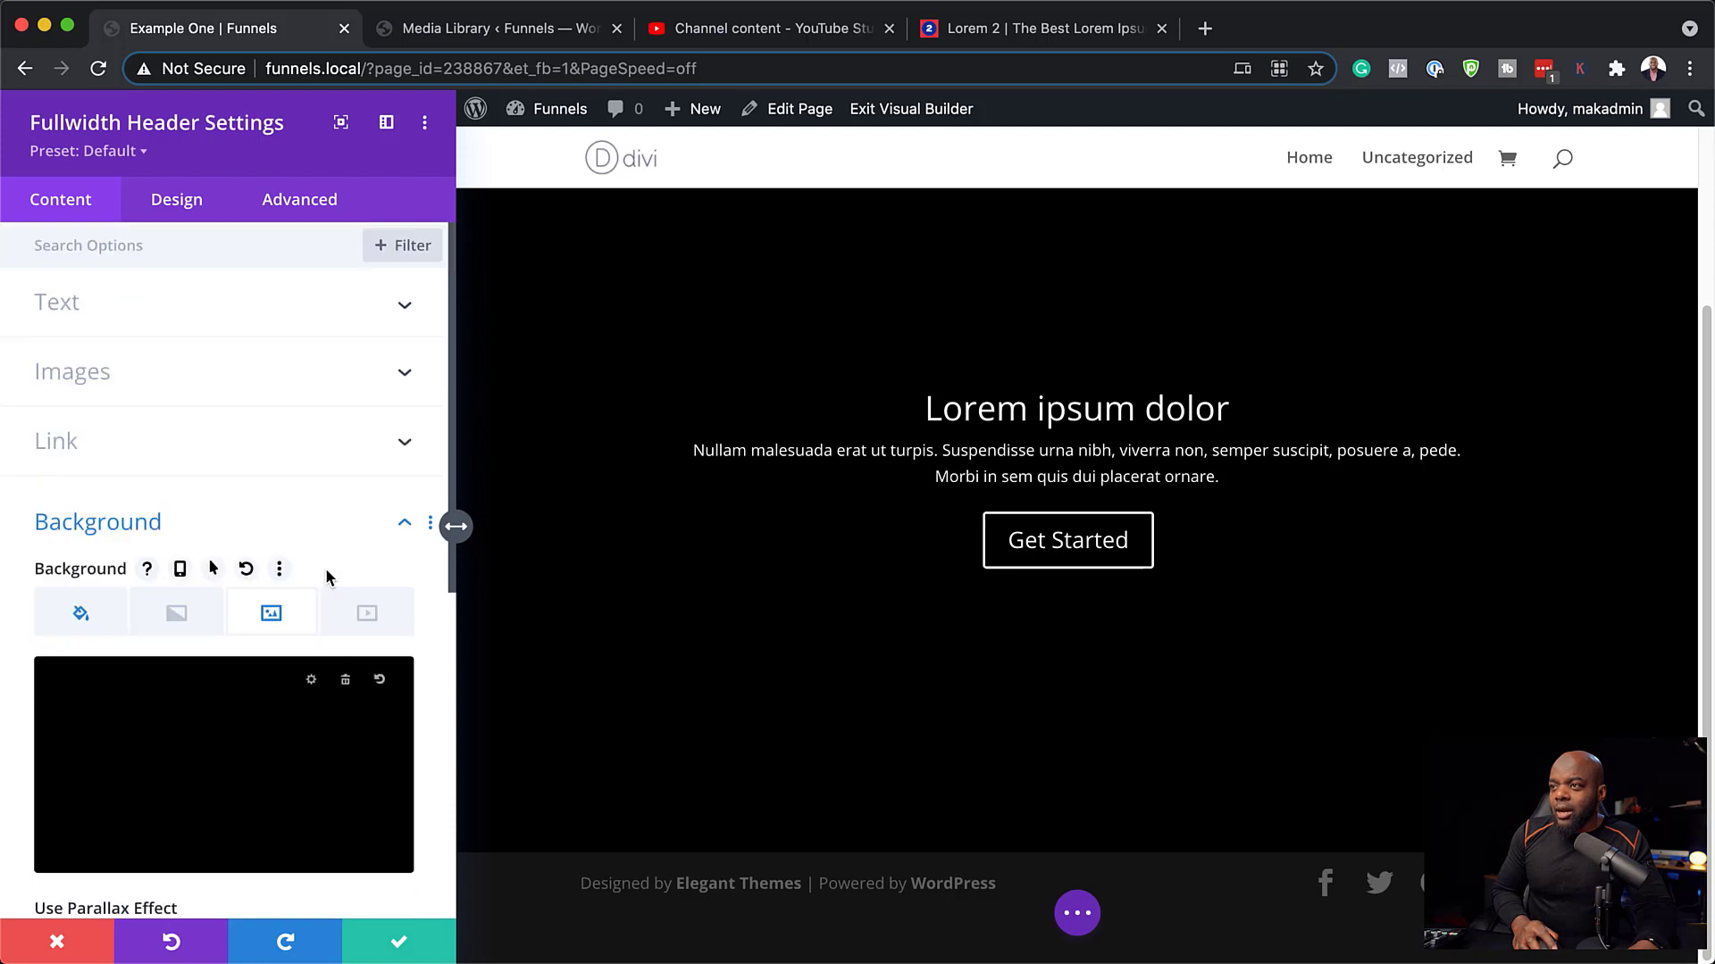
pyautogui.click(82, 615)
pyautogui.scroll(-3, 184, 715)
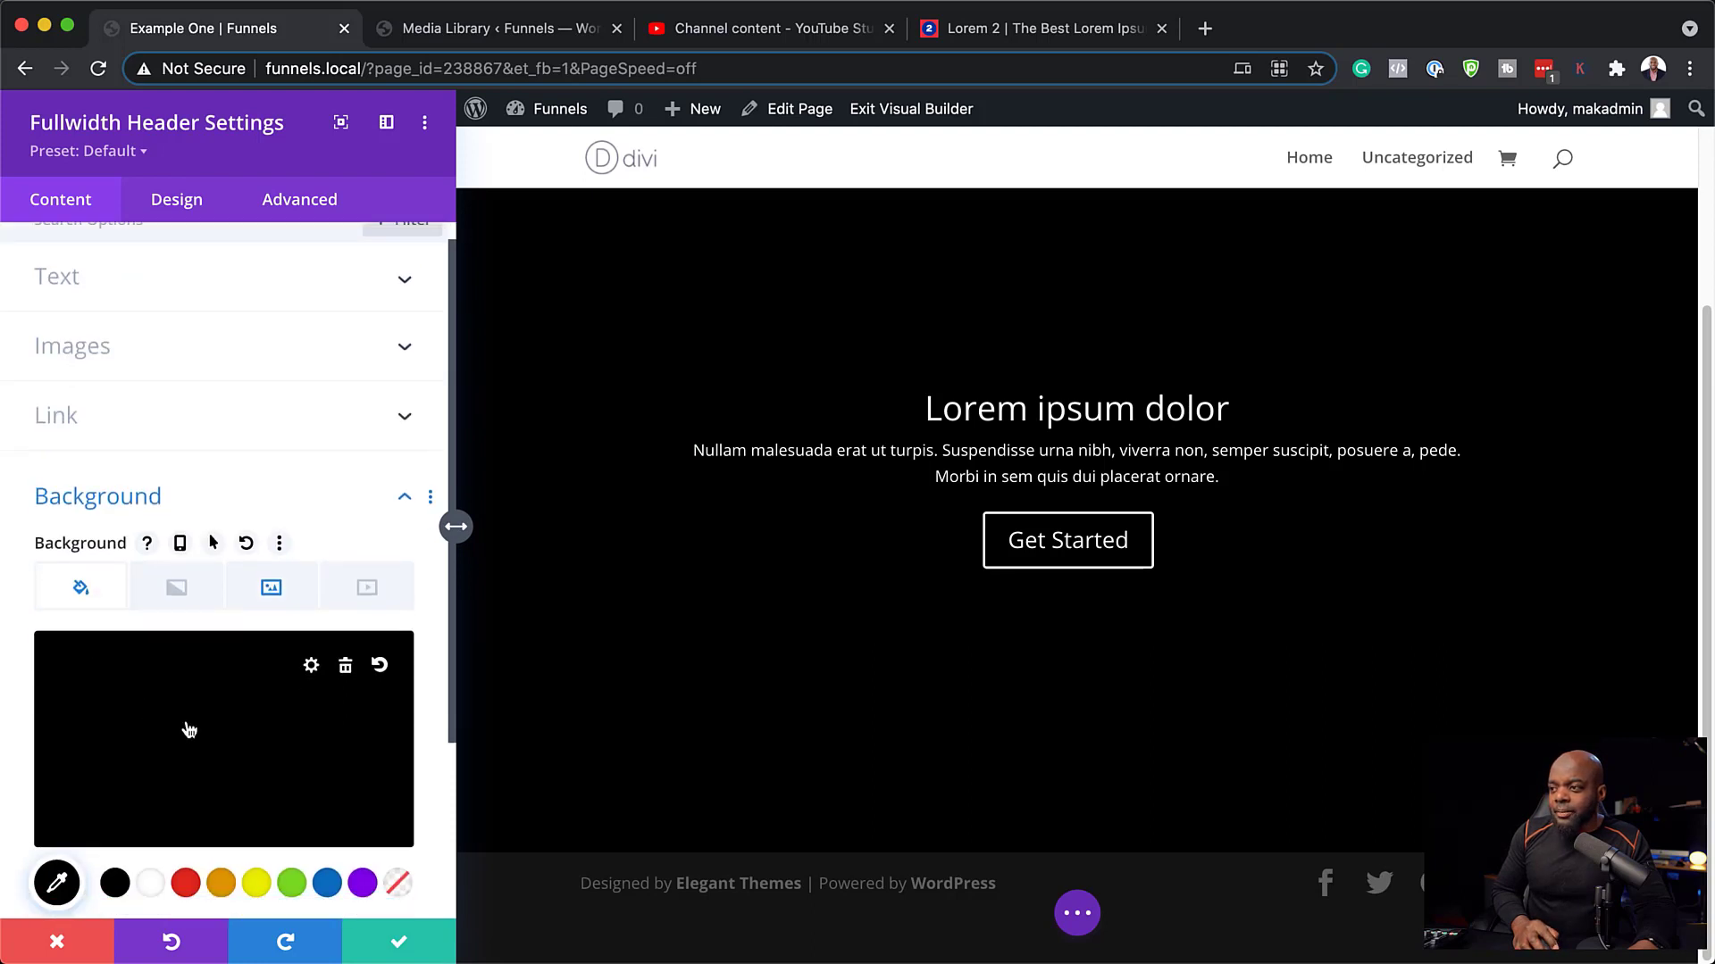
pyautogui.click(184, 647)
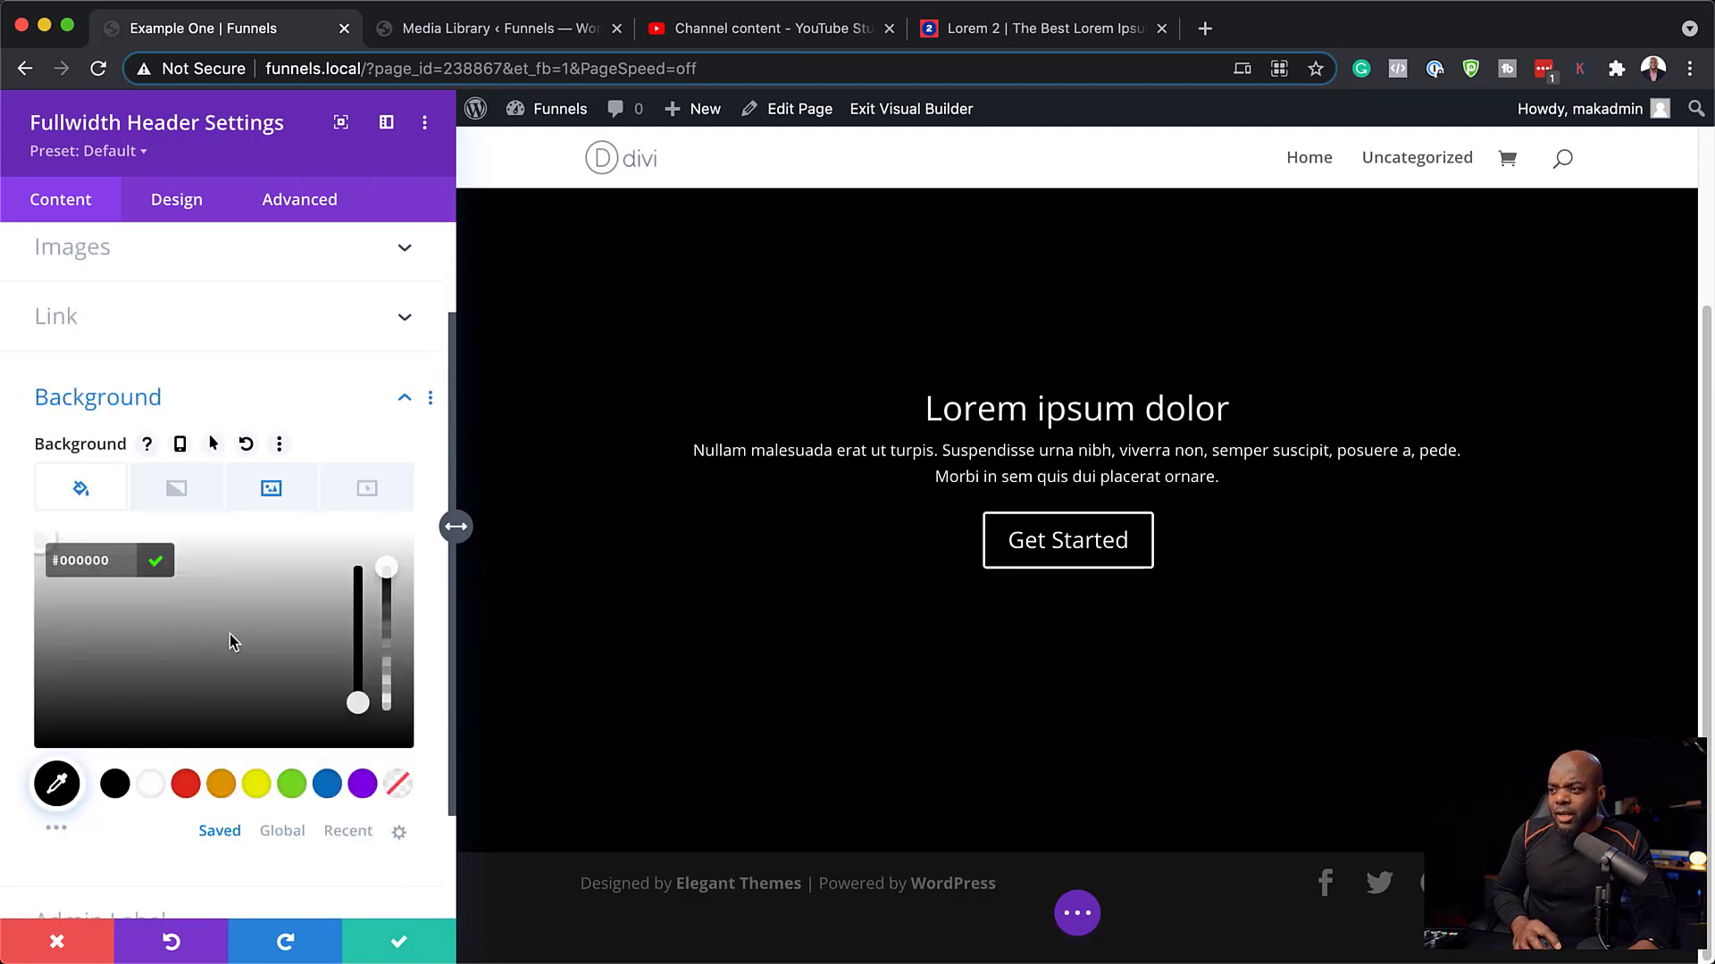
pyautogui.click(387, 584)
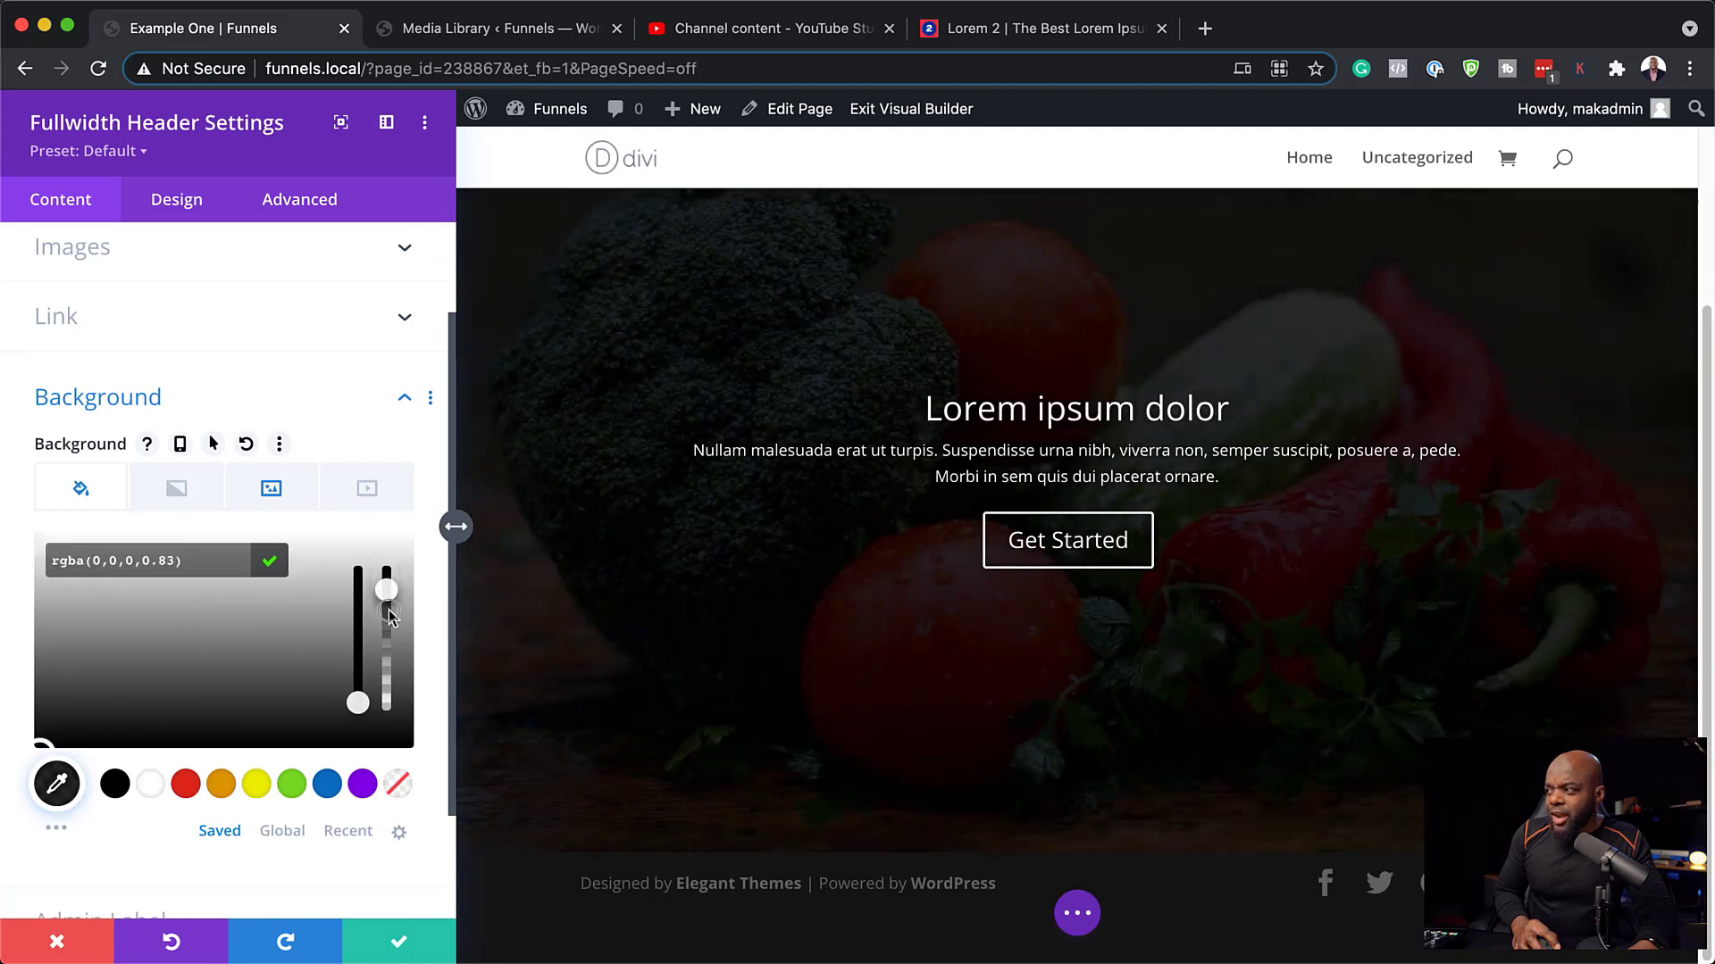
pyautogui.moveTo(389, 616); pyautogui.dragTo(390, 623)
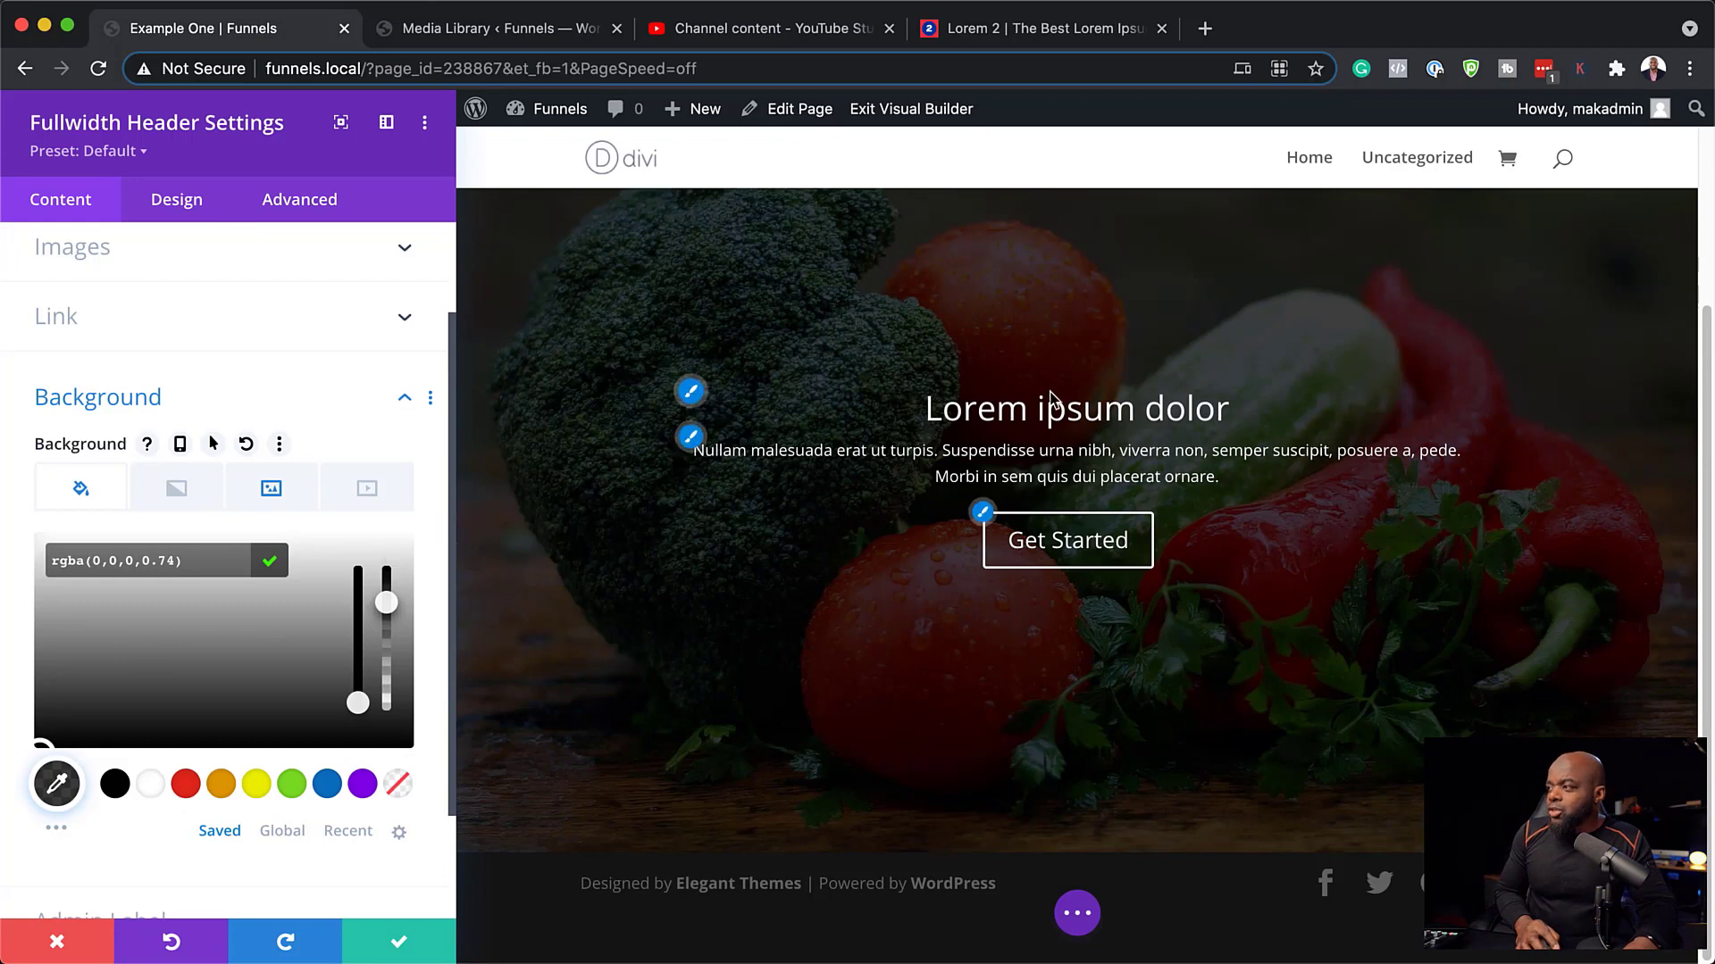
# Set the header title's font to Poppins and its font style to uppercase.
pyautogui.click(693, 394)
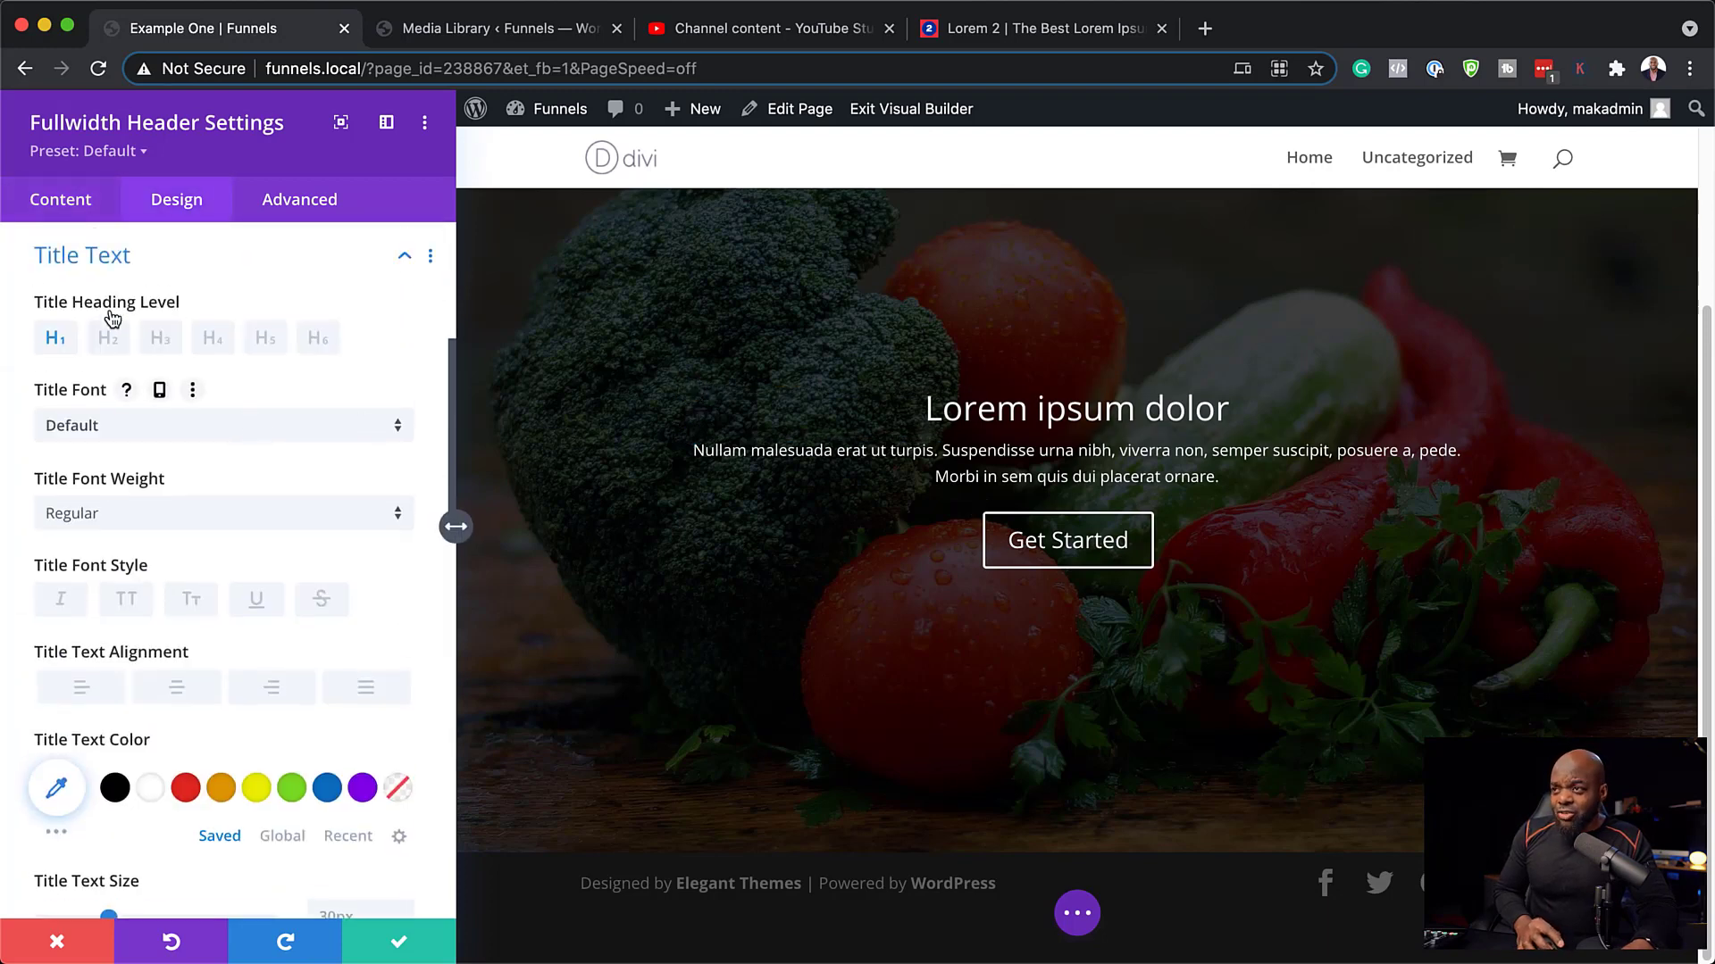
pyautogui.click(143, 429)
pyautogui.click(128, 354)
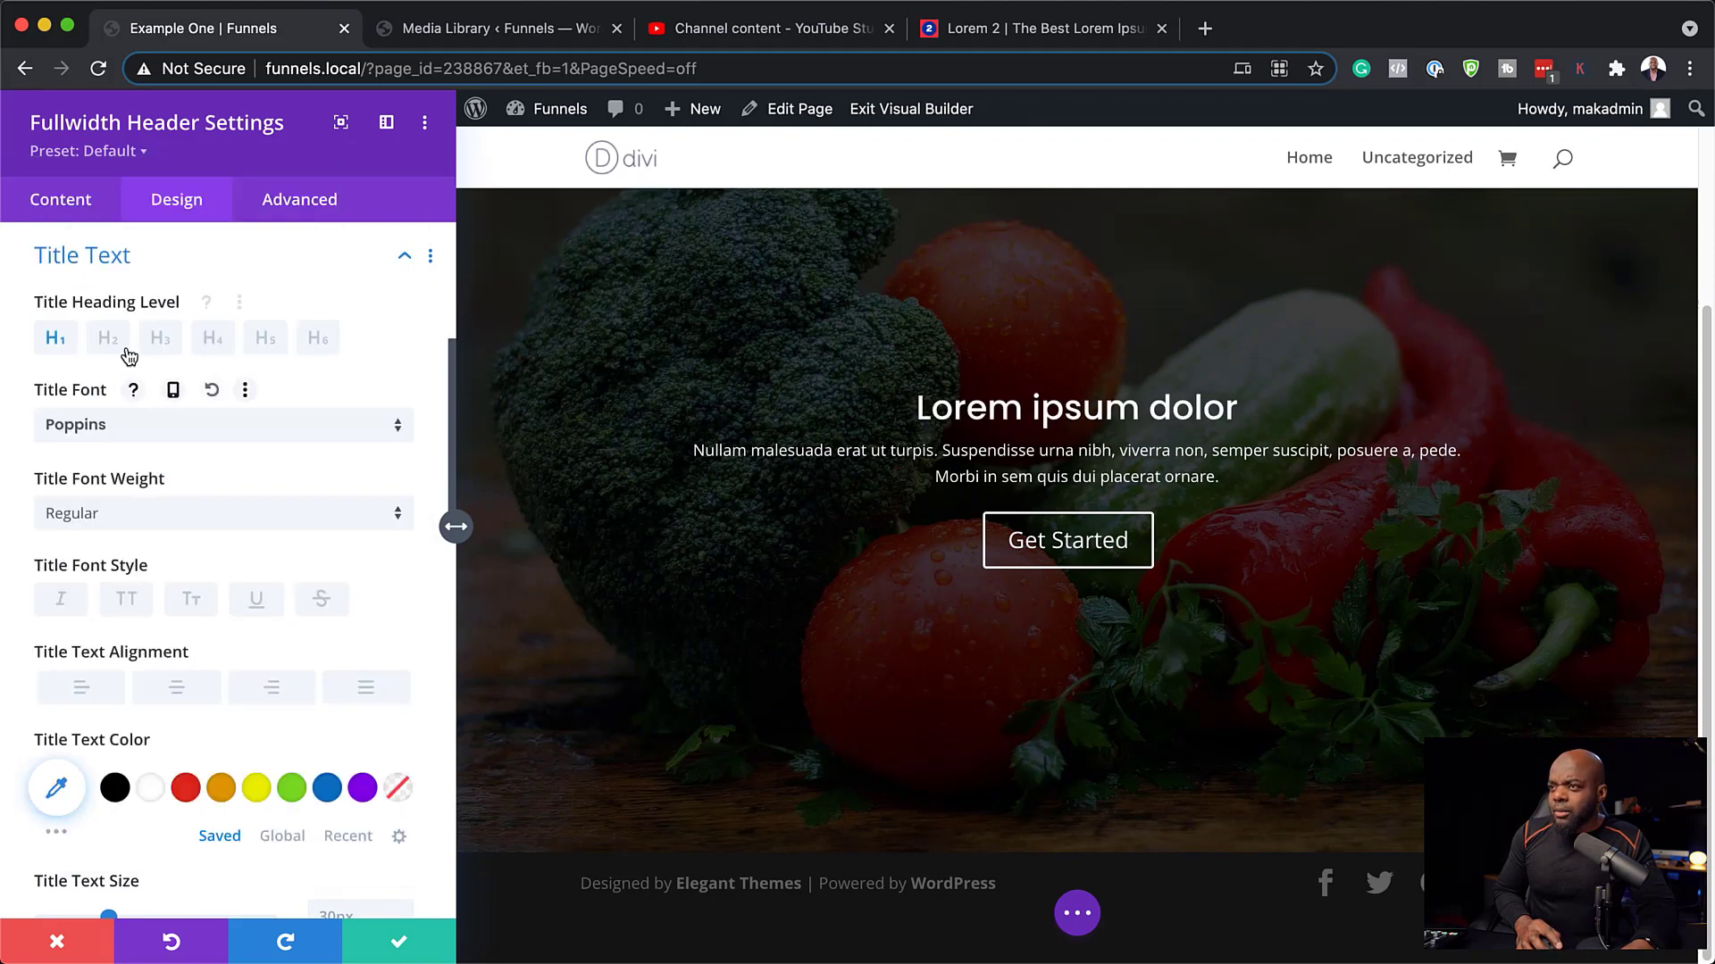
pyautogui.click(128, 601)
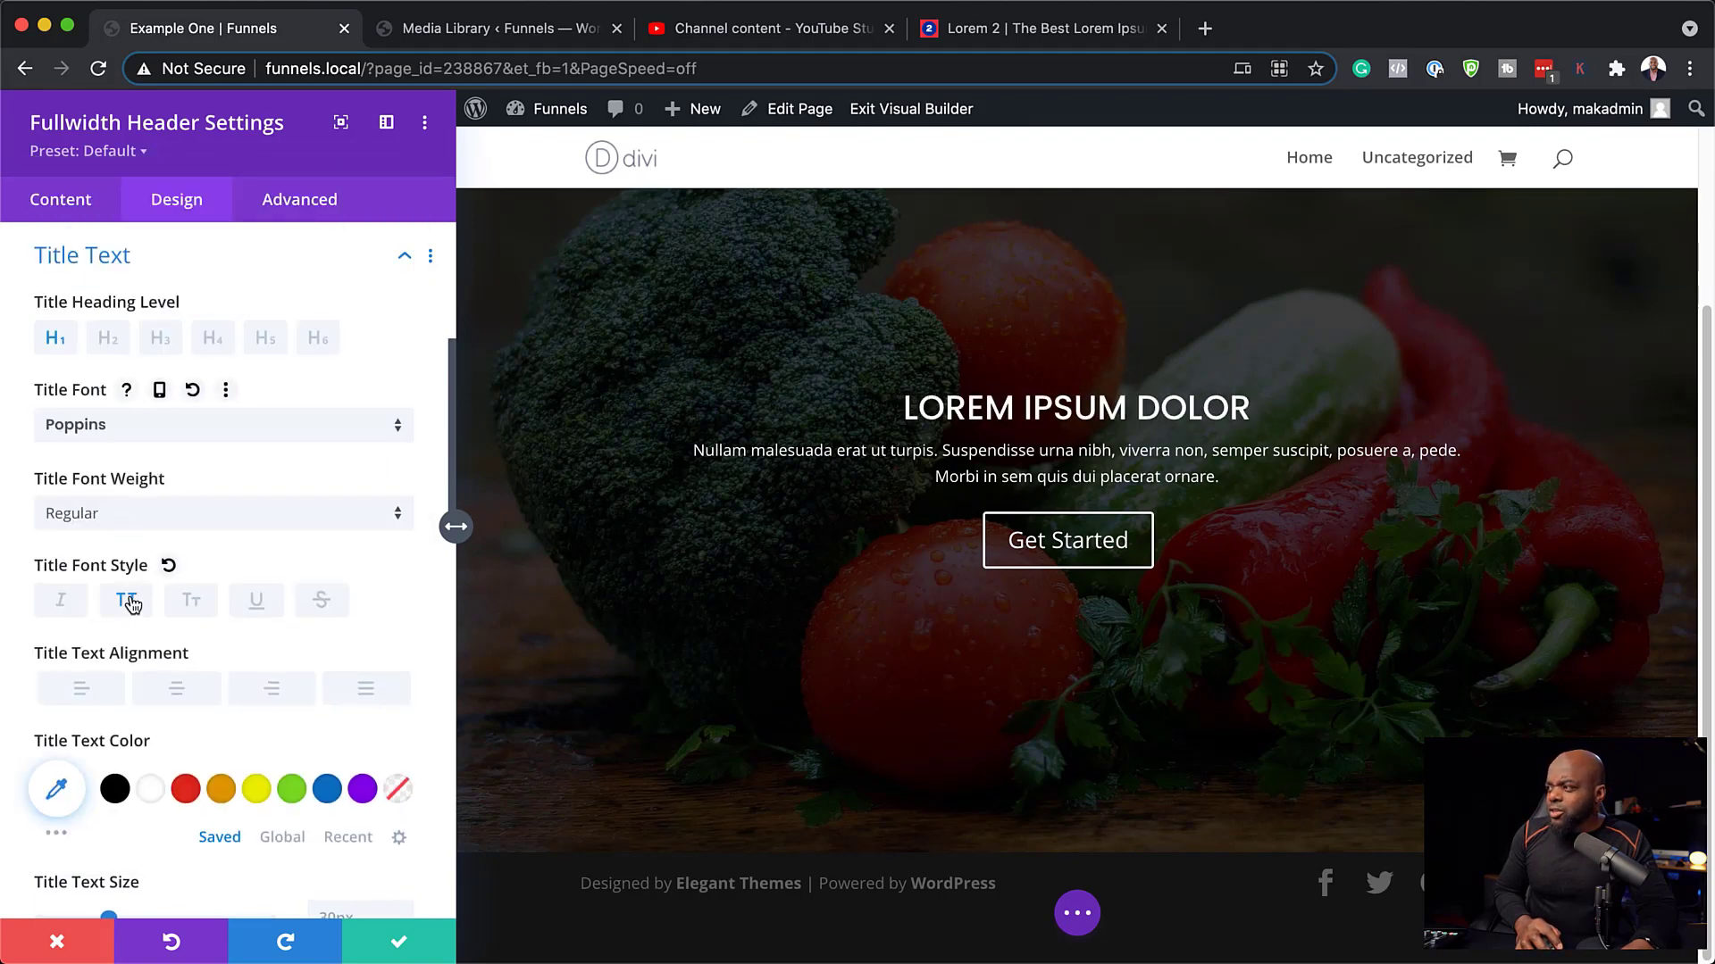
# Set the header title's font weight to Bold and its text size to 38px.
pyautogui.click(195, 514)
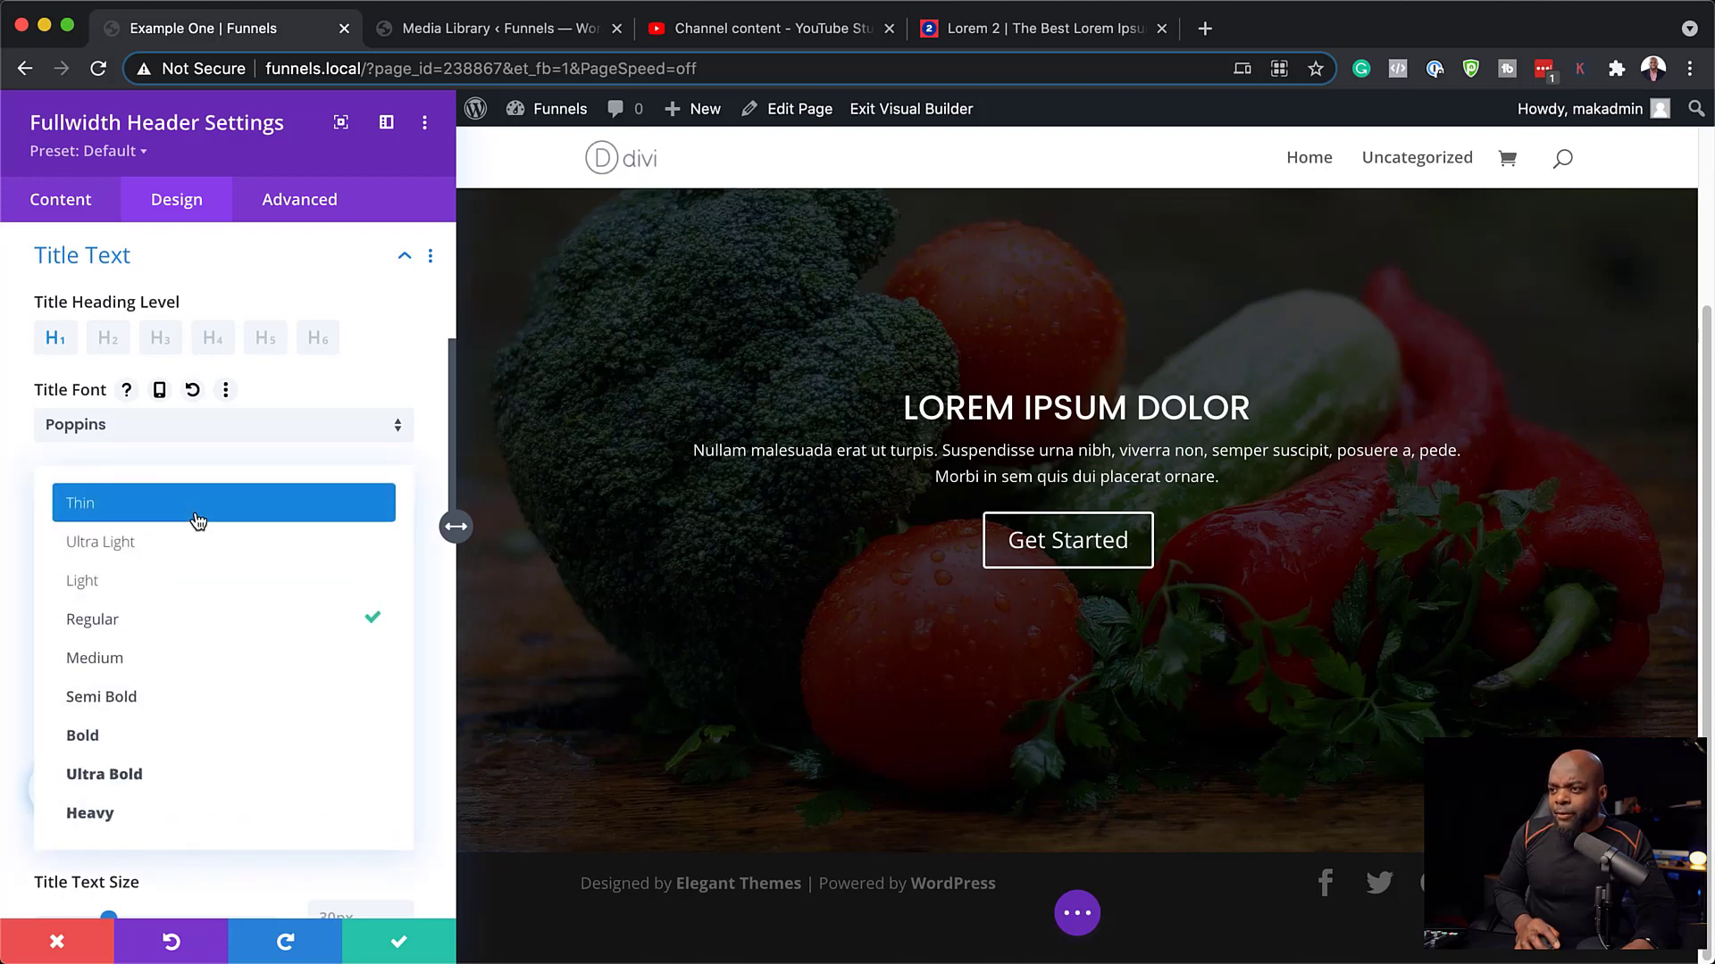
pyautogui.click(226, 743)
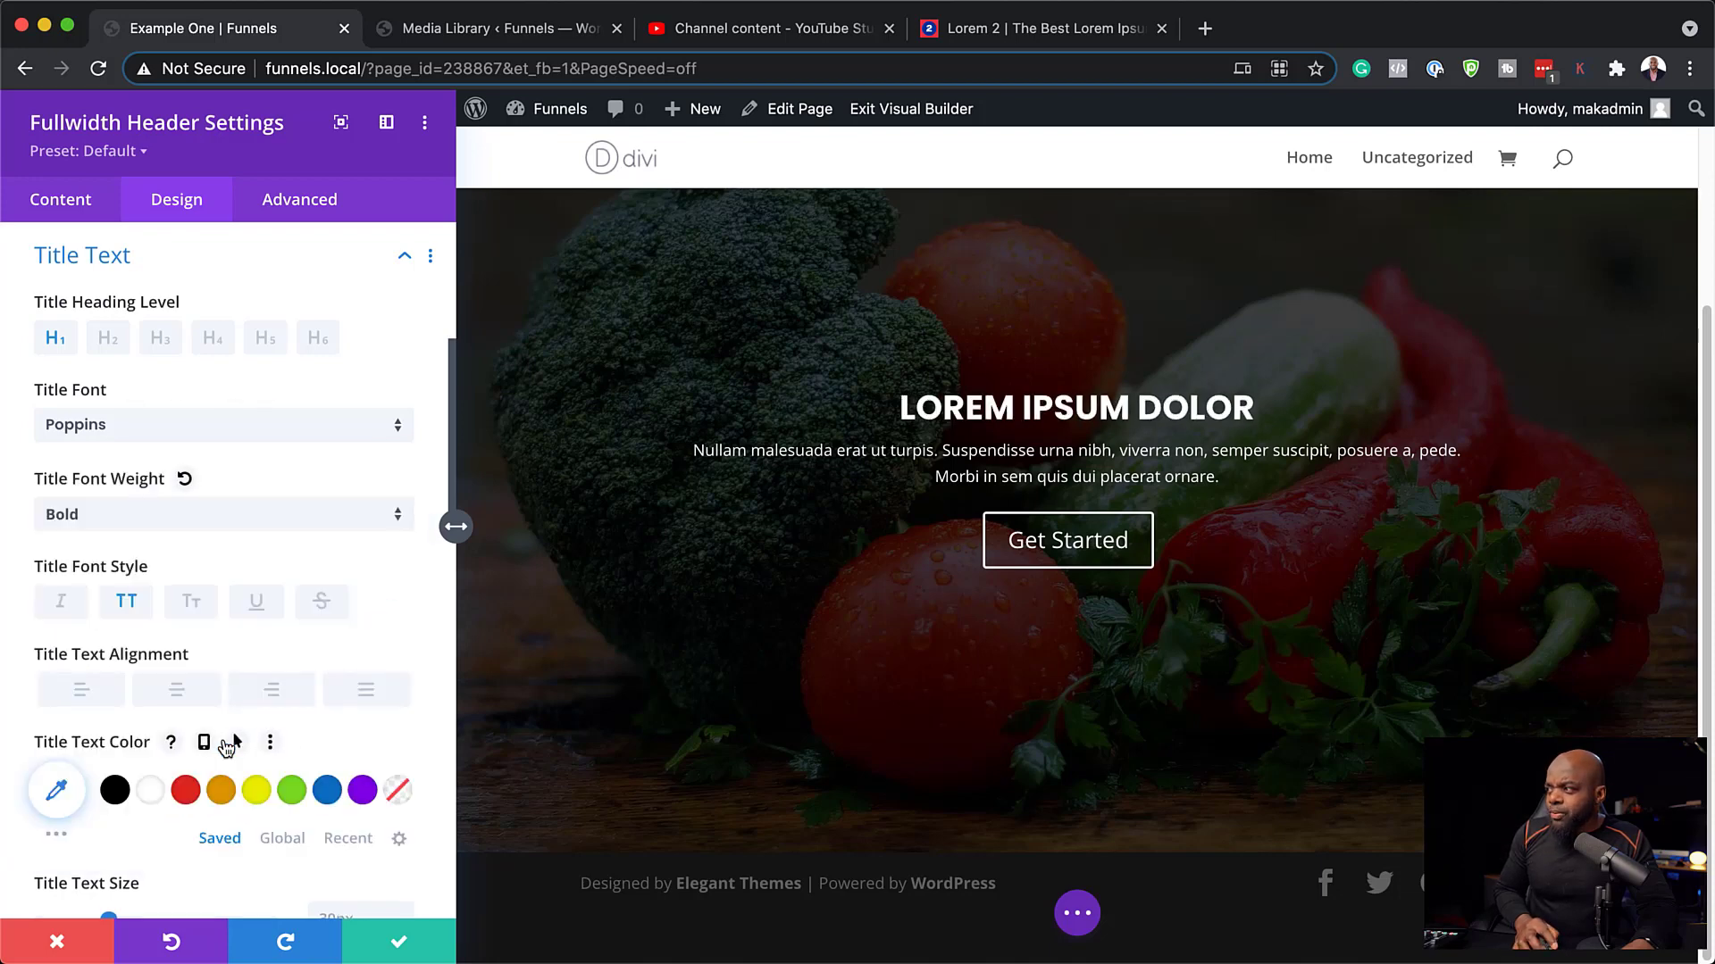
pyautogui.scroll(-3, 230, 744)
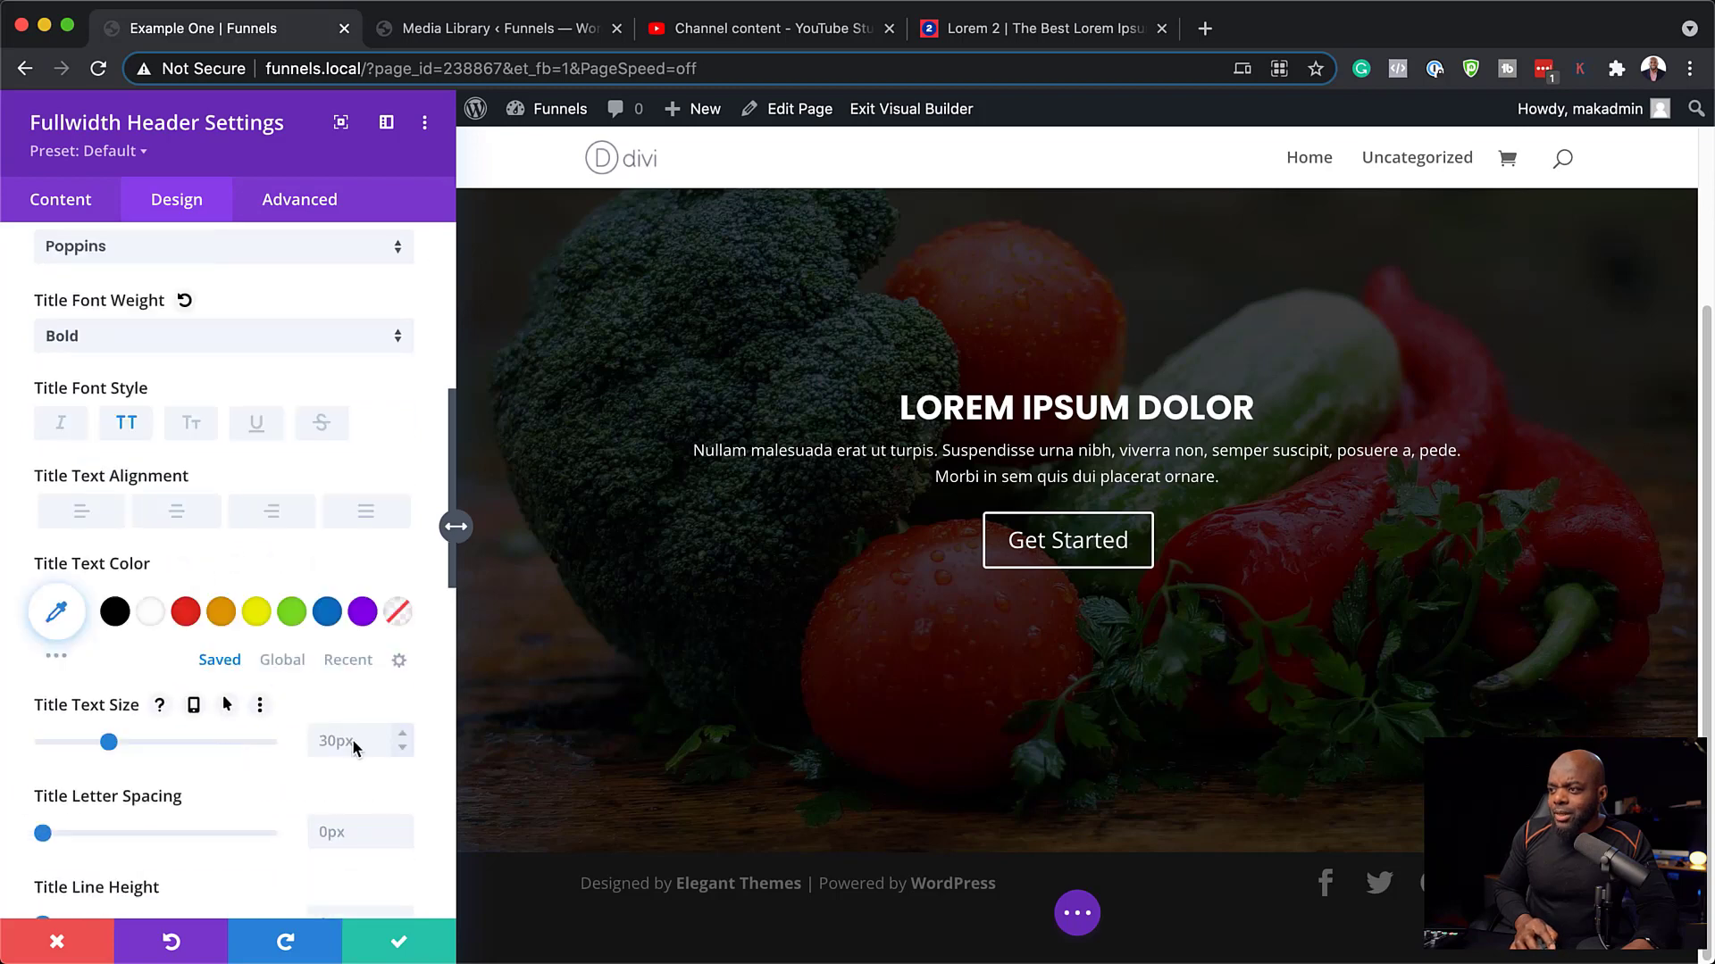
pyautogui.moveTo(110, 744); pyautogui.dragTo(126, 746)
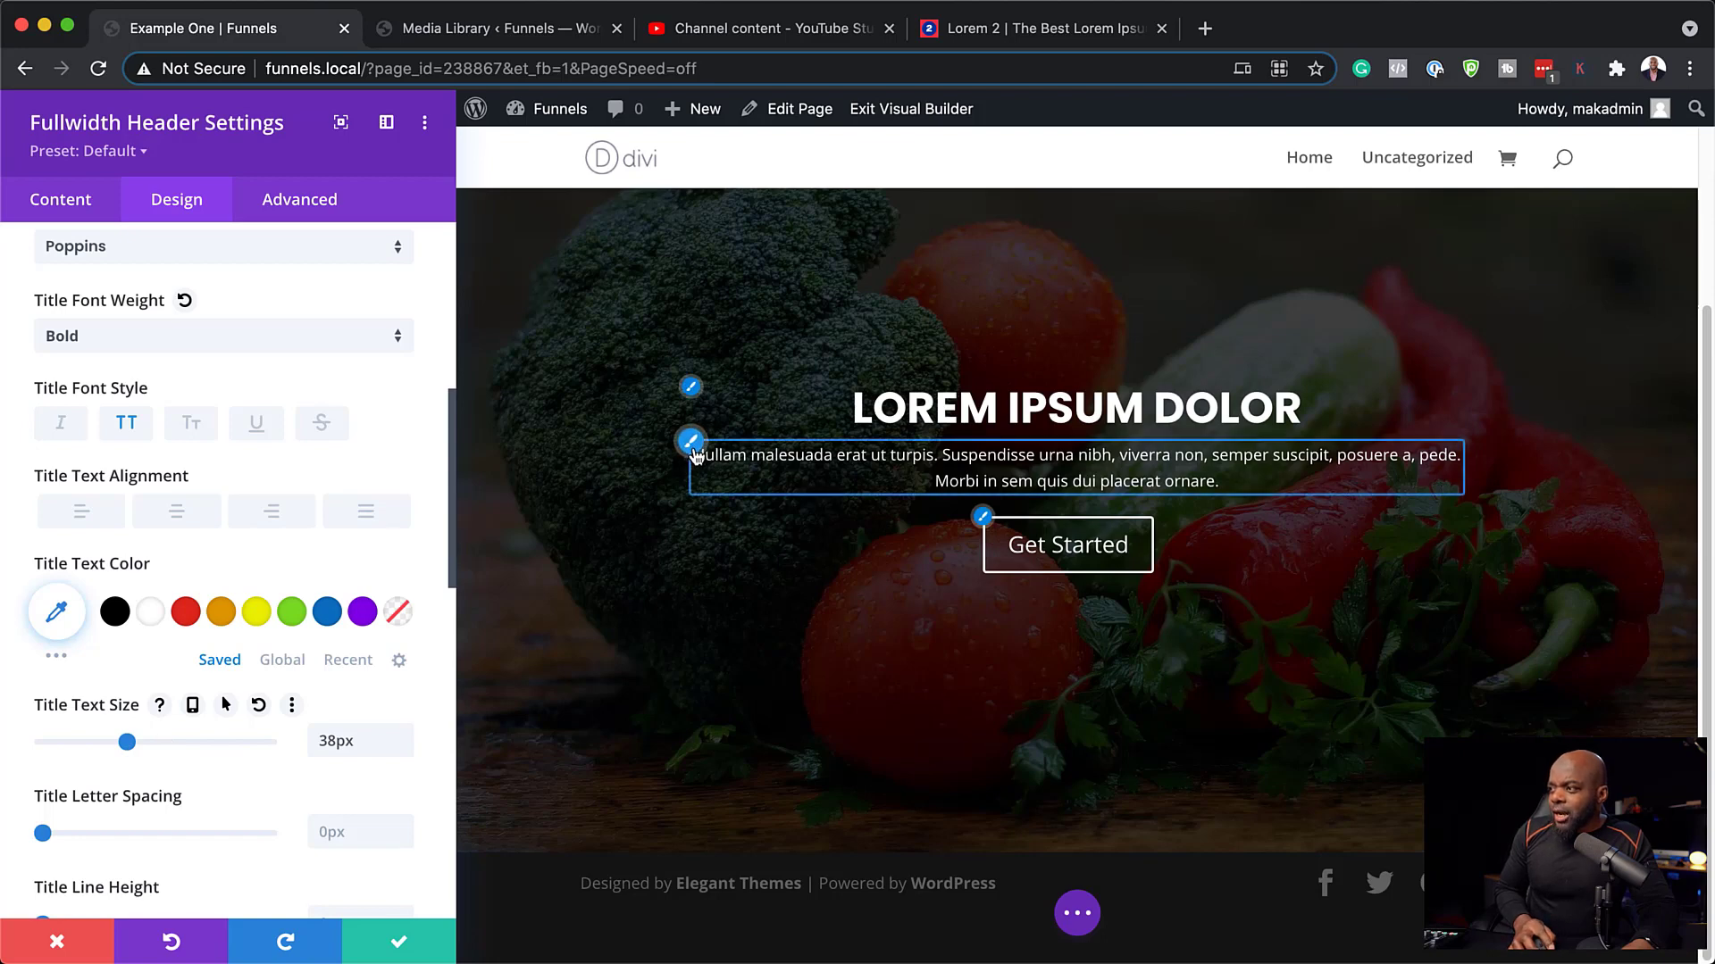
# Set the header's body text font to Poppins with a Semi Bold weight.
pyautogui.click(696, 454)
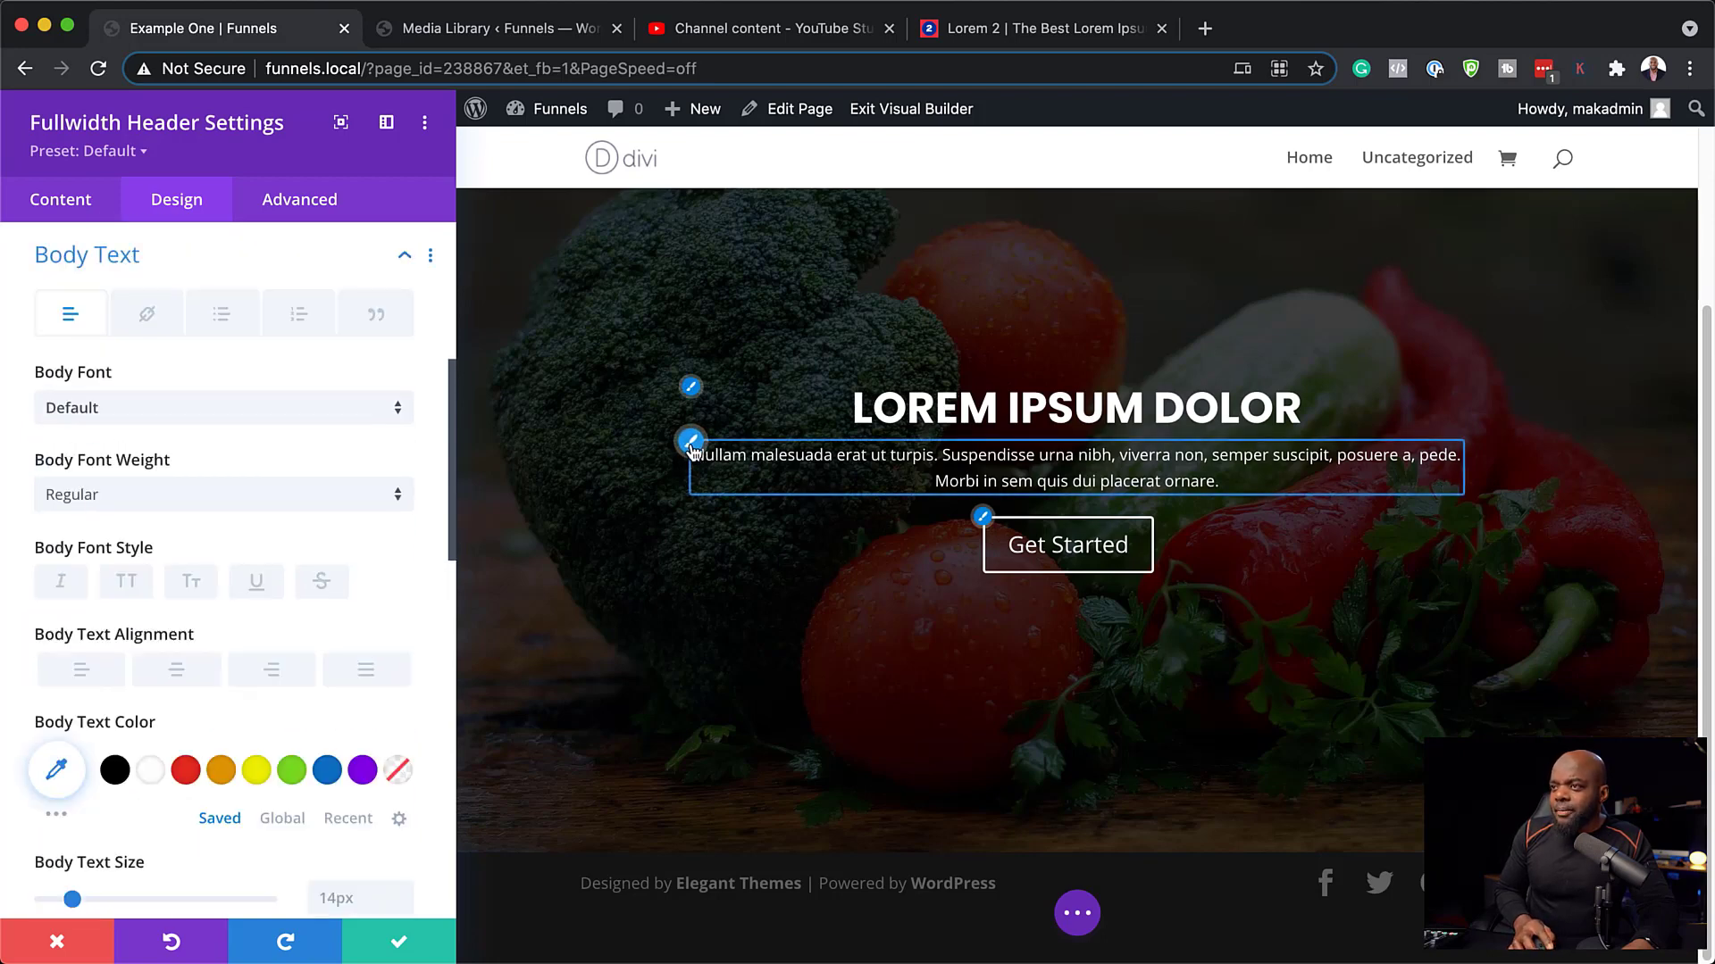
pyautogui.click(146, 415)
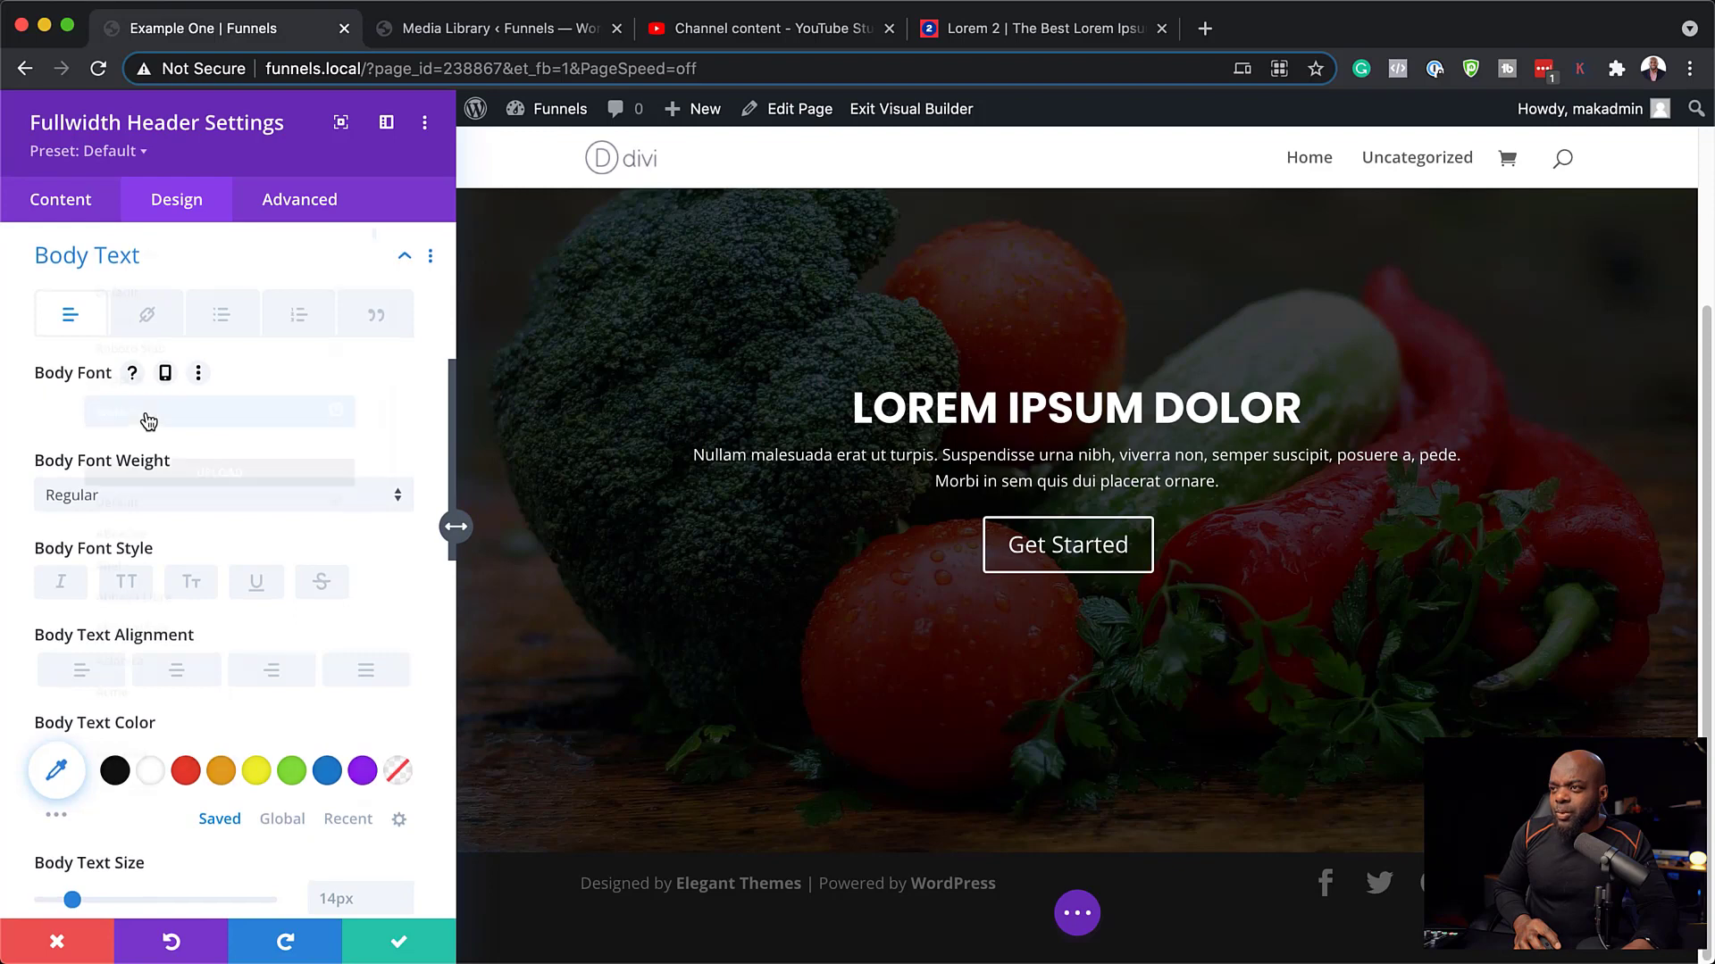
pyautogui.click(149, 352)
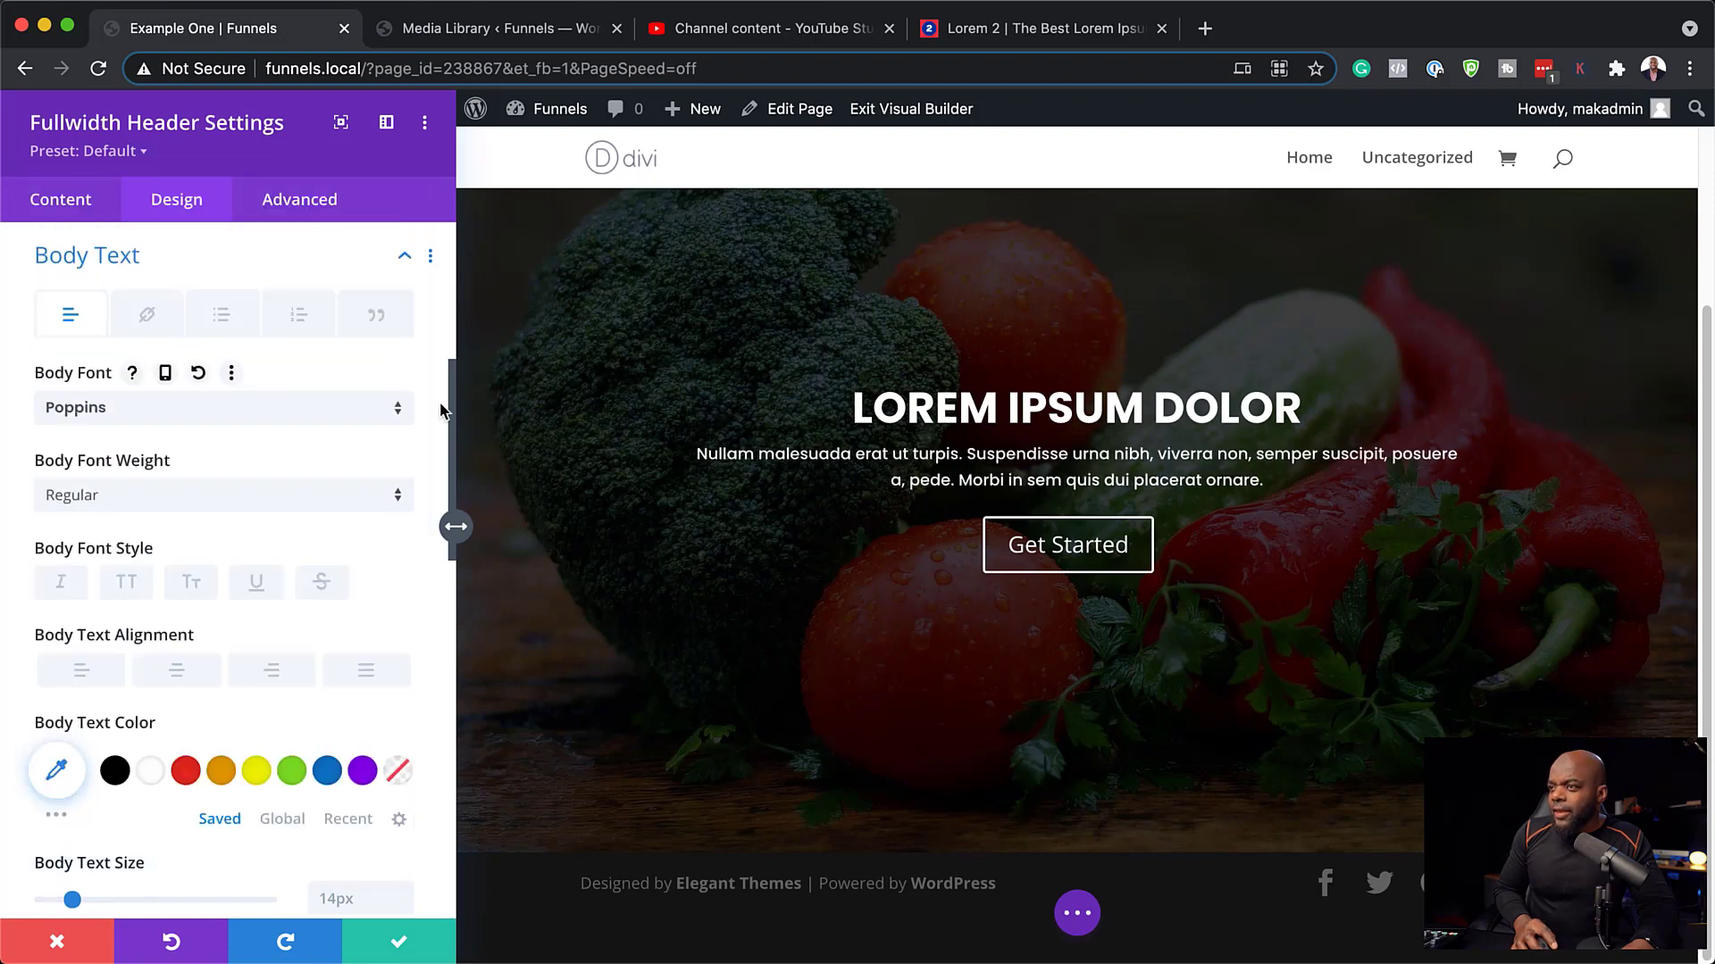
pyautogui.click(122, 507)
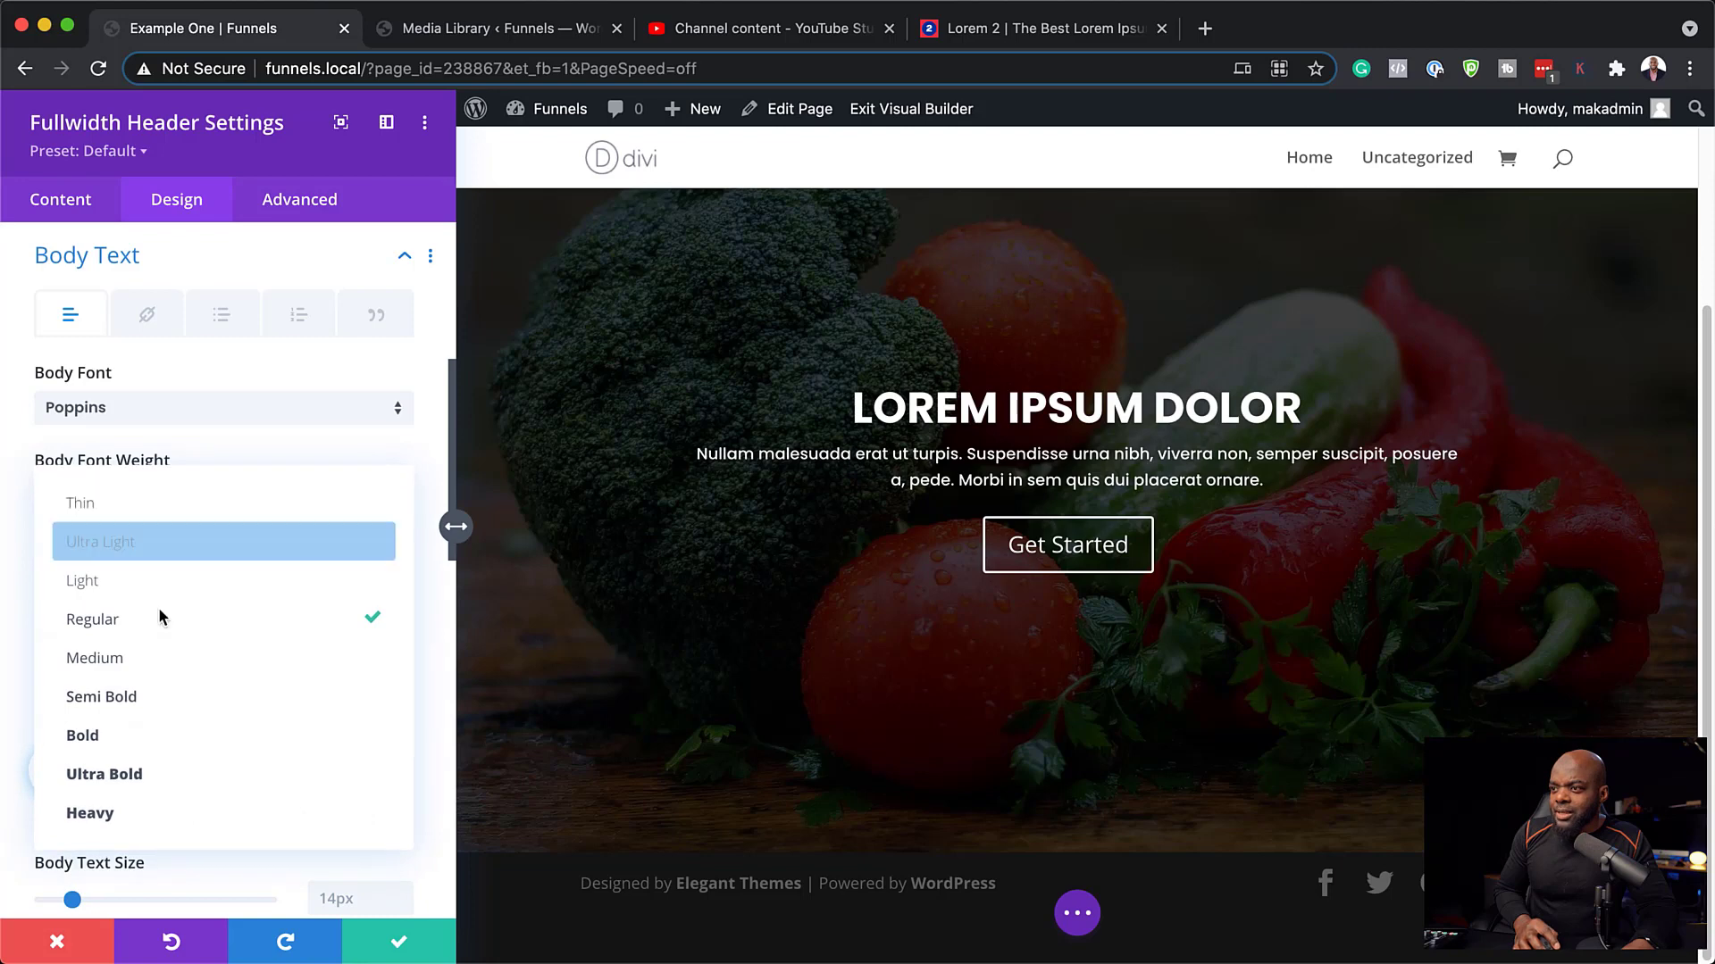
pyautogui.click(170, 676)
pyautogui.click(159, 497)
pyautogui.click(180, 707)
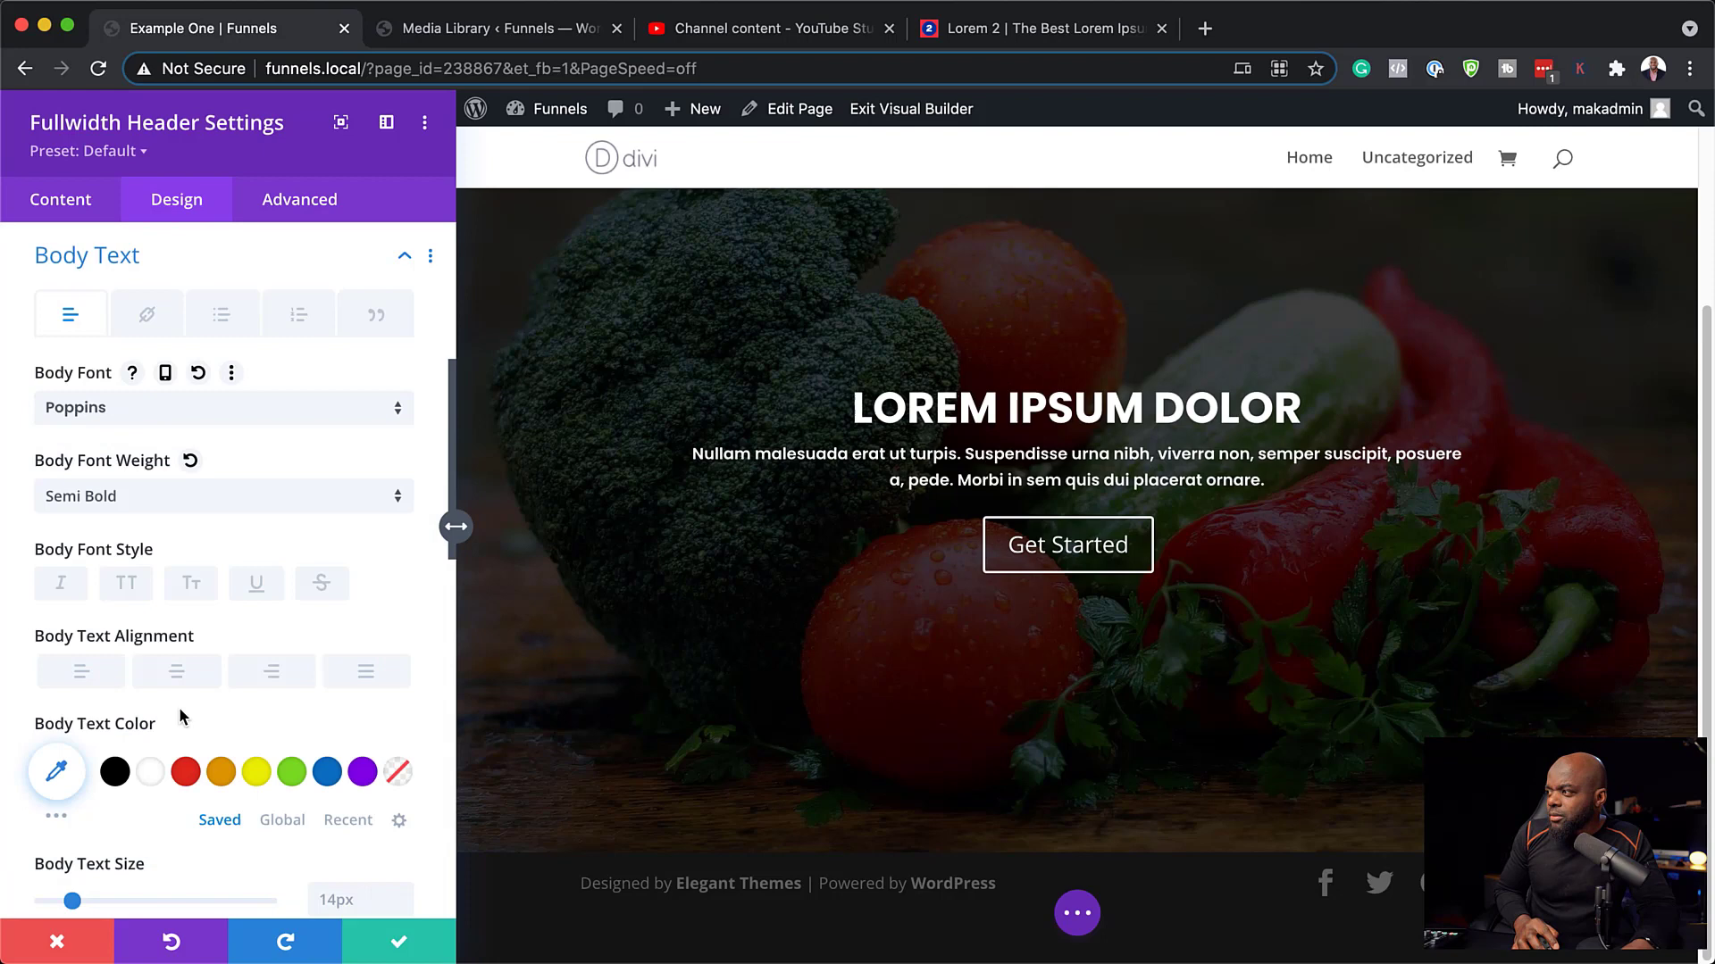
# Set the header's body text size to 24px and its line height to 1.8em.
pyautogui.scroll(-1, 338, 717)
pyautogui.scroll(-1, 338, 717)
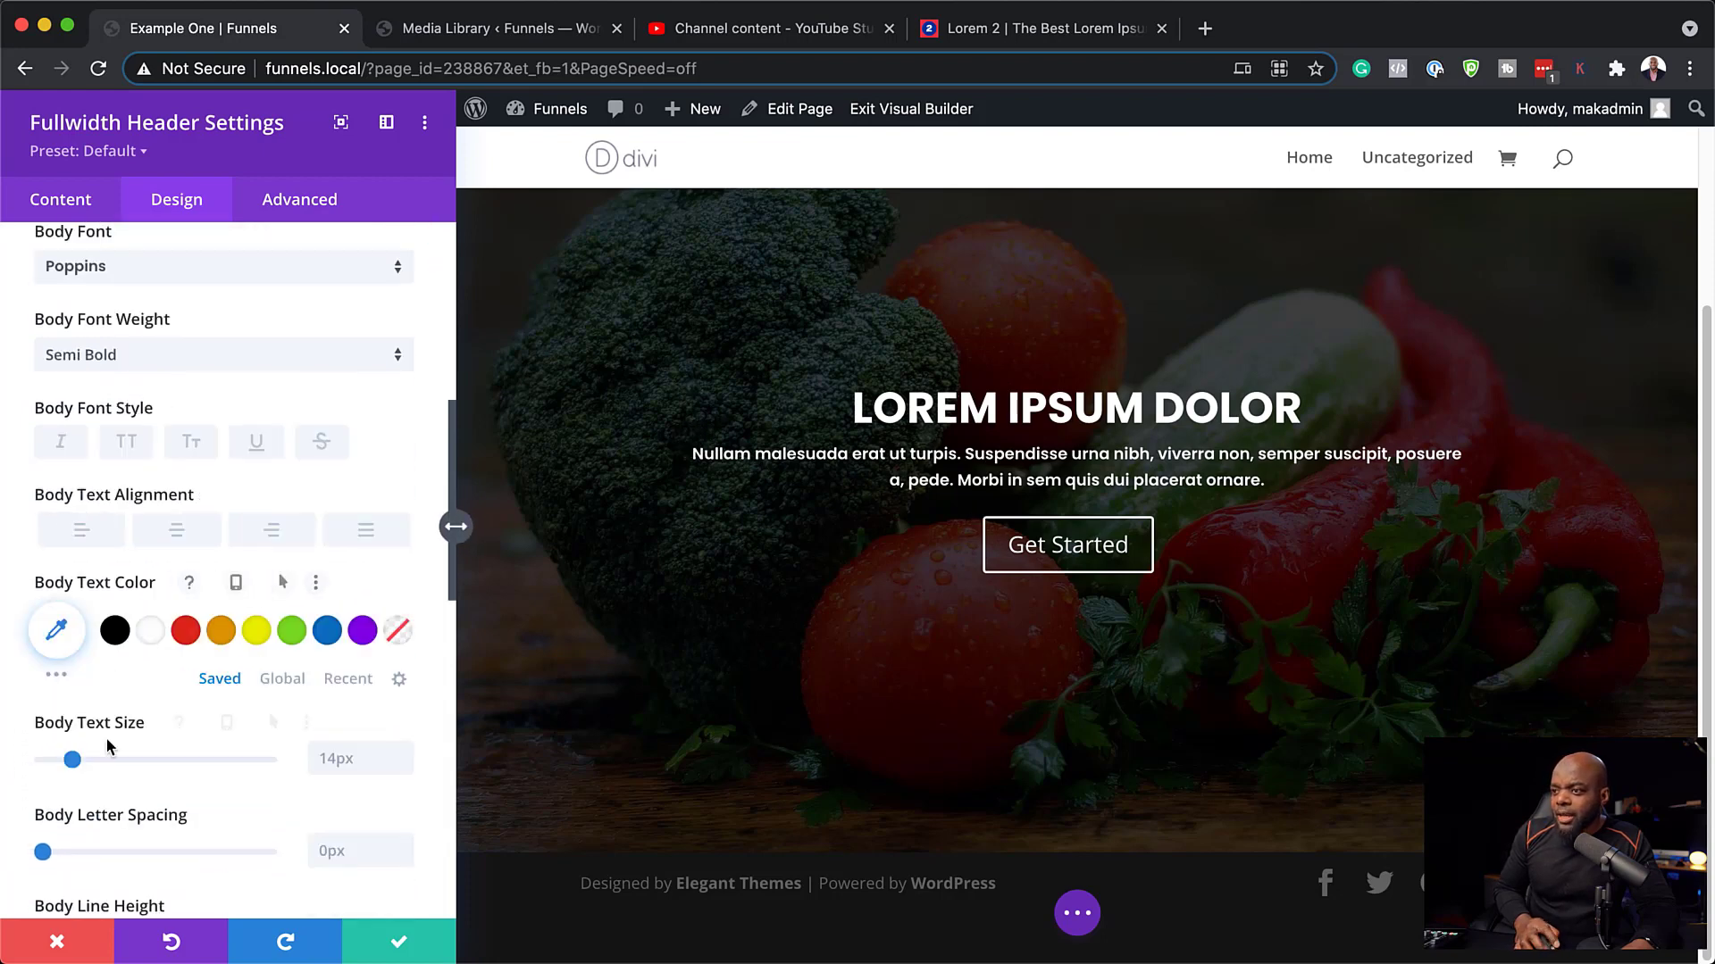
pyautogui.moveTo(72, 759); pyautogui.dragTo(94, 768)
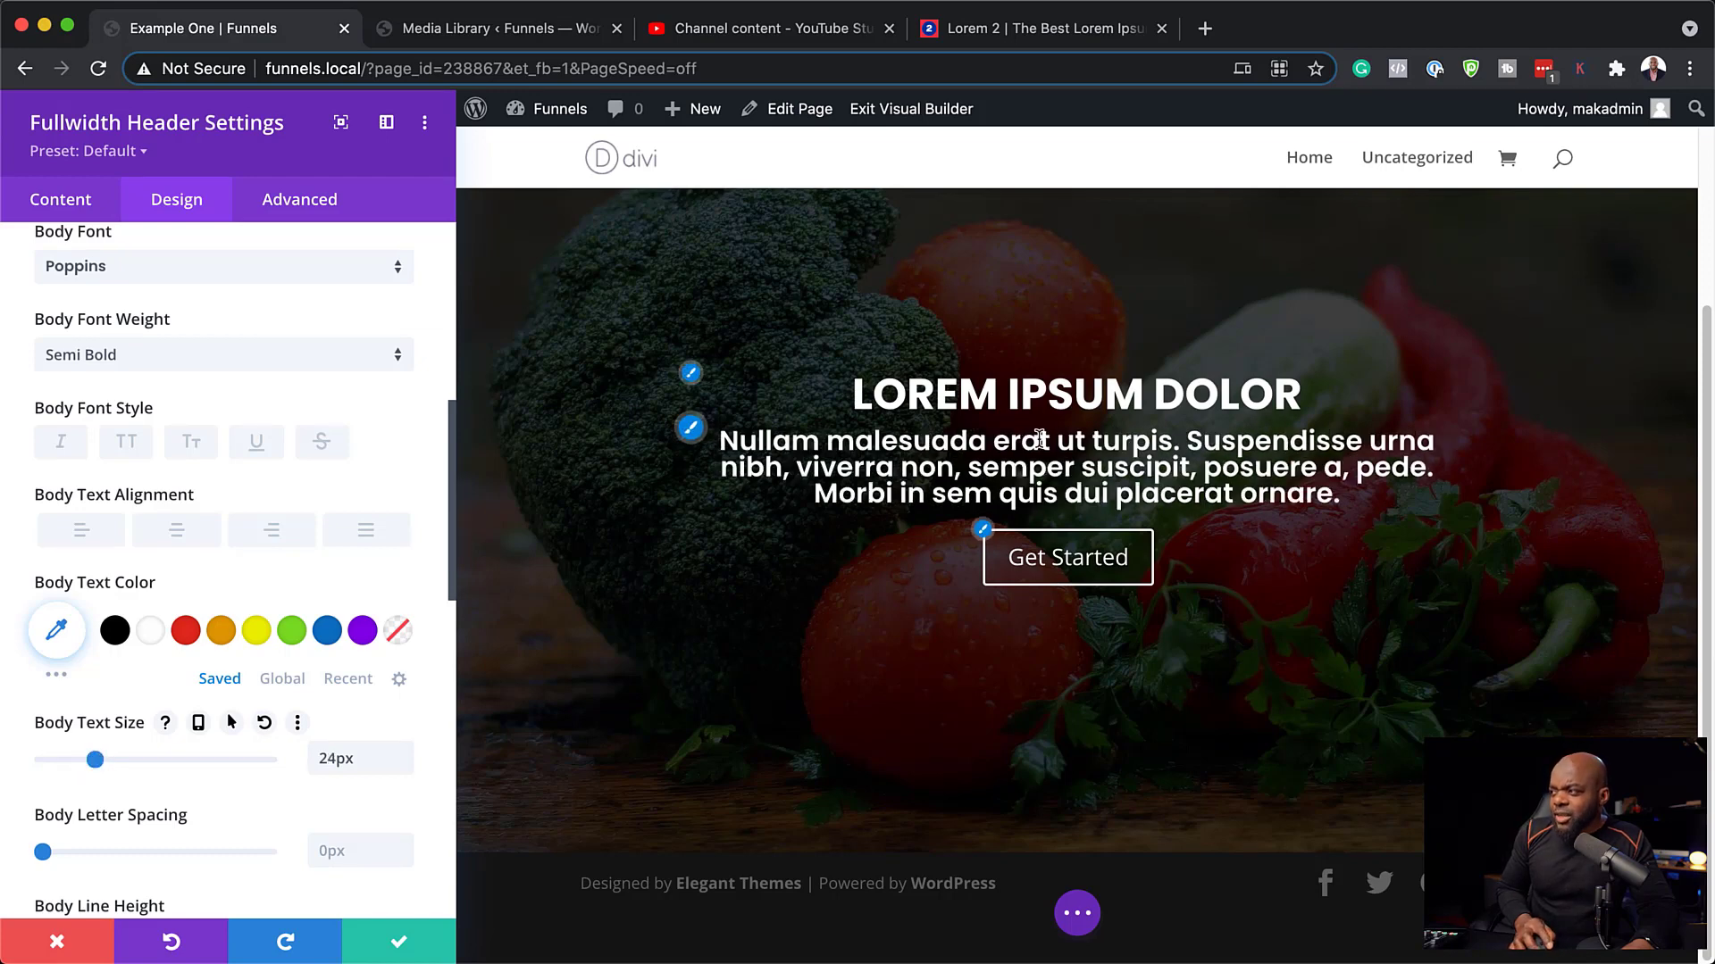
pyautogui.scroll(-3, 383, 699)
pyautogui.scroll(-1, 382, 699)
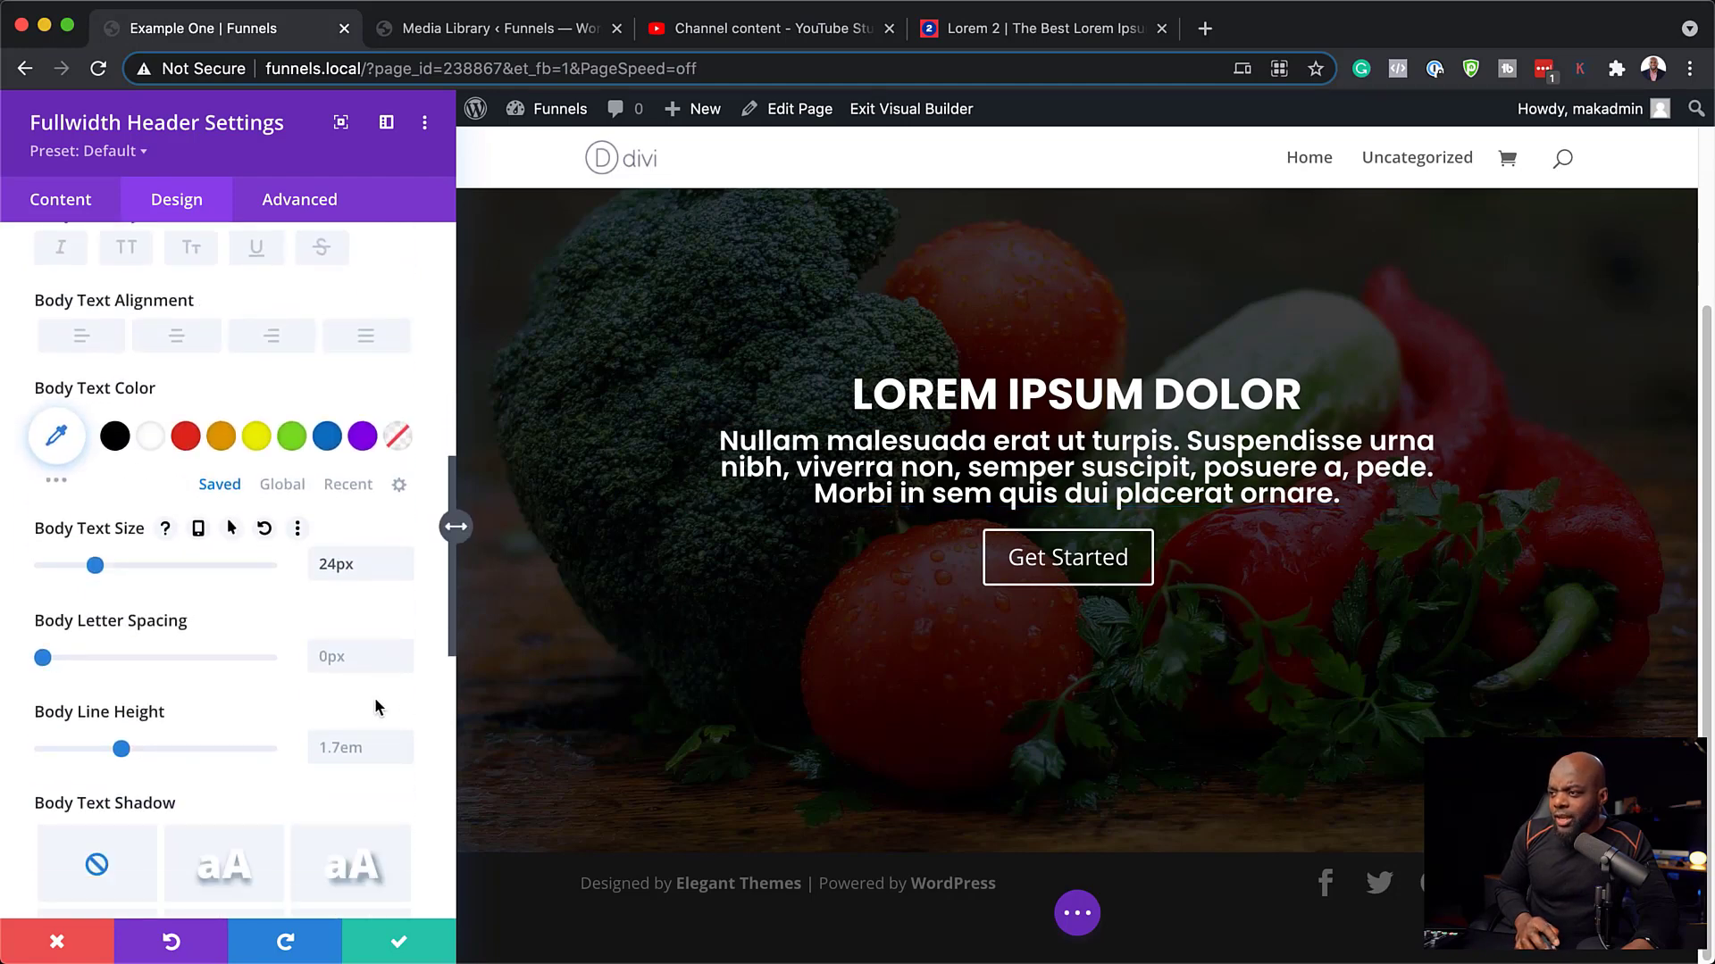
pyautogui.click(404, 740)
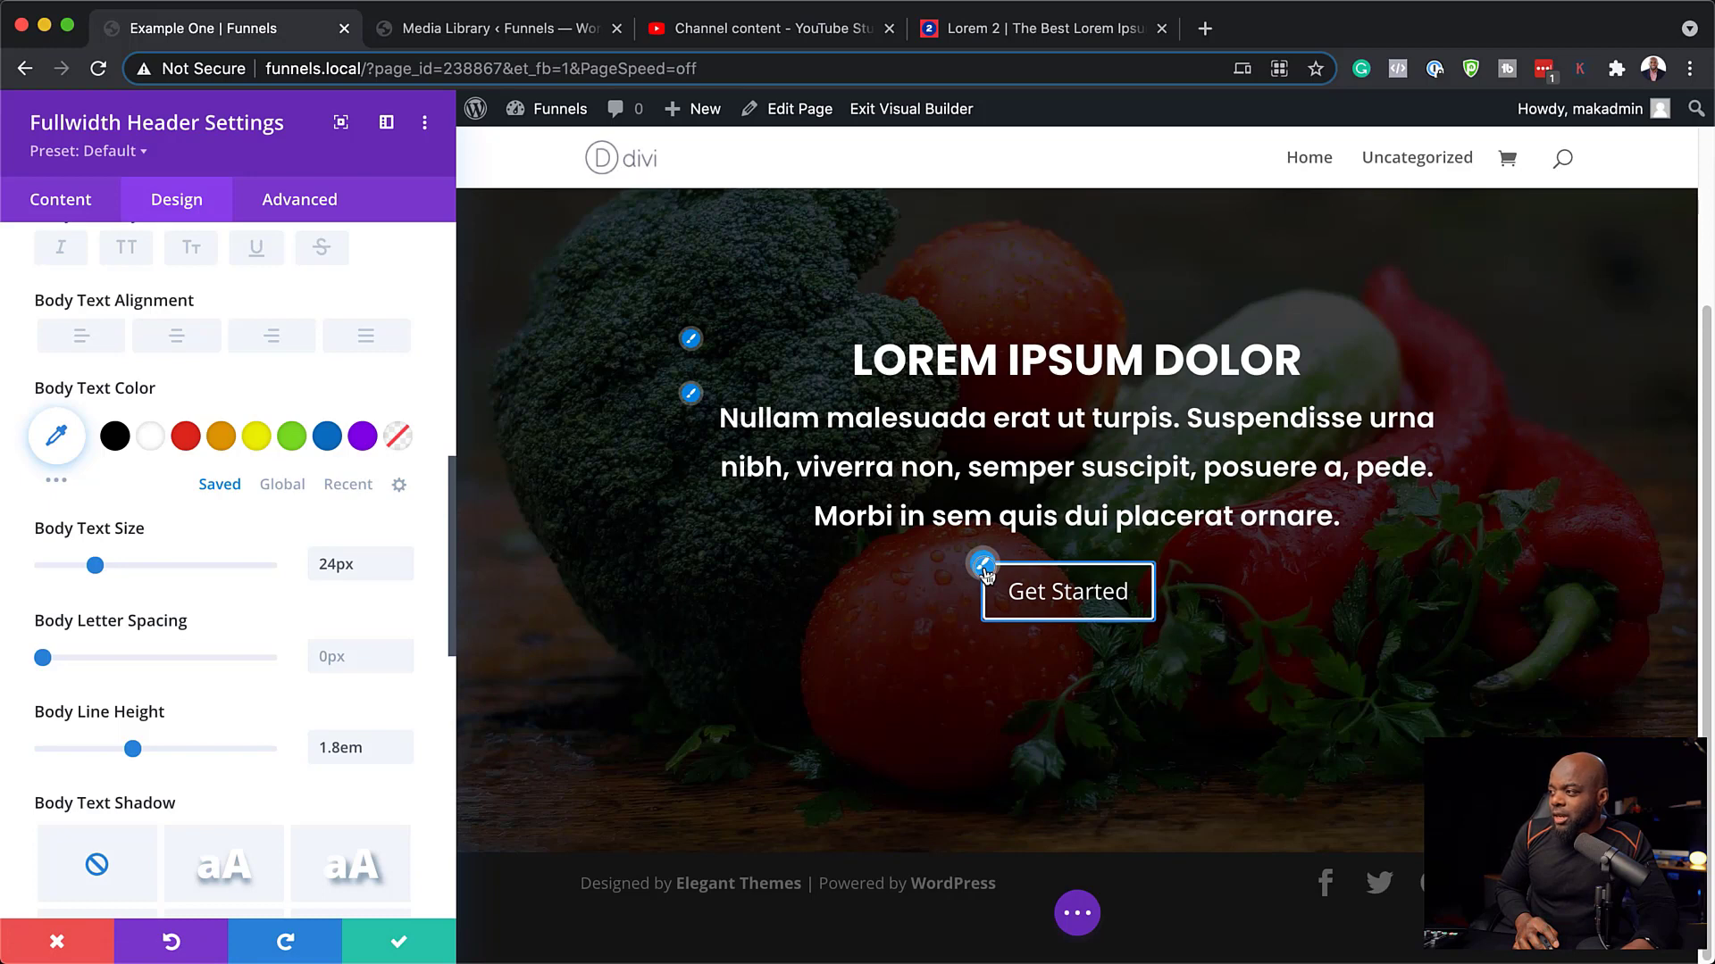
# Enable custom styles for the Get Started button and set its background color to the orange #dd6300.
pyautogui.click(983, 567)
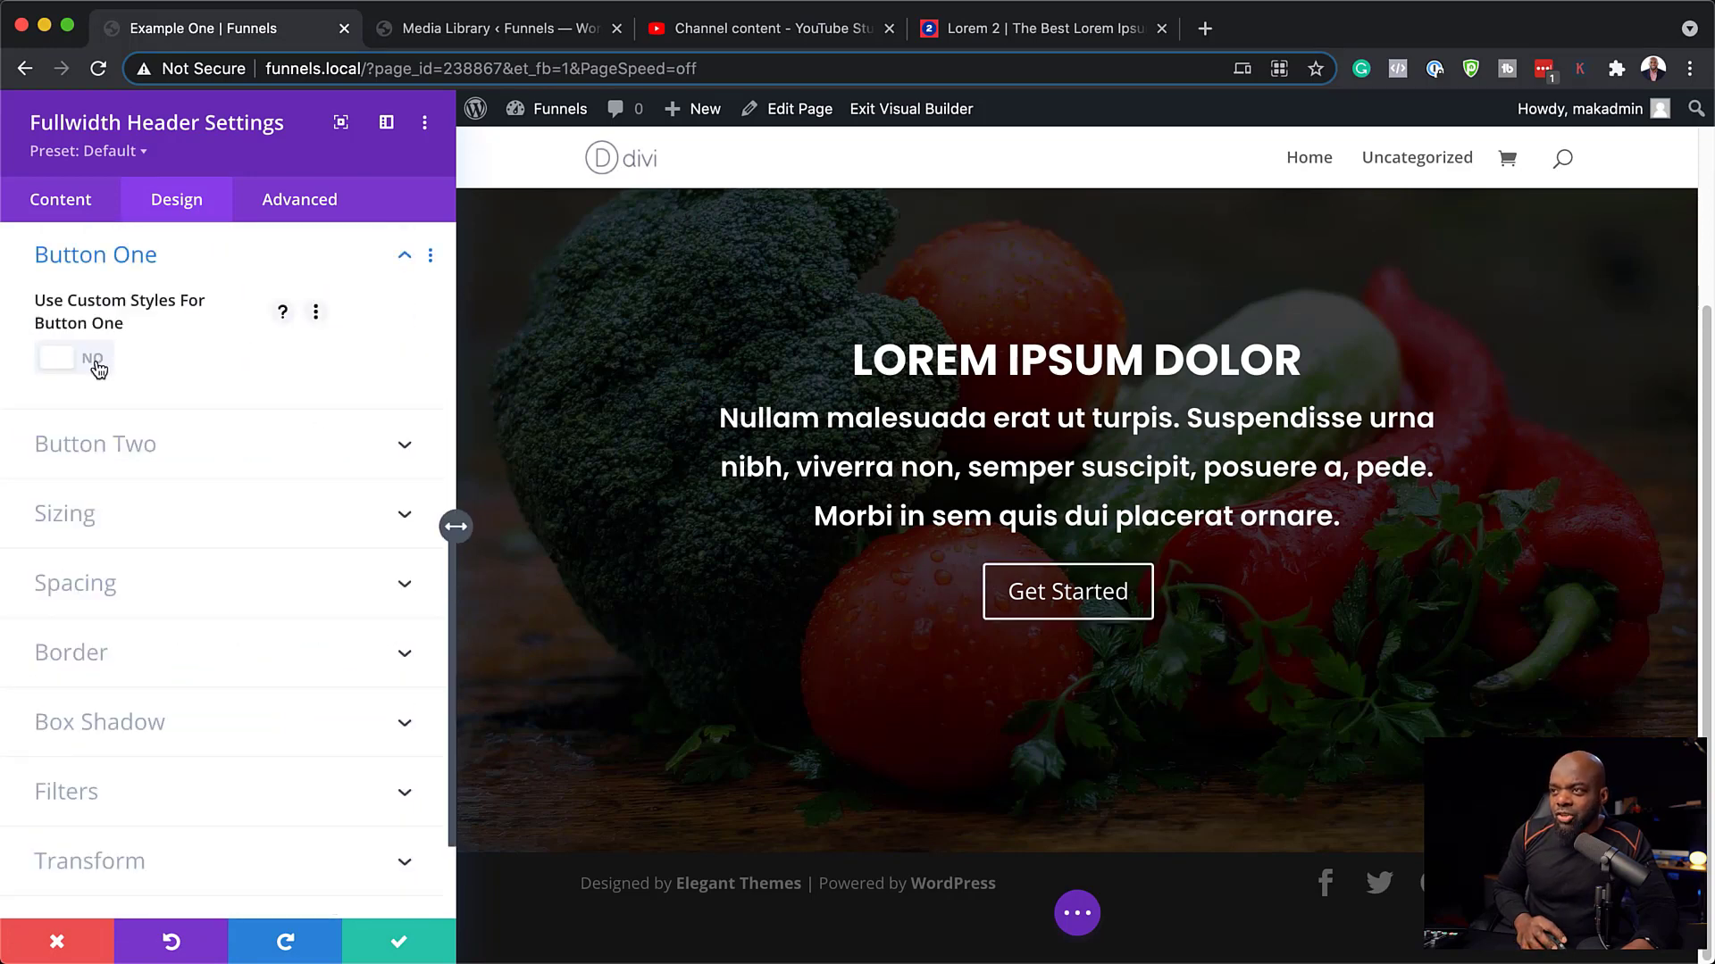
pyautogui.click(96, 366)
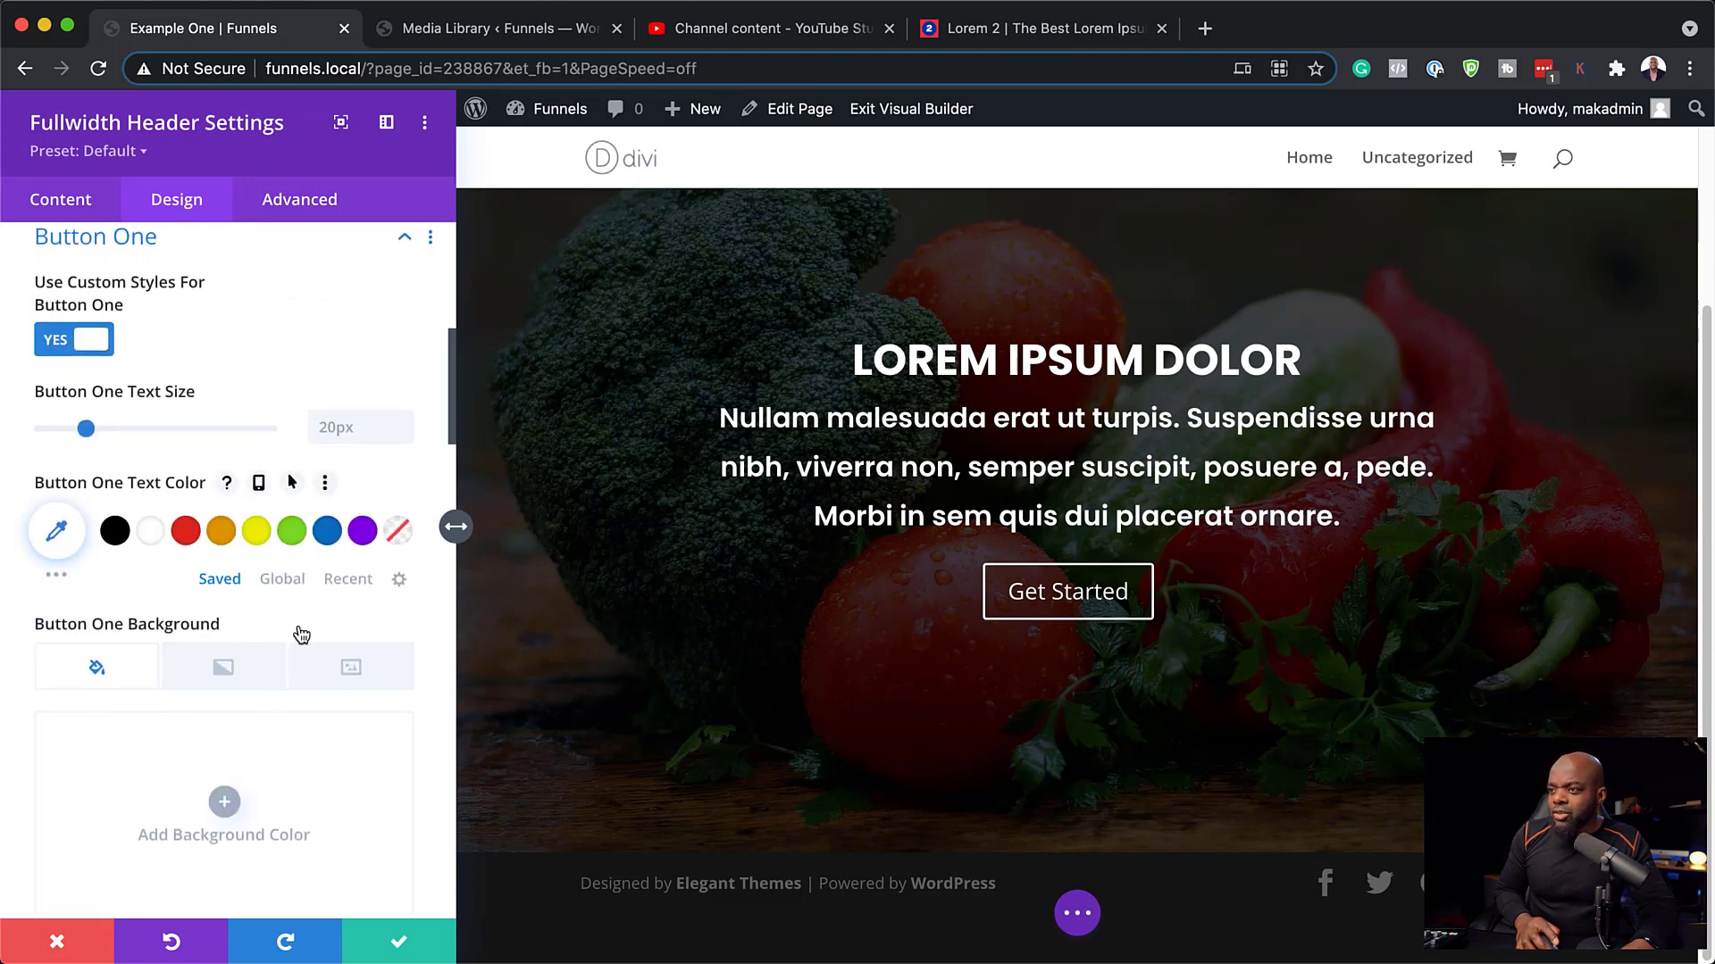
pyautogui.scroll(-3, 352, 781)
pyautogui.scroll(-1, 358, 790)
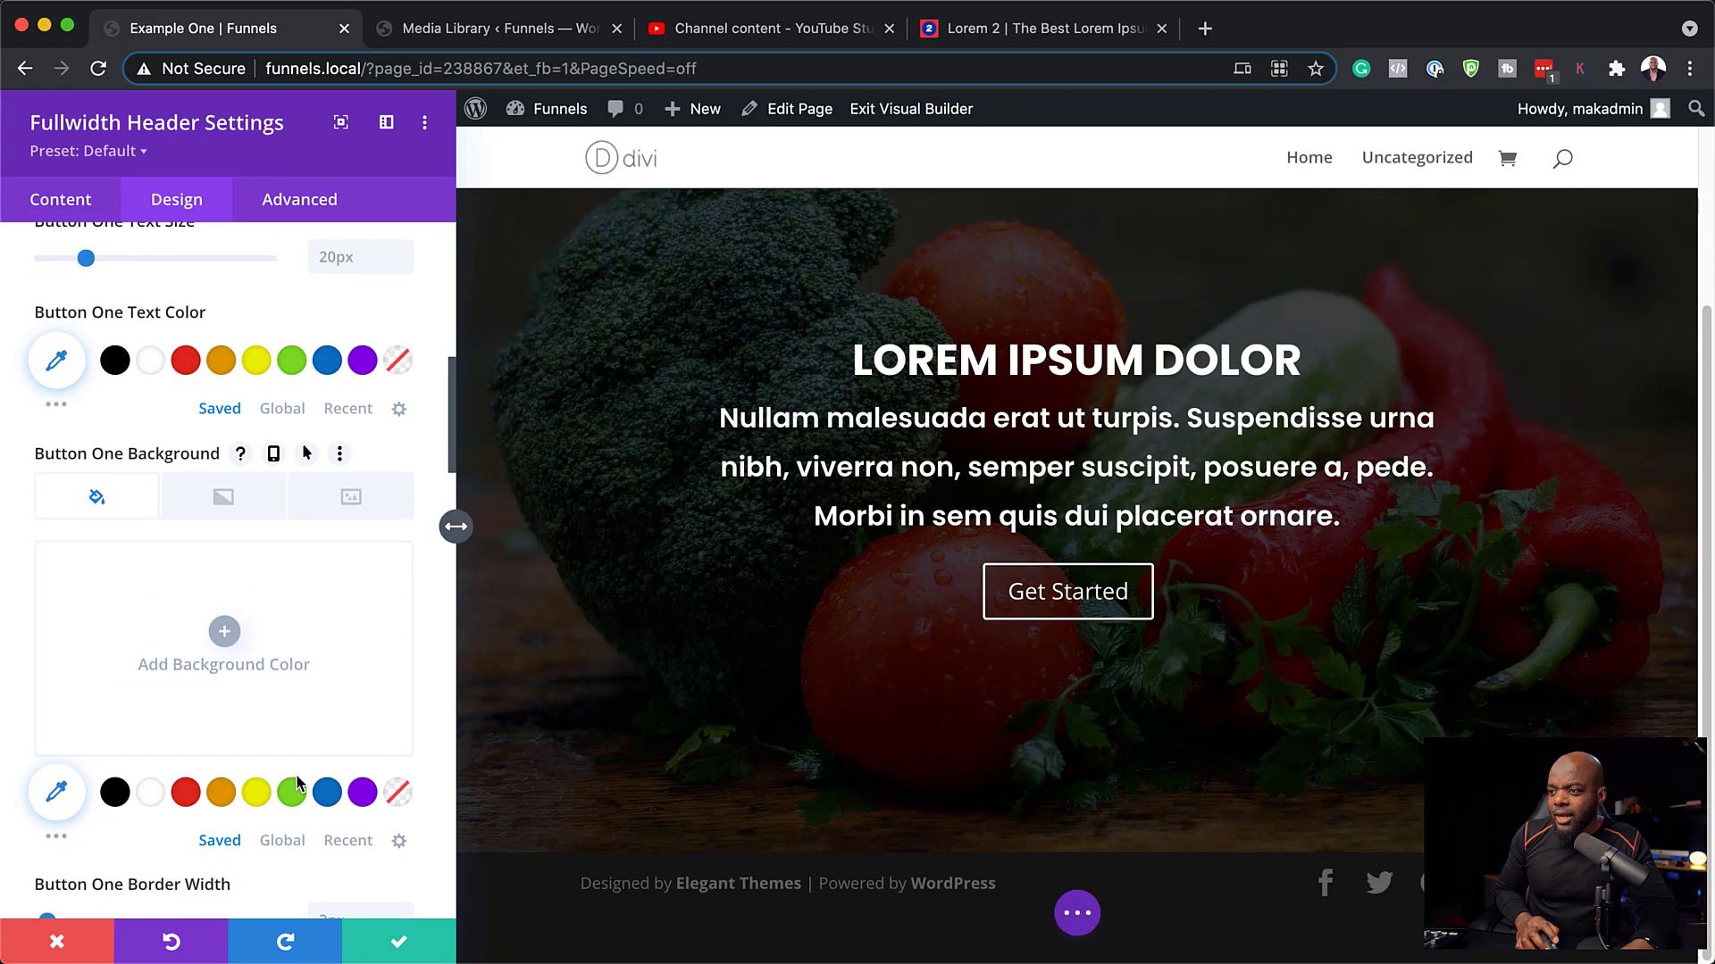
pyautogui.click(222, 796)
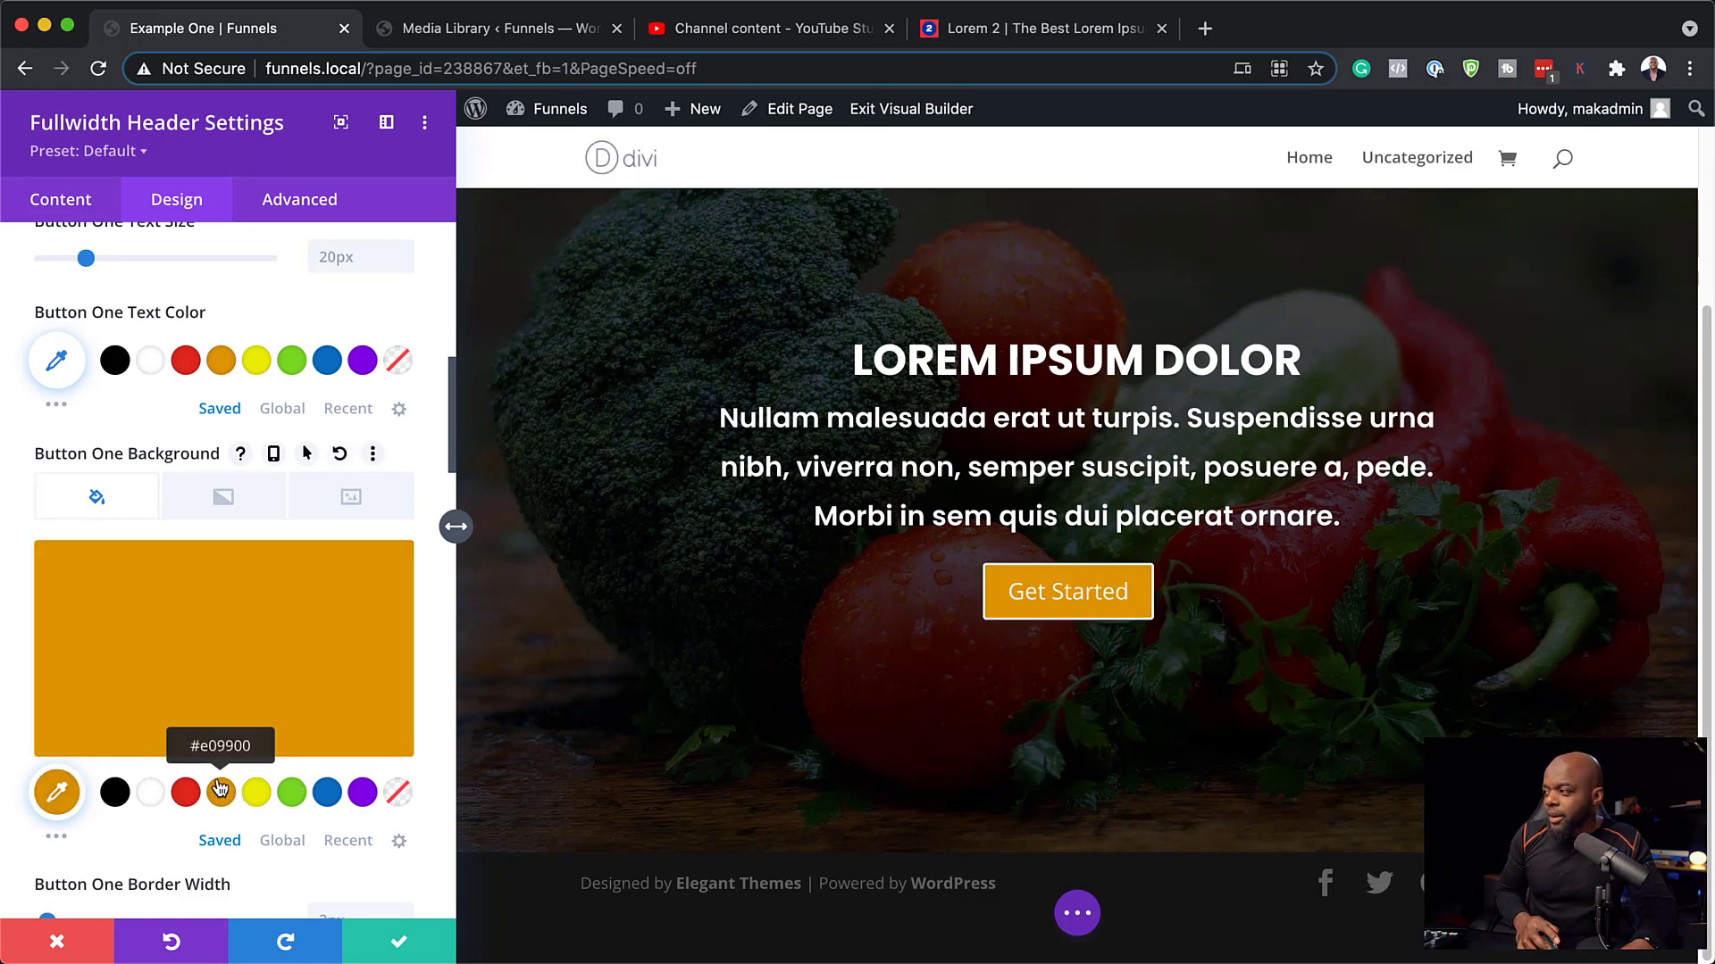
pyautogui.click(158, 658)
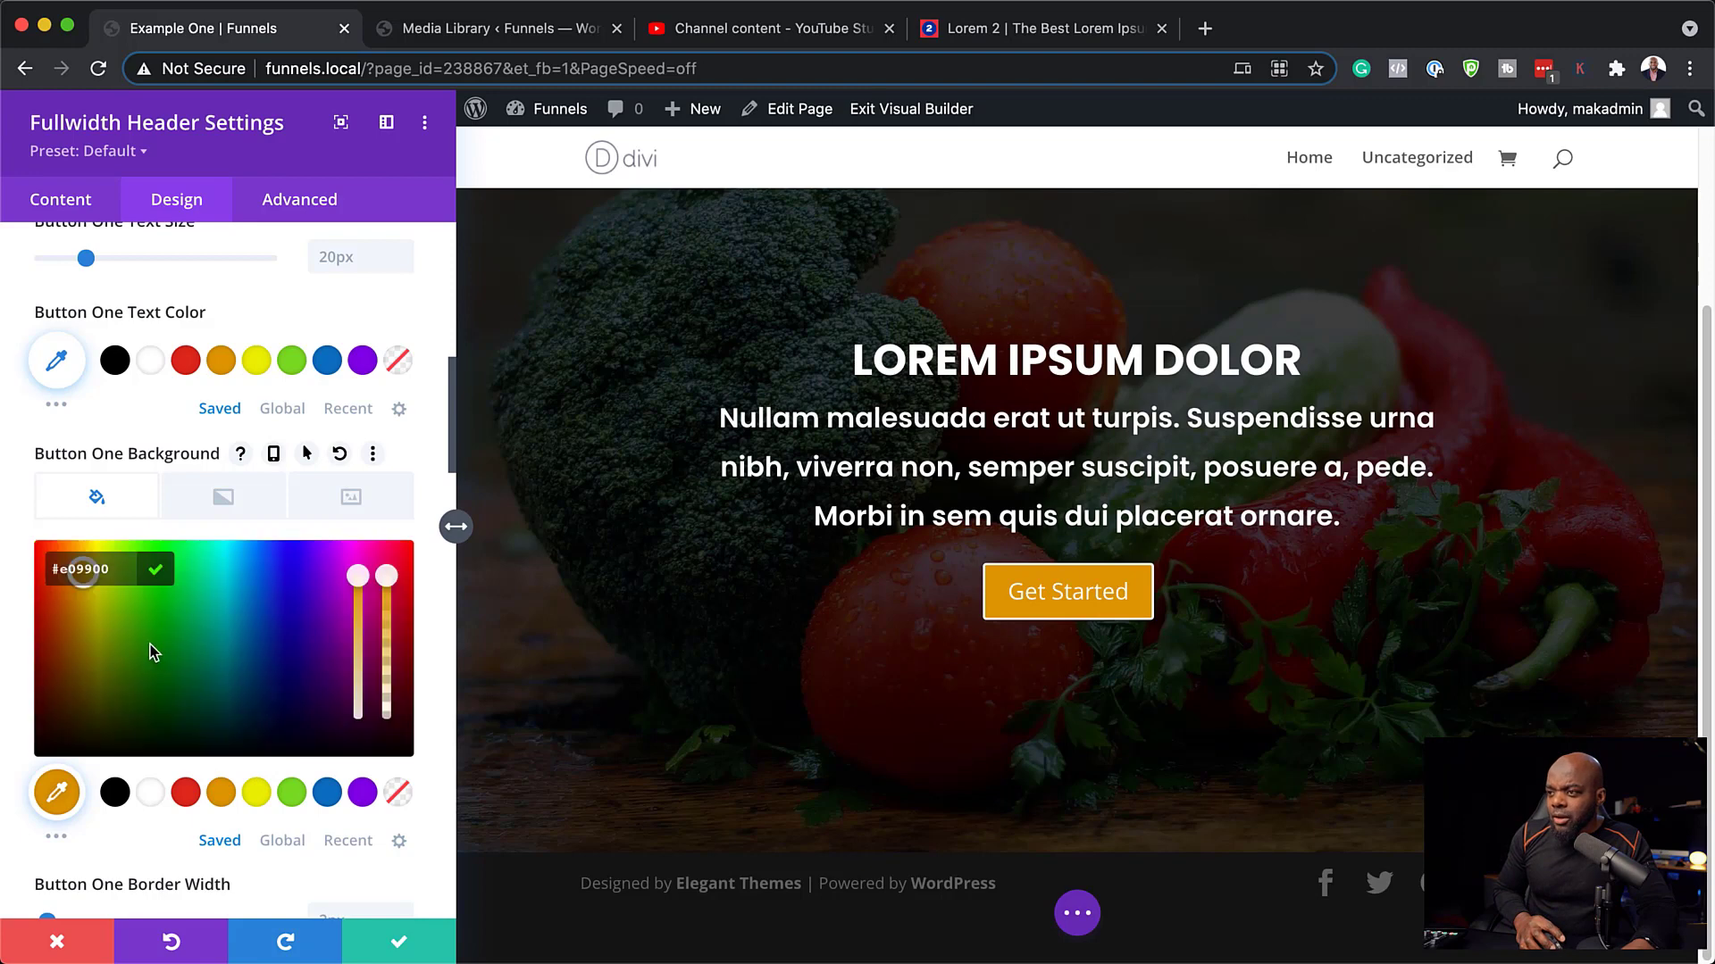
pyautogui.click(75, 599)
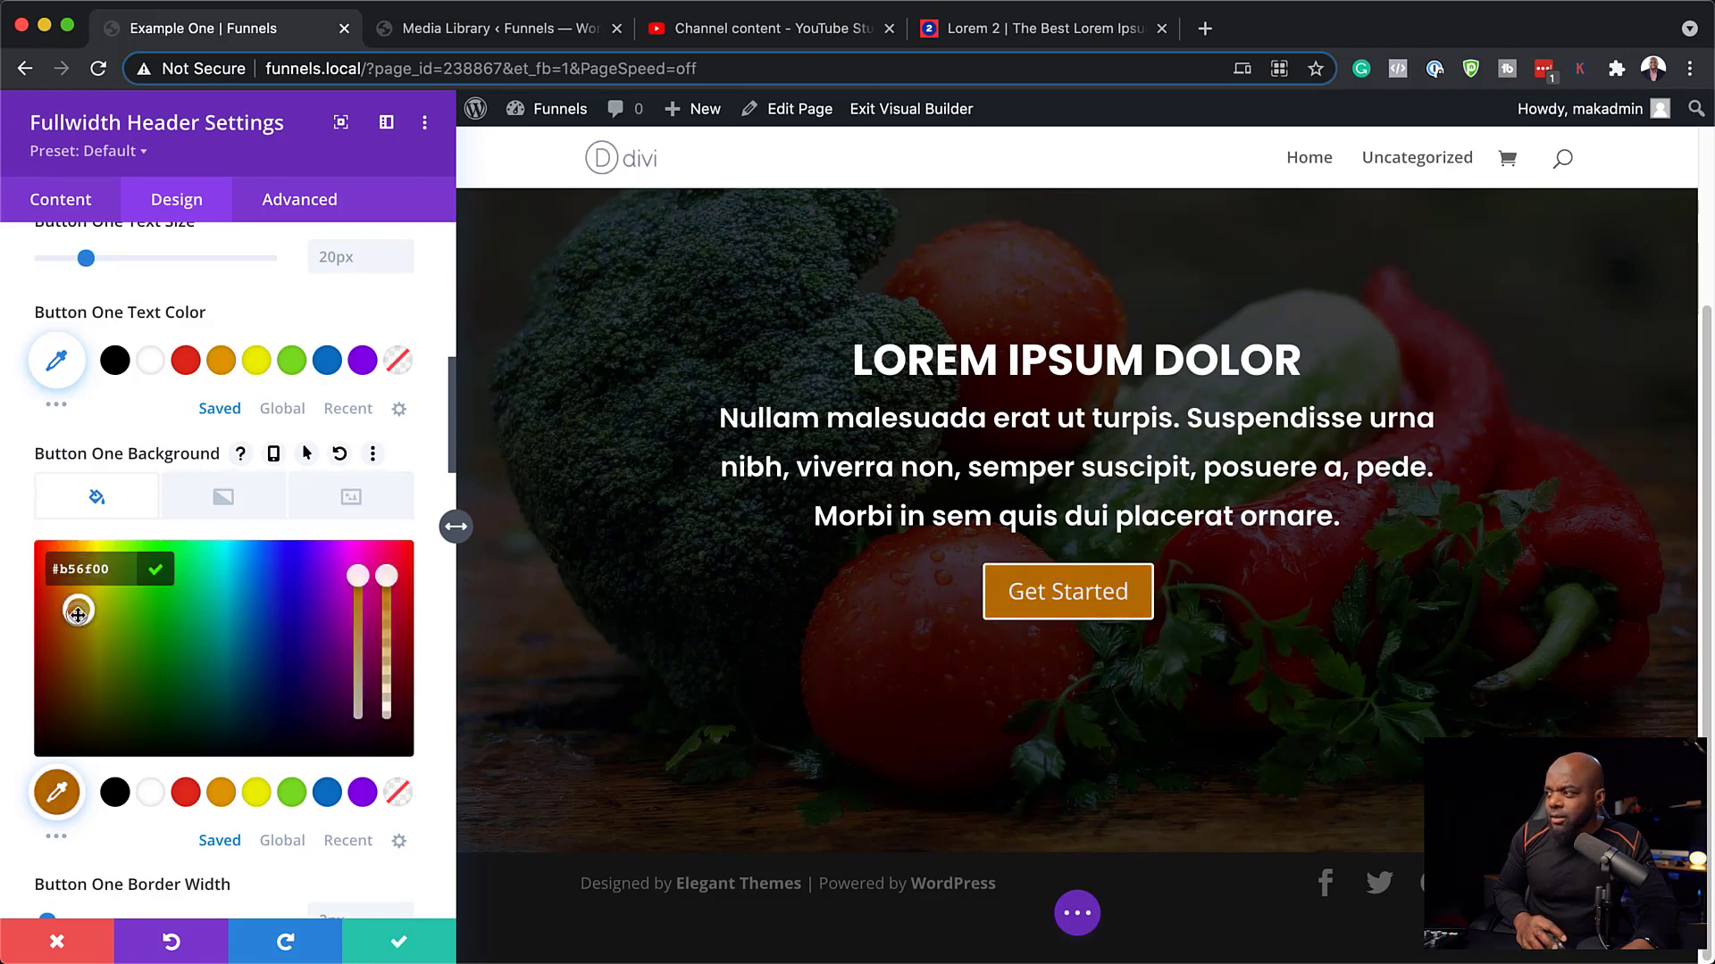
pyautogui.moveTo(73, 582); pyautogui.dragTo(68, 574)
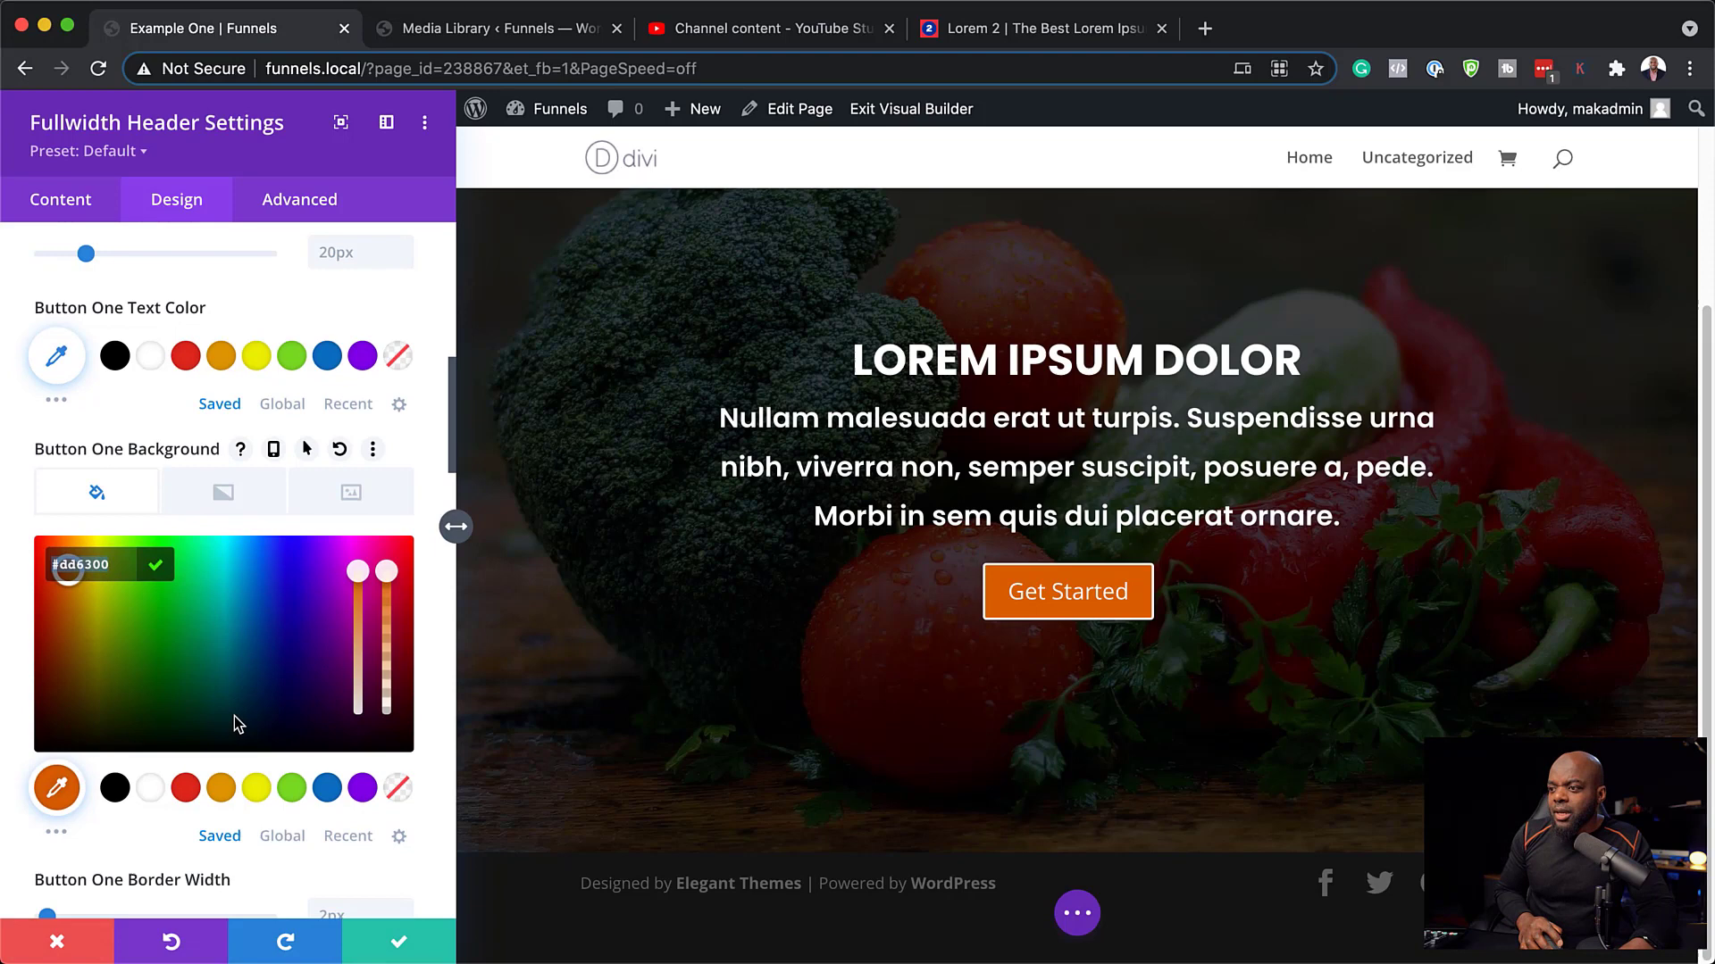
# Set the Get Started button's border color to #dd6300, matching its background.
pyautogui.scroll(-3, 234, 715)
pyautogui.scroll(-2, 234, 715)
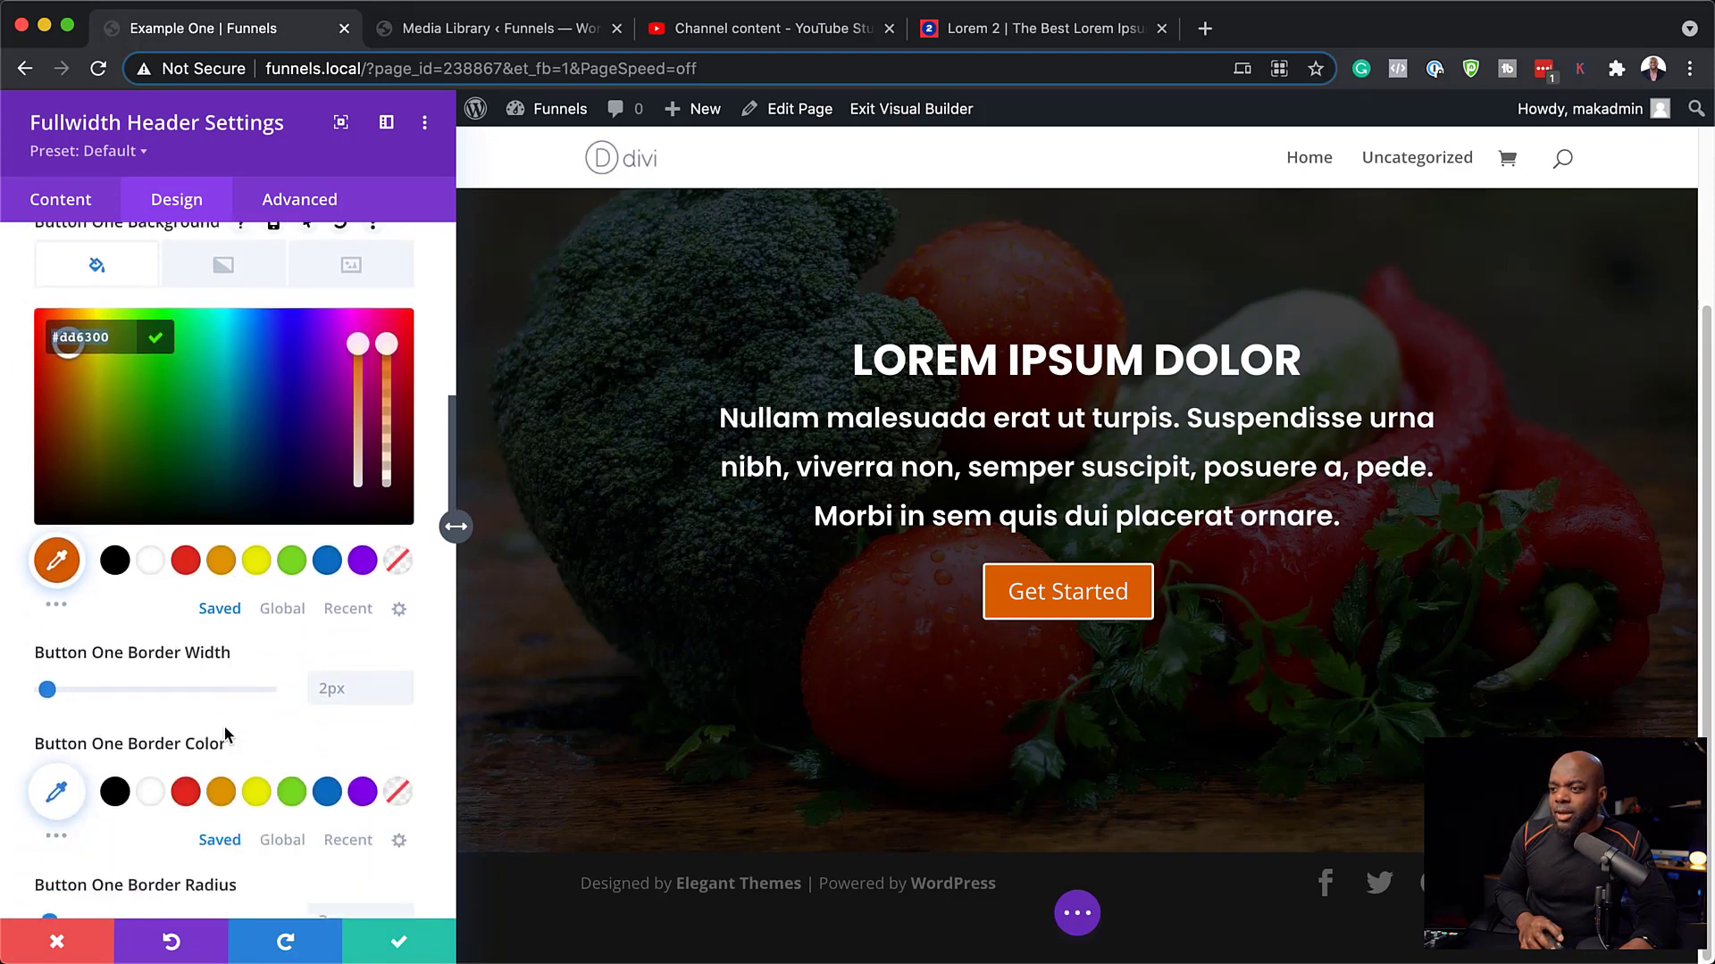
pyautogui.click(64, 801)
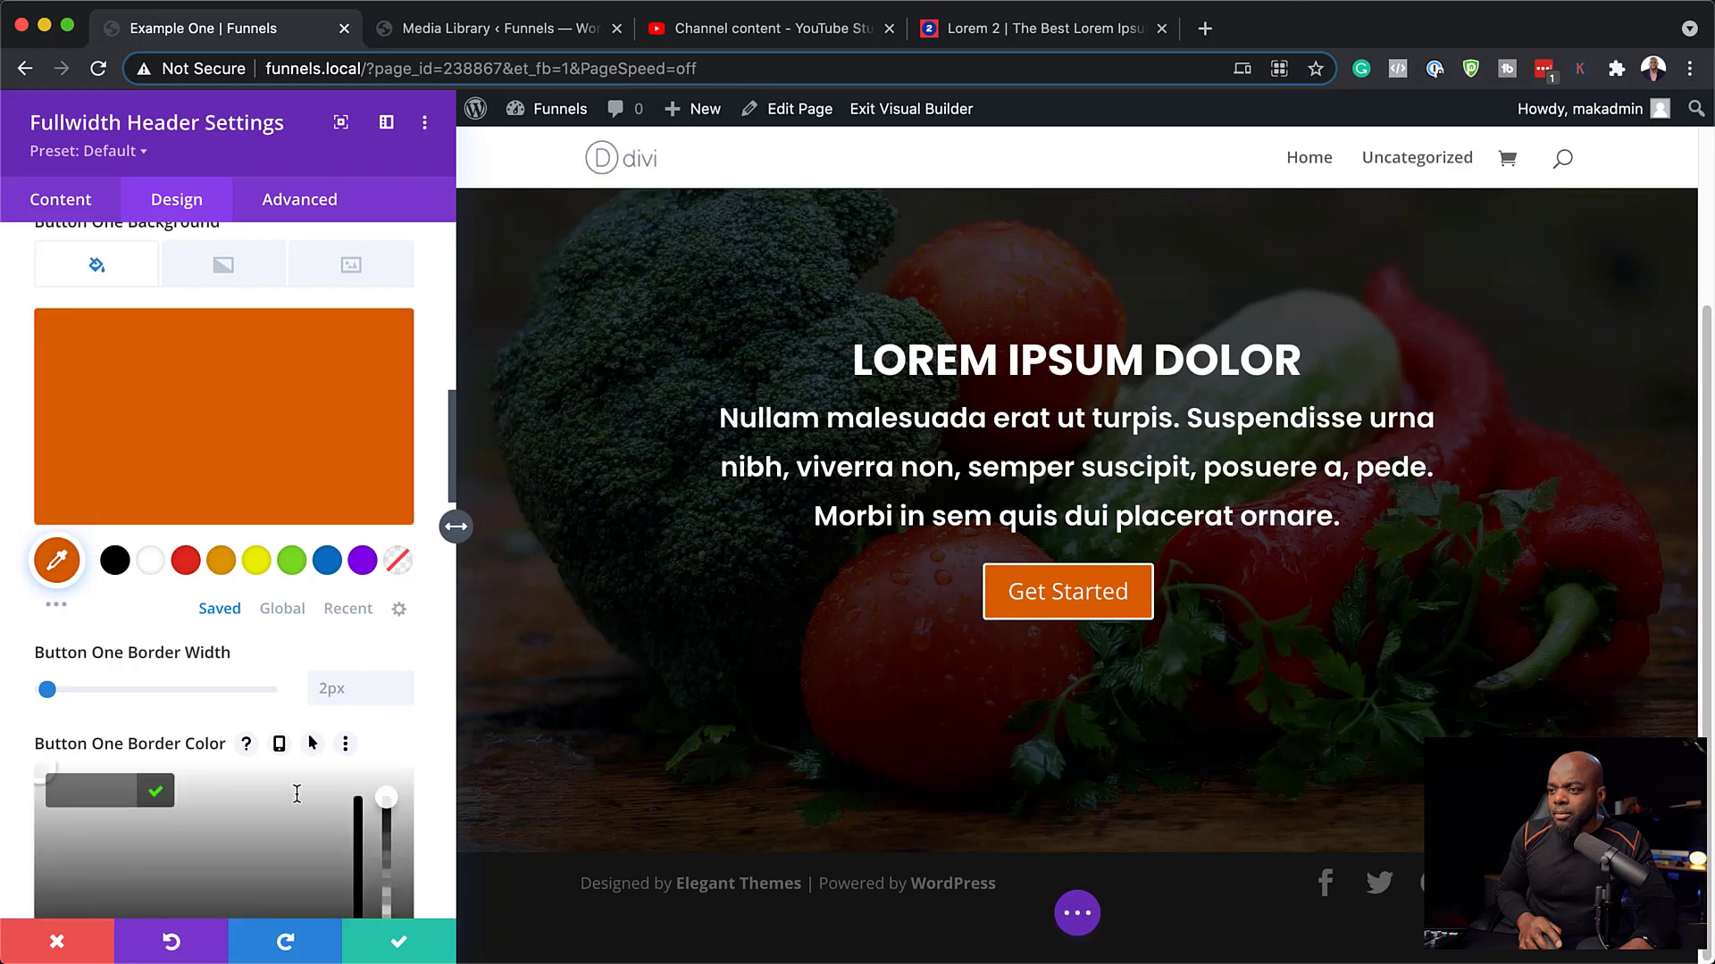
pyautogui.scroll(-6, 293, 794)
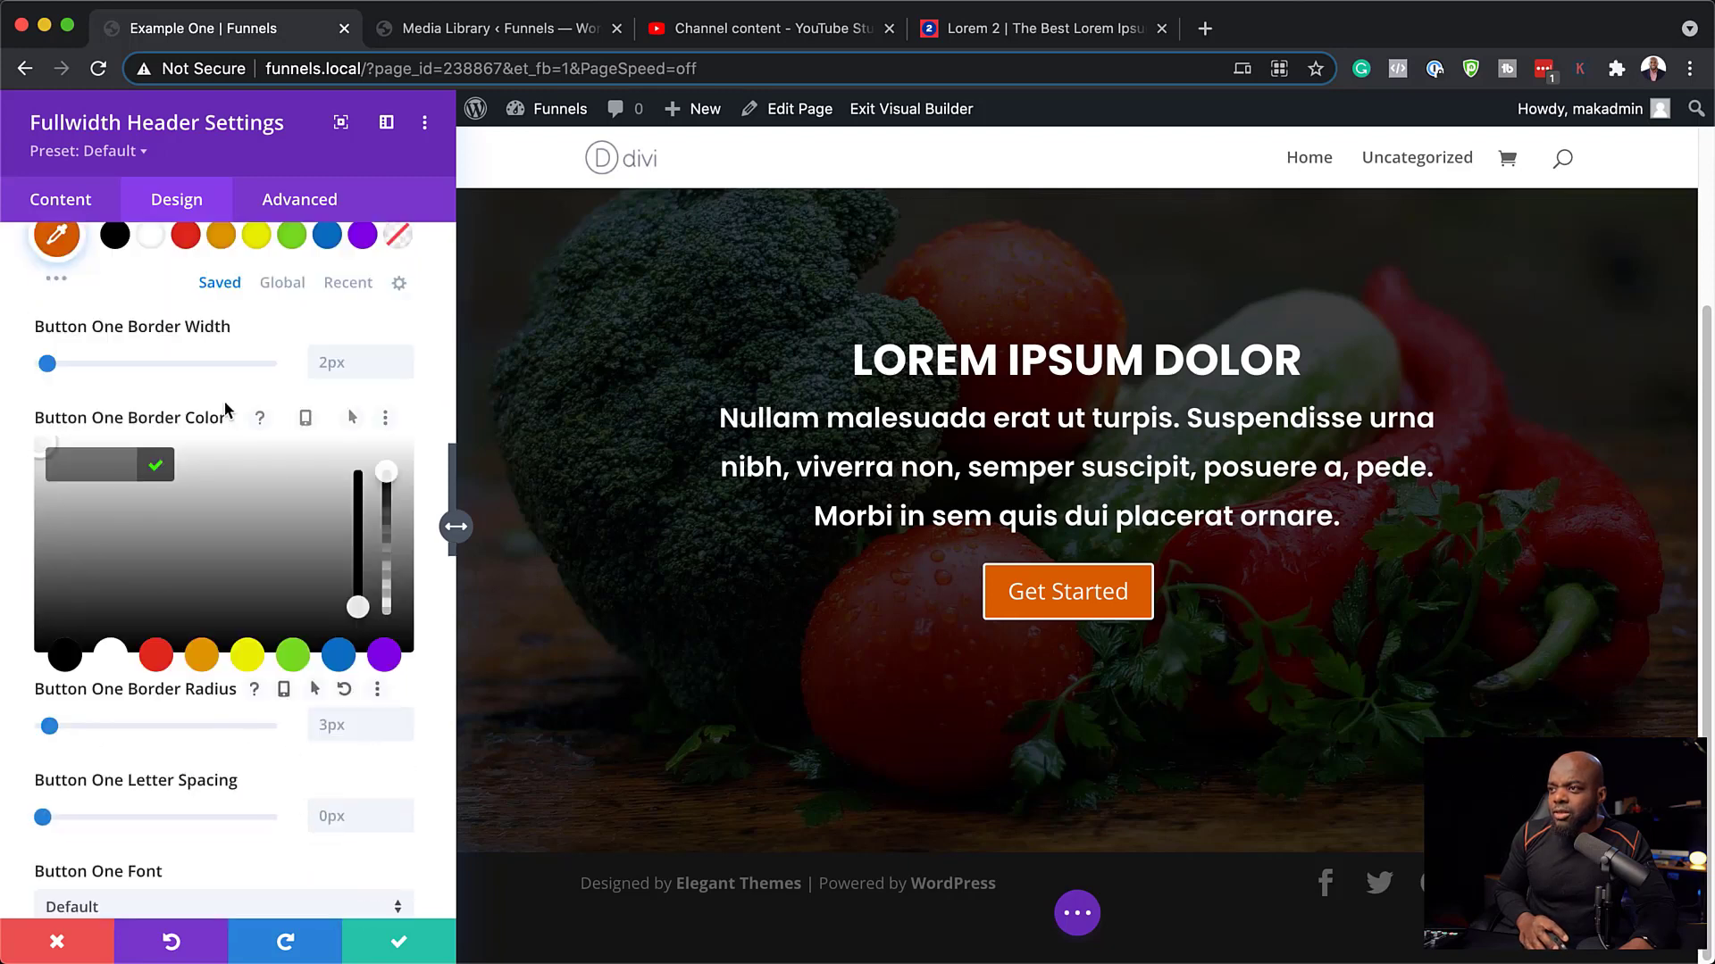
pyautogui.click(86, 474)
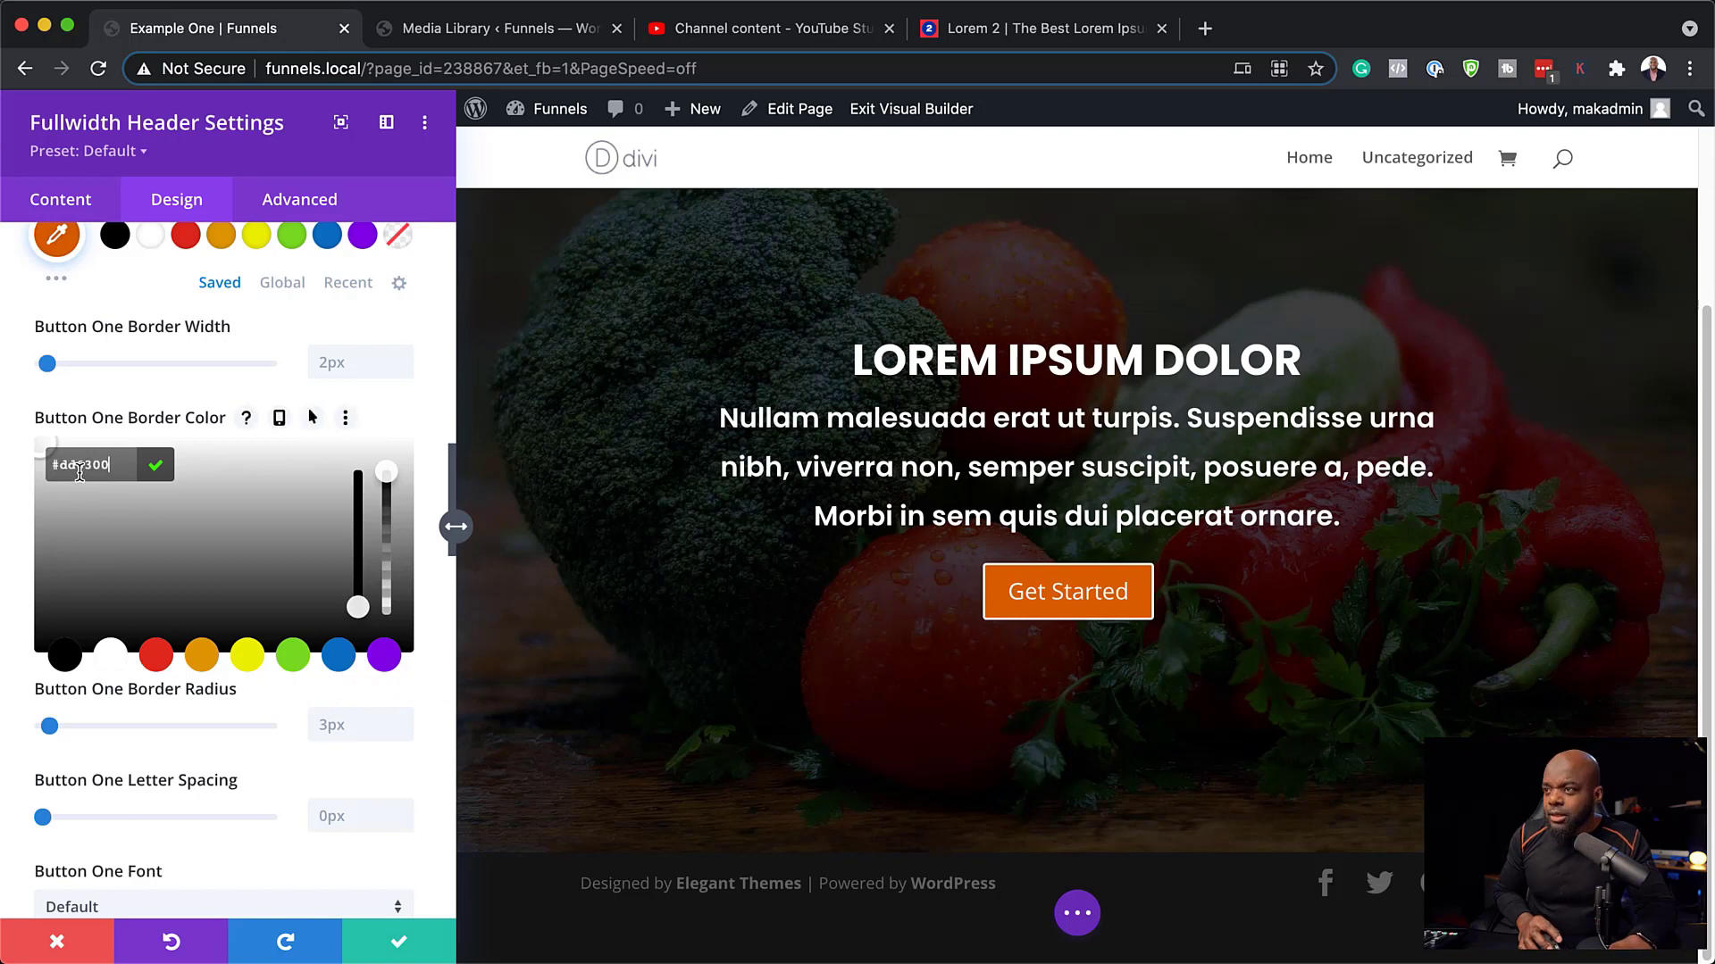
pyautogui.click(155, 464)
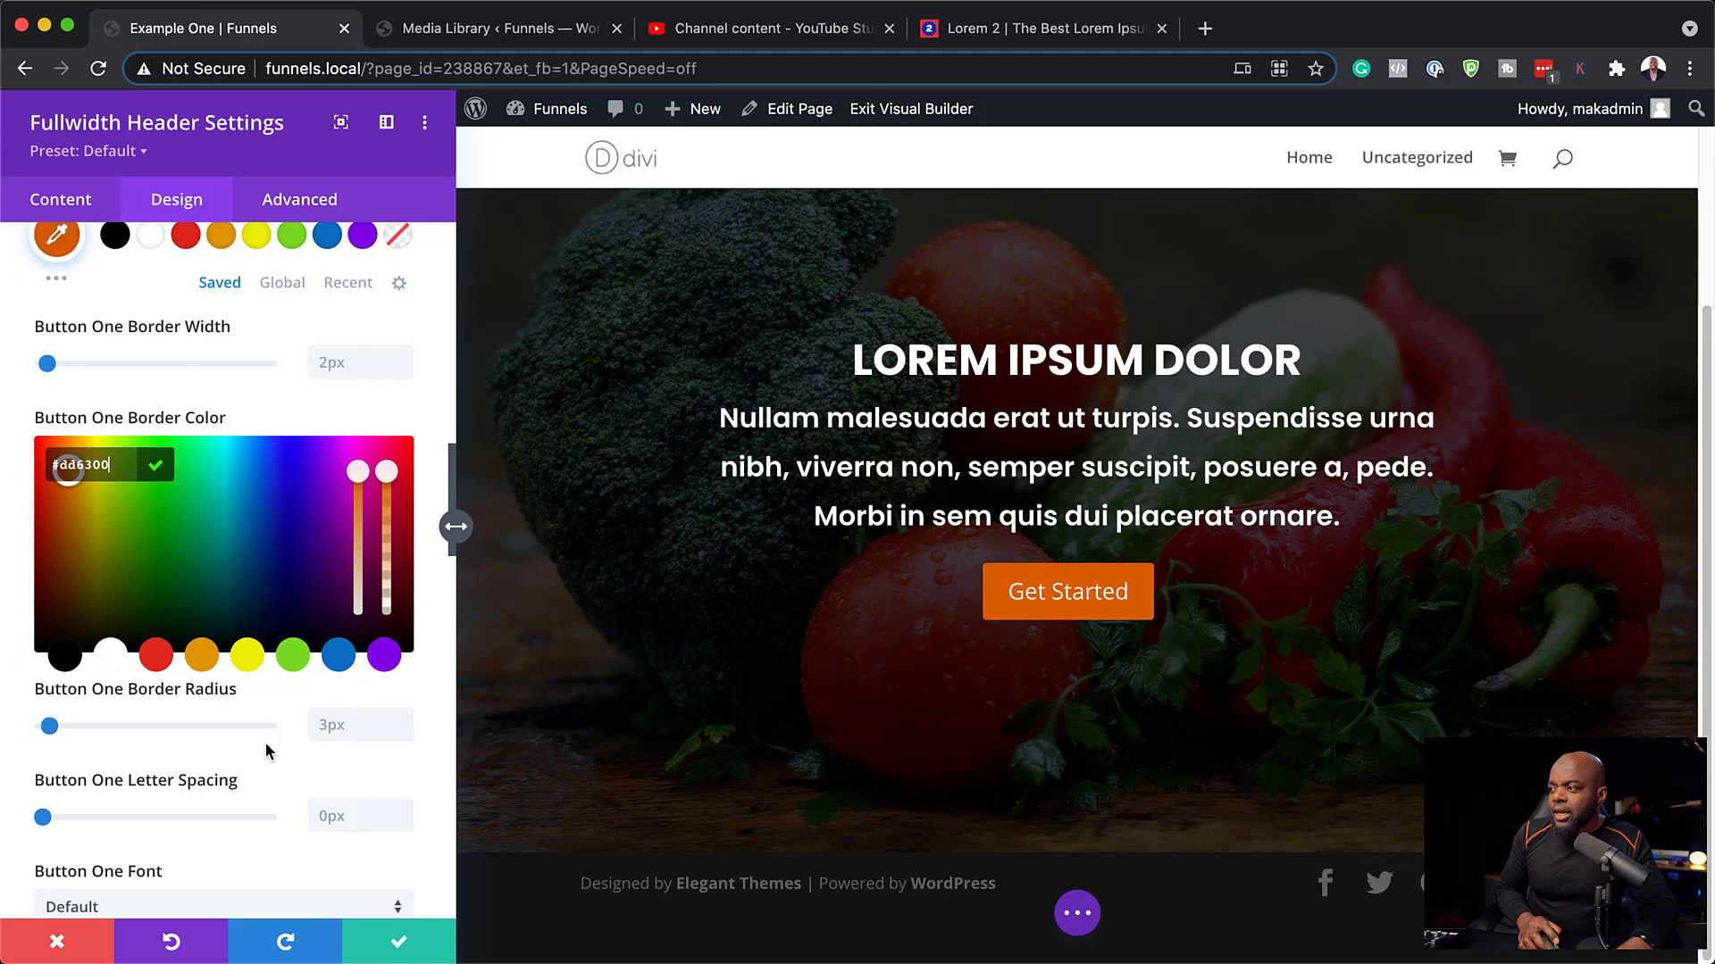
pyautogui.scroll(-2, 322, 784)
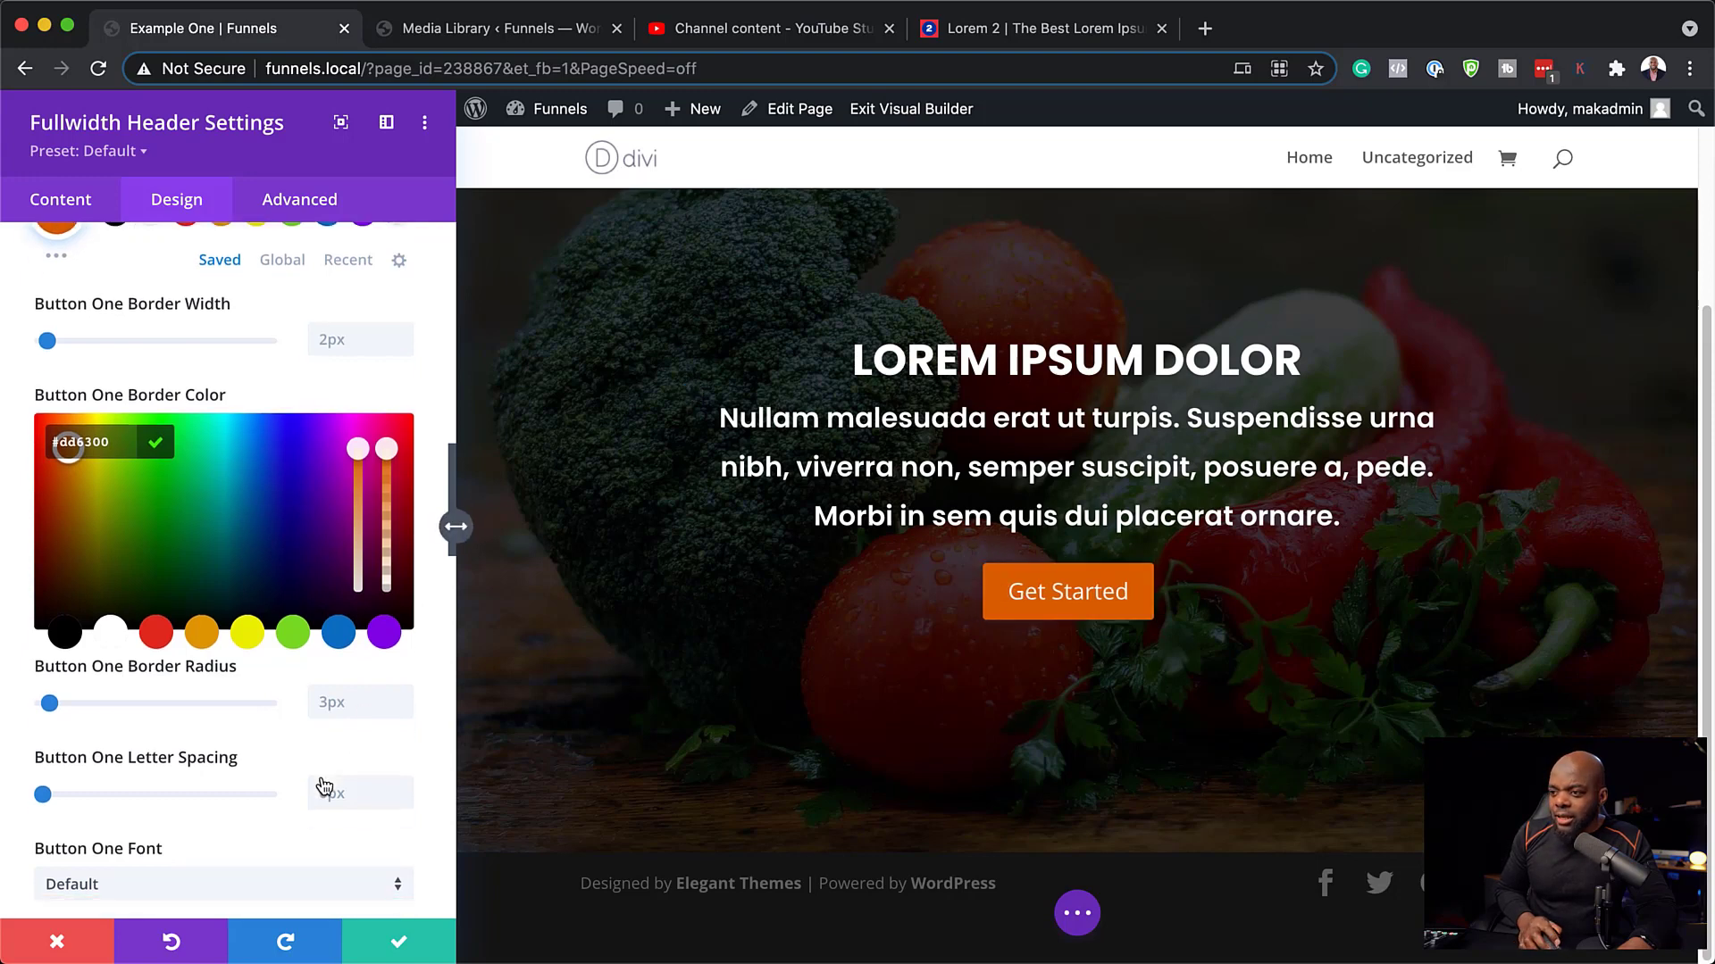
pyautogui.click(120, 805)
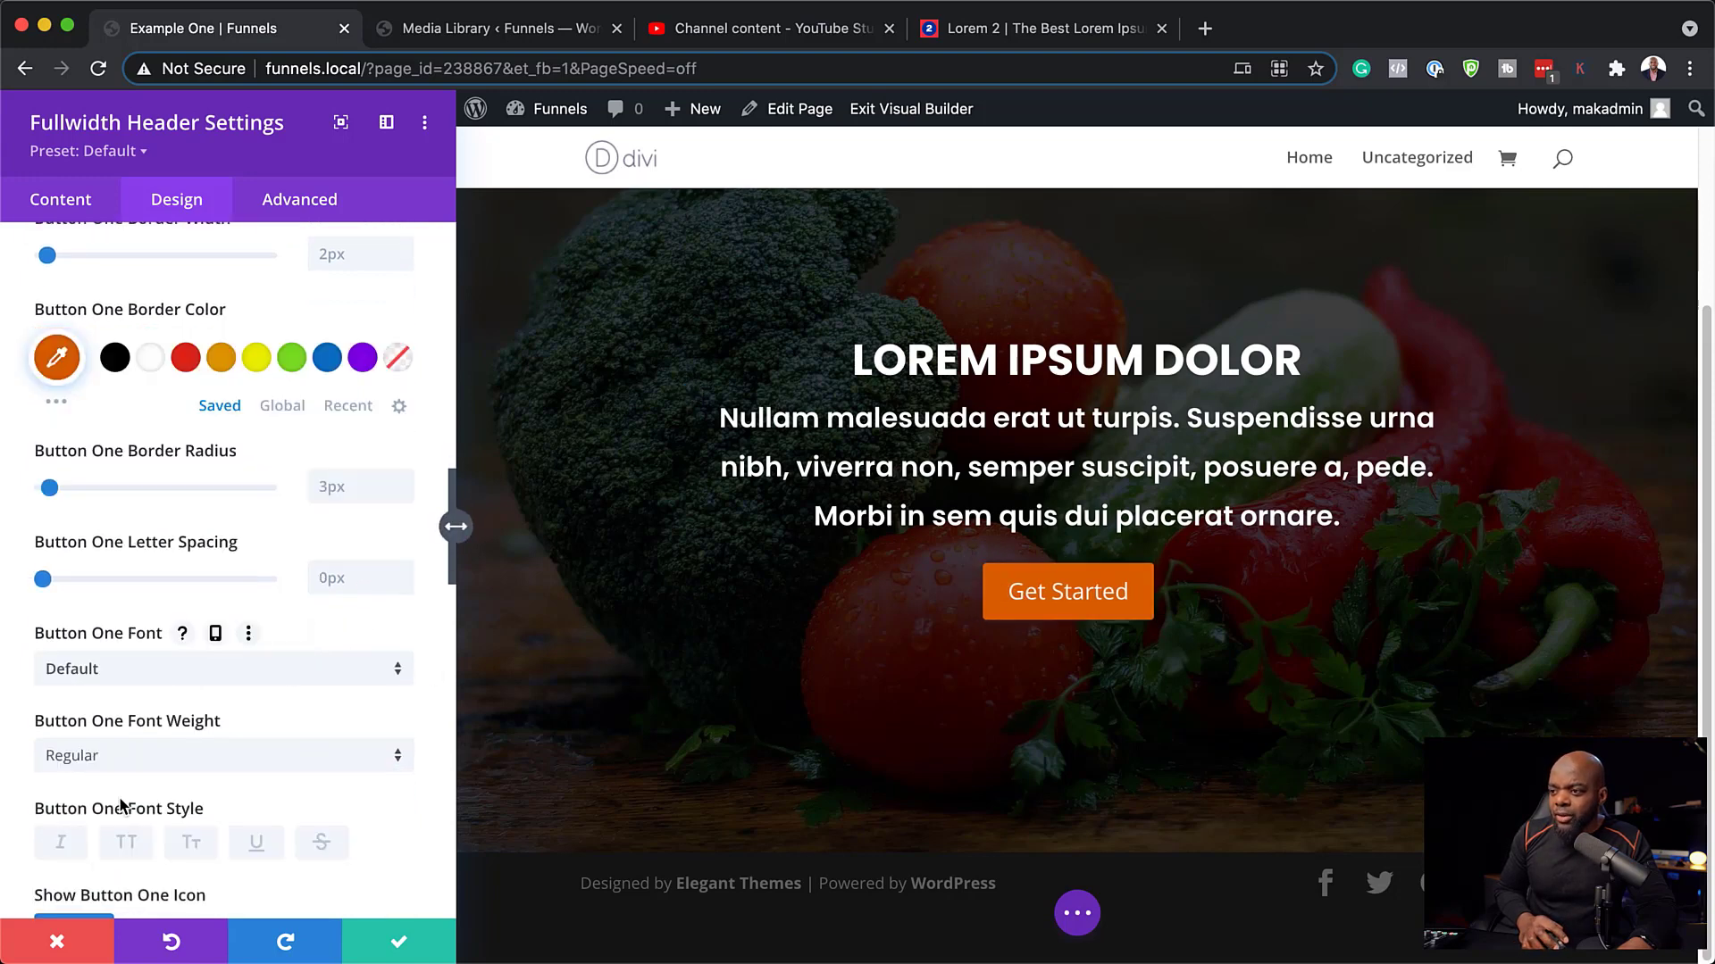
# Set the Get Started button's font to Poppins with a Semi Bold weight, keep its normal letter case, and save the header settings.
pyautogui.click(145, 684)
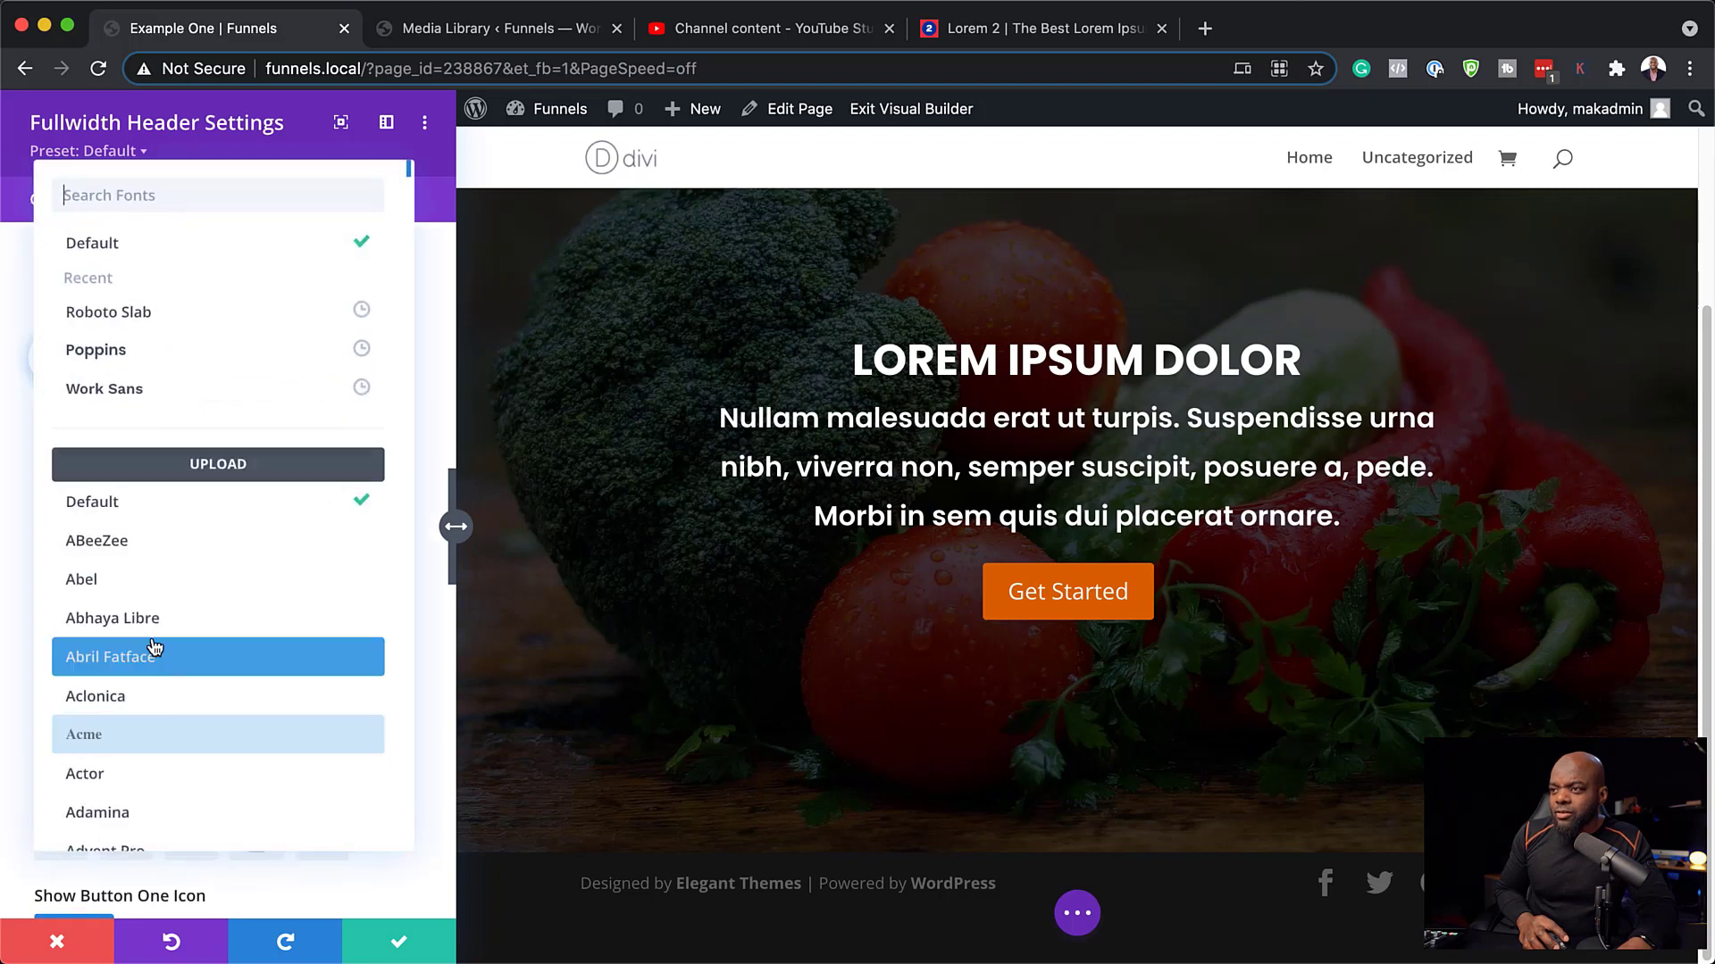
pyautogui.click(361, 353)
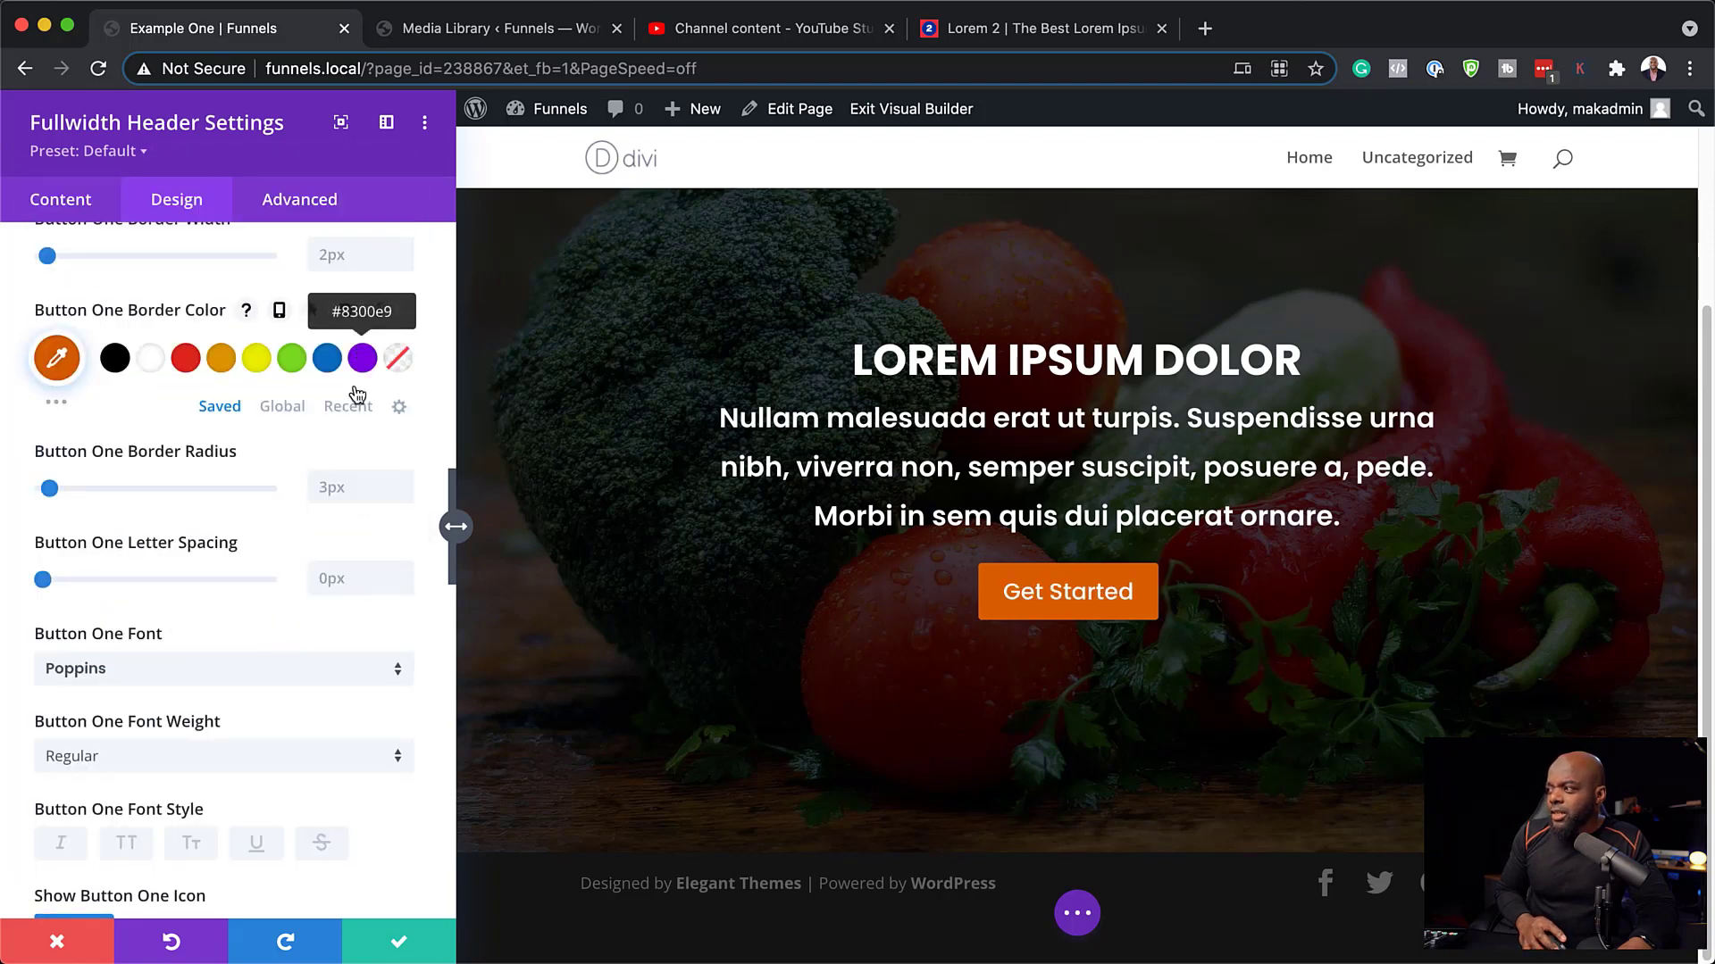
pyautogui.click(127, 843)
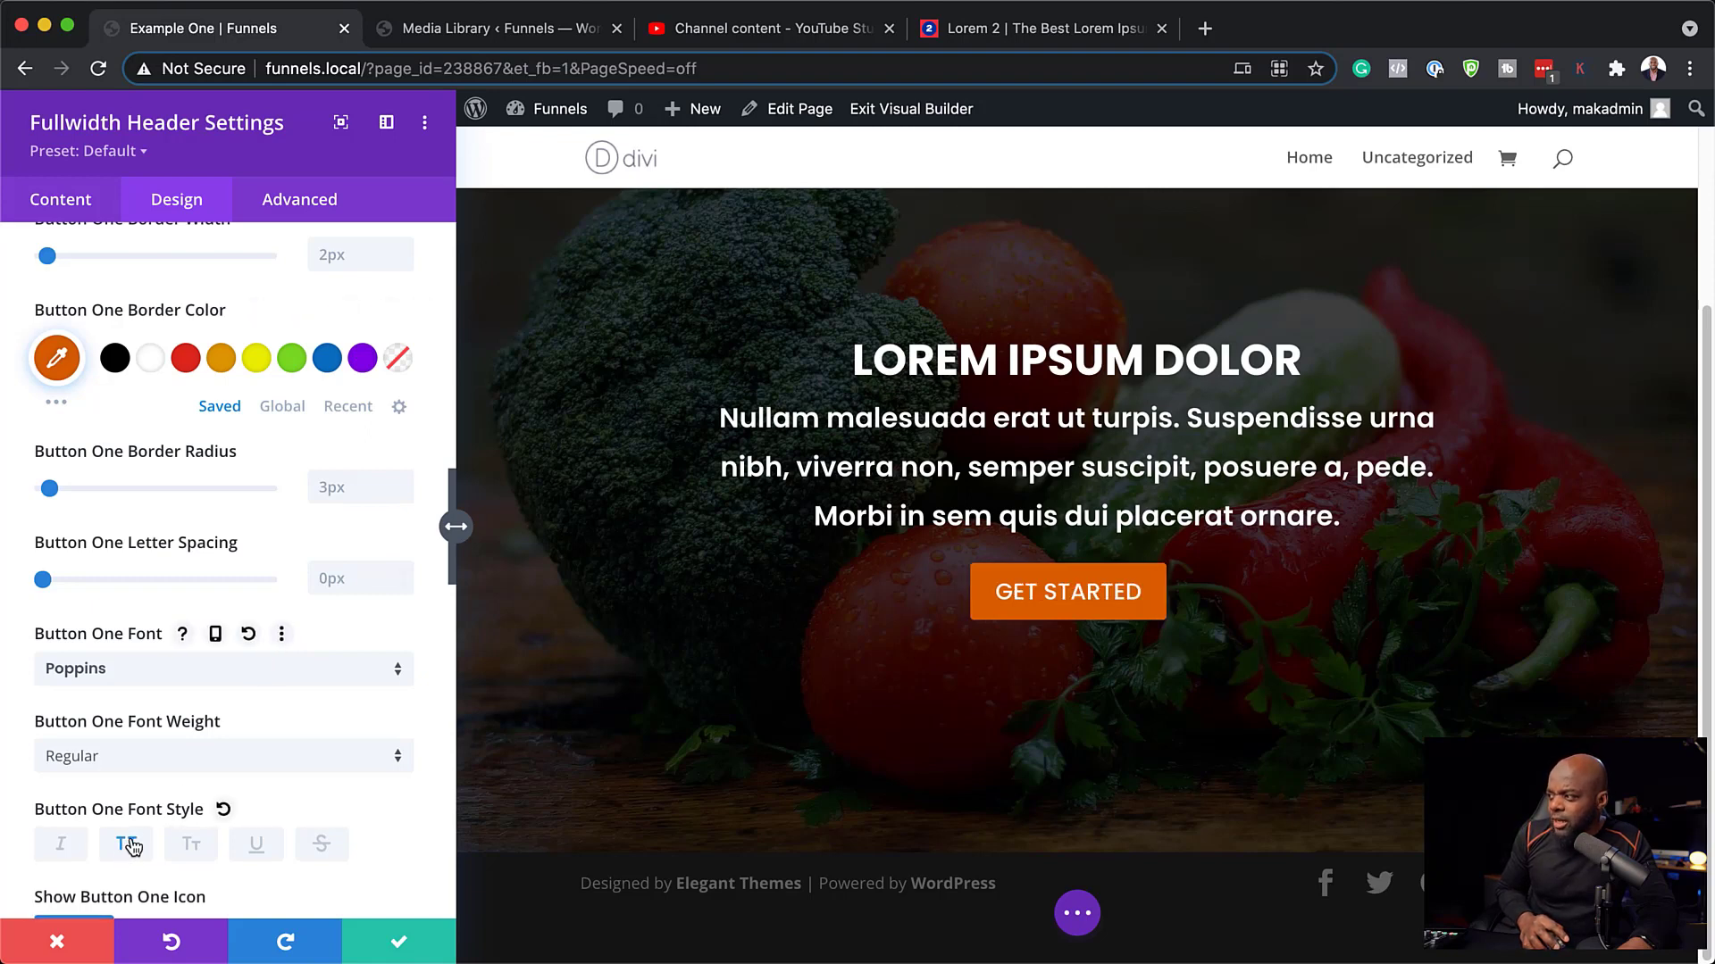
pyautogui.click(140, 759)
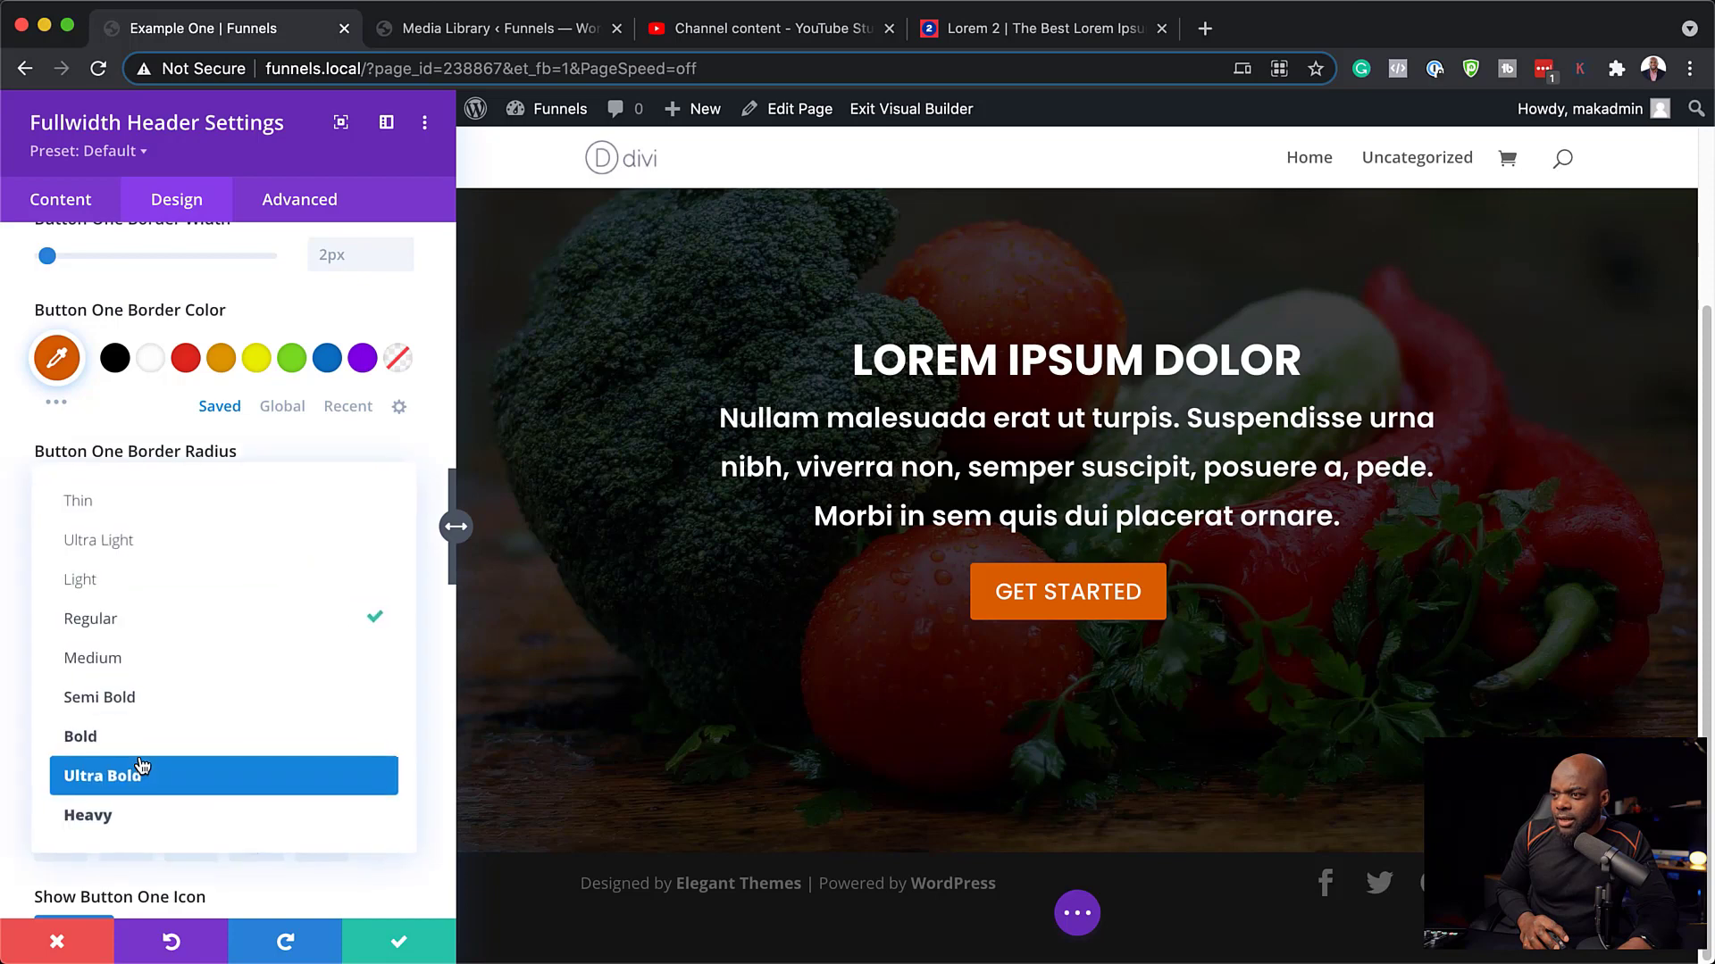
pyautogui.click(167, 698)
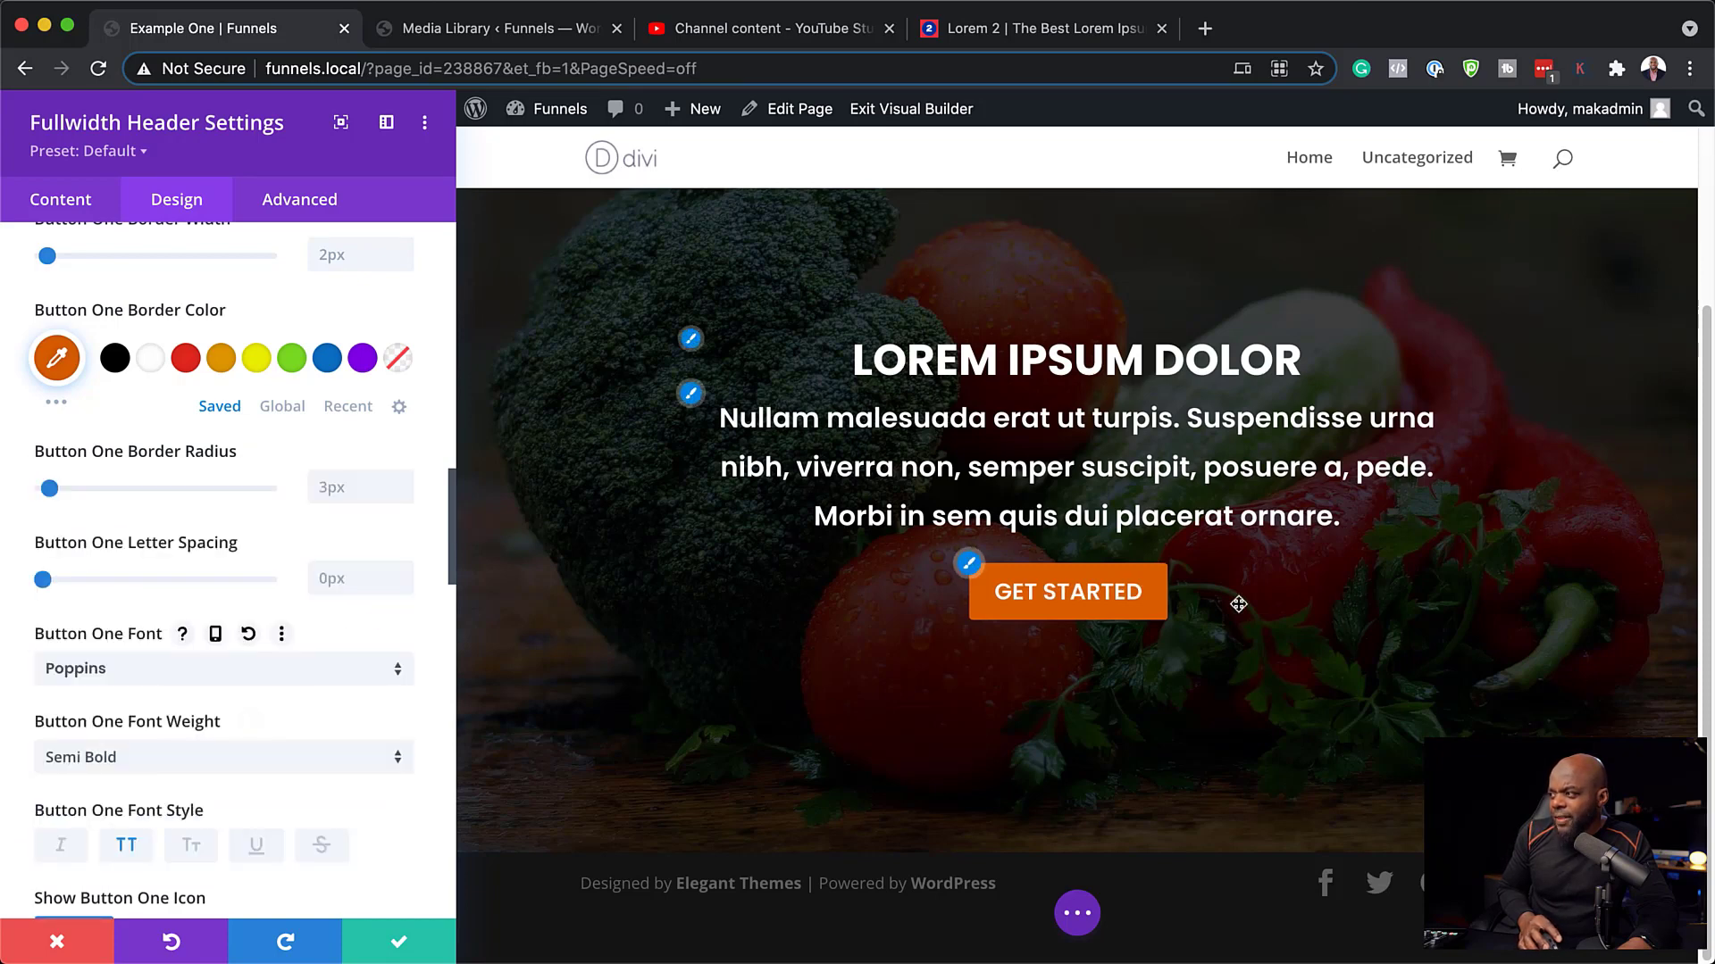
pyautogui.click(134, 851)
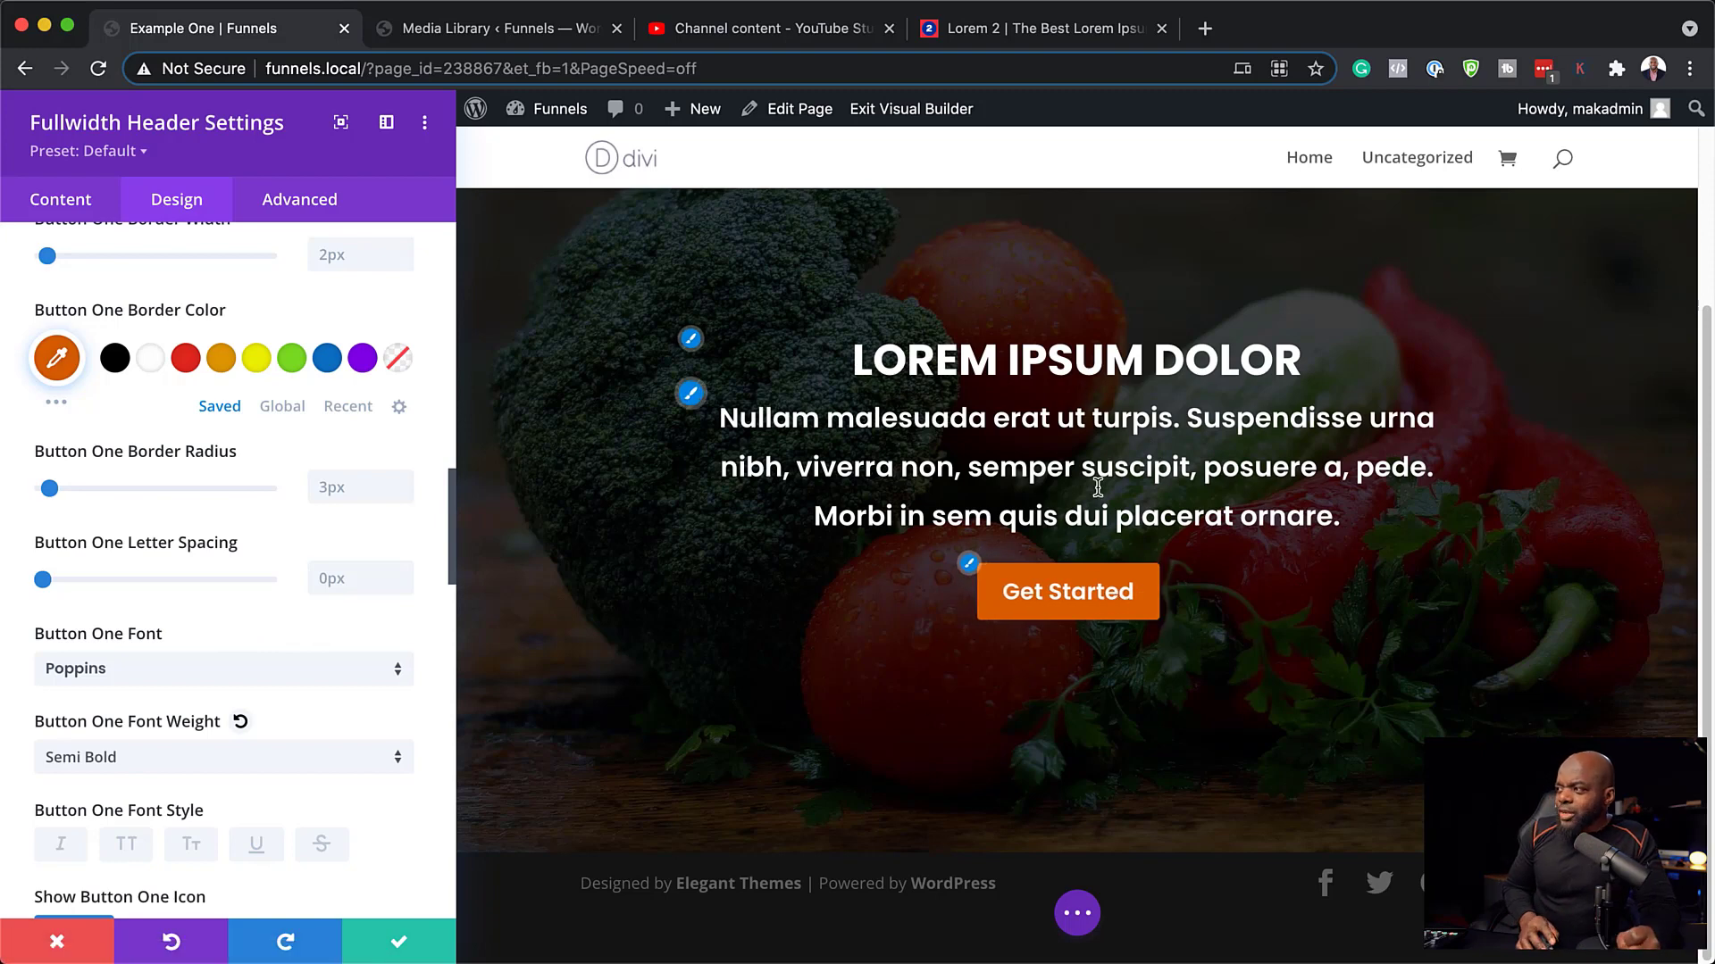
pyautogui.click(399, 949)
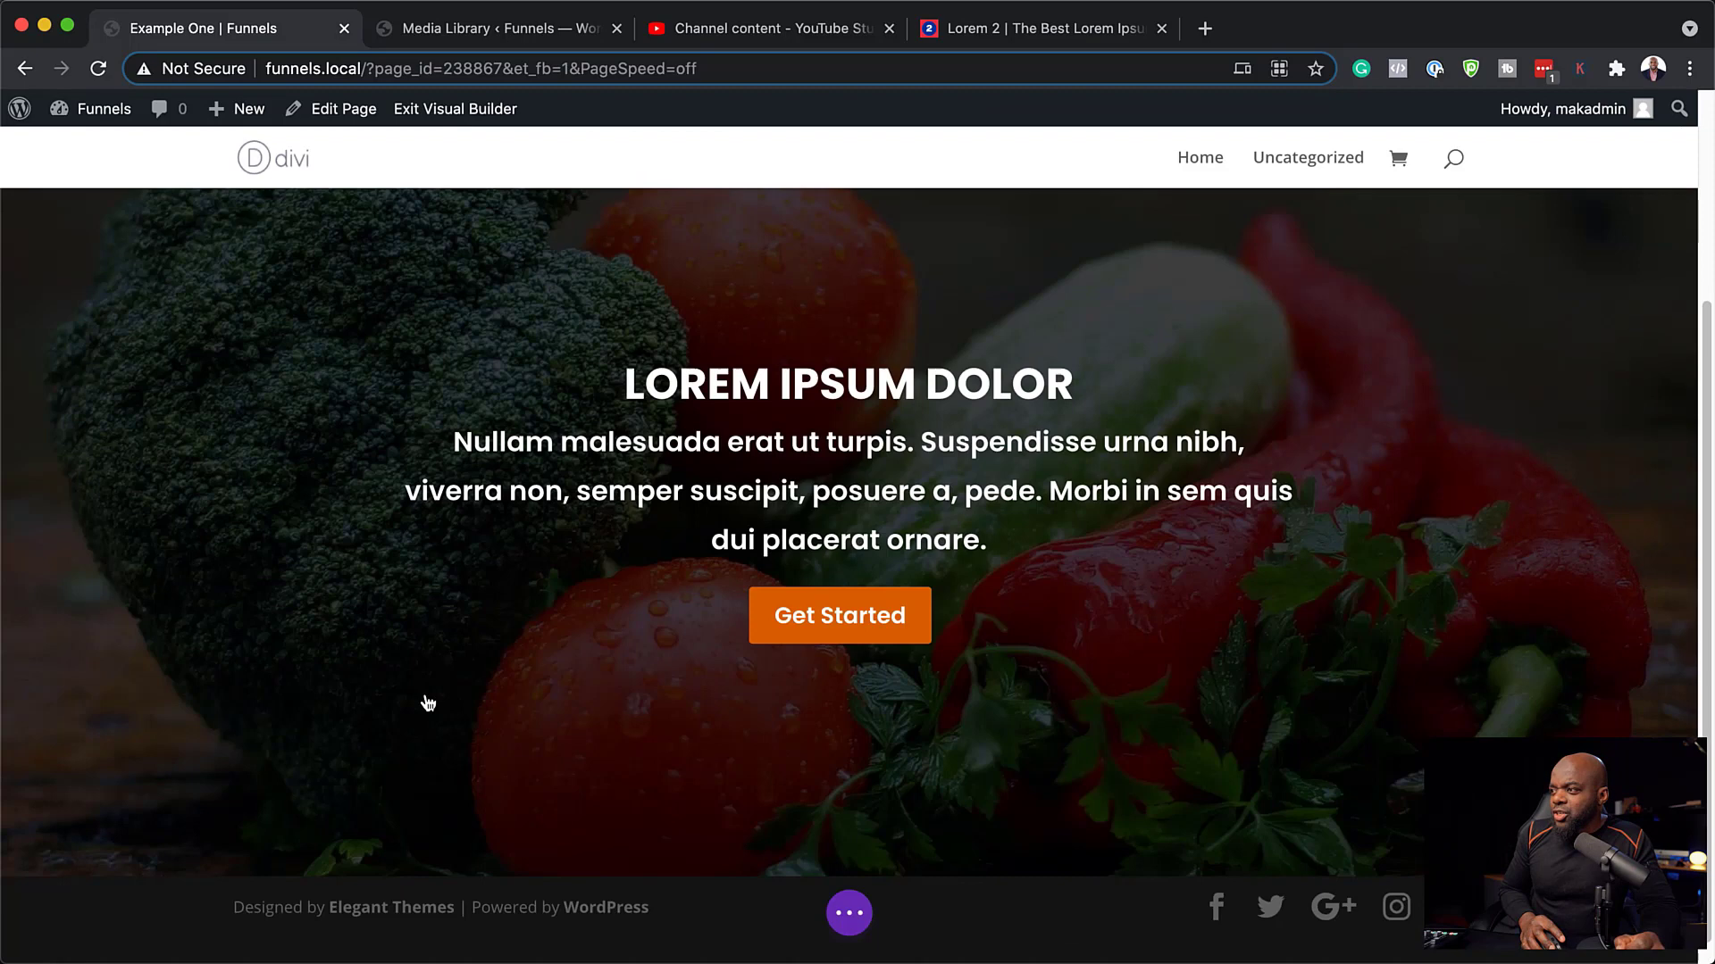
# Reorder the page's layers so the header section sits above the empty section, and check the page layout.
pyautogui.click(849, 914)
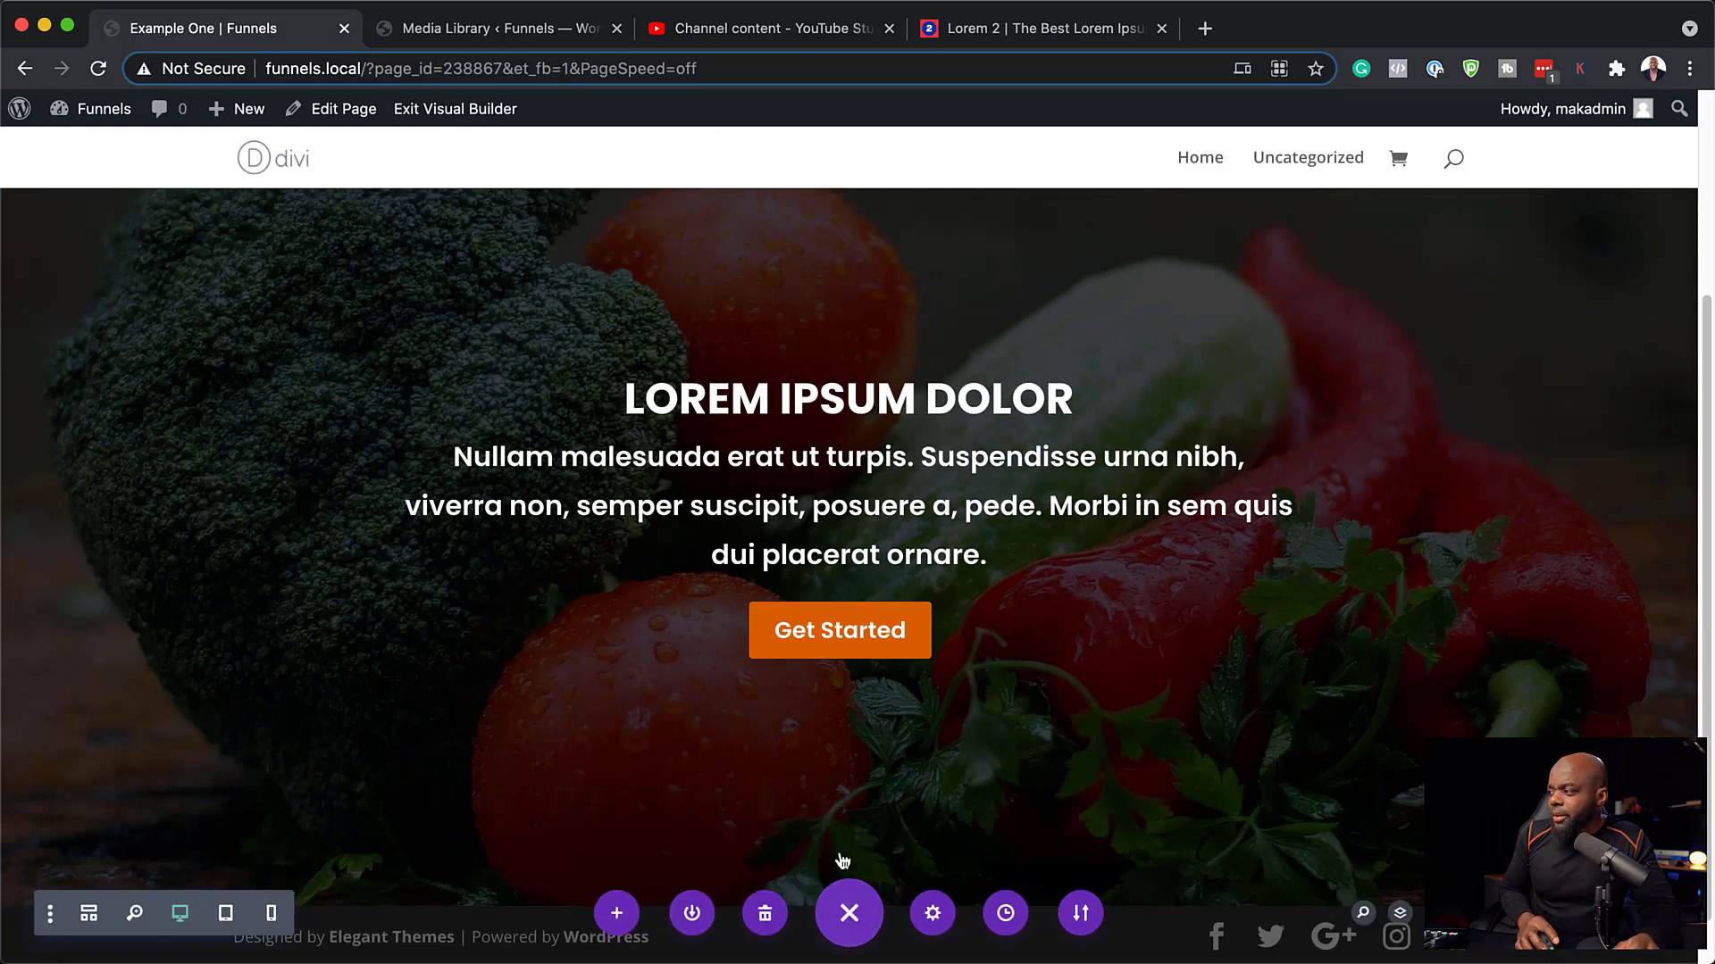
pyautogui.click(1400, 915)
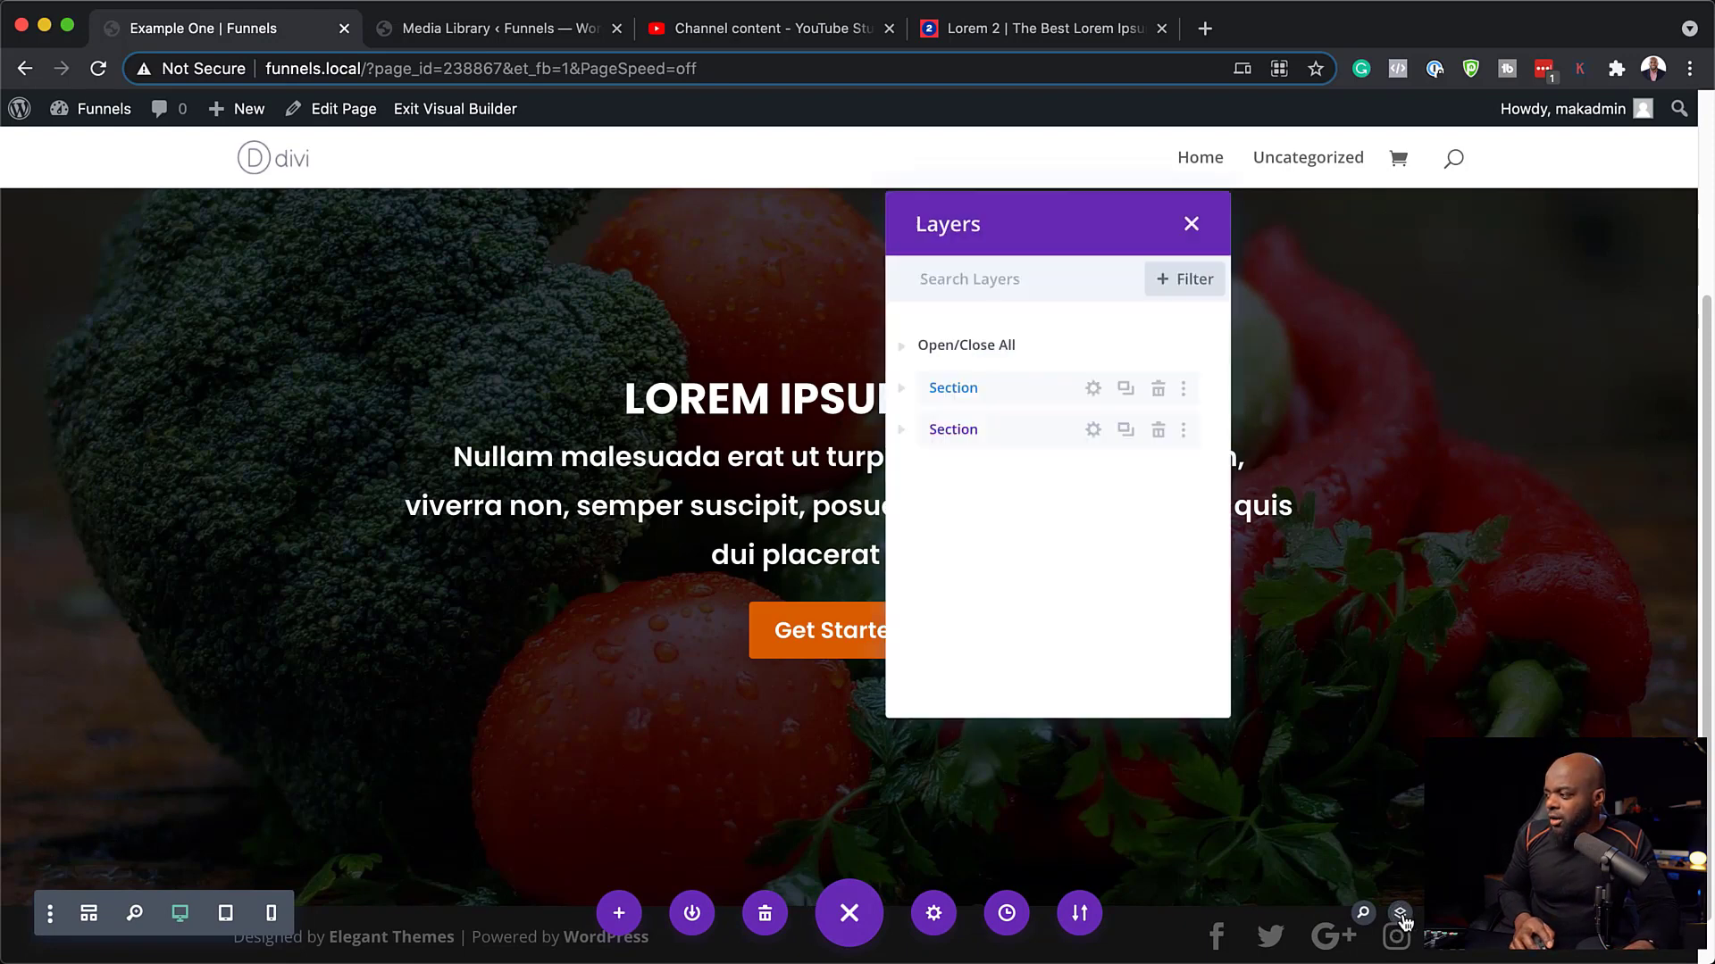
pyautogui.moveTo(1034, 432); pyautogui.dragTo(1022, 363)
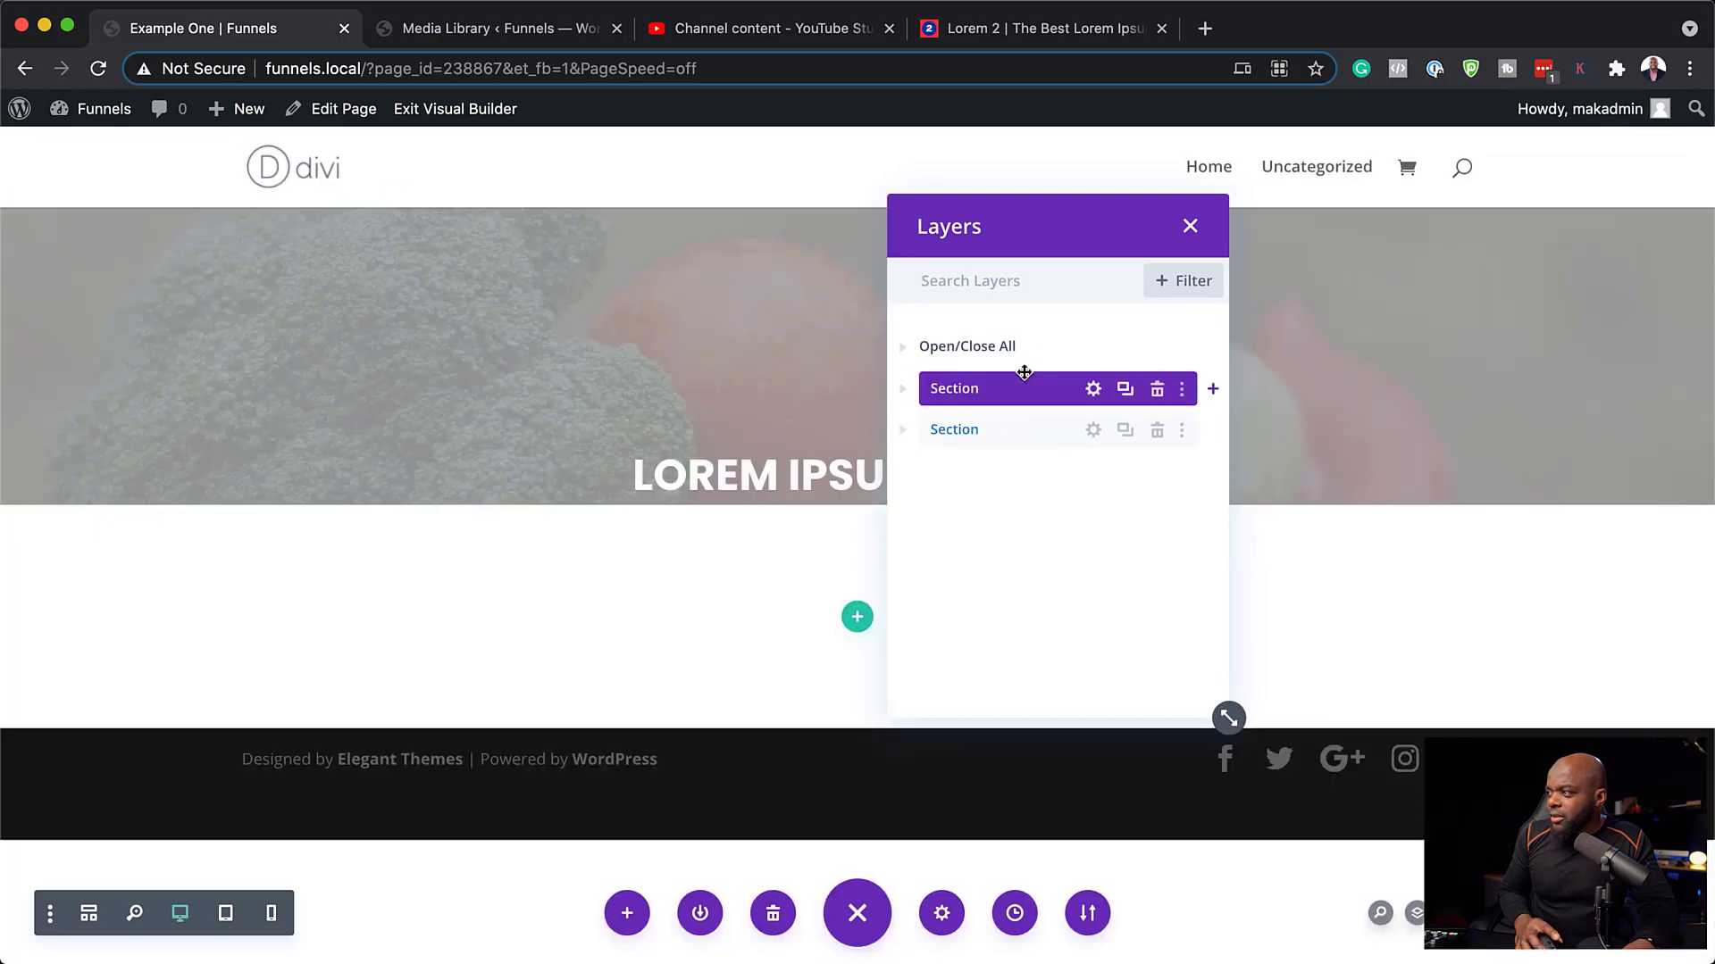
pyautogui.click(1190, 225)
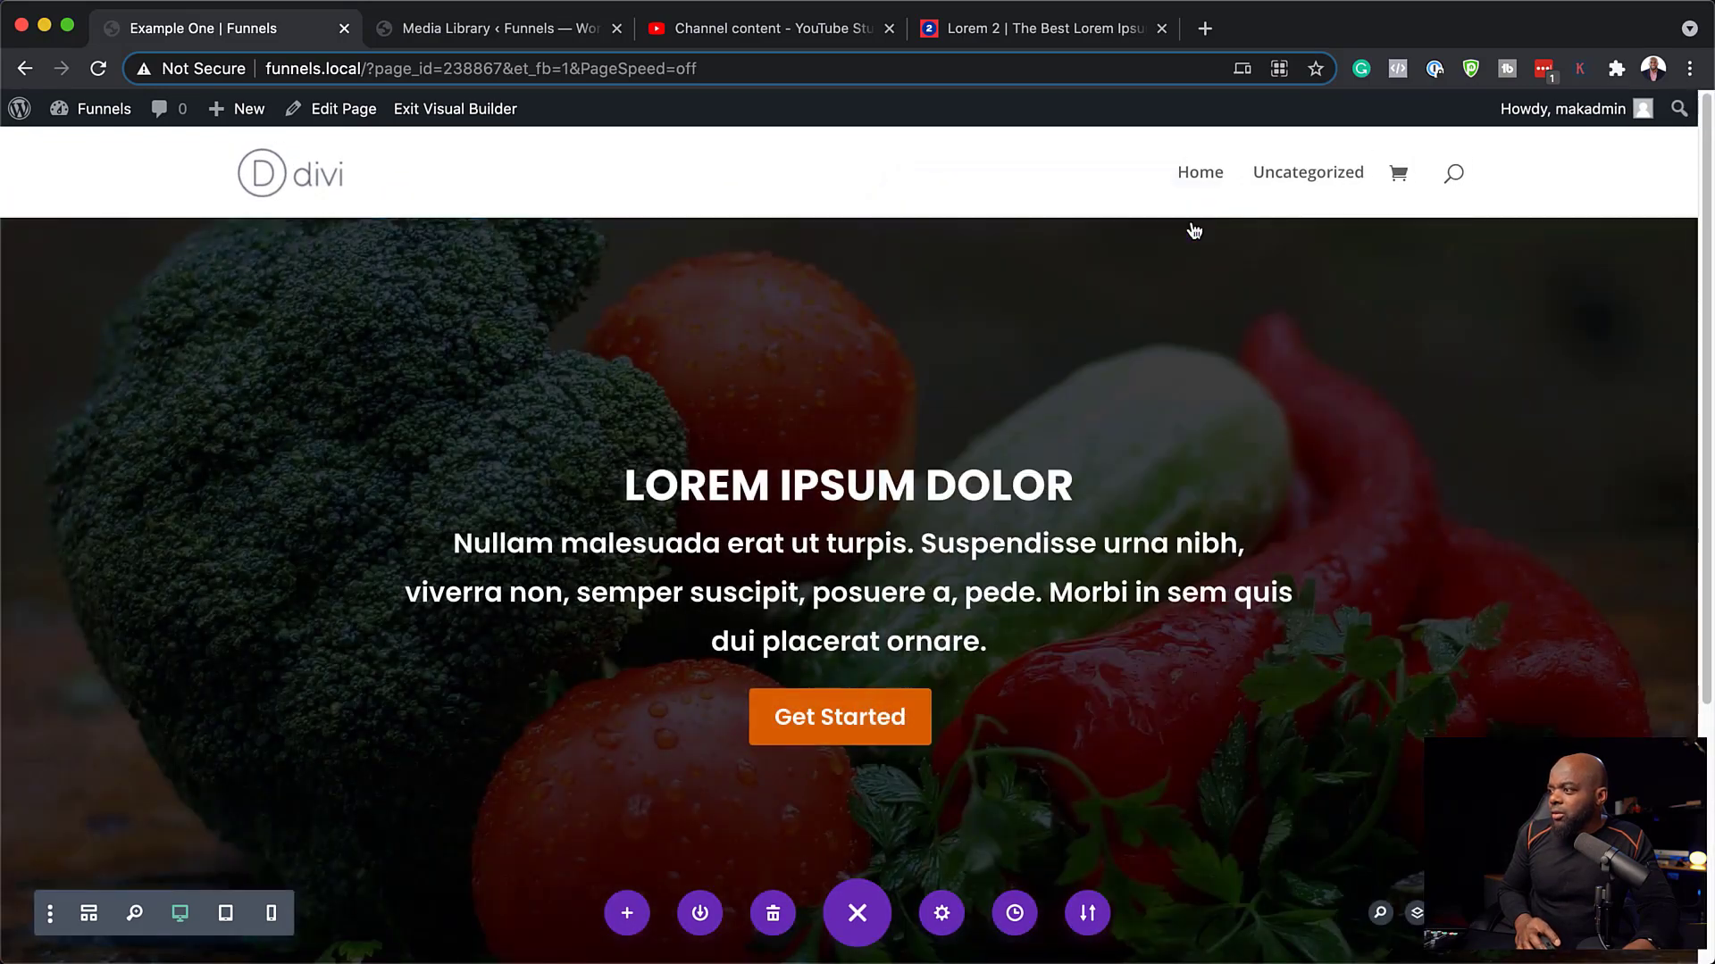
pyautogui.scroll(-3, 1233, 669)
pyautogui.scroll(-3, 1234, 667)
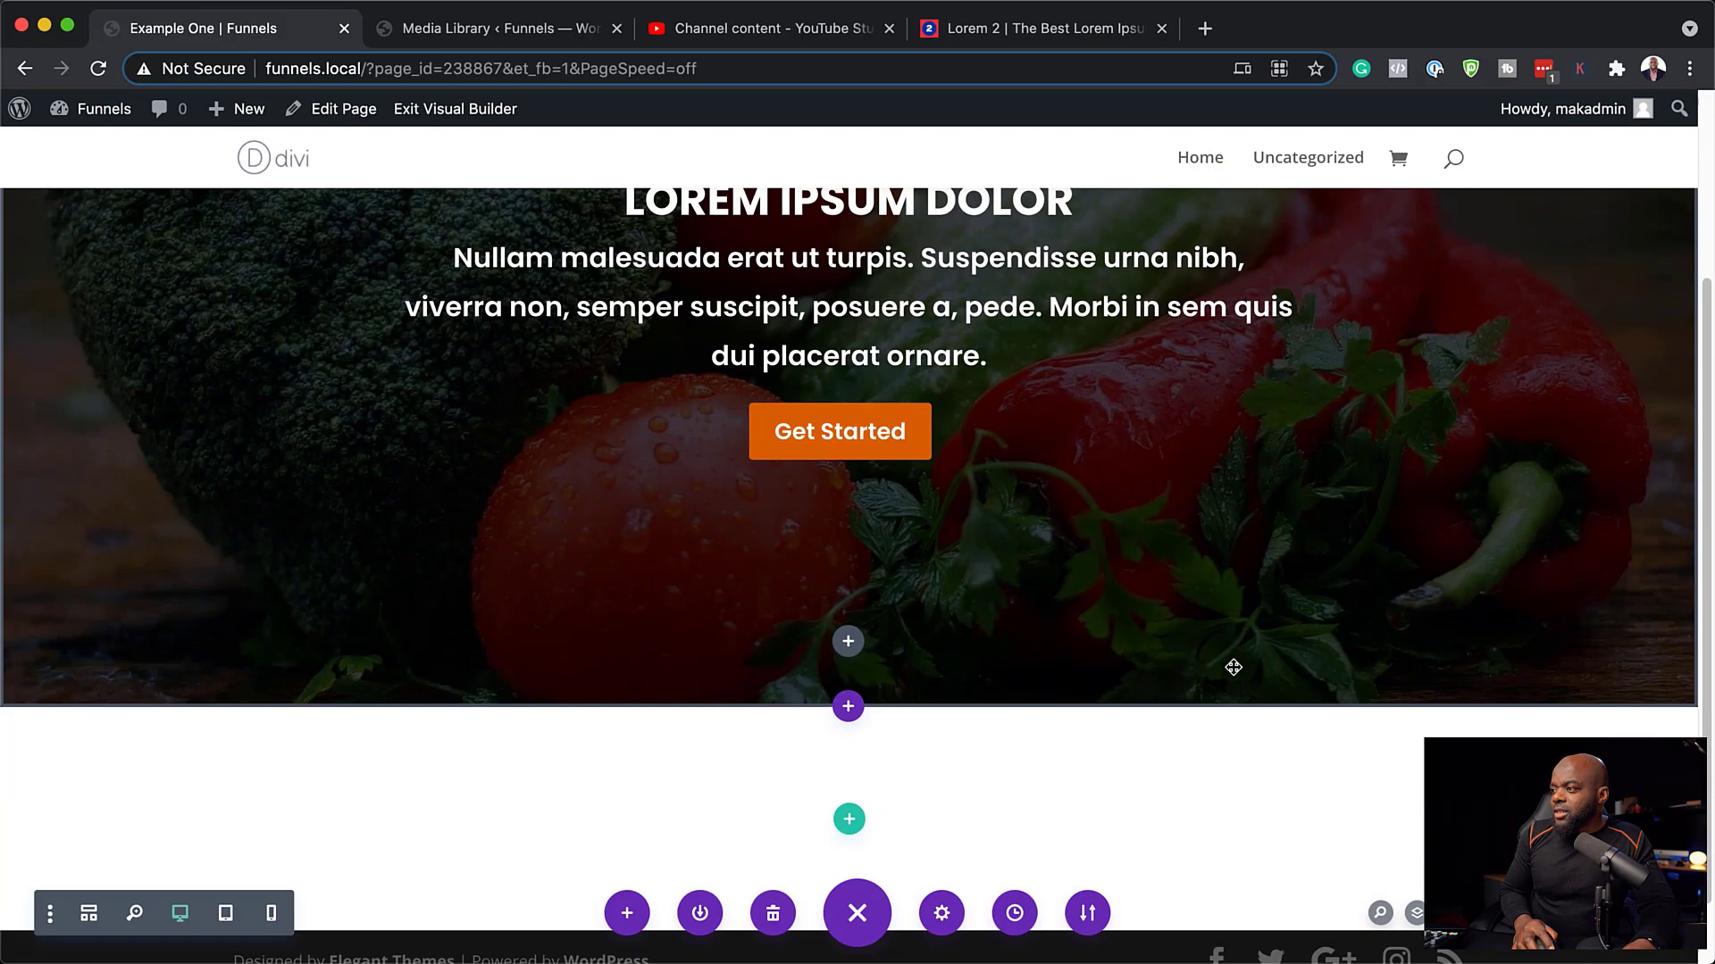
pyautogui.scroll(5, 1233, 667)
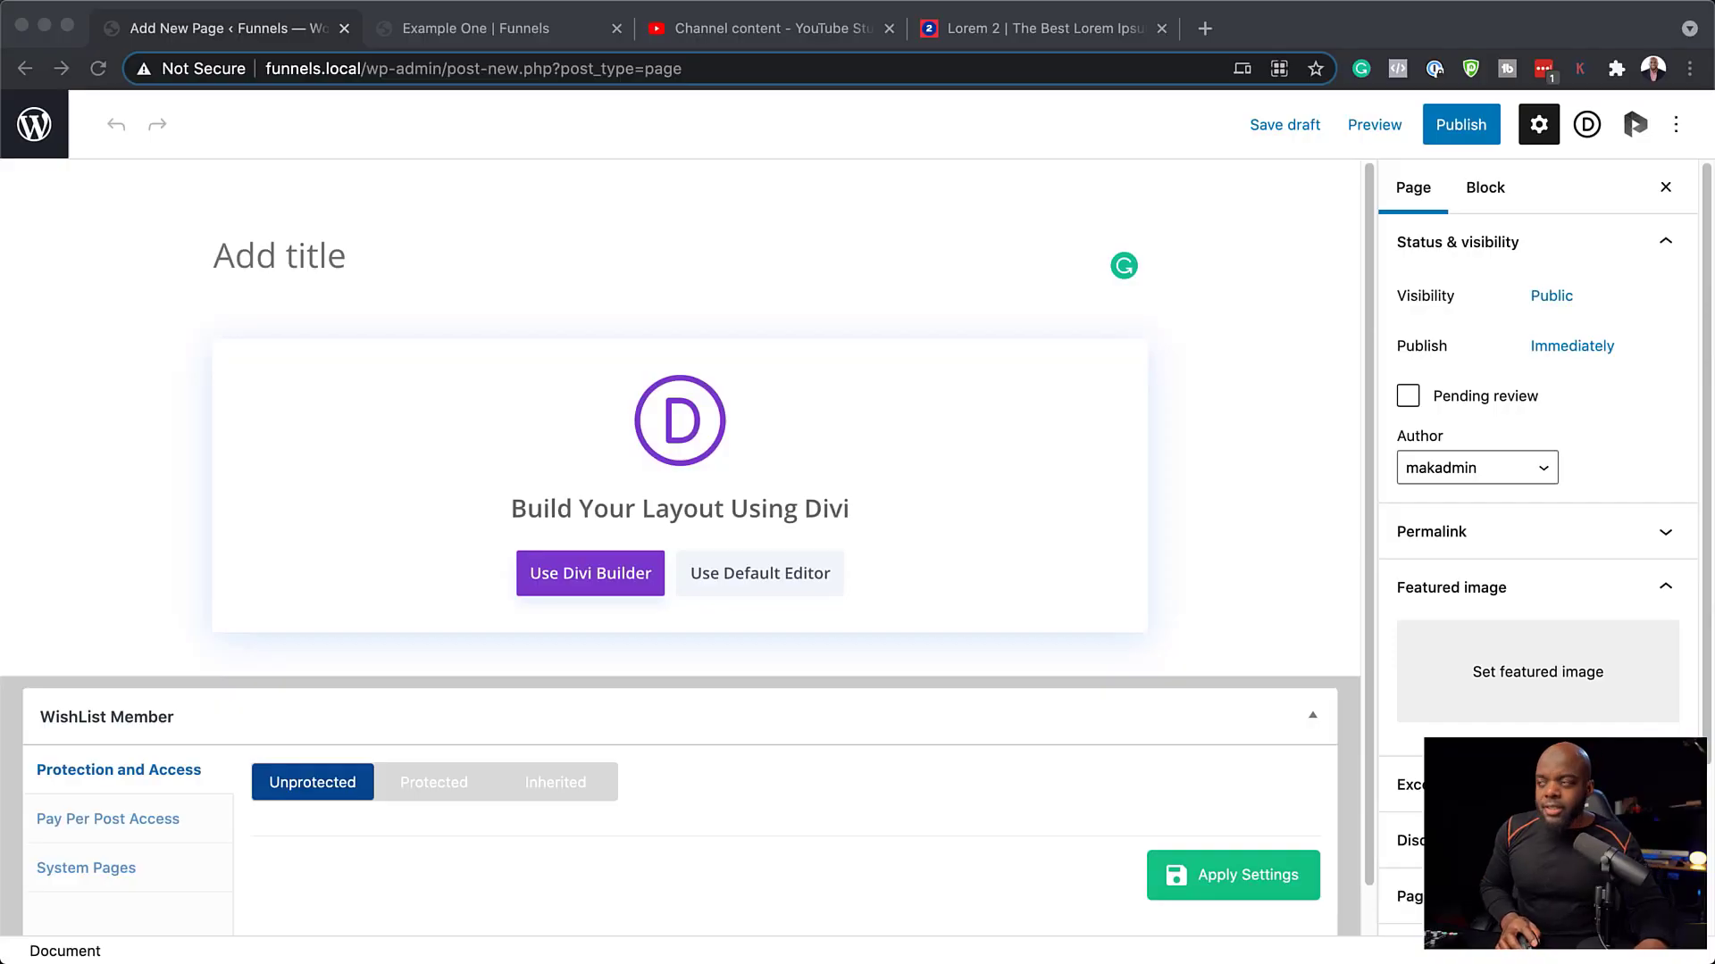
# Title the new page Example Two and build it with Divi by cloning the existing Example One page.
pyautogui.click(540, 259)
pyautogui.write('E')
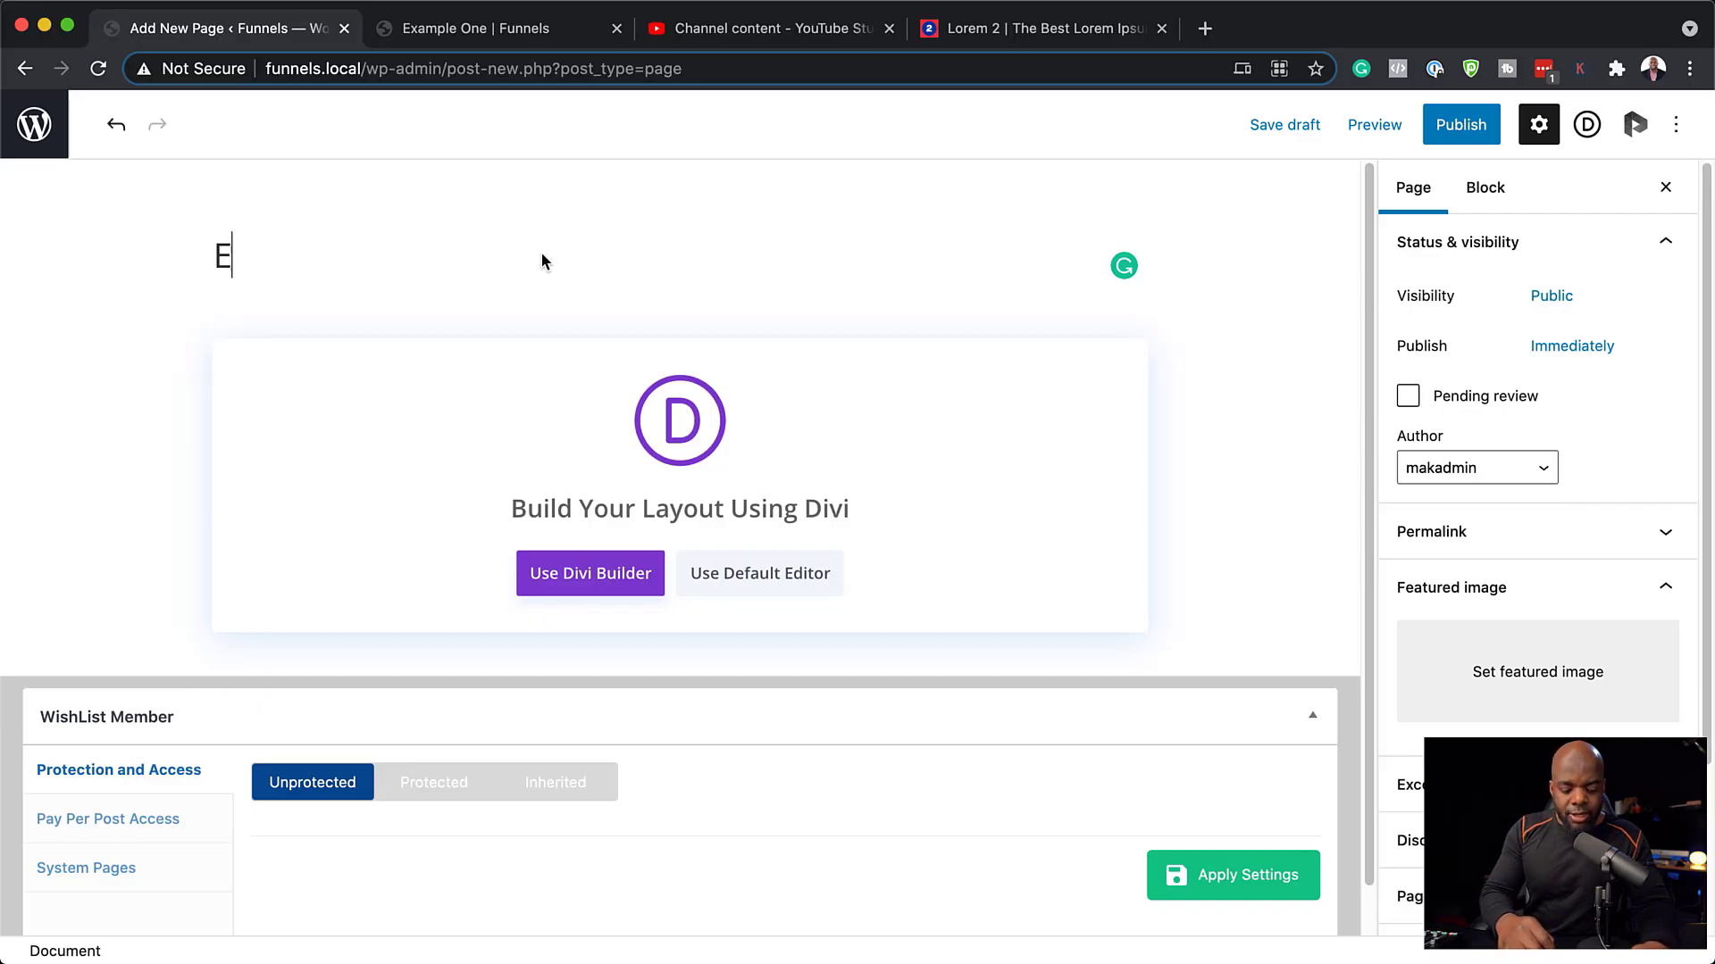
pyautogui.write('xample Two')
pyautogui.click(593, 574)
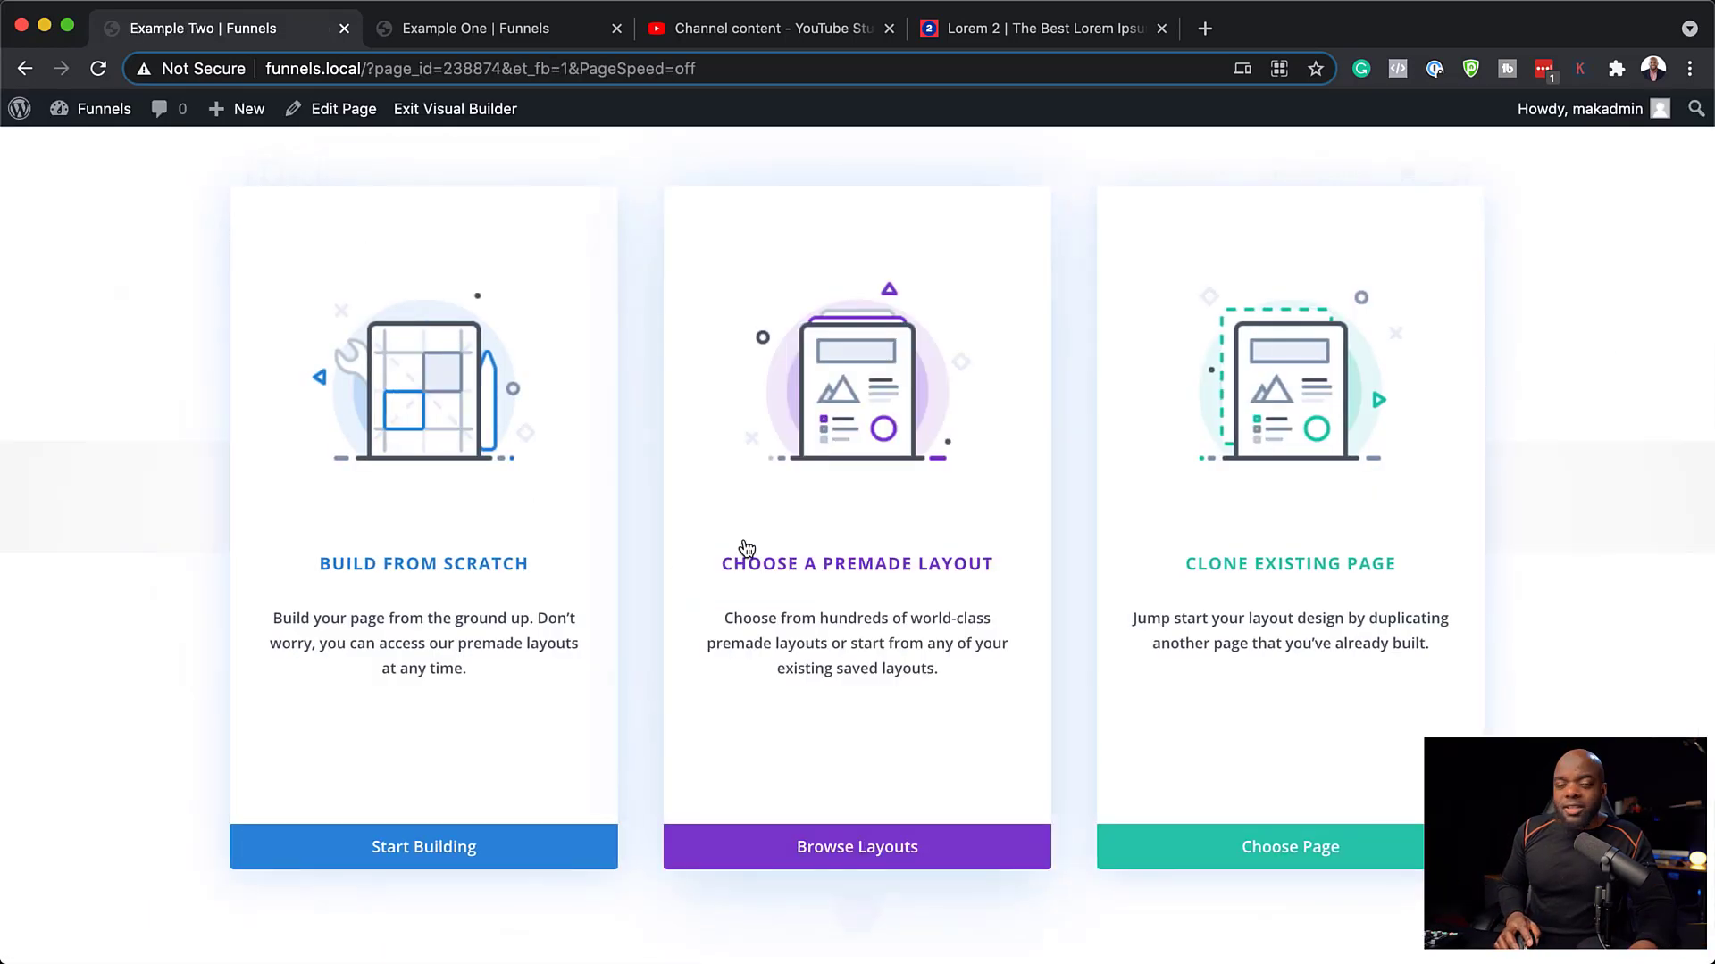
pyautogui.click(1275, 576)
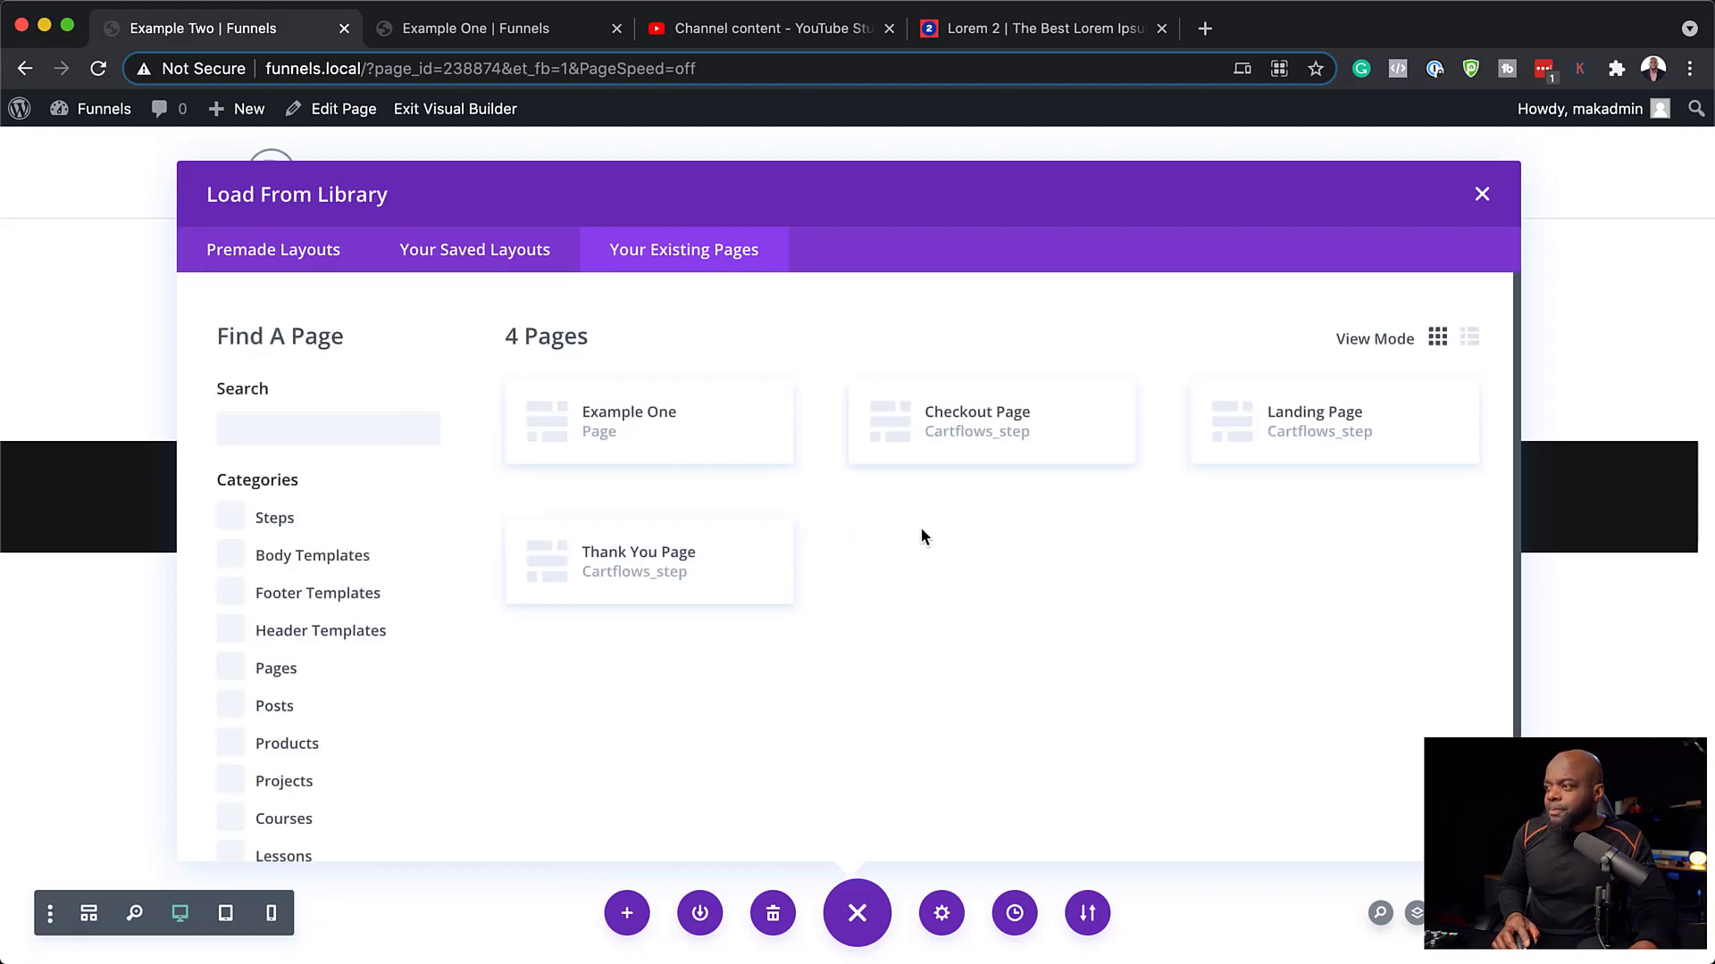
pyautogui.click(653, 421)
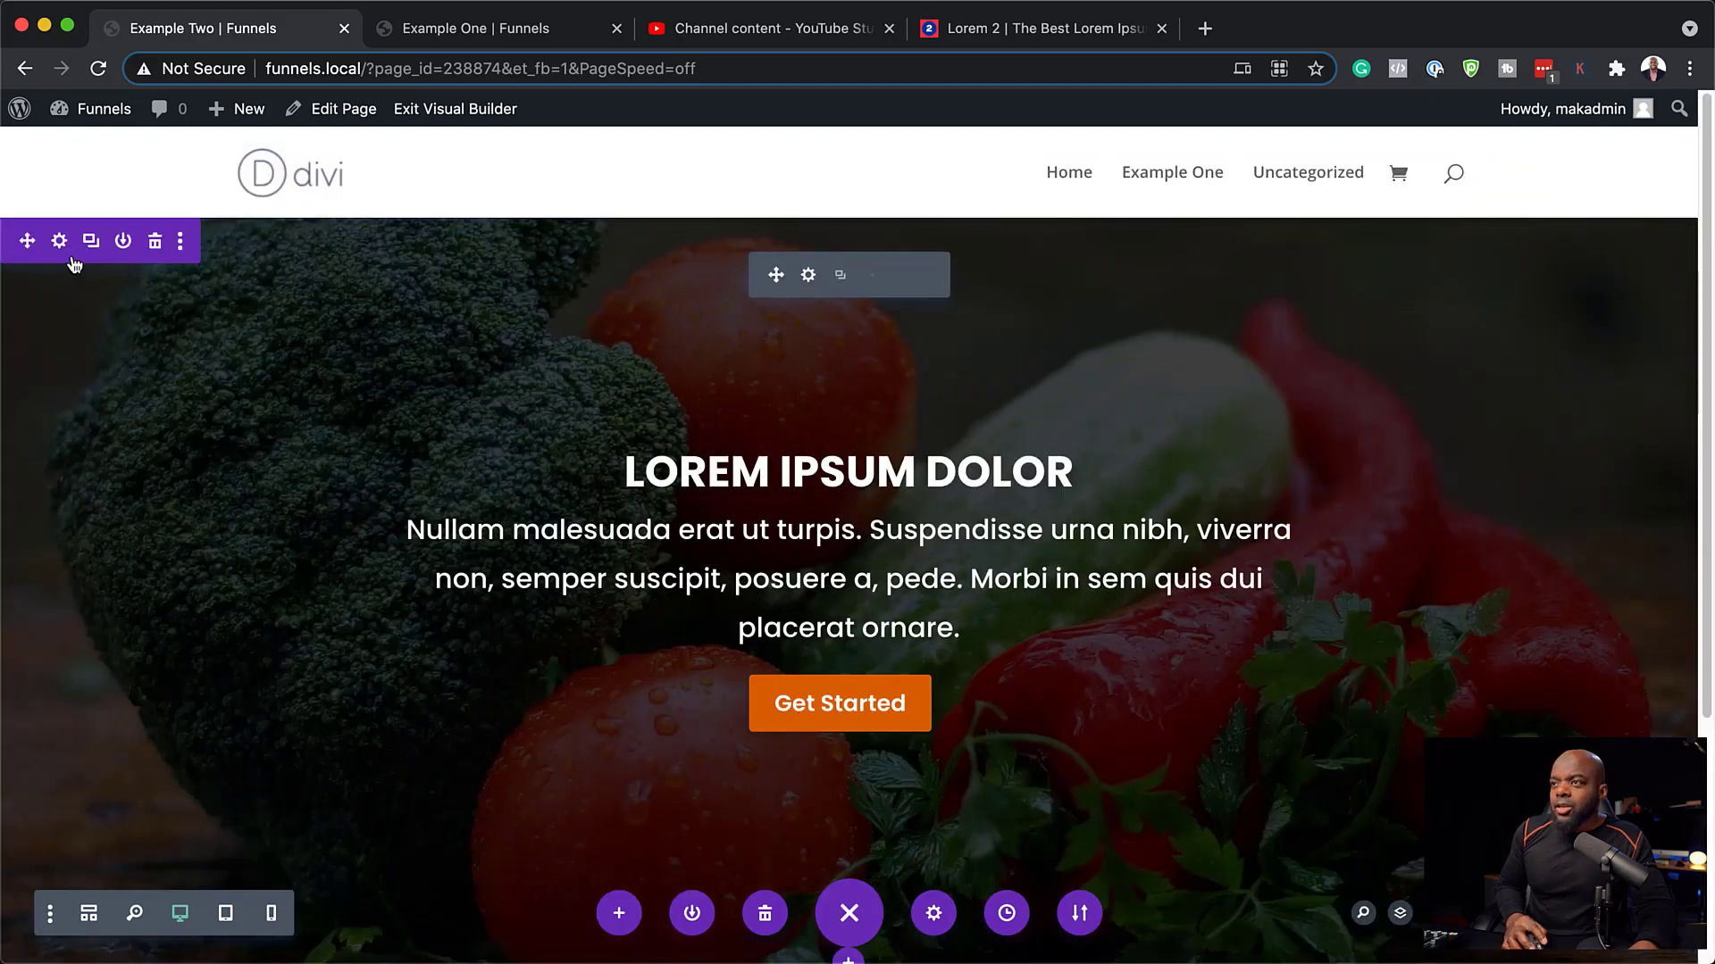
# Replace the fullwidth header's background image with snow-3066167_1920.jpg from the media library and set its background color to white.
pyautogui.click(809, 276)
pyautogui.scroll(-2, 316, 618)
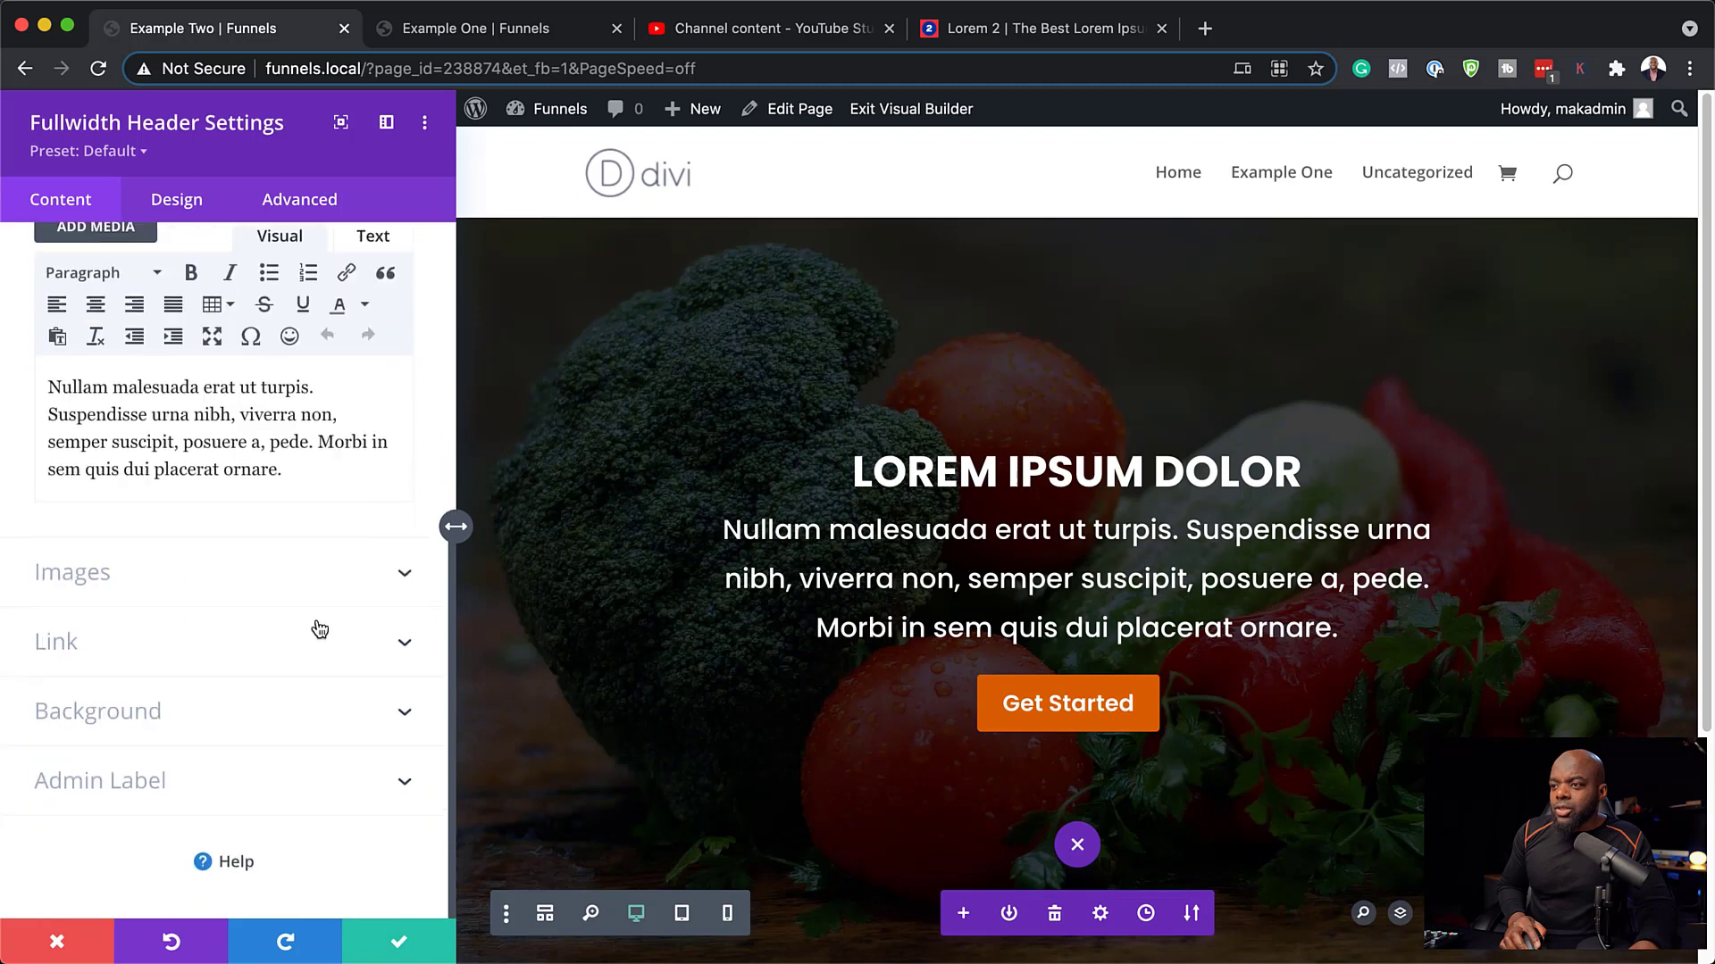
pyautogui.click(239, 716)
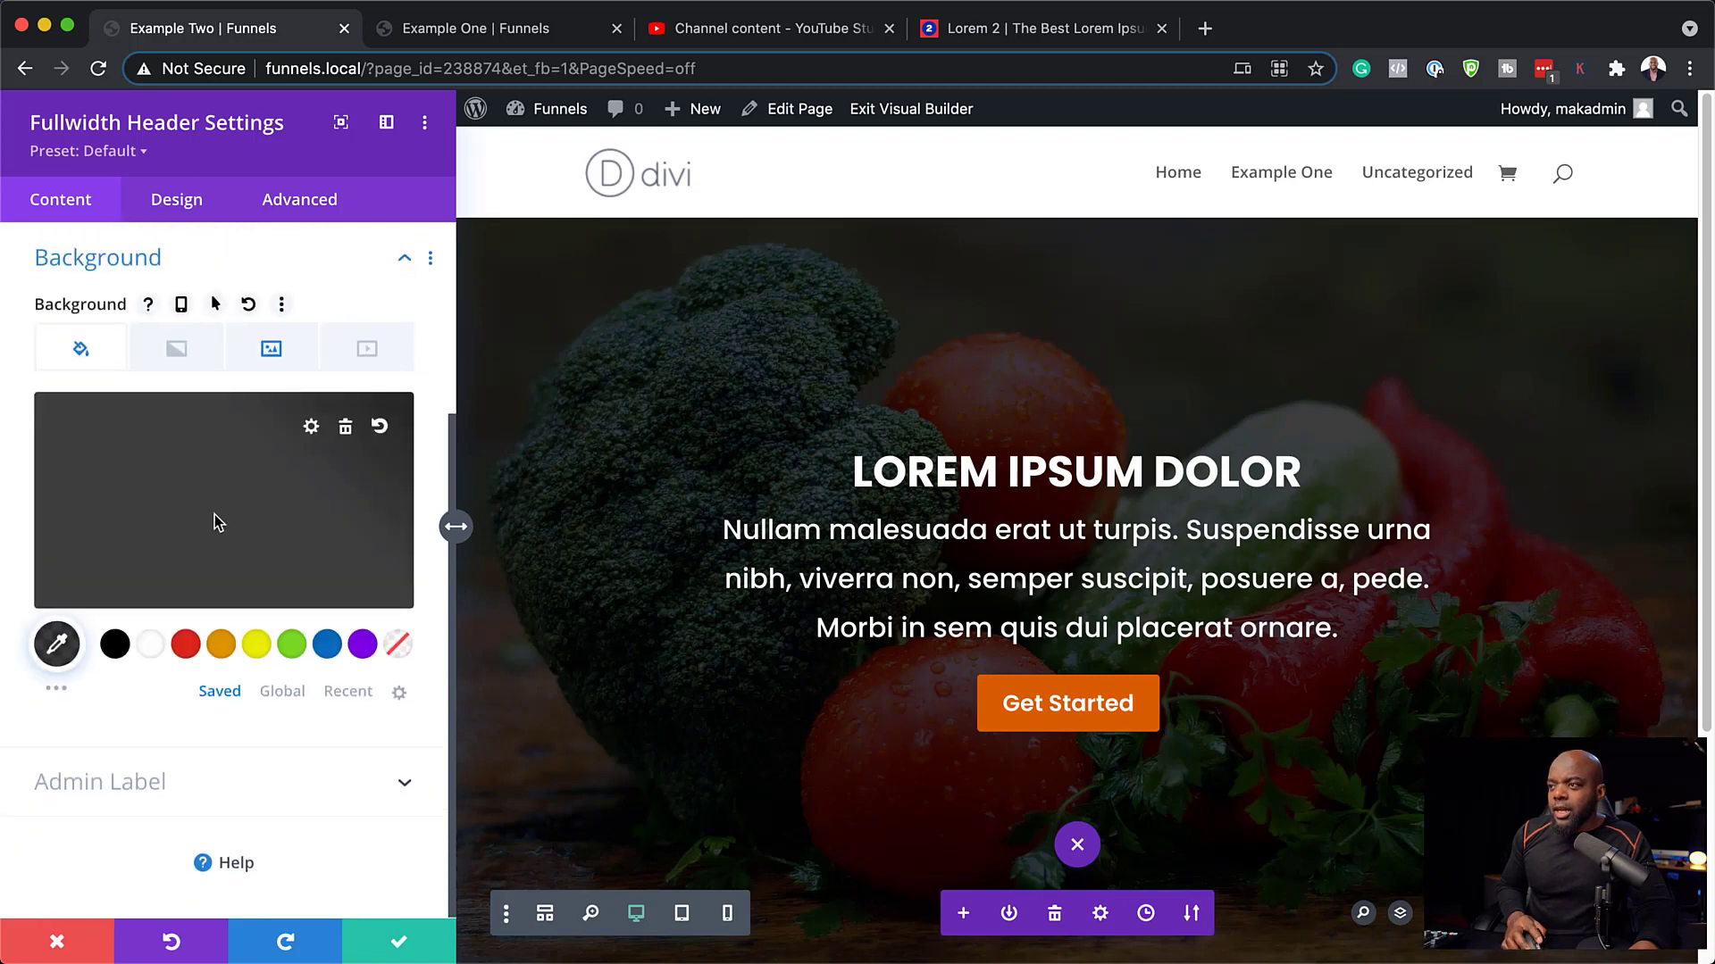
pyautogui.click(274, 355)
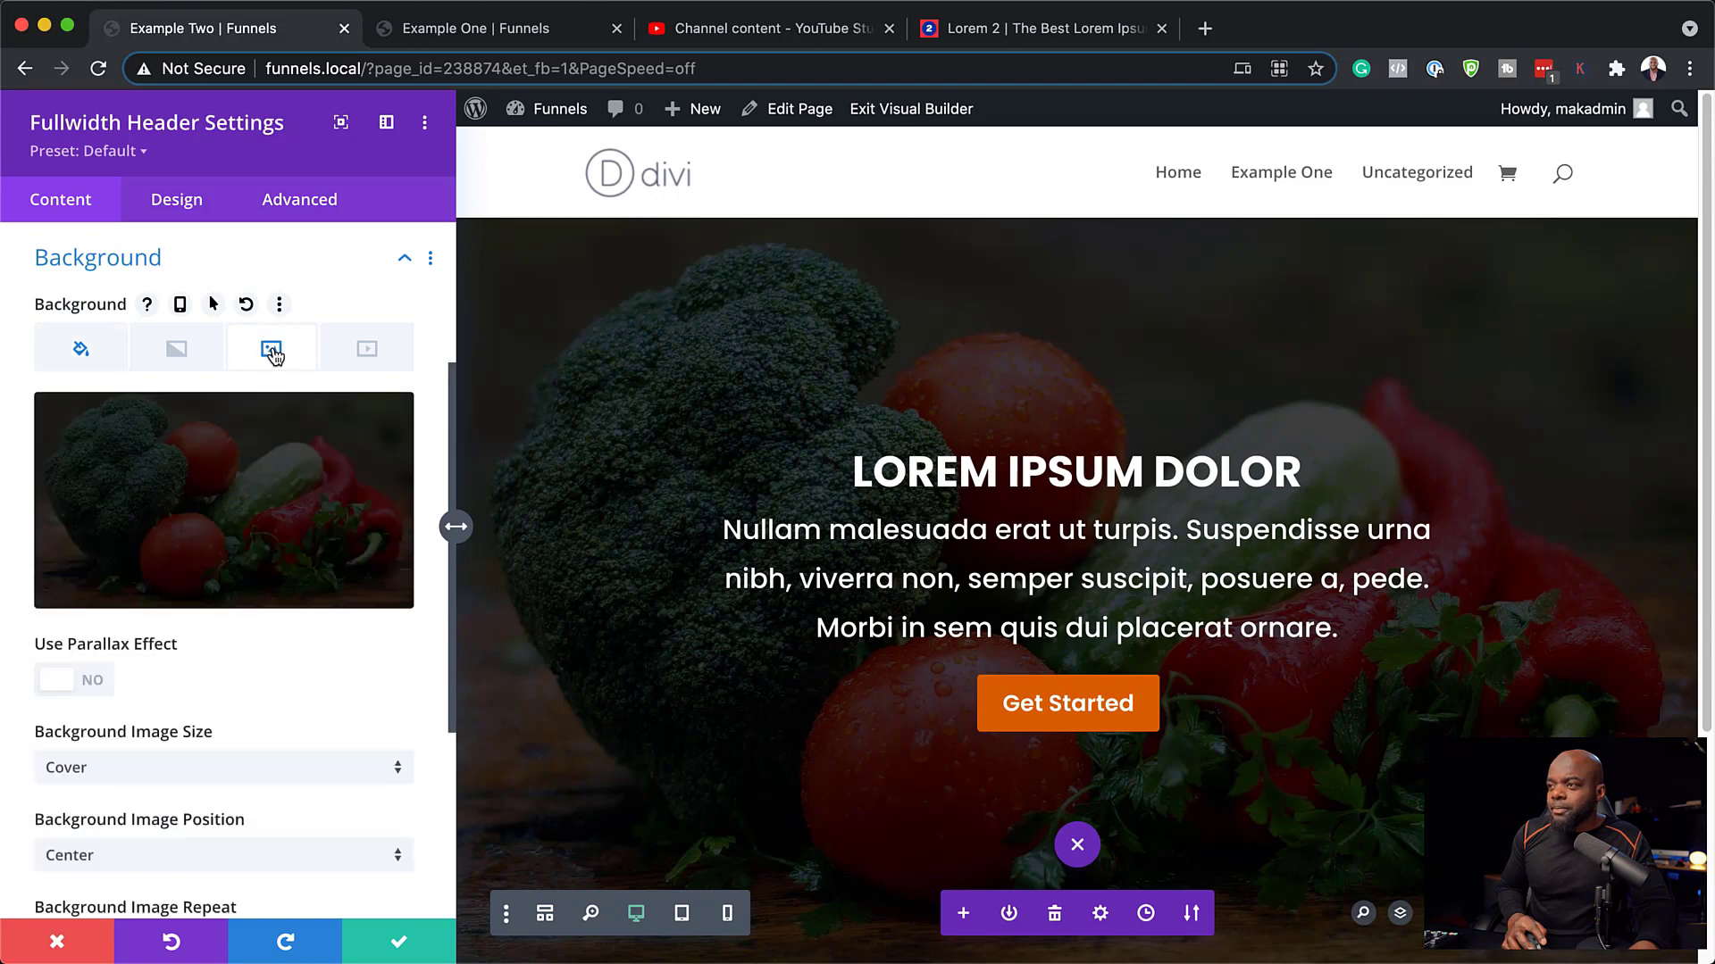
pyautogui.click(259, 487)
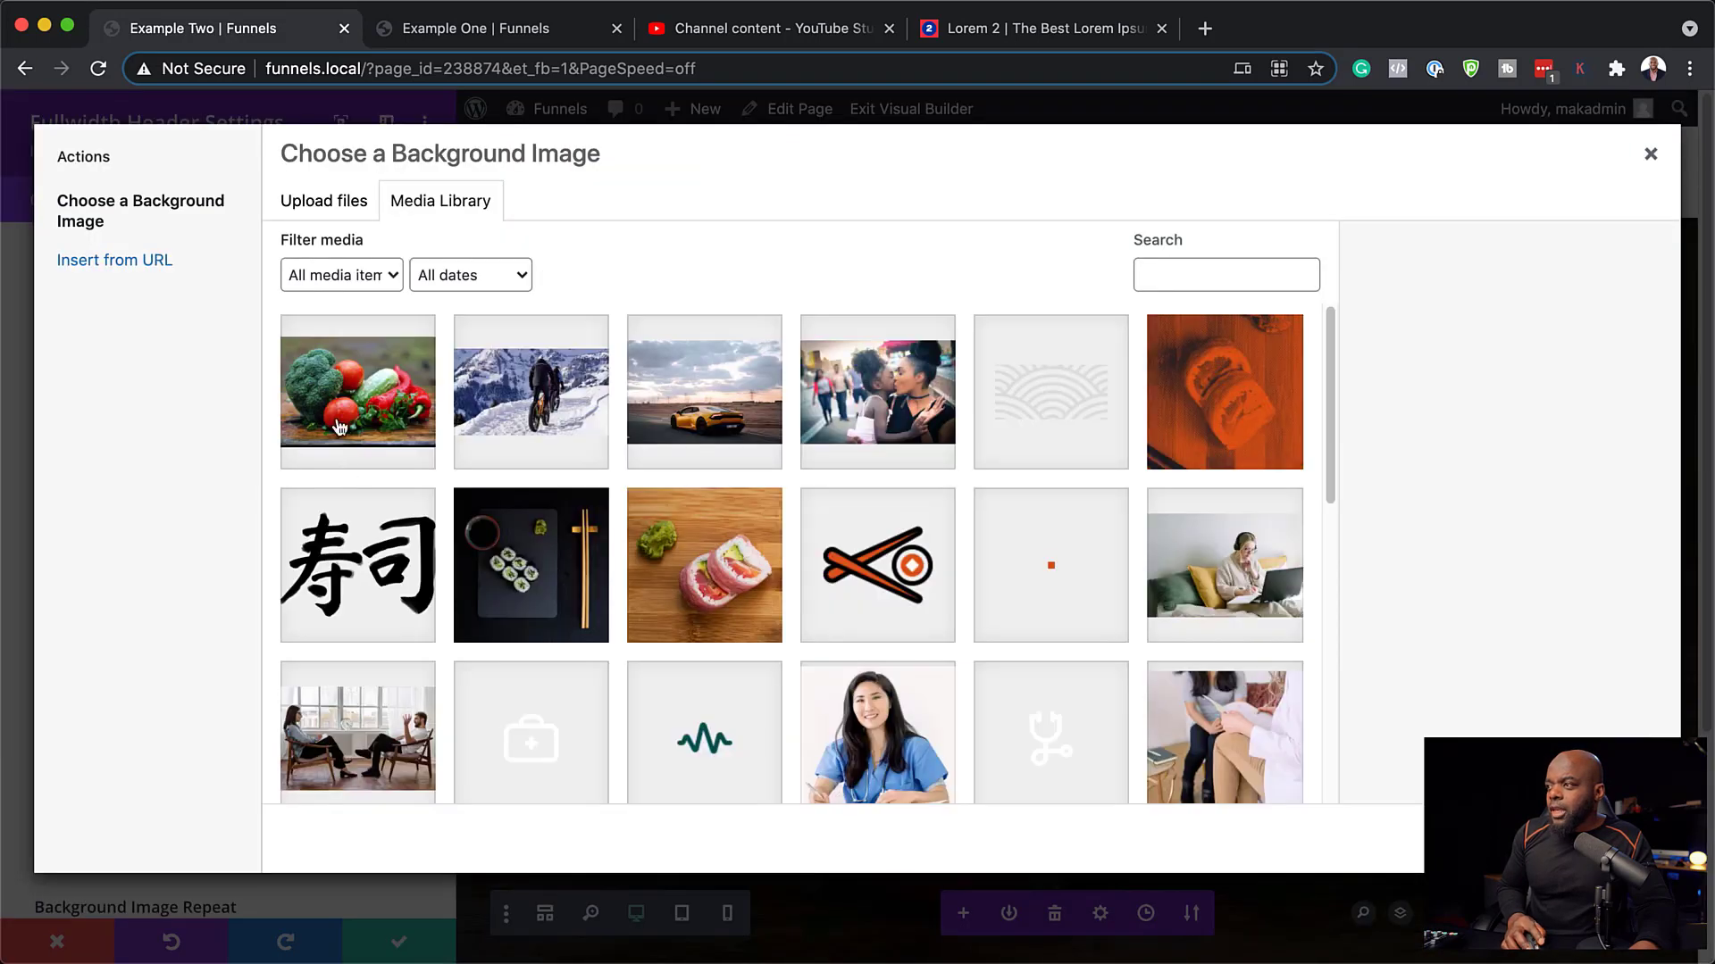
pyautogui.click(553, 417)
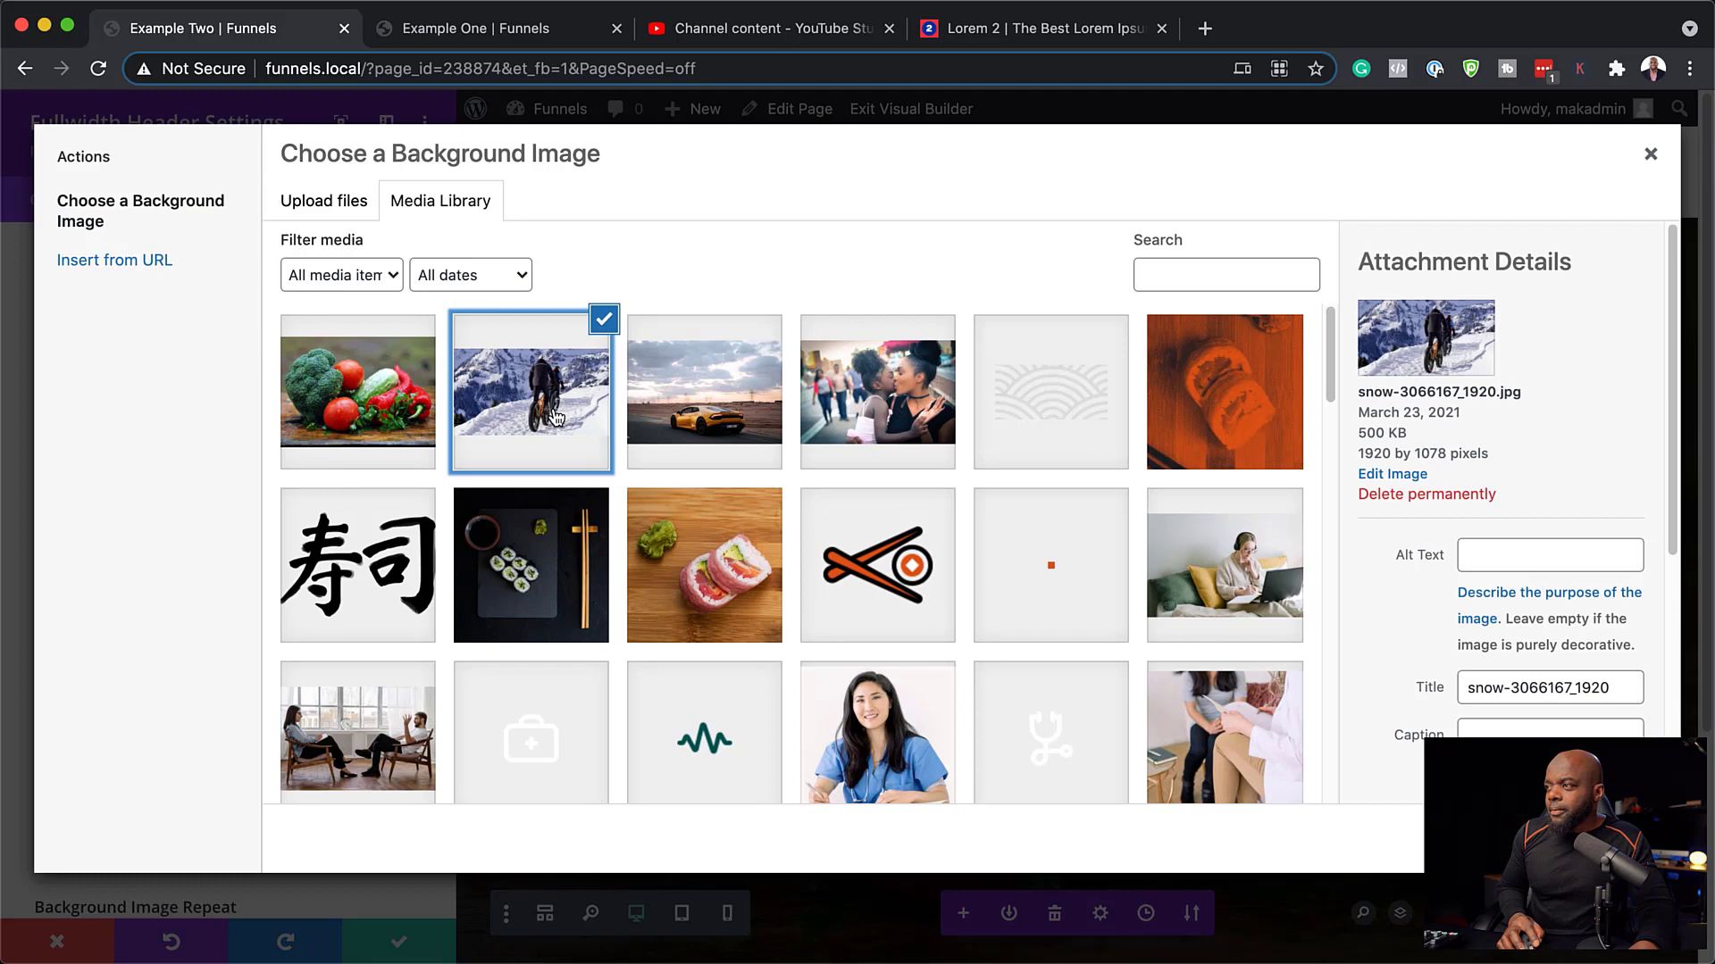
pyautogui.click(1599, 838)
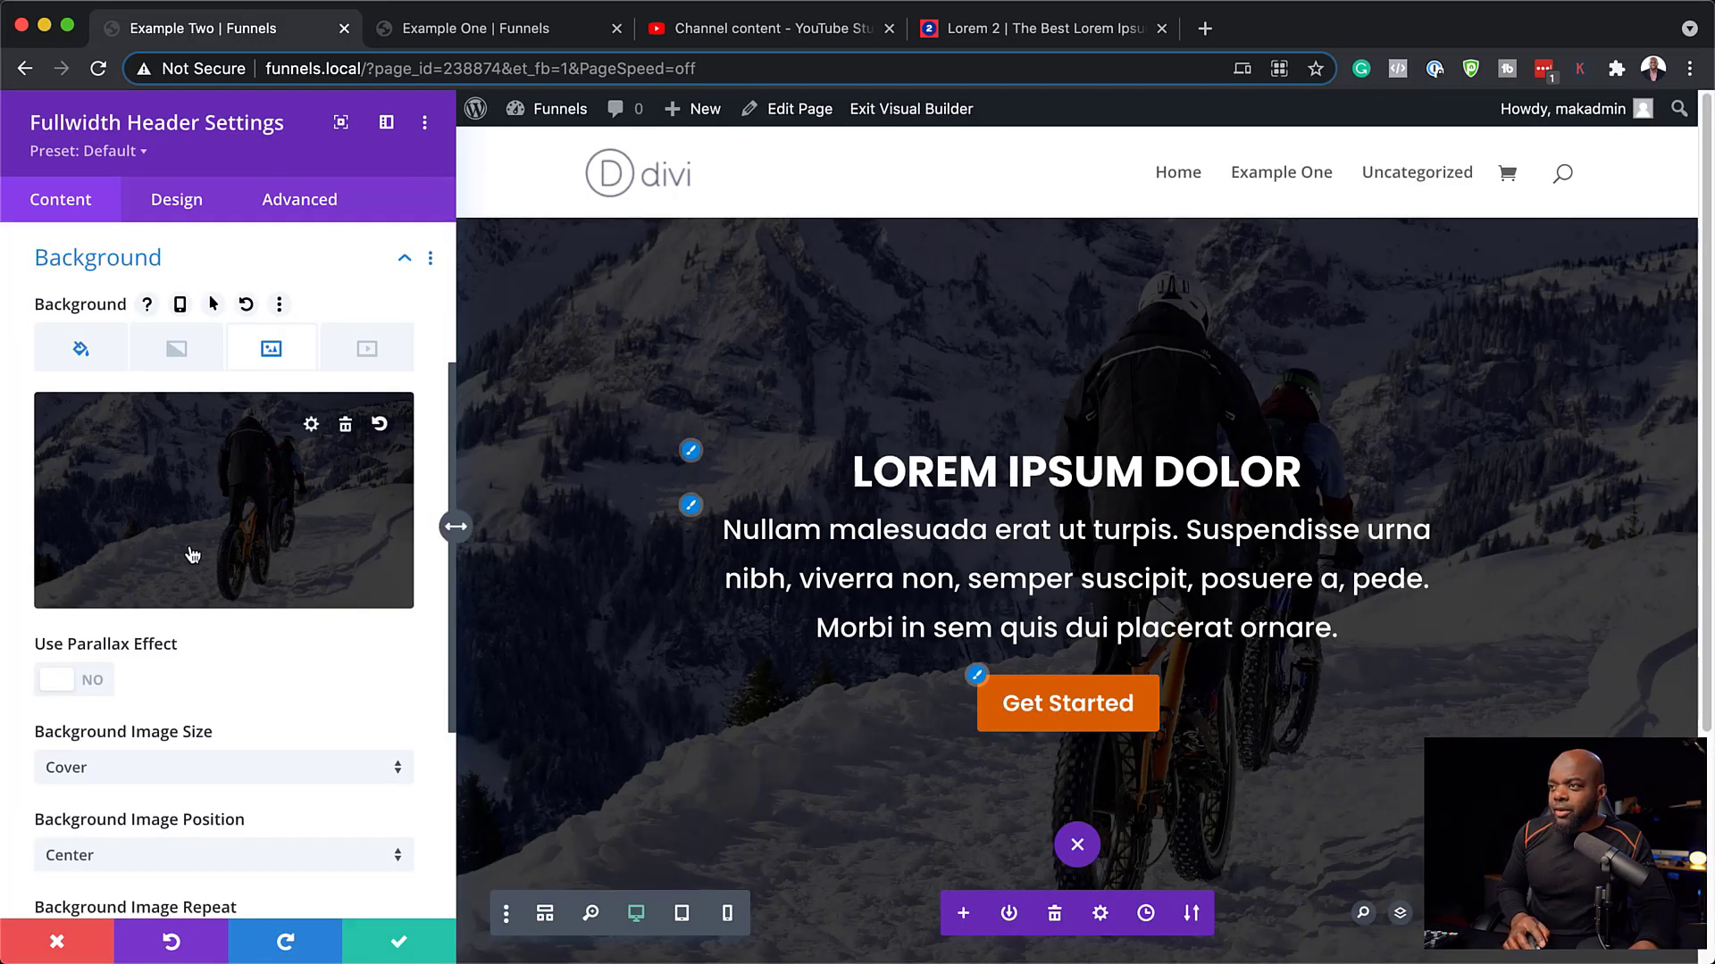
pyautogui.click(82, 352)
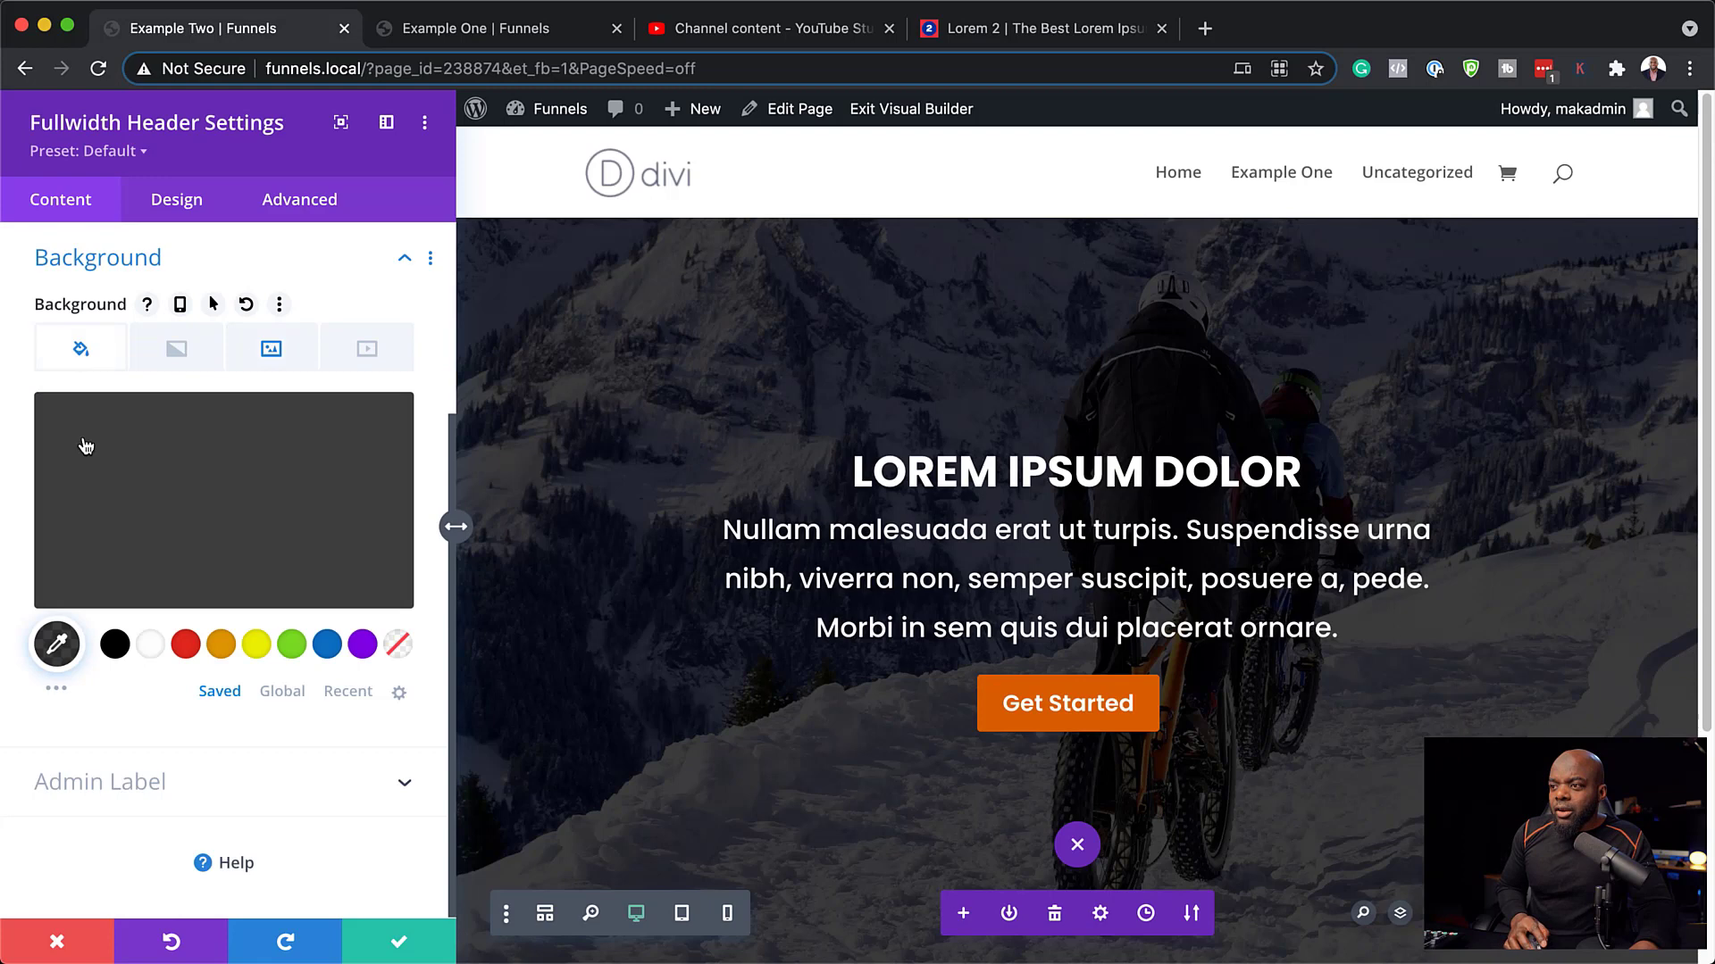
pyautogui.click(152, 648)
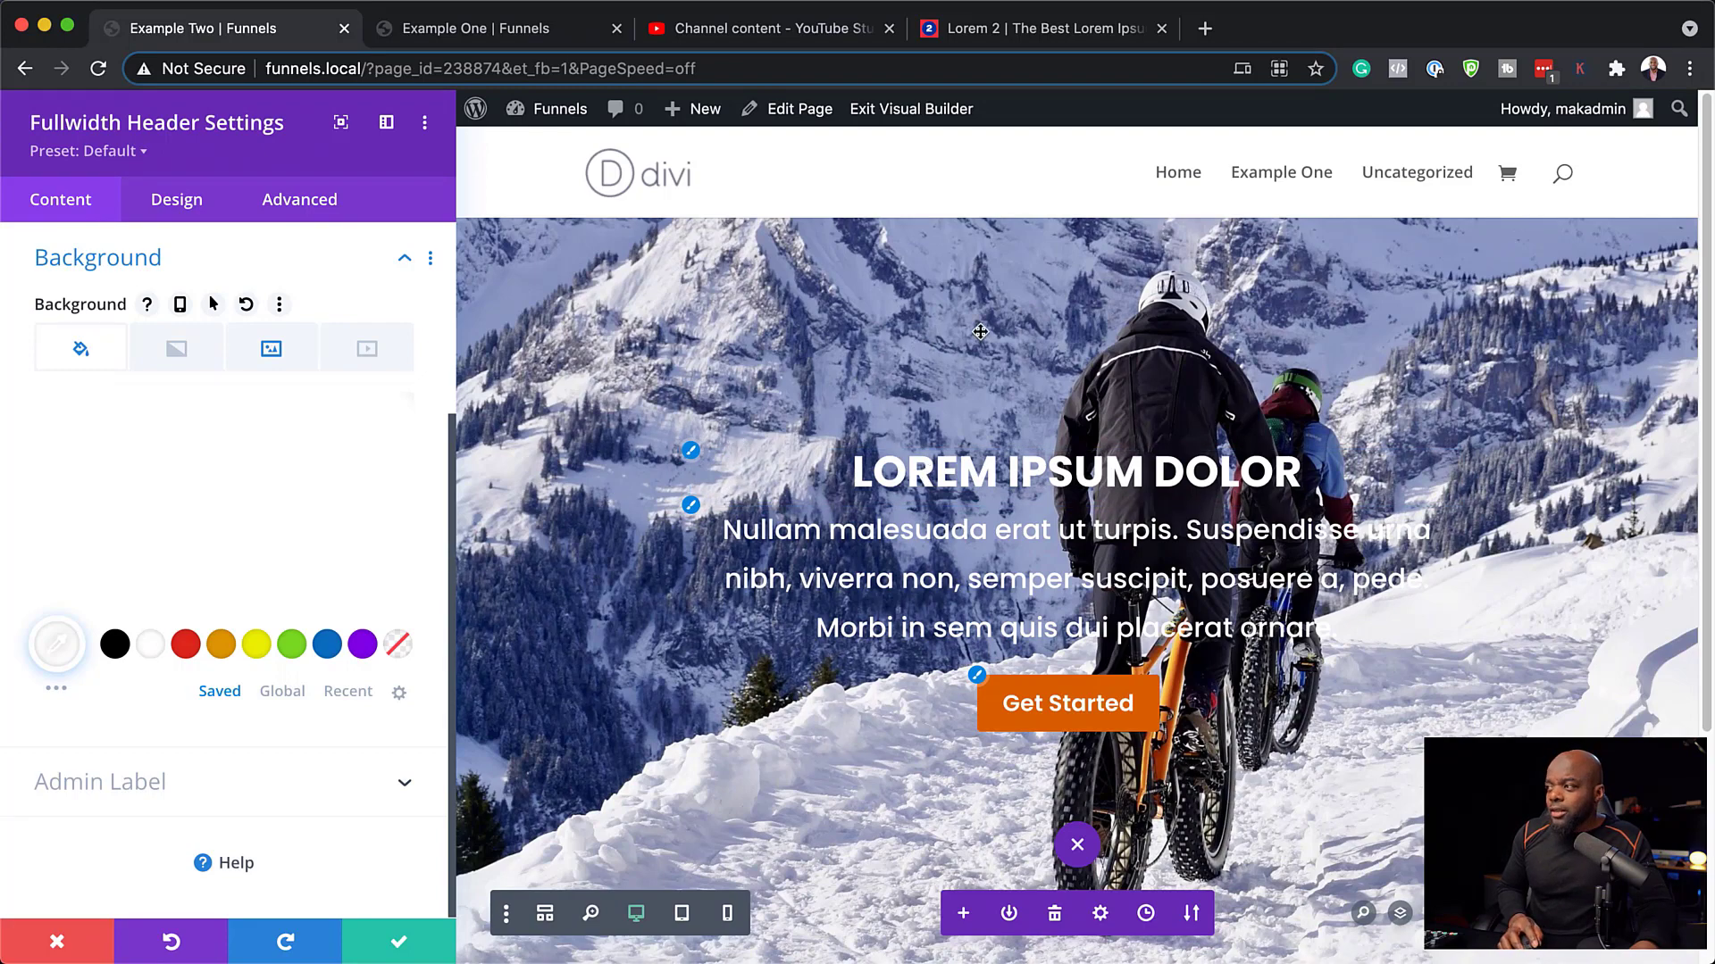
# Set the header's title text and body text colors to black (#000000).
pyautogui.click(692, 453)
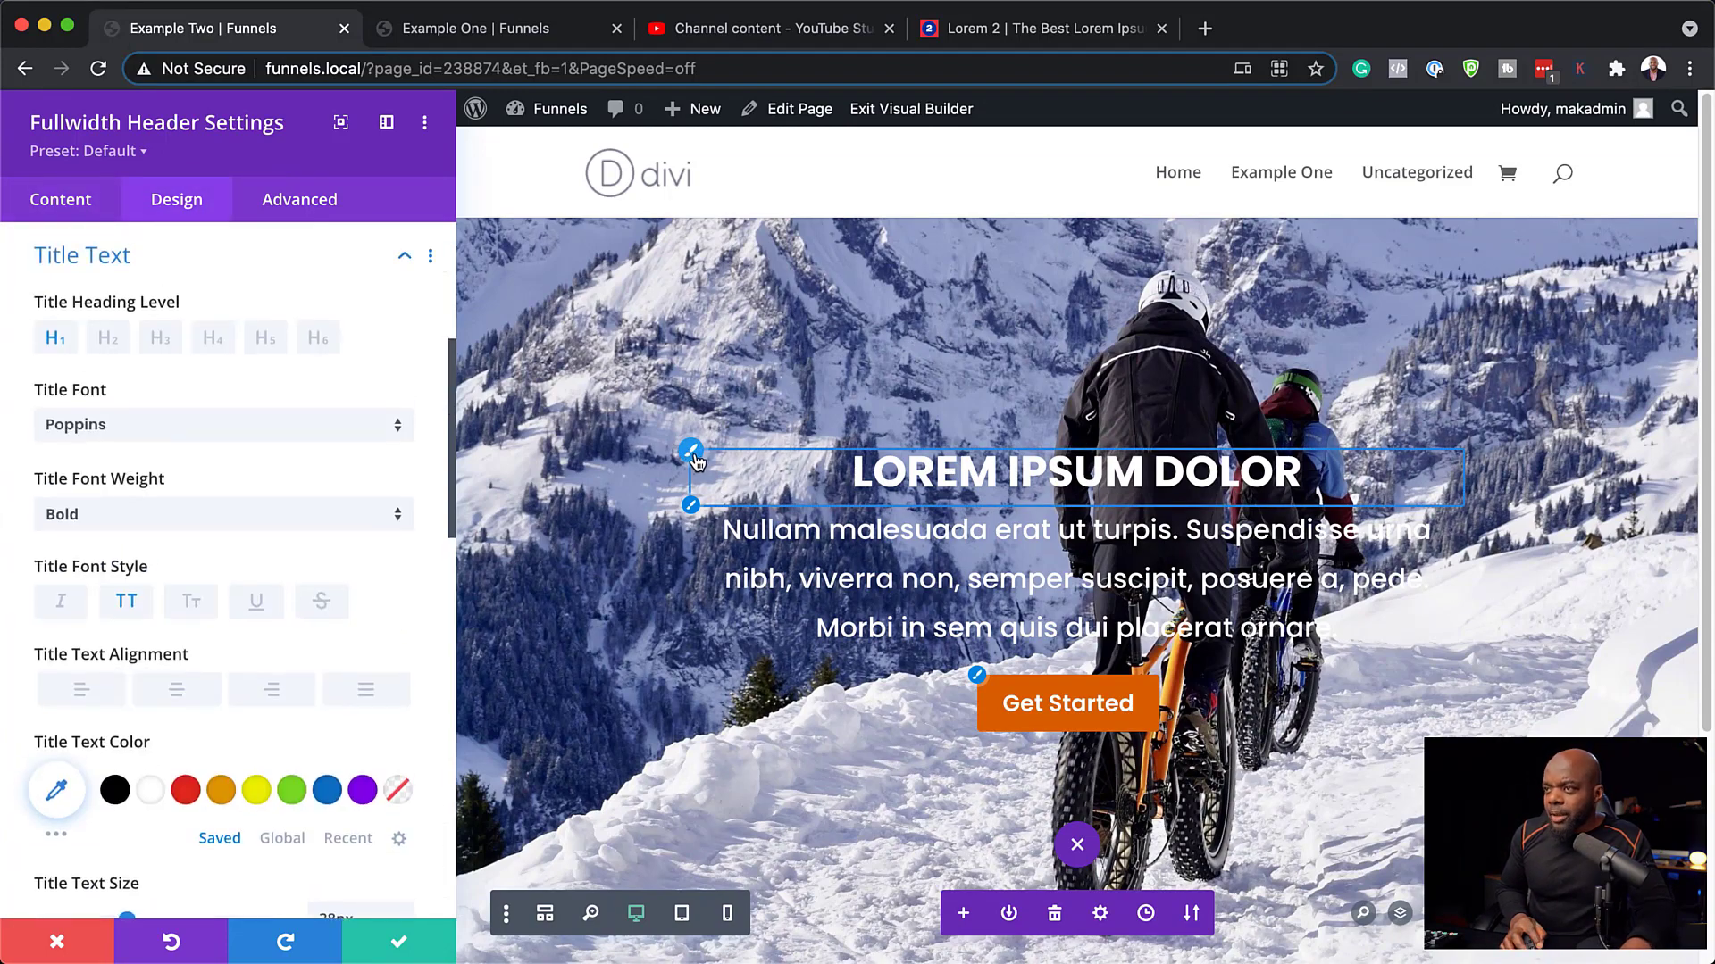
pyautogui.scroll(-1, 272, 658)
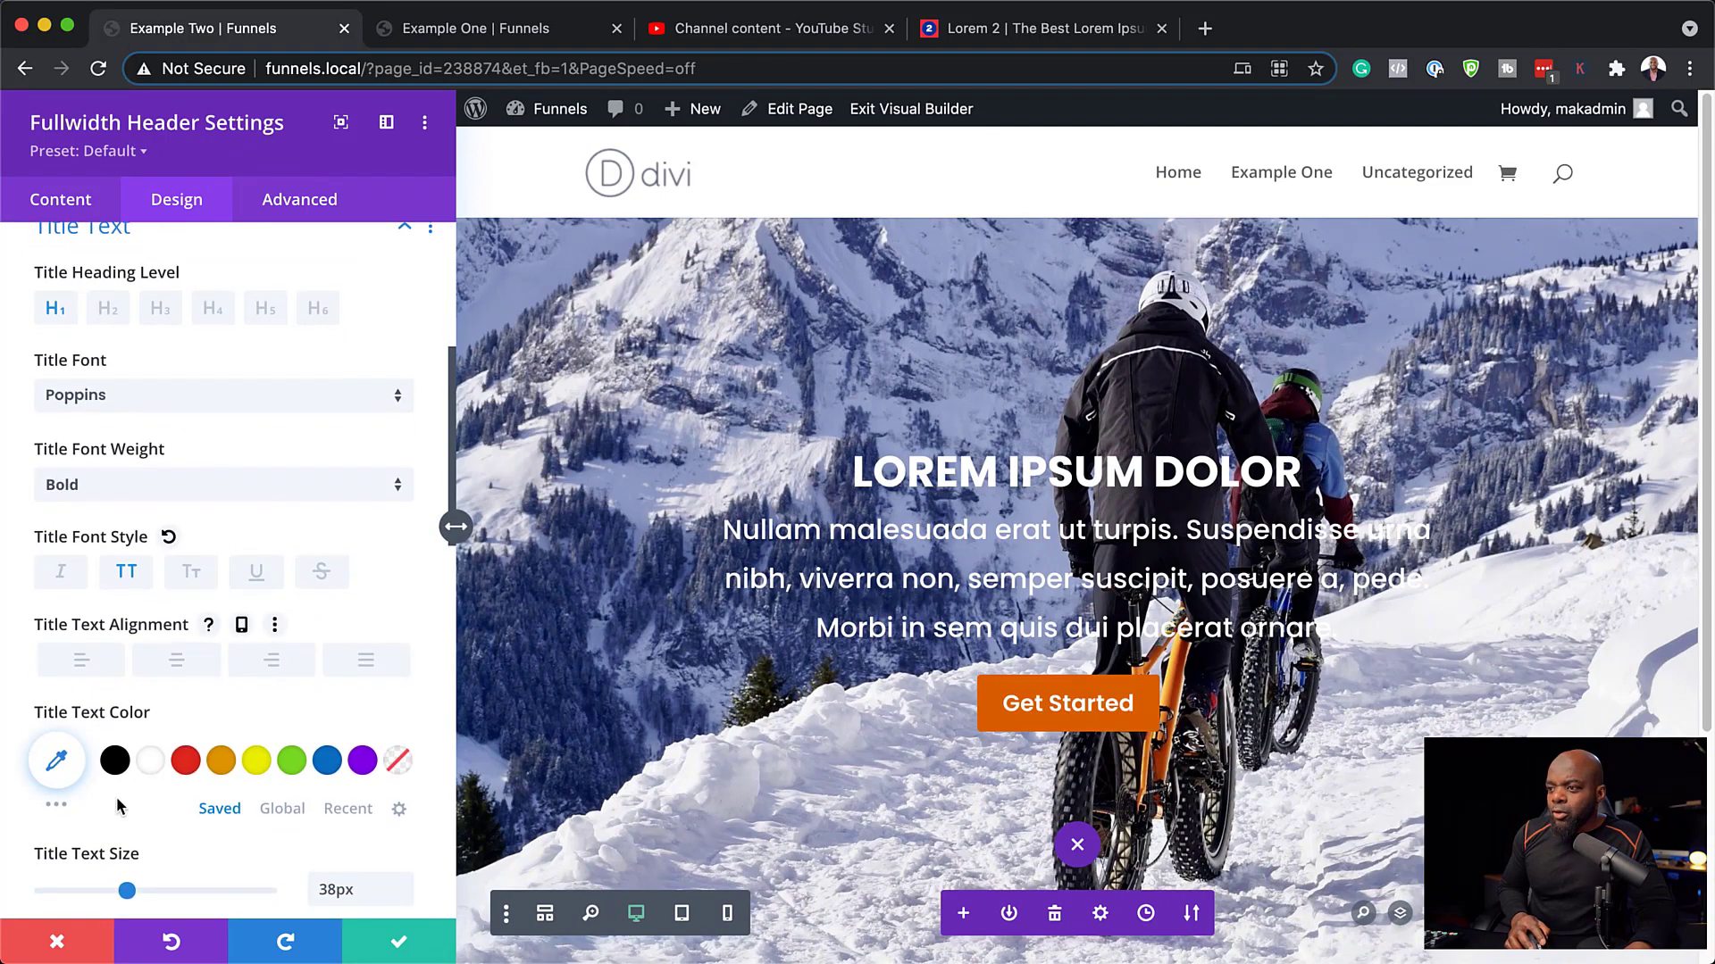
pyautogui.click(116, 762)
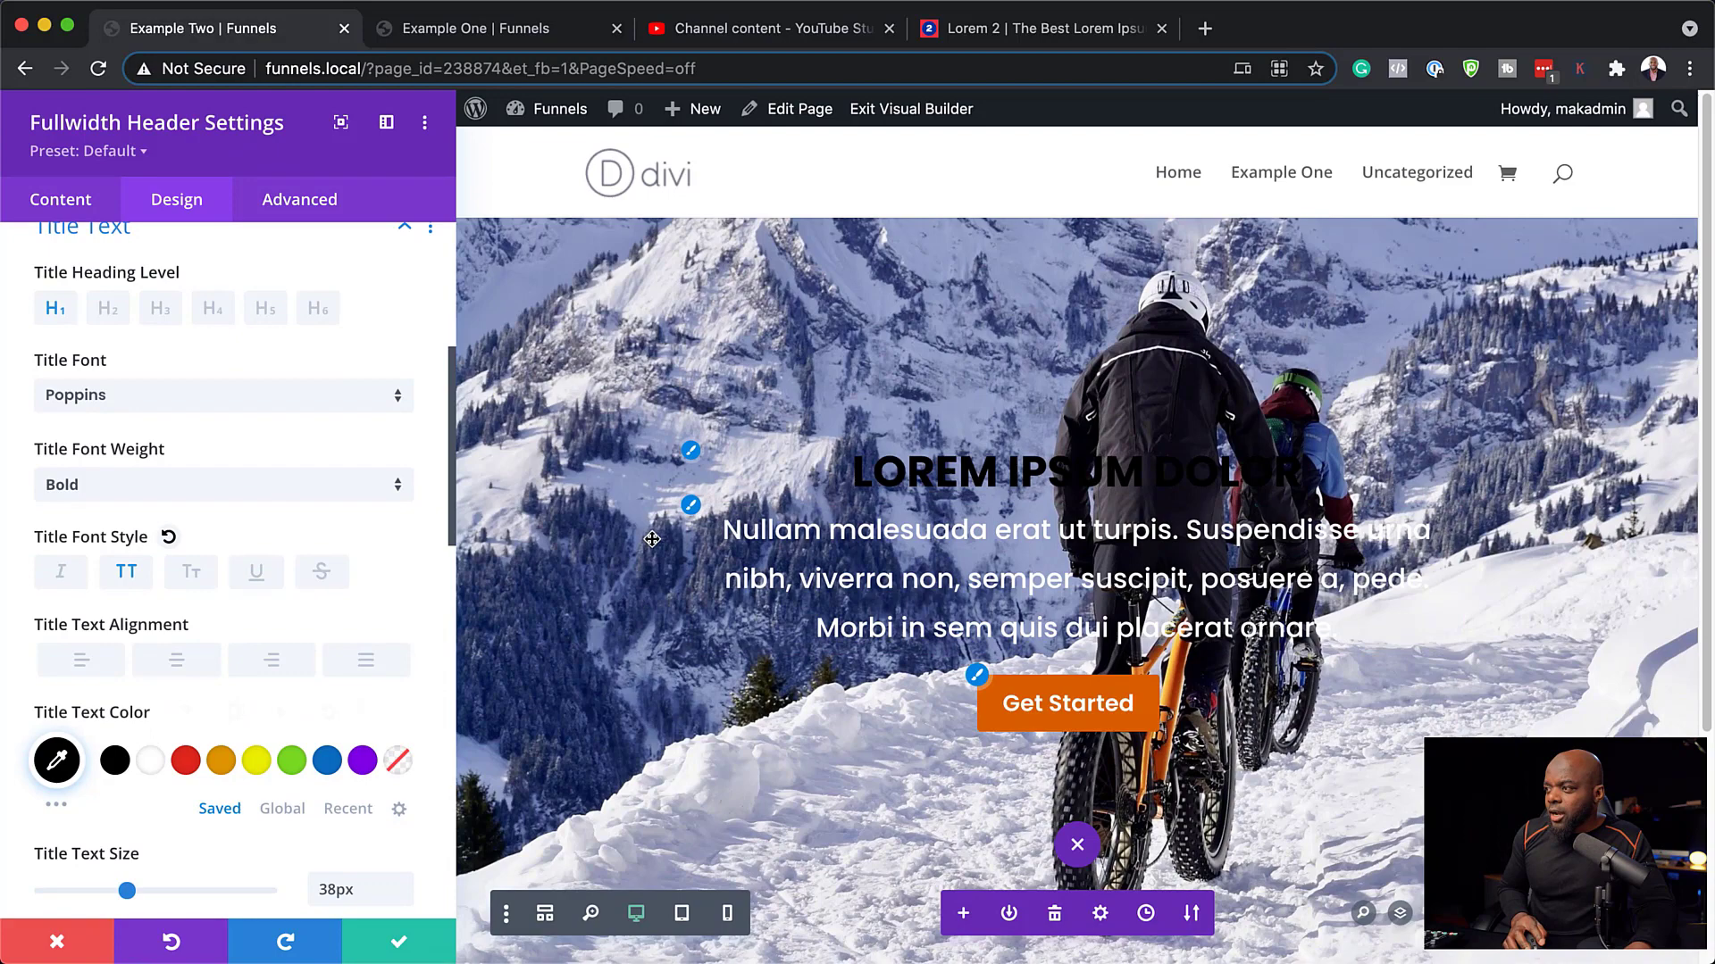
pyautogui.click(692, 507)
pyautogui.click(115, 774)
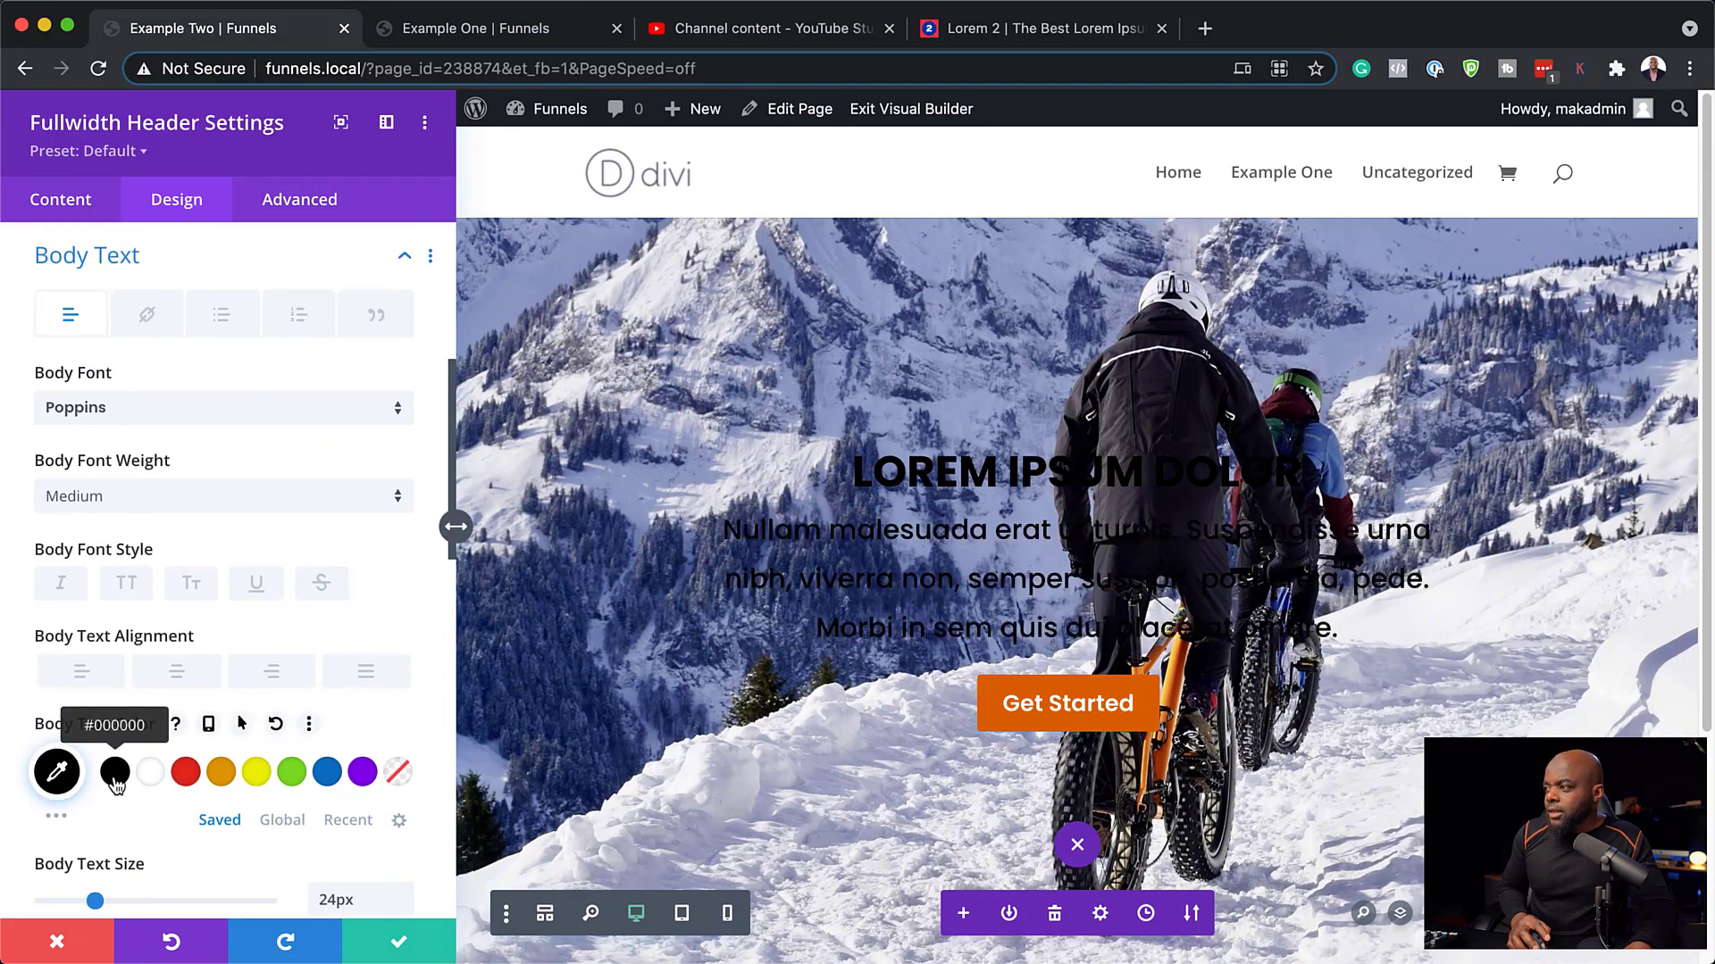
# Change the header's background image blend mode to Lighten.
pyautogui.click(68, 212)
pyautogui.click(148, 513)
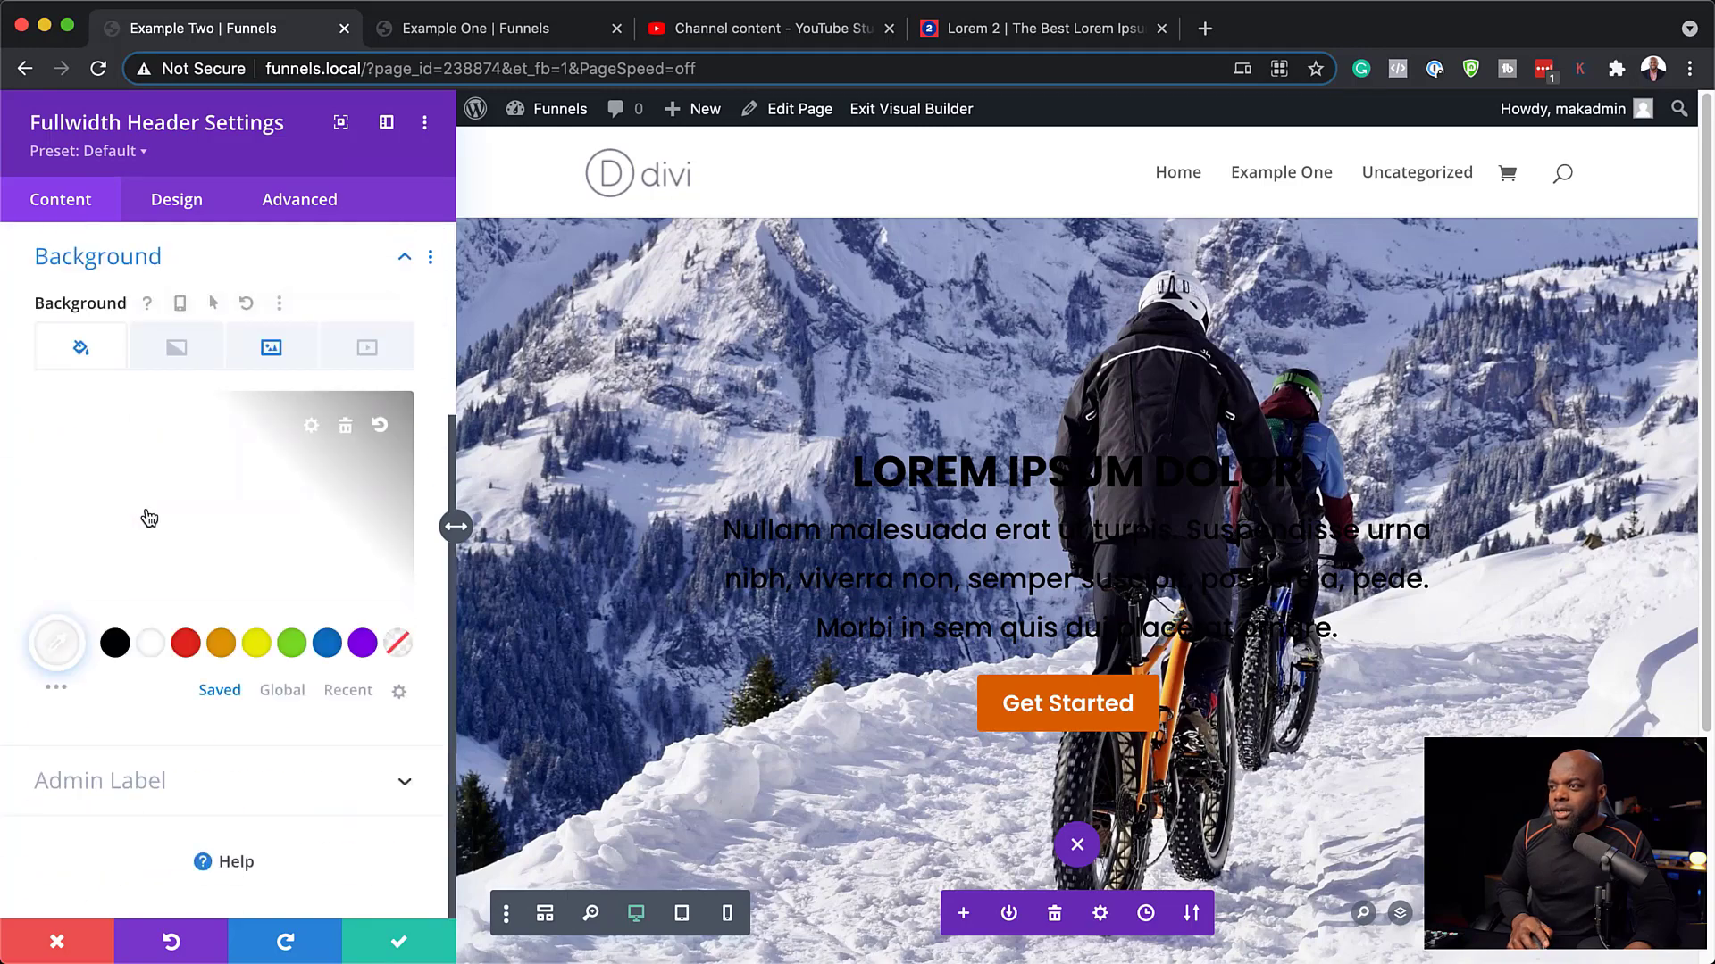
pyautogui.click(273, 354)
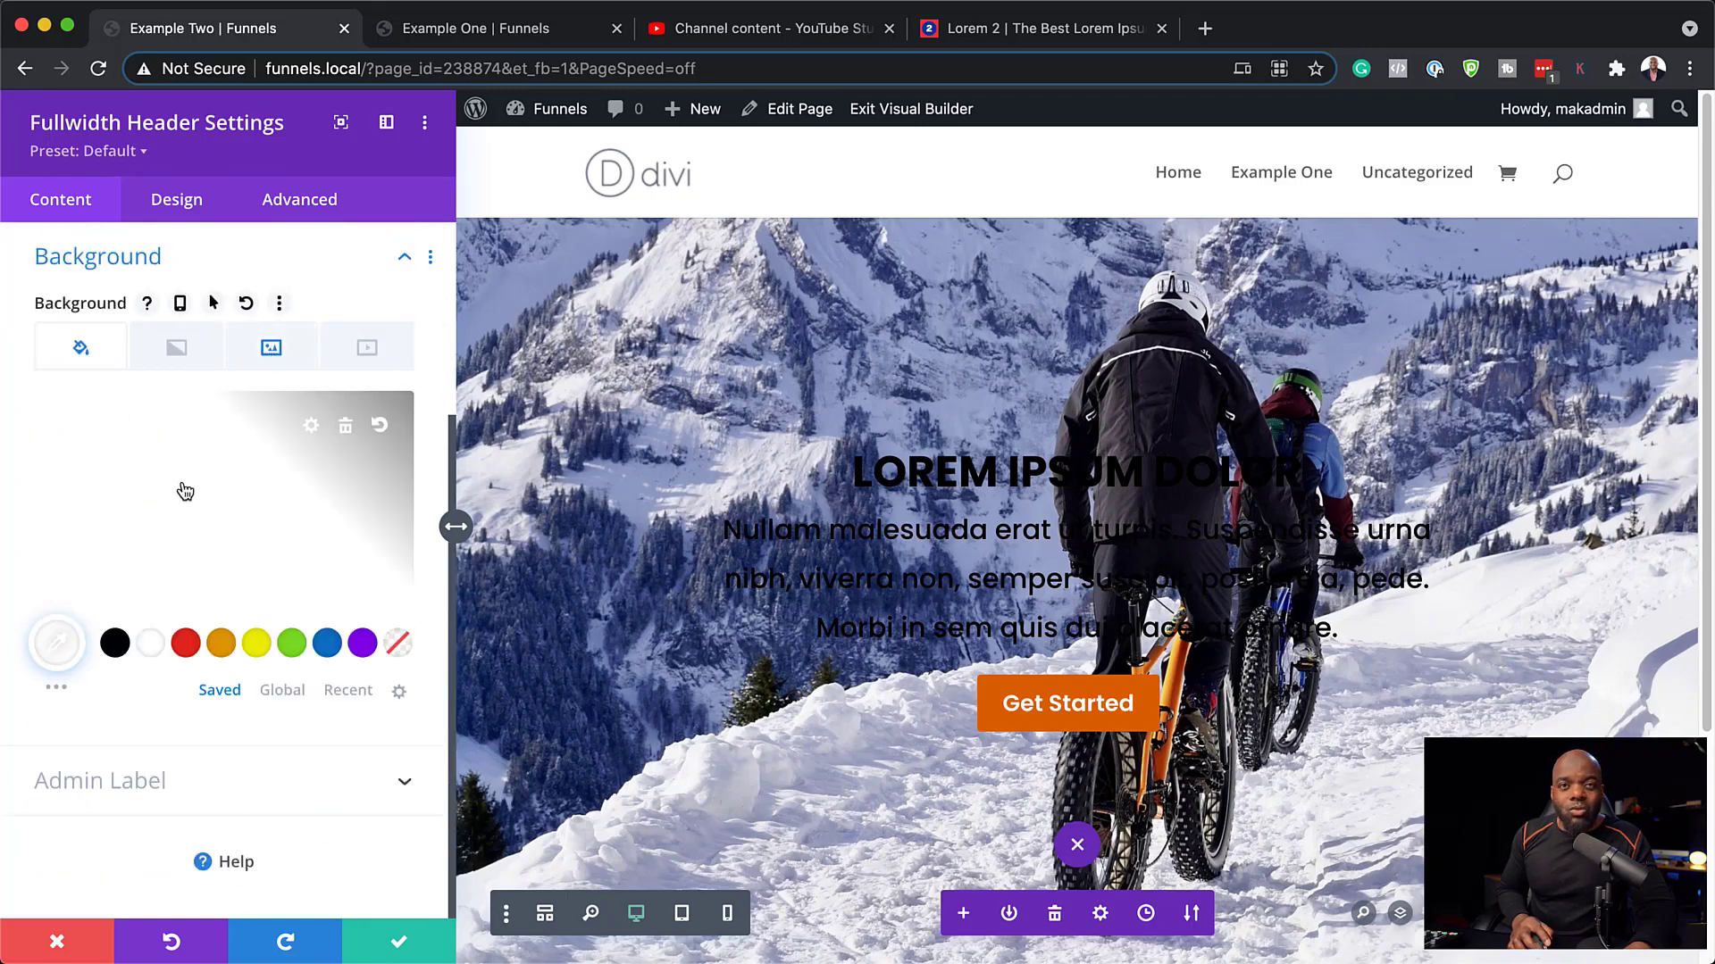
pyautogui.click(286, 348)
pyautogui.scroll(-3, 323, 561)
pyautogui.scroll(-2, 324, 561)
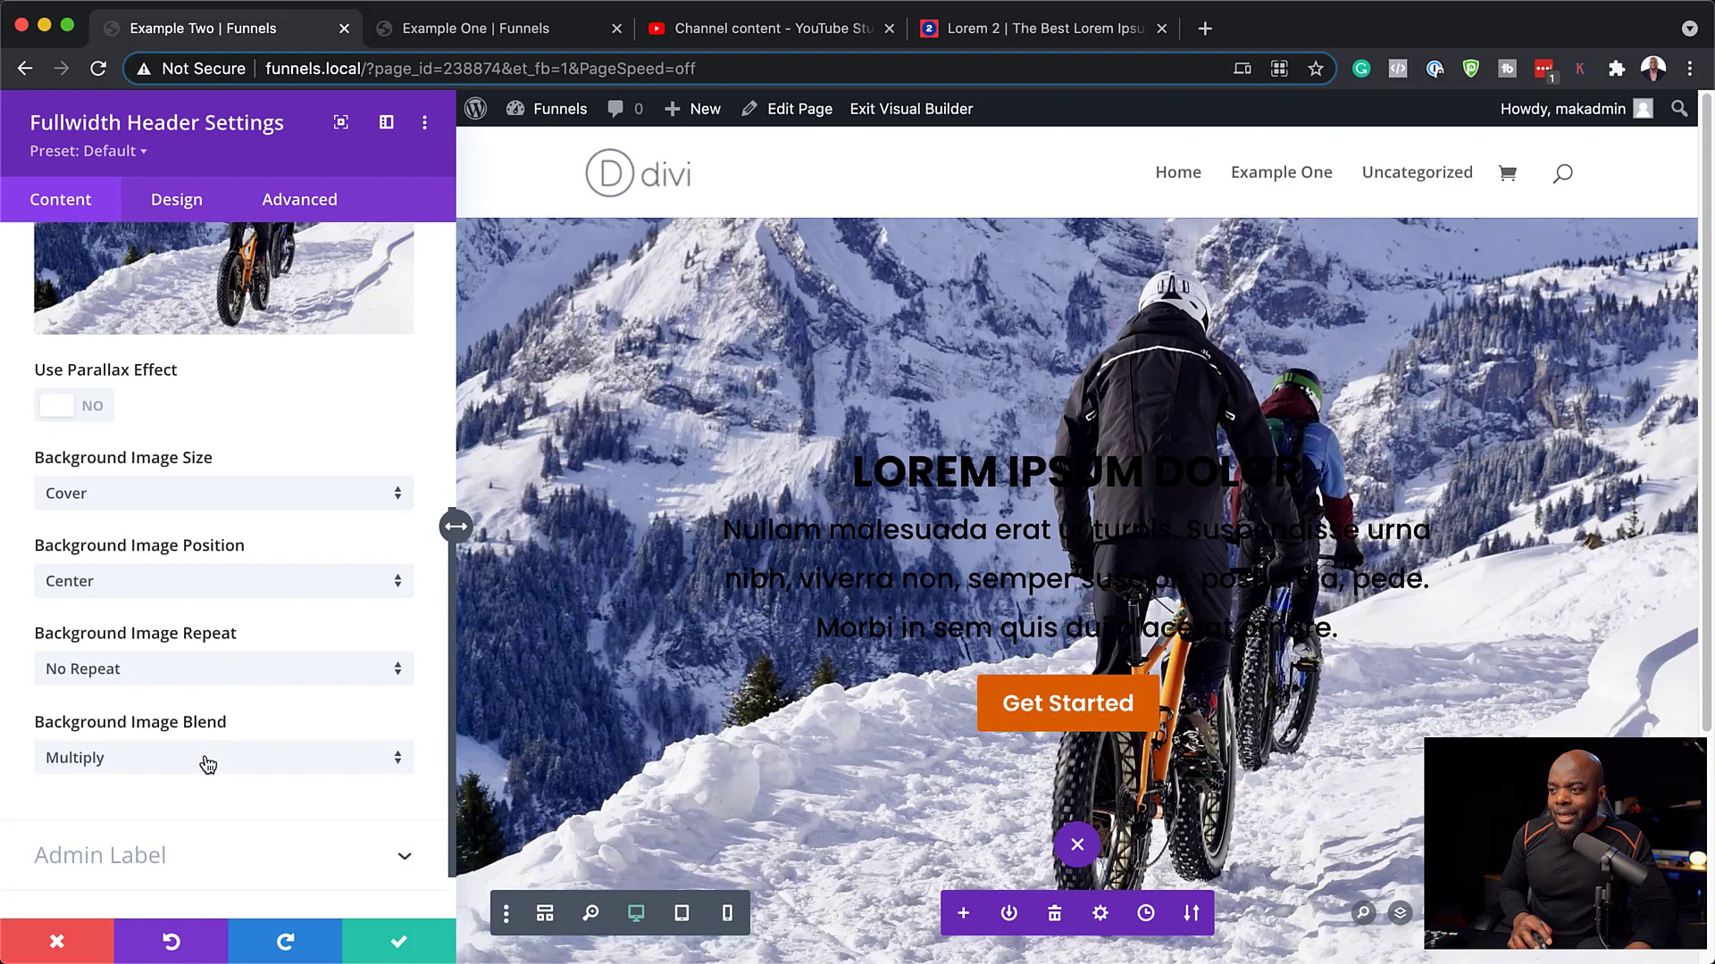
pyautogui.click(206, 769)
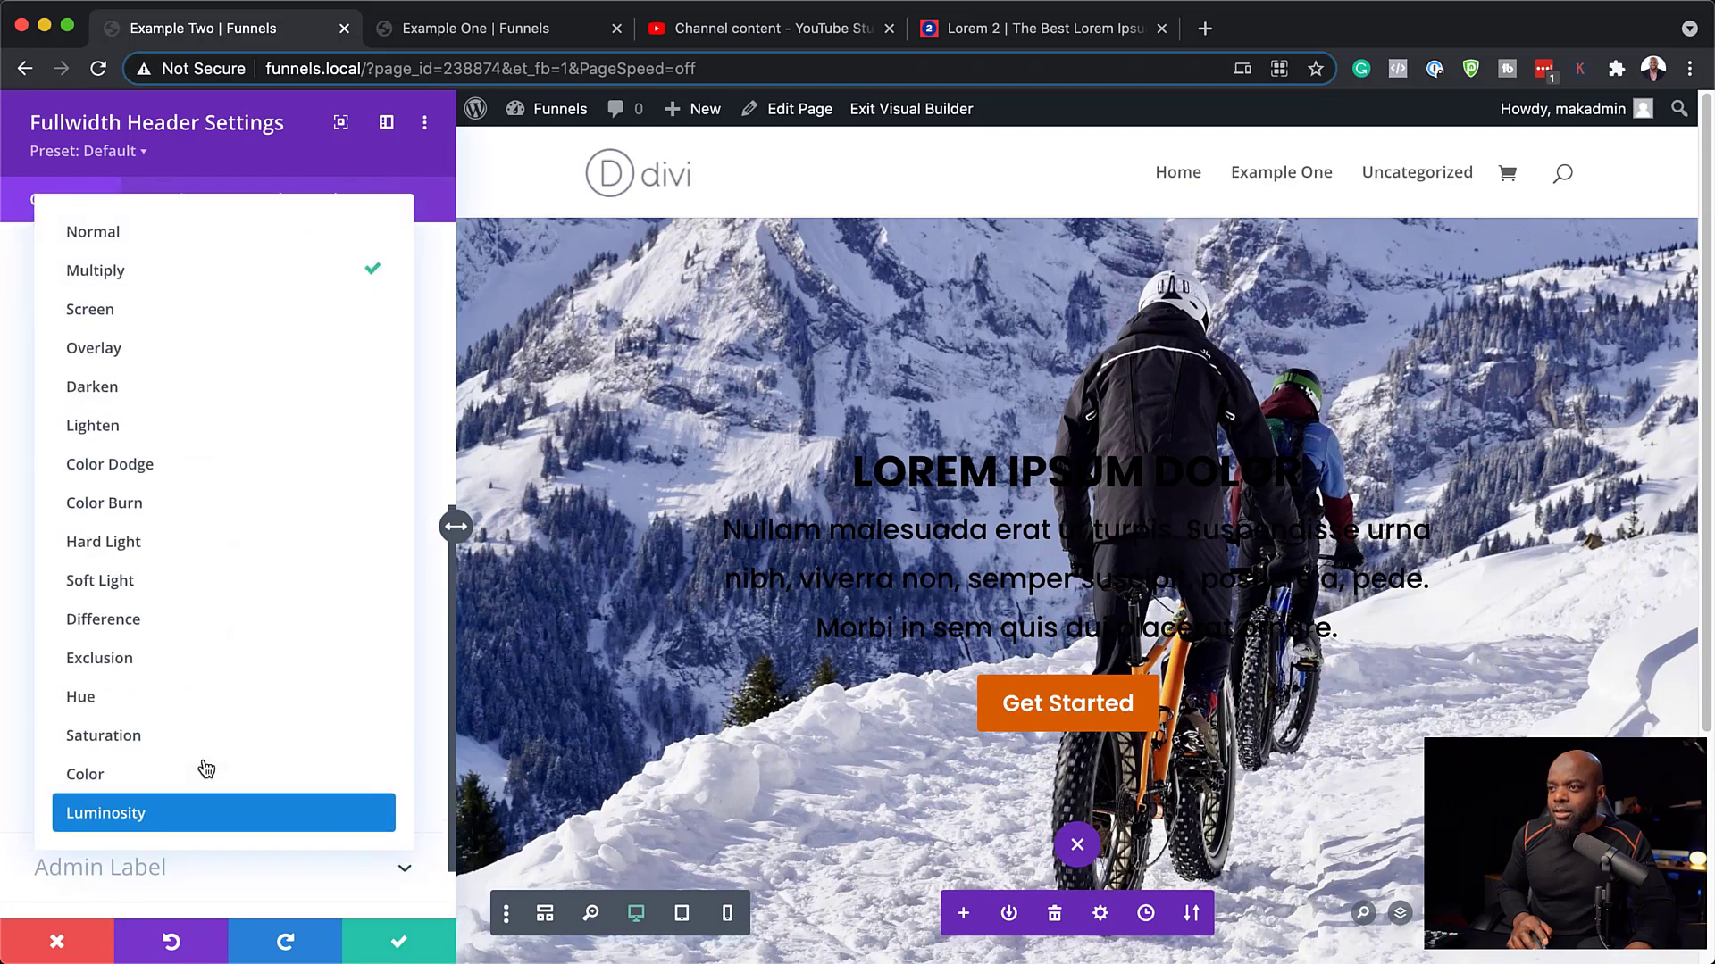
pyautogui.click(189, 427)
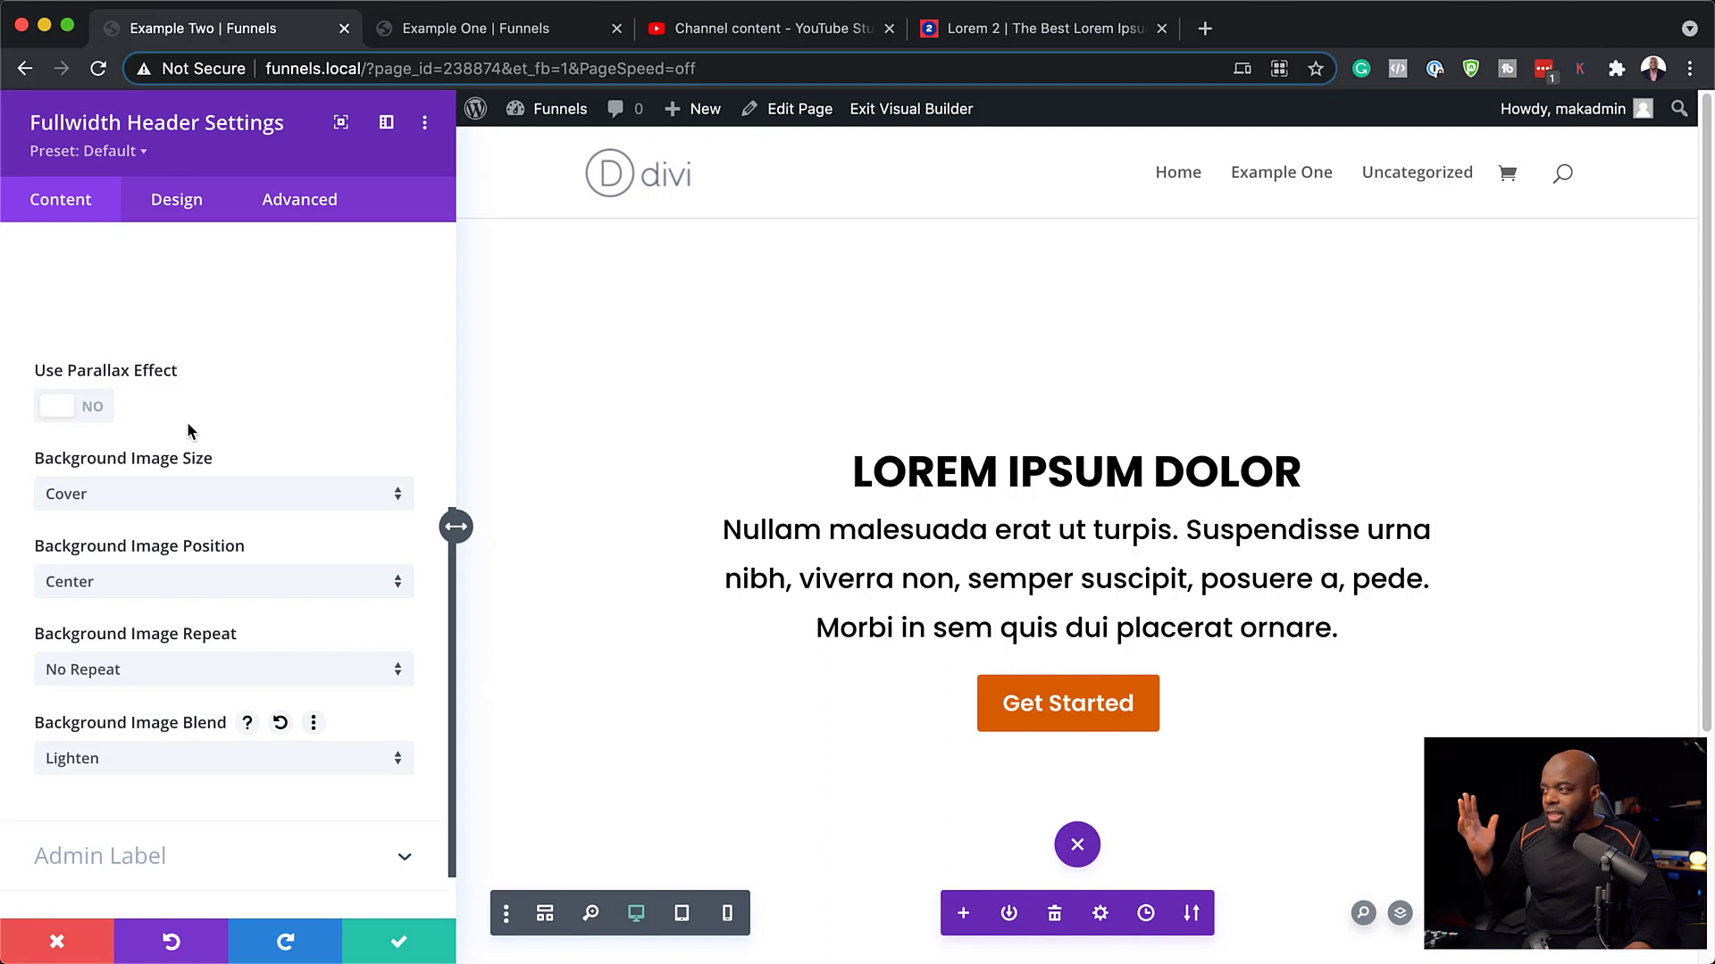
pyautogui.scroll(5, 229, 394)
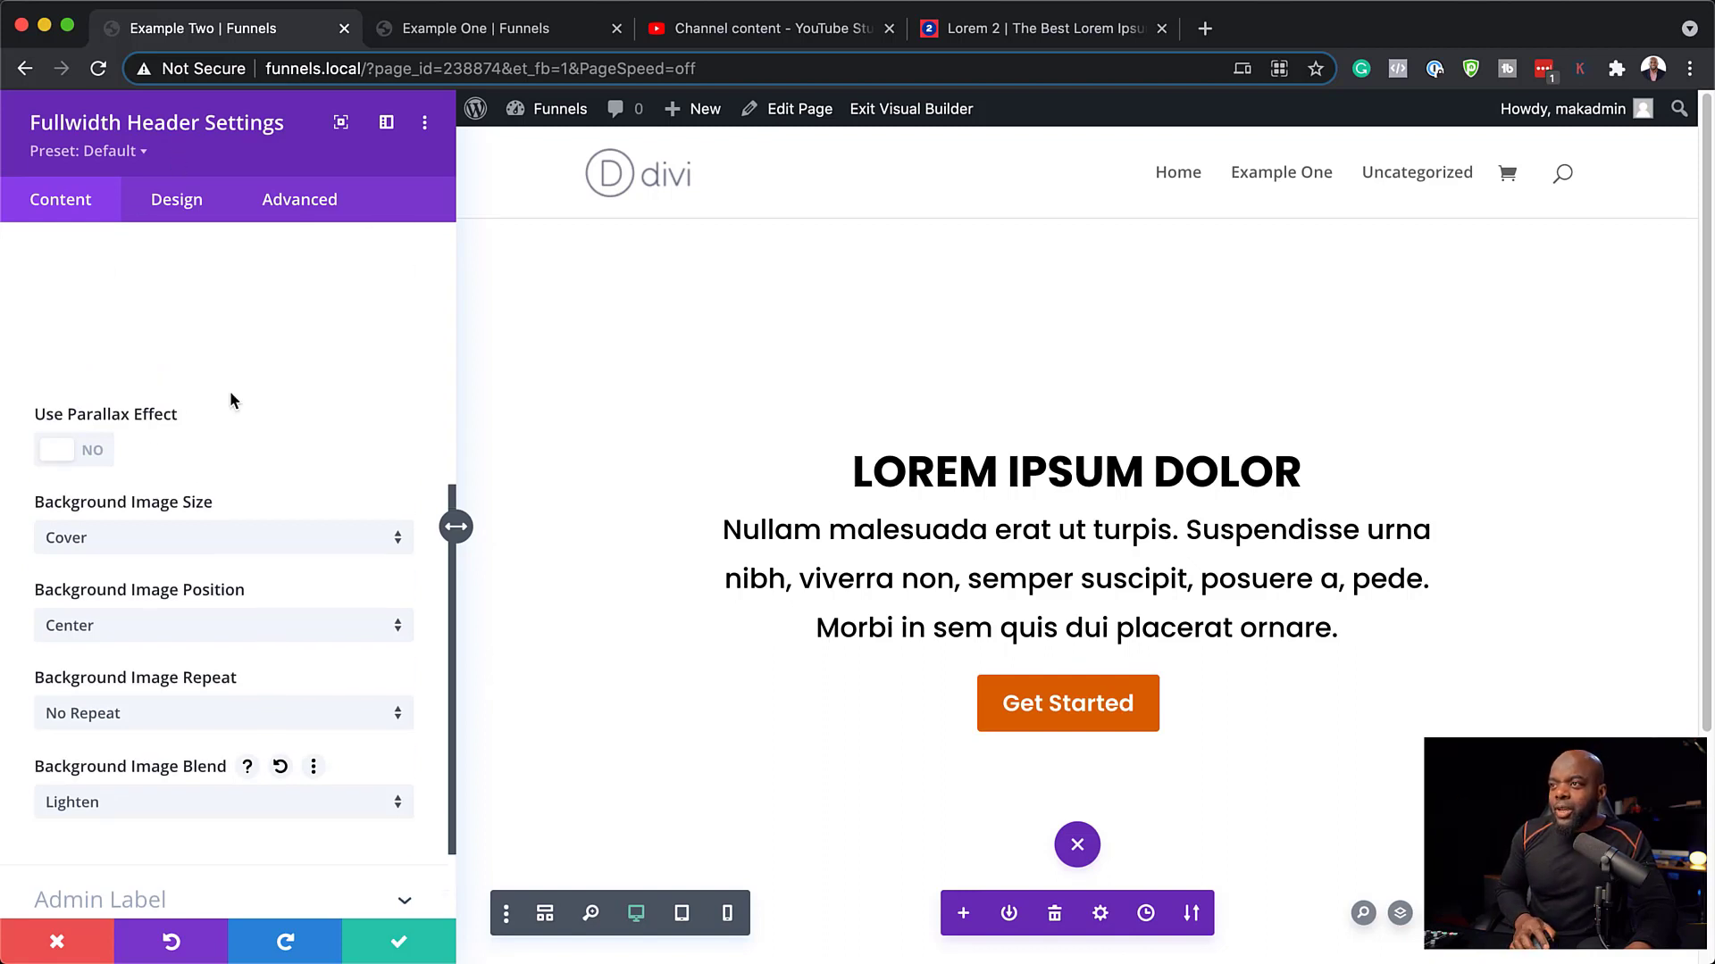
# Lower the opacity of the header's white background color to 0.77 and check the blended image across the section.
pyautogui.click(75, 416)
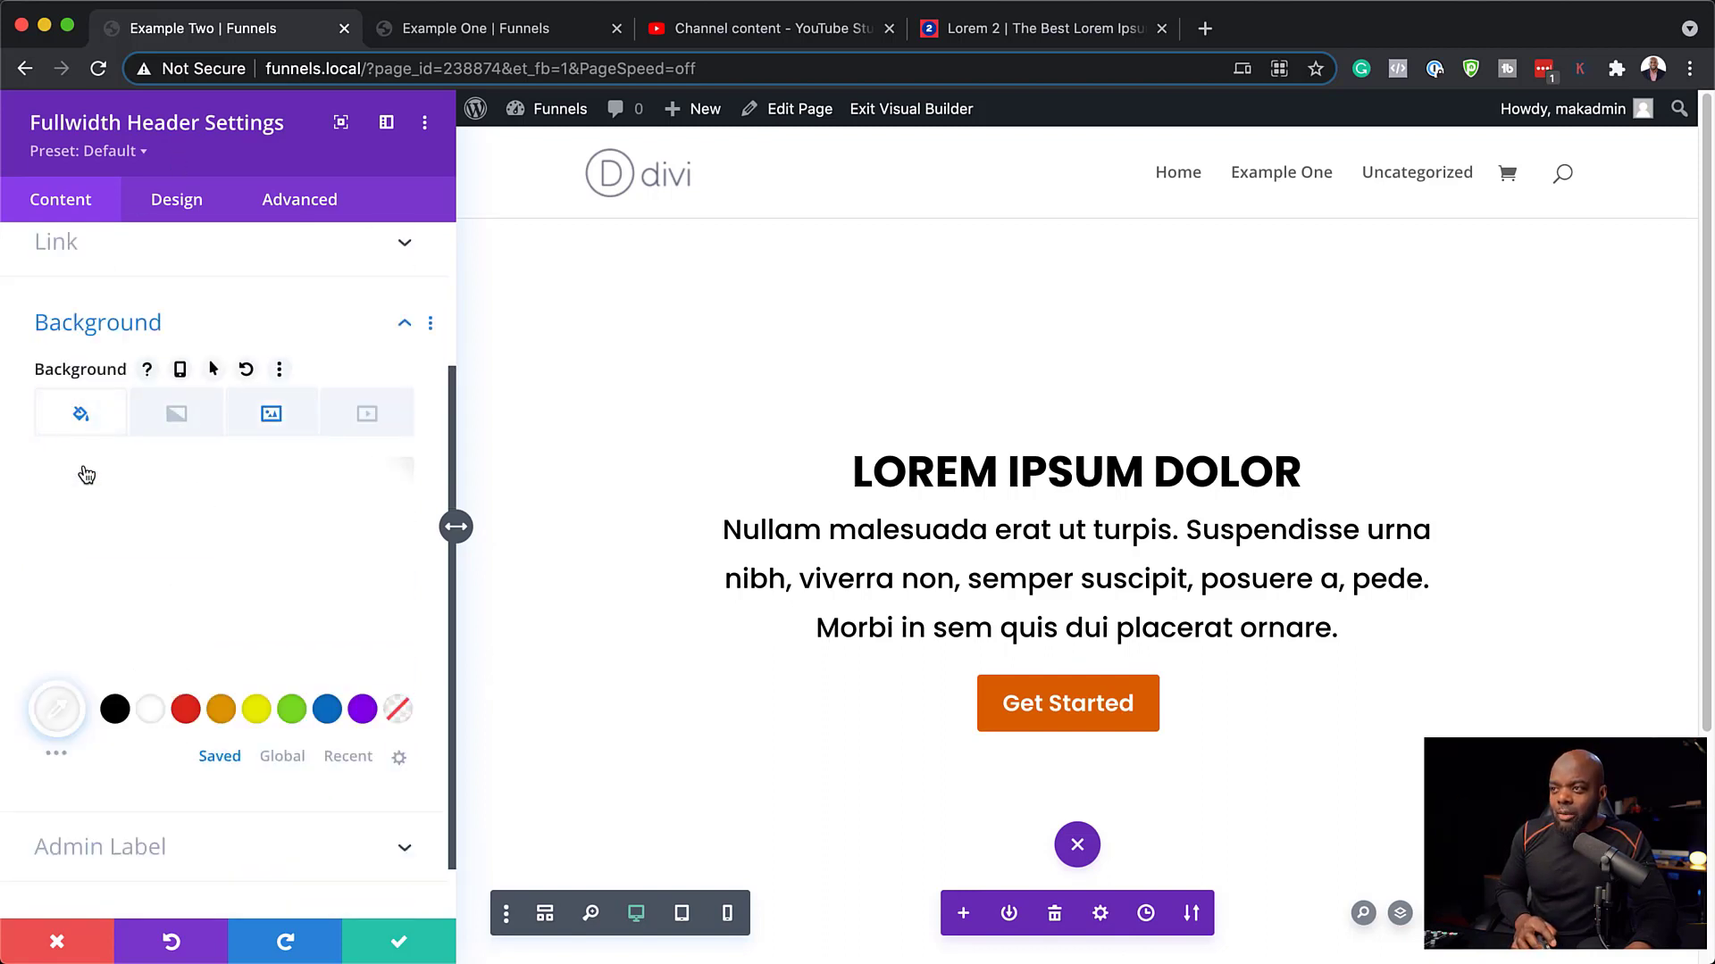
pyautogui.click(214, 580)
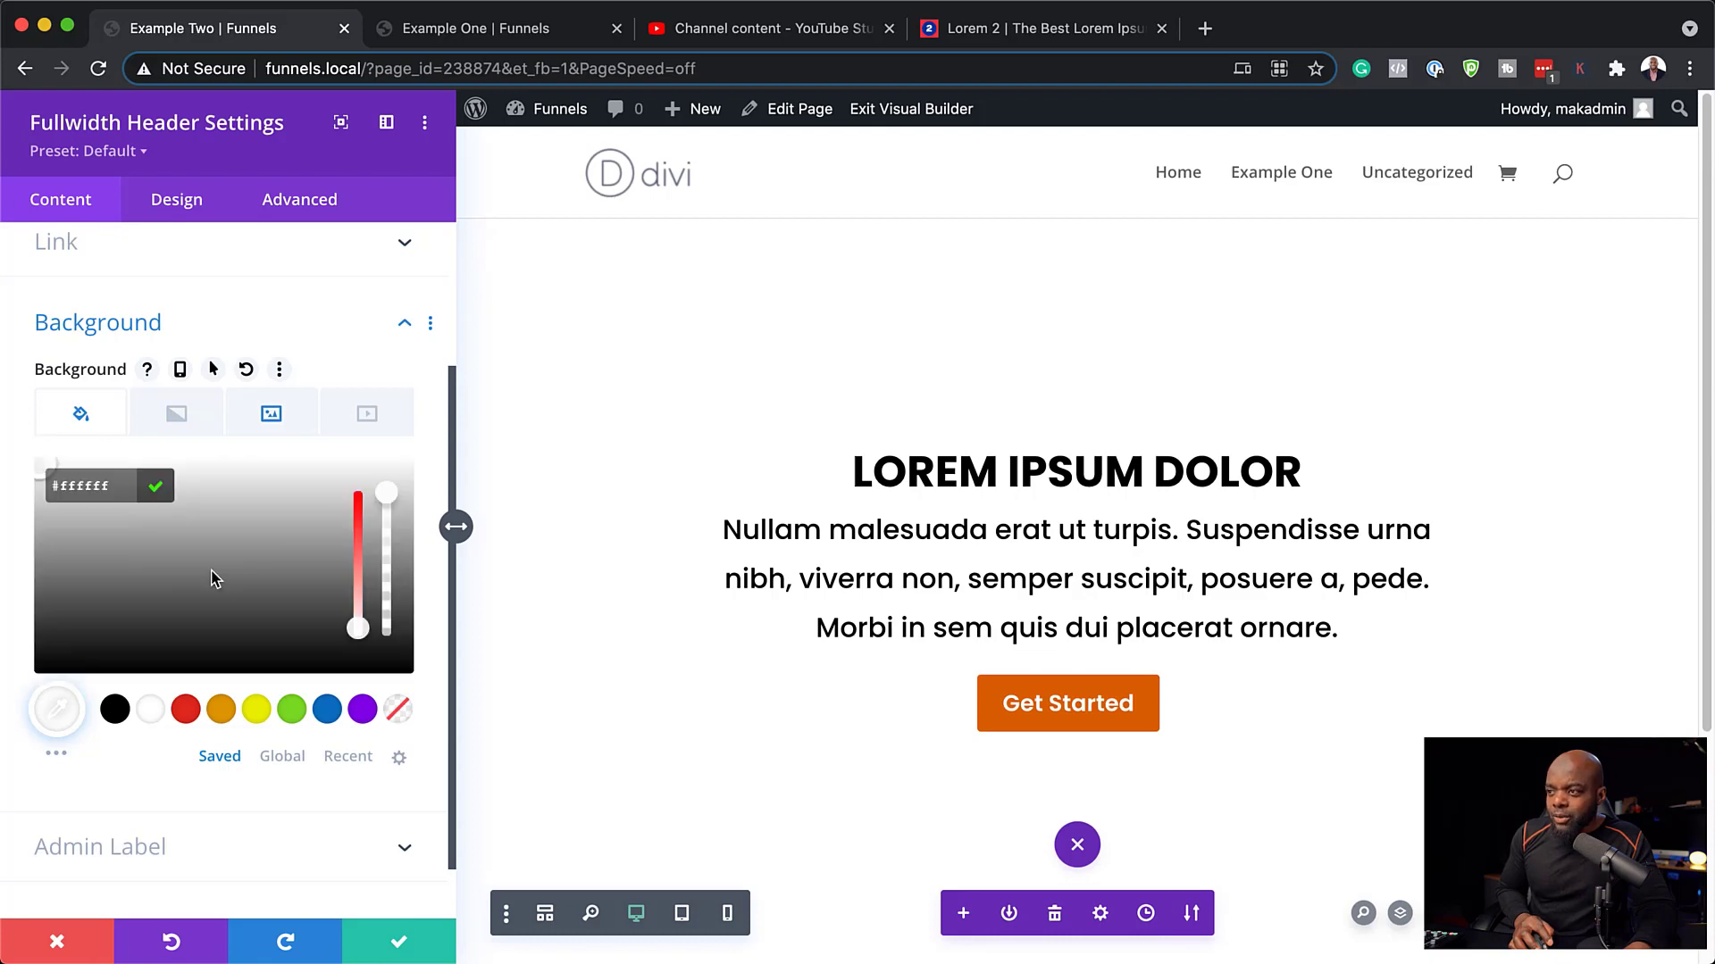
pyautogui.moveTo(390, 504); pyautogui.dragTo(391, 542)
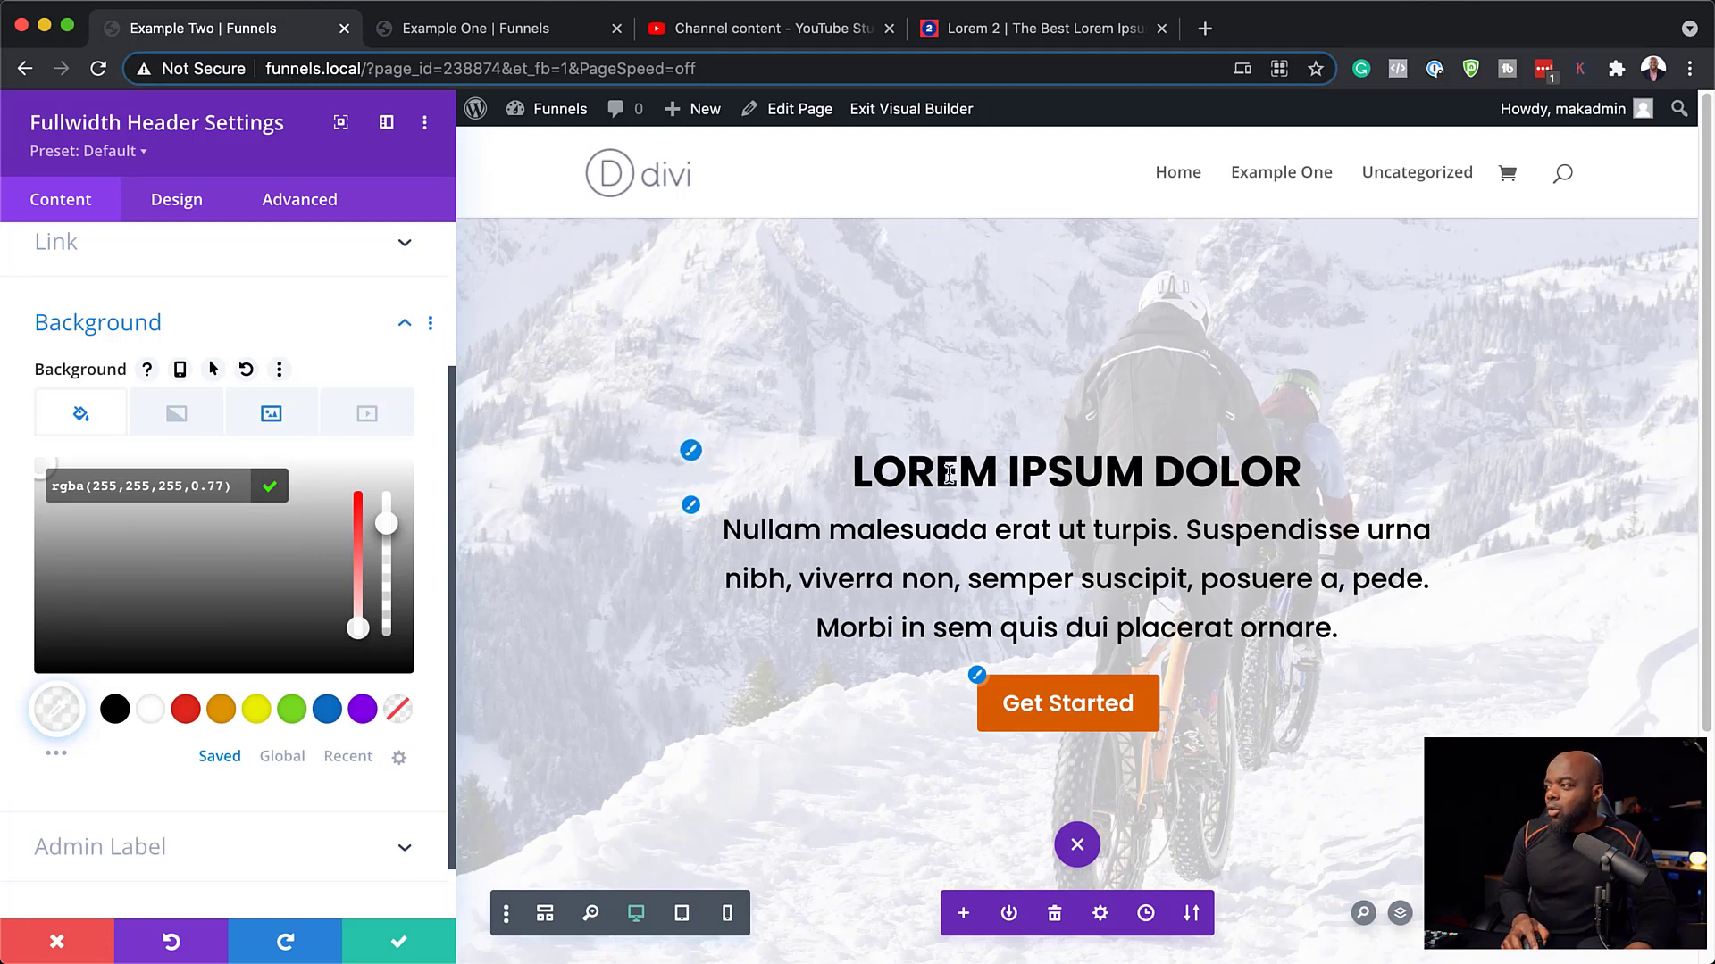
pyautogui.scroll(-4, 948, 474)
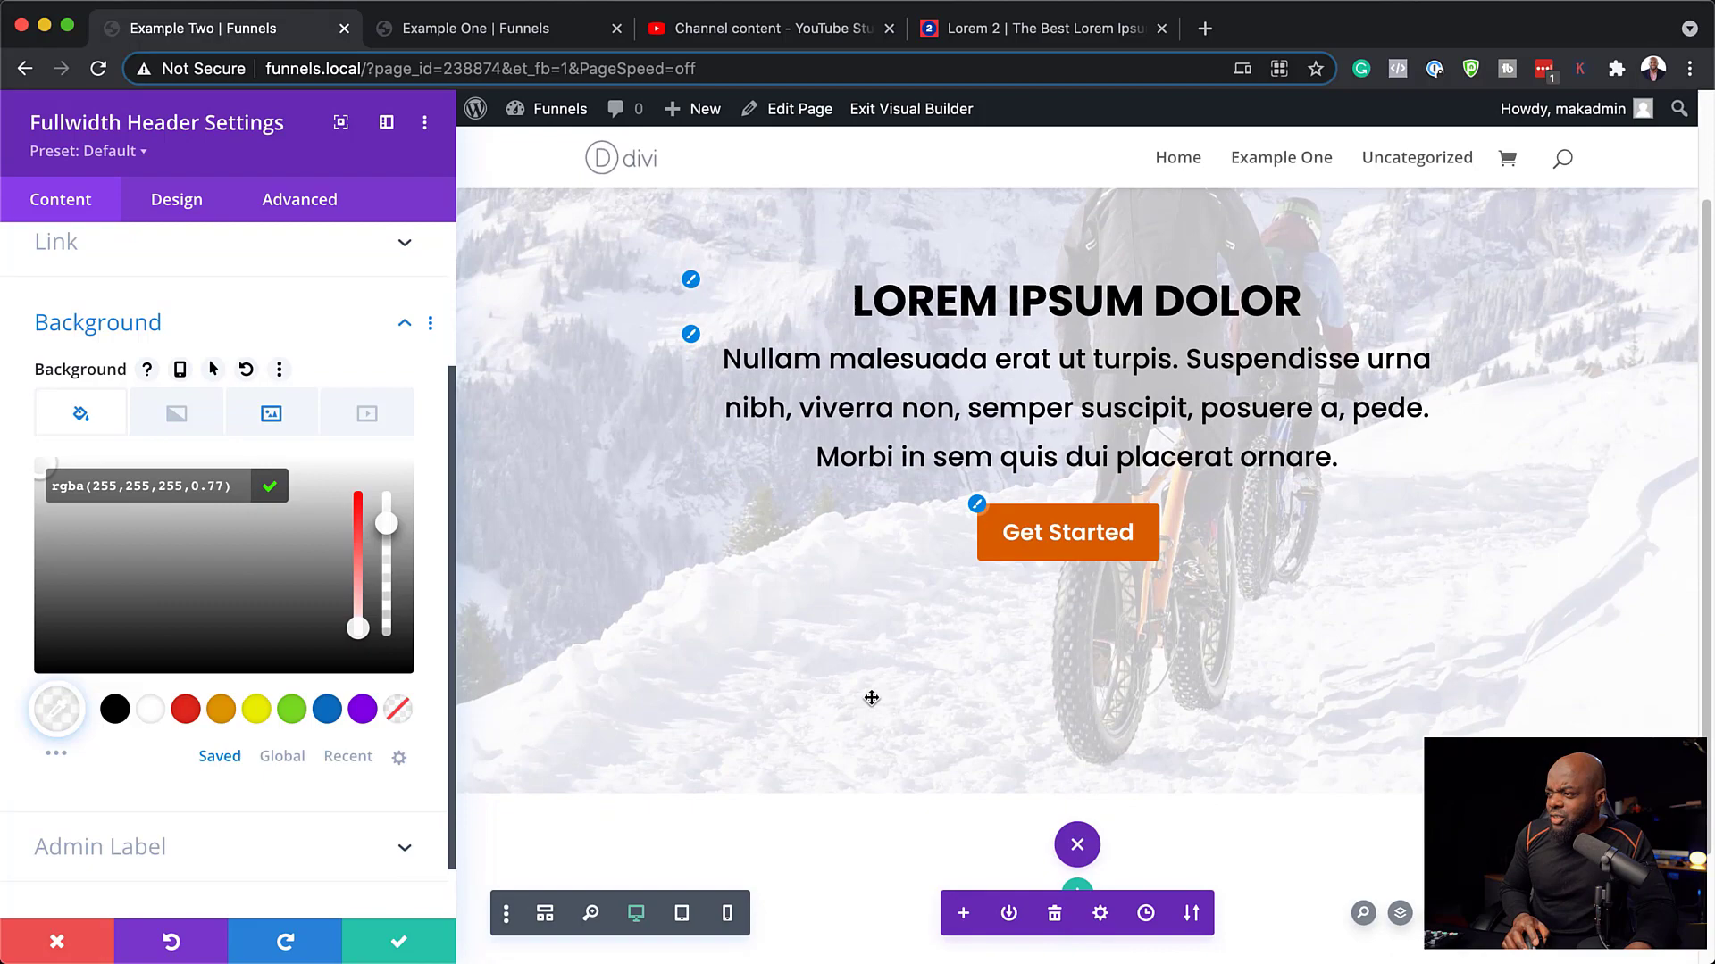
pyautogui.scroll(4, 812, 298)
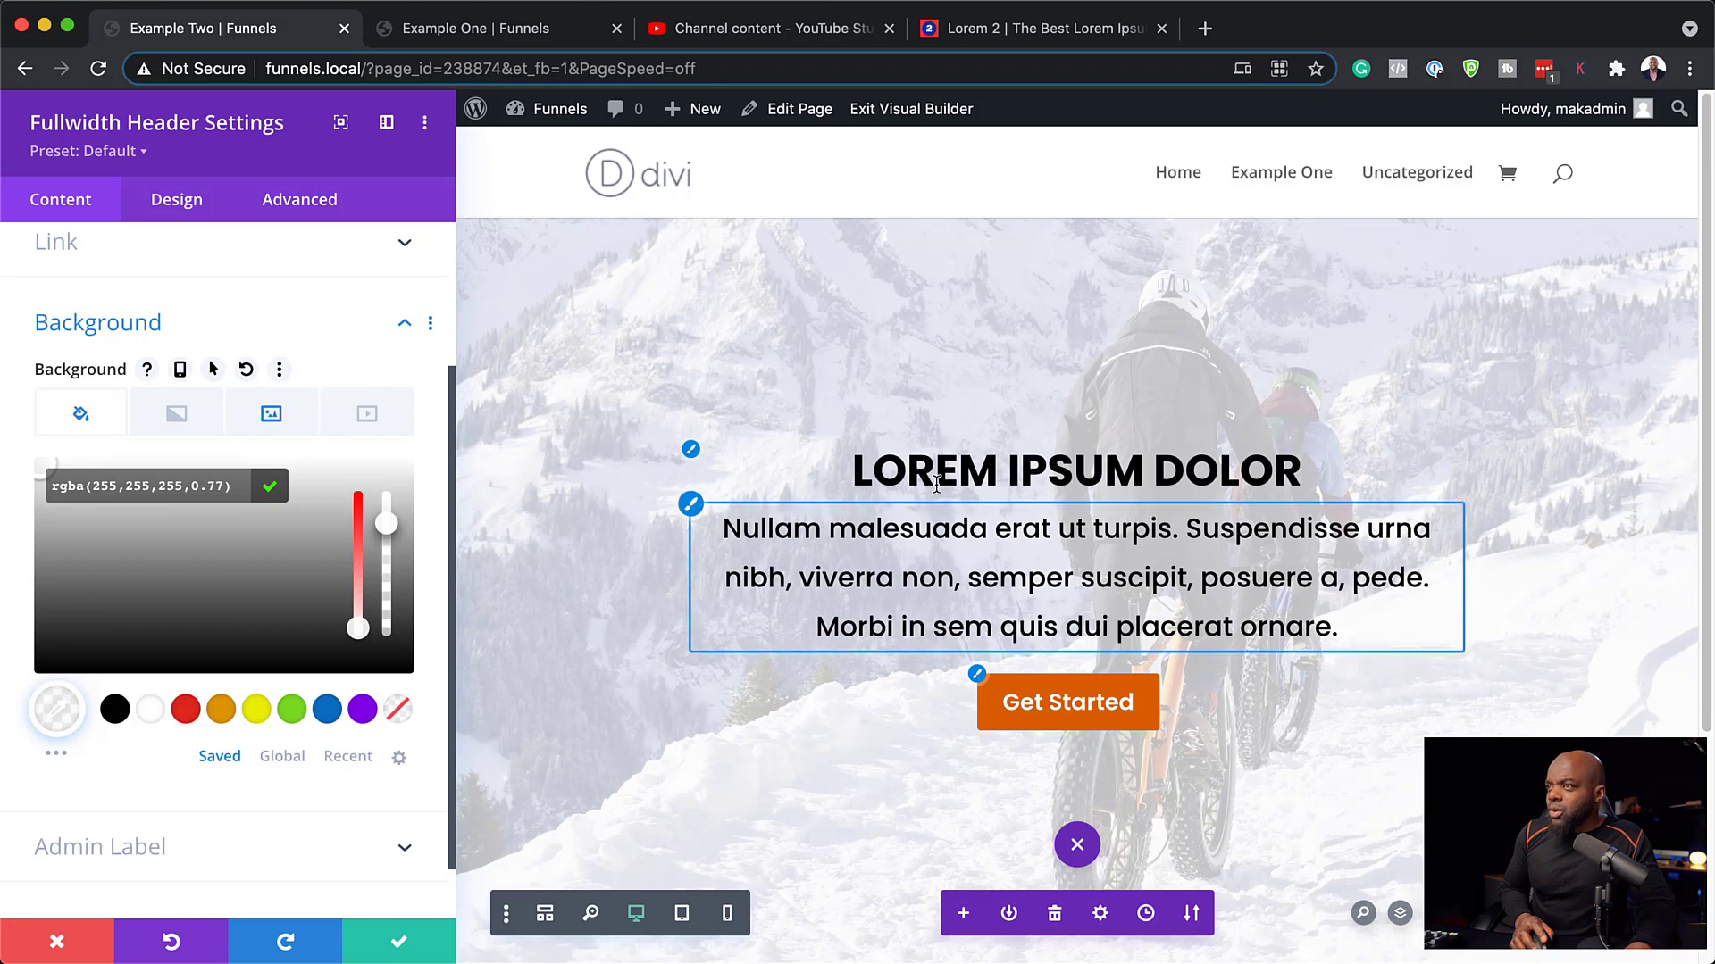
# Align the fullwidth header's text and logo to the left in its layout settings.
pyautogui.click(178, 201)
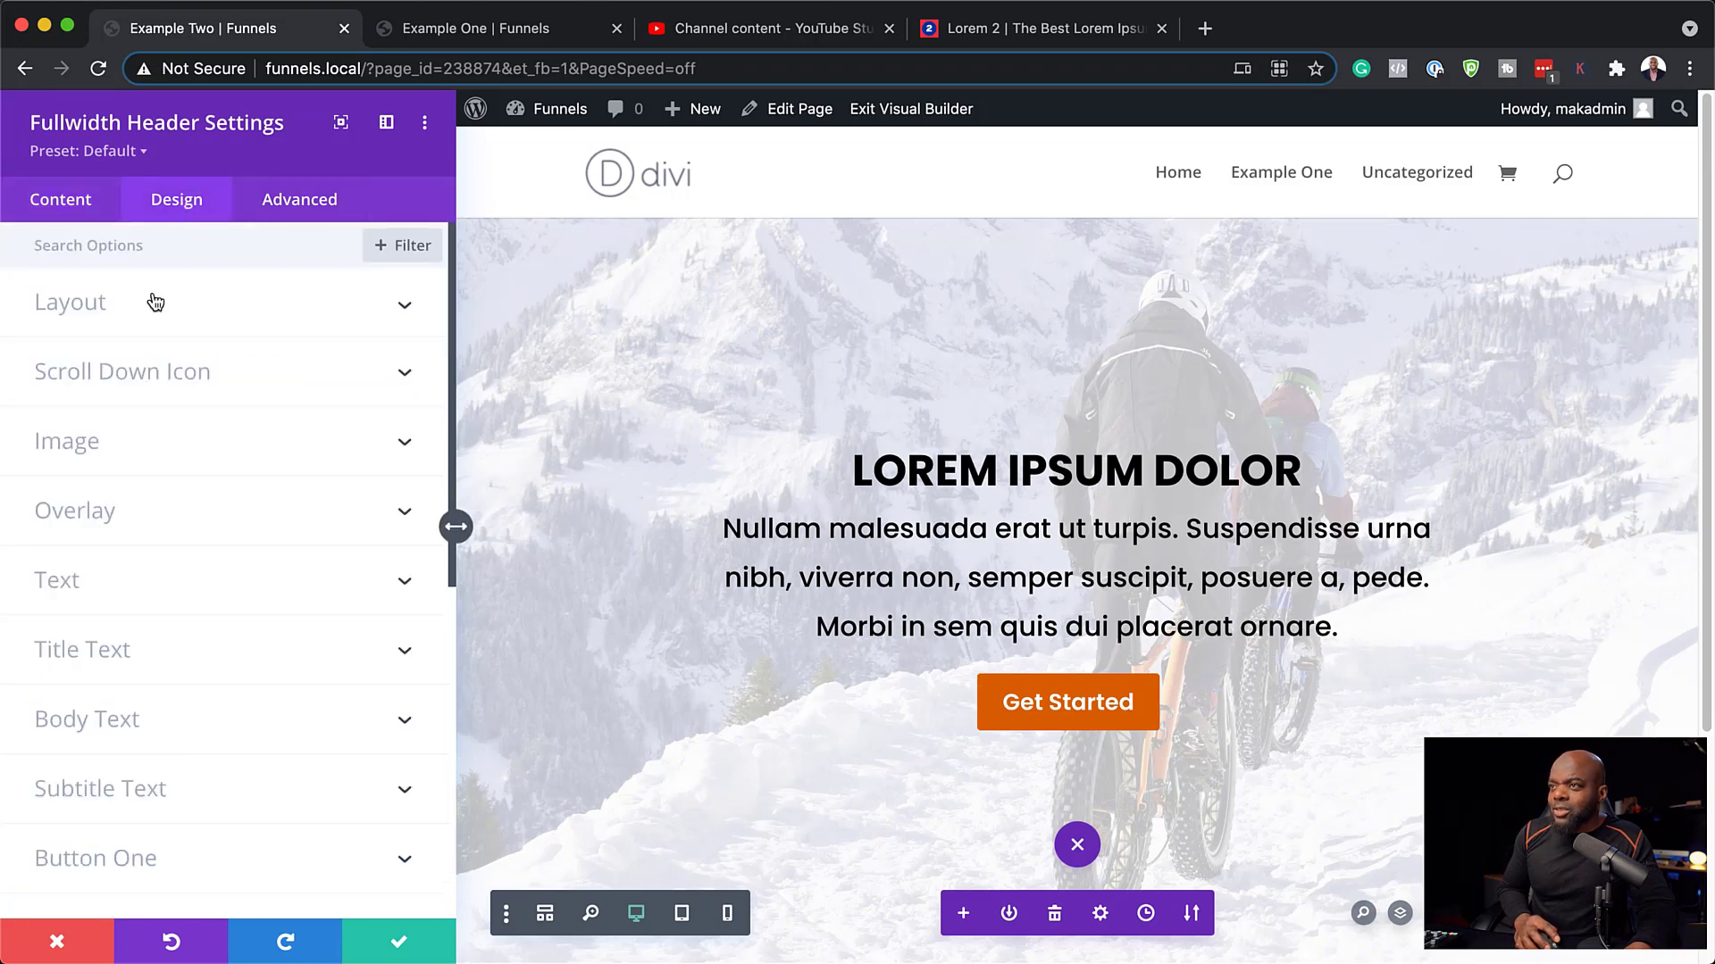
pyautogui.click(114, 309)
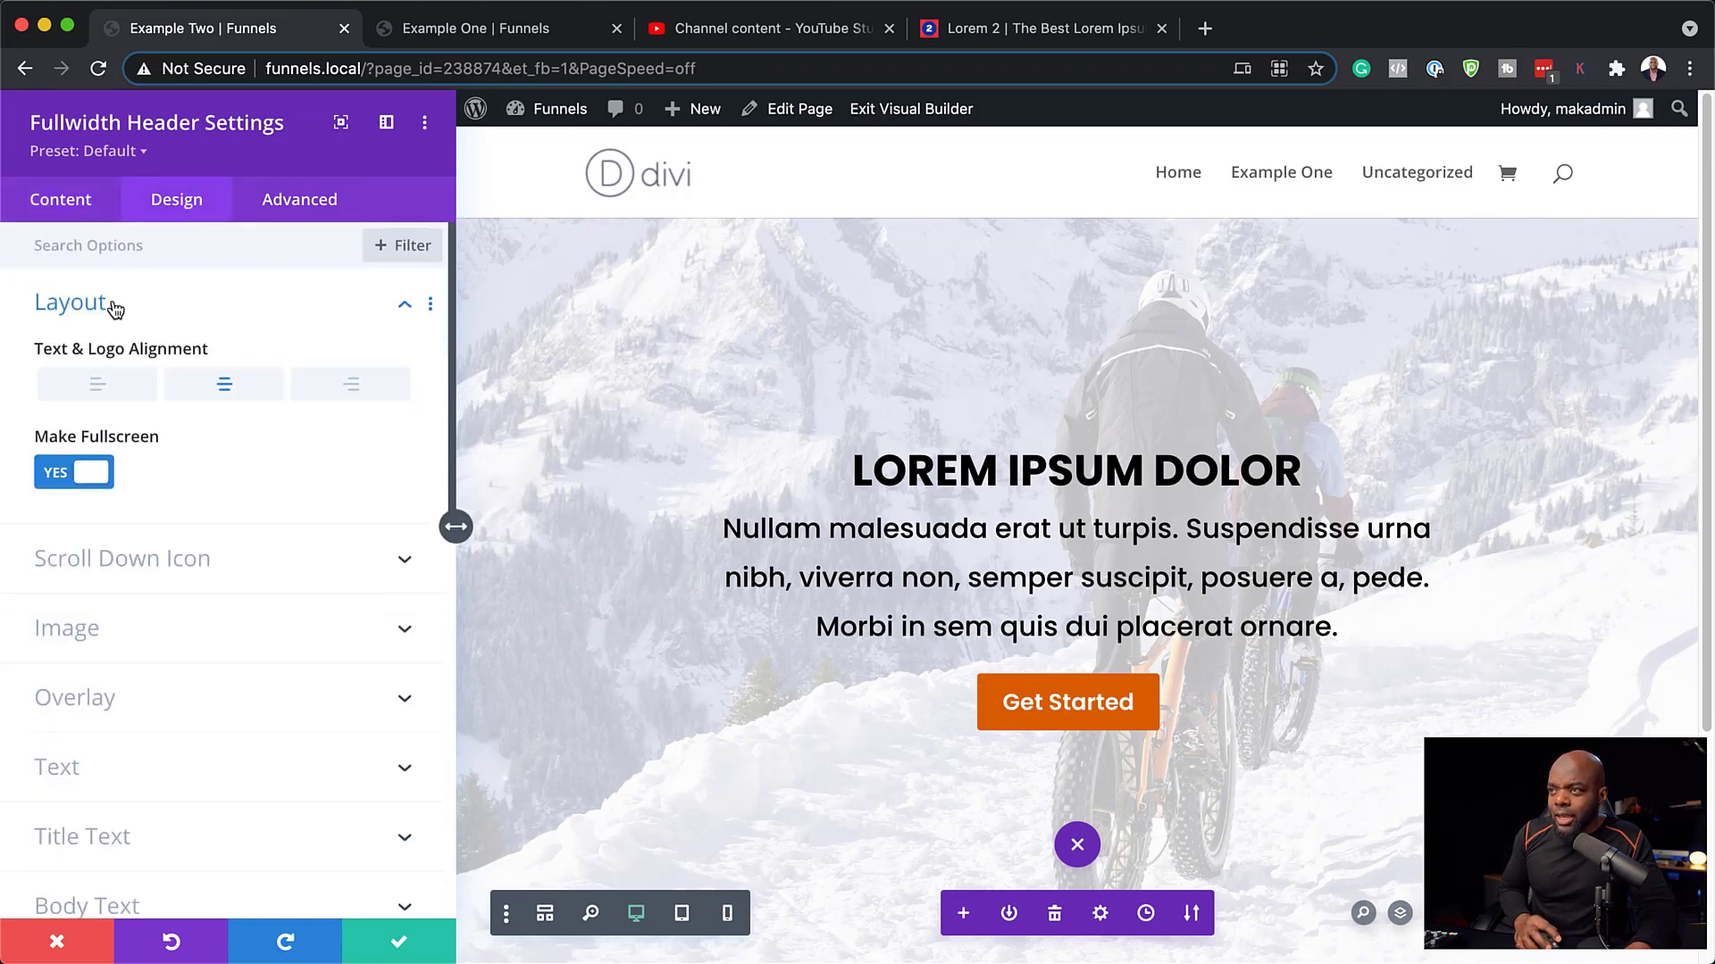
pyautogui.click(100, 386)
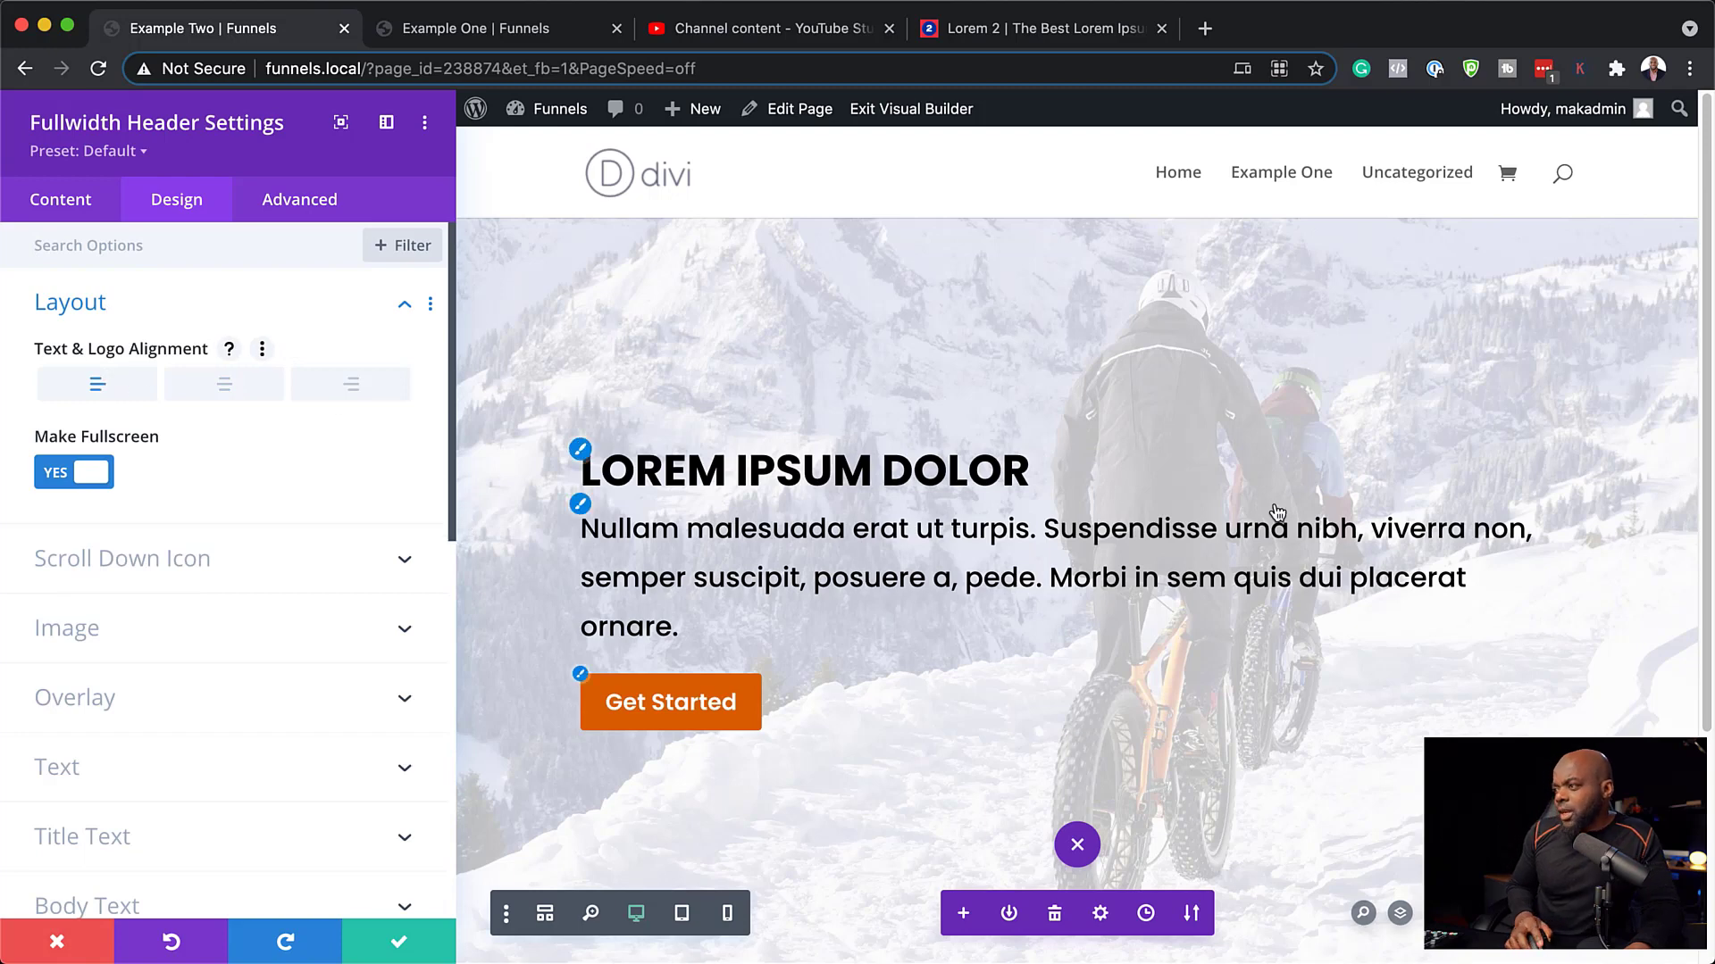
pyautogui.scroll(-1, 778, 511)
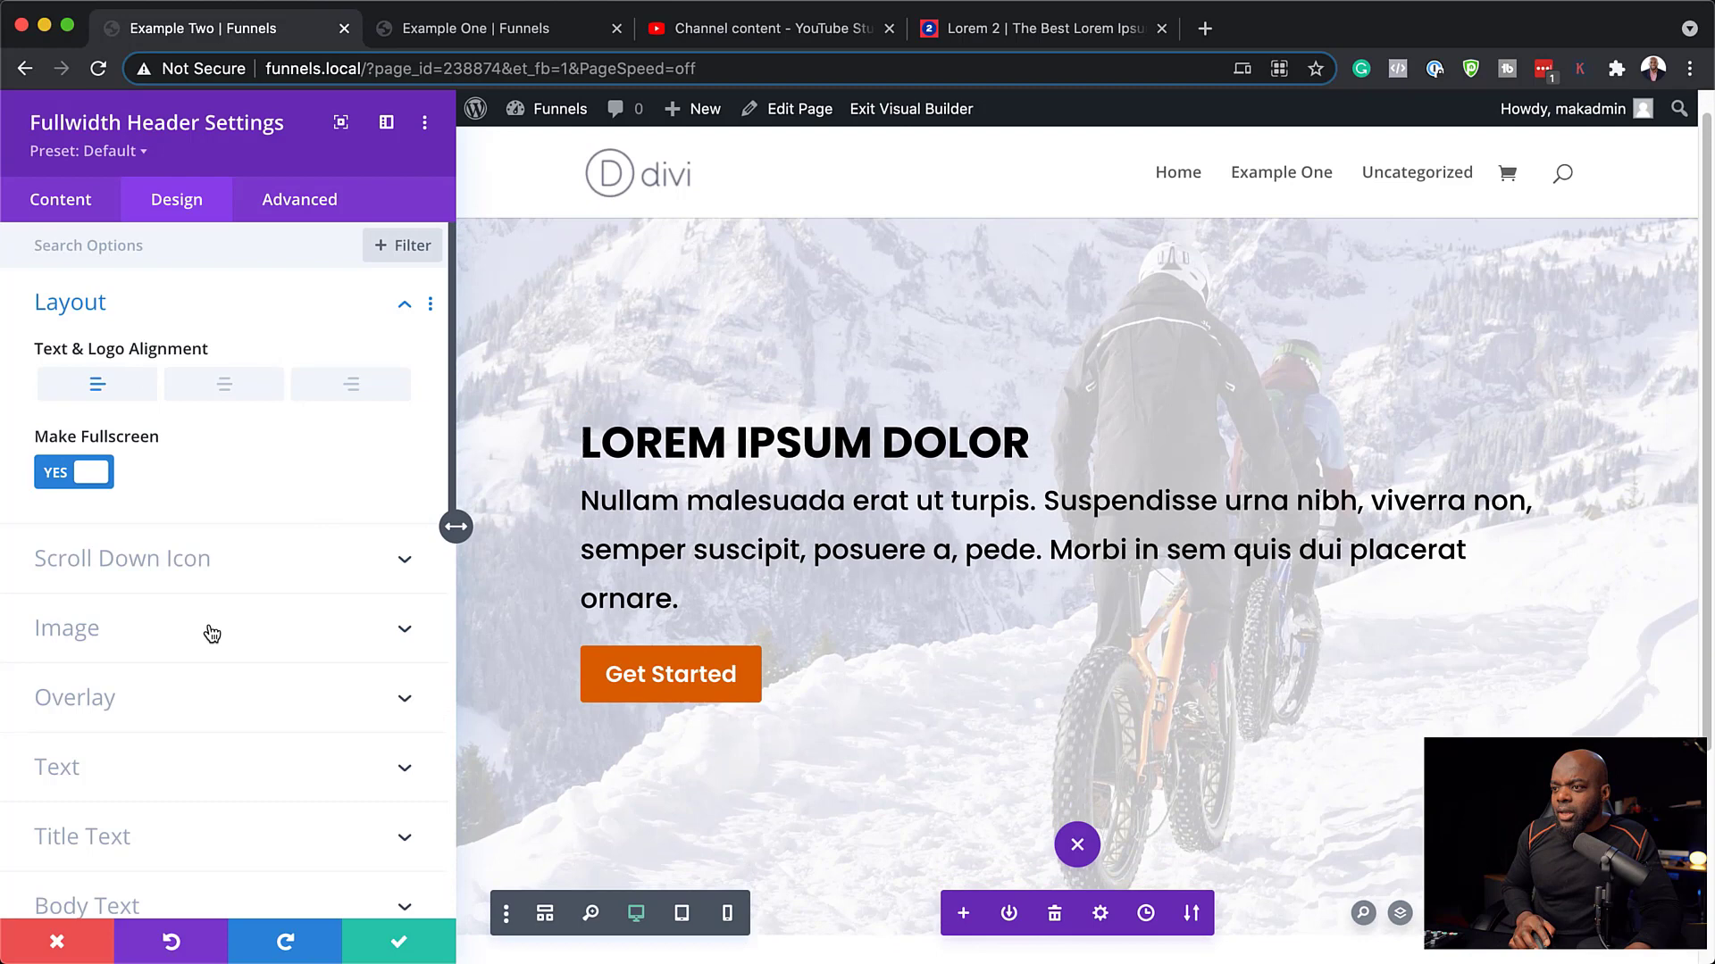
# Set the header's content width to 60% in its sizing options.
pyautogui.scroll(-5, 214, 629)
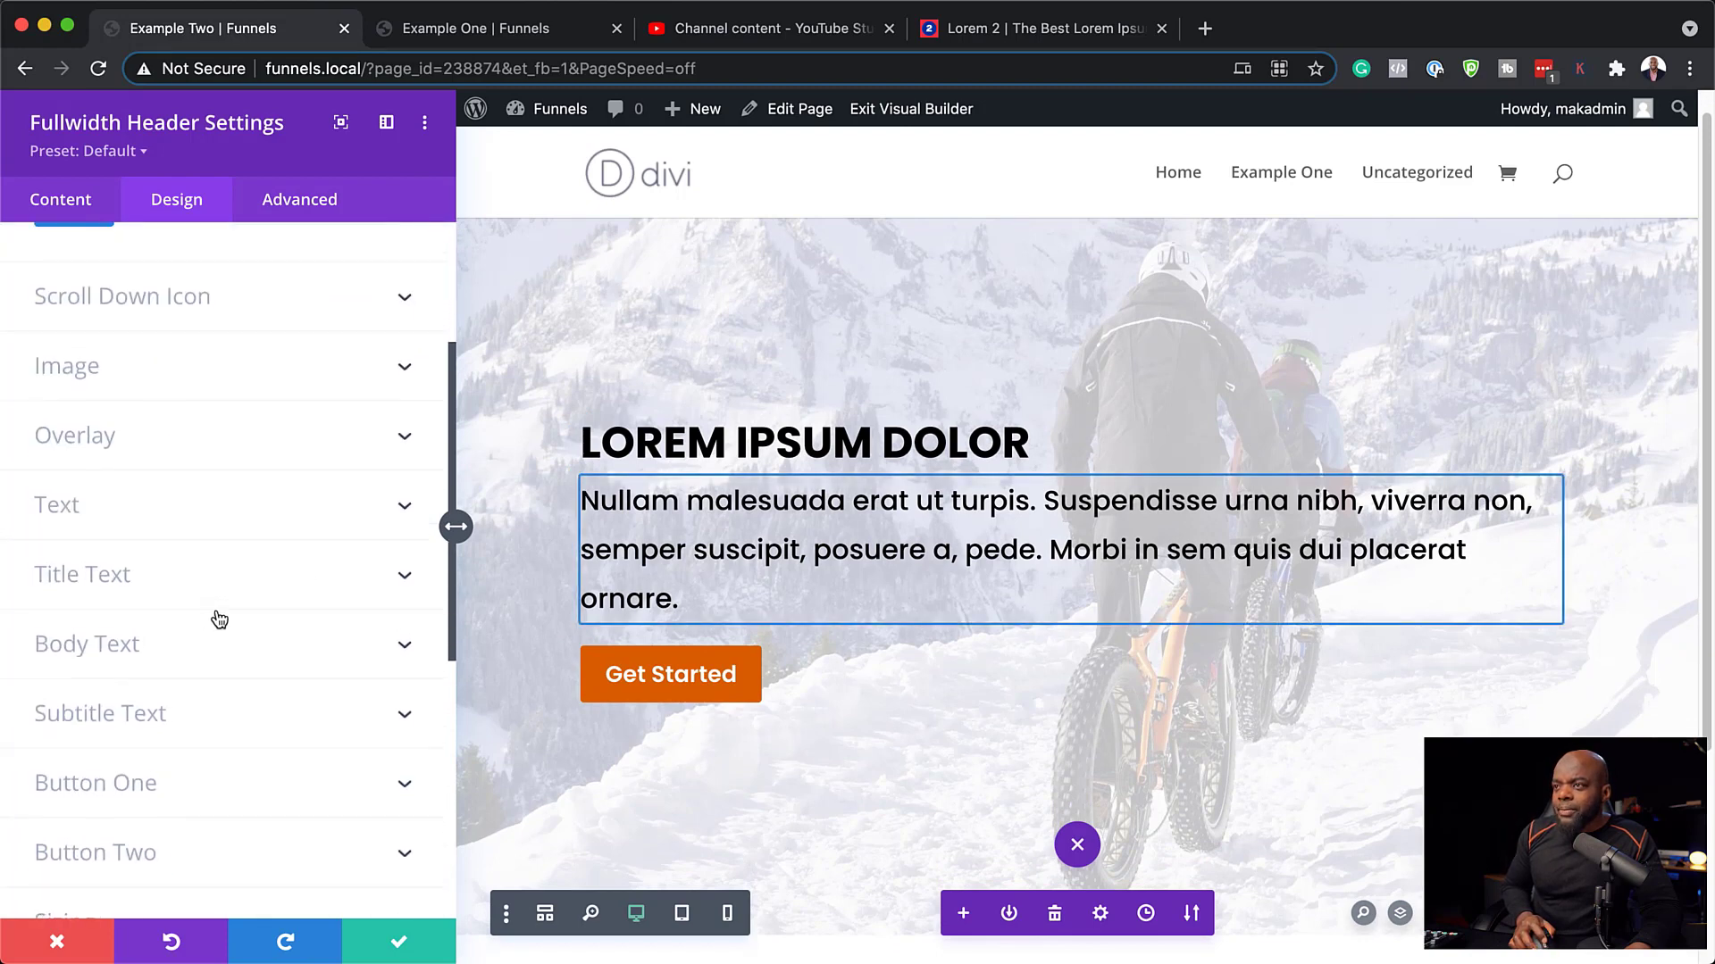
pyautogui.scroll(5, 219, 621)
pyautogui.scroll(-10, 218, 616)
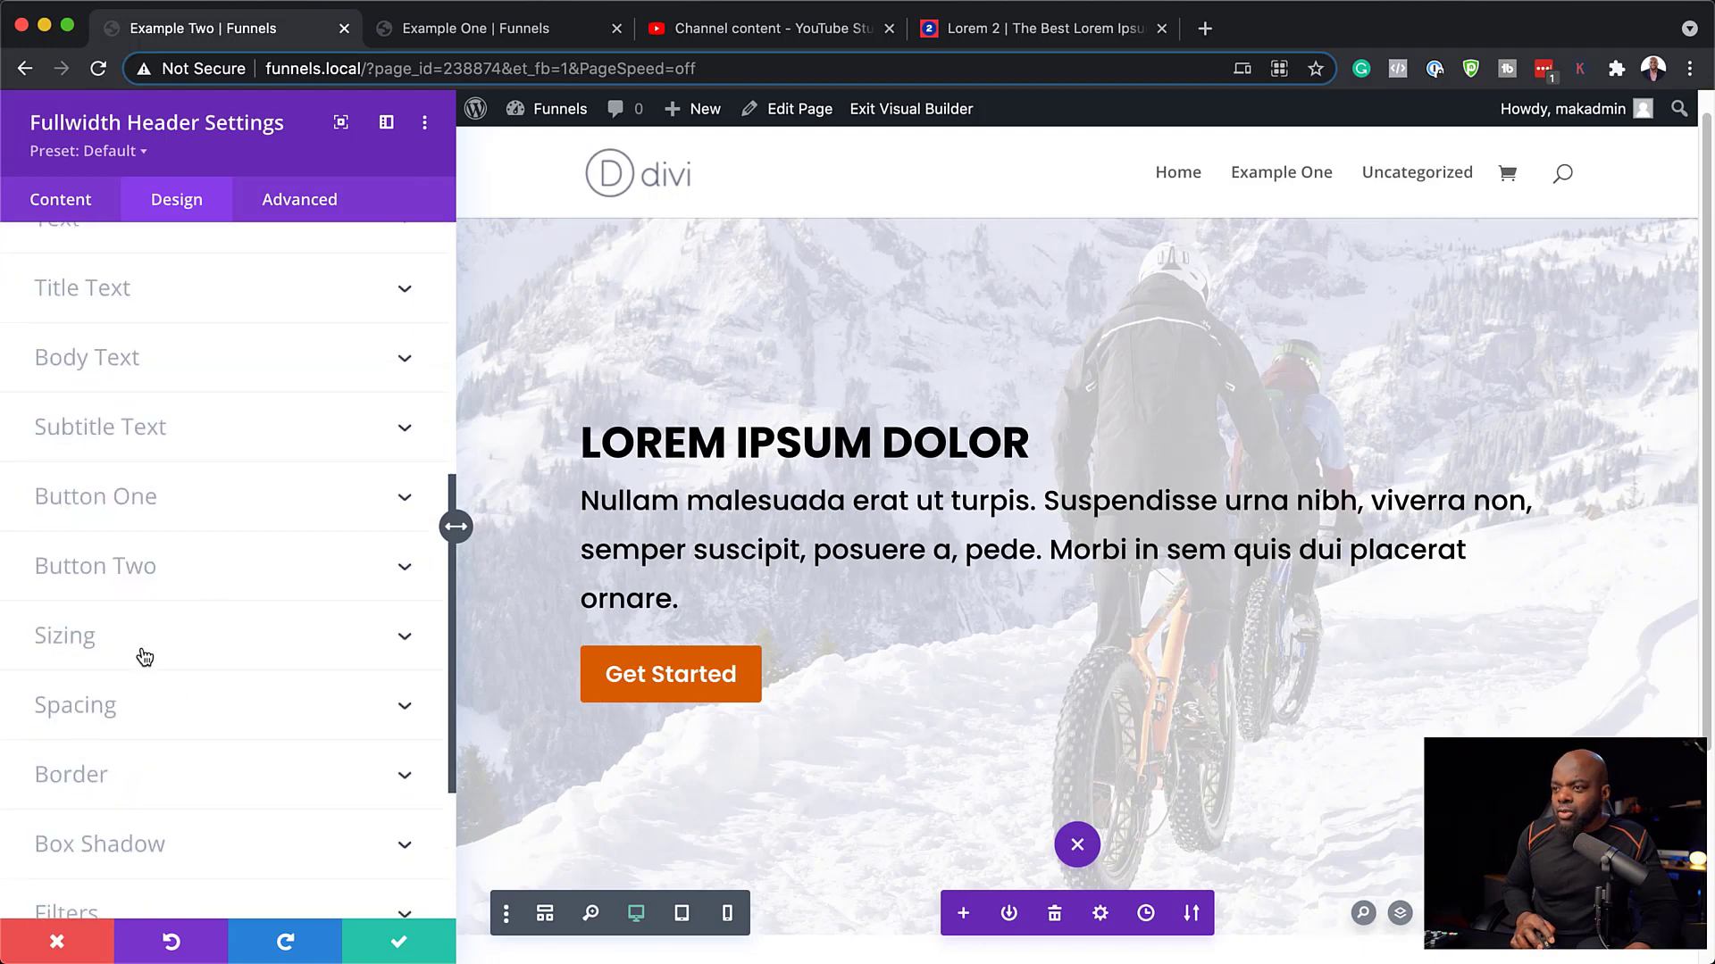
pyautogui.click(144, 657)
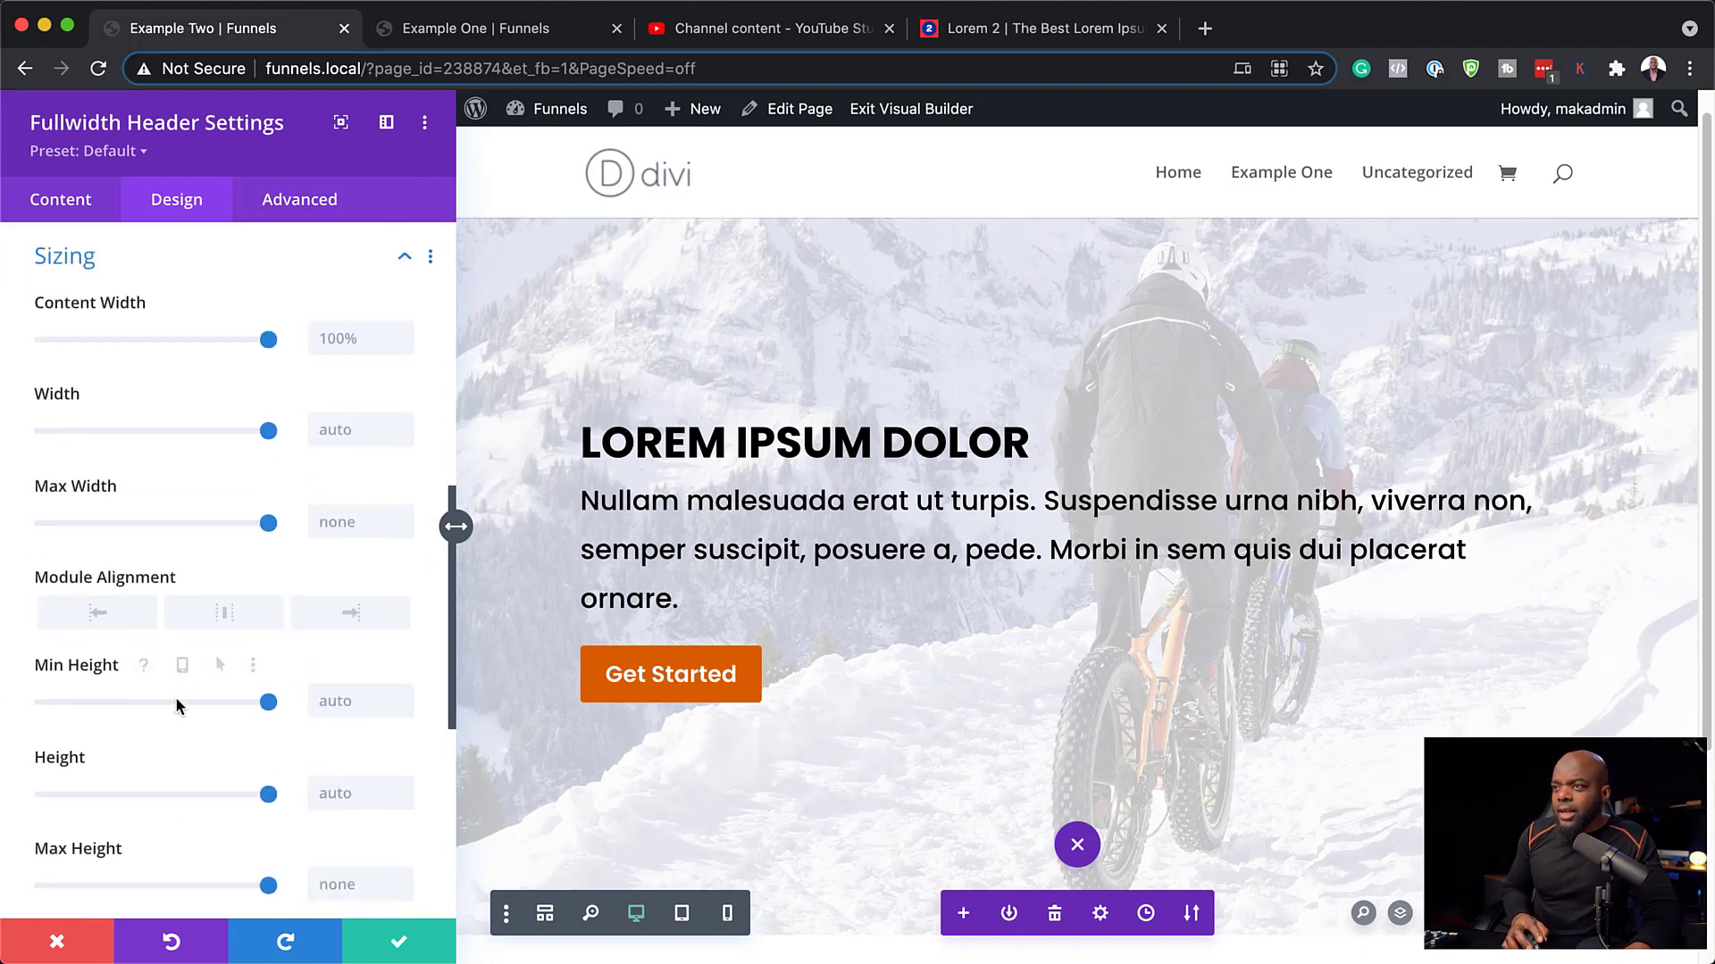
pyautogui.moveTo(268, 339); pyautogui.dragTo(178, 349)
pyautogui.scroll(-3, 1190, 546)
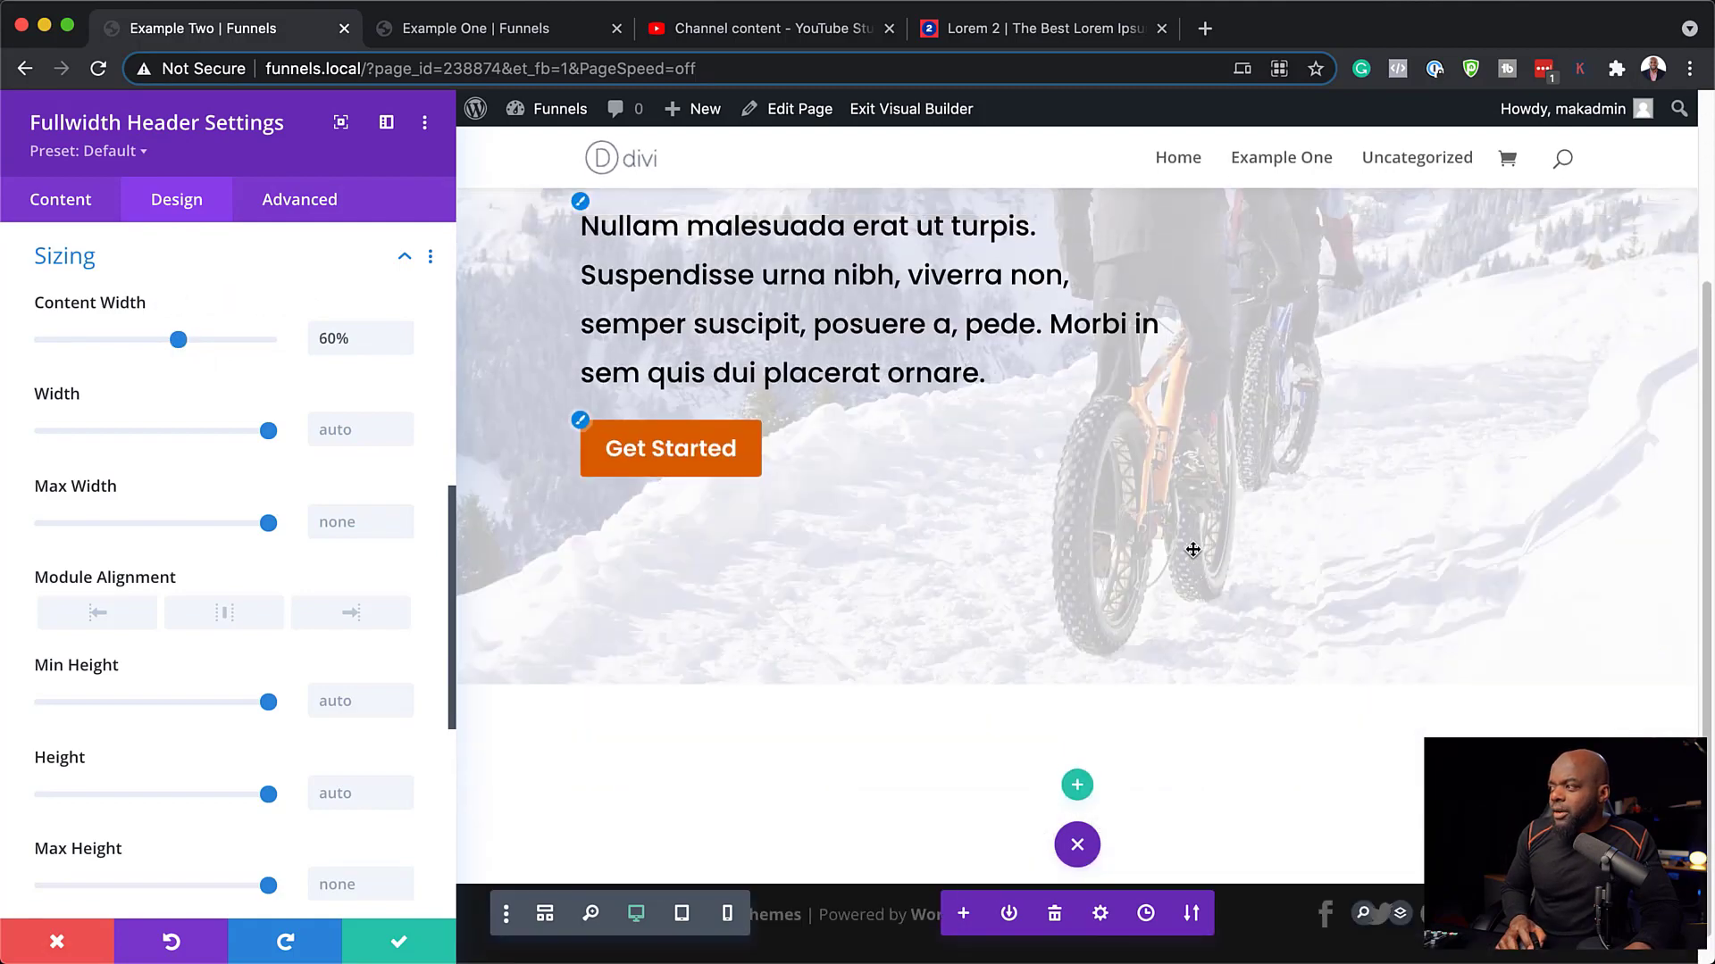
pyautogui.scroll(3, 1192, 549)
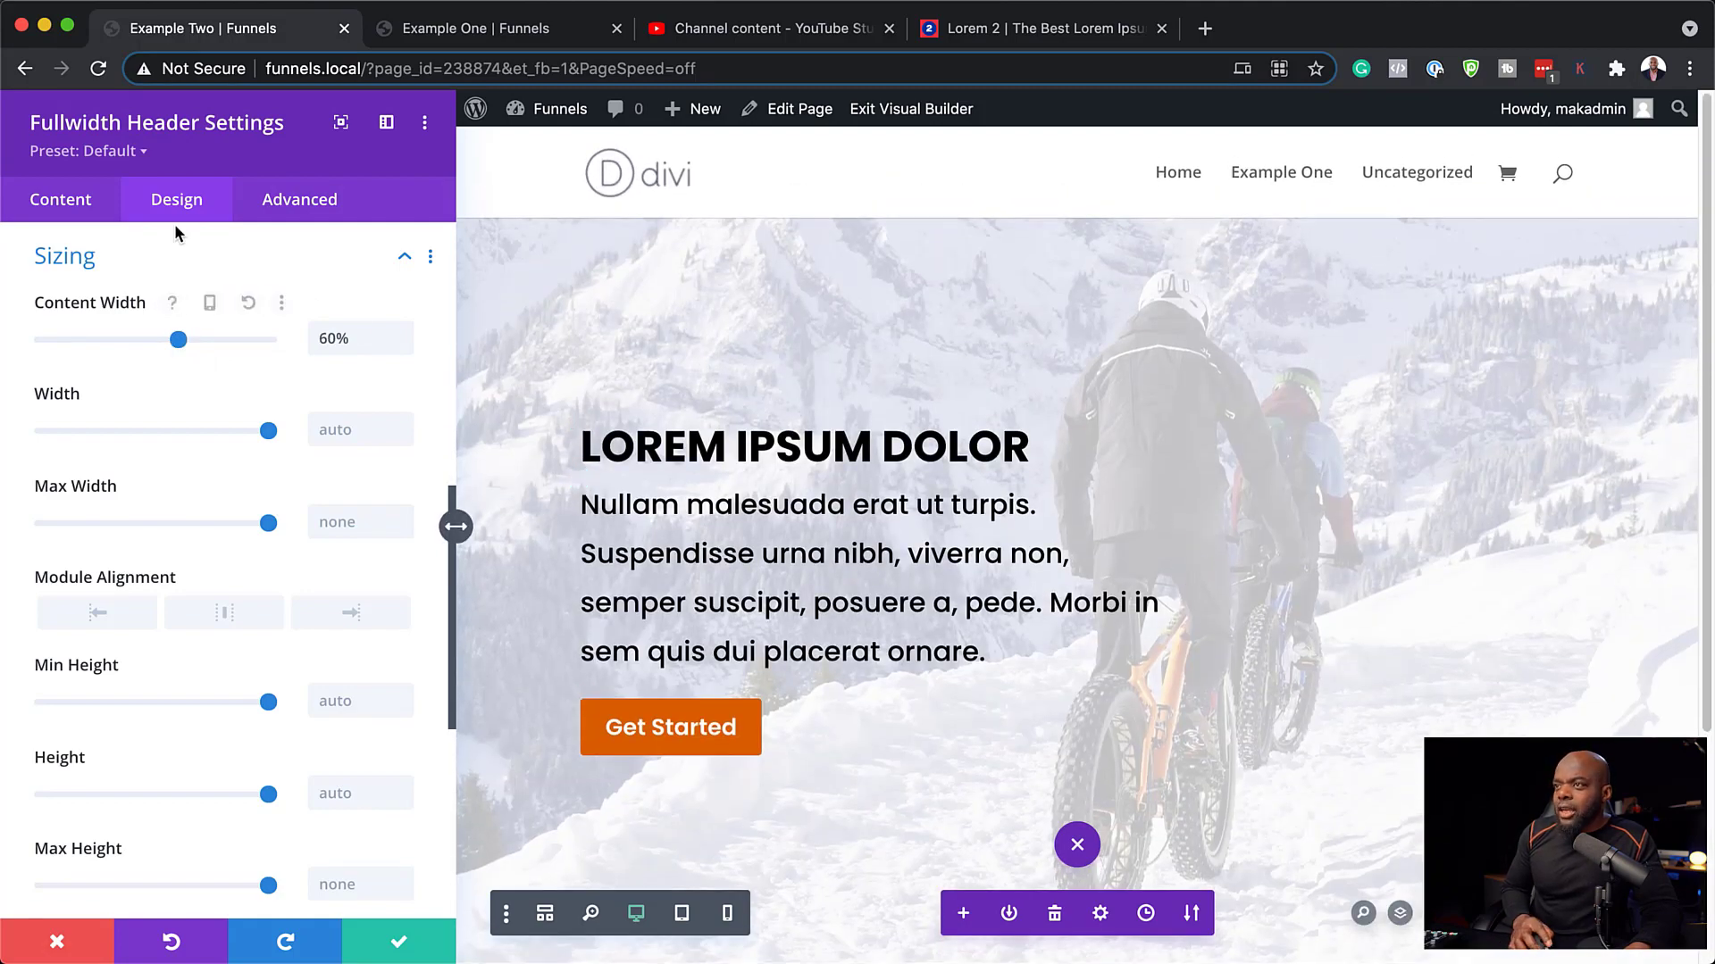
# Enable responsive content width, check the tablet and phone layouts, and set the module alignment to left.
pyautogui.moveTo(209, 312)
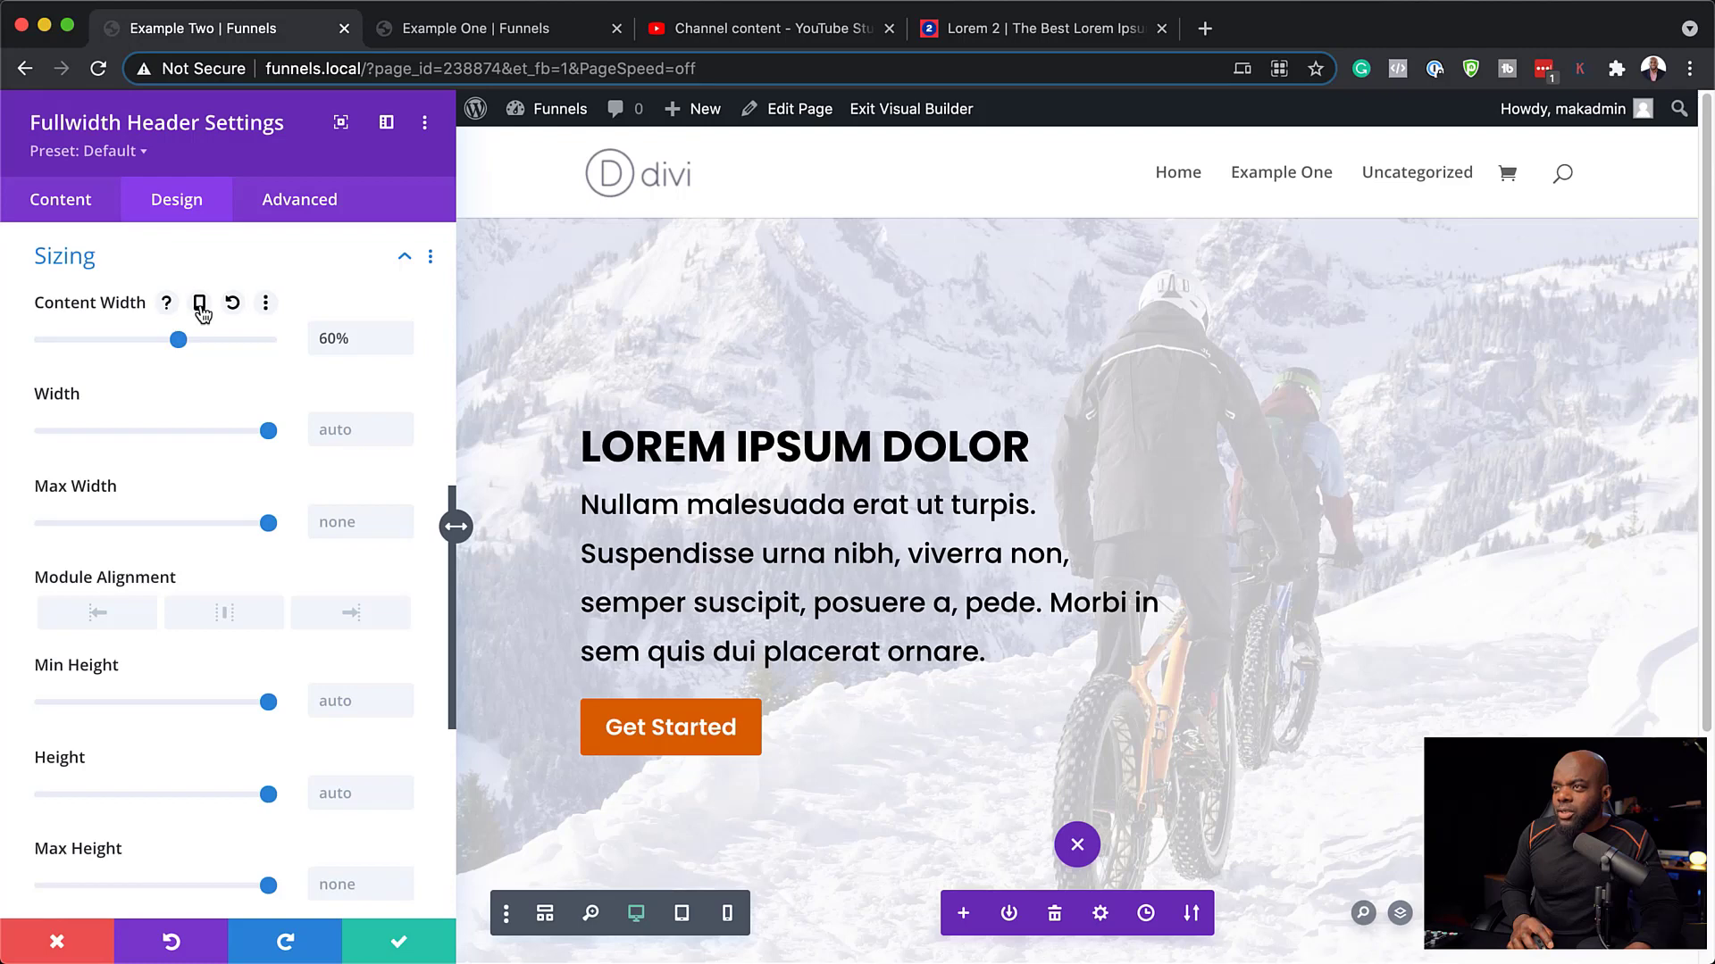
pyautogui.click(200, 304)
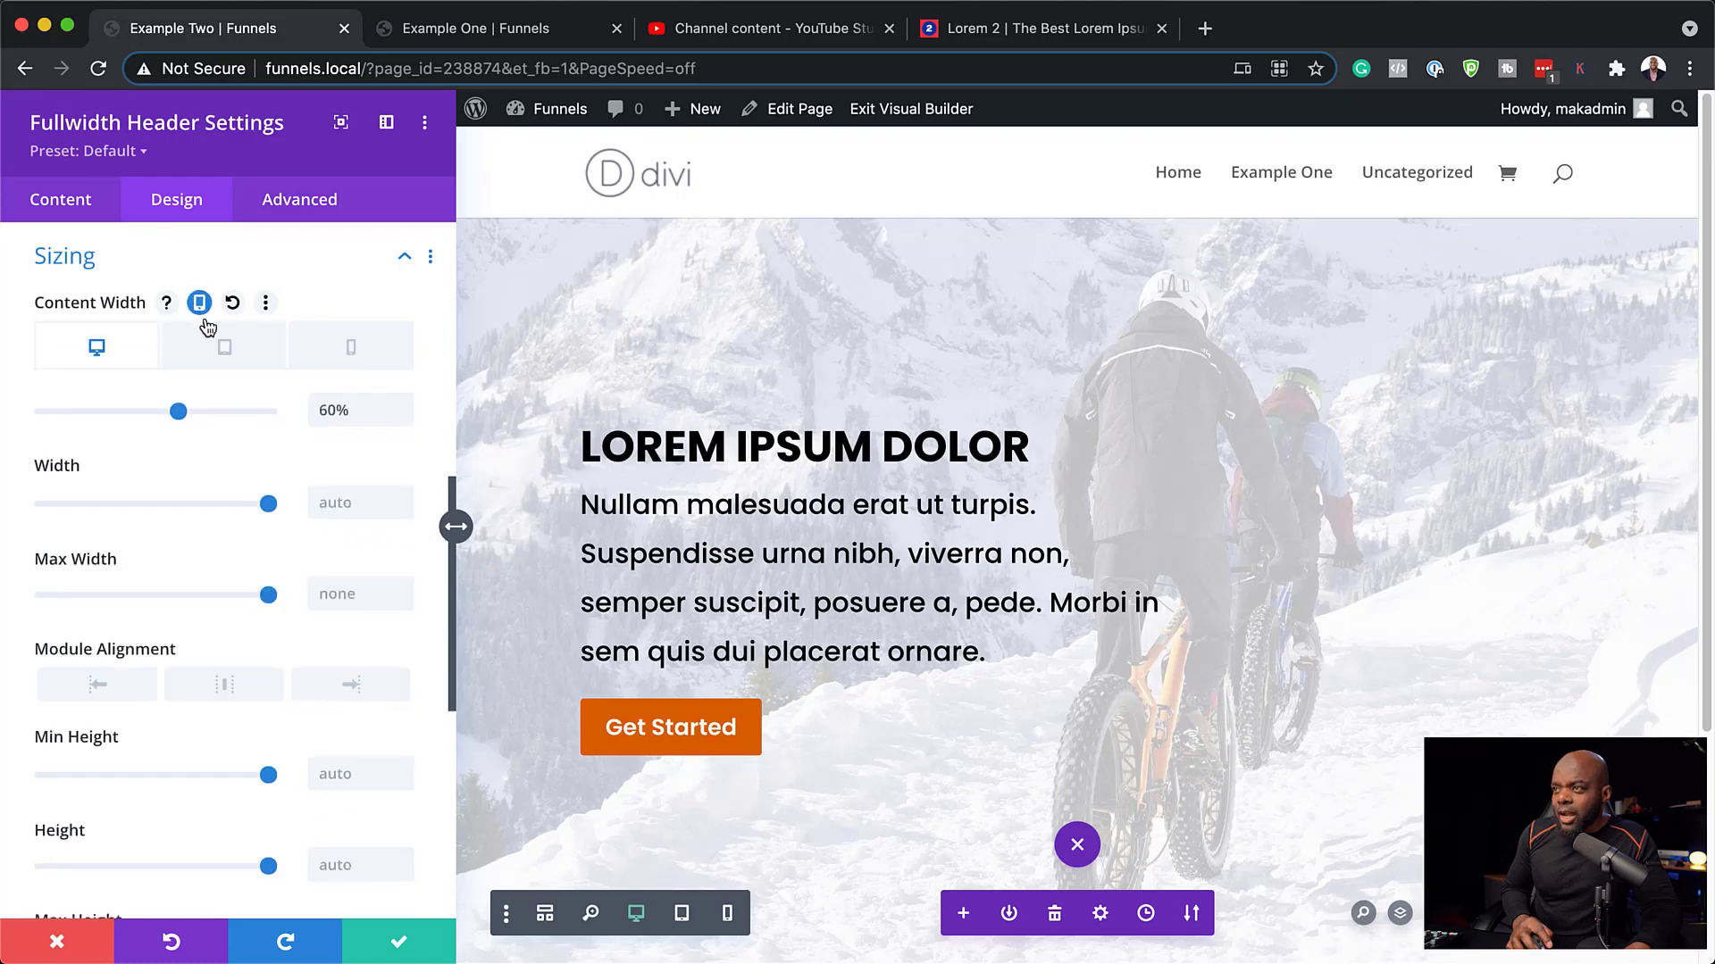
pyautogui.click(225, 350)
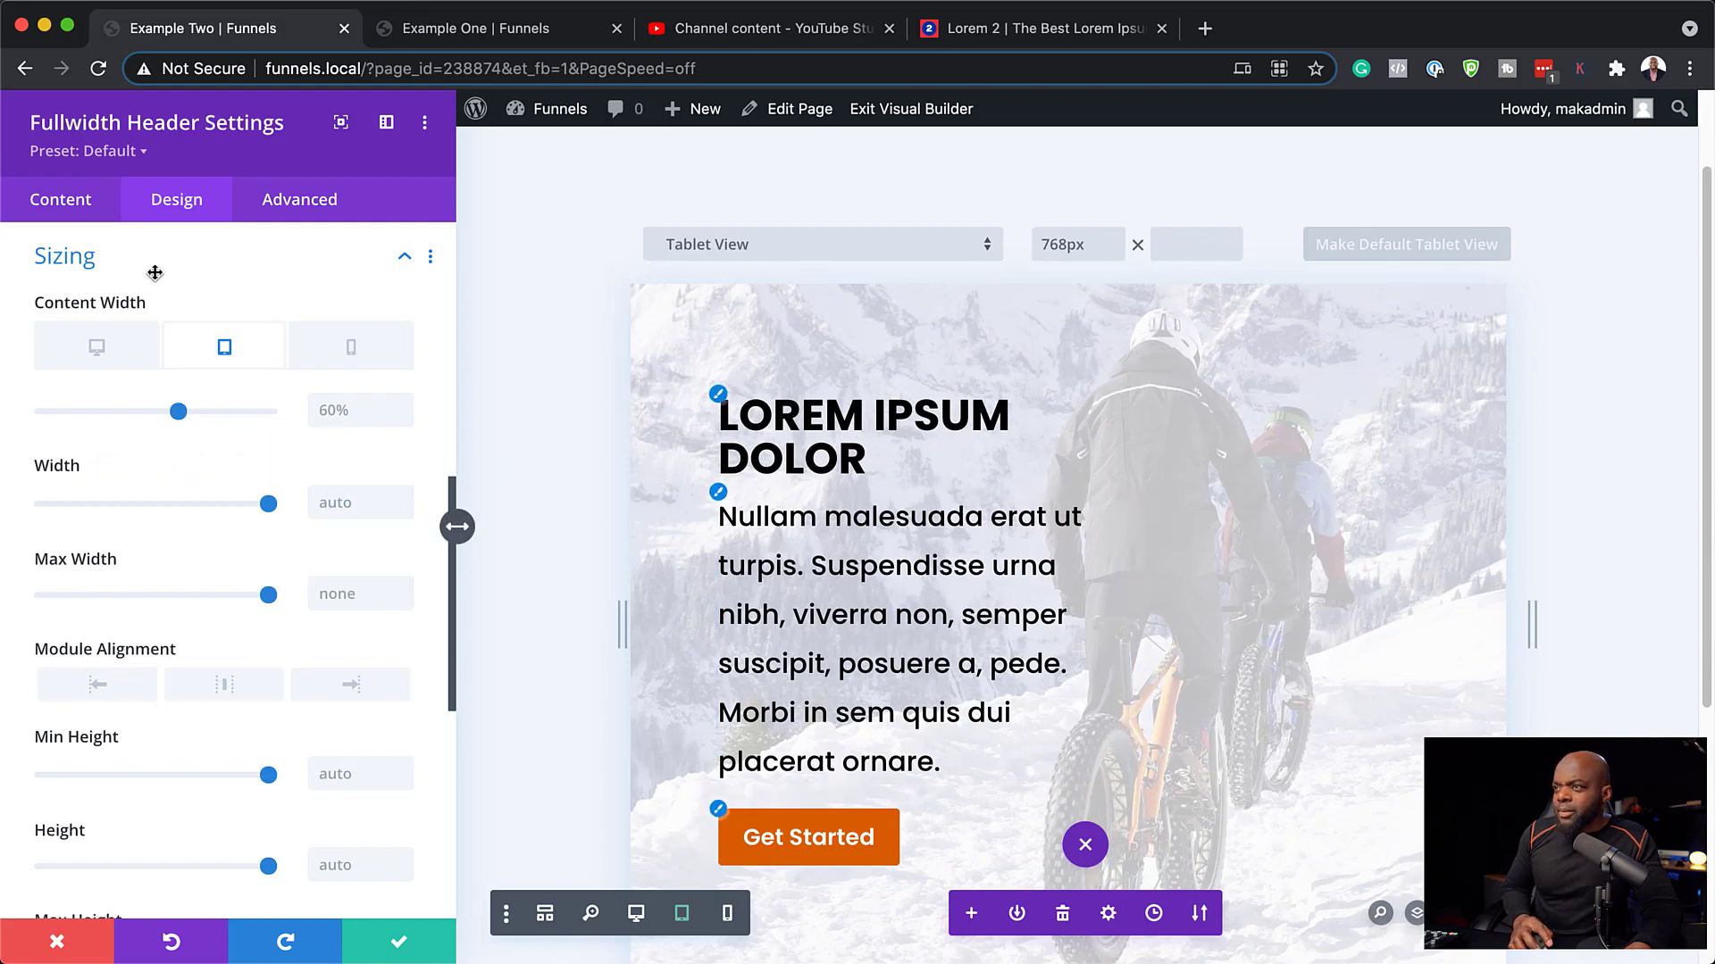
pyautogui.click(353, 355)
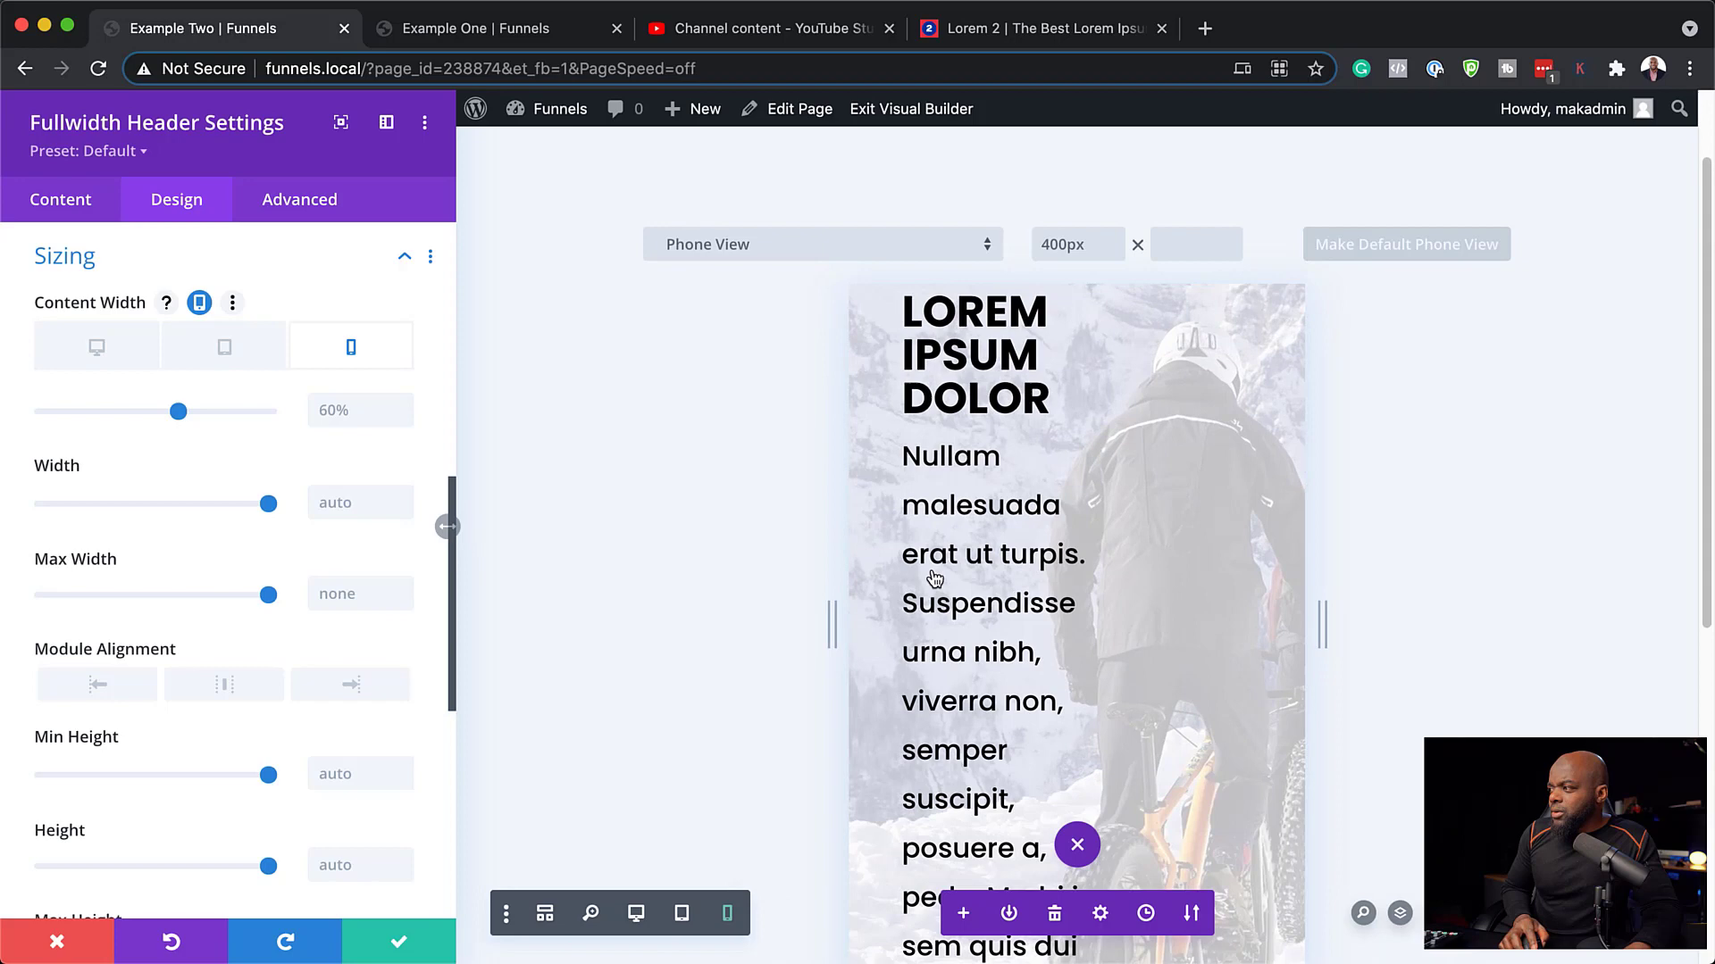
pyautogui.scroll(-2, 1331, 665)
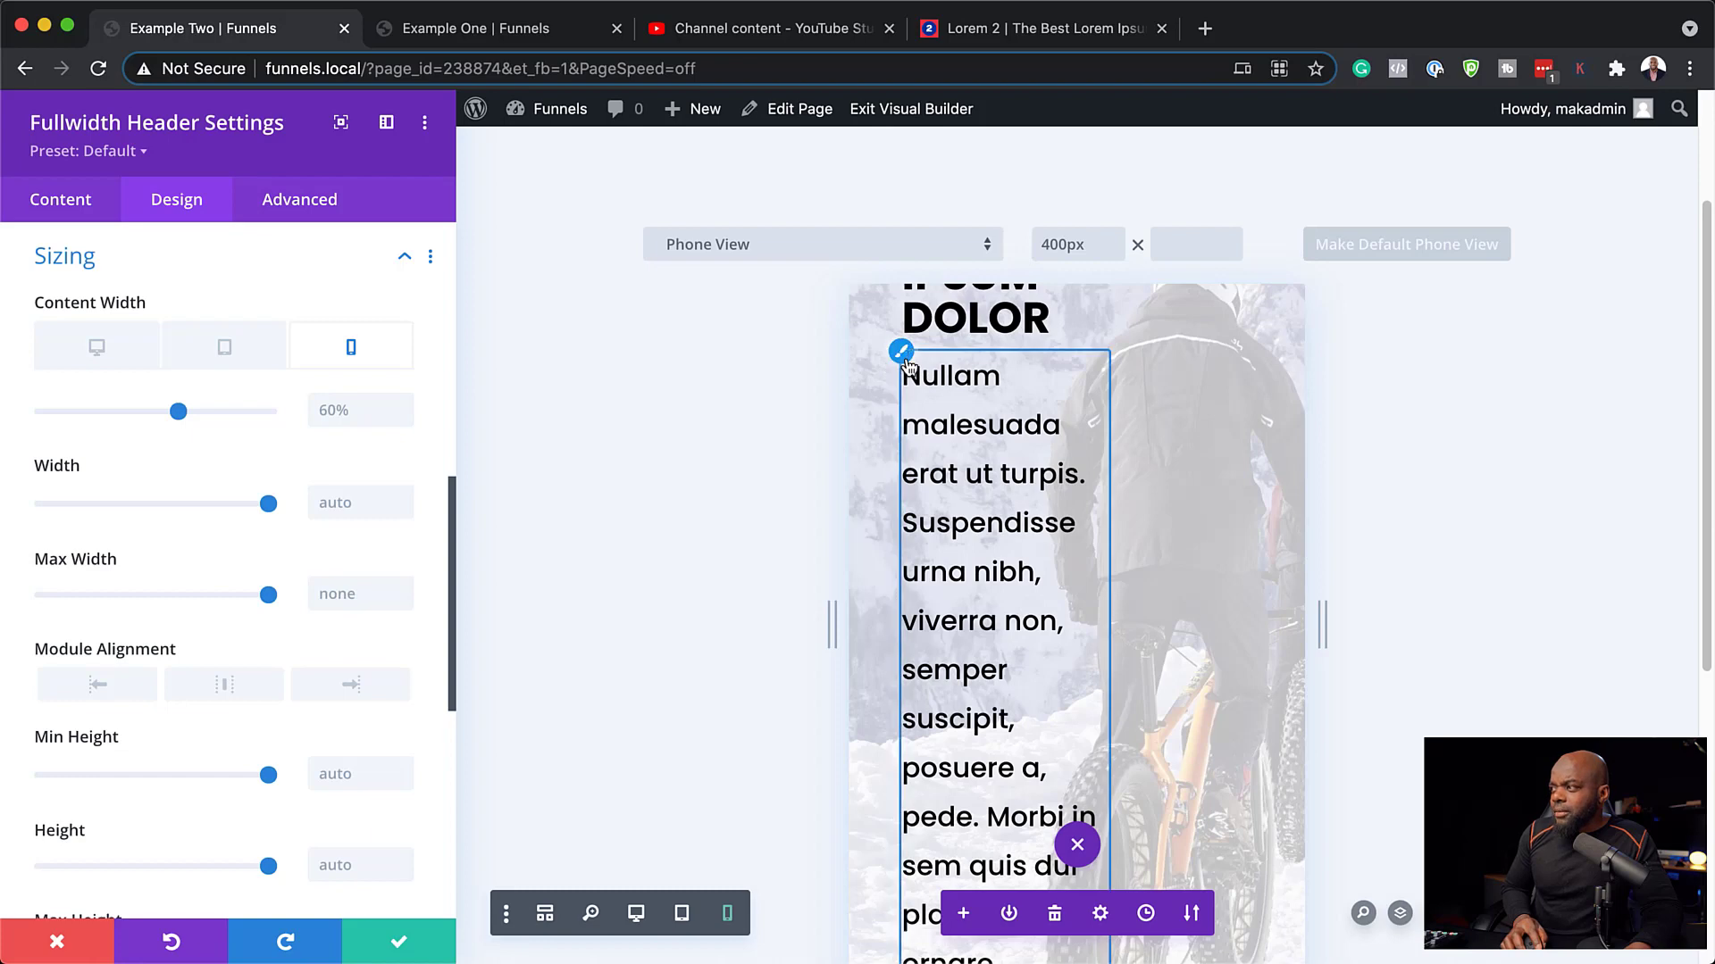
pyautogui.click(114, 686)
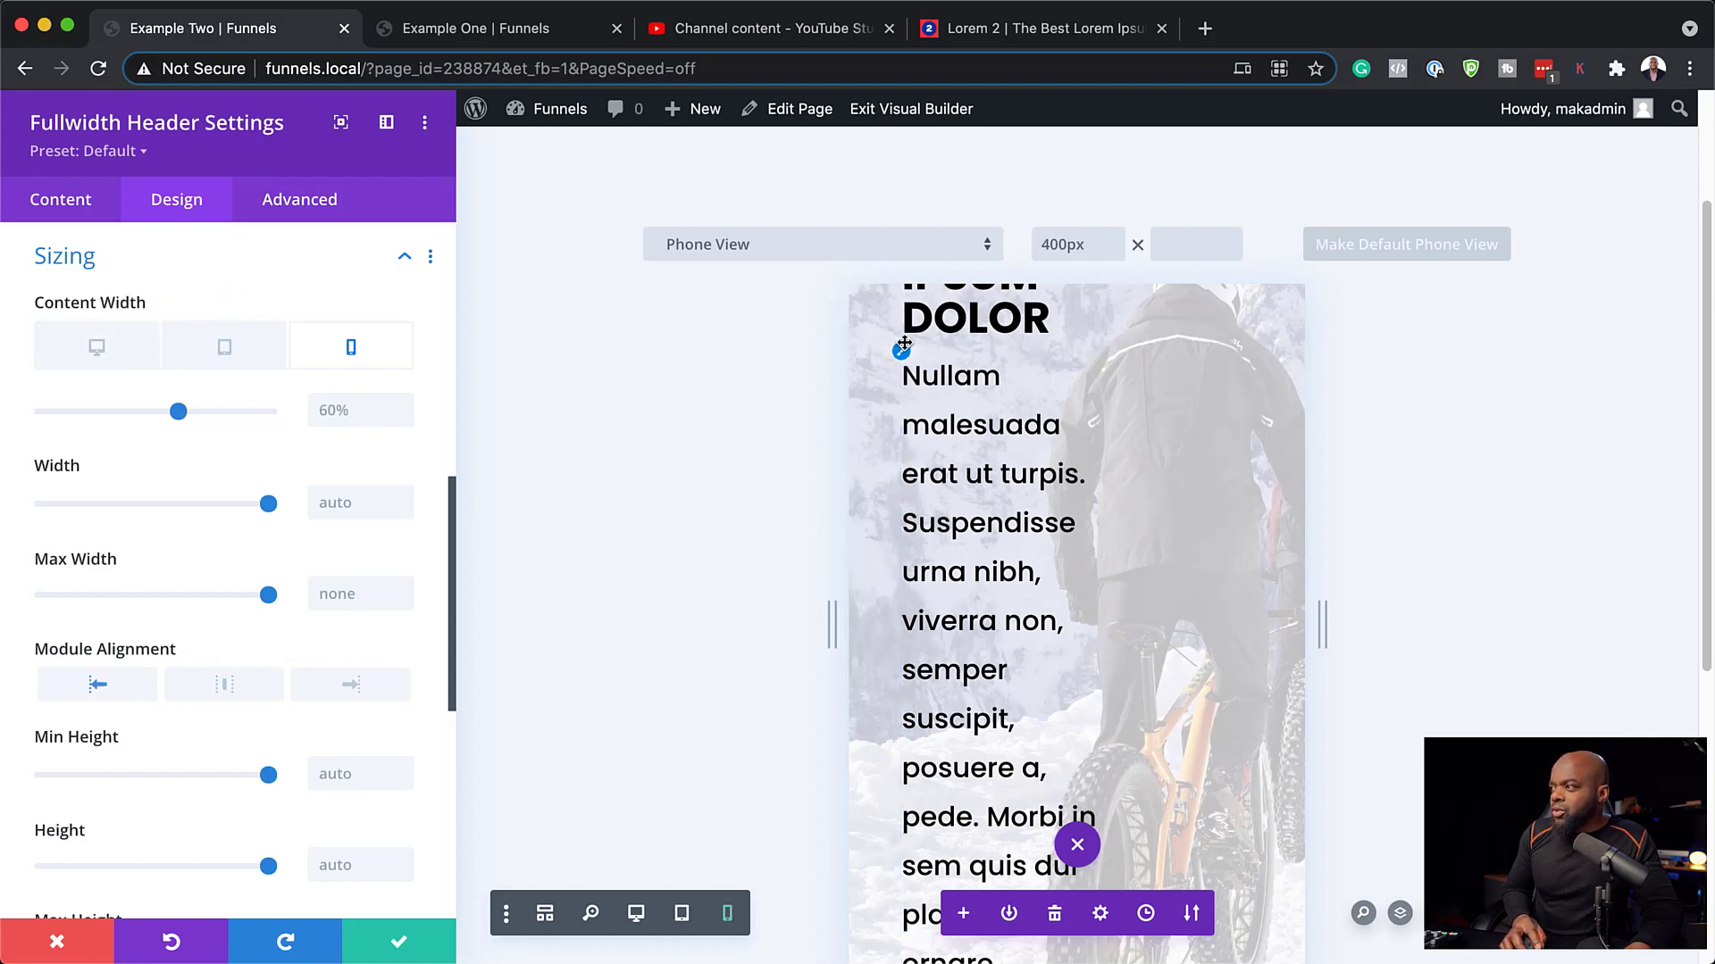
# Set the header's body text size to 16px in the phone view.
pyautogui.click(903, 354)
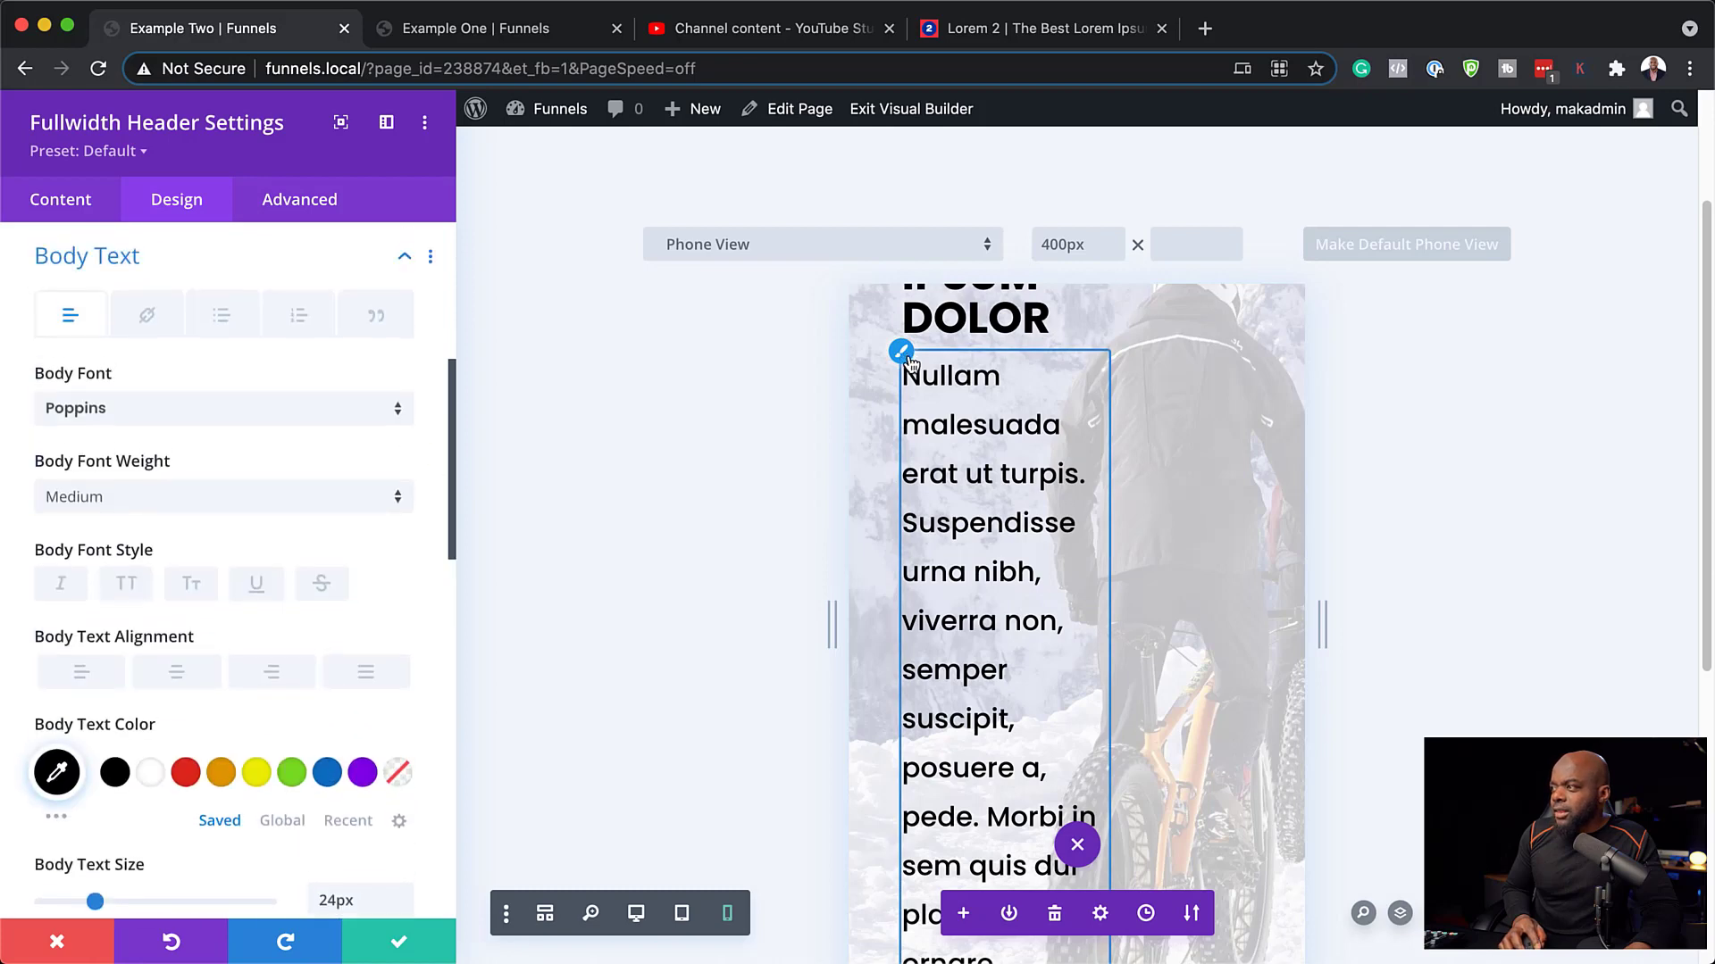
pyautogui.scroll(-2, 307, 774)
pyautogui.moveTo(93, 827); pyautogui.dragTo(76, 828)
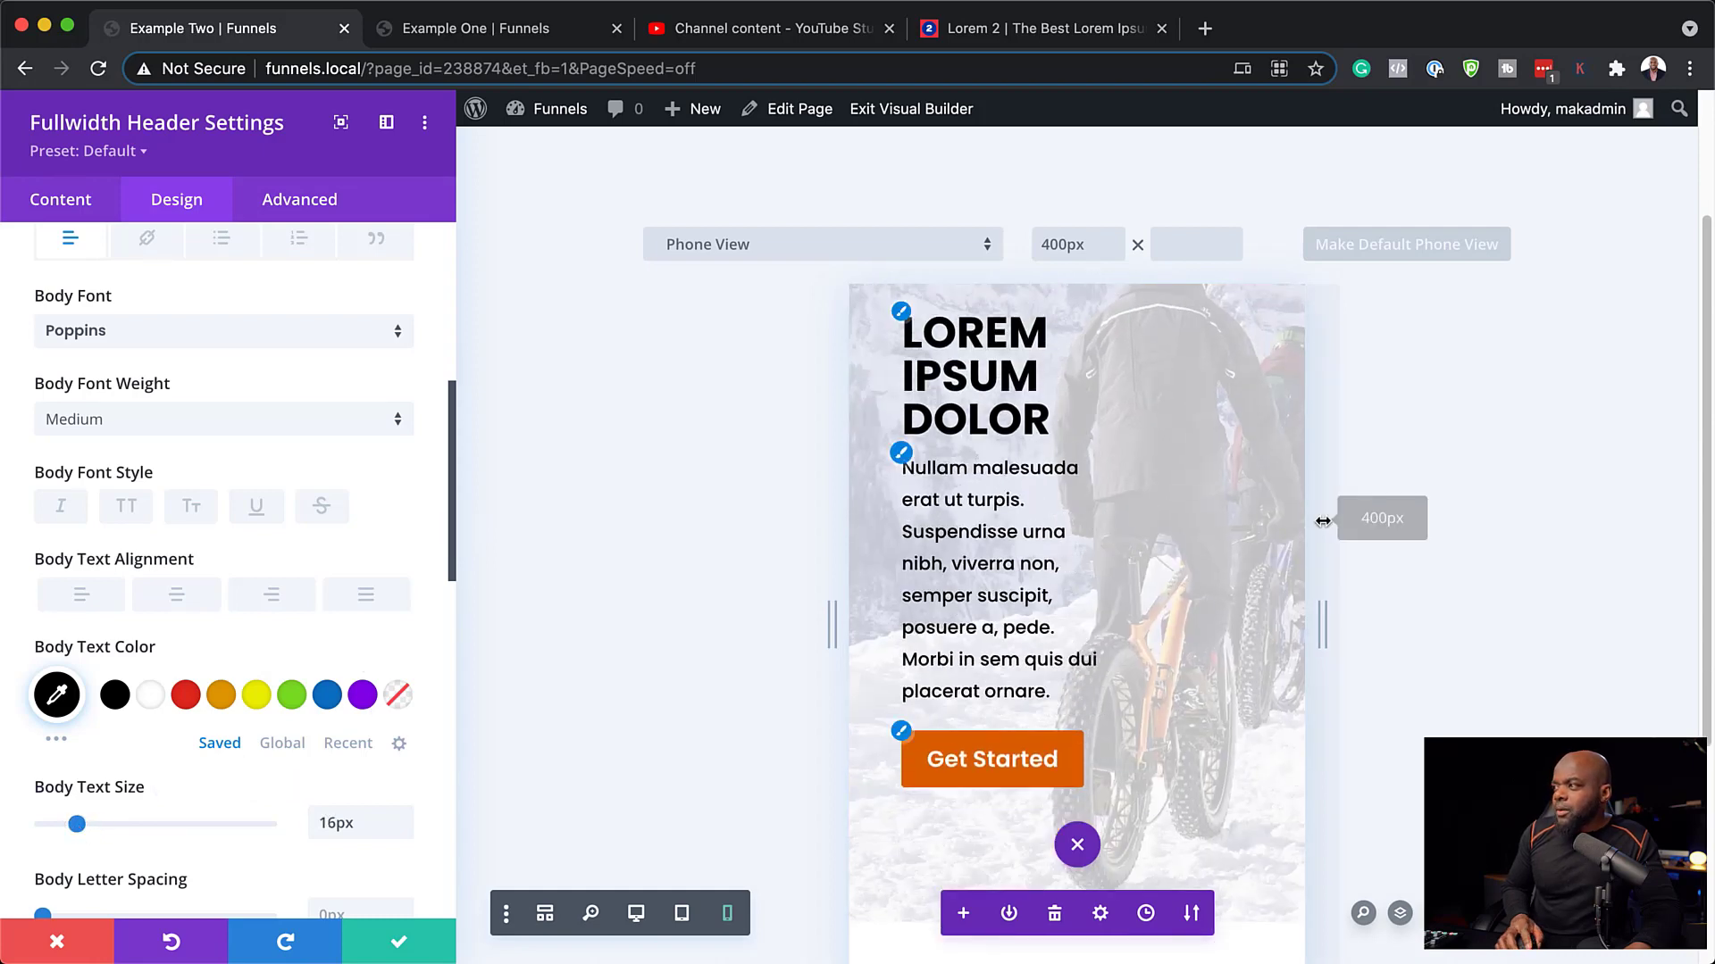
# Set the header's title text size to 26px in the phone view and save the module settings.
pyautogui.click(900, 313)
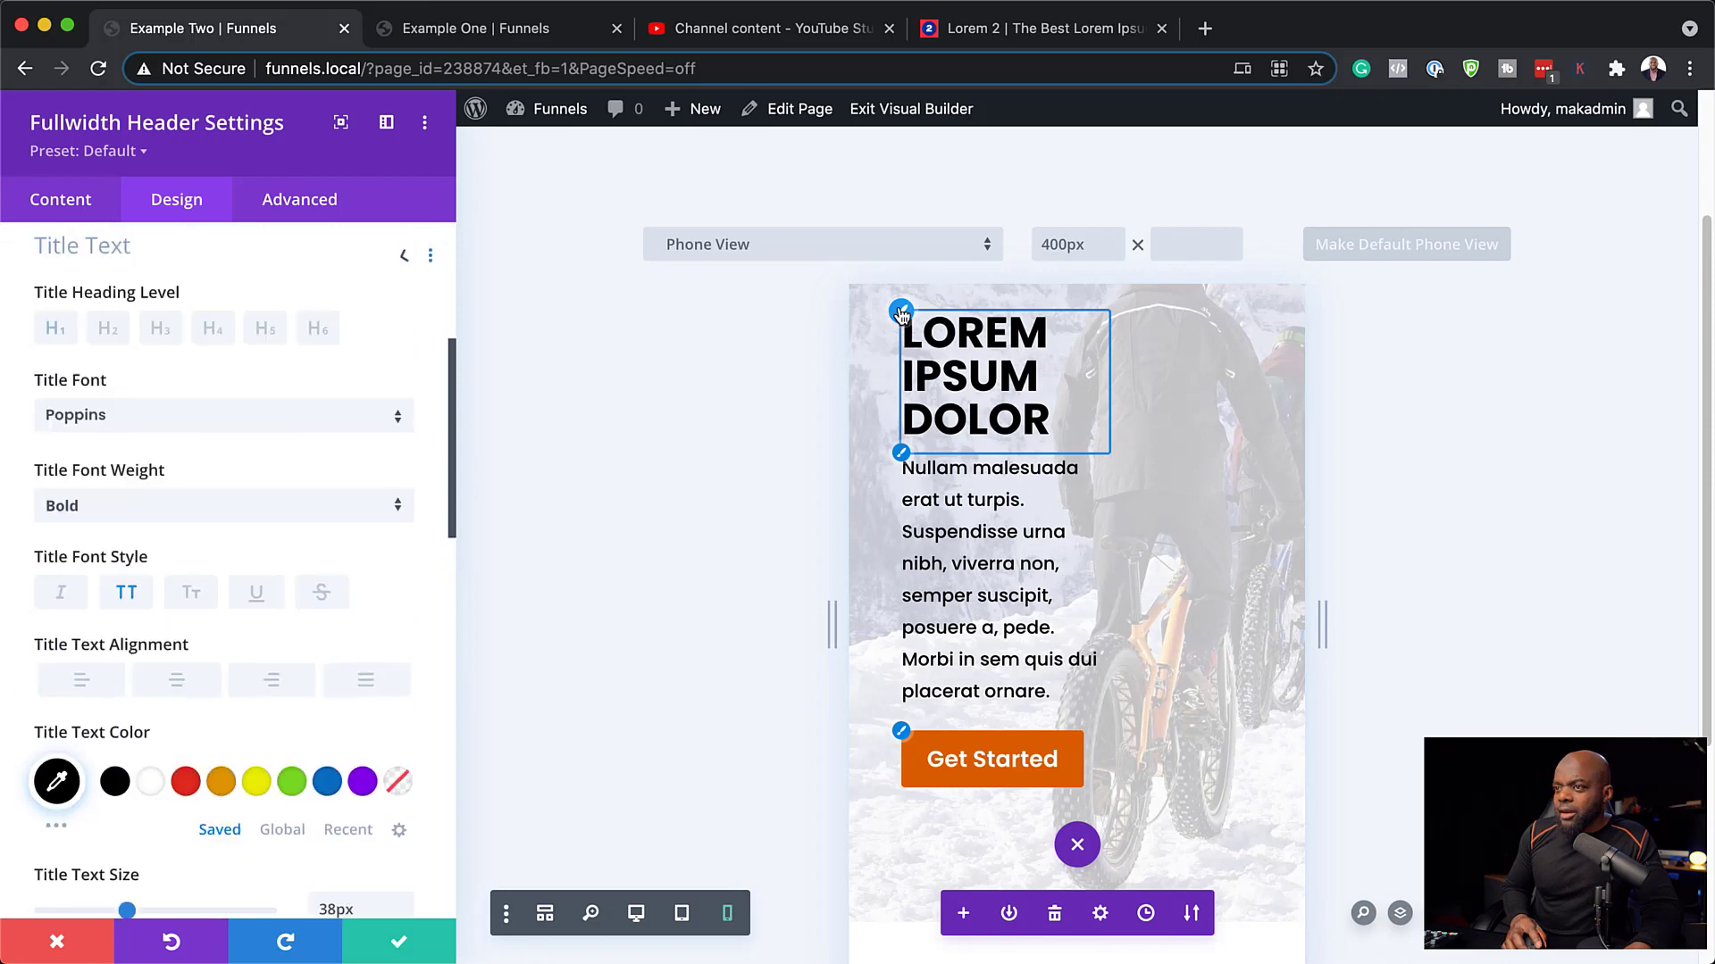
pyautogui.scroll(-3, 324, 719)
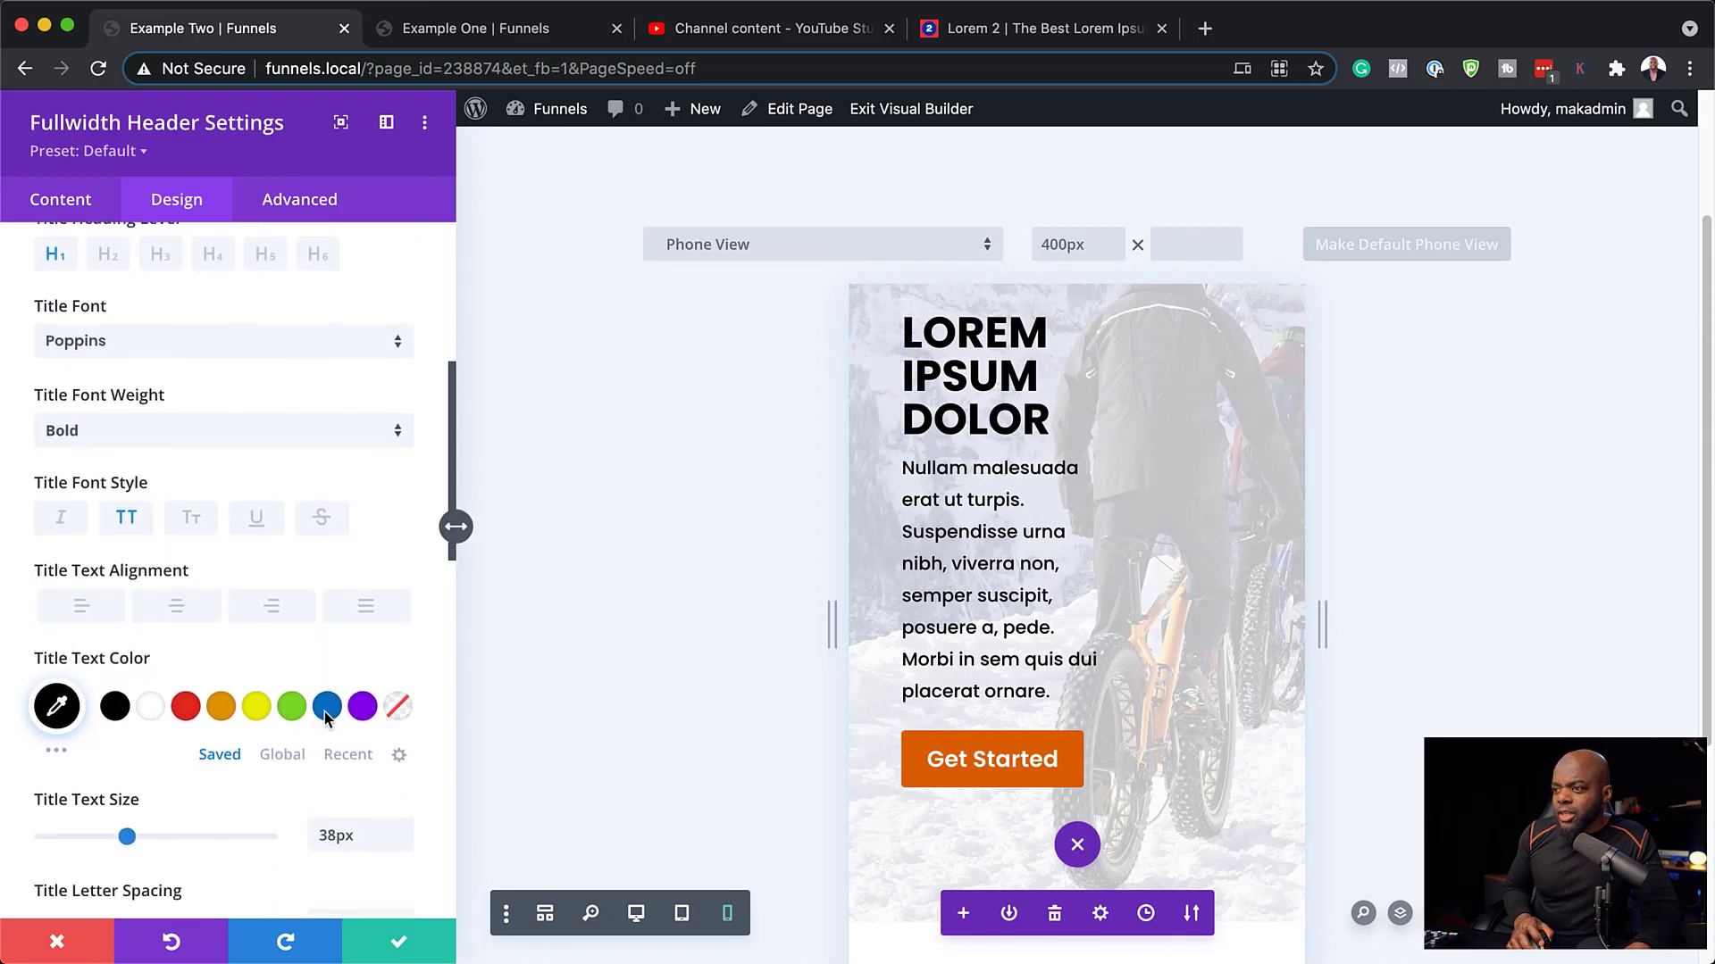
pyautogui.moveTo(127, 808); pyautogui.dragTo(99, 809)
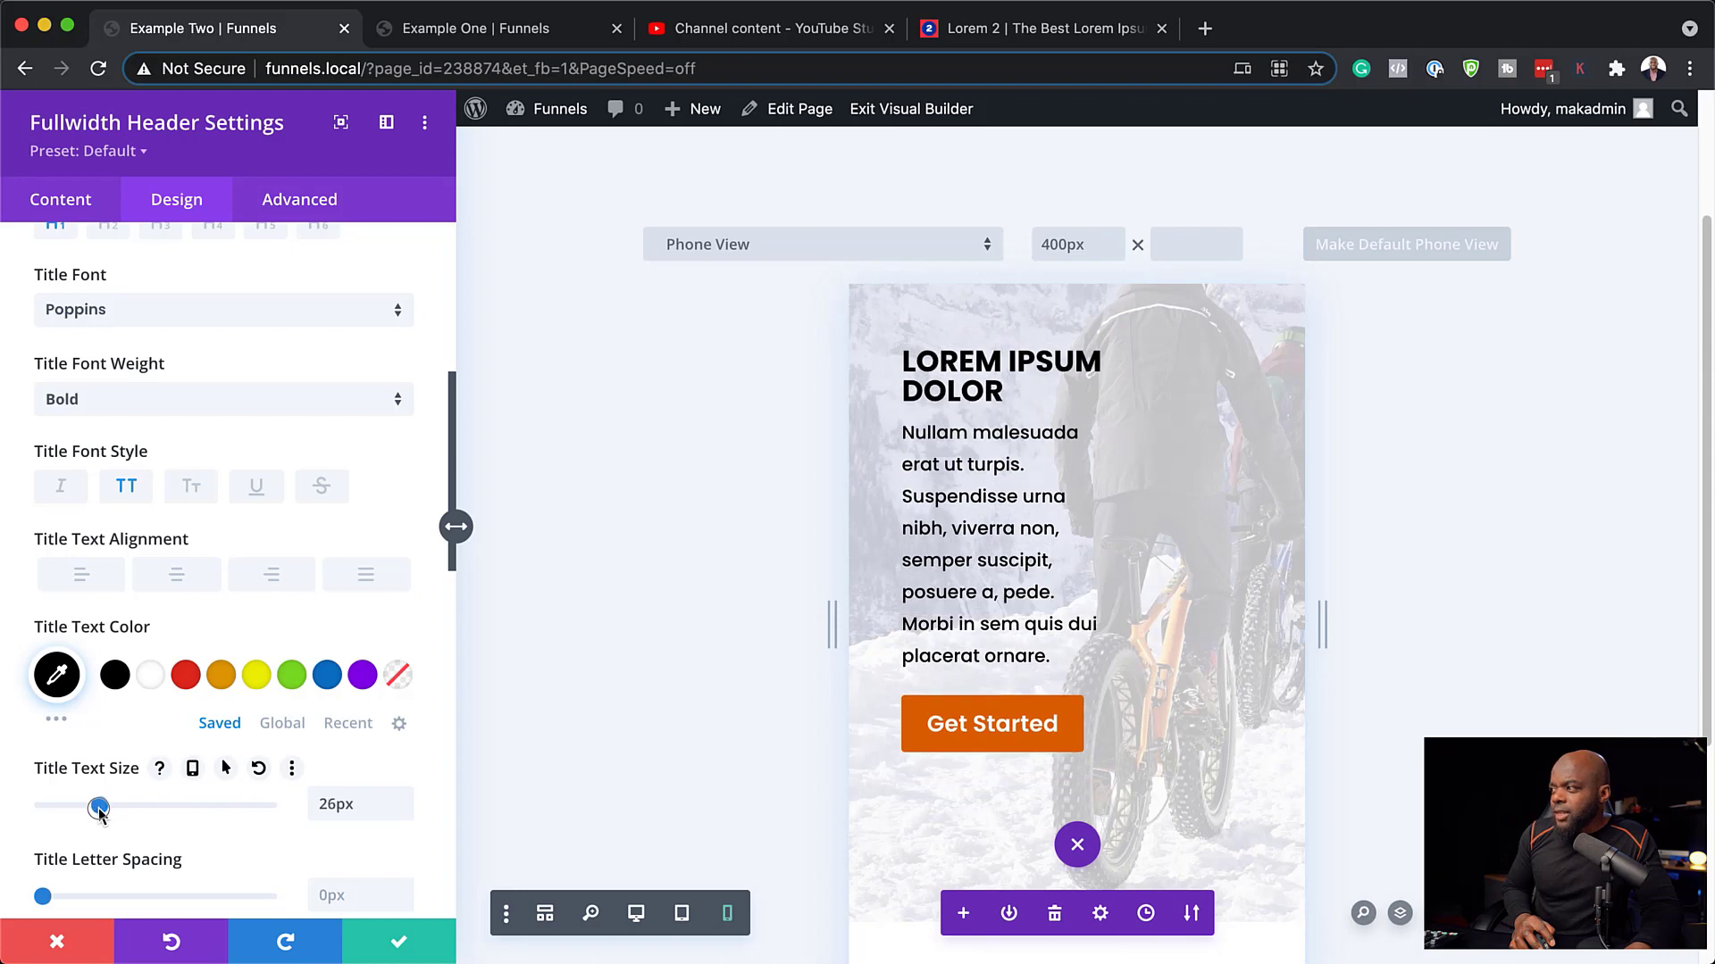
pyautogui.scroll(3, 1124, 639)
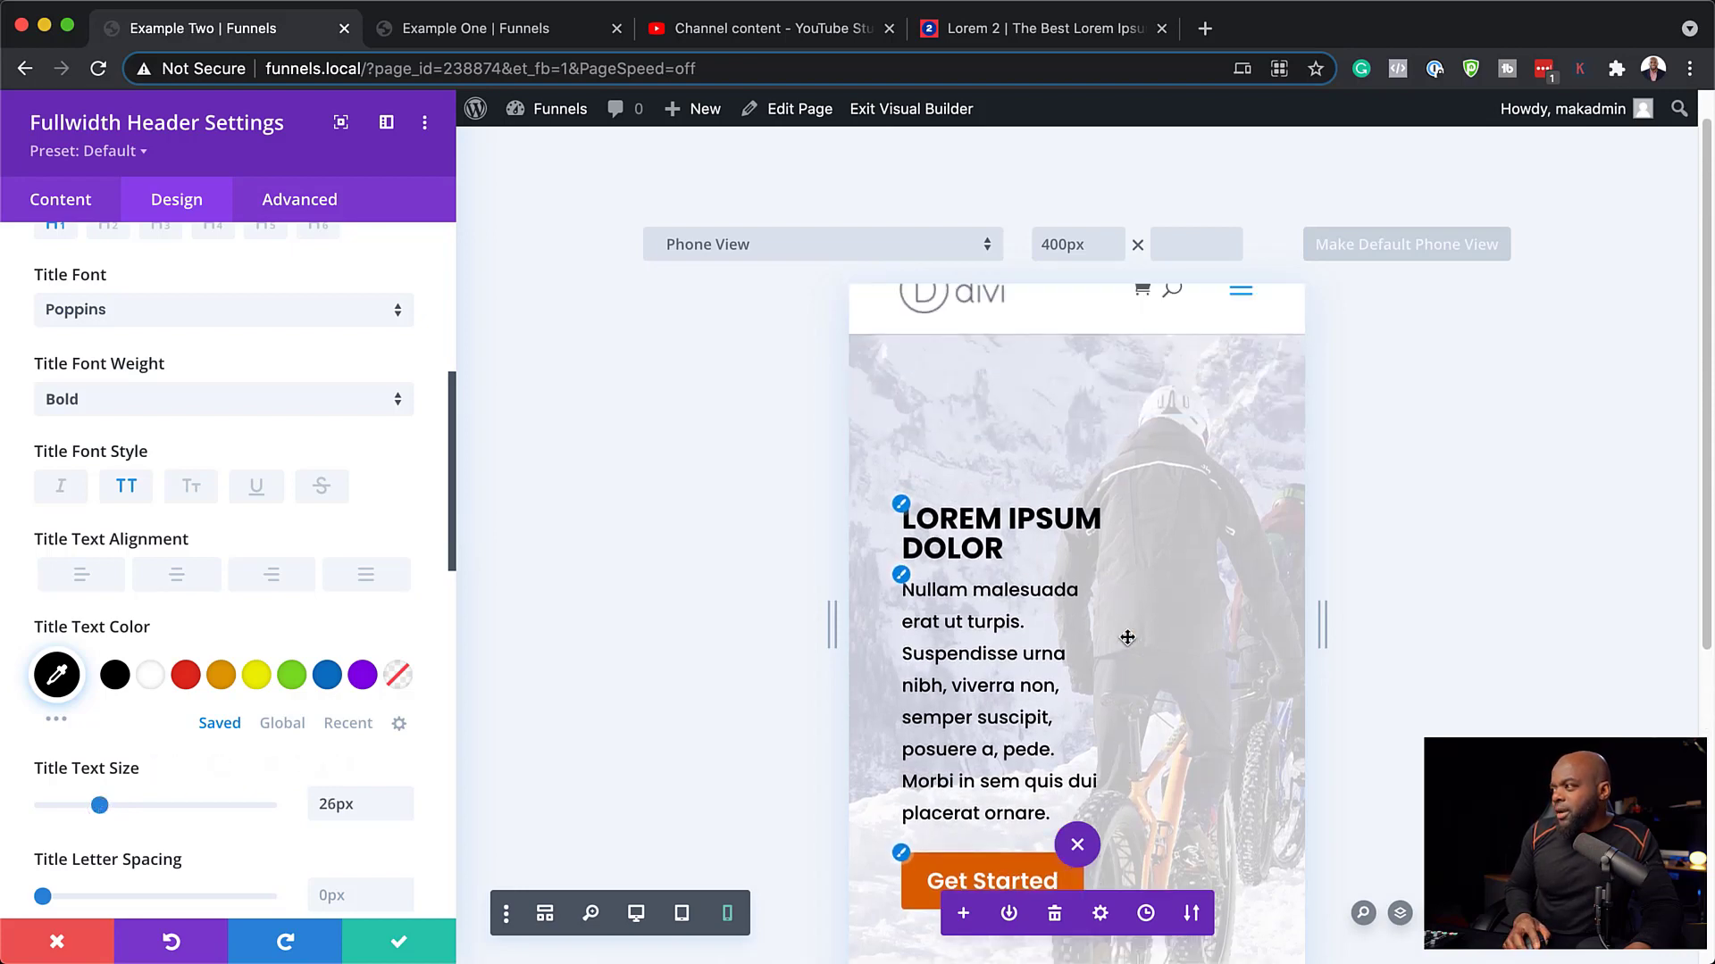
pyautogui.scroll(-5, 1212, 619)
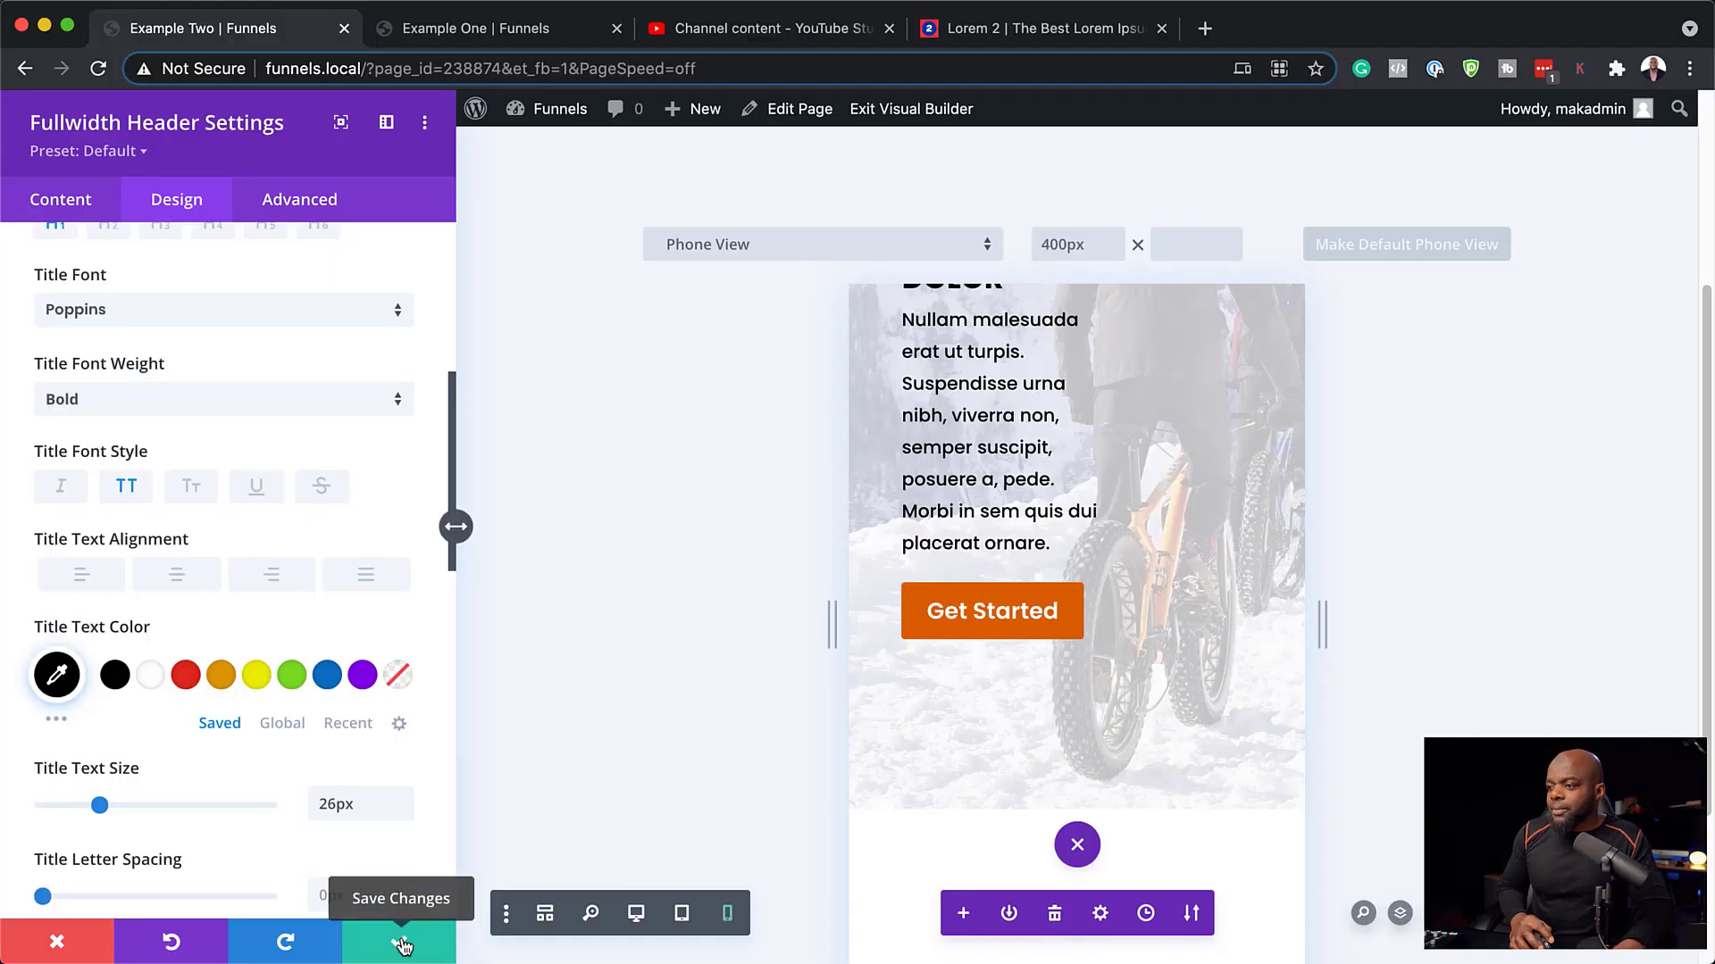
pyautogui.click(402, 945)
# Return the preview to Desktop View and exit the visual builder to review the live Example Two page.
pyautogui.click(708, 243)
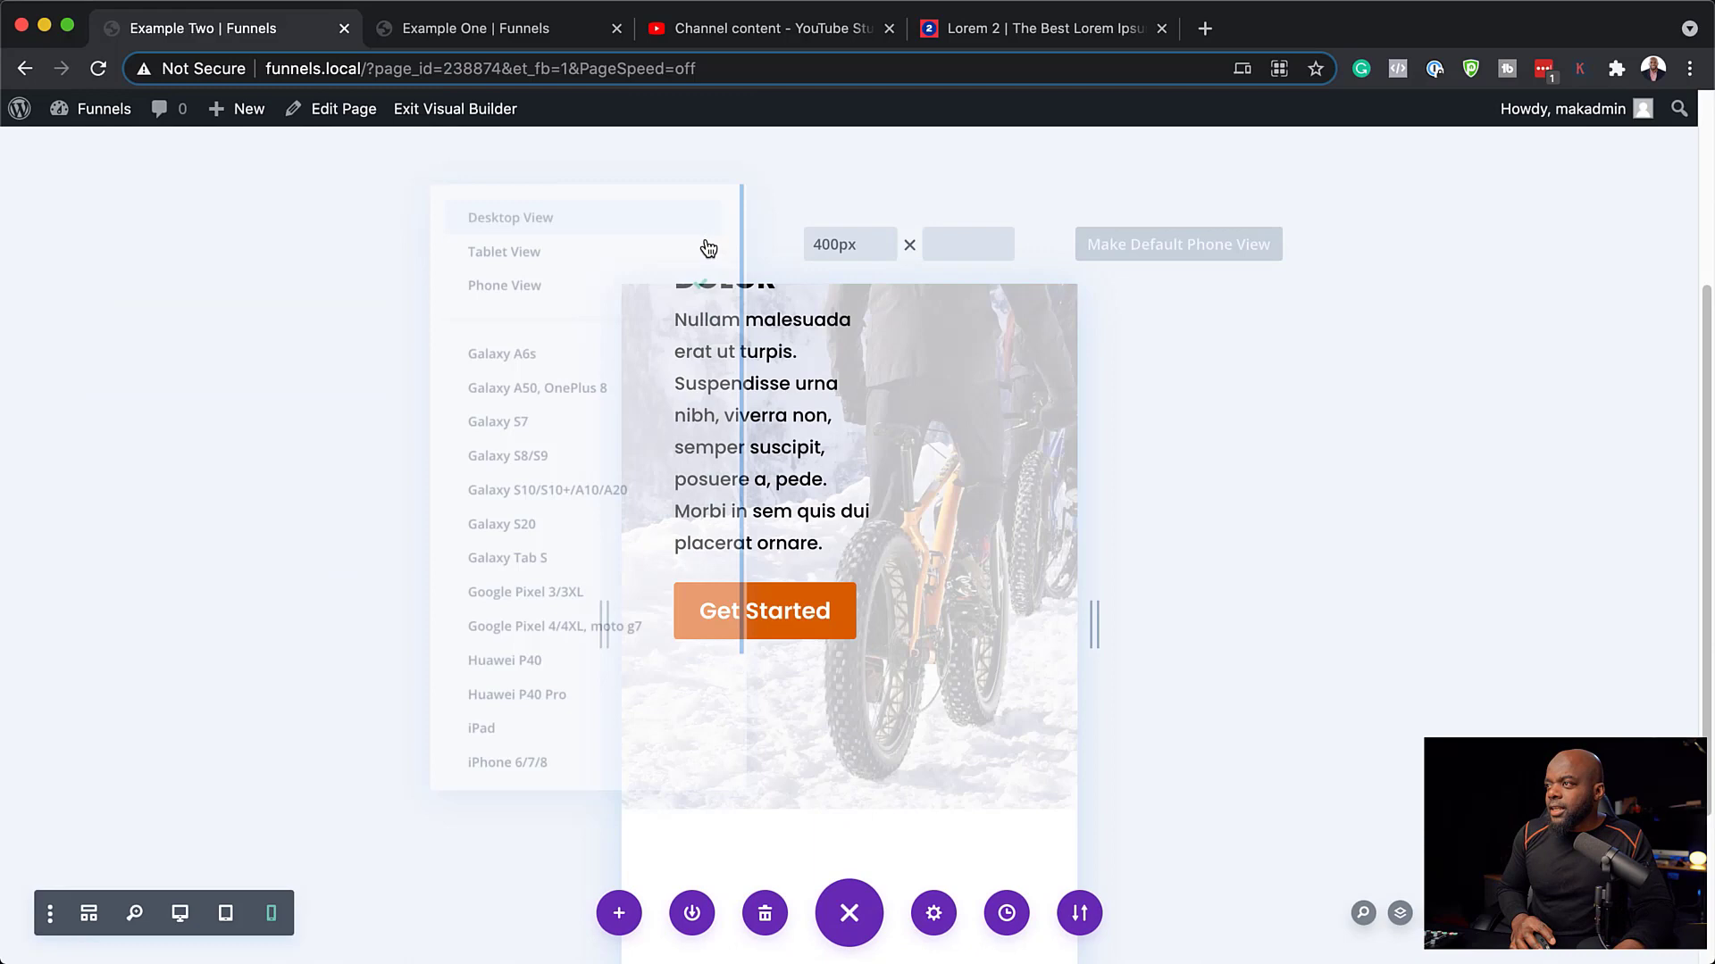
pyautogui.click(633, 179)
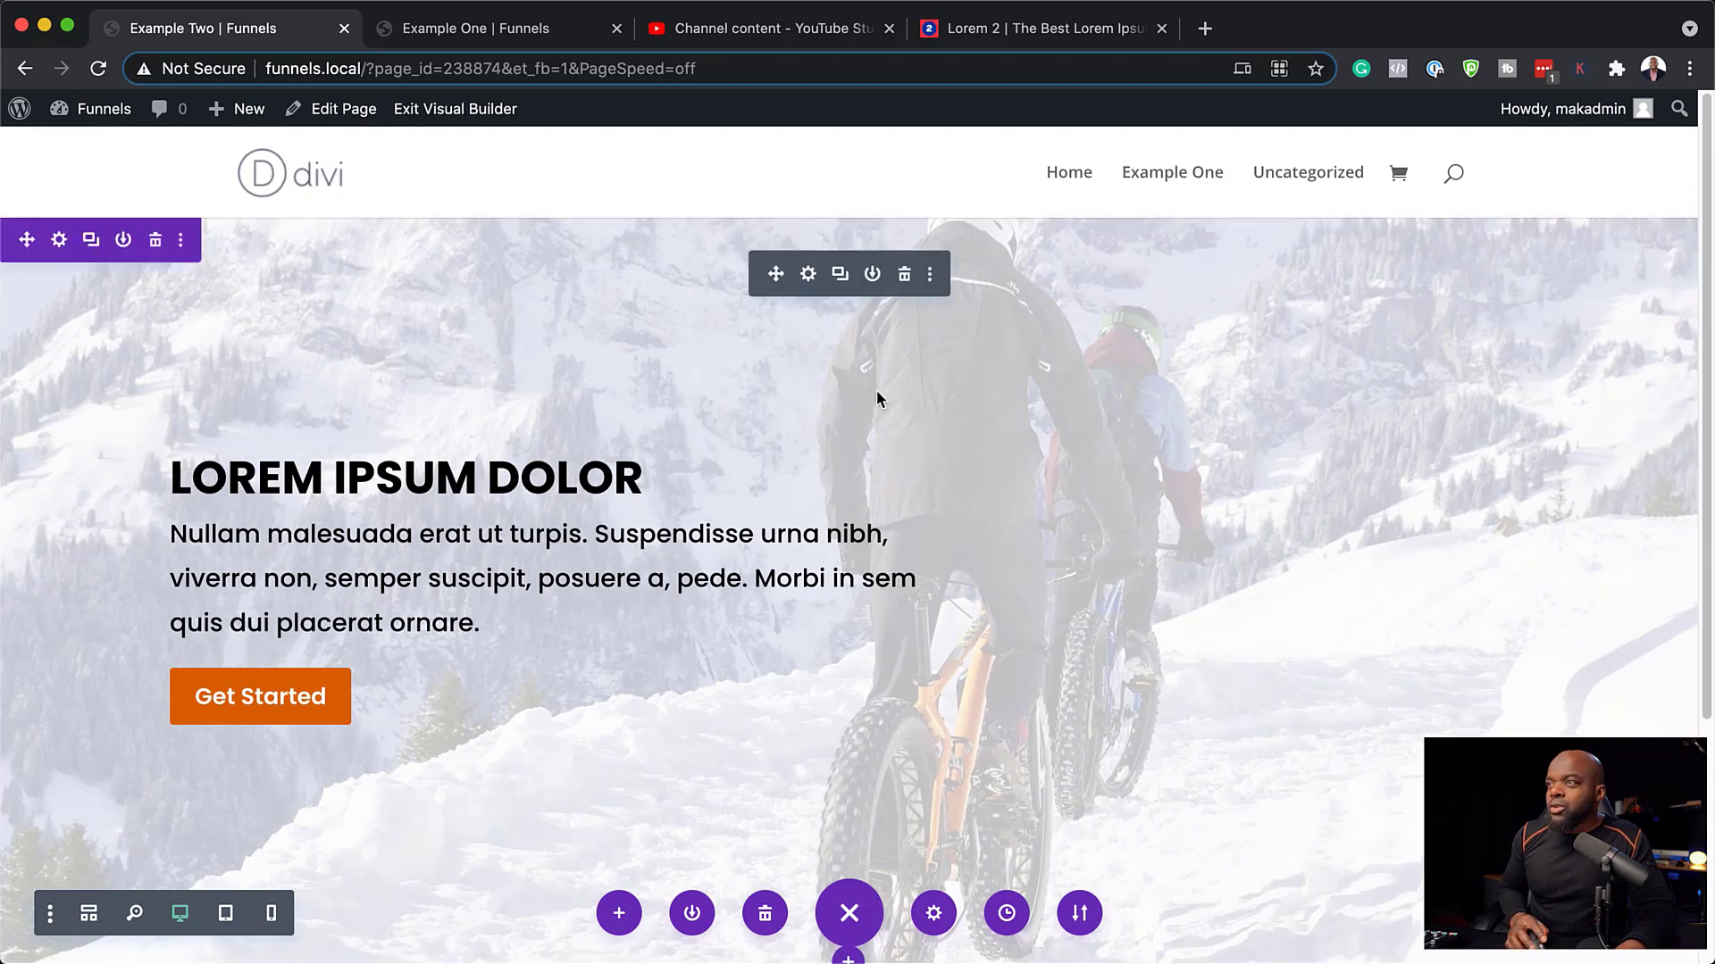
pyautogui.click(488, 108)
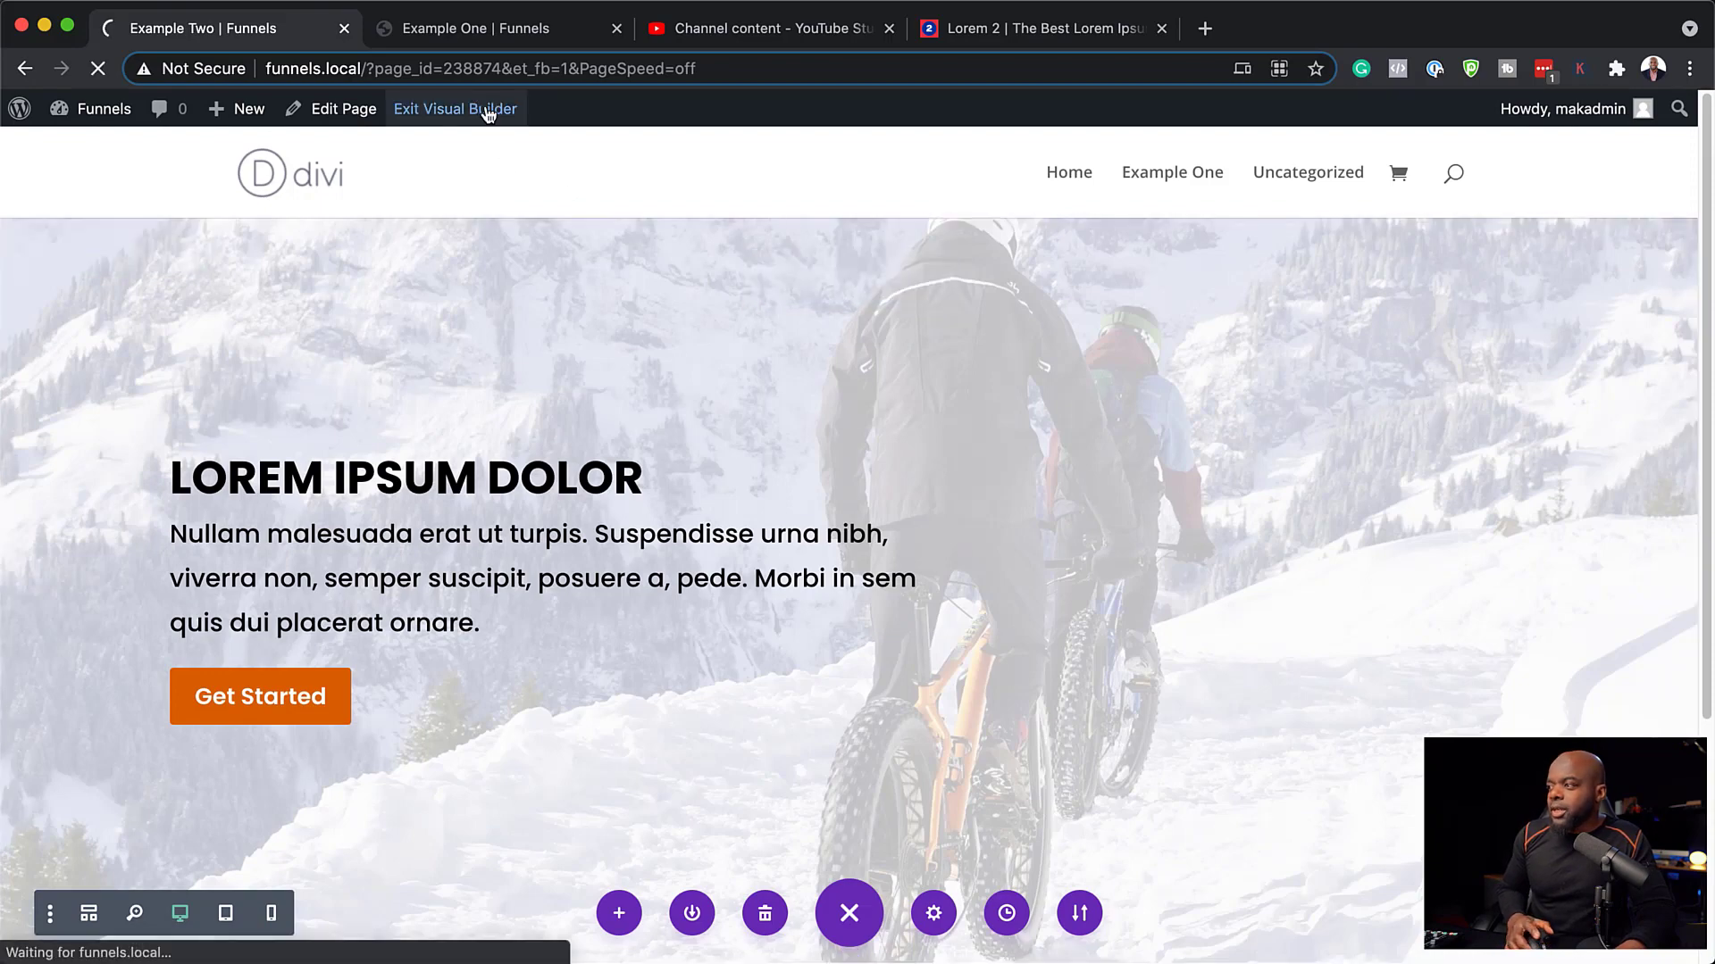
pyautogui.scroll(-2, 1433, 540)
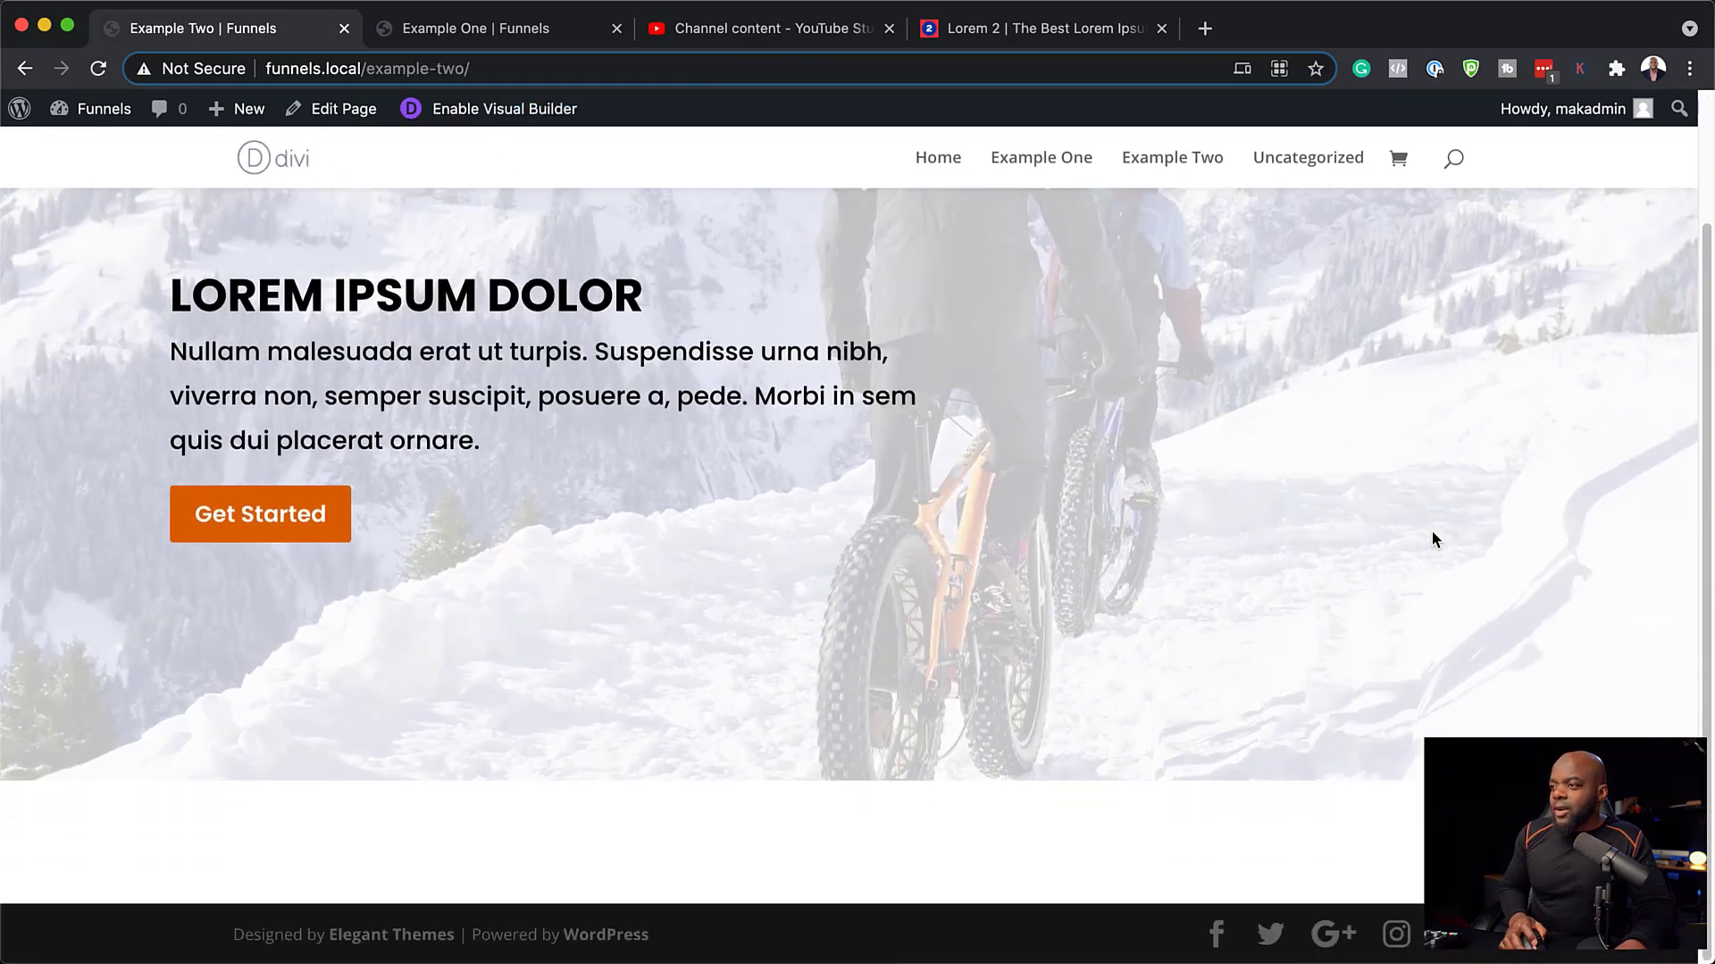
pyautogui.scroll(3, 1432, 531)
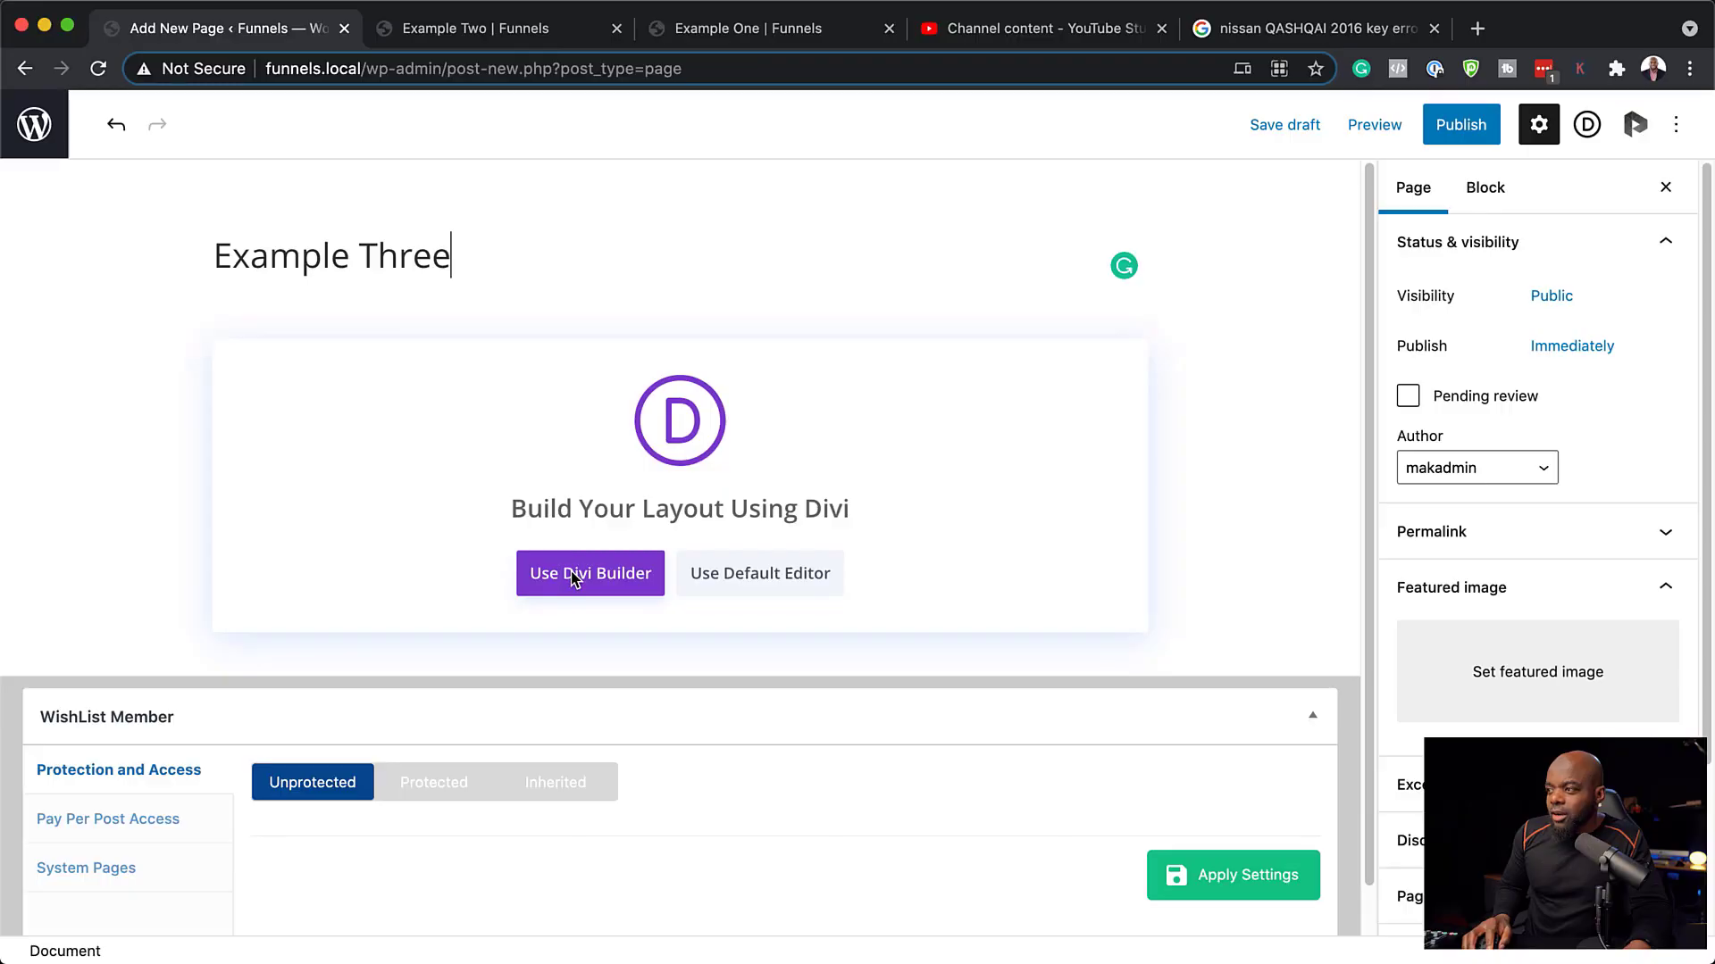
# Build the Example Three page with Divi by cloning the existing Example Two page.
pyautogui.click(586, 577)
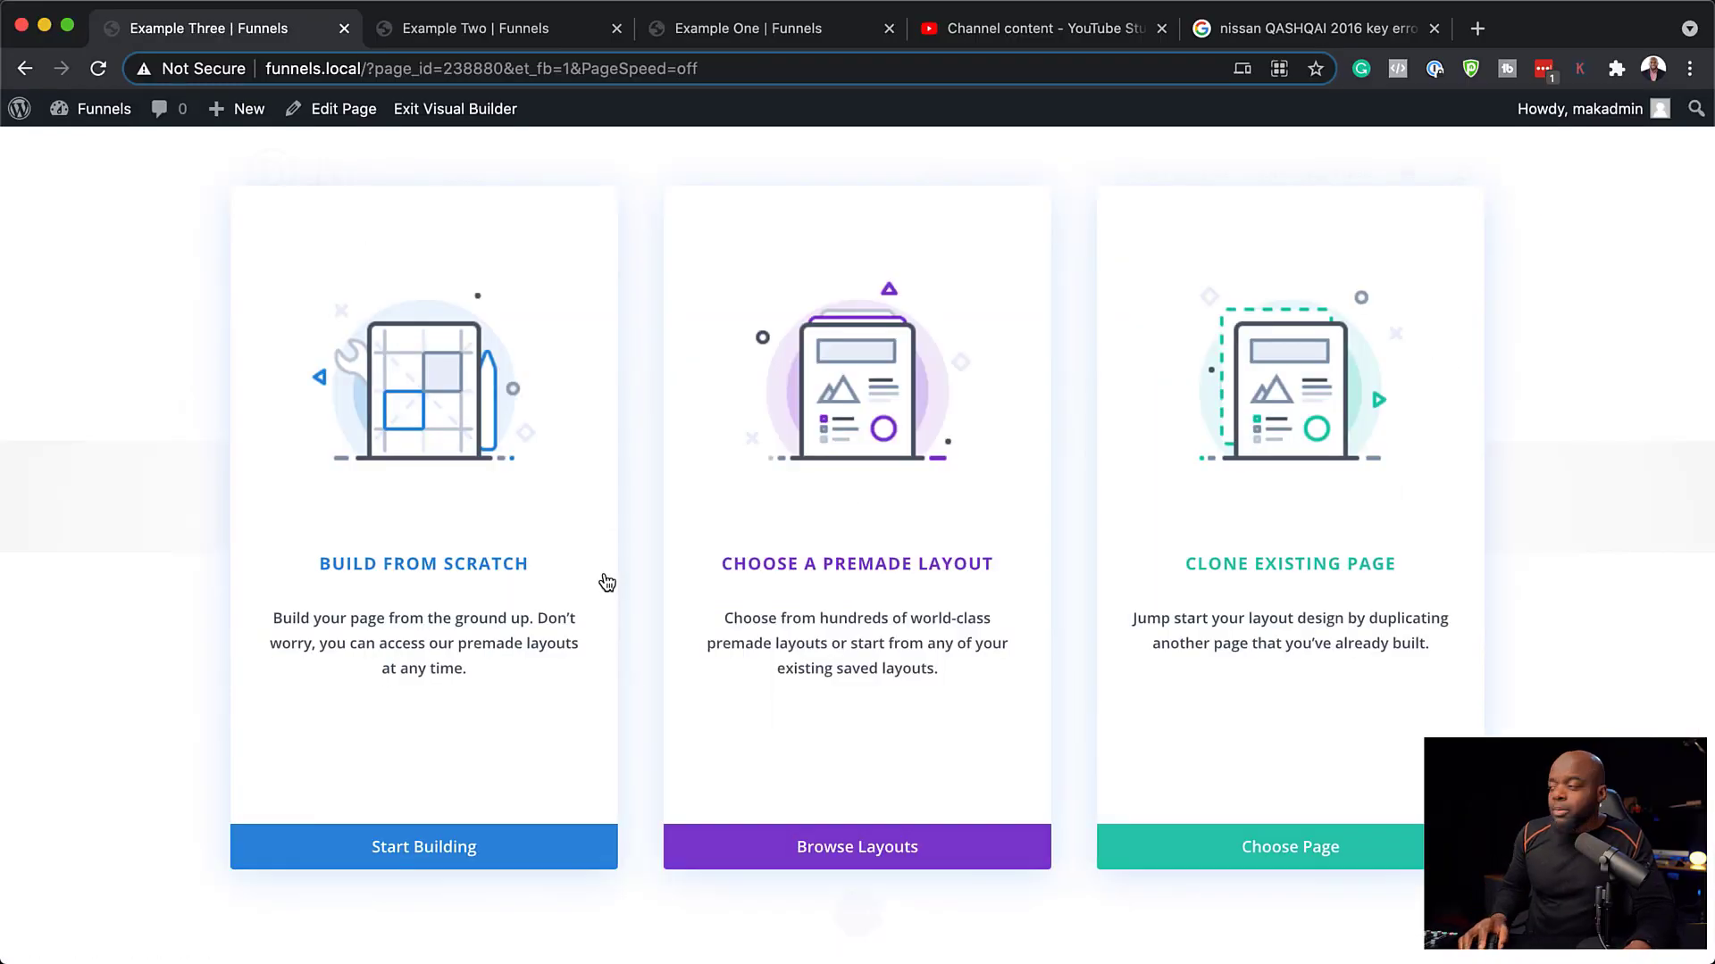
pyautogui.click(1294, 572)
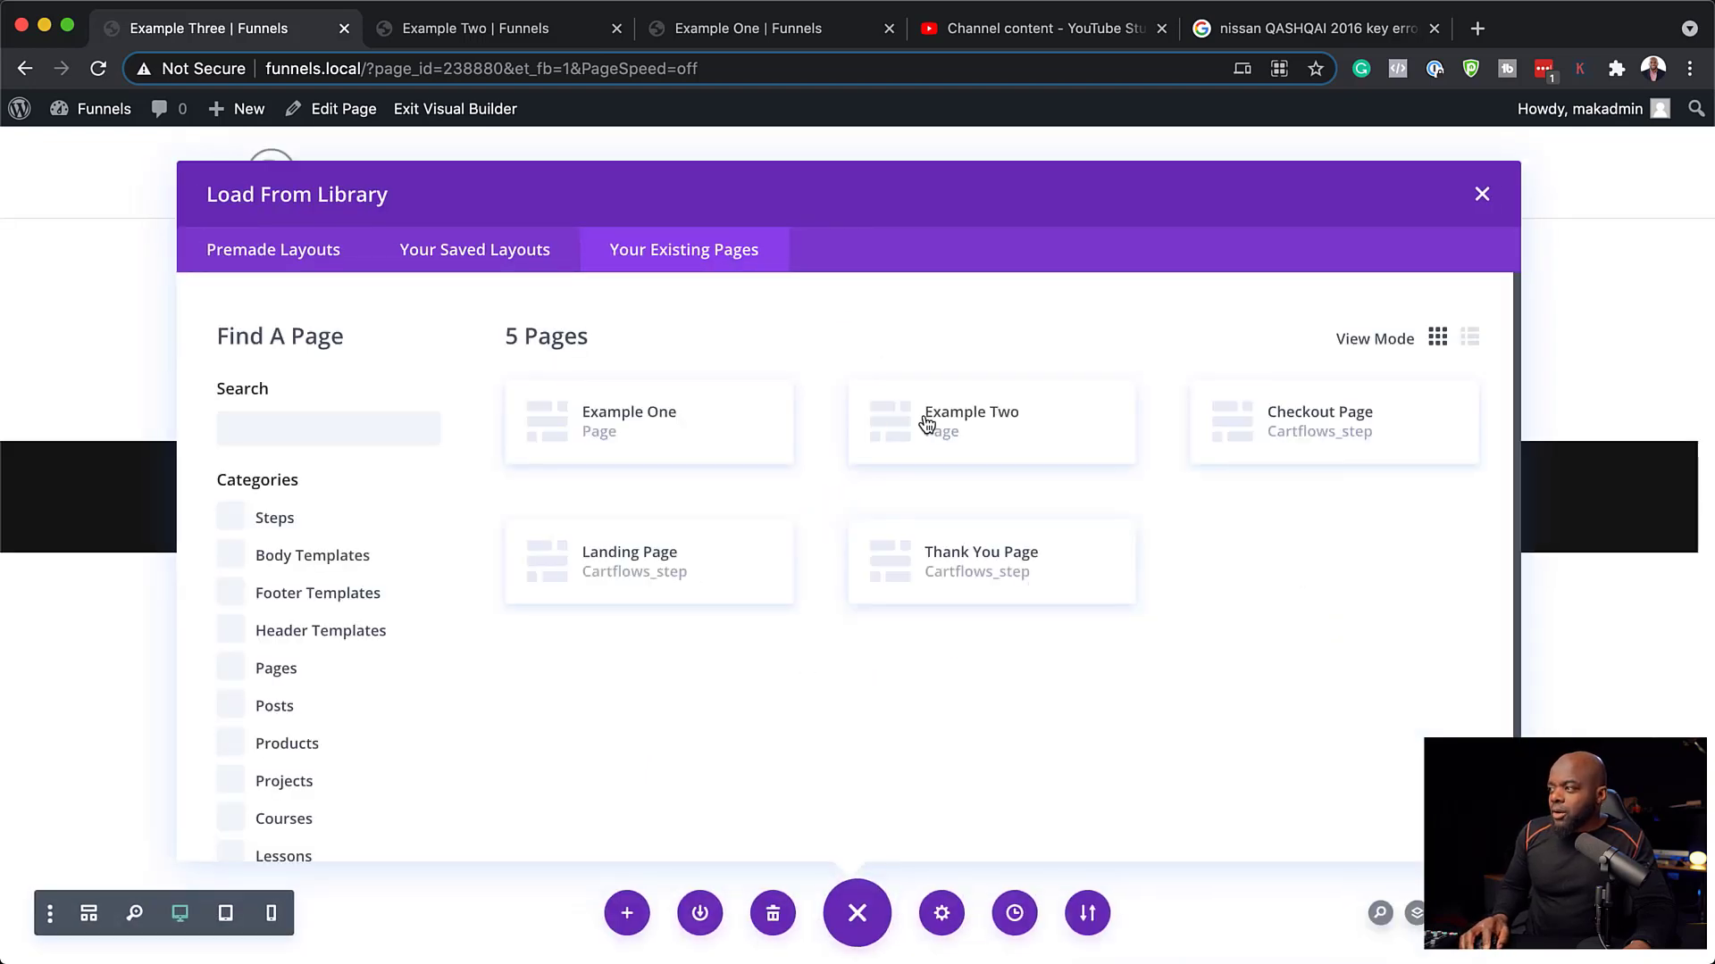
pyautogui.click(945, 429)
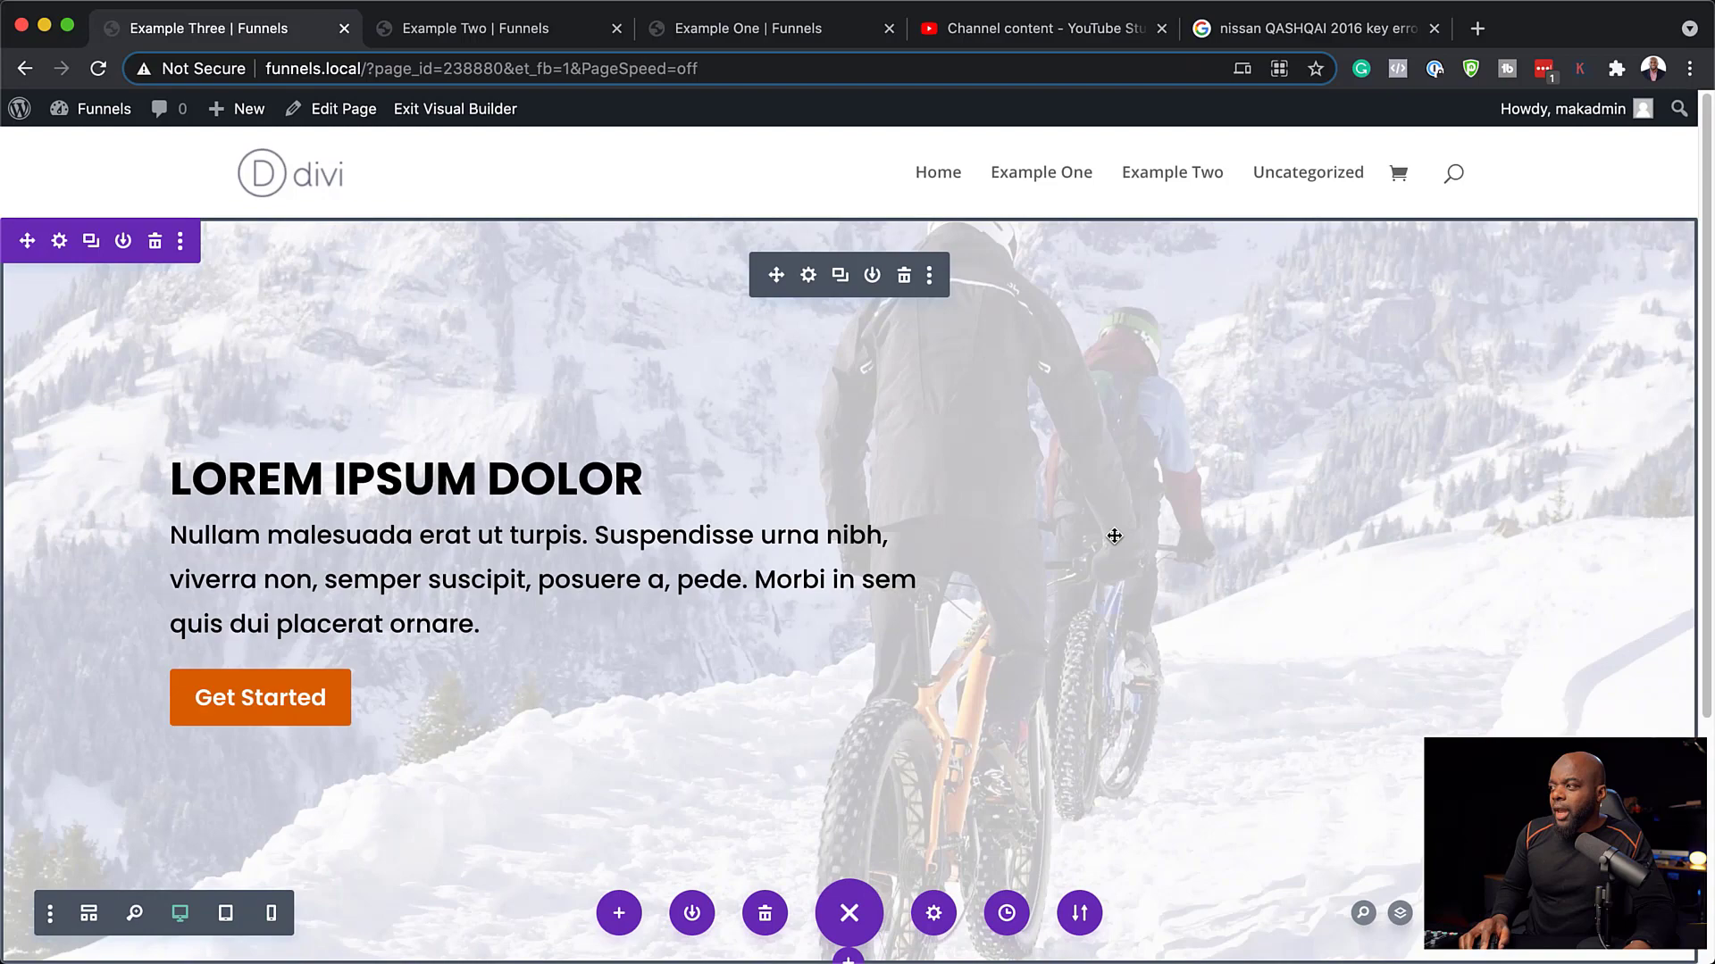
# Replace the fullwidth header's background image with girl-2480361_1920.jpg from the media library.
pyautogui.scroll(-2, 1102, 474)
pyautogui.scroll(2, 1102, 474)
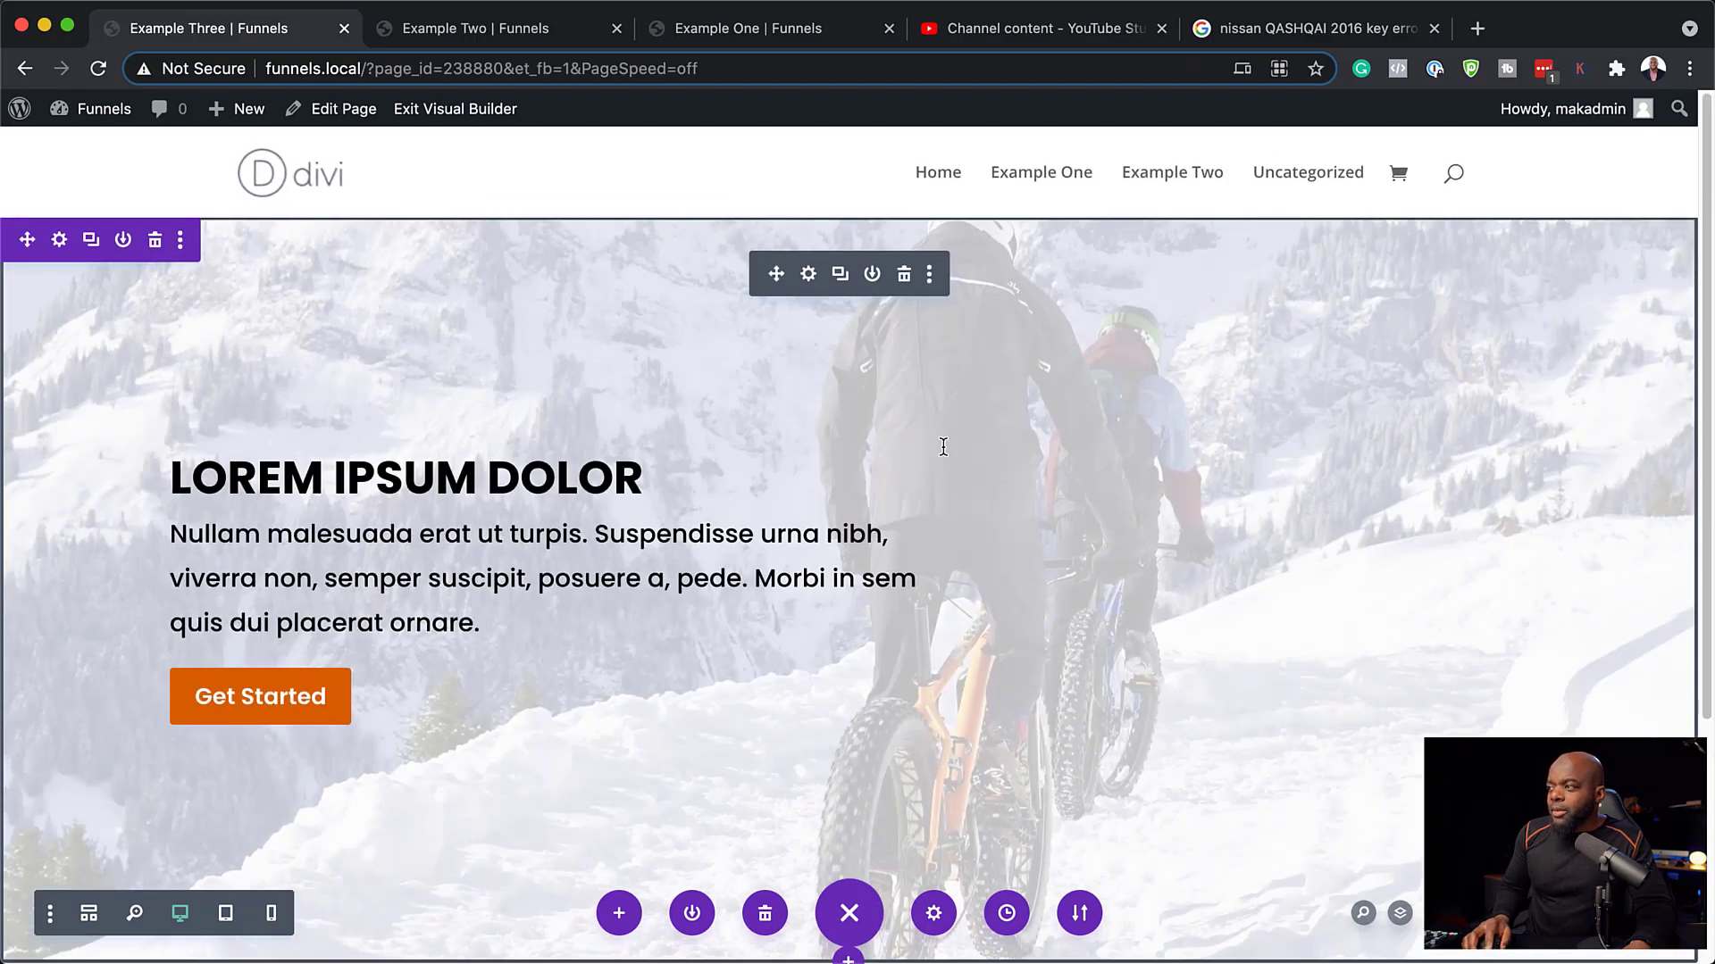
pyautogui.click(809, 276)
pyautogui.scroll(-3, 277, 684)
pyautogui.scroll(-3, 275, 680)
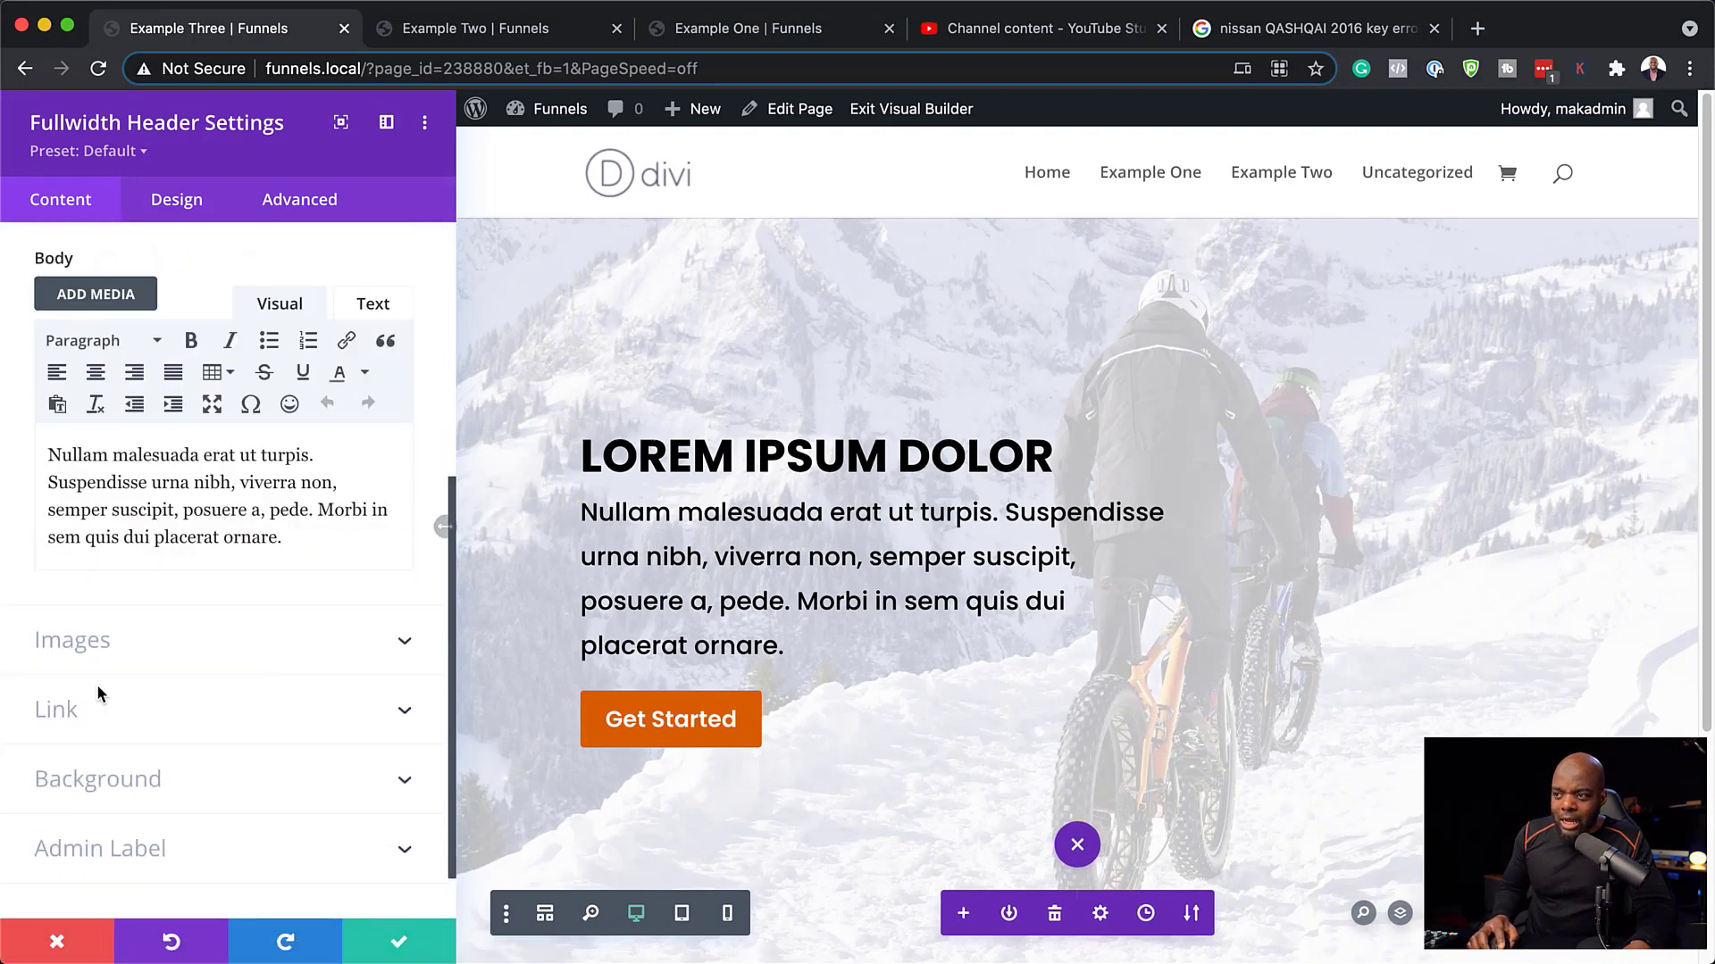
pyautogui.scroll(3, 393, 448)
pyautogui.scroll(-4, 223, 632)
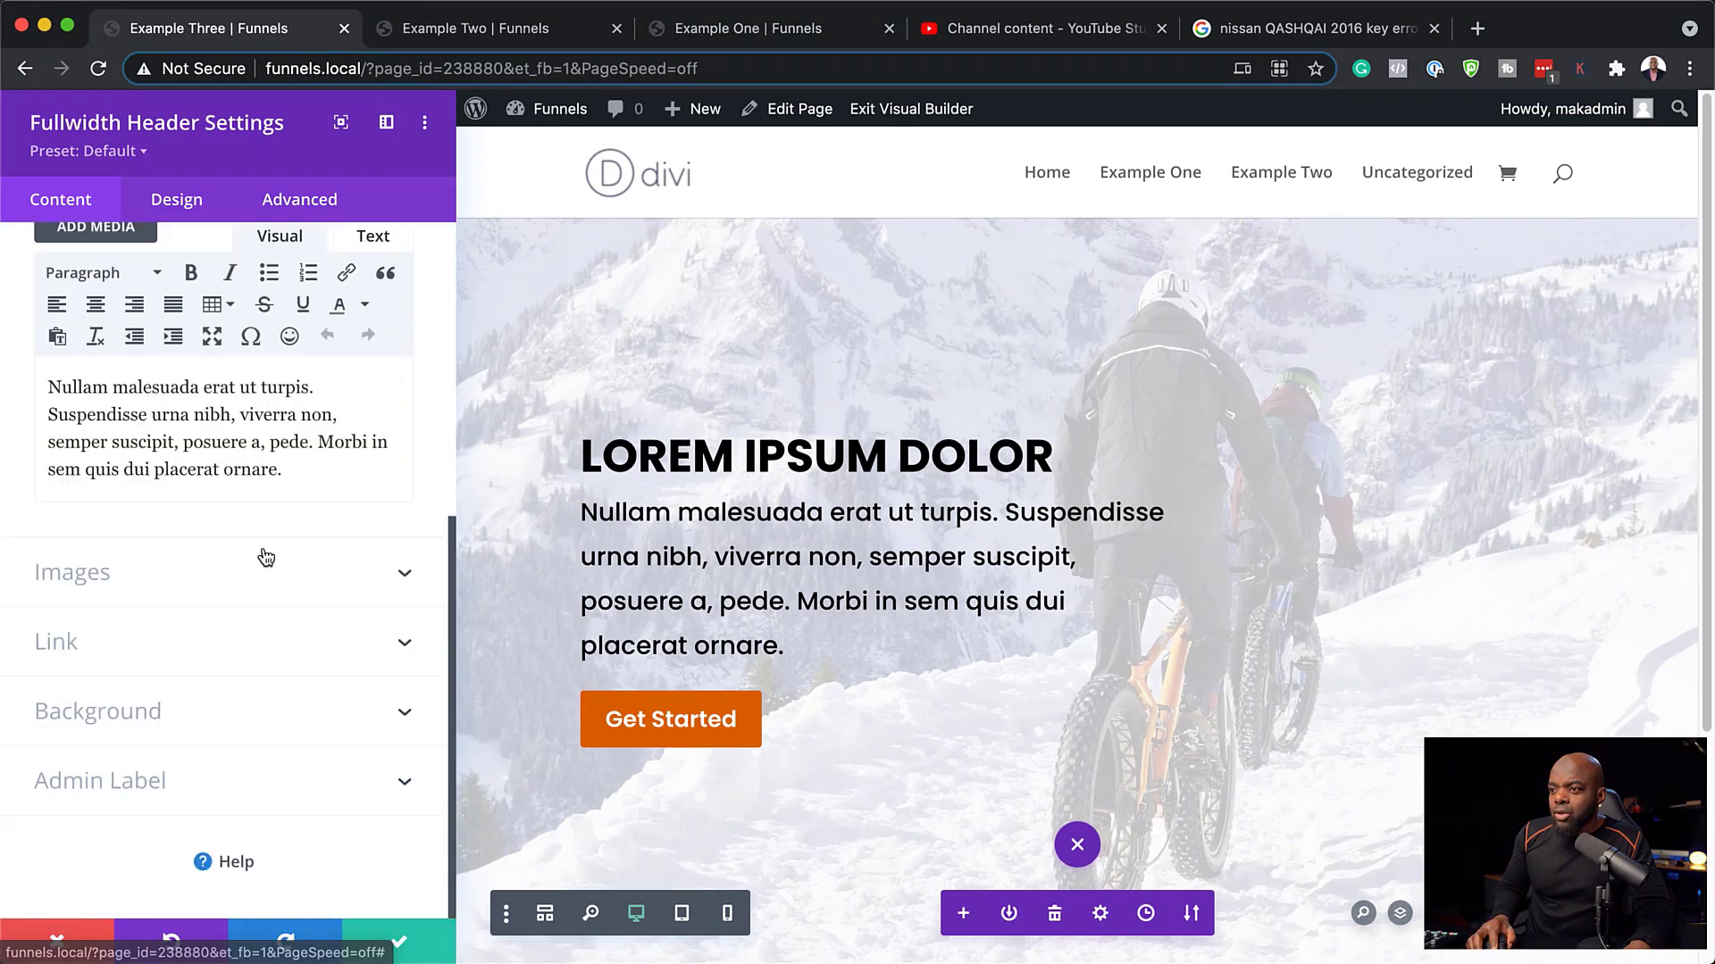
pyautogui.click(169, 712)
pyautogui.click(271, 346)
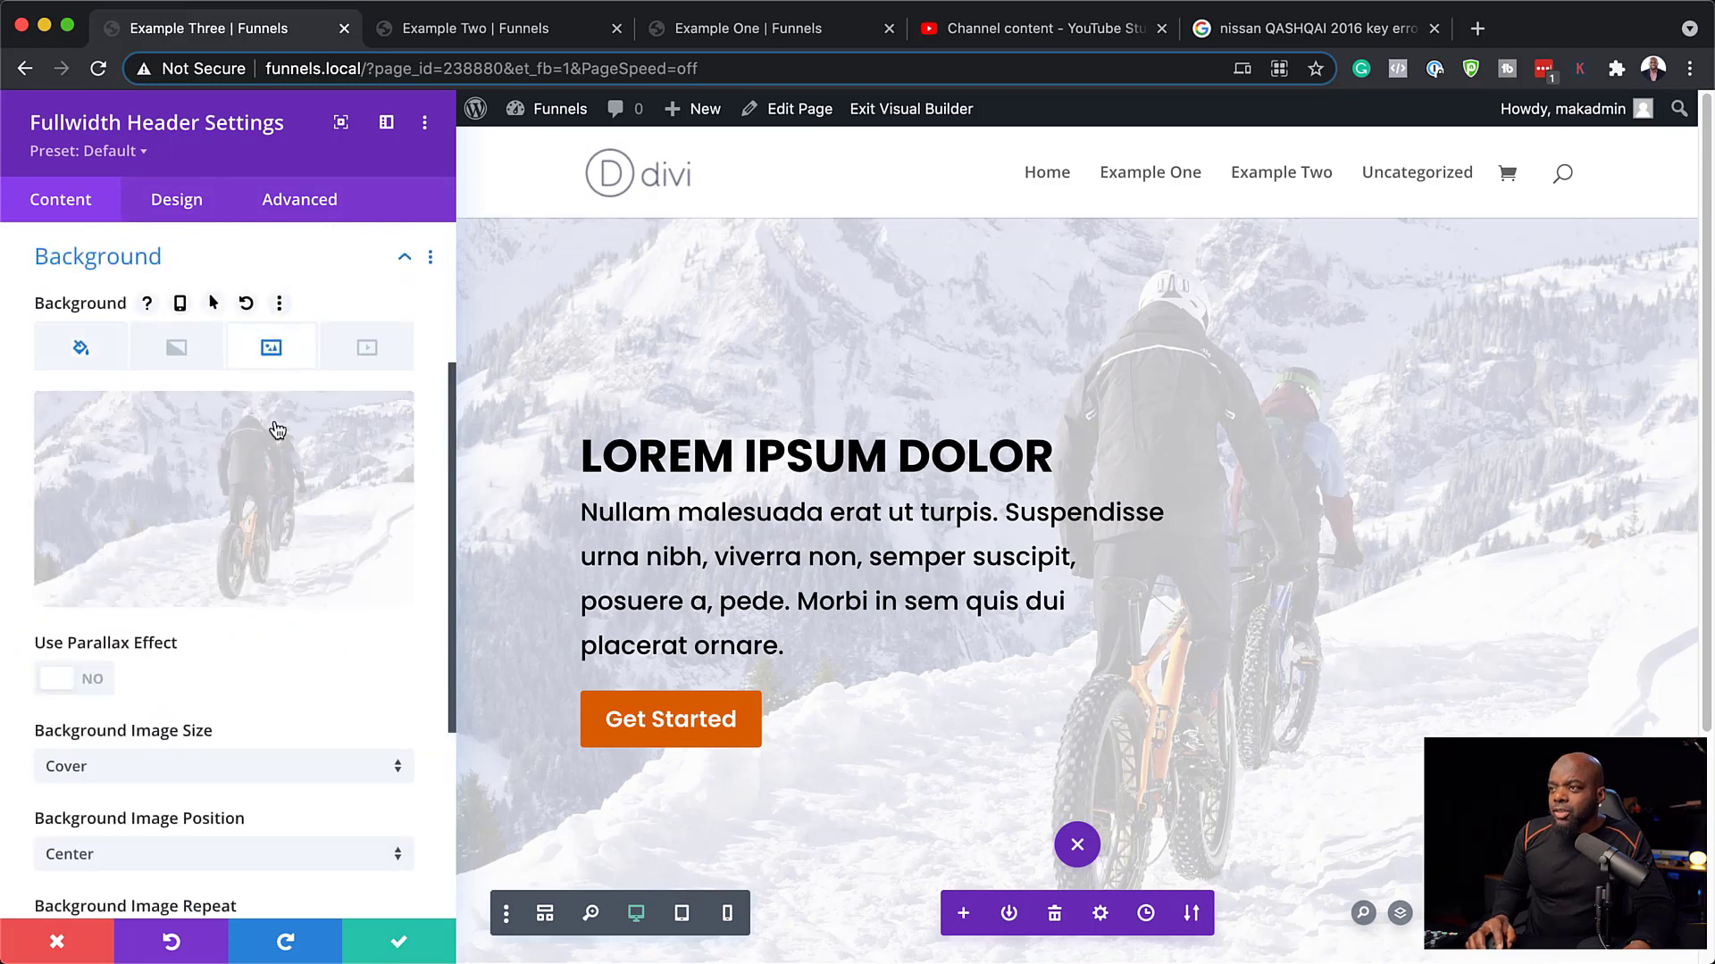
pyautogui.click(254, 501)
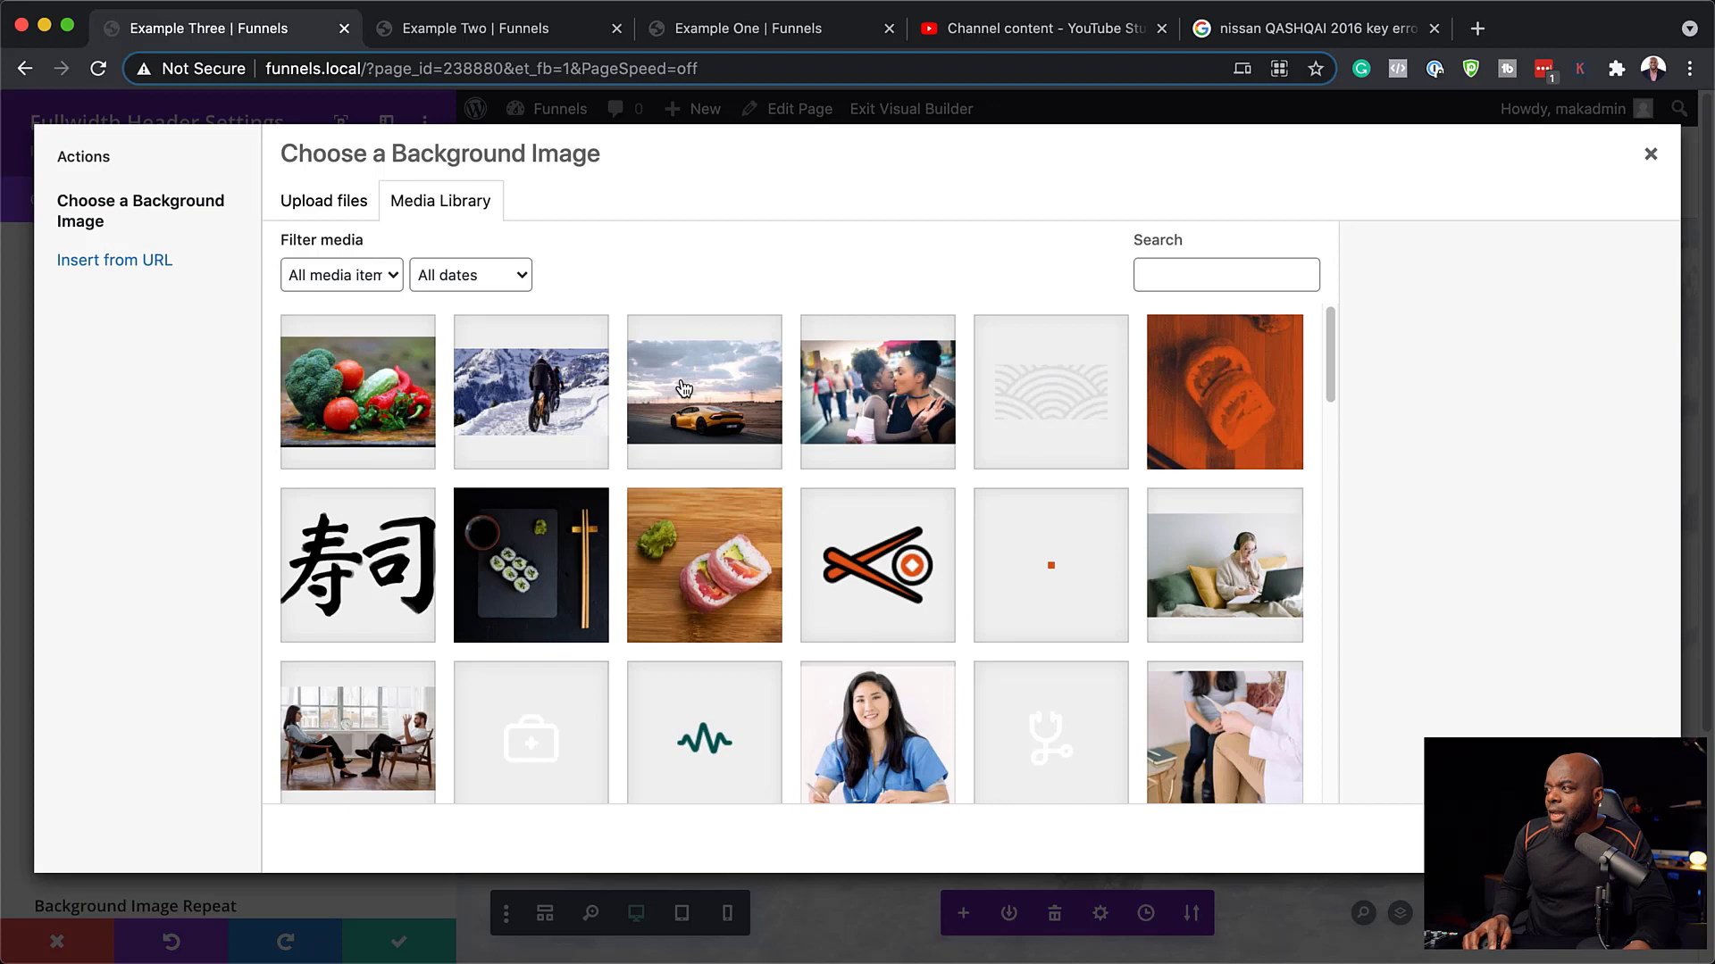
pyautogui.click(863, 415)
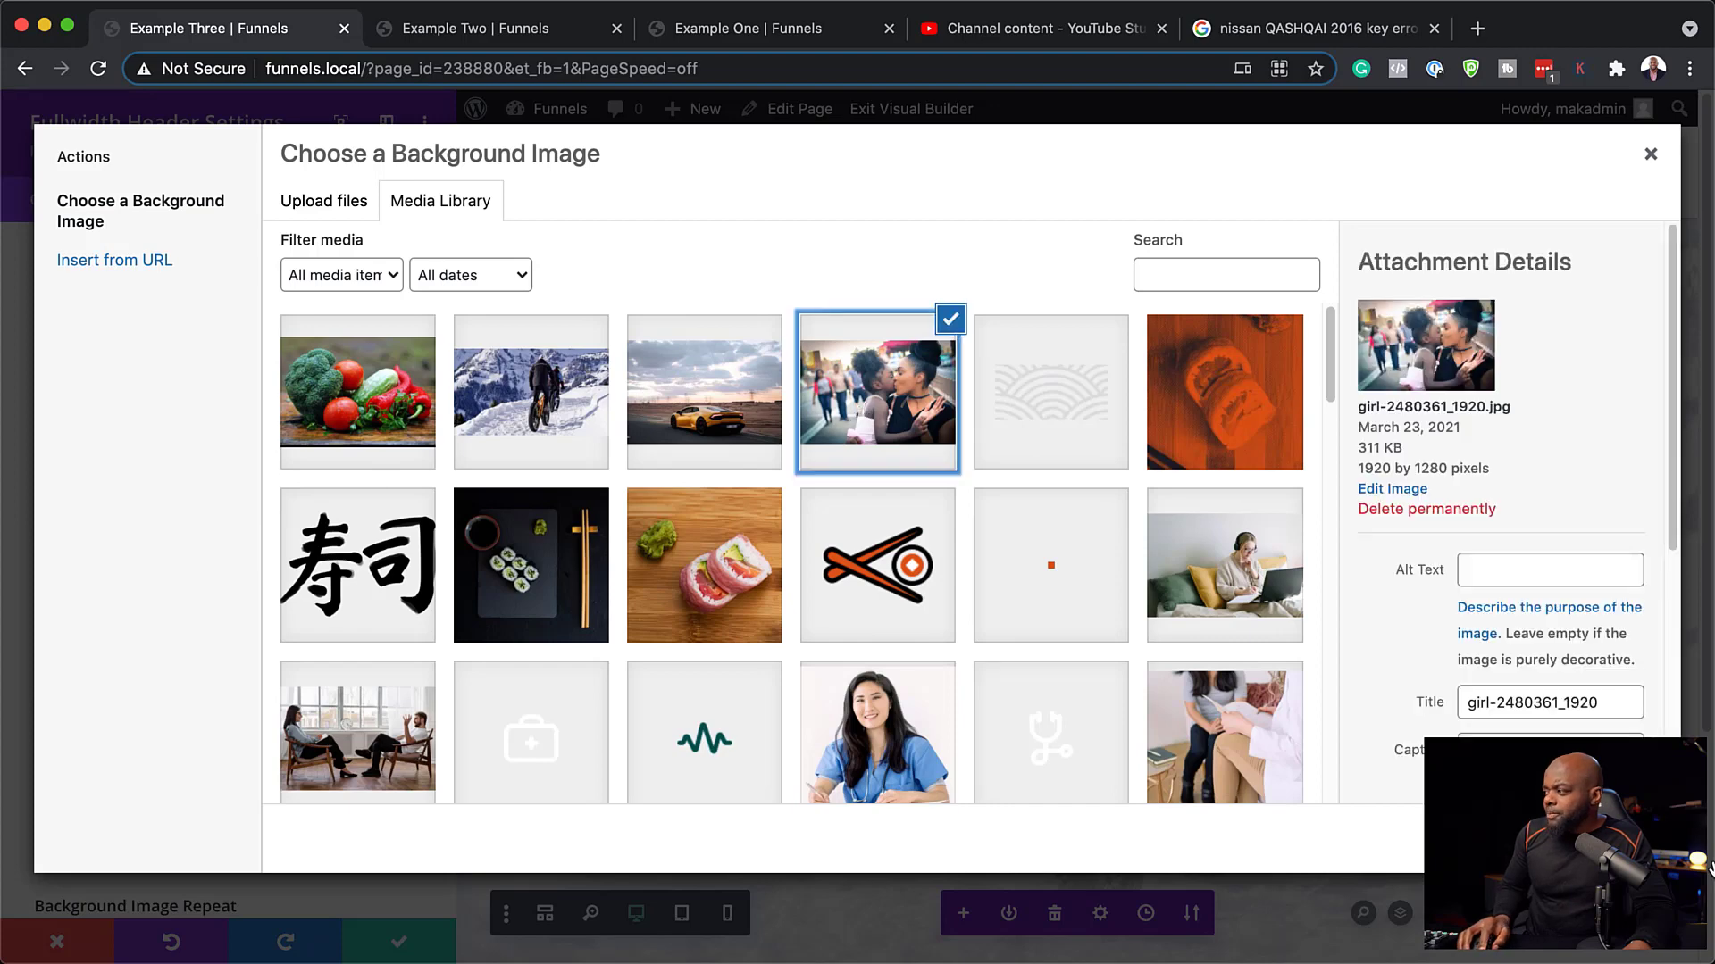
pyautogui.click(1598, 840)
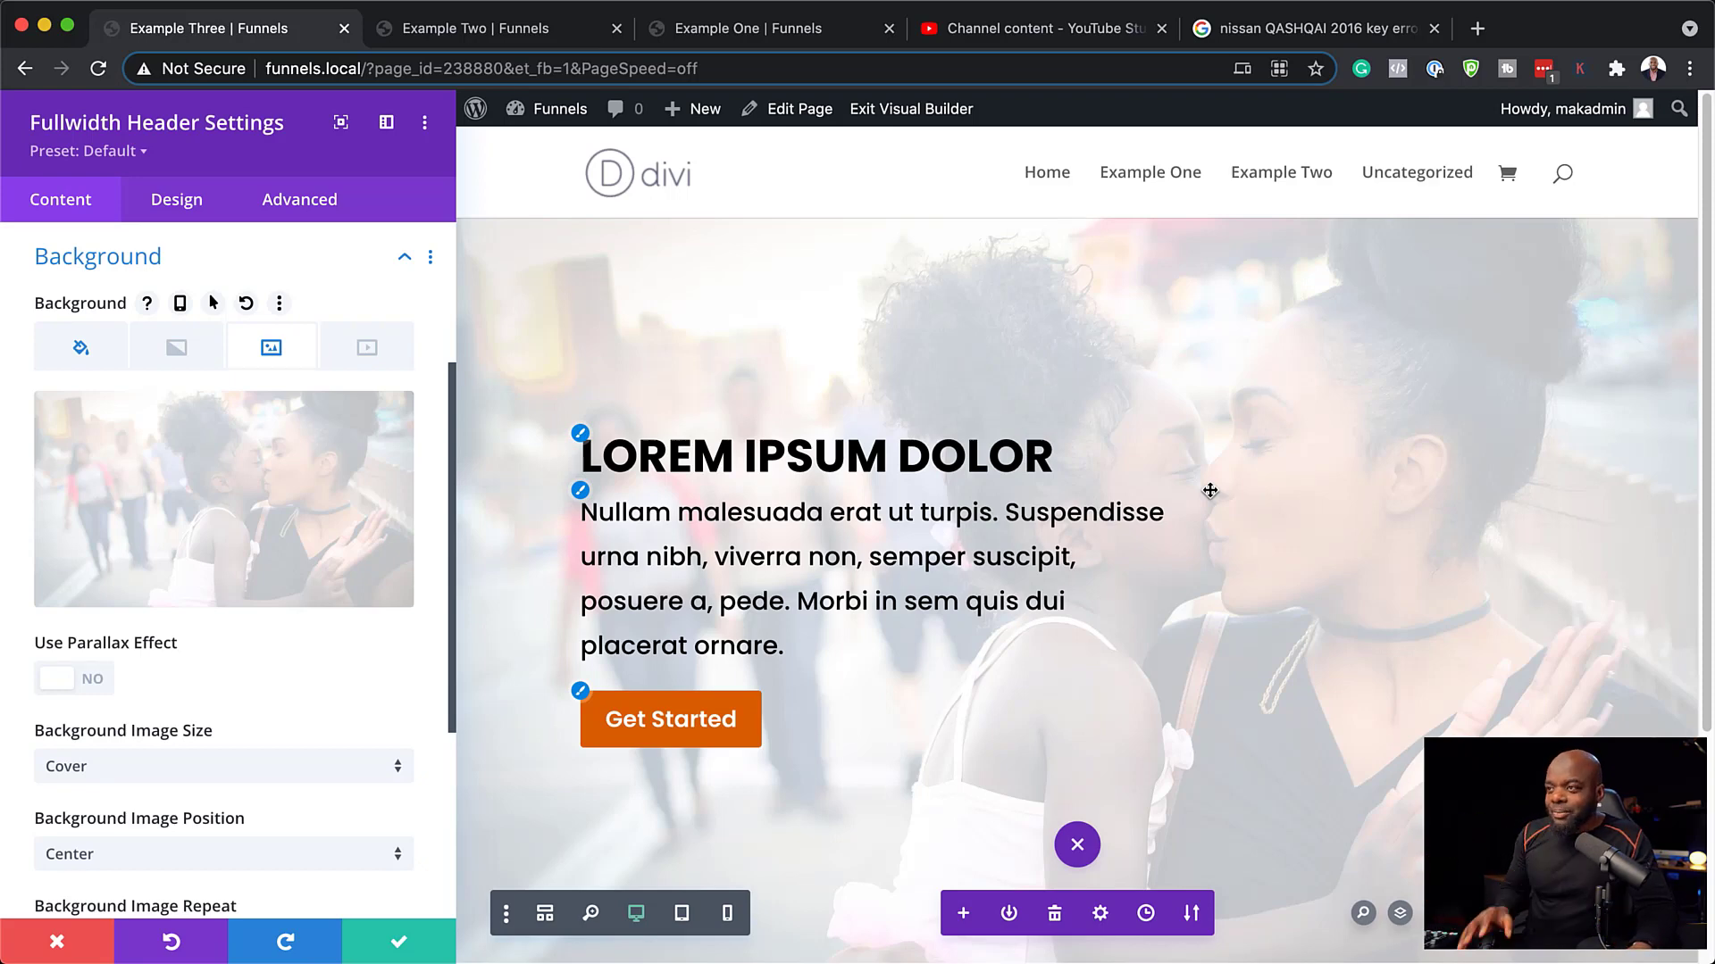
# Remove the header's background color and add a linear background gradient with its direction set to 90deg.
pyautogui.click(80, 348)
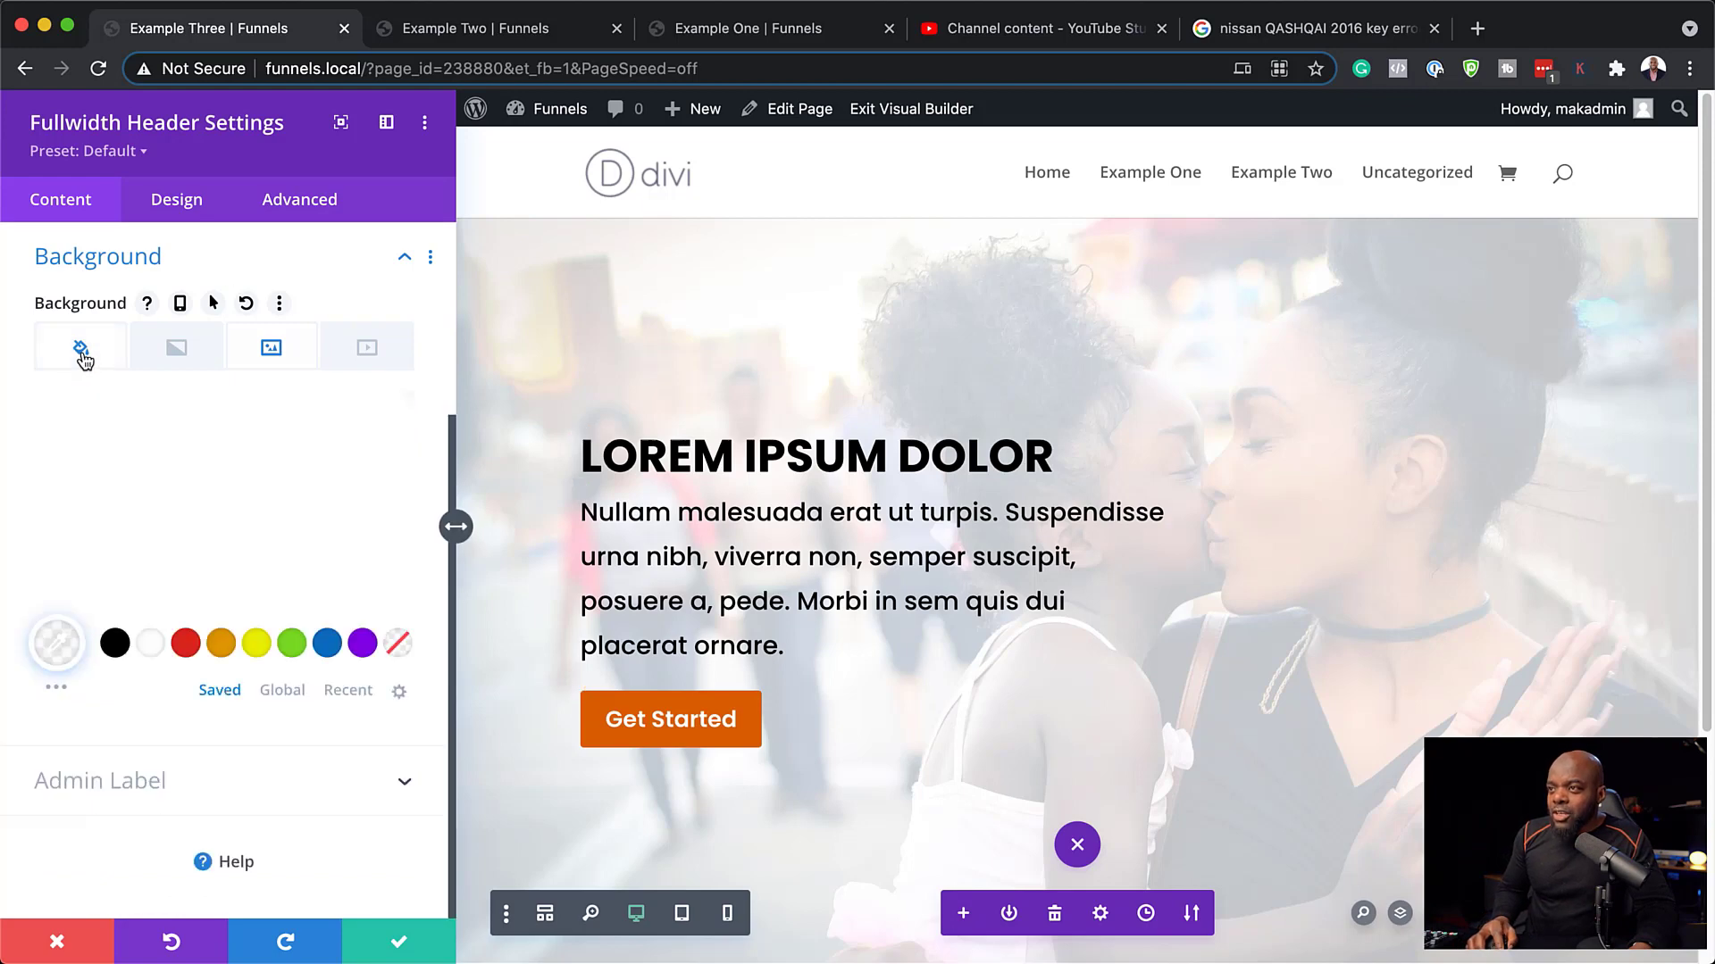
pyautogui.click(344, 427)
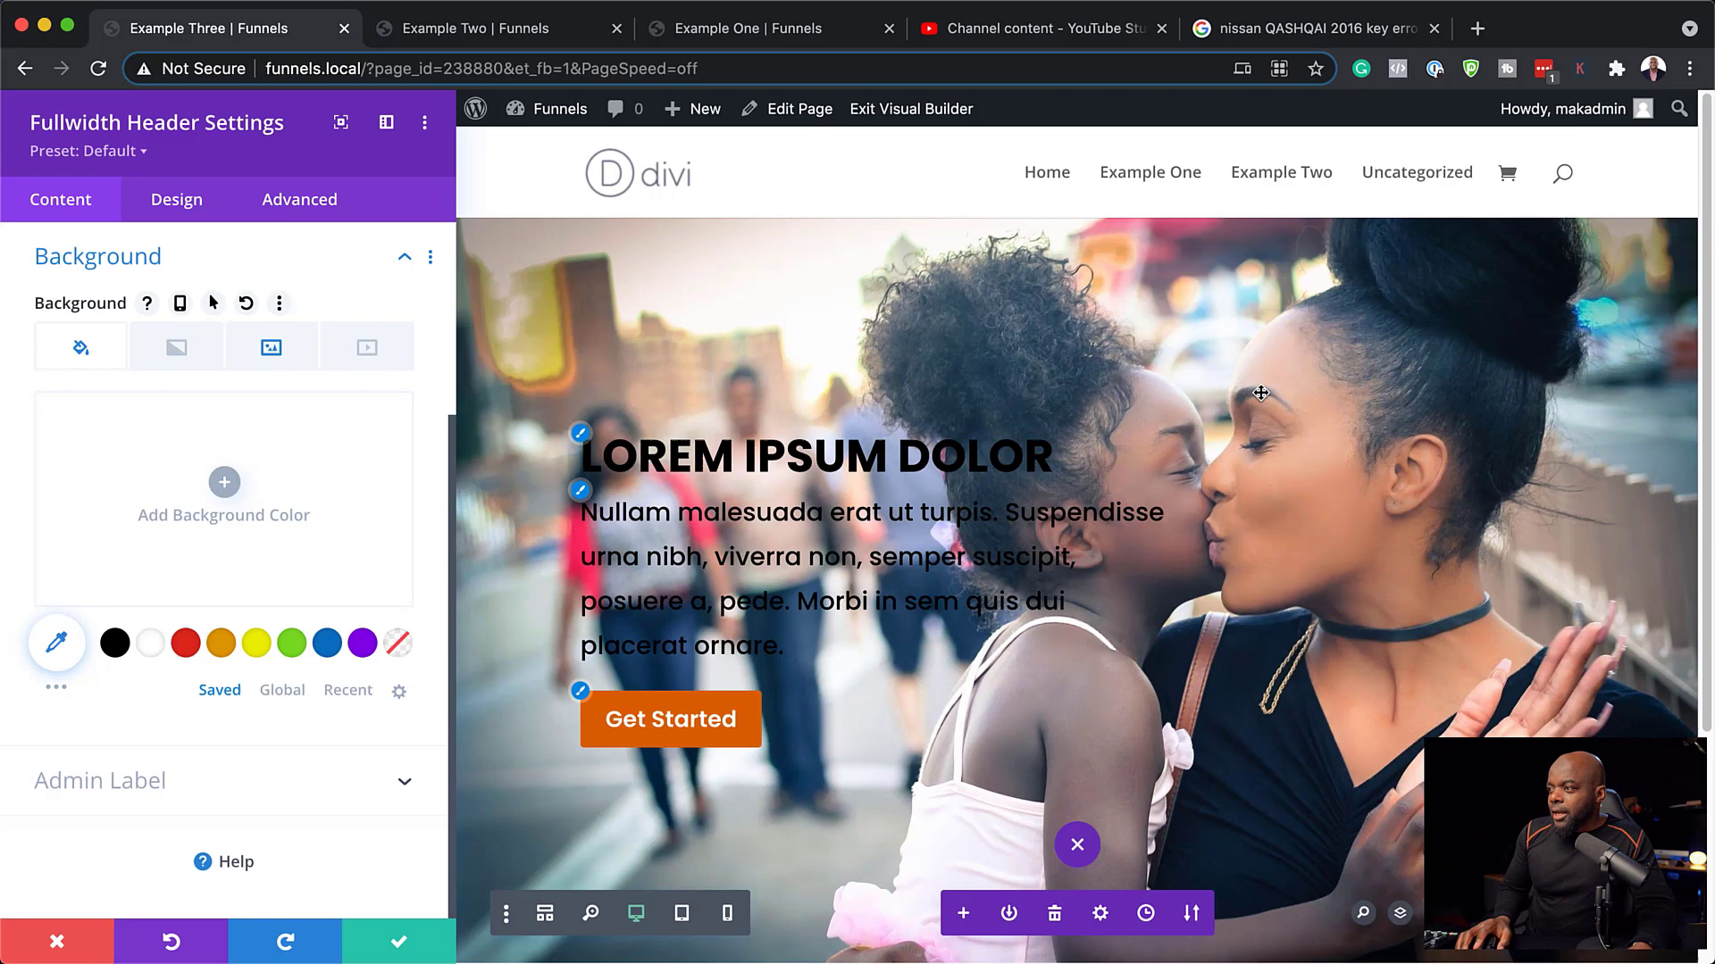
pyautogui.click(183, 353)
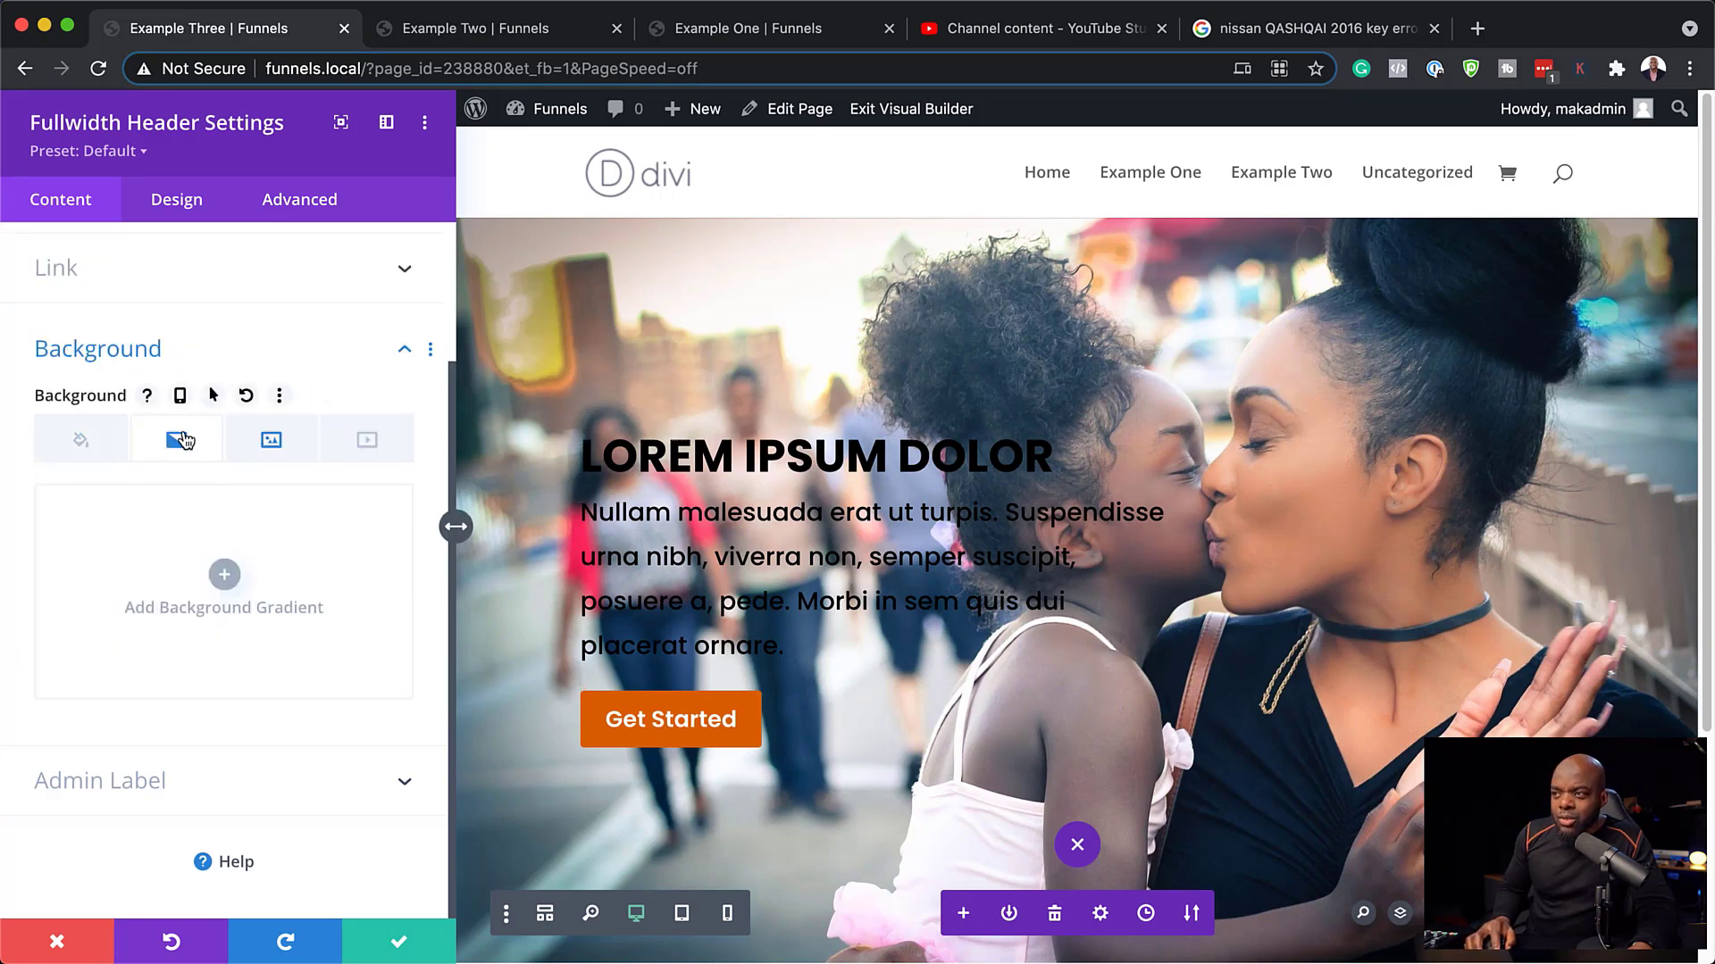
pyautogui.click(224, 575)
pyautogui.scroll(-2, 209, 681)
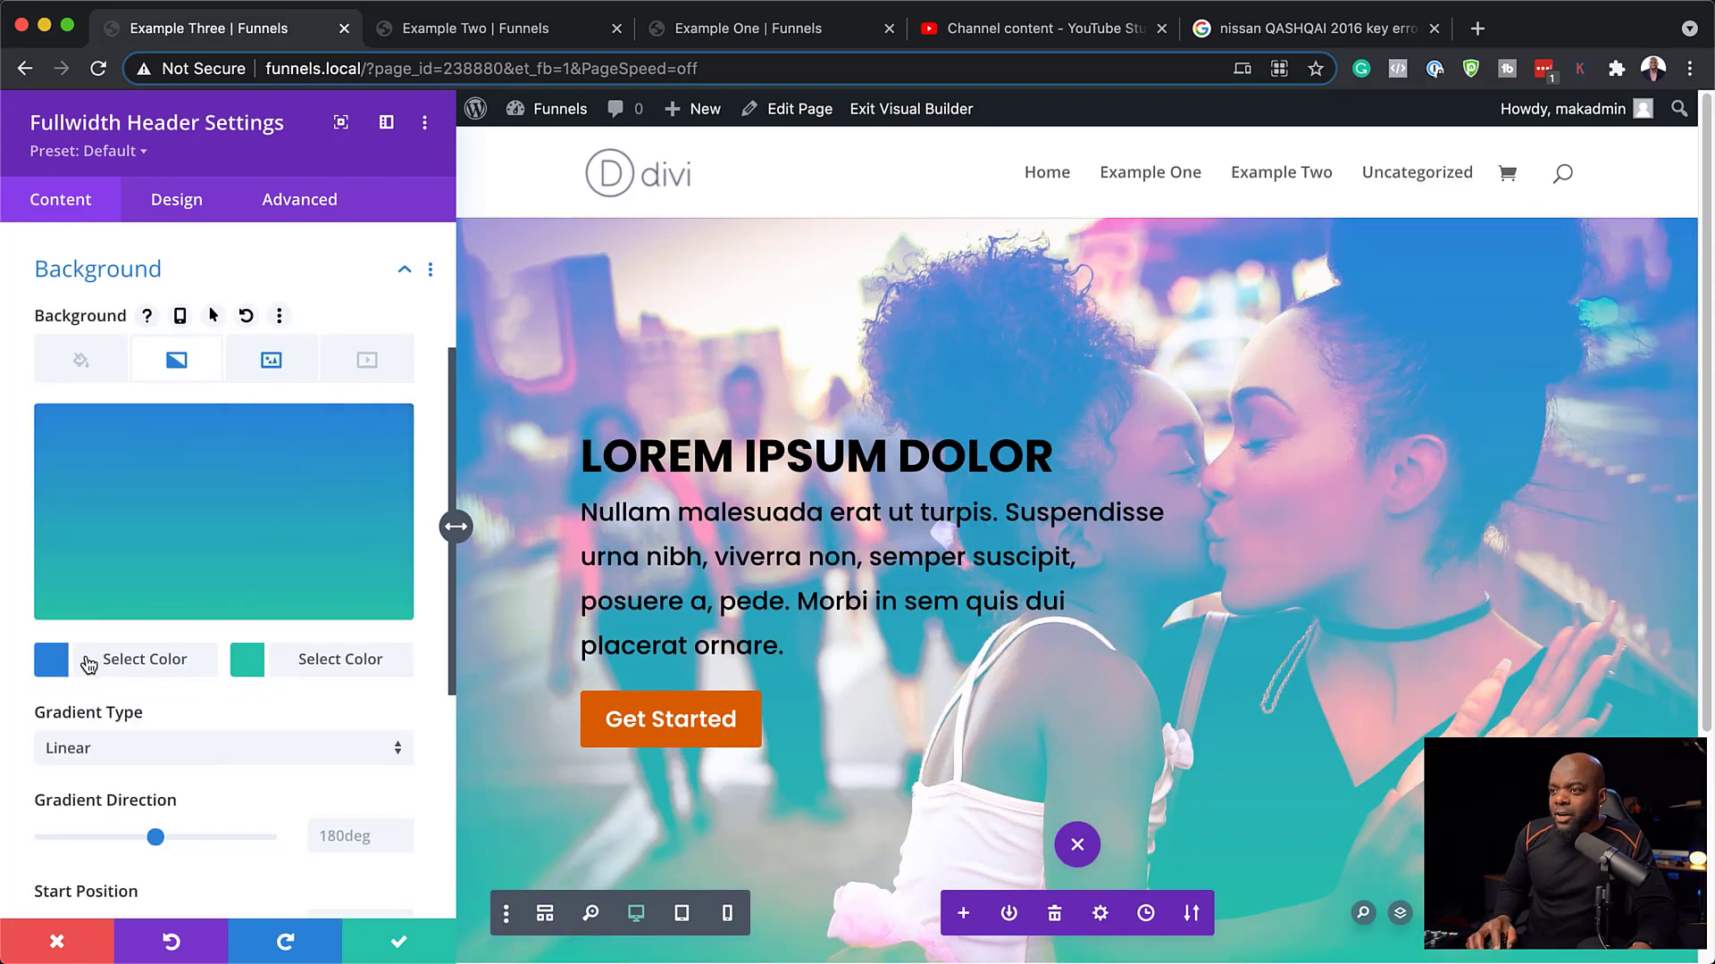
pyautogui.scroll(-1, 333, 833)
pyautogui.click(330, 811)
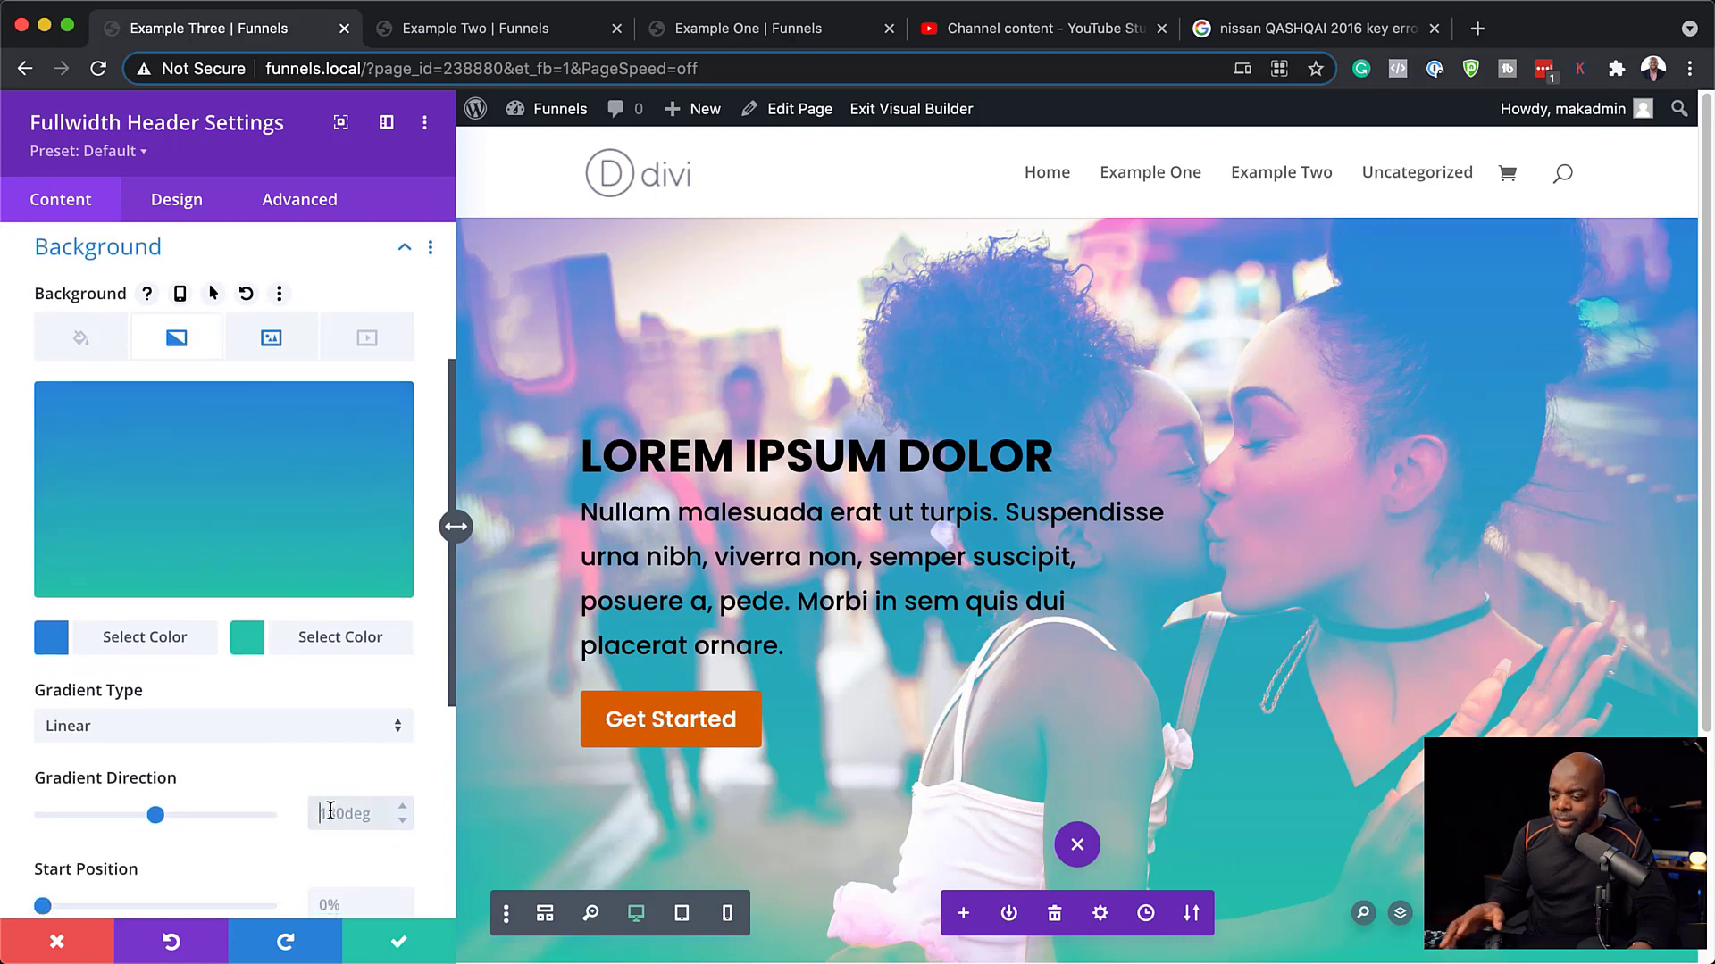
pyautogui.write('90deg')
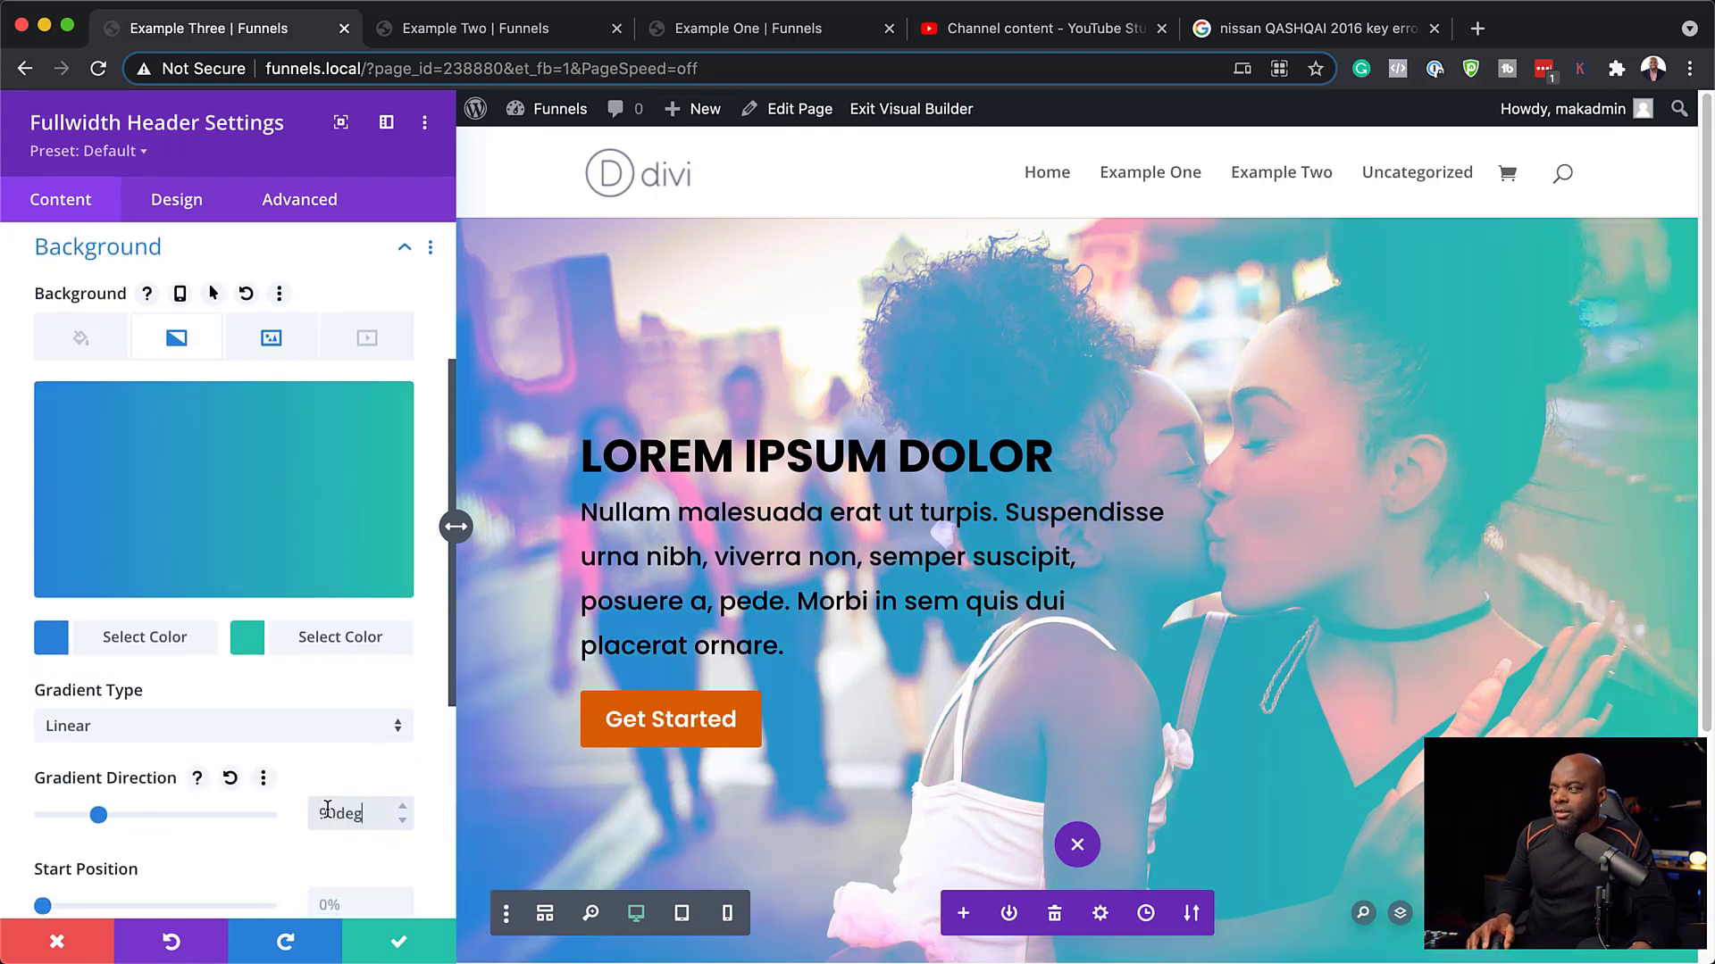
# Set the gradient's first color to near-black #0a0201 and its second color to white #ffffff.
pyautogui.click(51, 639)
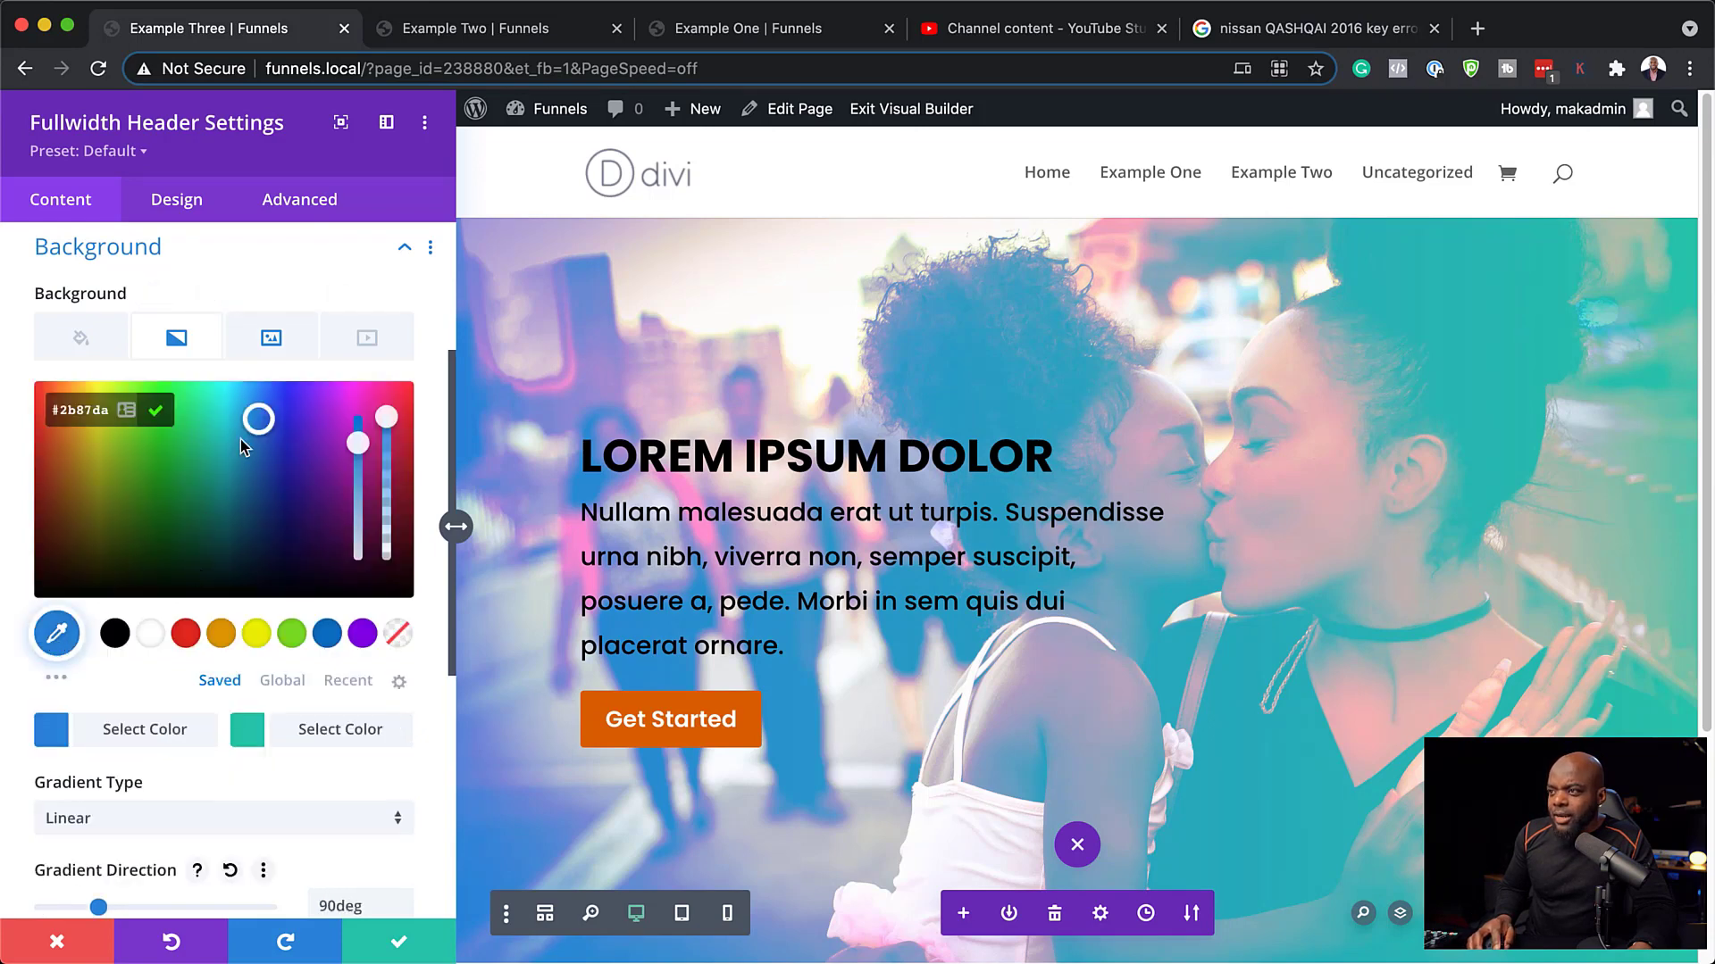
pyautogui.moveTo(258, 420); pyautogui.dragTo(38, 611)
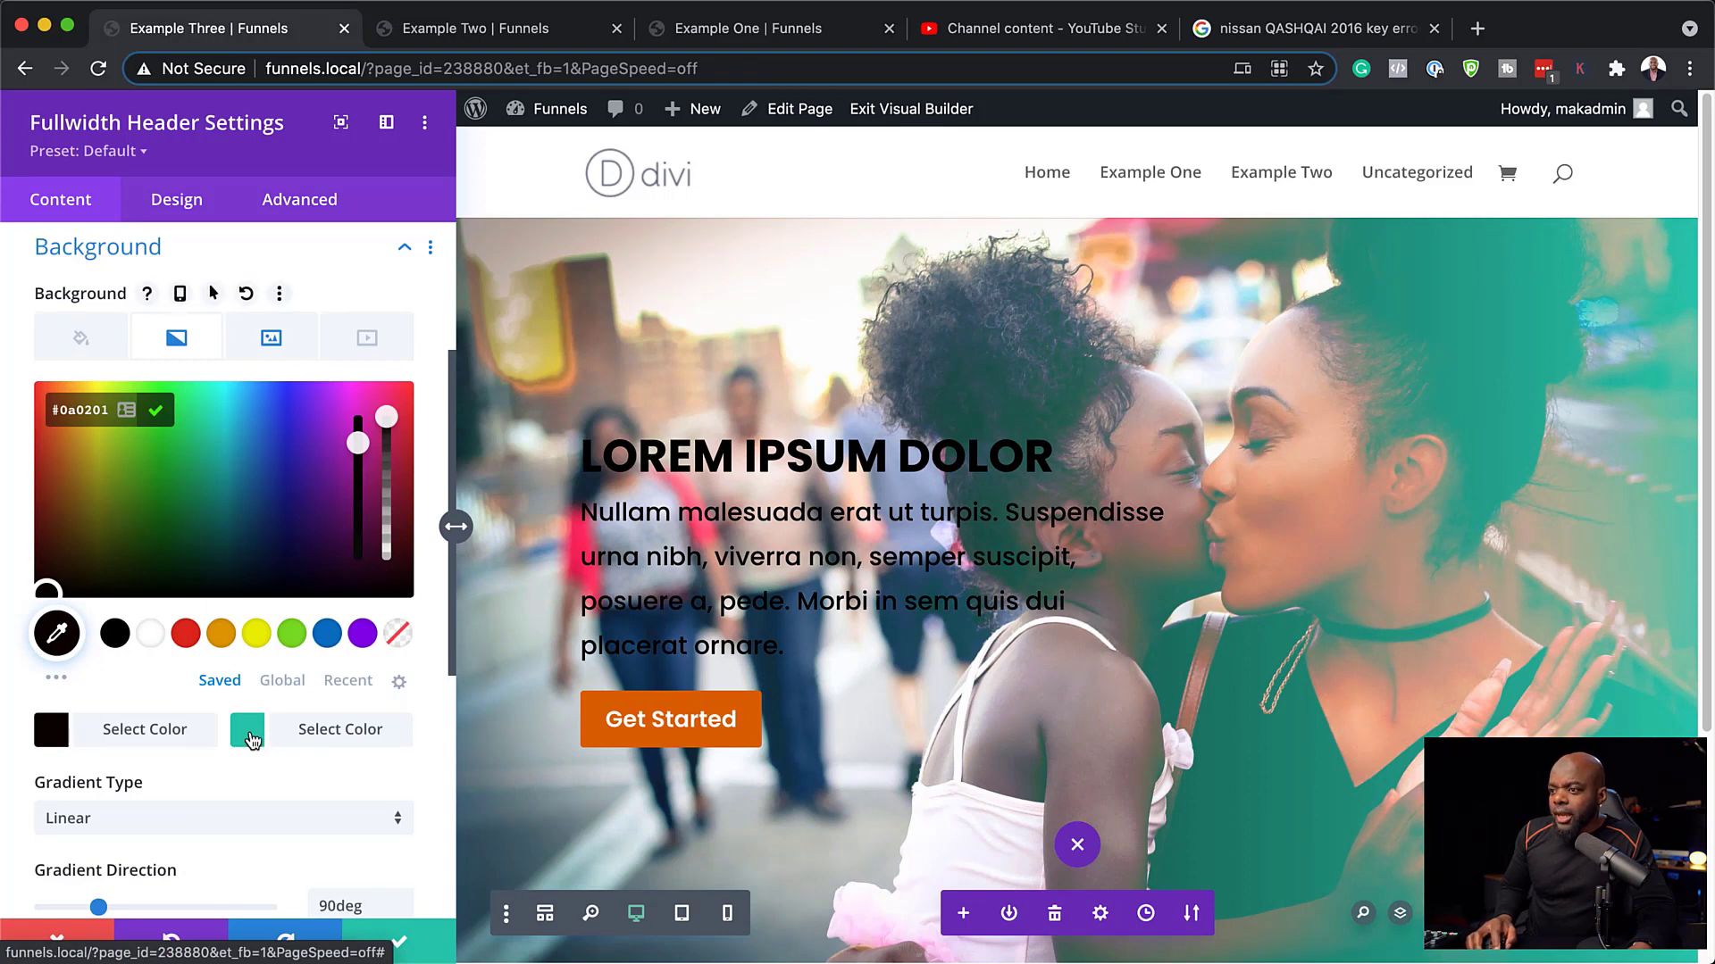
pyautogui.click(248, 730)
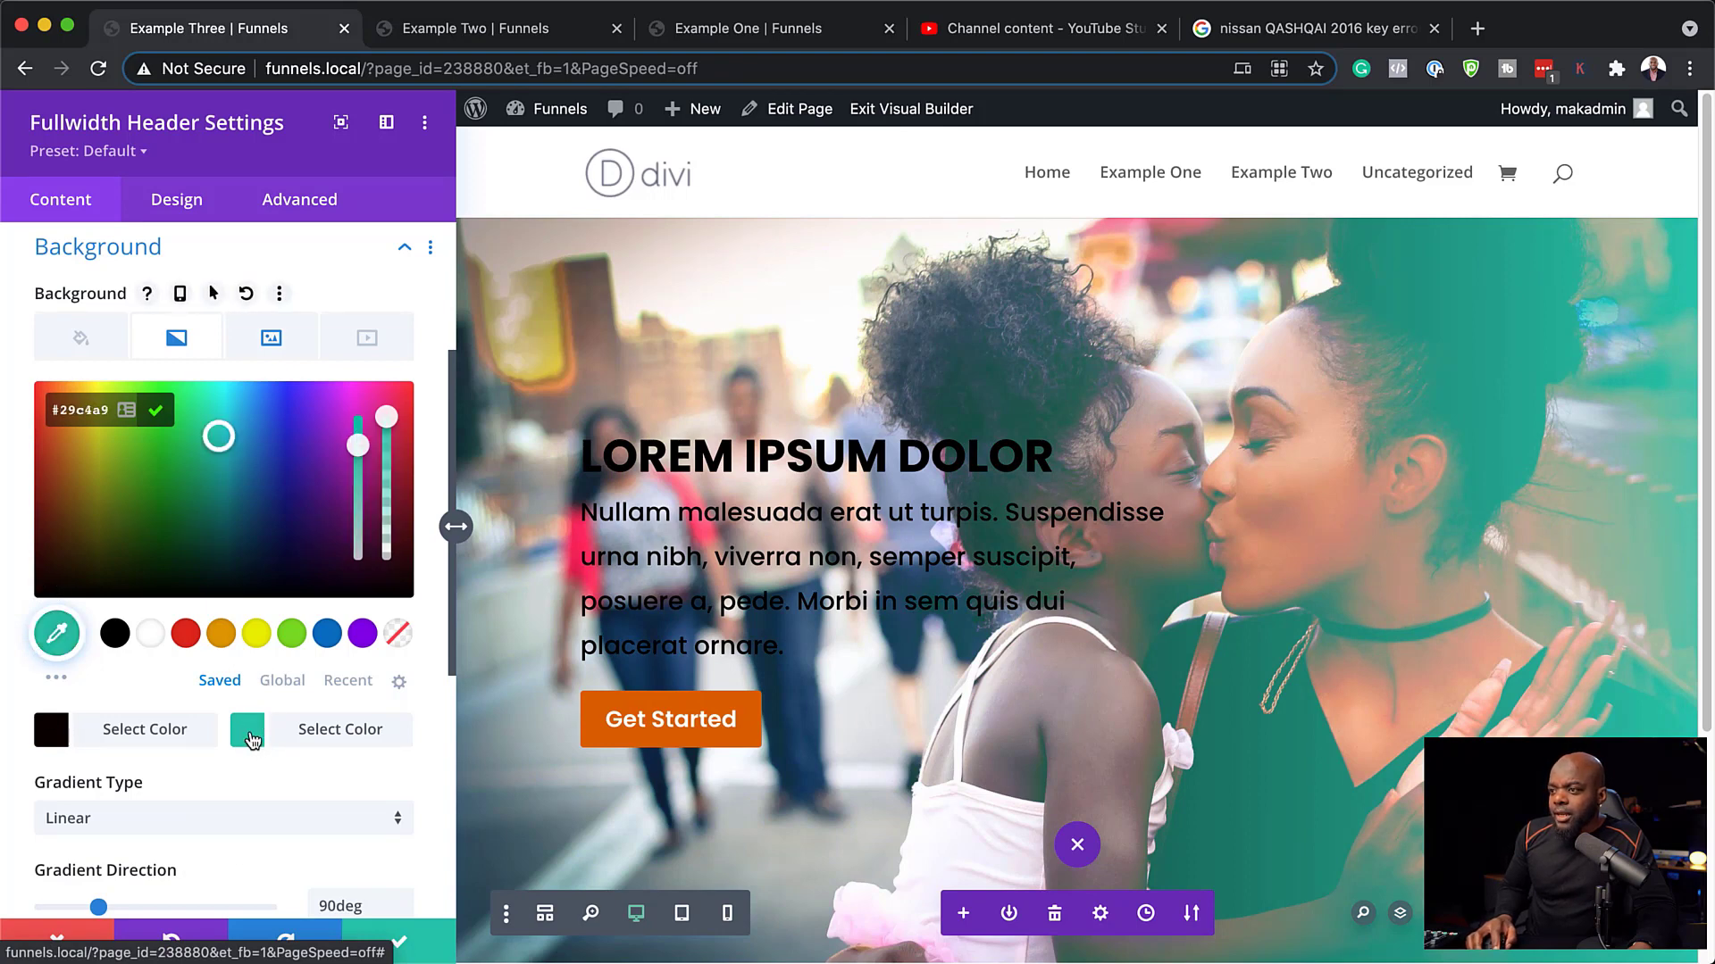
pyautogui.click(150, 634)
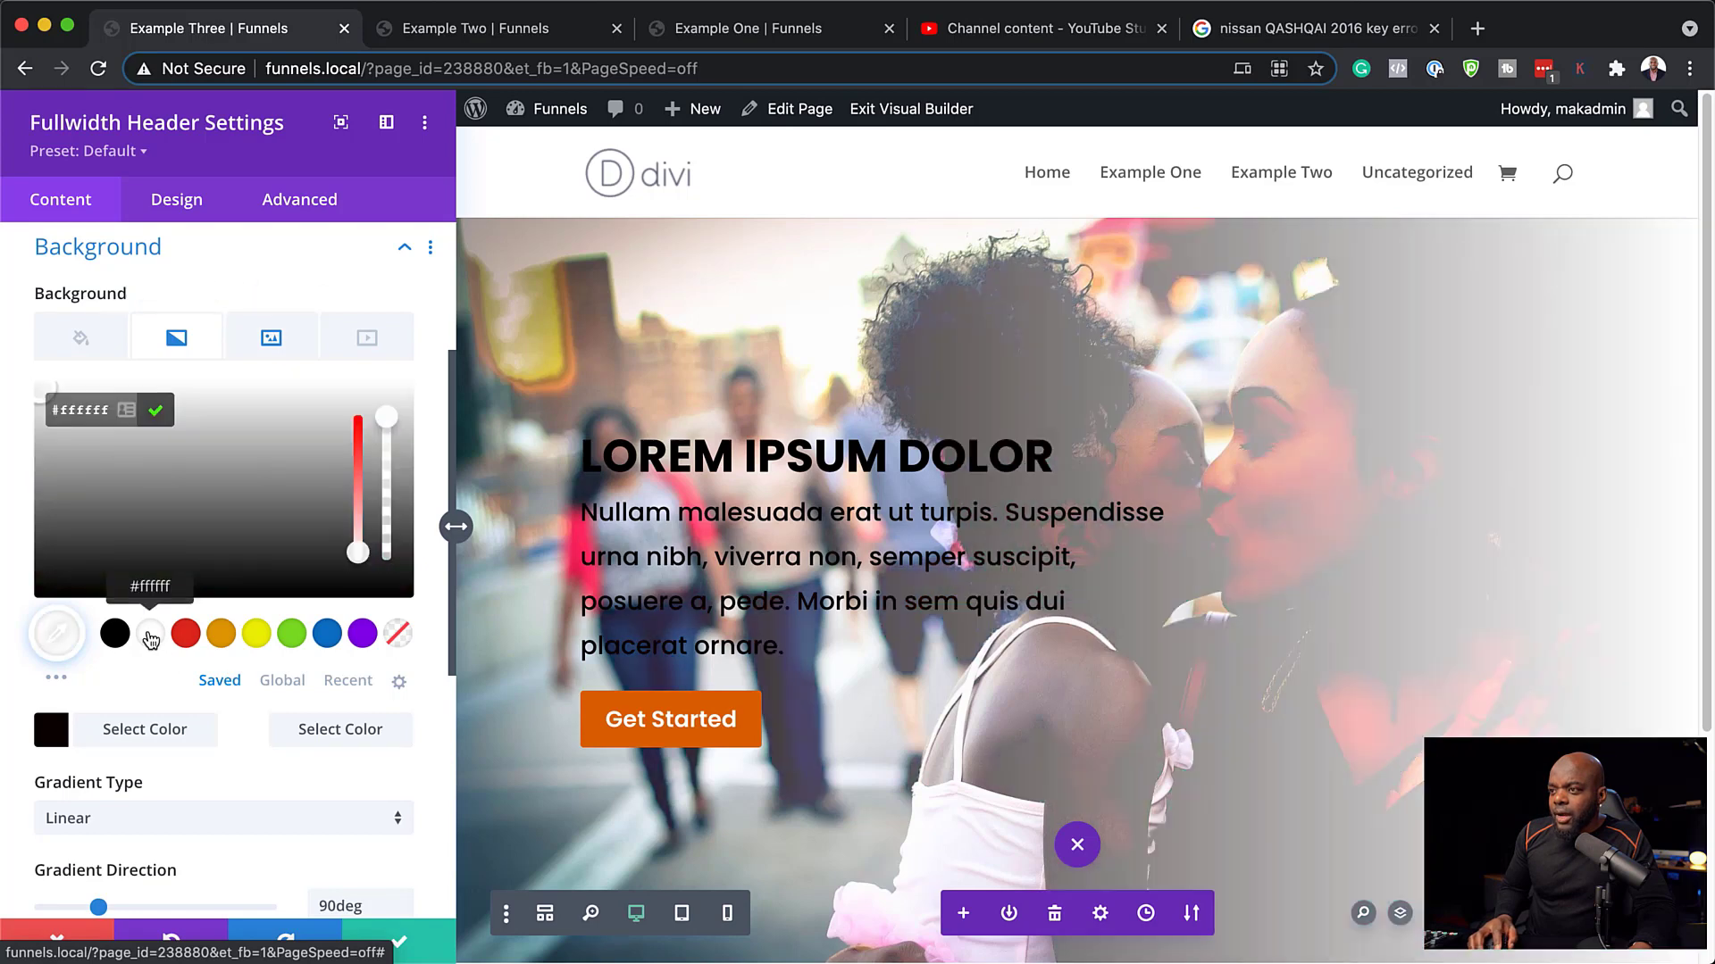
# Set the background image blend to Multiply and return to the header's gradient settings.
pyautogui.click(272, 339)
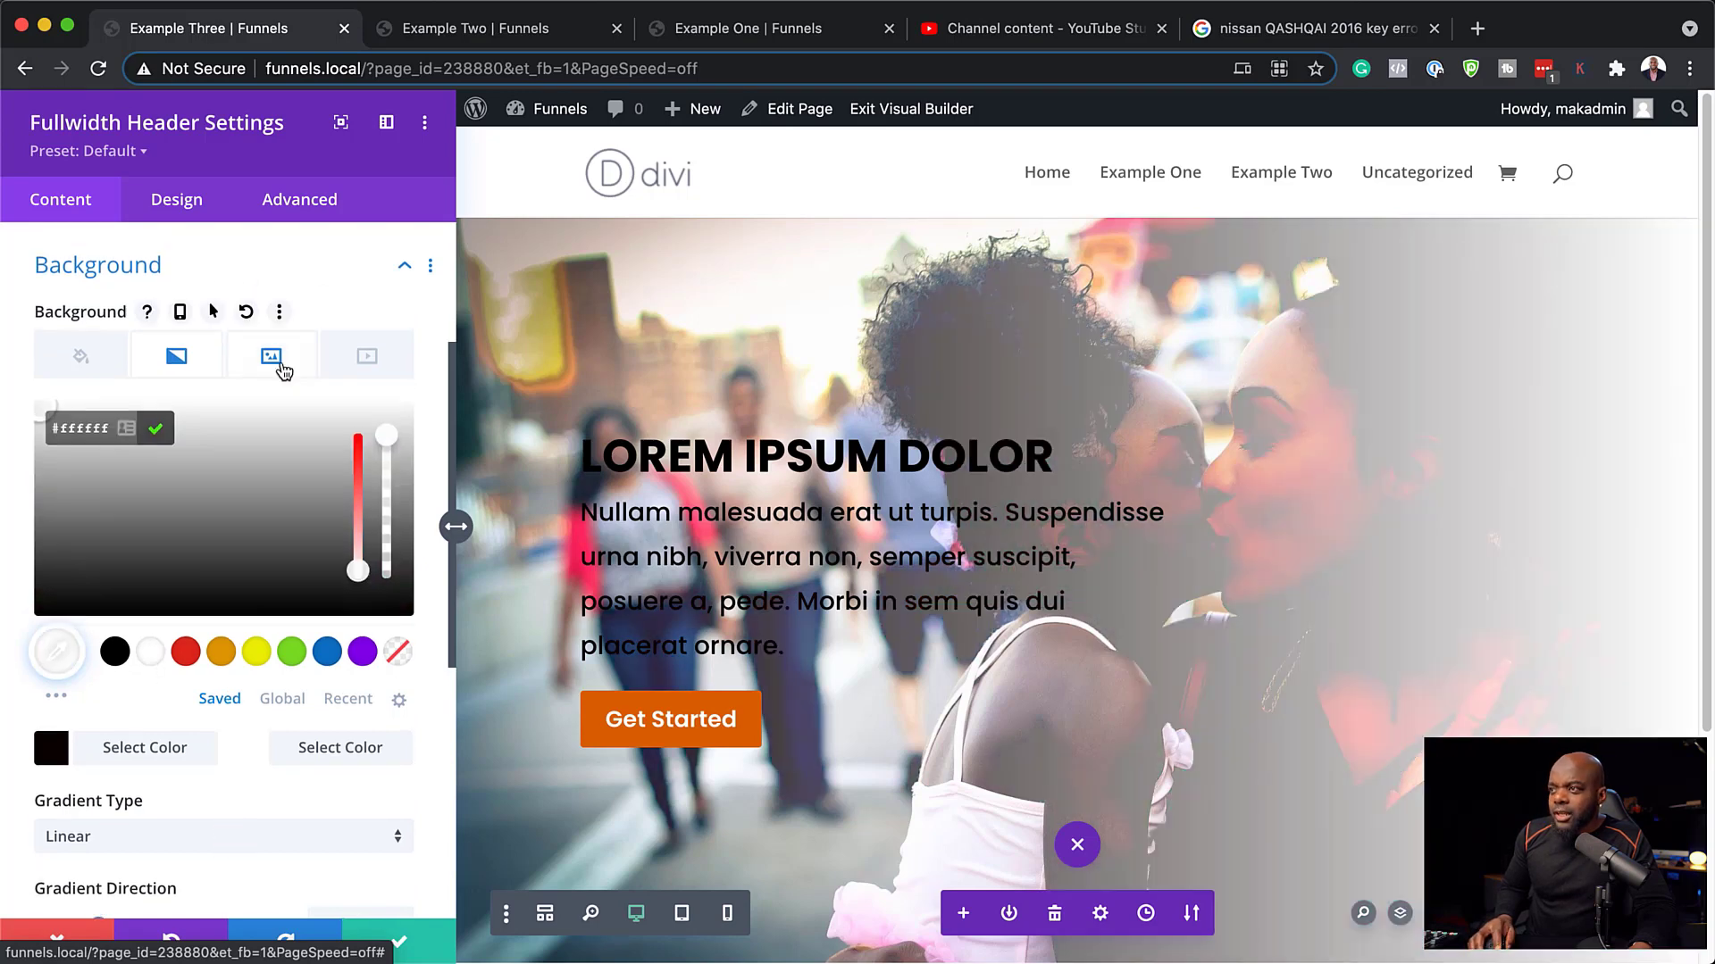
pyautogui.scroll(-5, 277, 714)
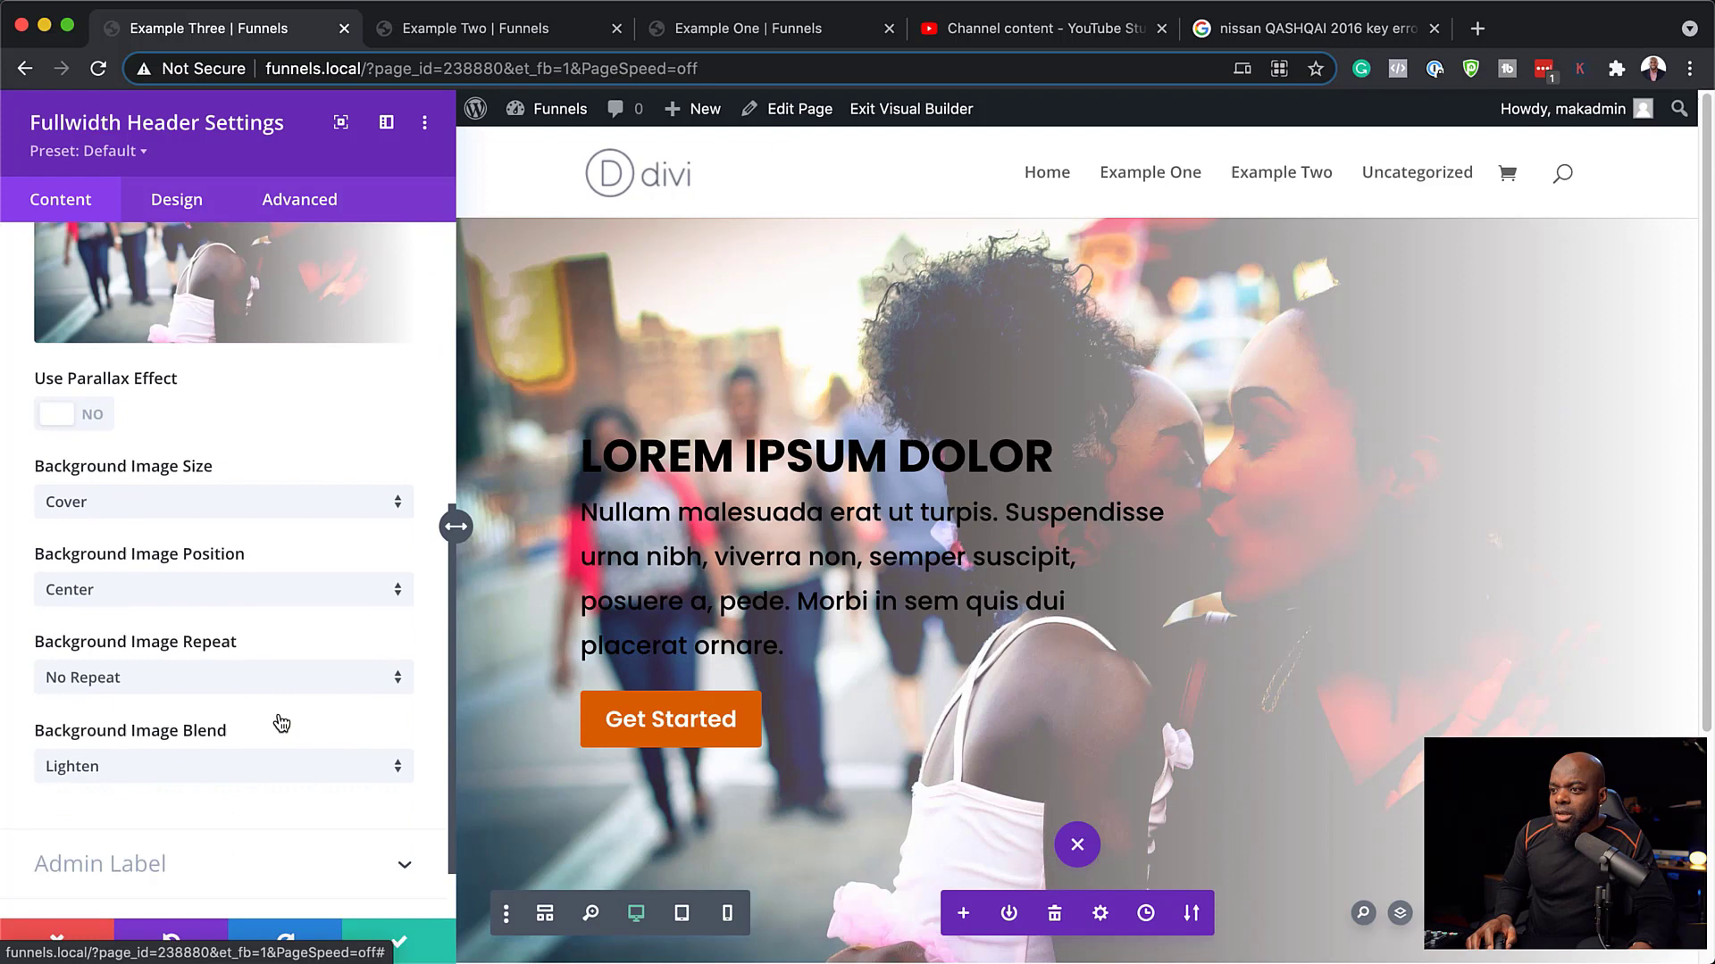
pyautogui.click(235, 688)
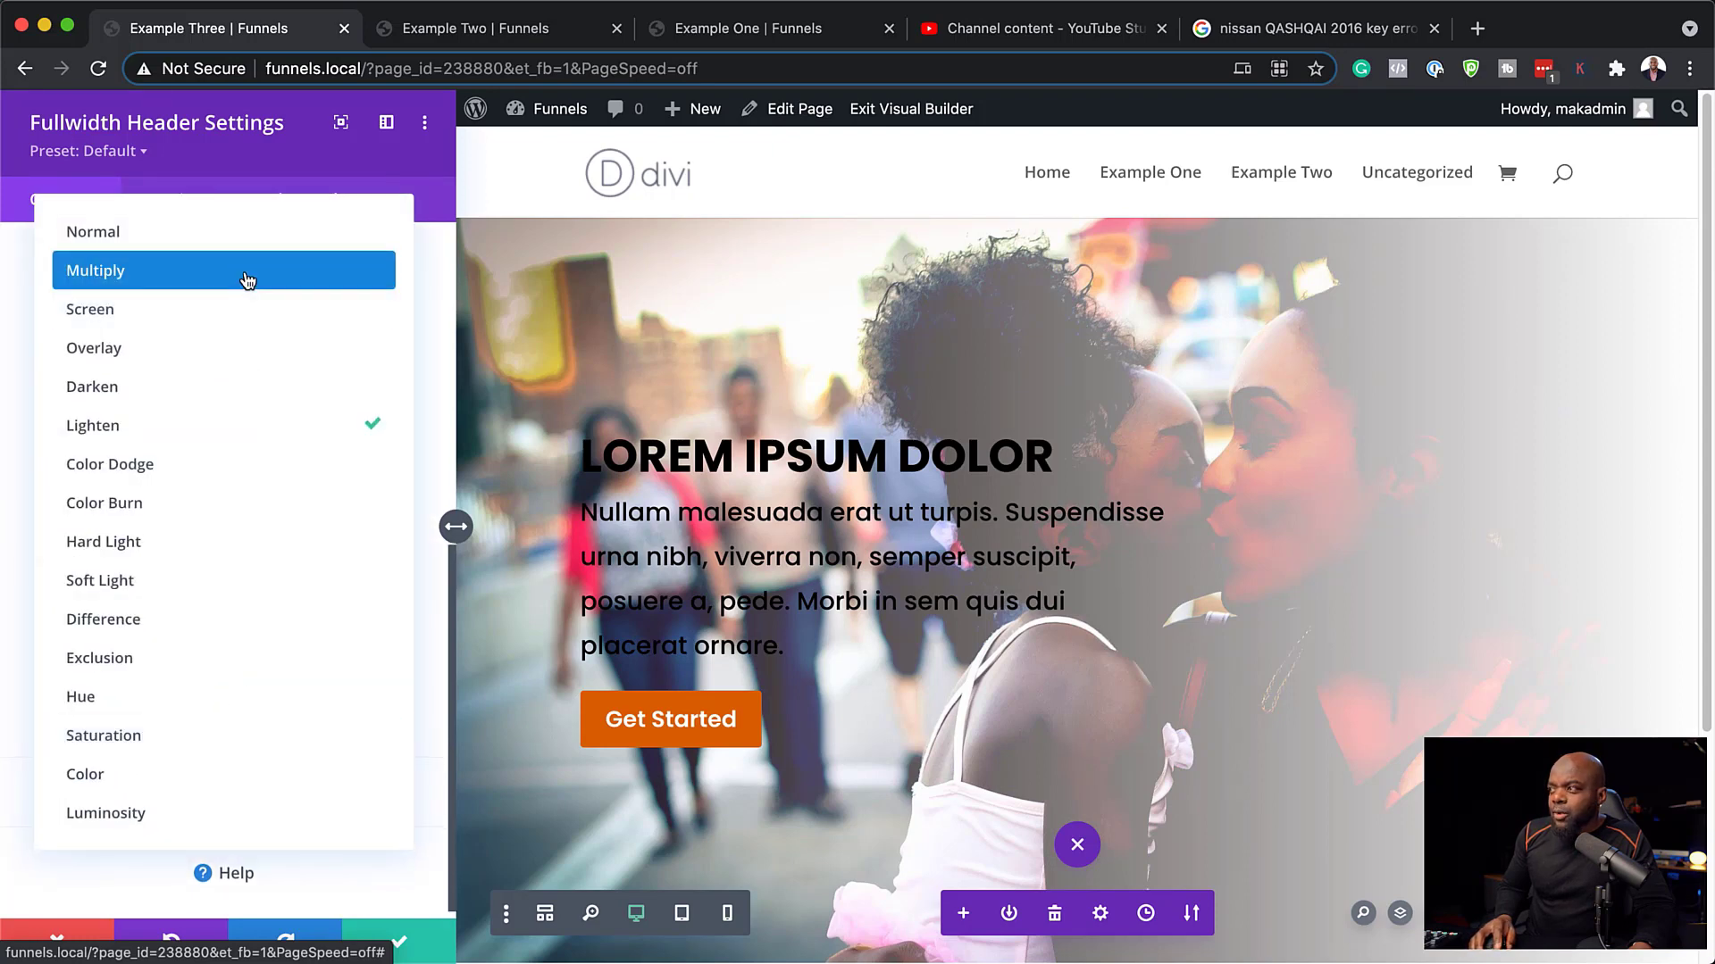
pyautogui.click(248, 280)
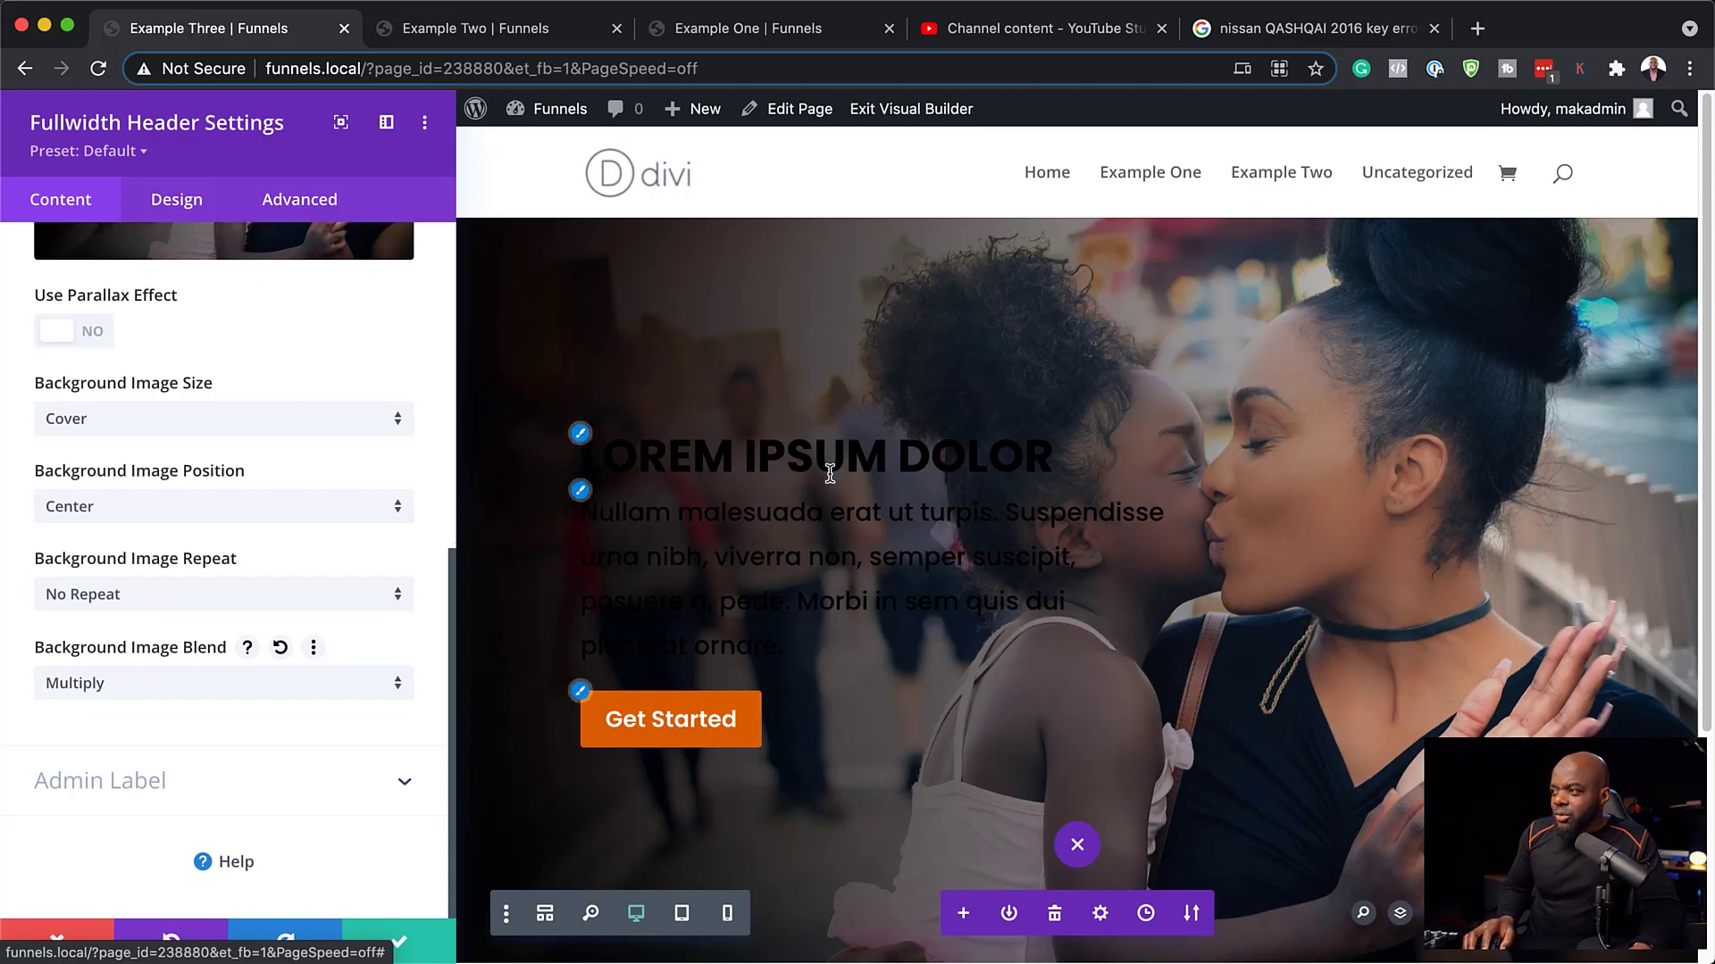
pyautogui.scroll(1, 320, 420)
pyautogui.scroll(5, 318, 421)
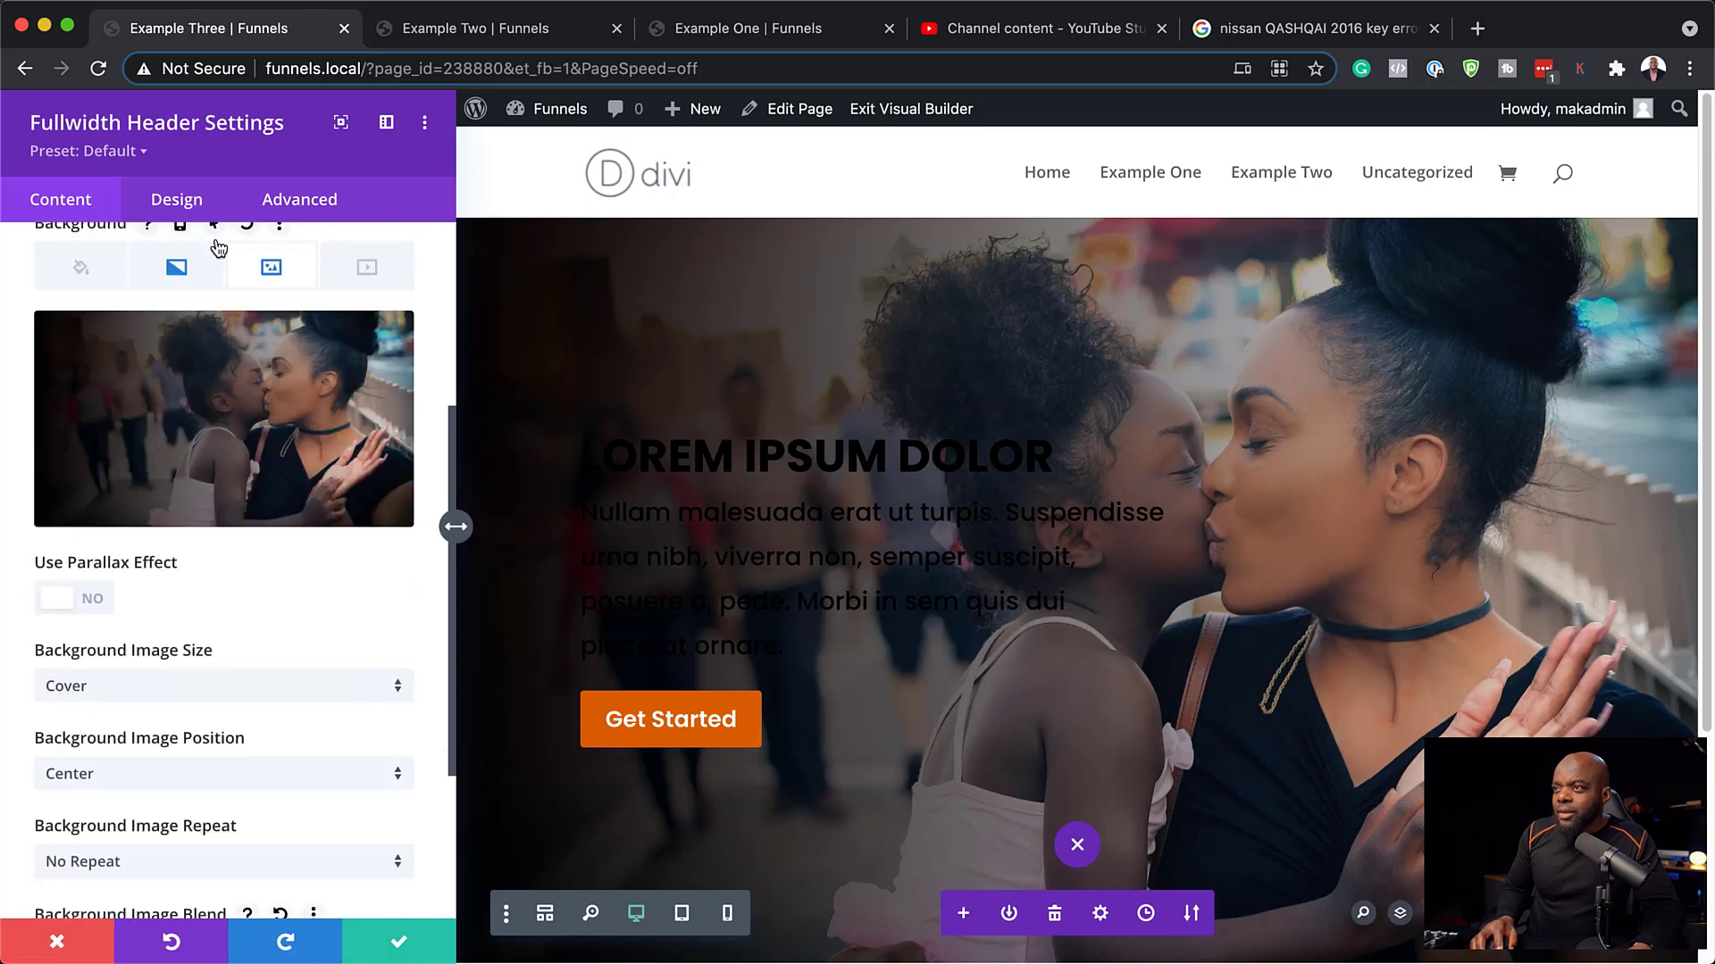
pyautogui.click(194, 273)
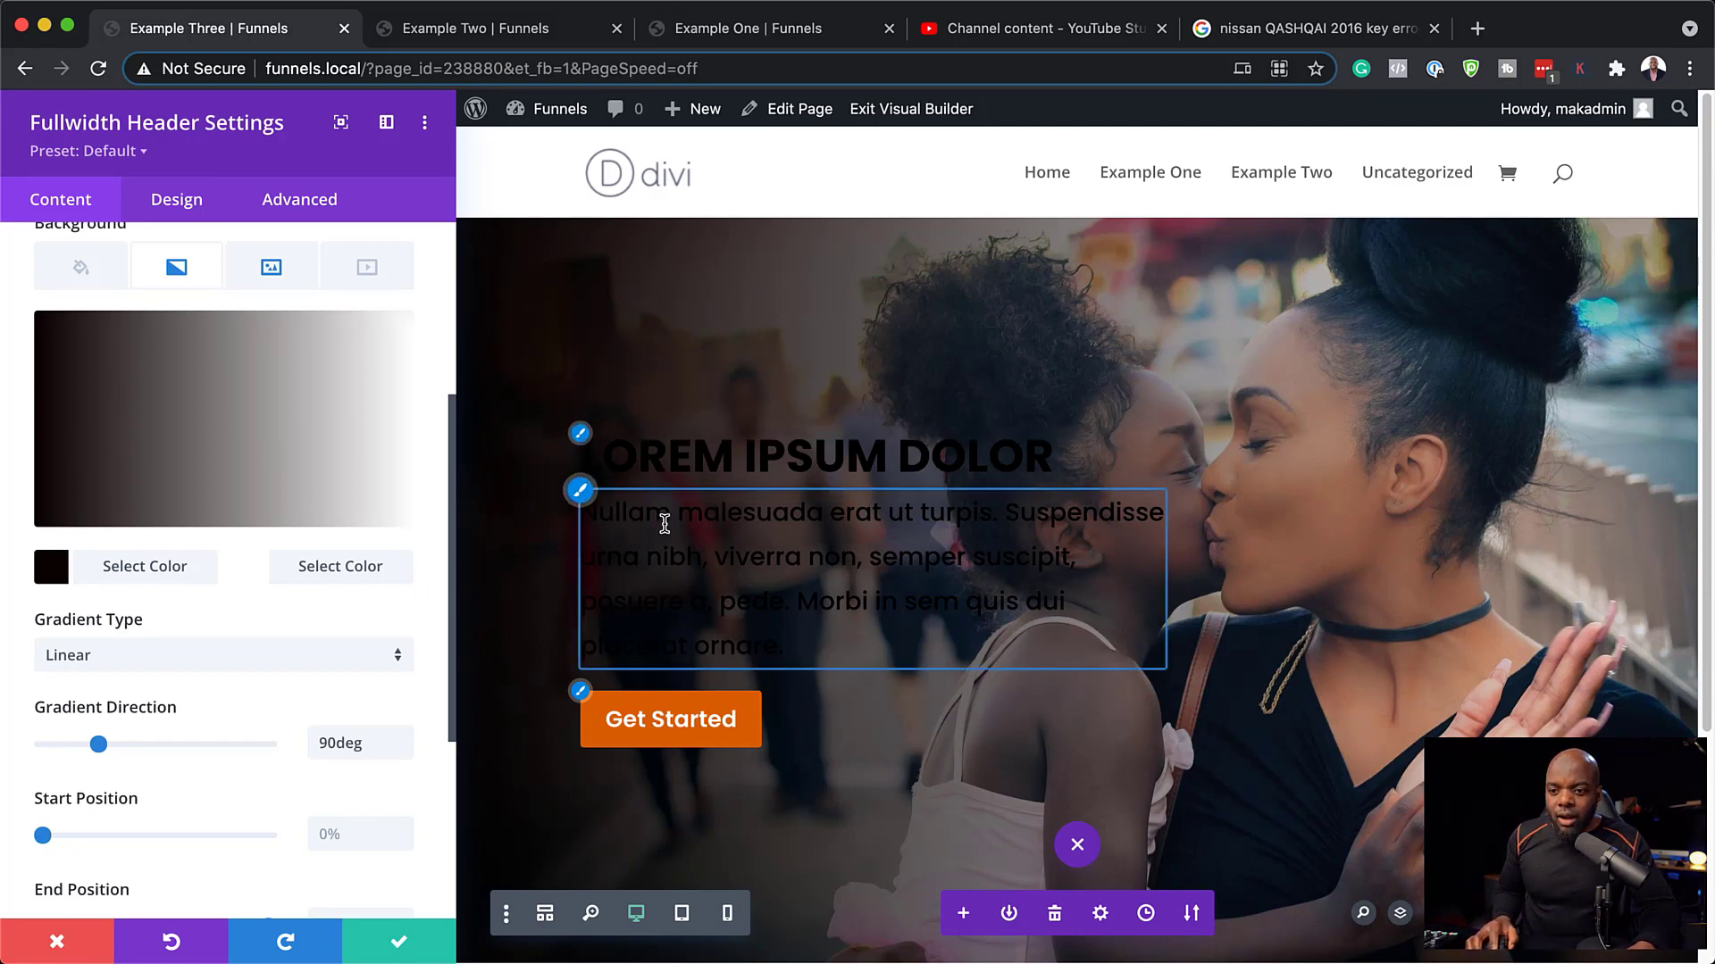
# Try white, yellow #edf000 and orange as the header's title text color.
pyautogui.click(580, 434)
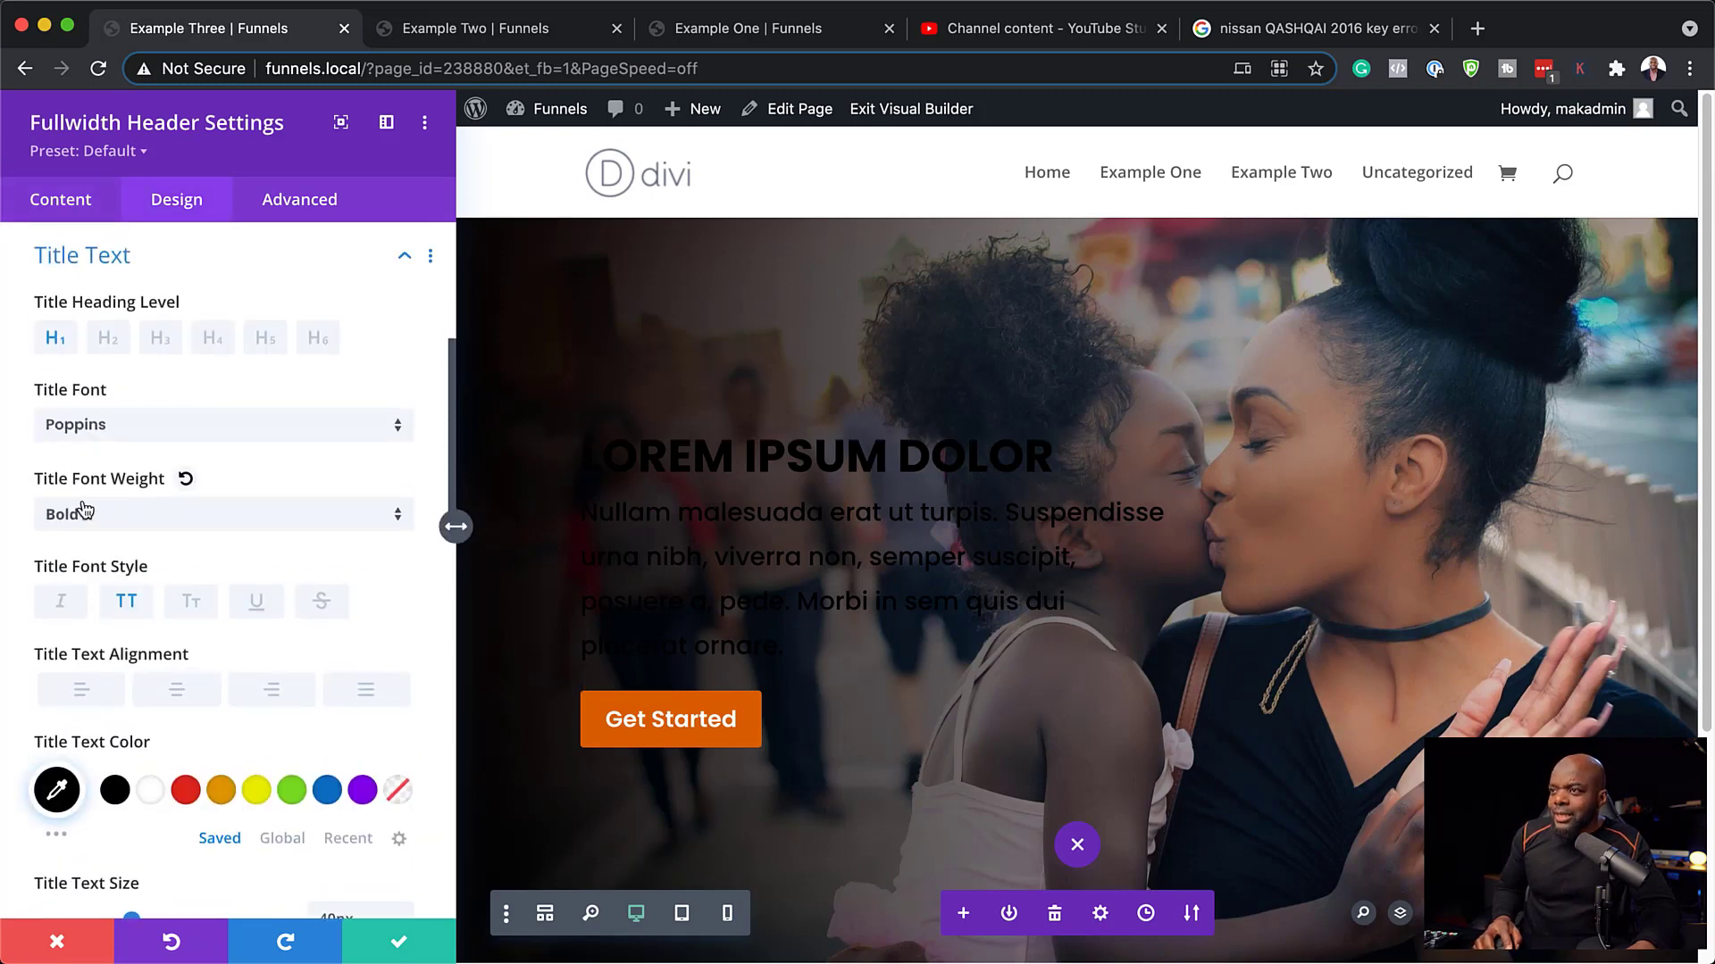
pyautogui.click(151, 792)
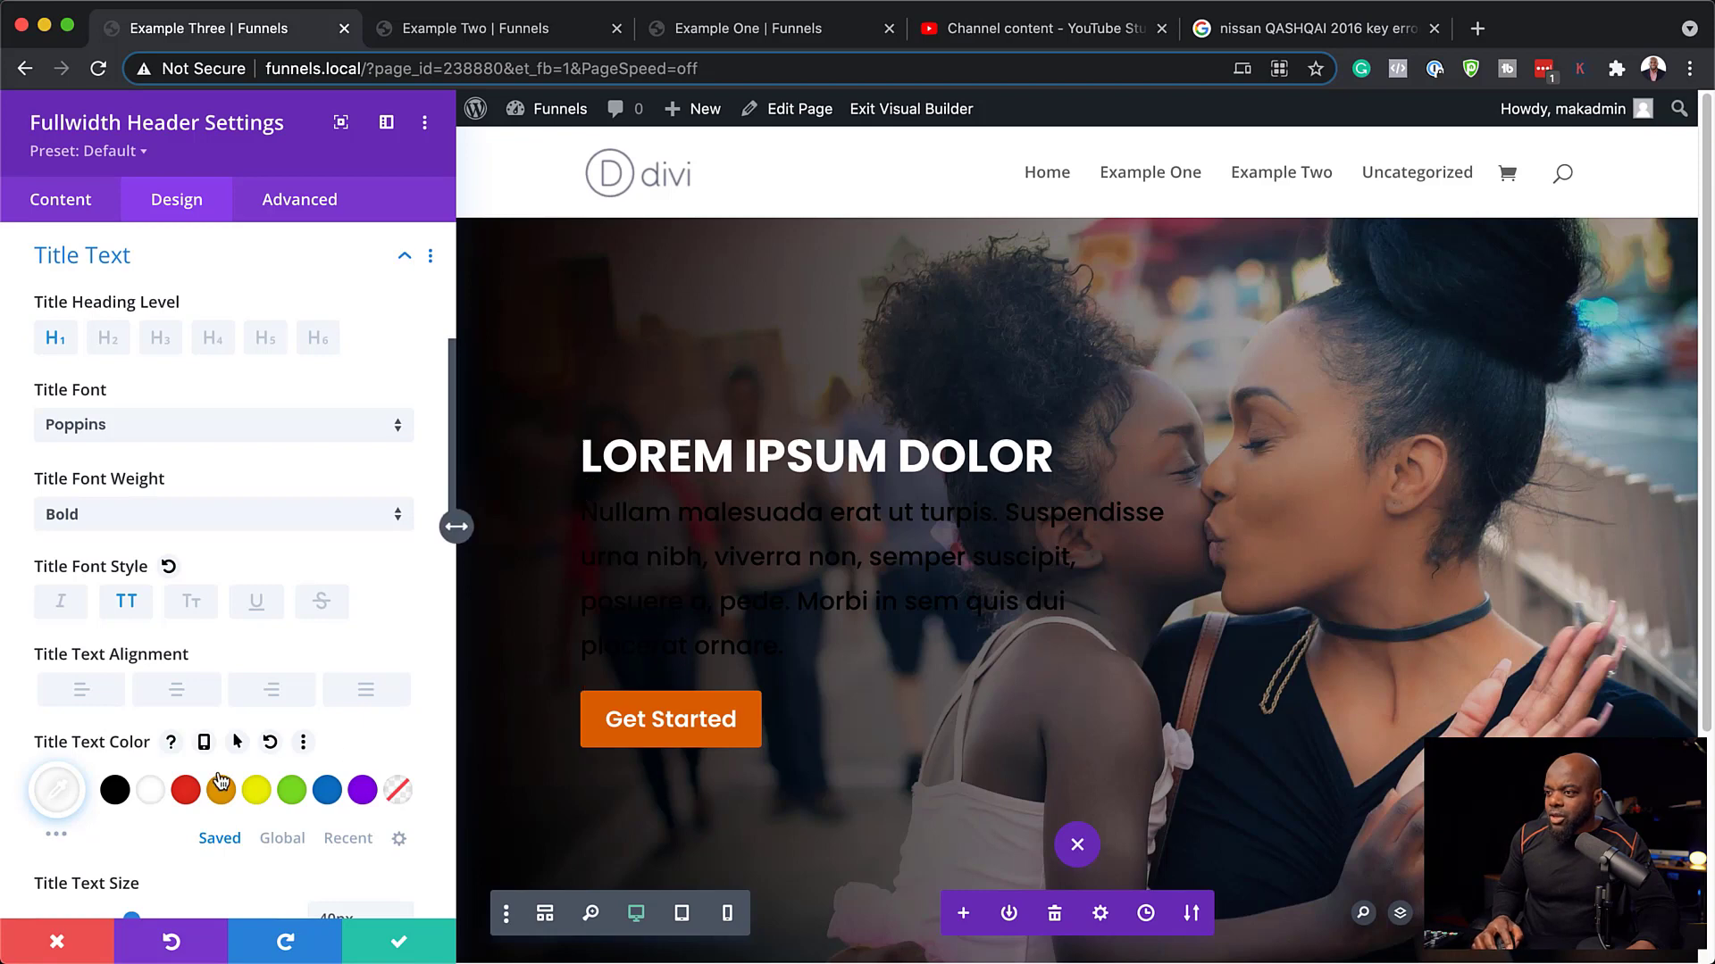
pyautogui.click(257, 792)
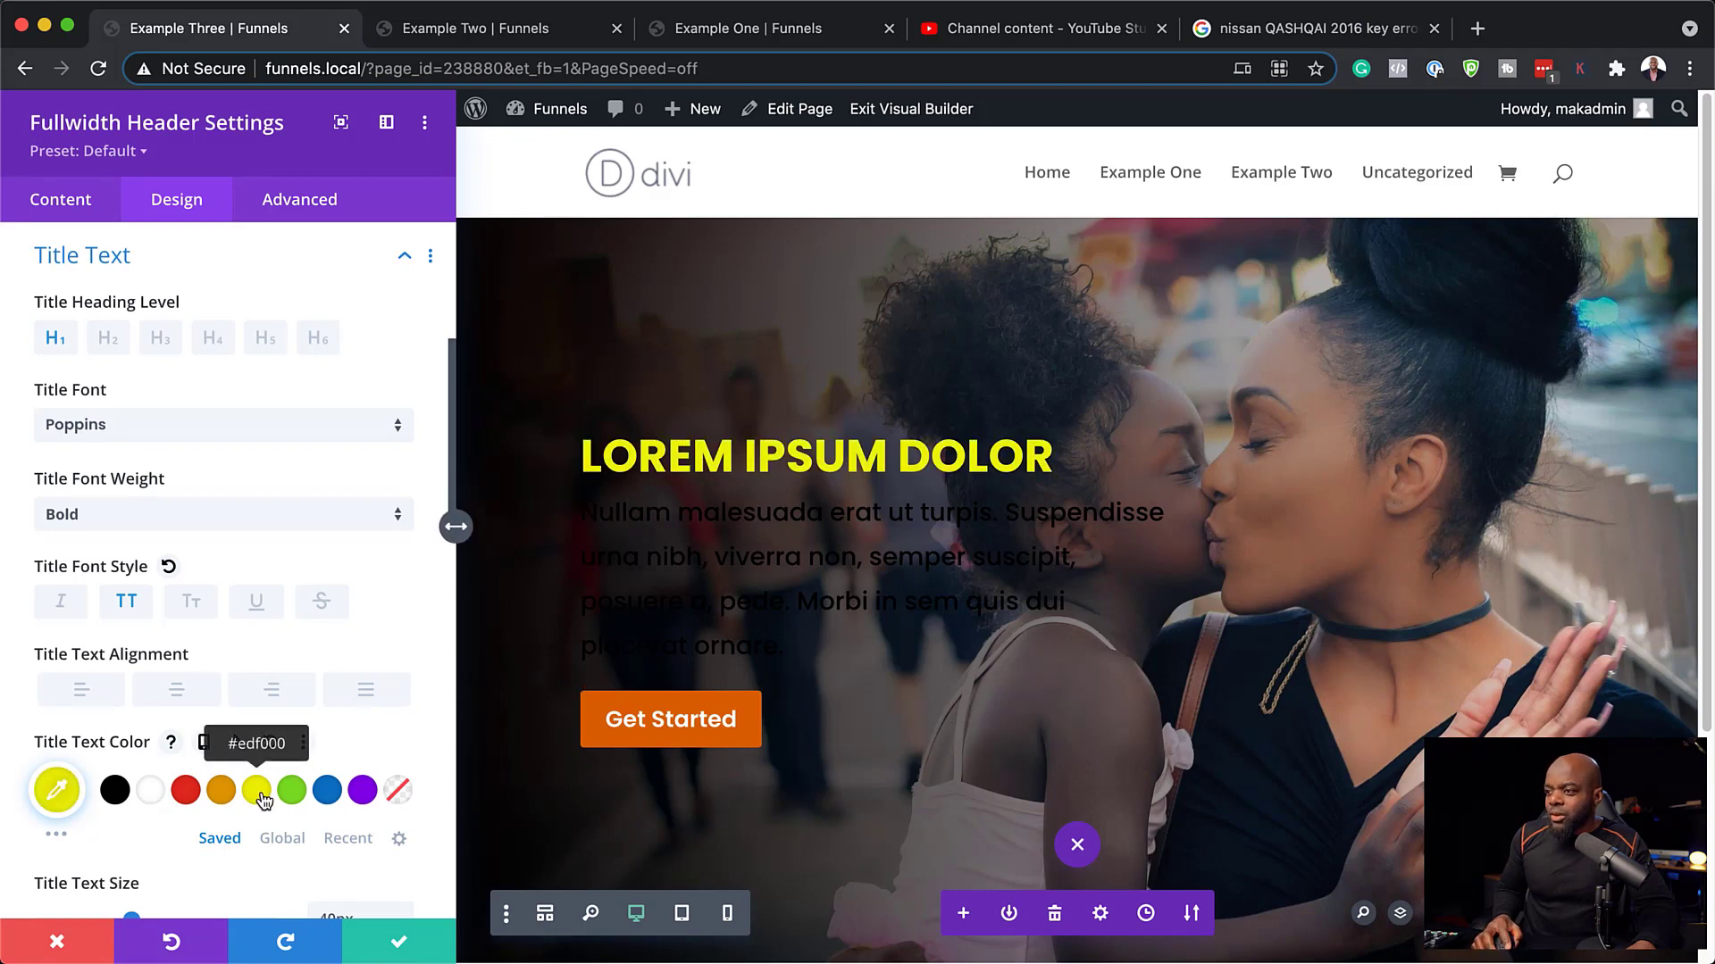
pyautogui.click(215, 797)
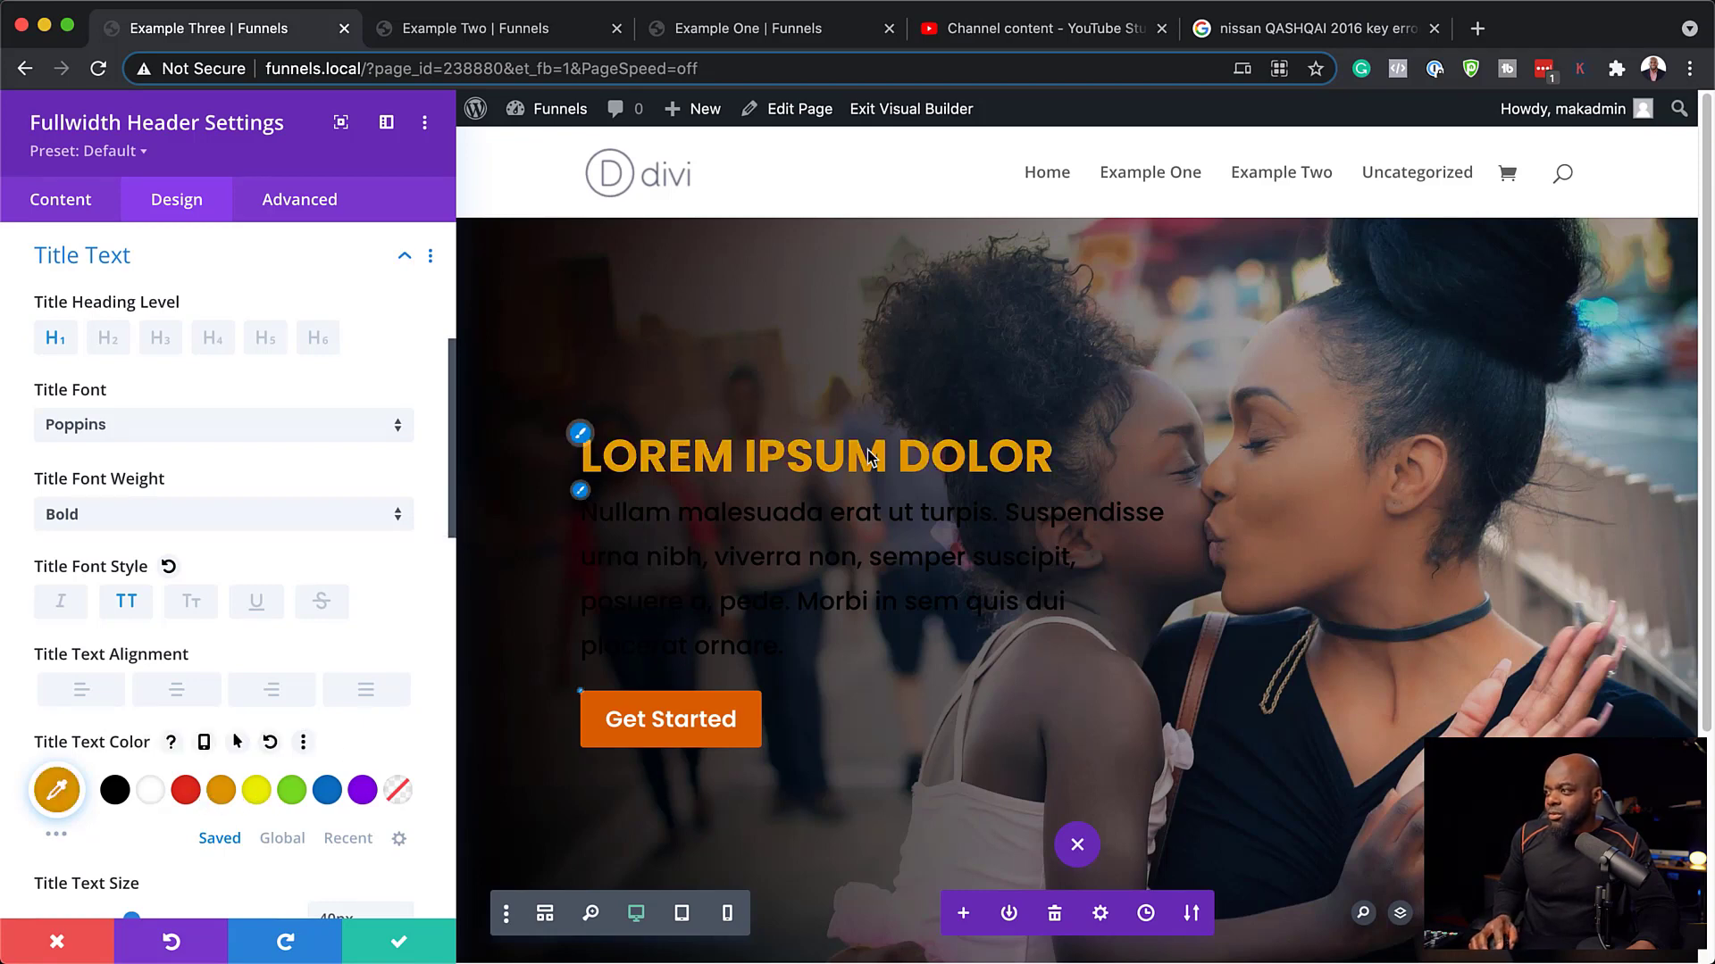
# Set the header's body text color to white #ffffff.
pyautogui.click(581, 491)
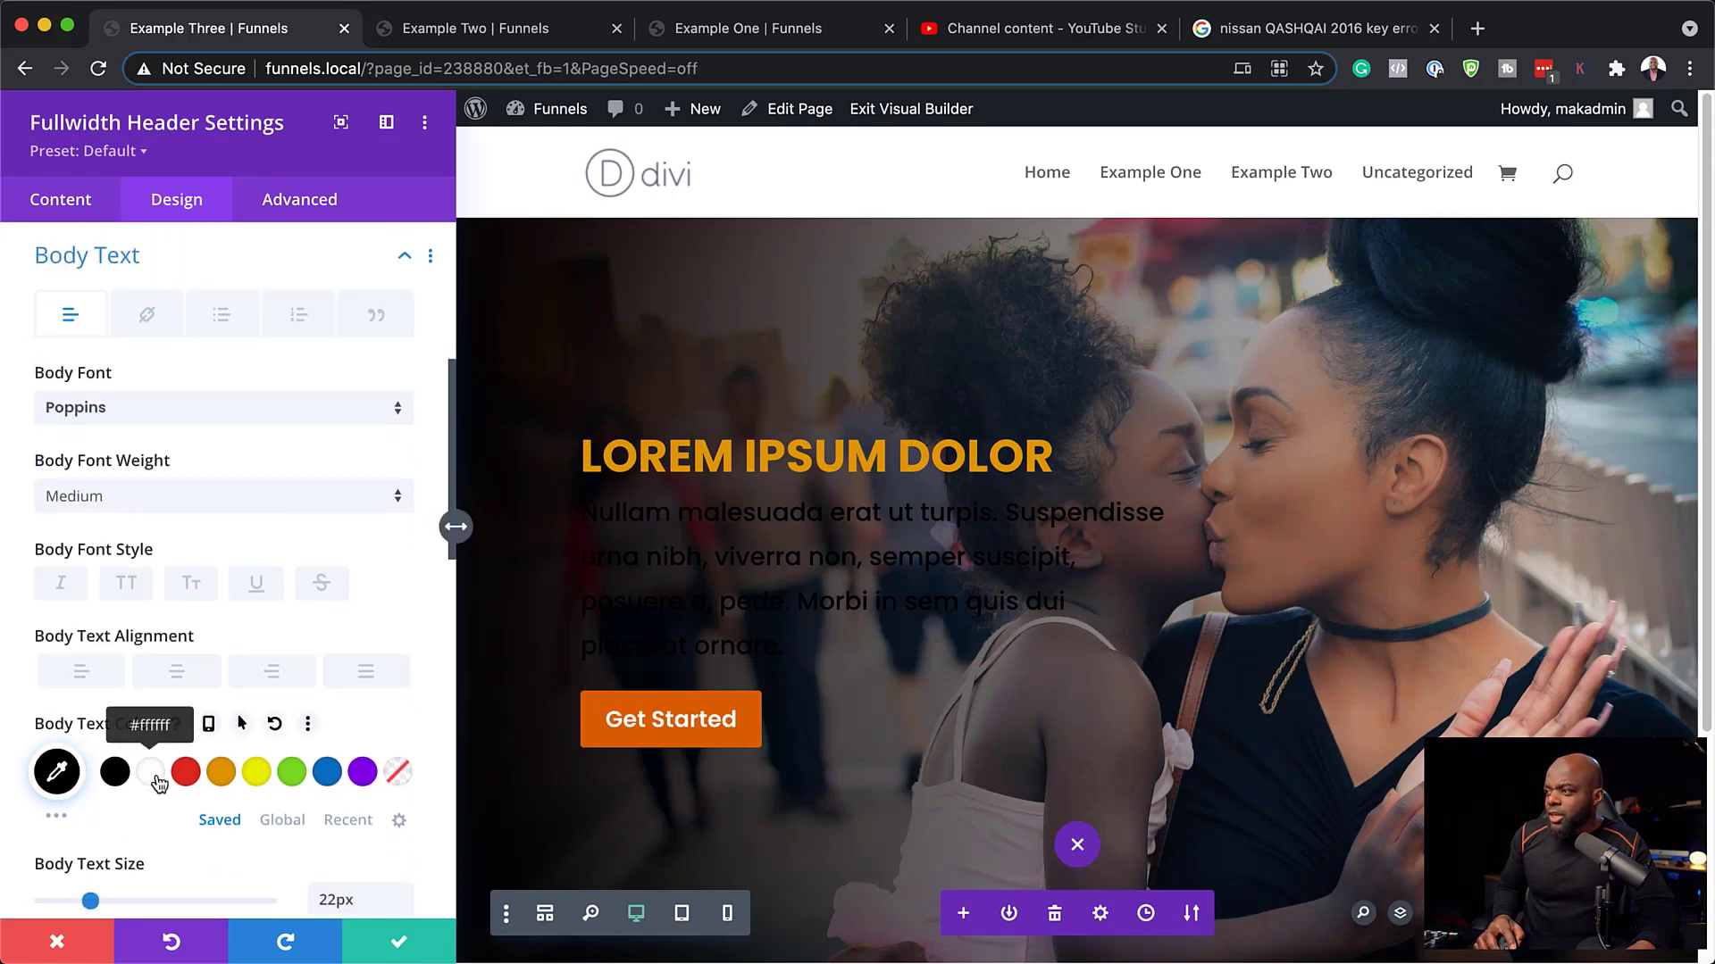
pyautogui.click(159, 784)
pyautogui.scroll(-1, 159, 784)
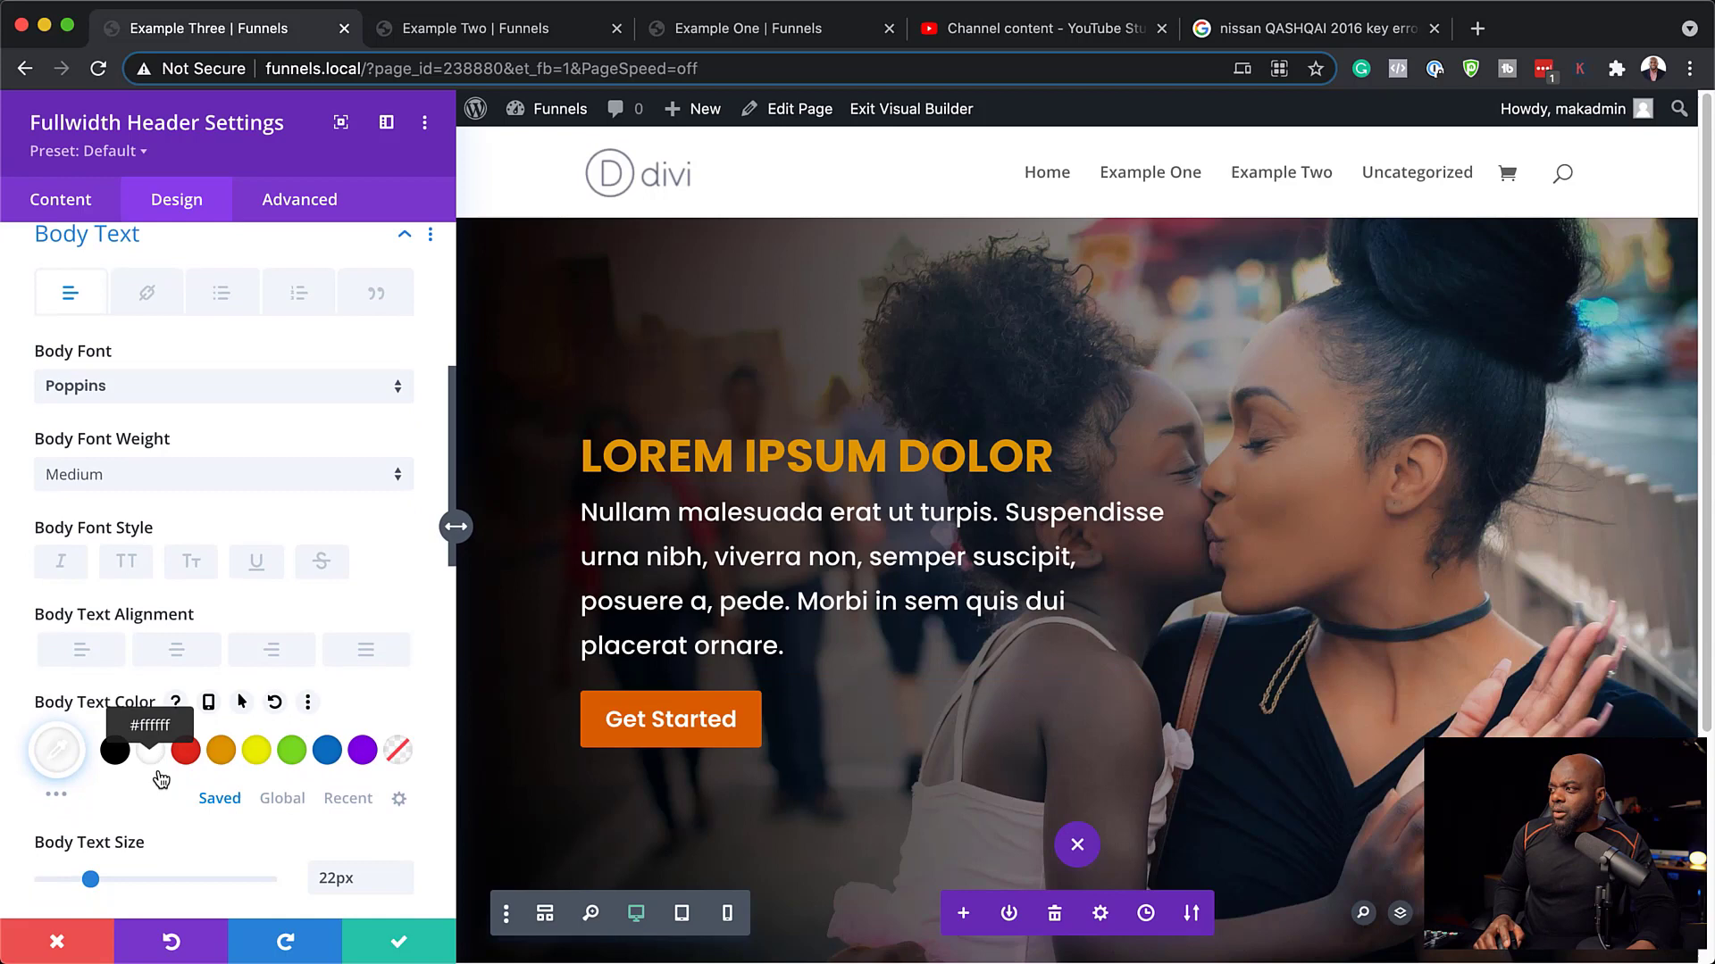
# Set the header's title text color to white and save the module settings.
pyautogui.click(581, 434)
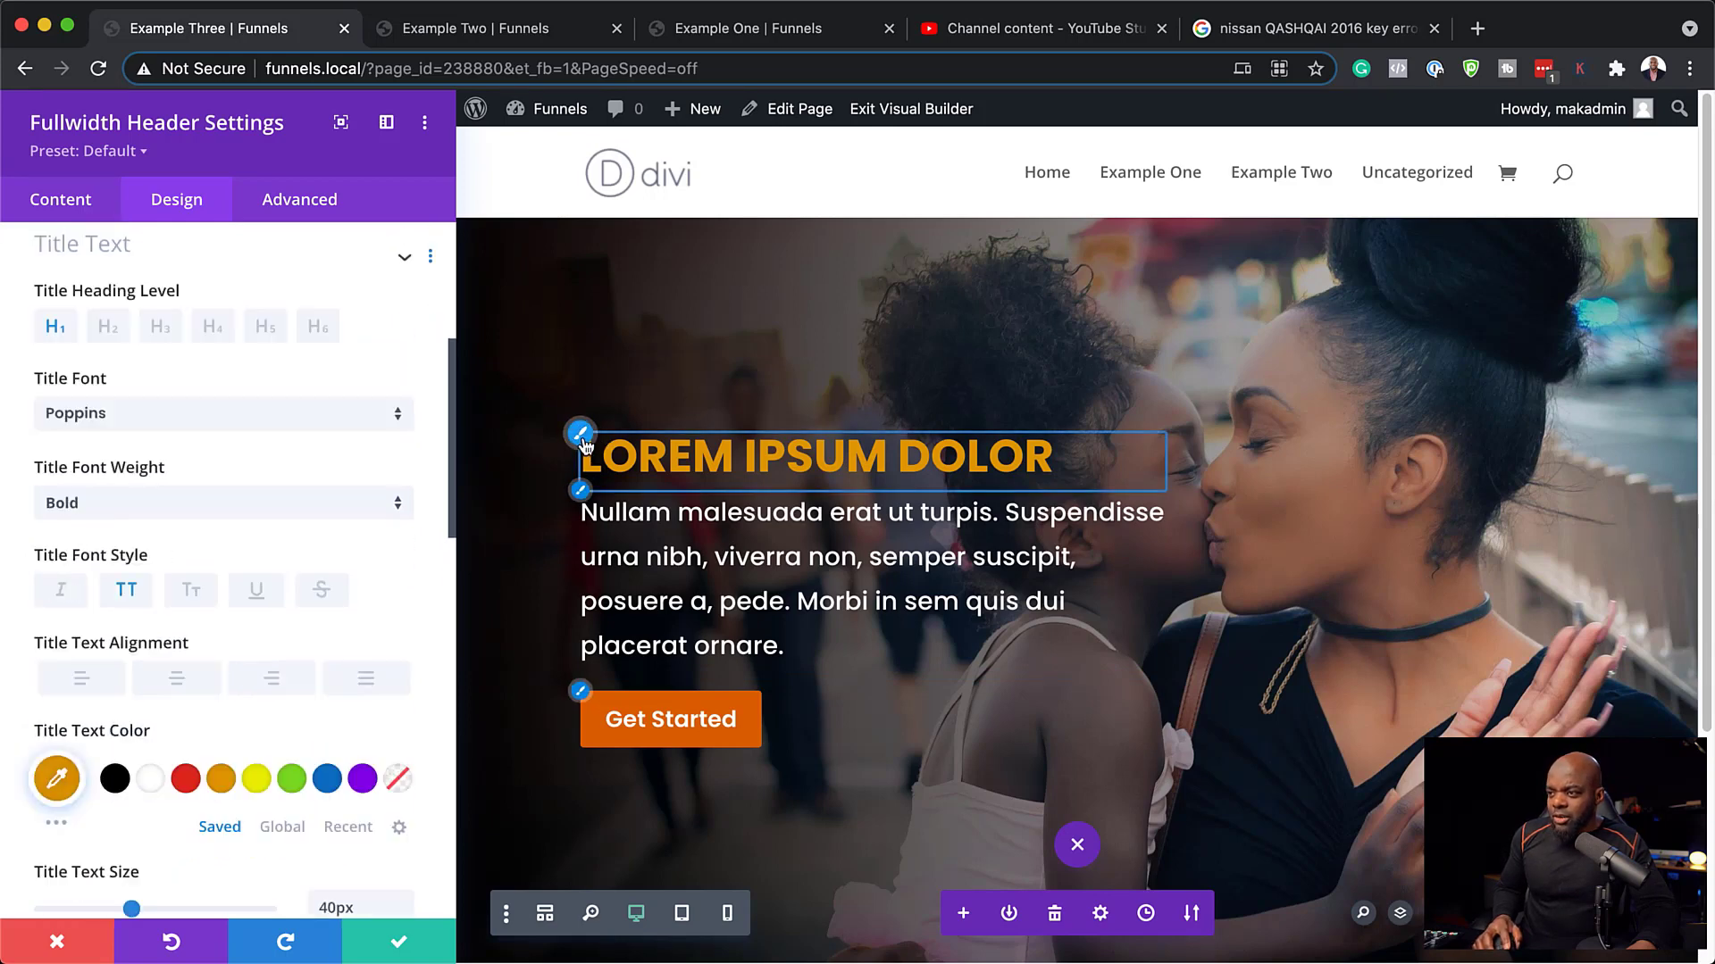
pyautogui.click(149, 791)
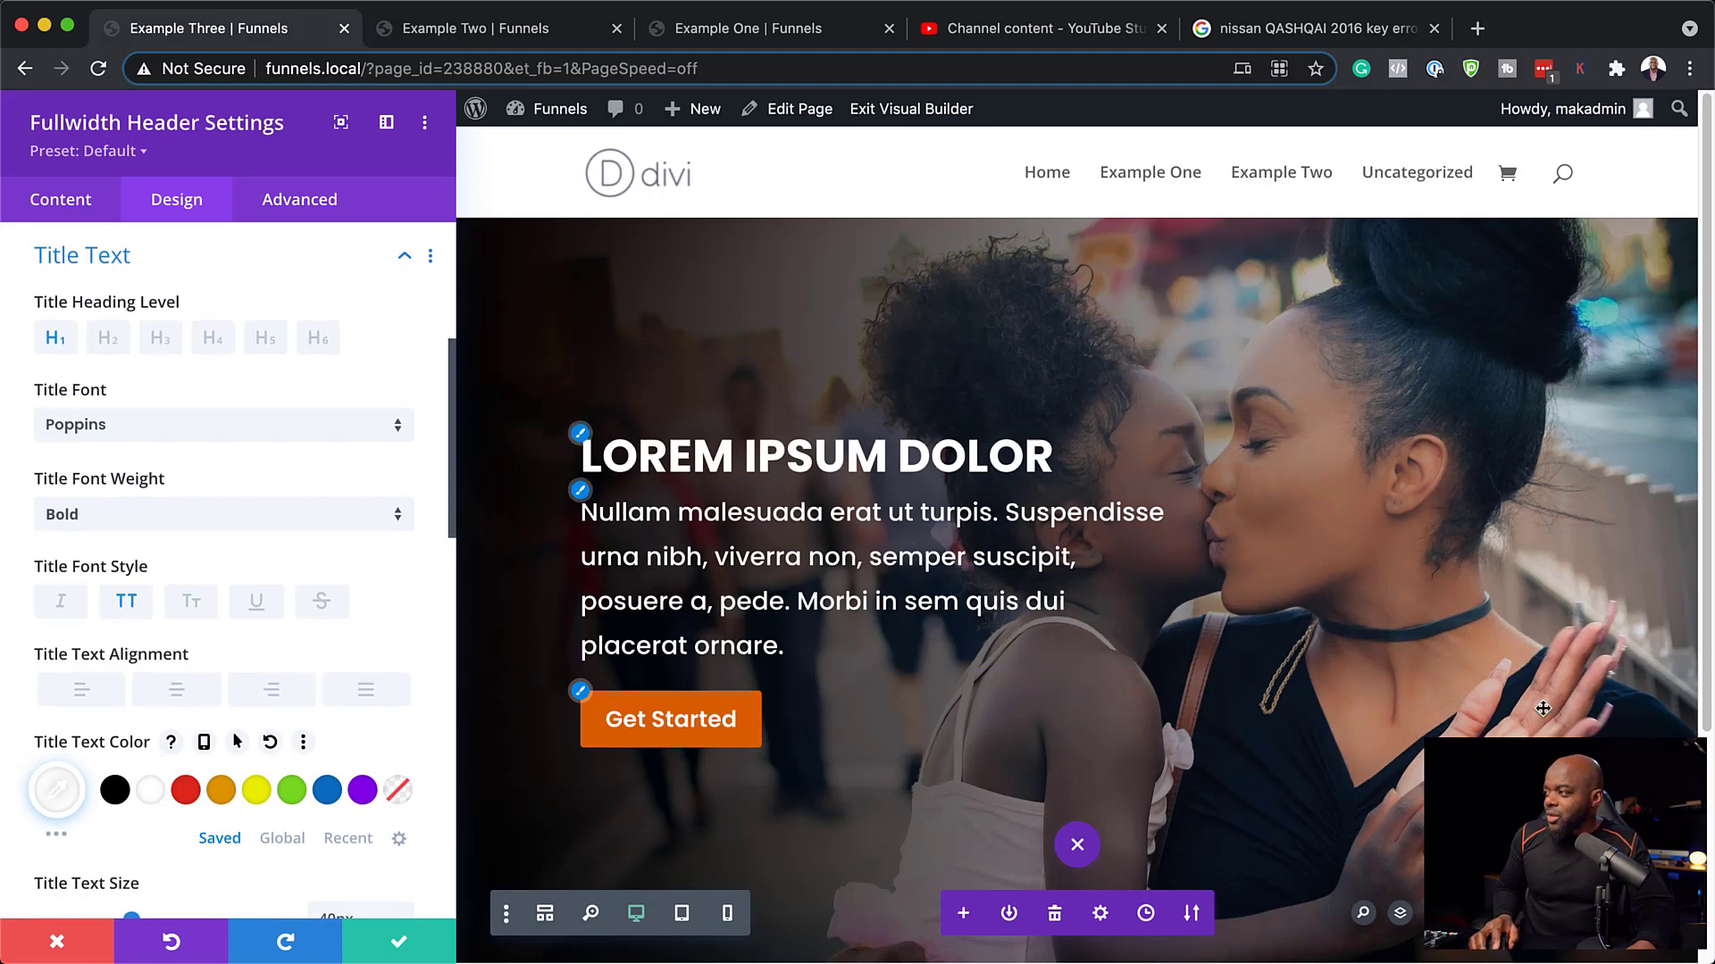
pyautogui.click(402, 942)
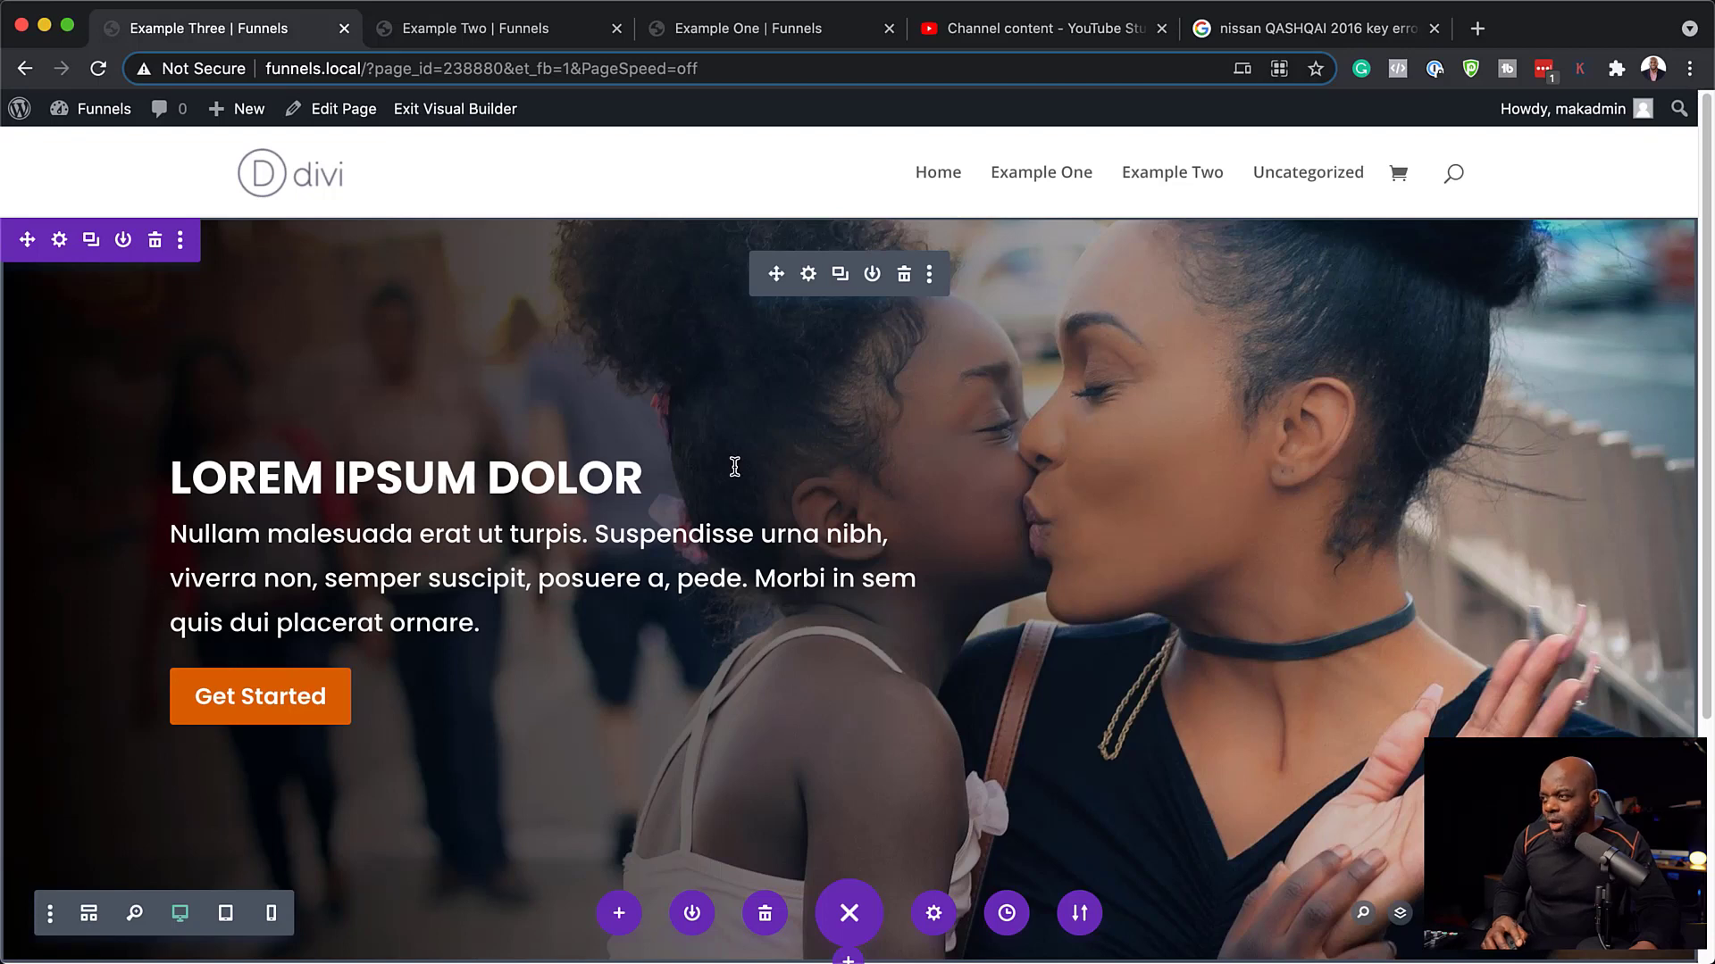
# Set the header background gradient's start position to 20% and end position to 90%, and save the module settings.
pyautogui.click(809, 275)
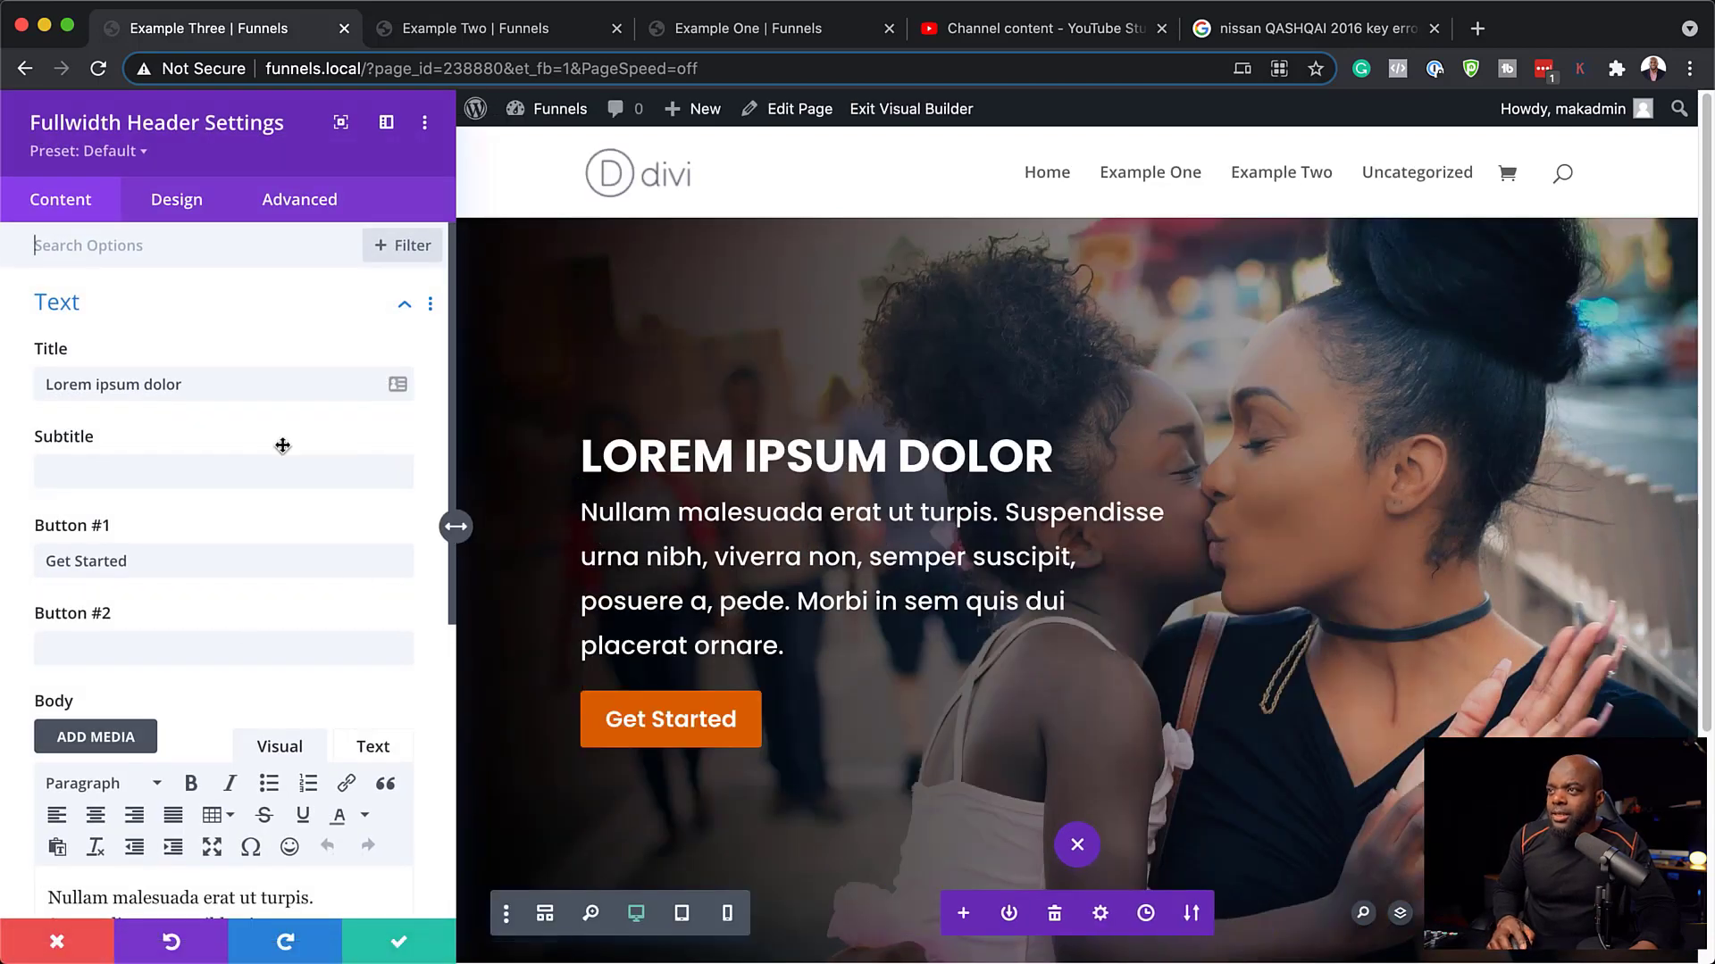
pyautogui.scroll(-6, 255, 433)
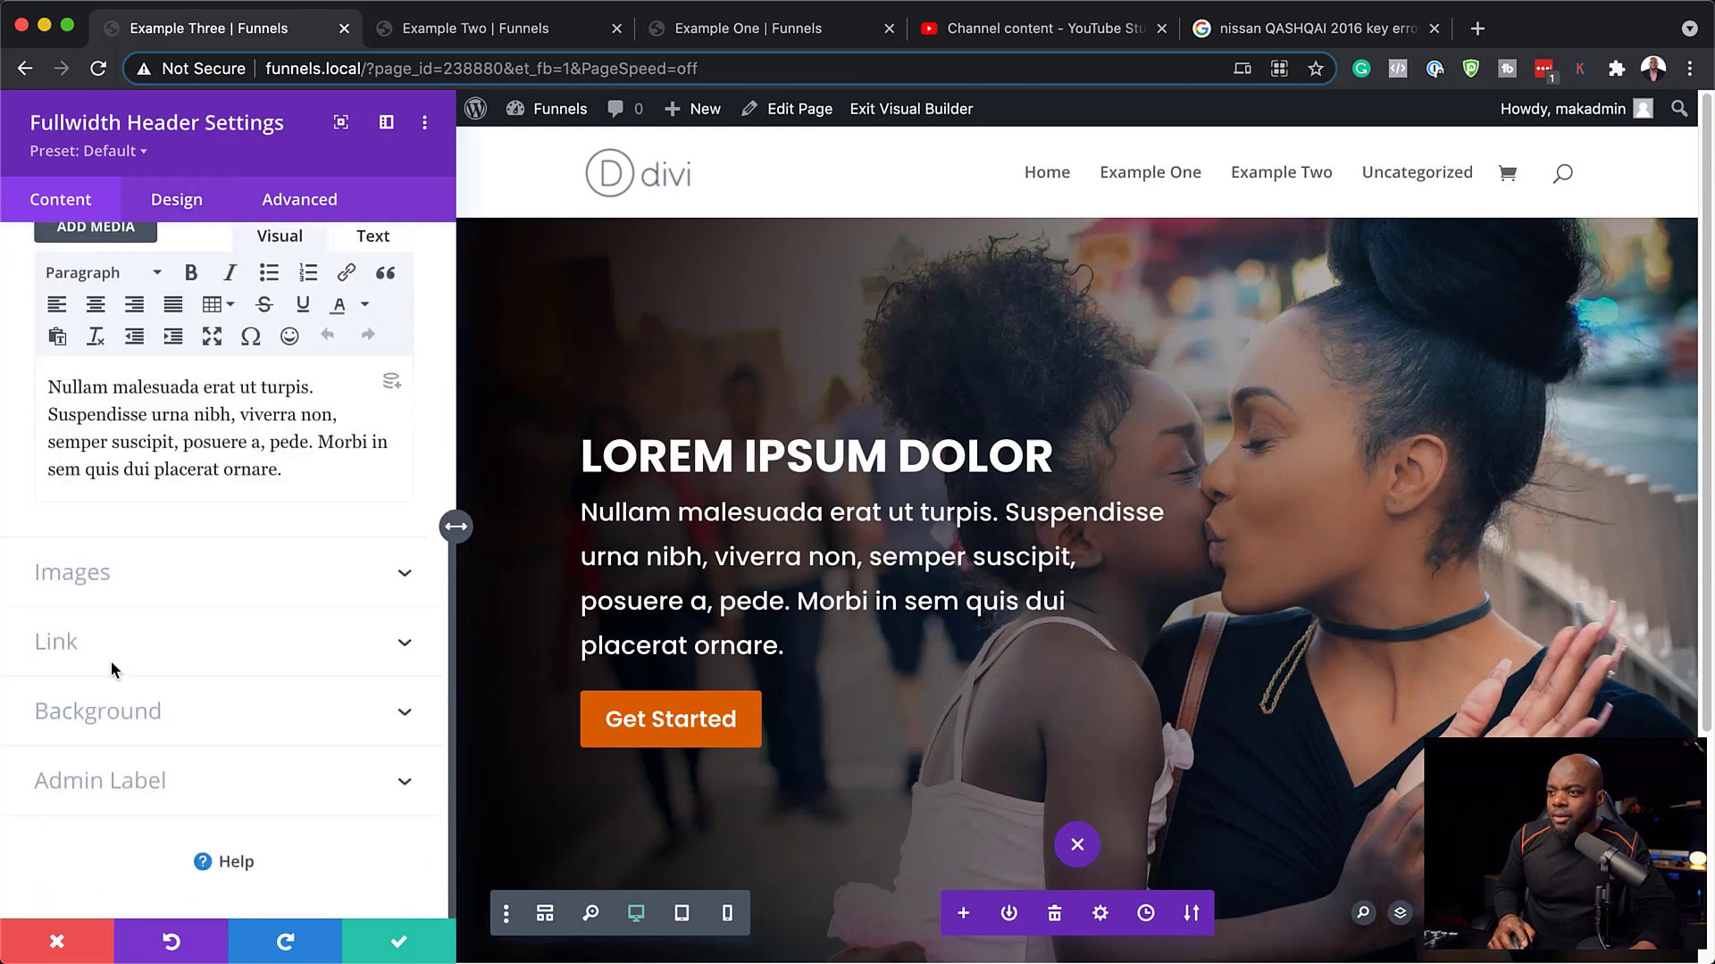
pyautogui.click(114, 720)
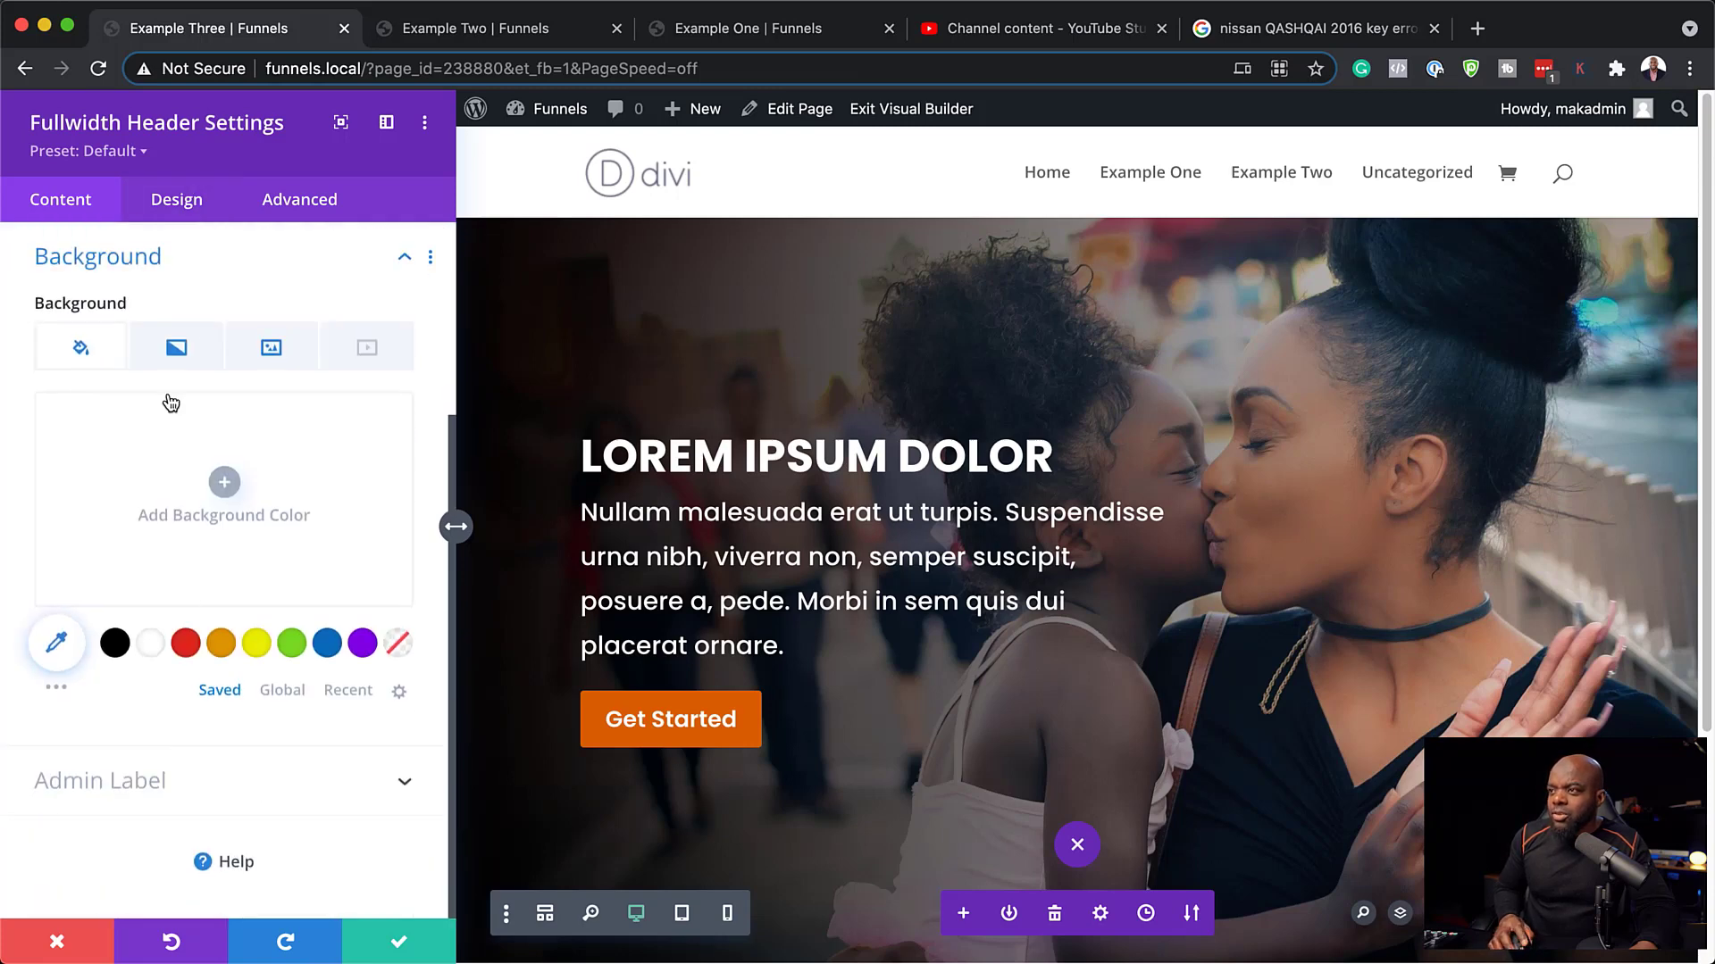
pyautogui.click(176, 351)
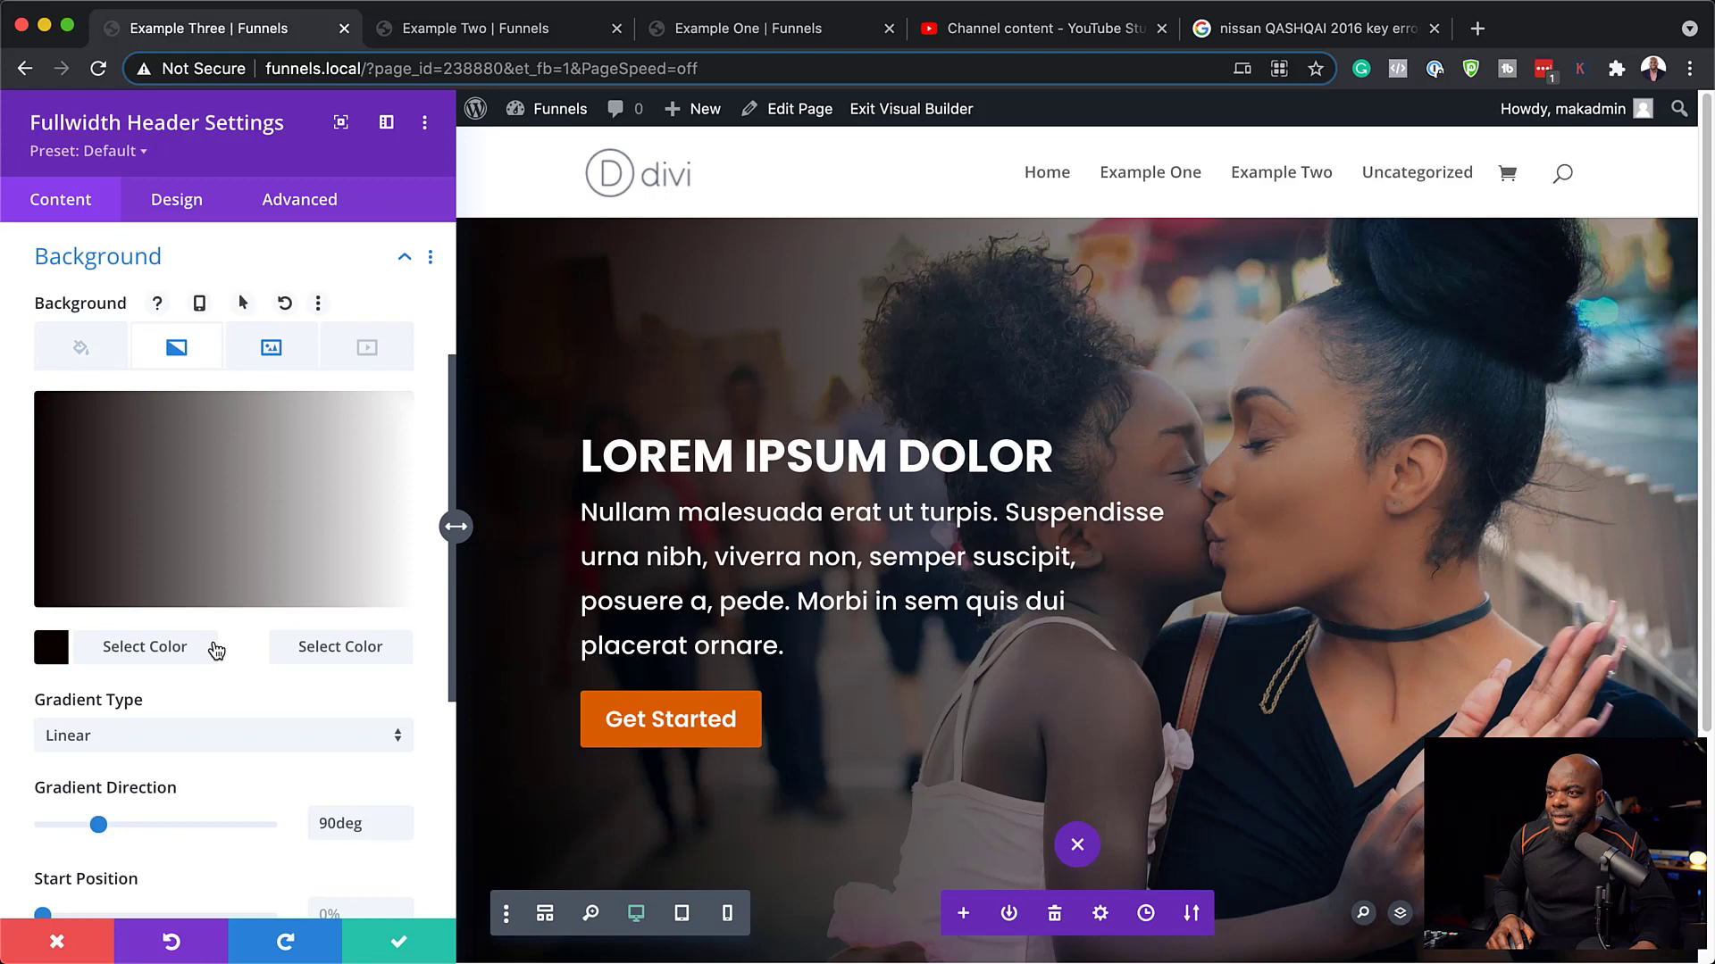
pyautogui.scroll(-1, 217, 655)
pyautogui.scroll(-6, 217, 654)
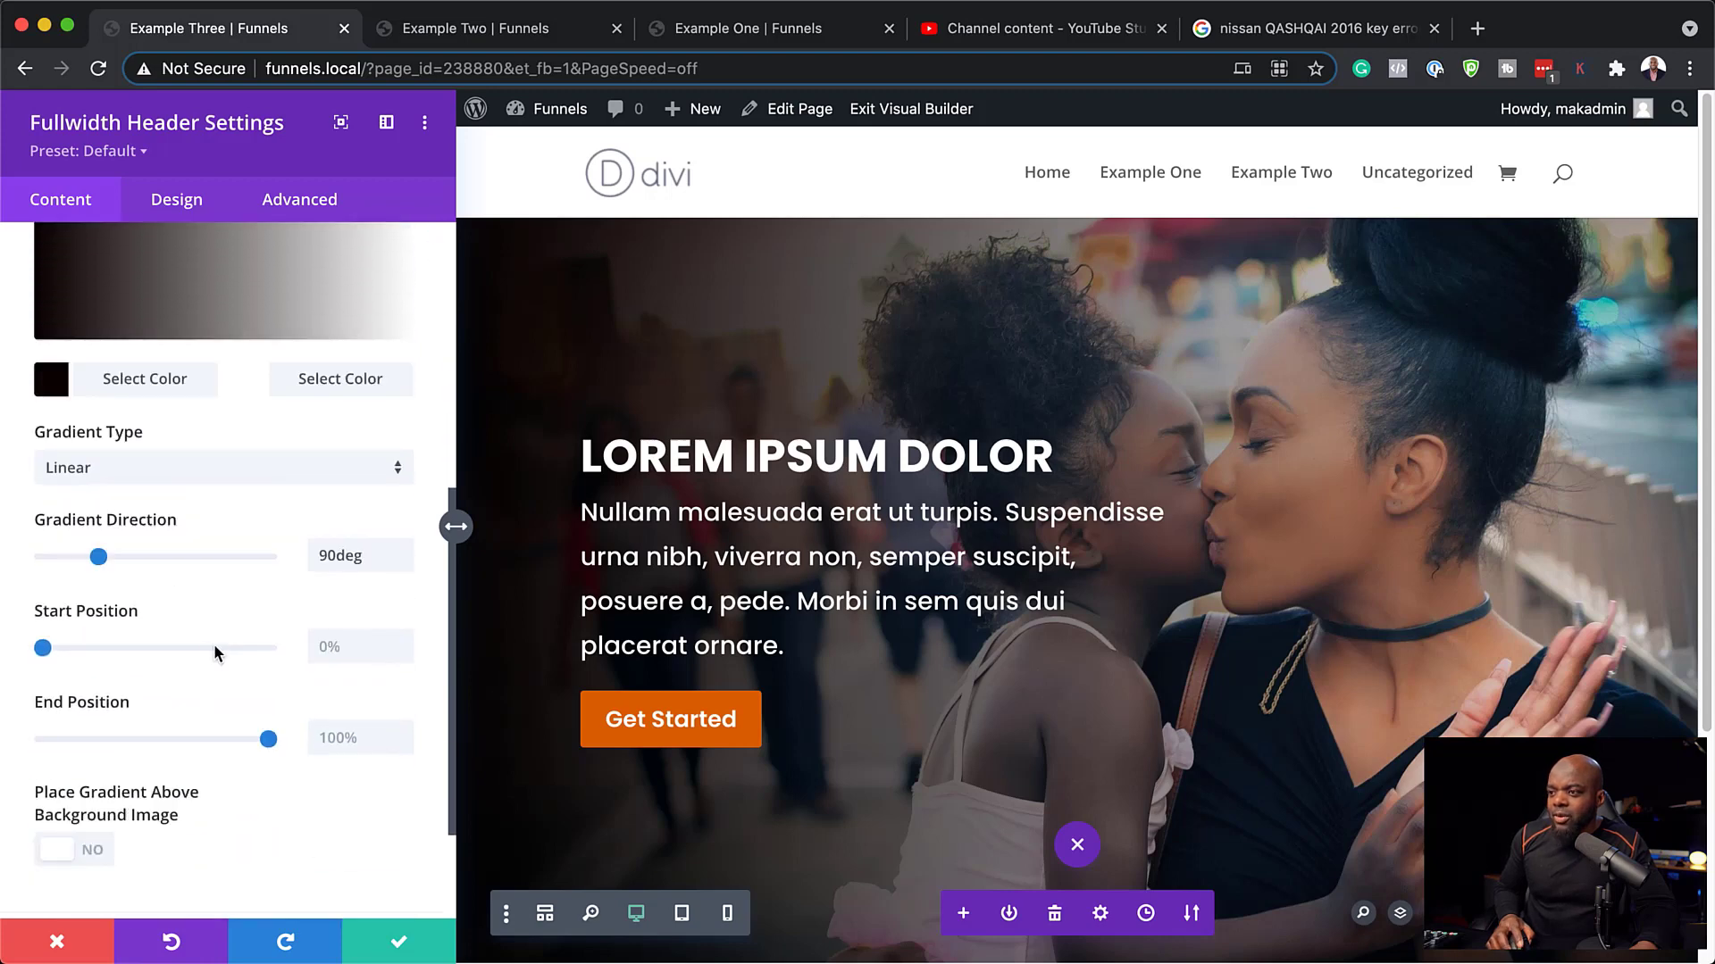
pyautogui.moveTo(45, 652); pyautogui.dragTo(85, 652)
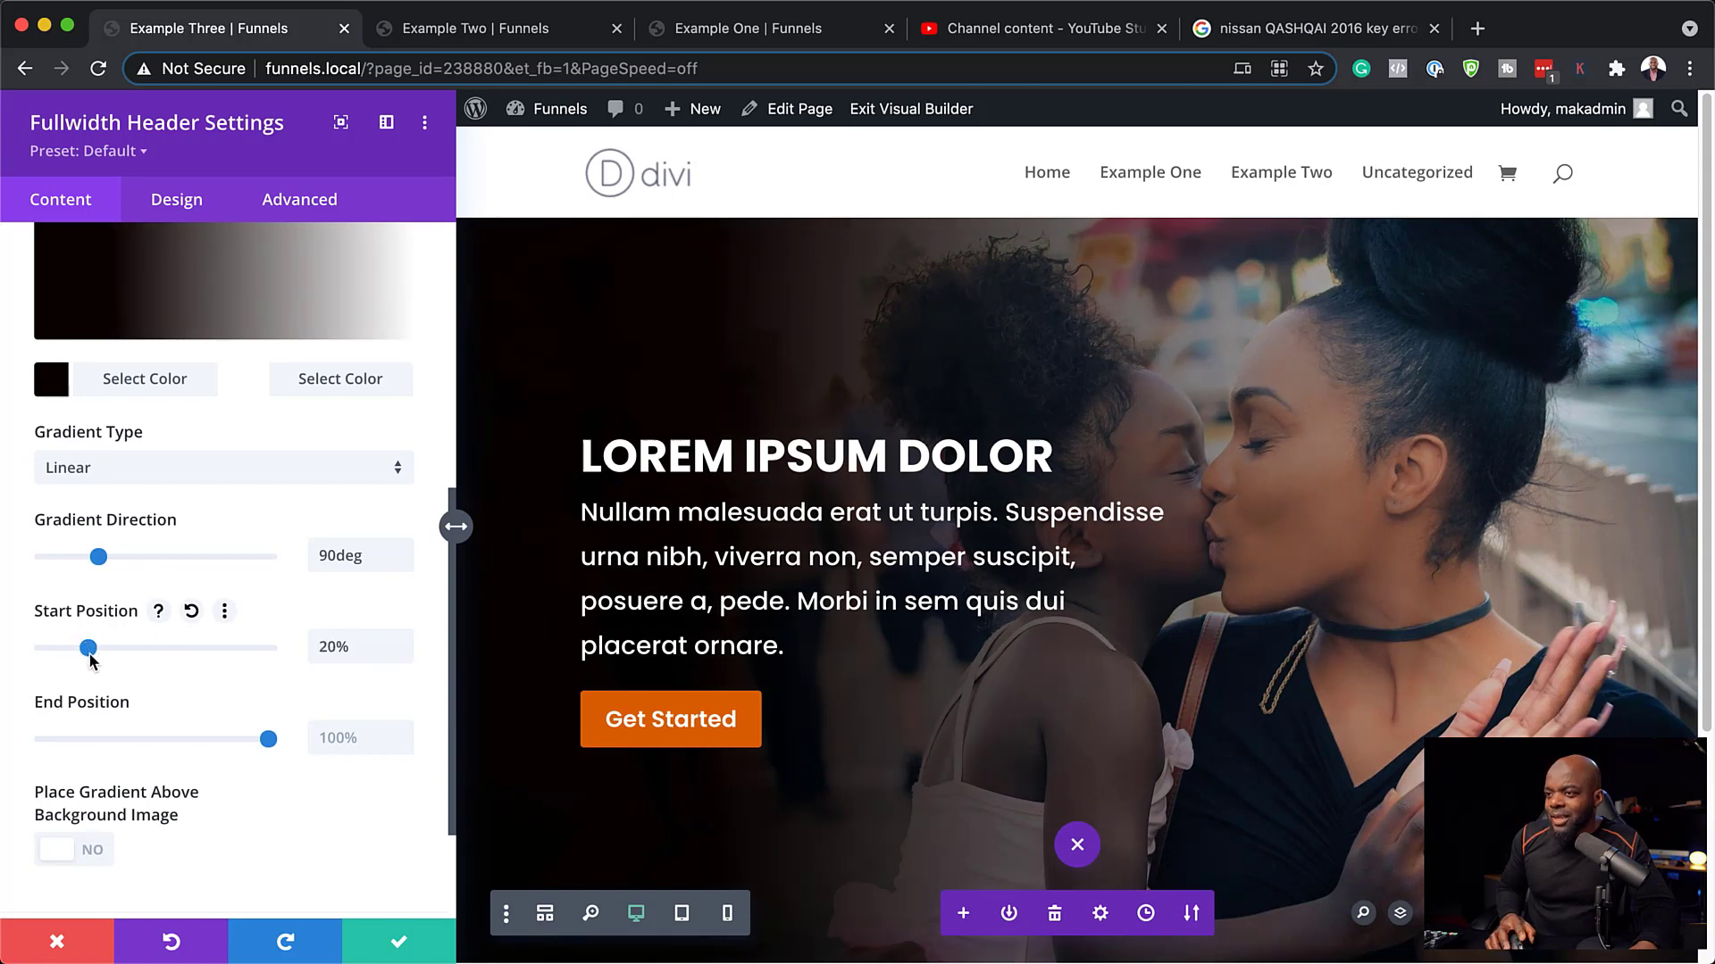
pyautogui.moveTo(267, 739)
pyautogui.mouseDown()
pyautogui.moveTo(63, 740)
pyautogui.moveTo(338, 743)
pyautogui.moveTo(248, 754)
pyautogui.mouseUp()
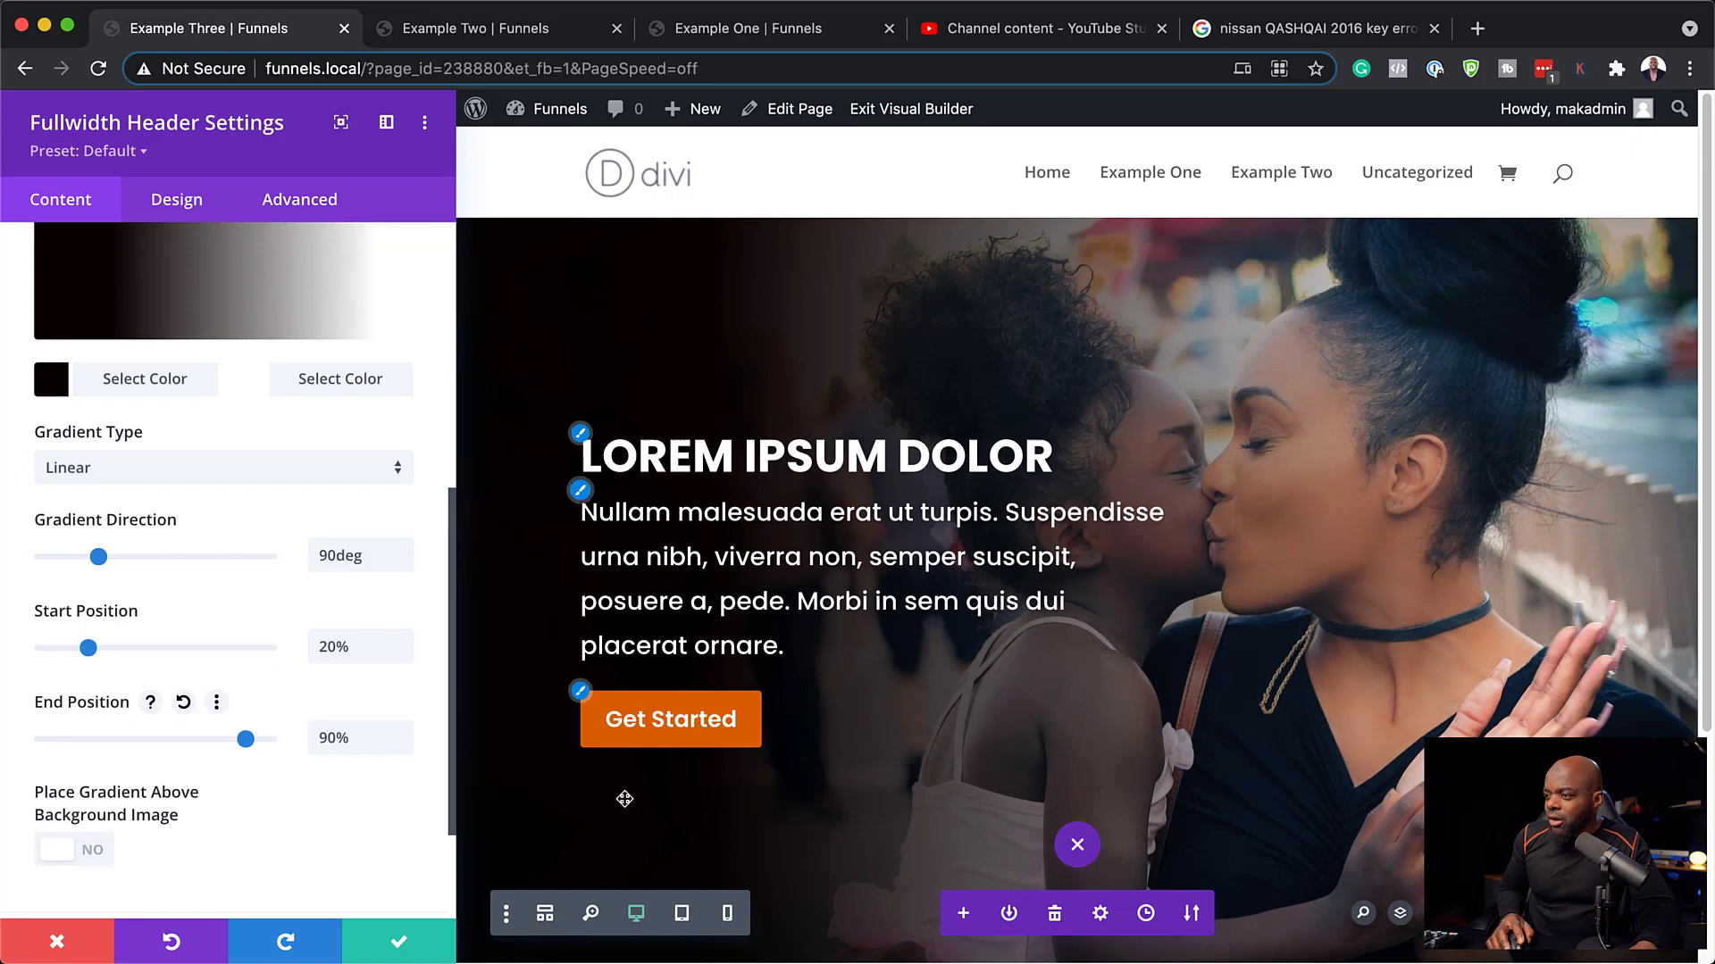
pyautogui.click(399, 944)
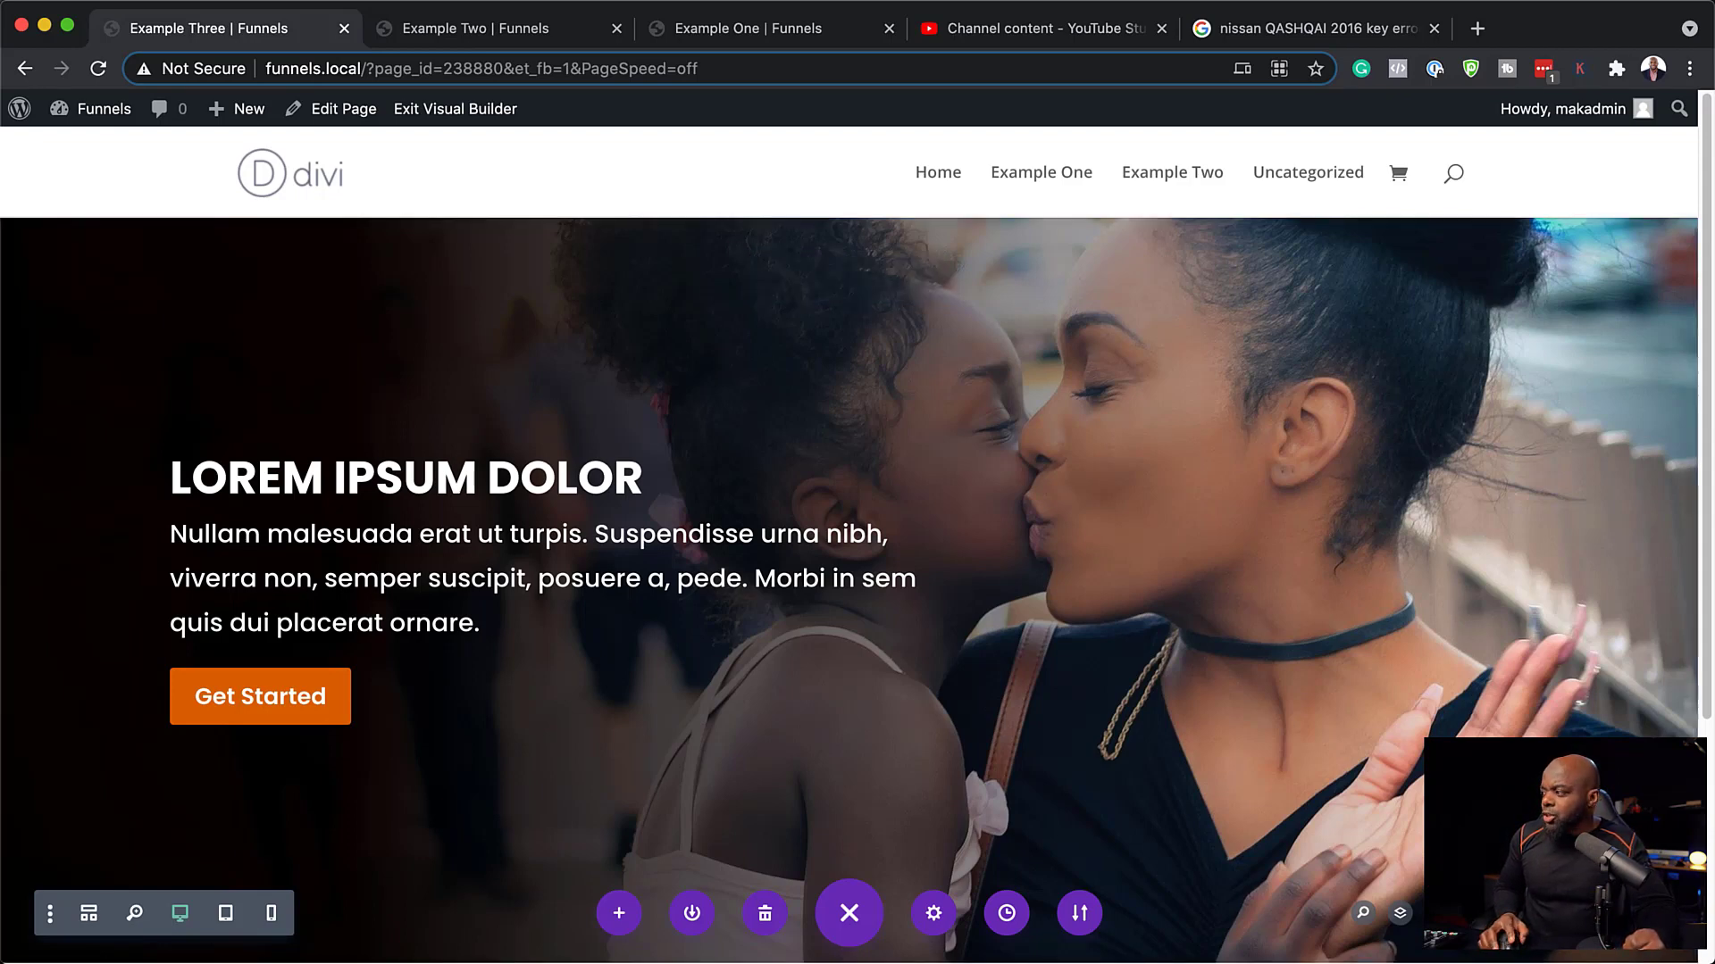
# Exit the visual builder and look over the Example Three header on the live page.
pyautogui.click(485, 112)
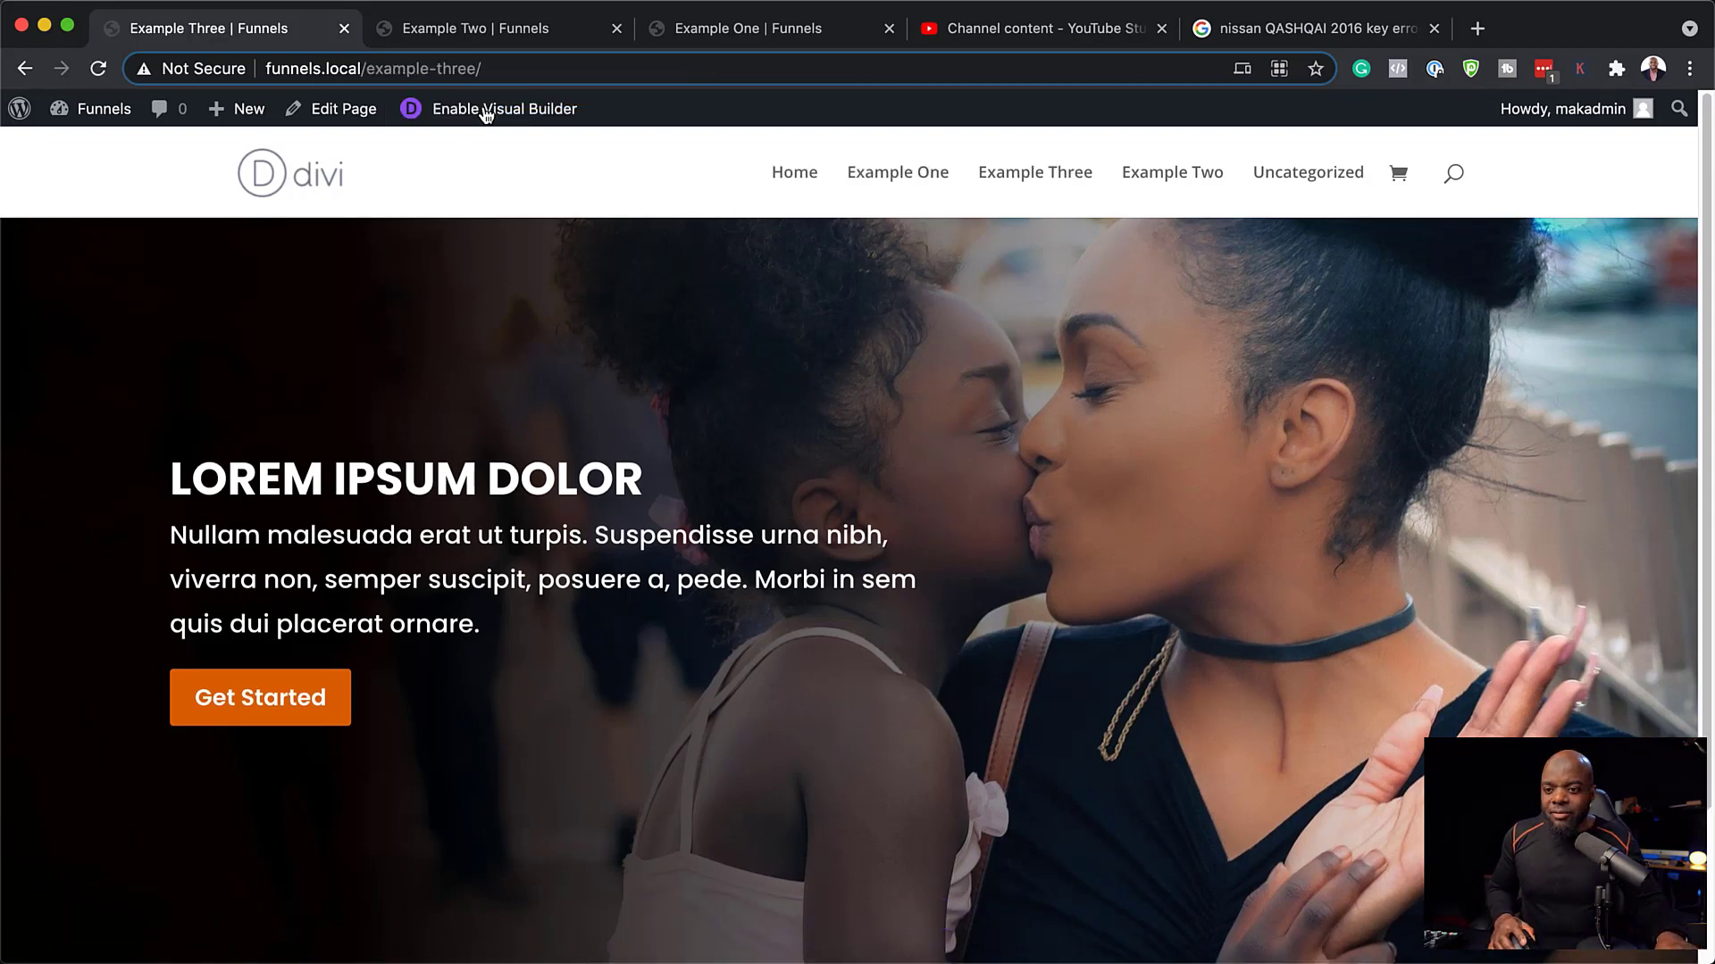
pyautogui.scroll(-3, 1358, 532)
pyautogui.scroll(3, 1359, 530)
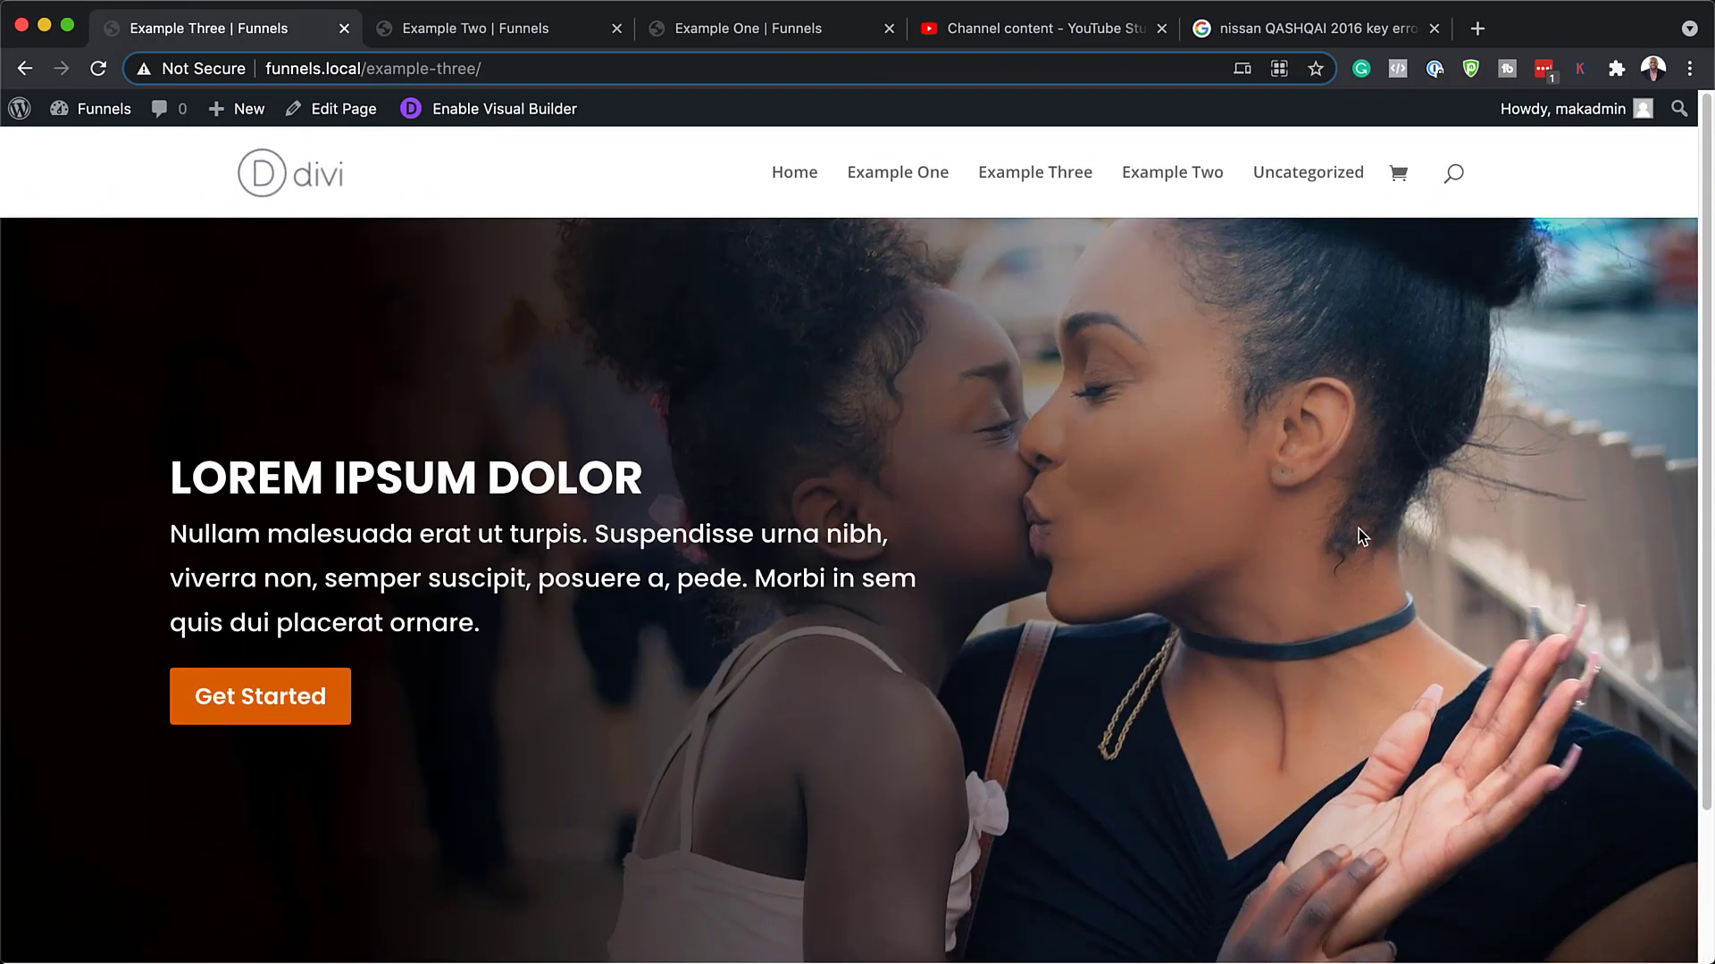
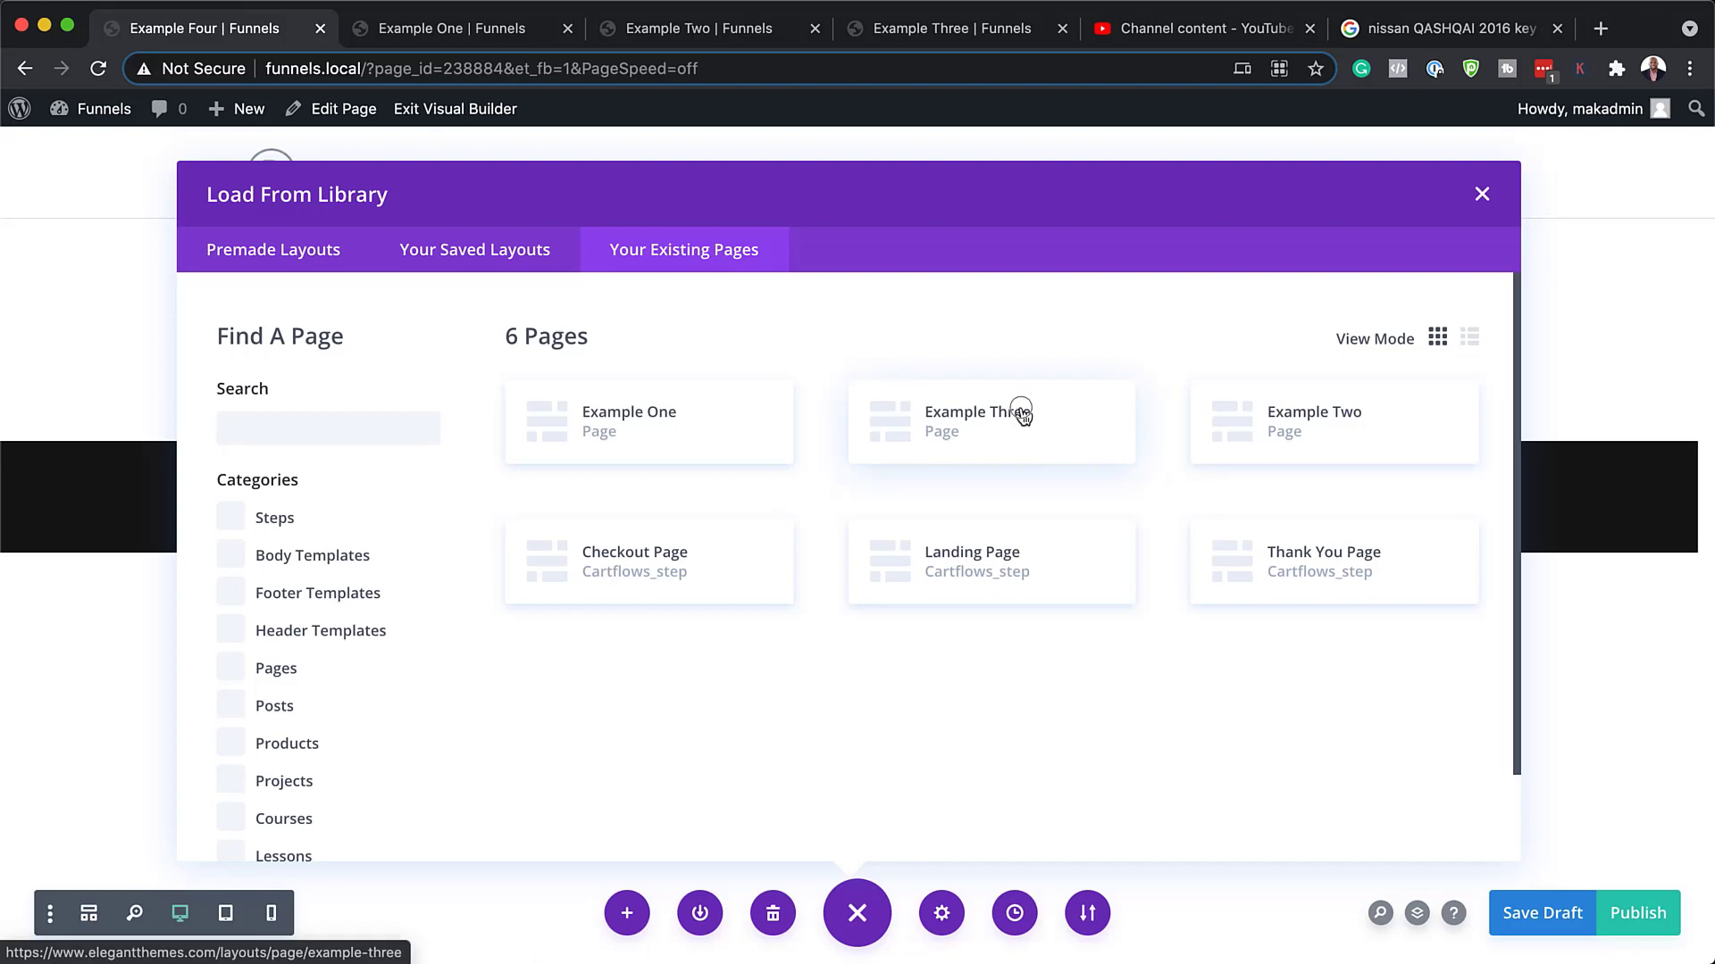
# Load the existing Example Three page into Example Four and replace the header's background image with car-5548242_1920.jpg.
pyautogui.click(1018, 411)
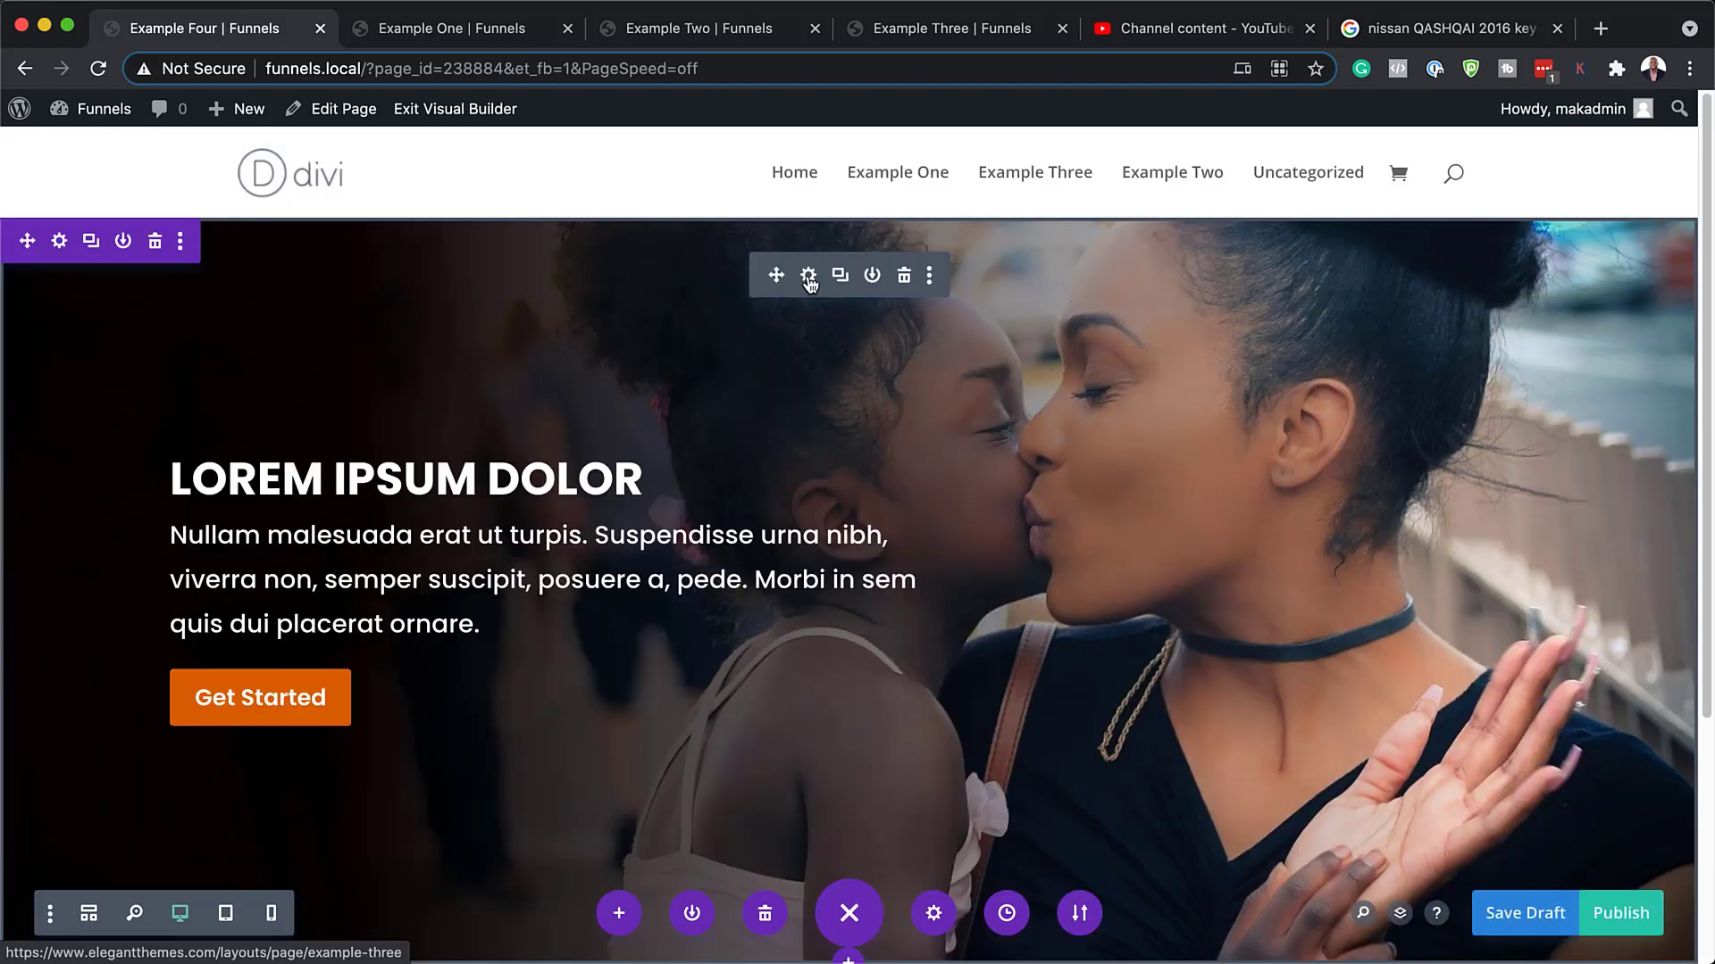
pyautogui.click(808, 277)
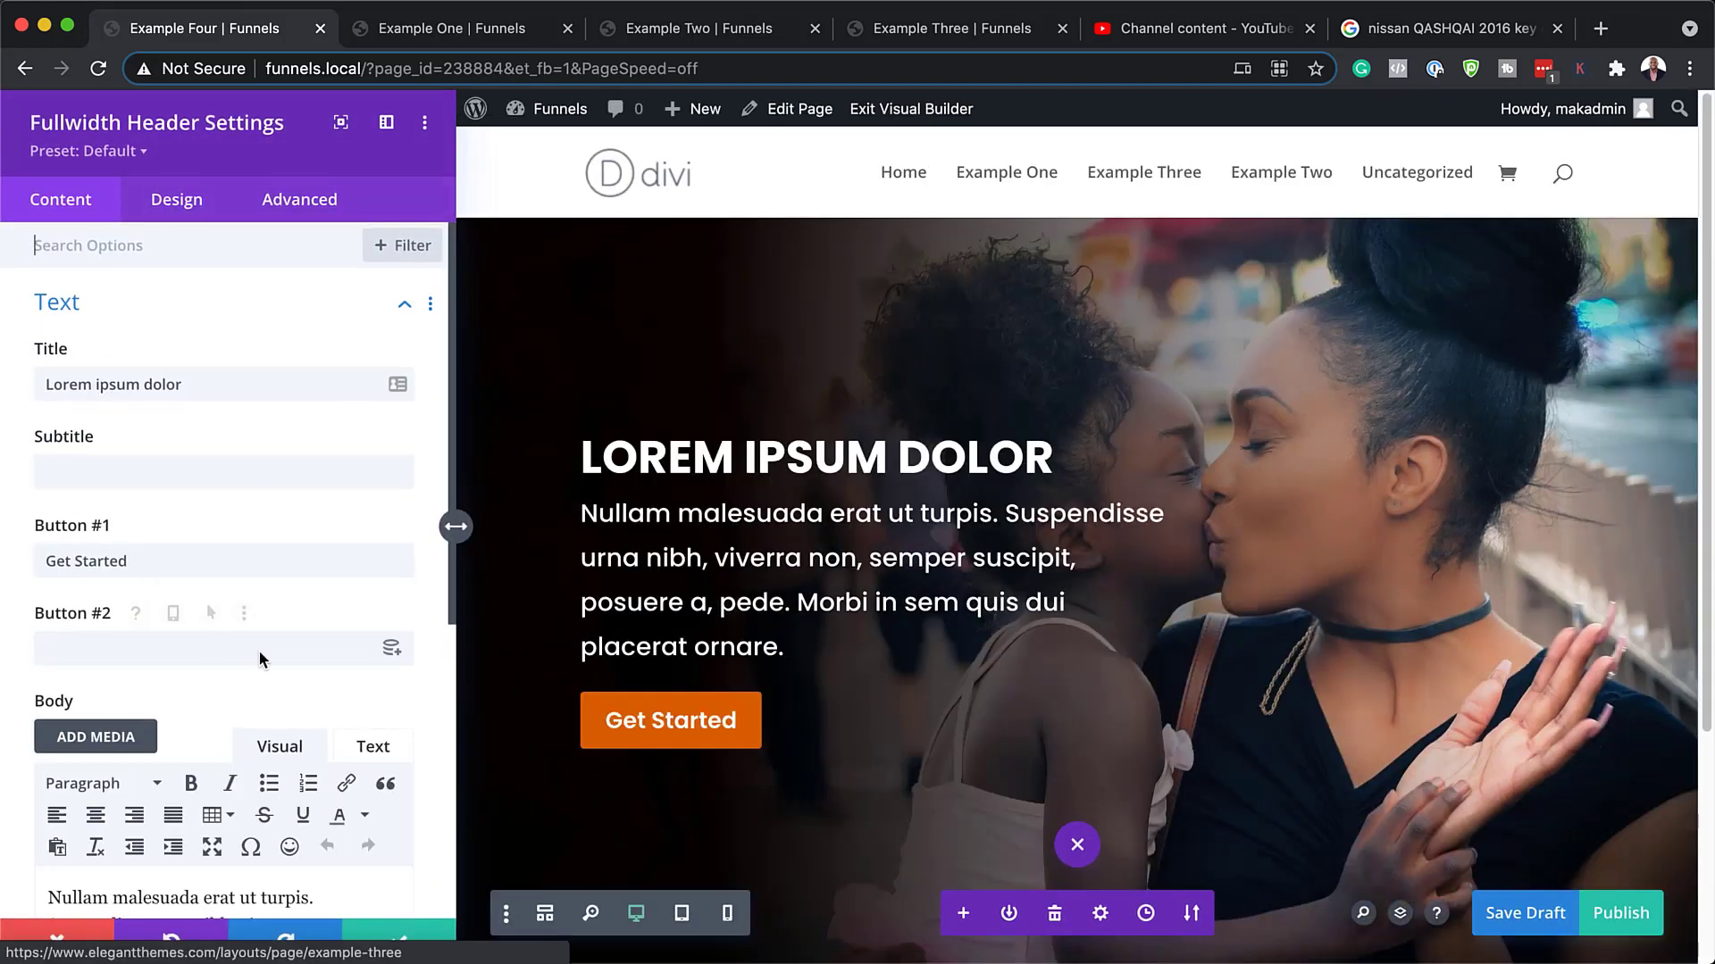
pyautogui.scroll(-3, 259, 651)
pyautogui.scroll(-5, 261, 651)
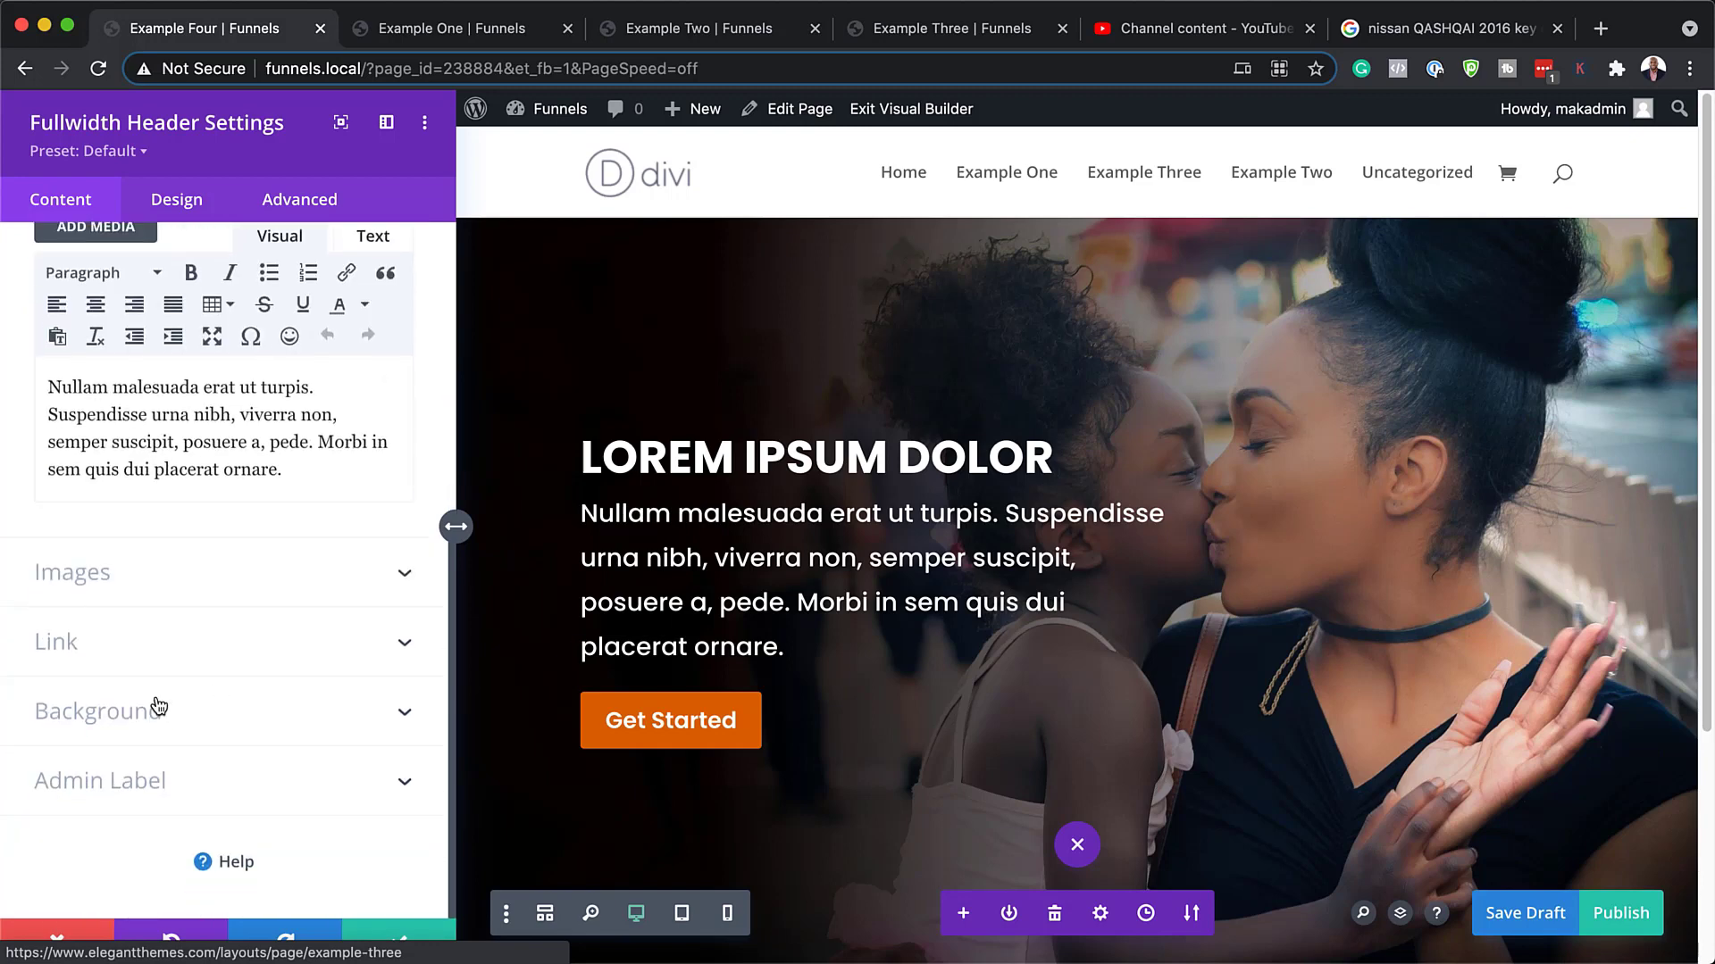
pyautogui.click(127, 715)
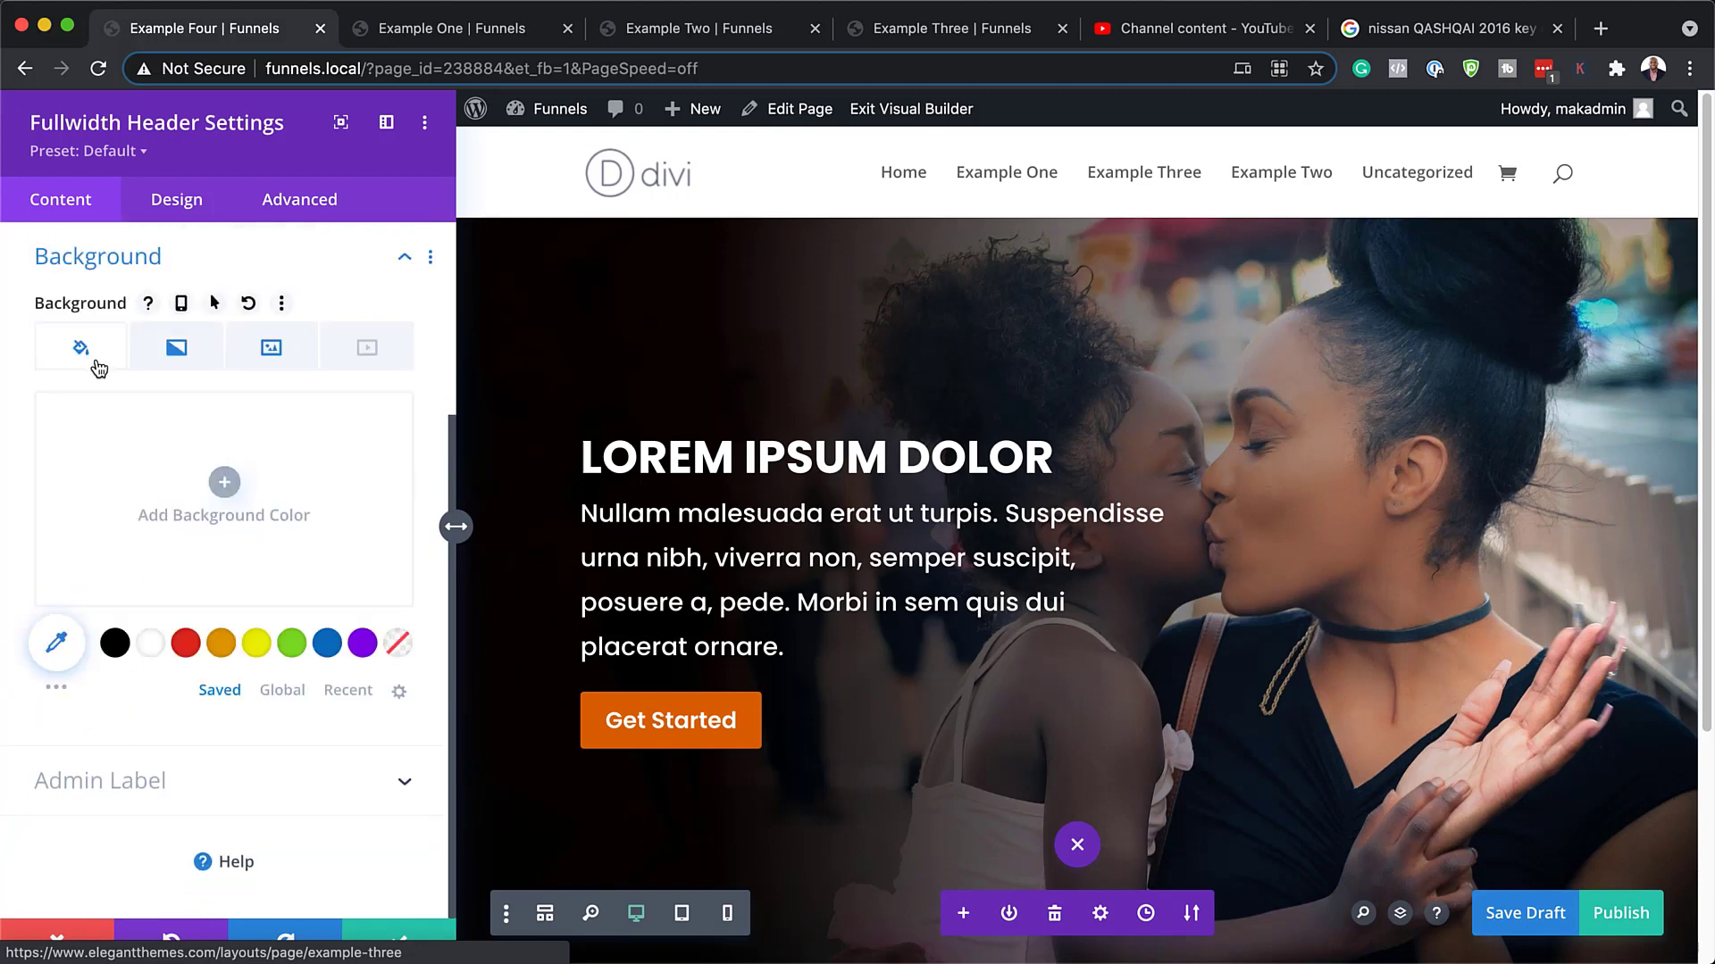
pyautogui.click(284, 359)
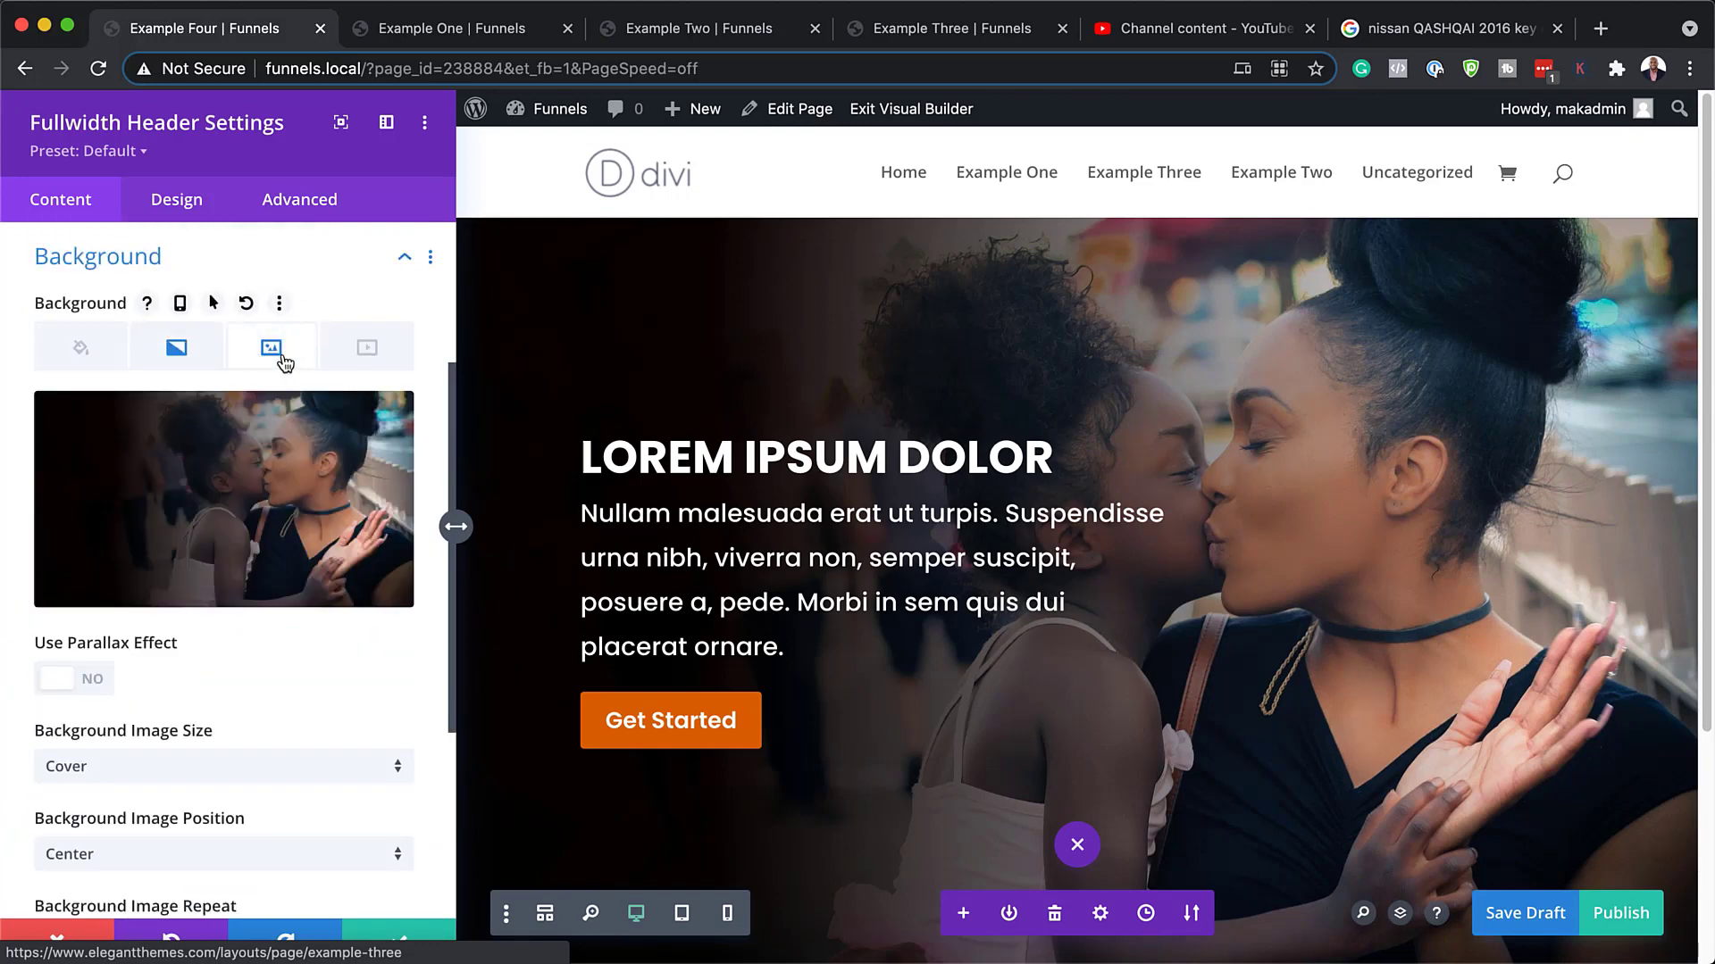
pyautogui.click(245, 512)
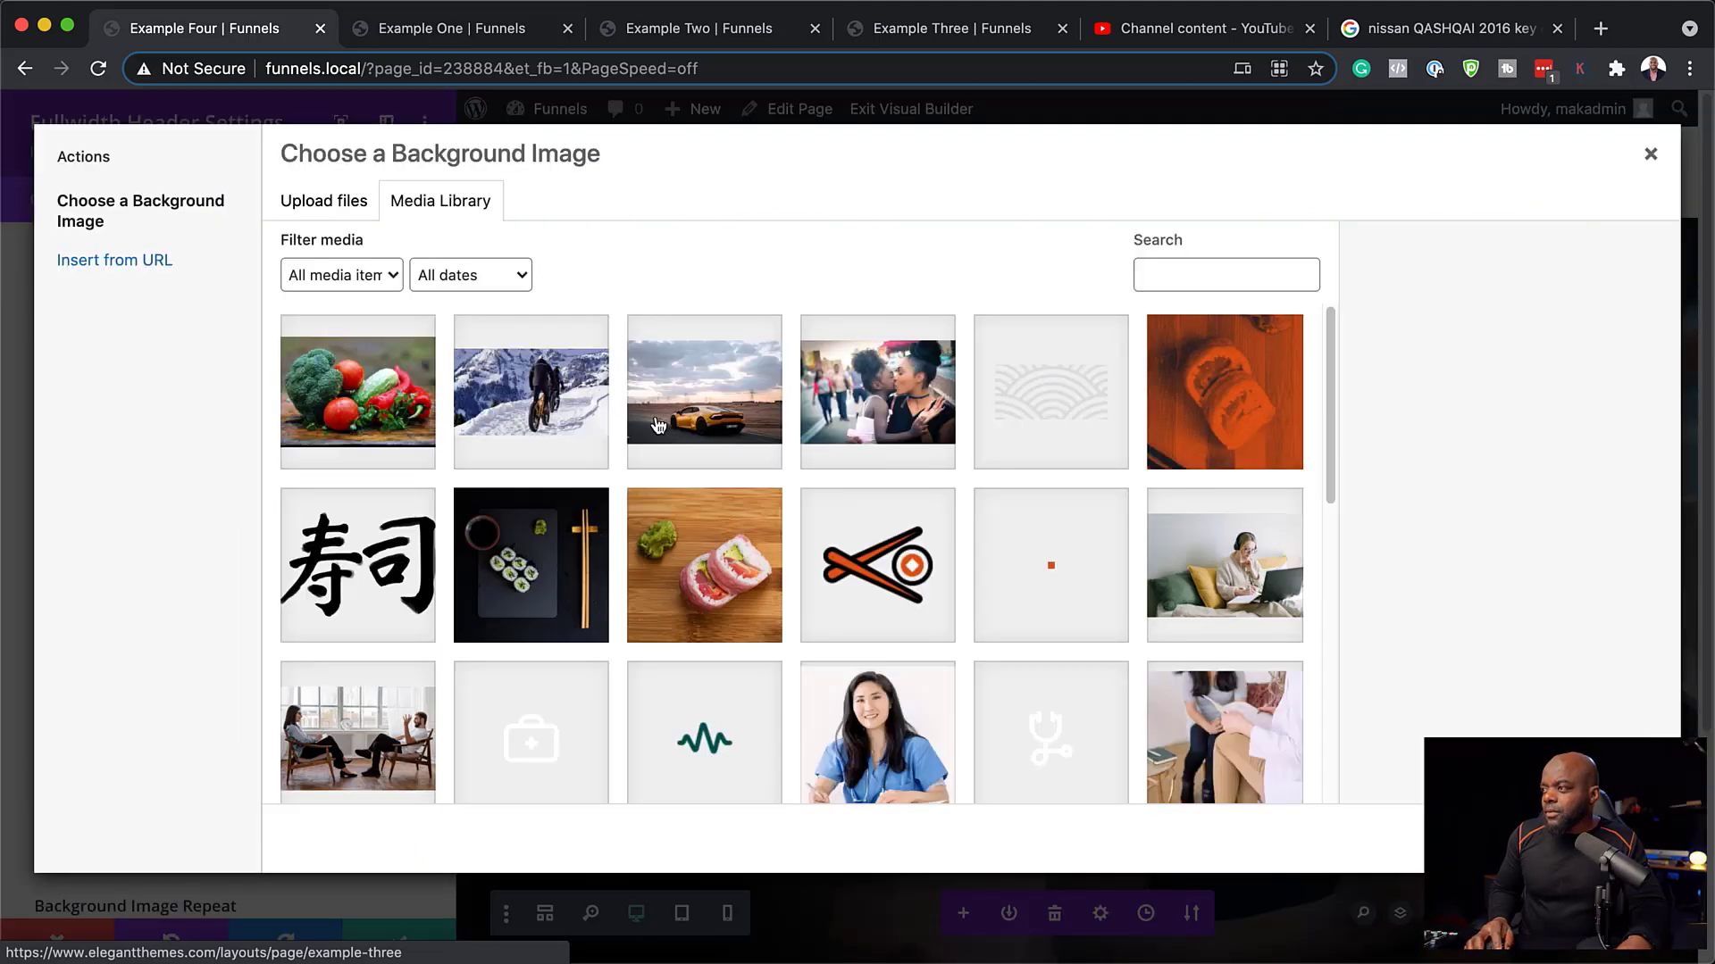
pyautogui.click(659, 425)
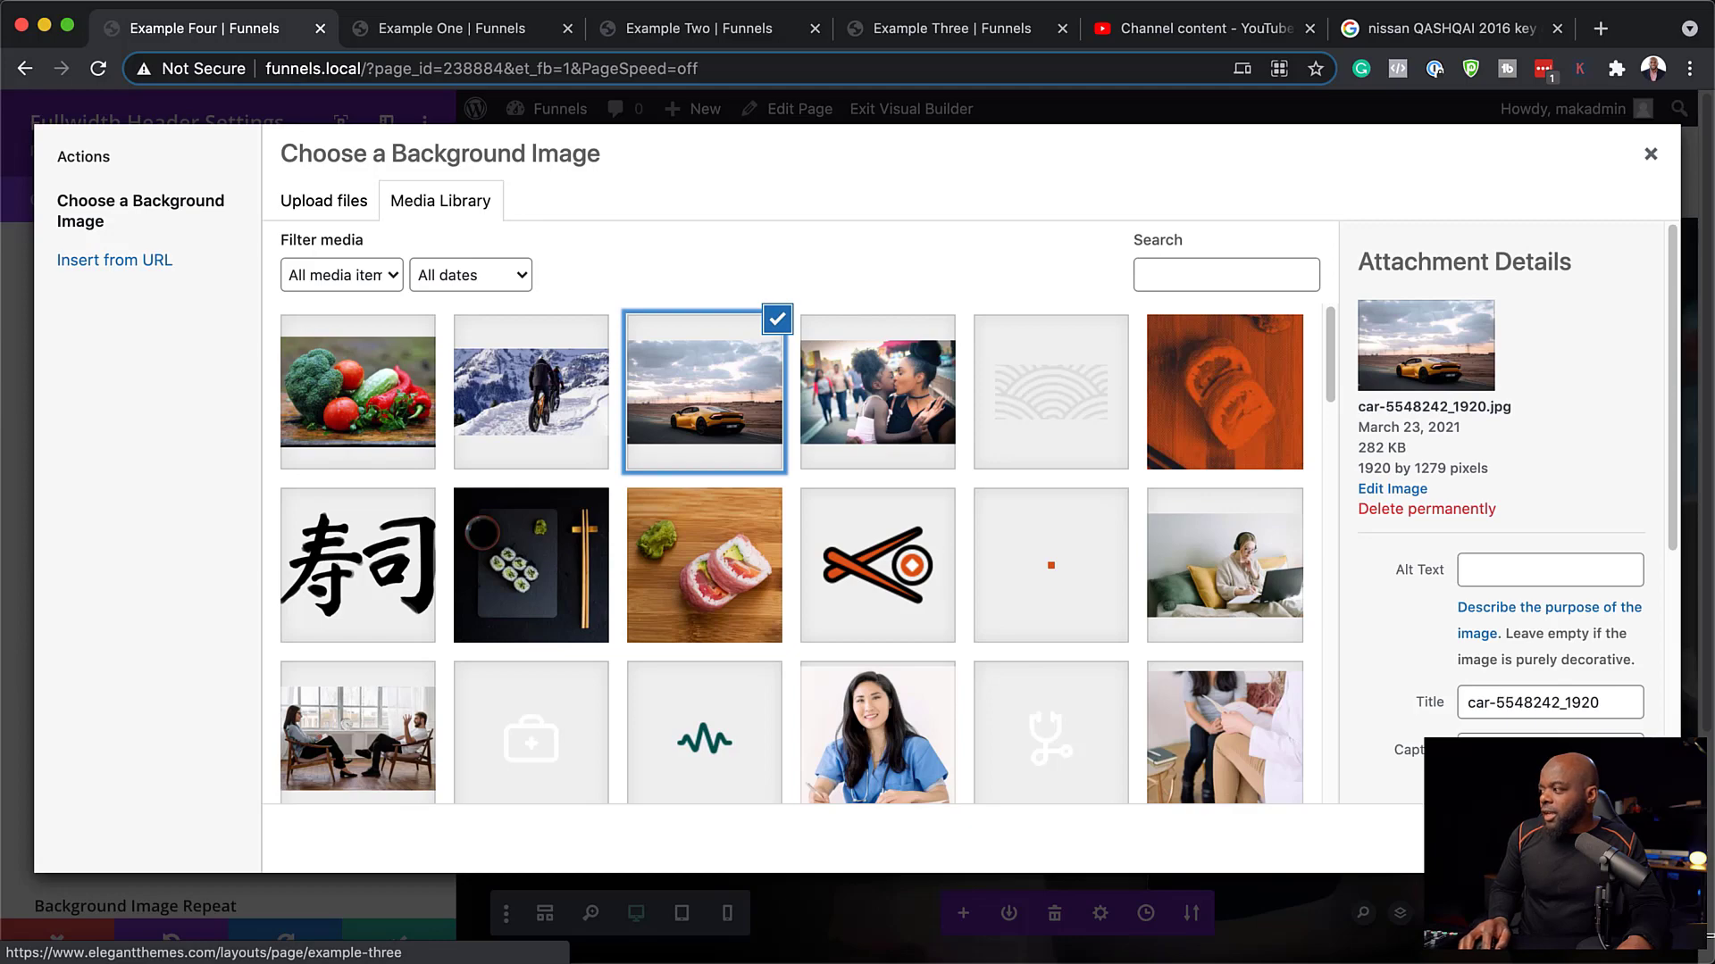
pyautogui.click(1599, 839)
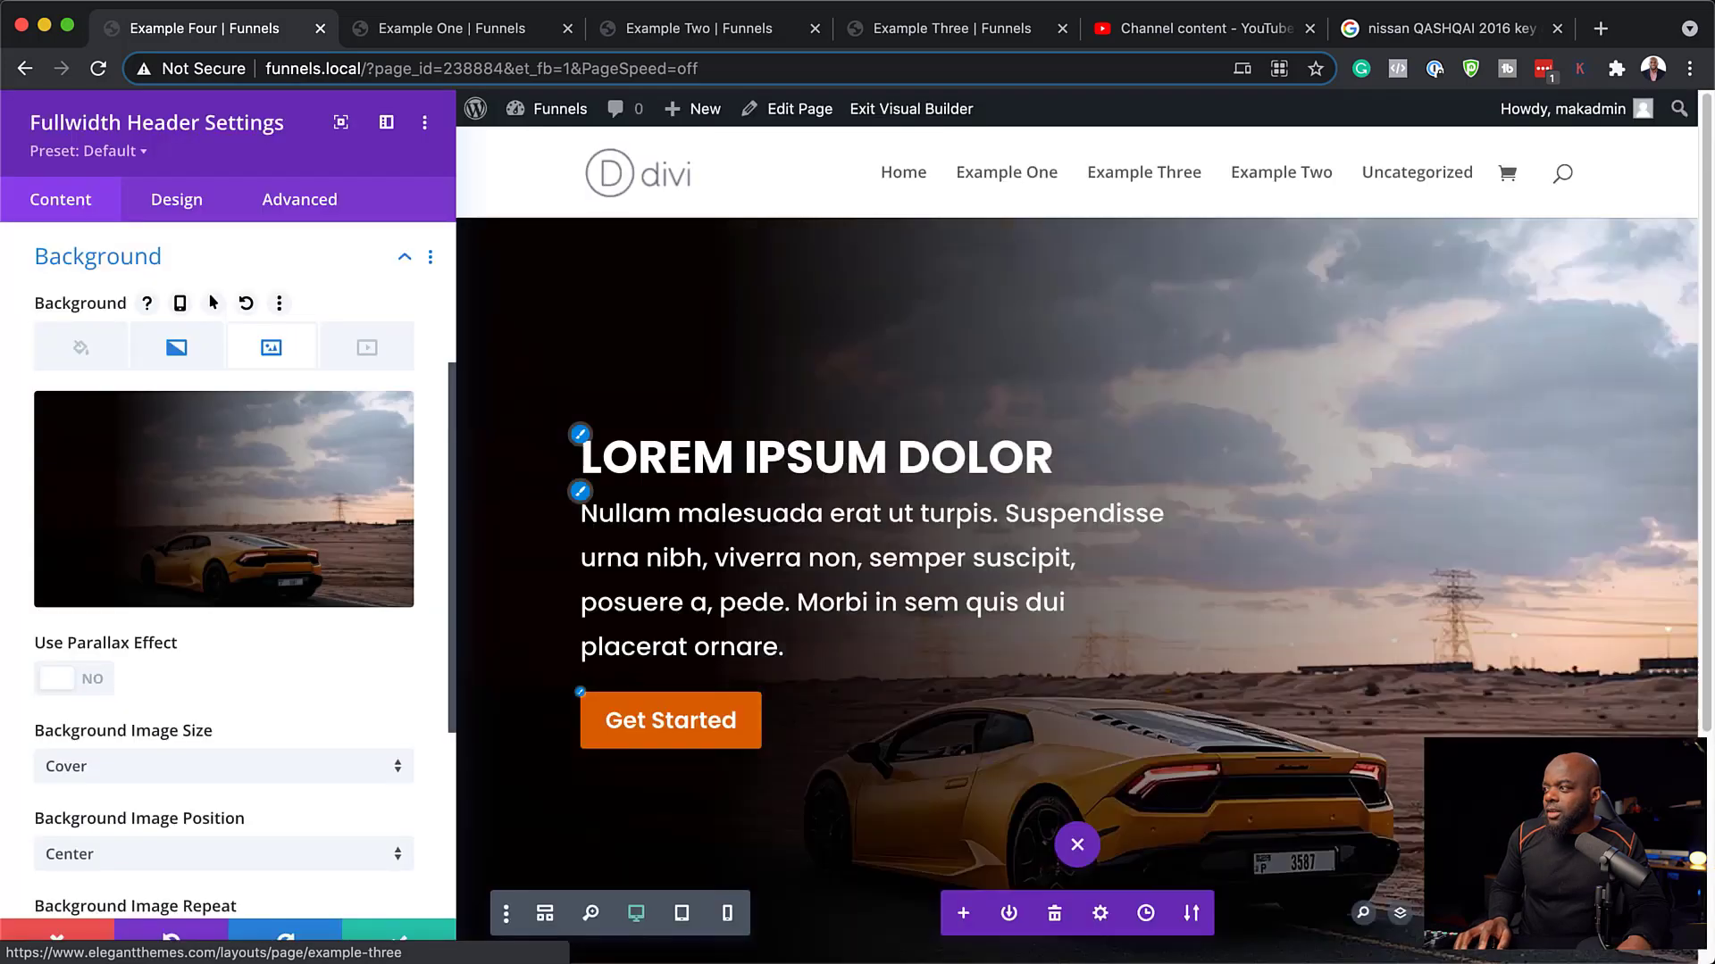
# Try Bottom Center and Top Center as the header's background image position.
pyautogui.scroll(-4, 1428, 617)
pyautogui.scroll(4, 1429, 616)
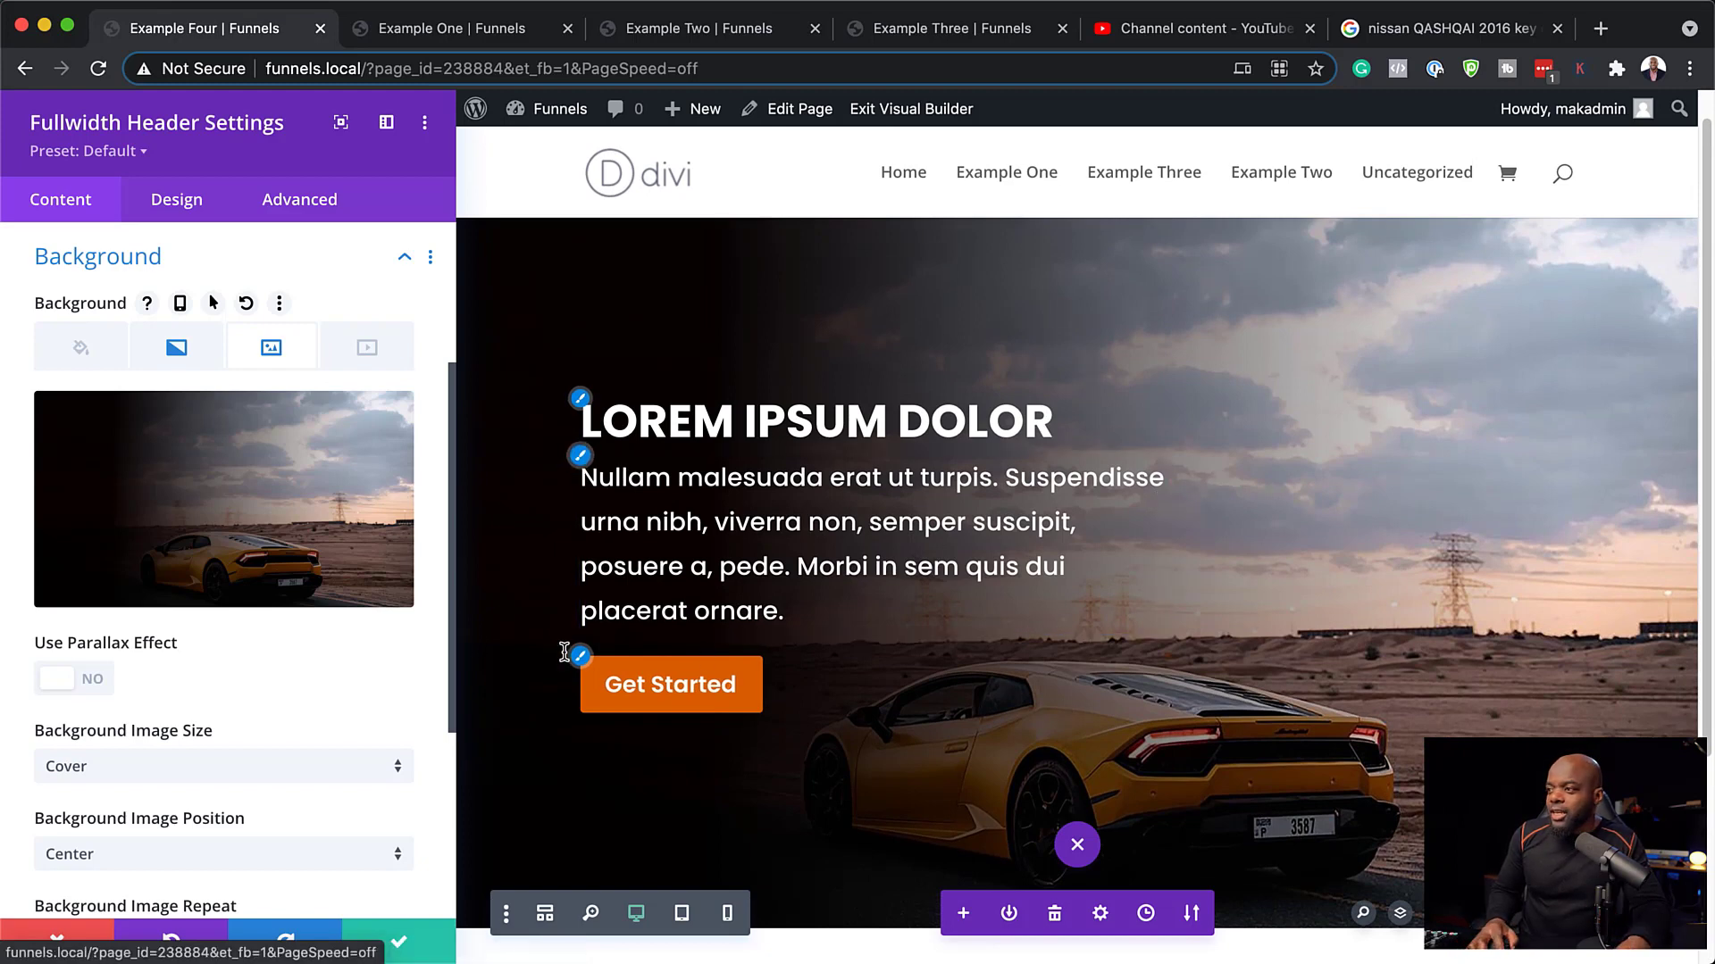
pyautogui.scroll(-3, 1474, 653)
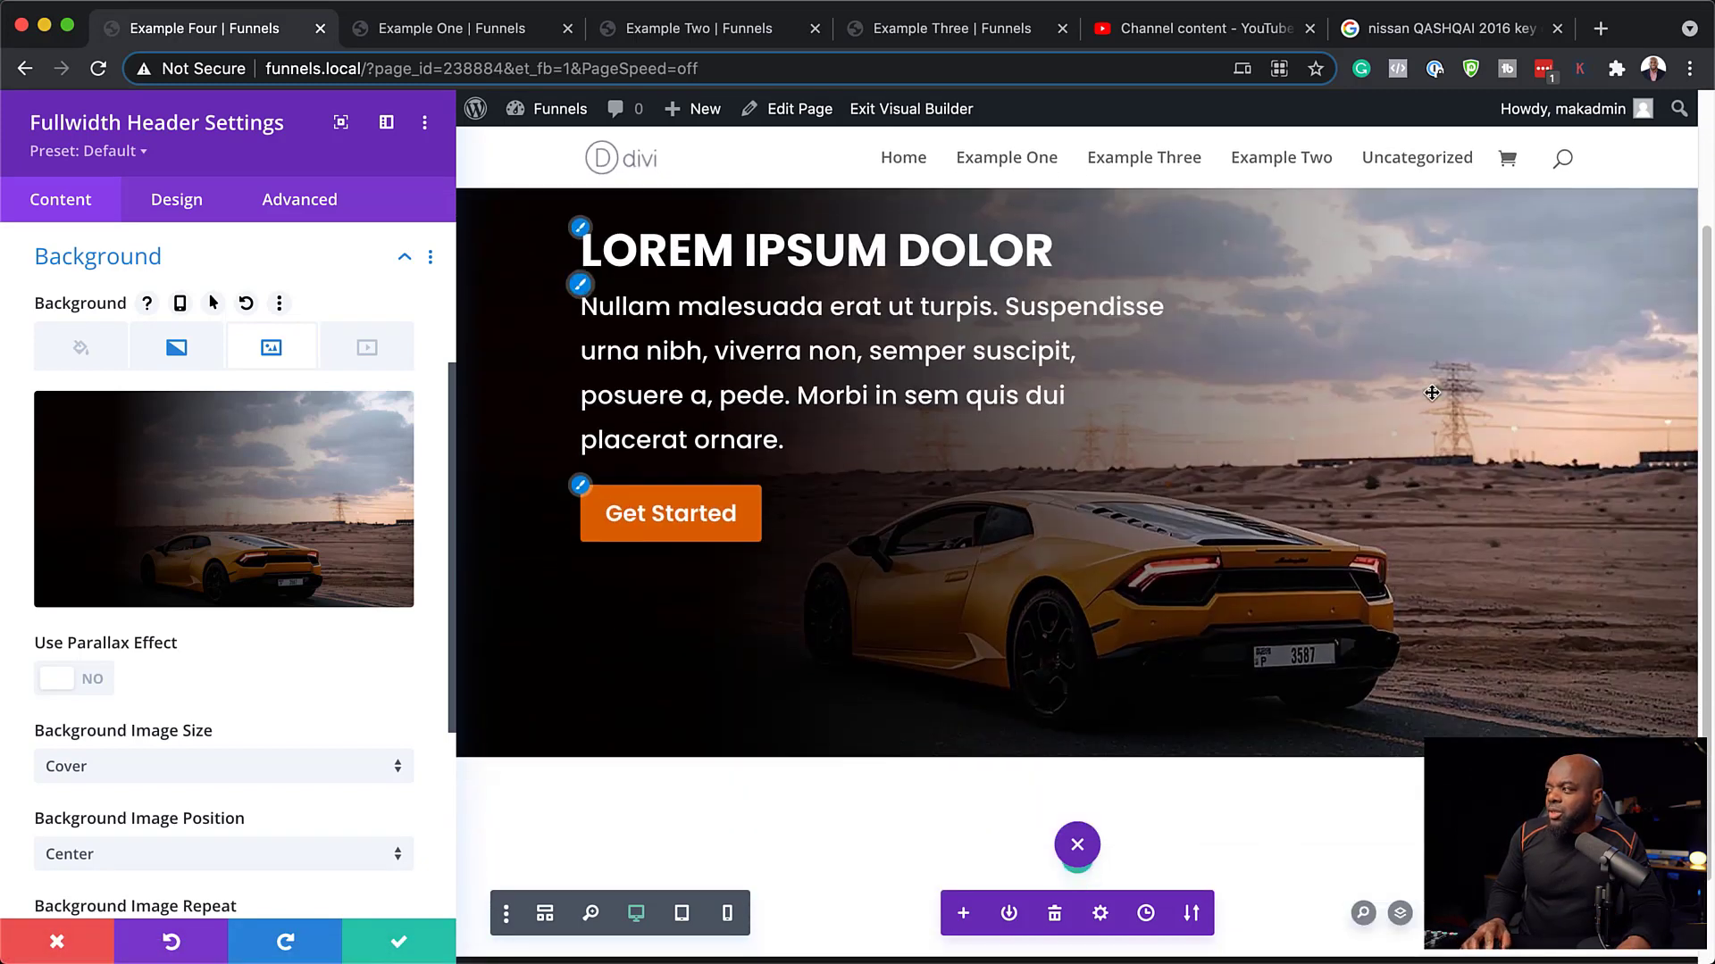
pyautogui.scroll(2, 1405, 627)
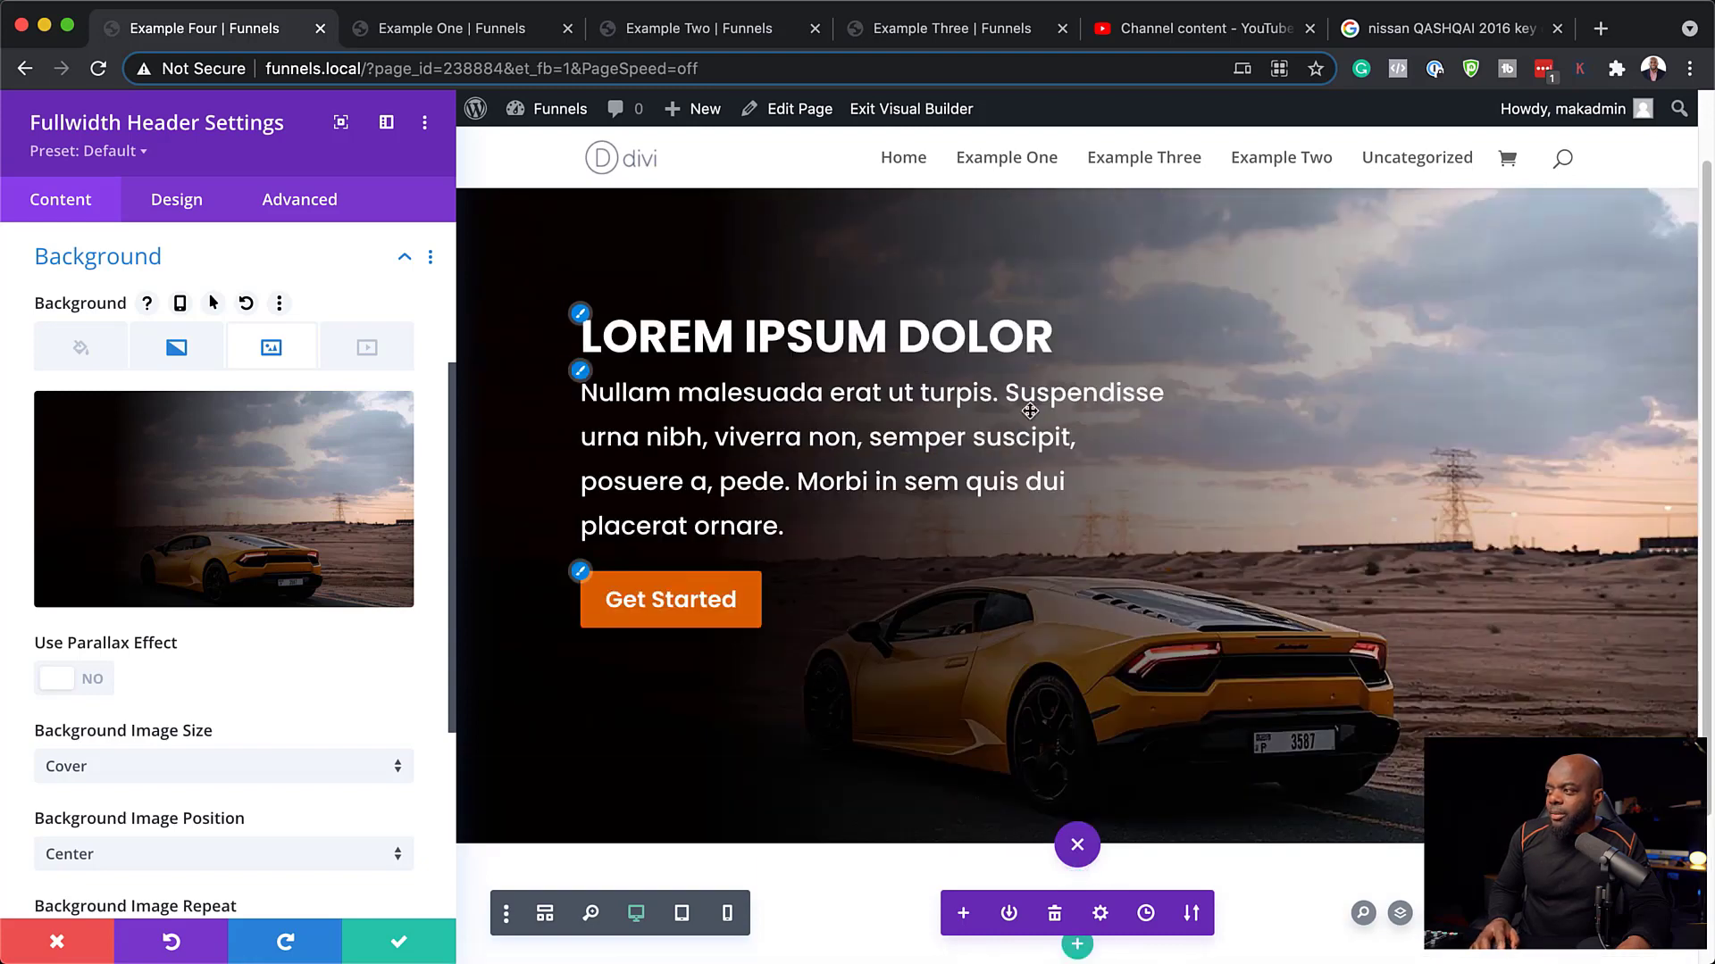
pyautogui.scroll(-4, 299, 723)
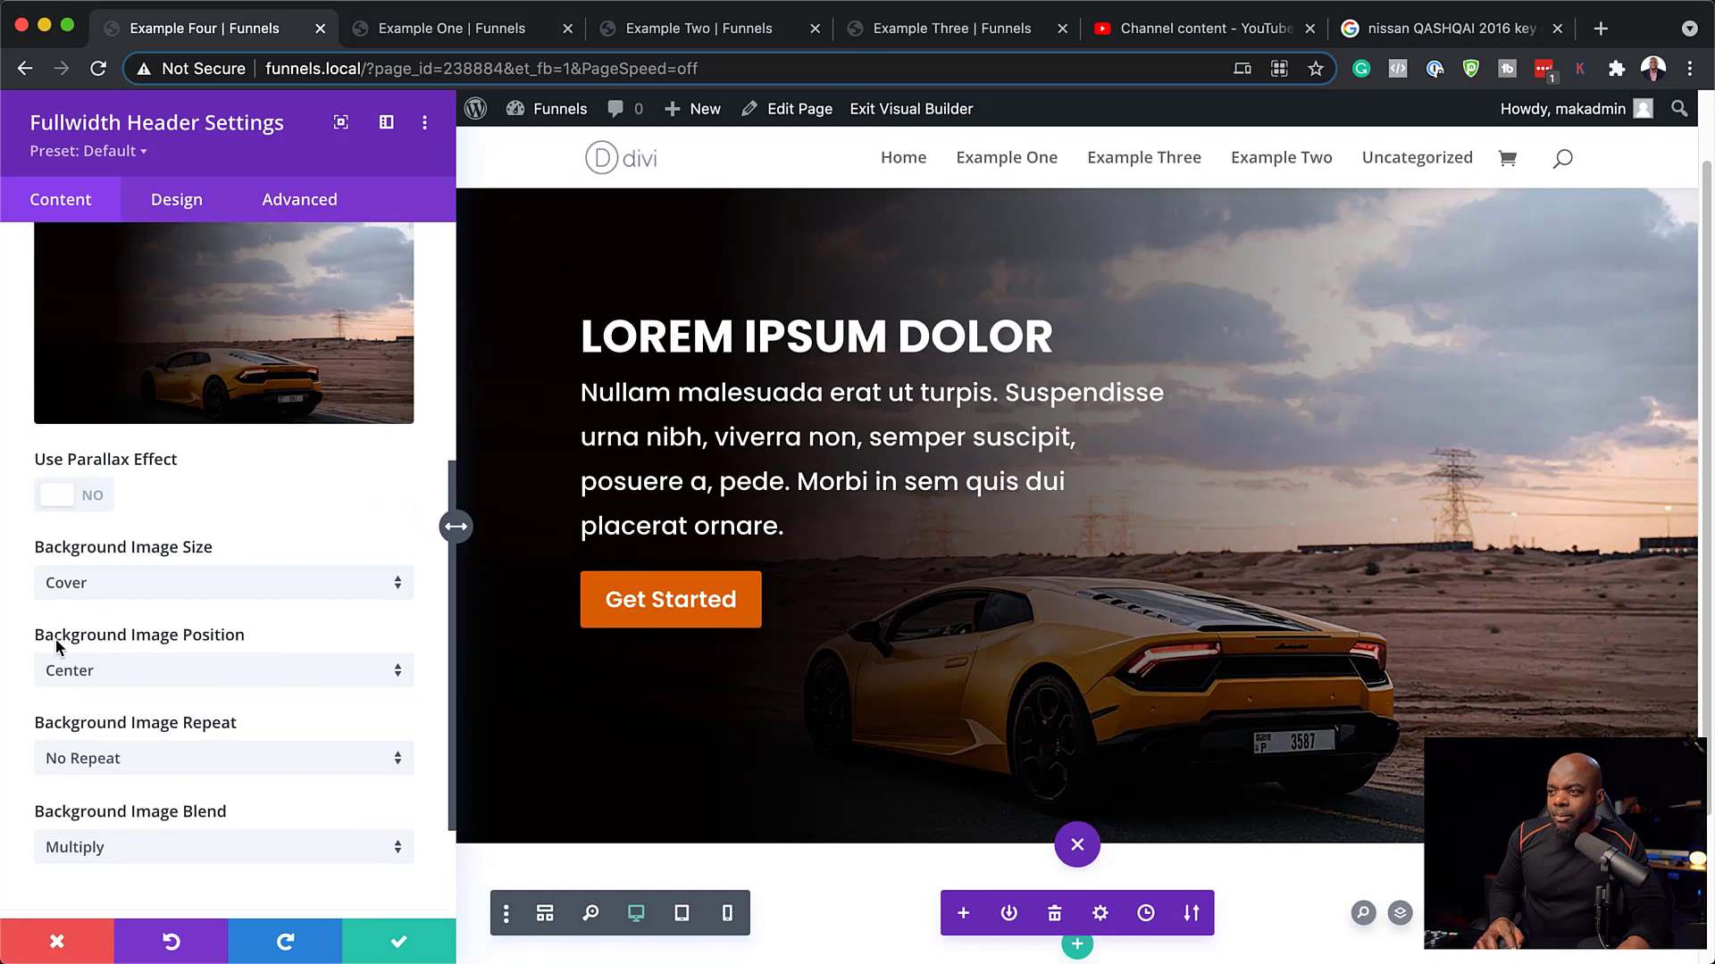
pyautogui.click(182, 681)
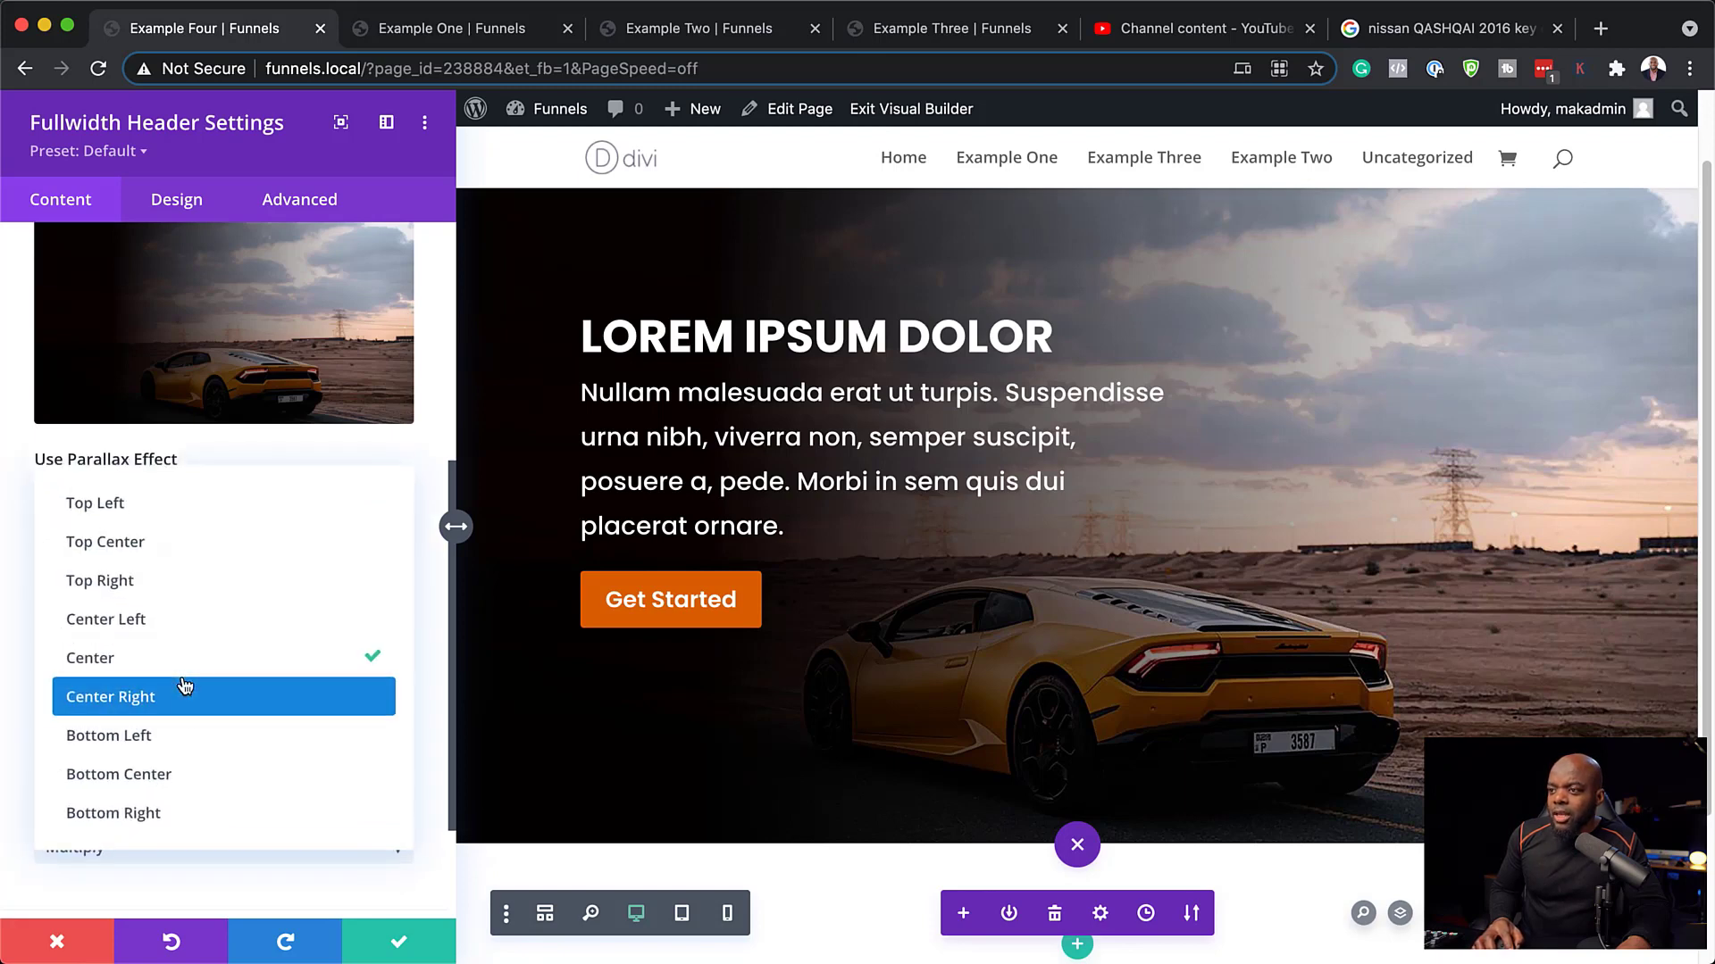
pyautogui.click(207, 780)
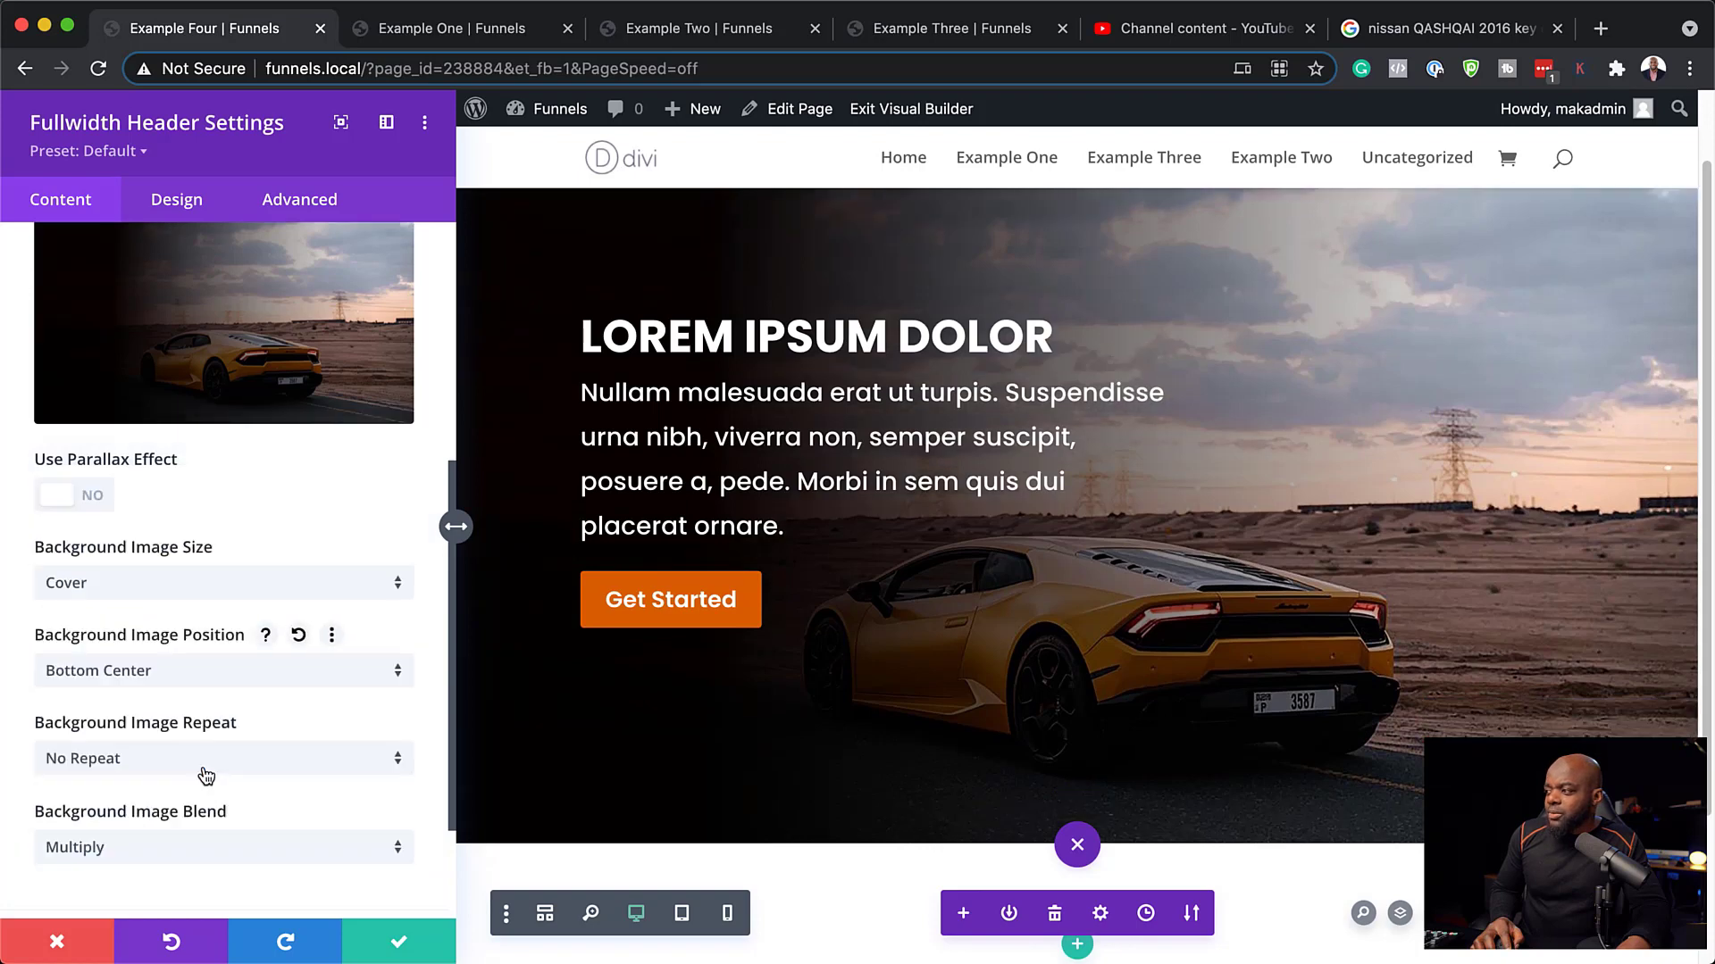
pyautogui.click(227, 680)
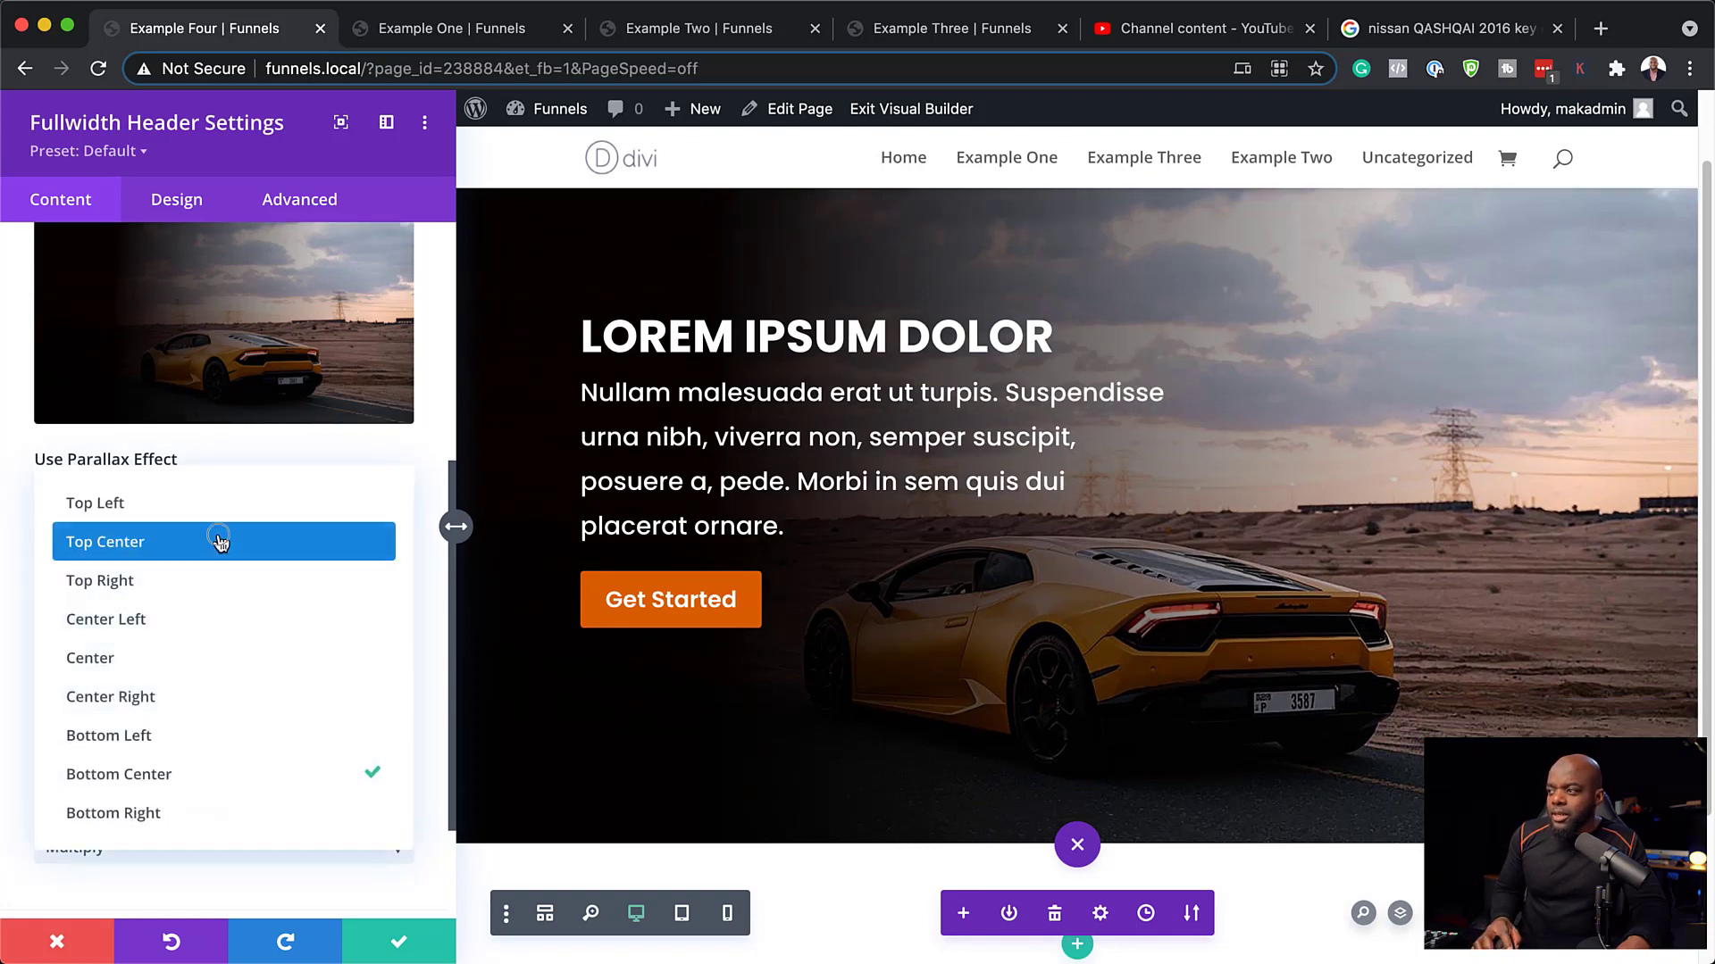
pyautogui.click(219, 541)
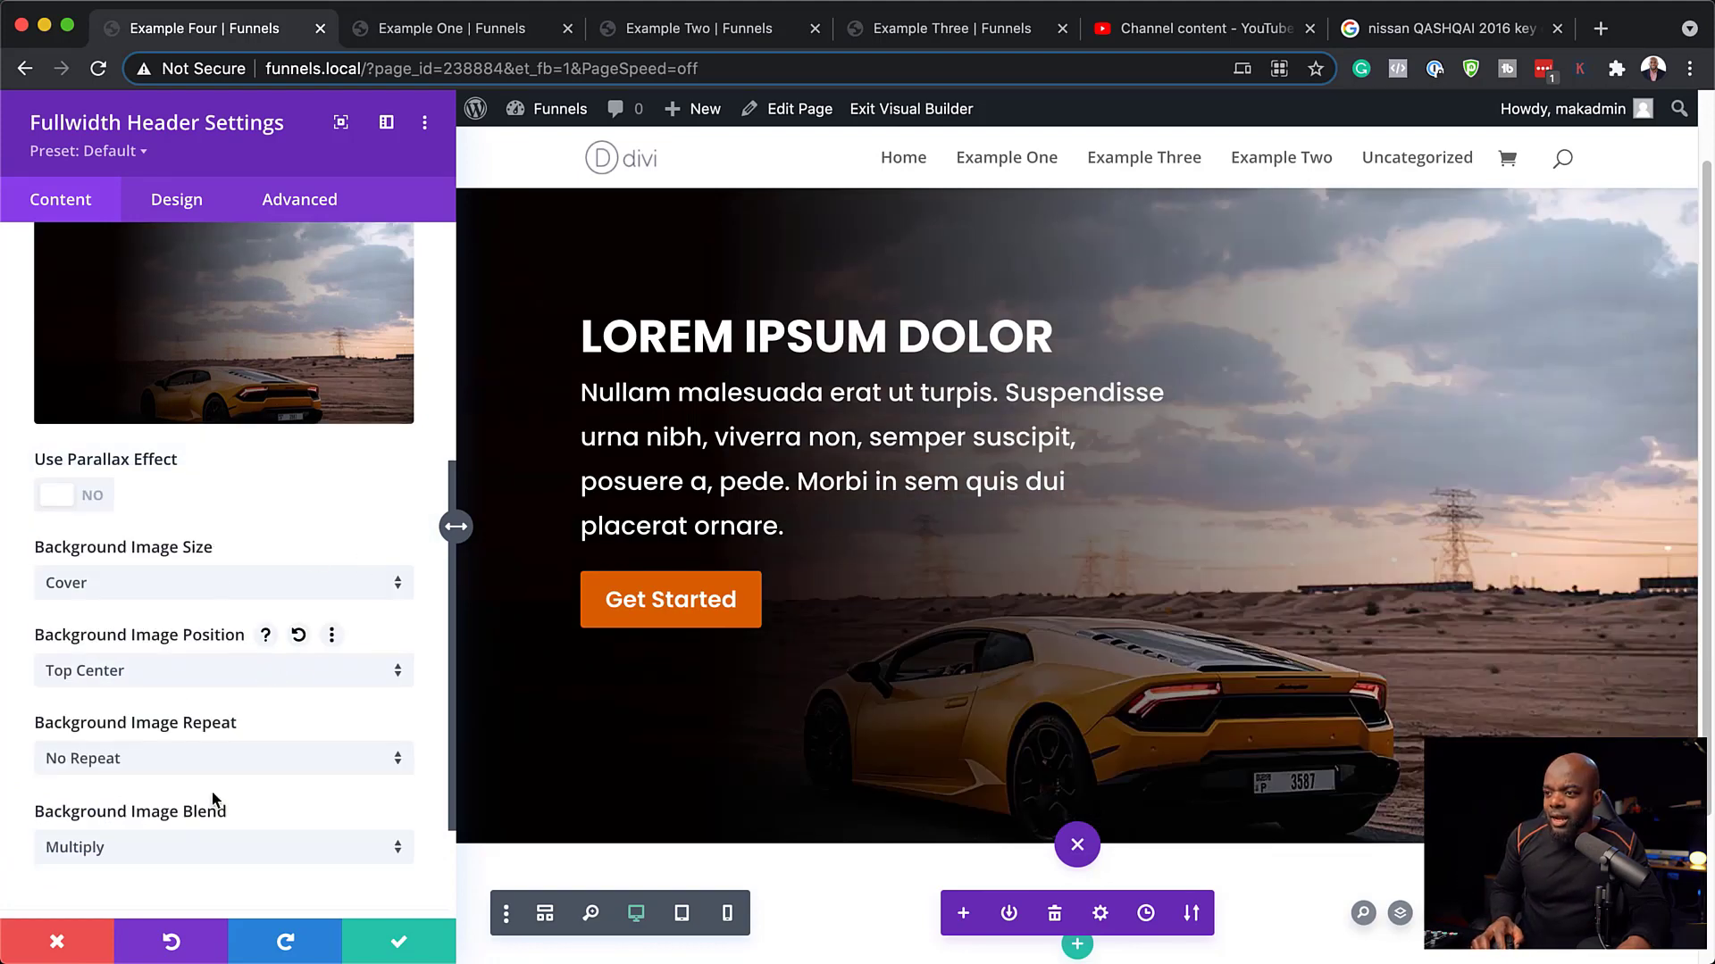
# Set the header's background image position to Bottom Center.
pyautogui.scroll(-1, 214, 798)
pyautogui.click(170, 613)
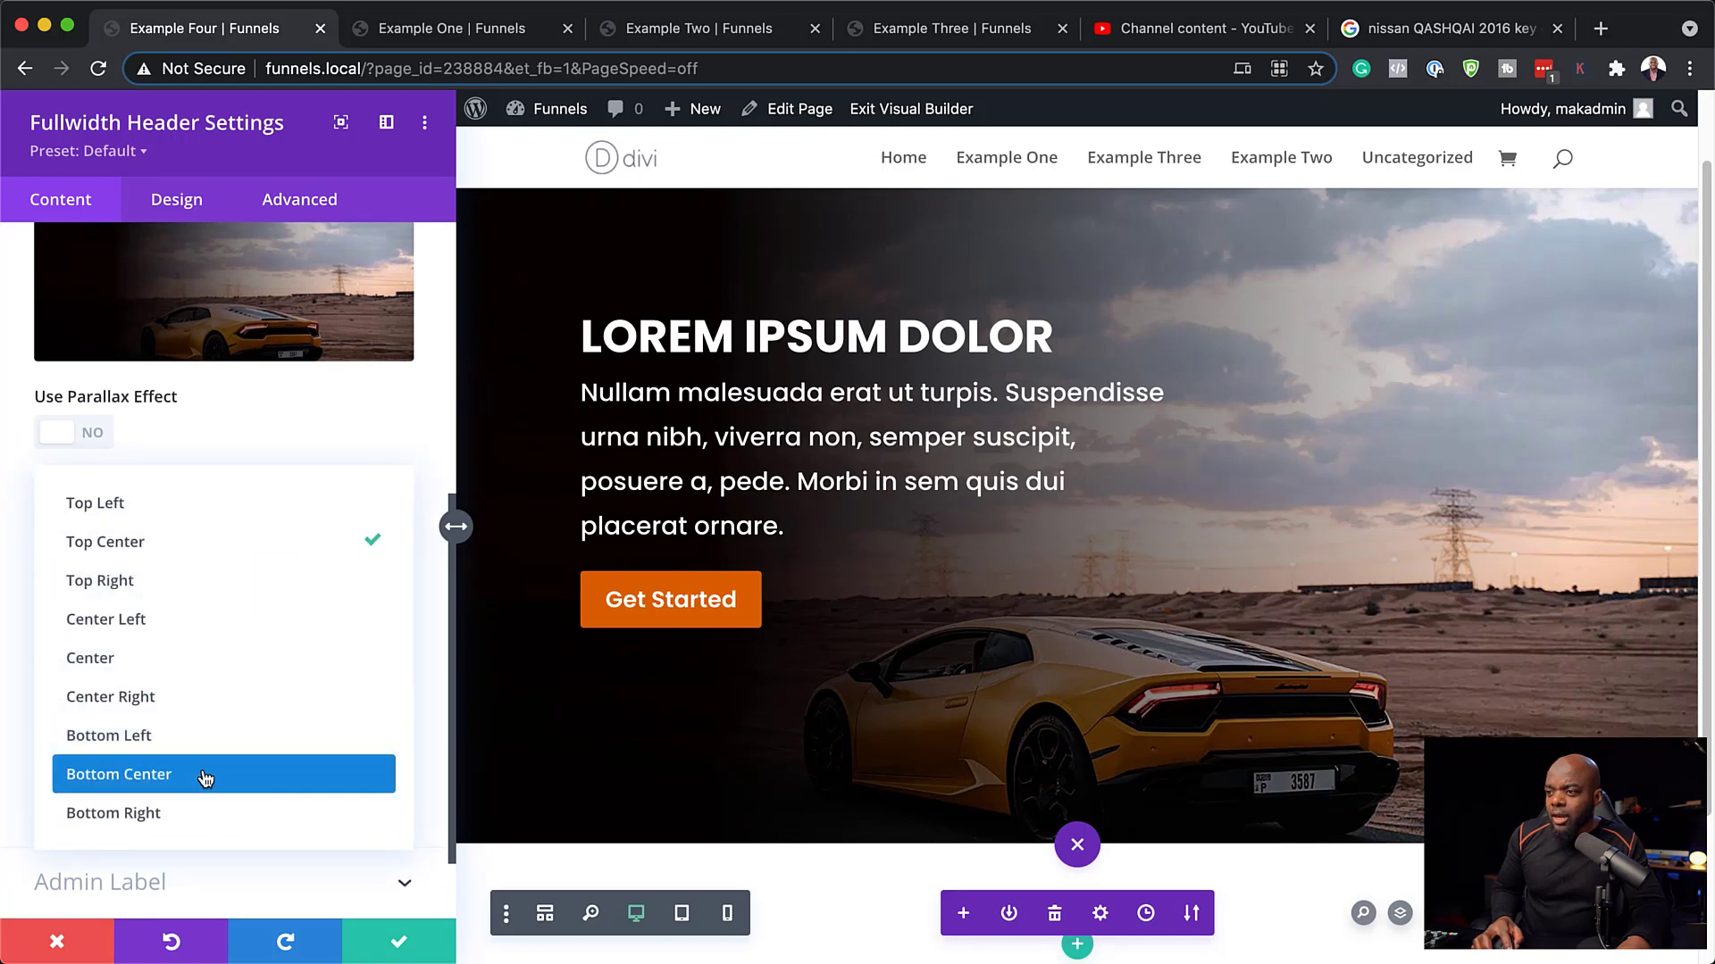
pyautogui.click(205, 776)
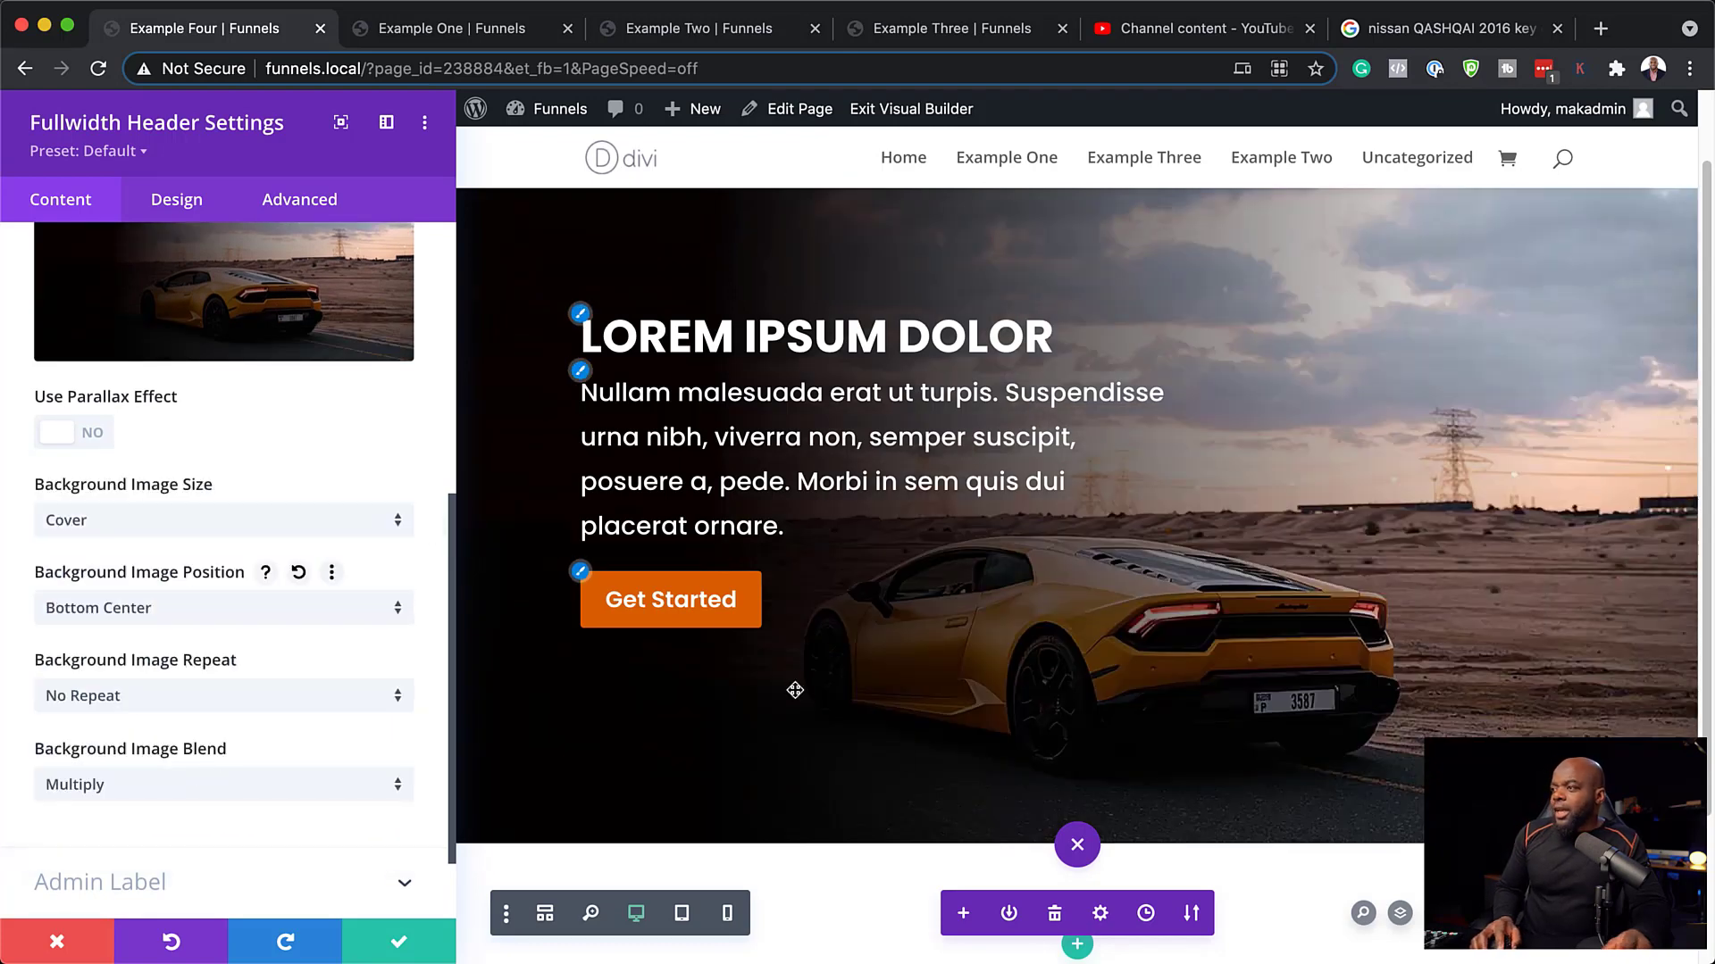
# Check the header's background gradient, and set the background image blend to Normal.
pyautogui.scroll(5, 332, 468)
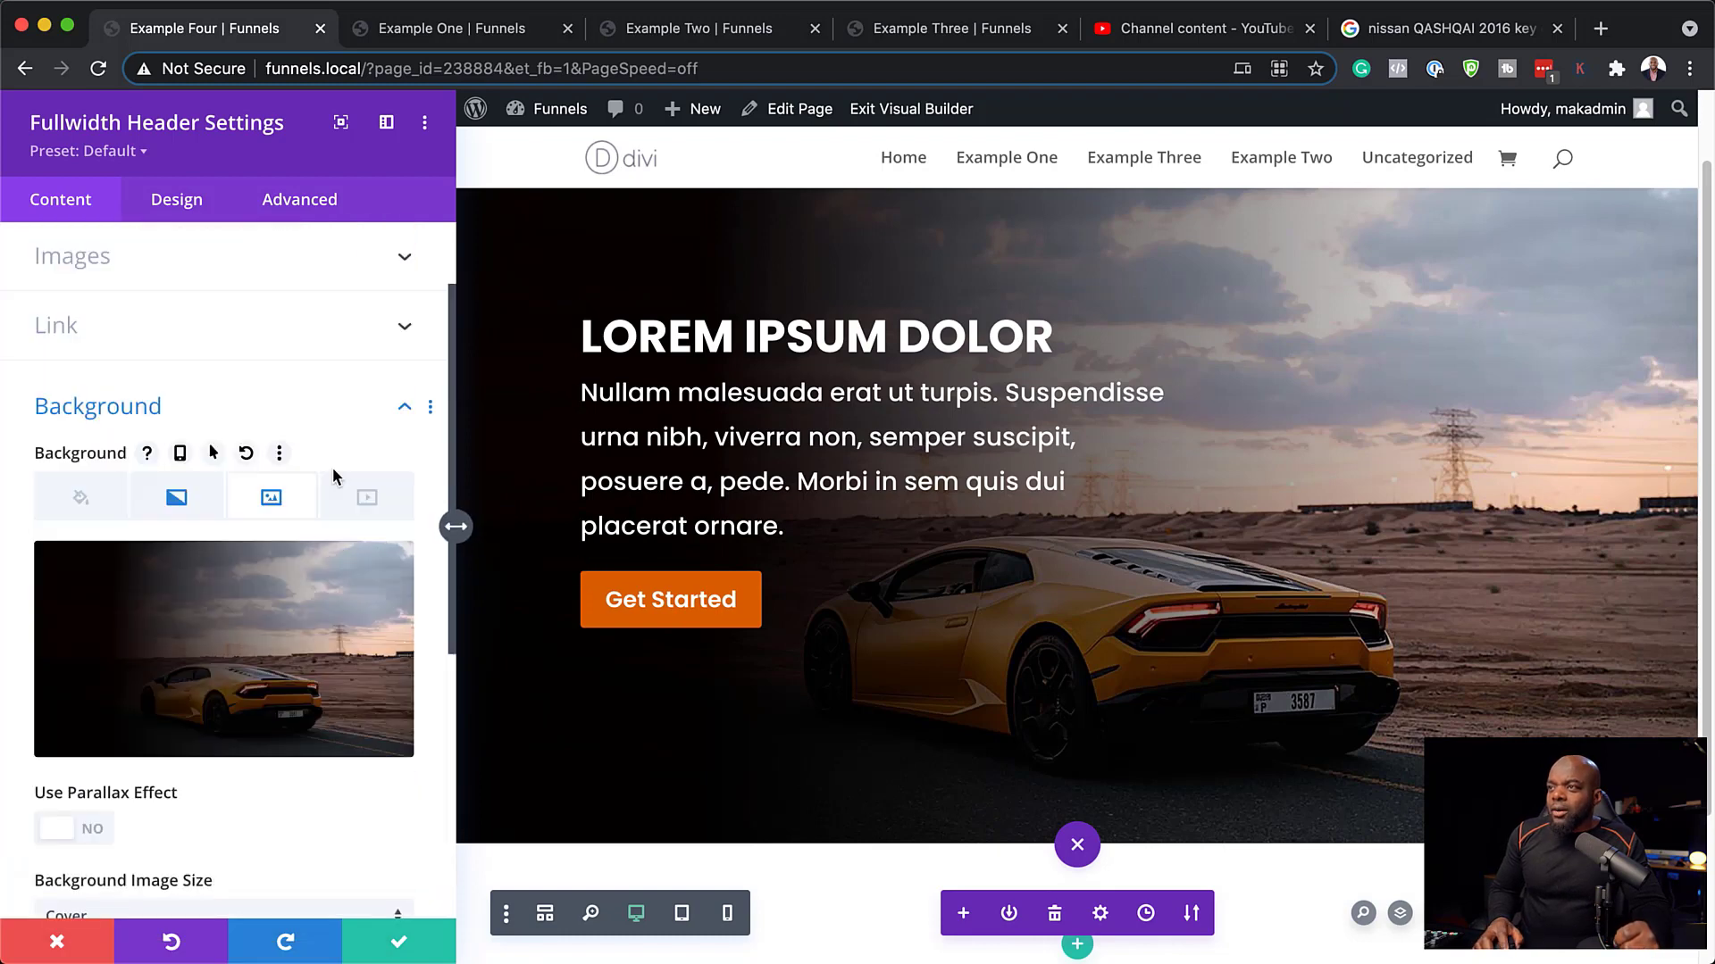
pyautogui.click(177, 508)
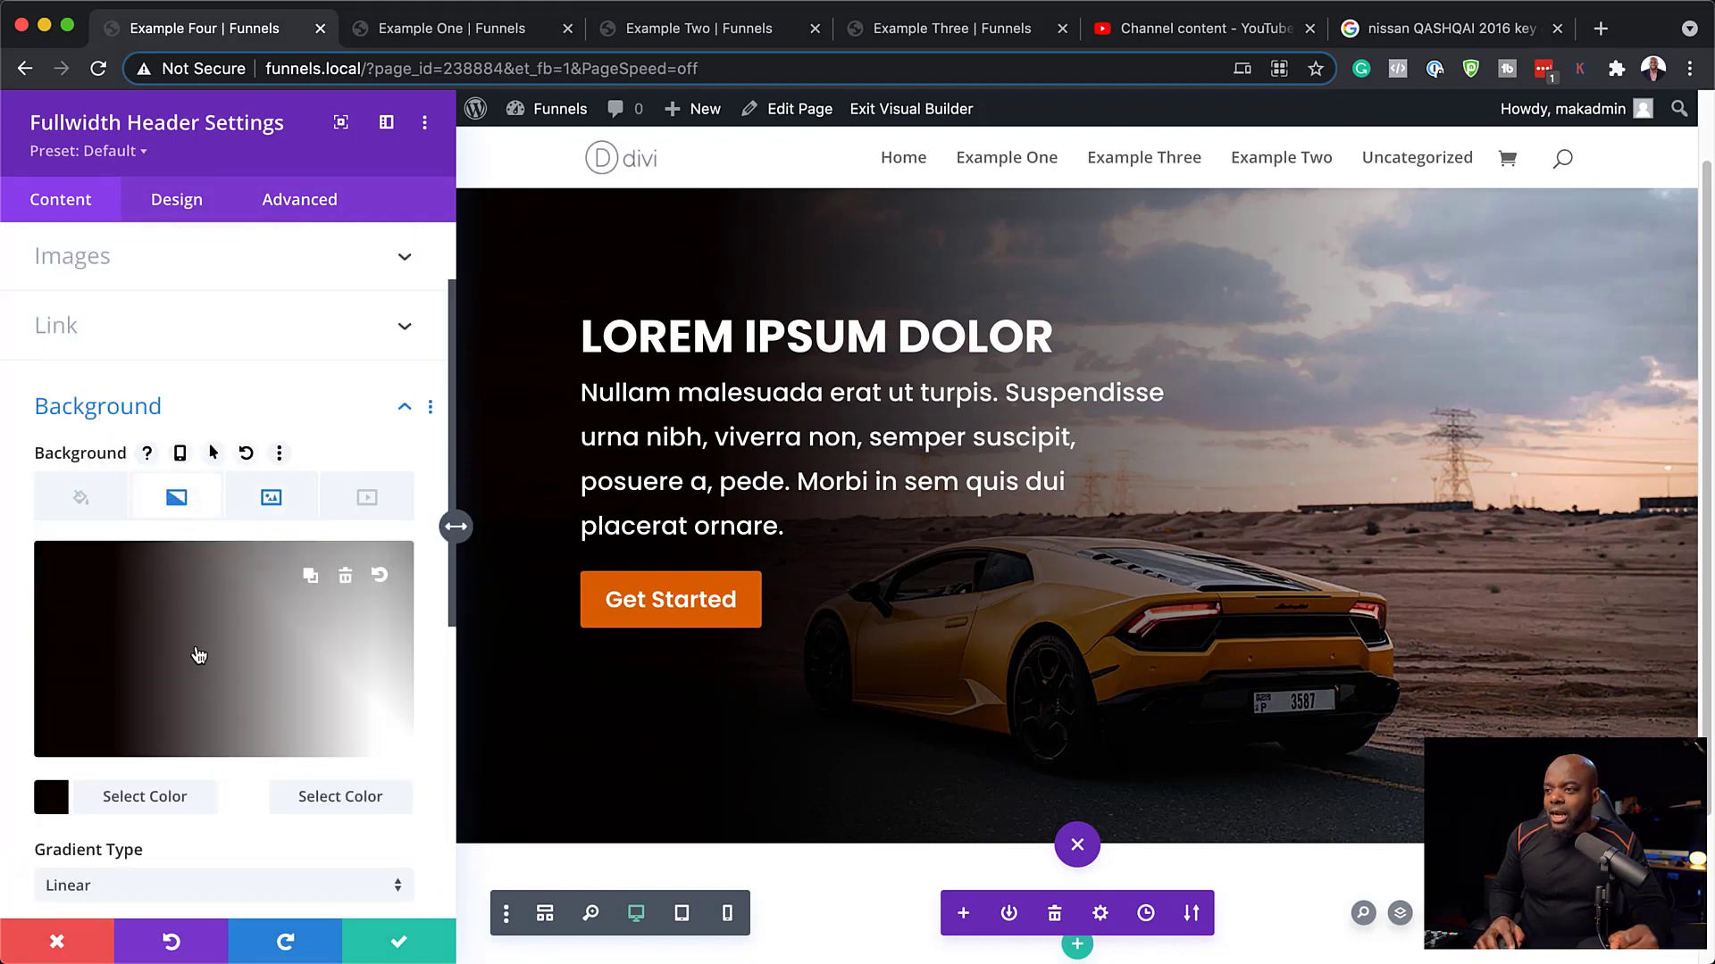
pyautogui.scroll(-1, 222, 697)
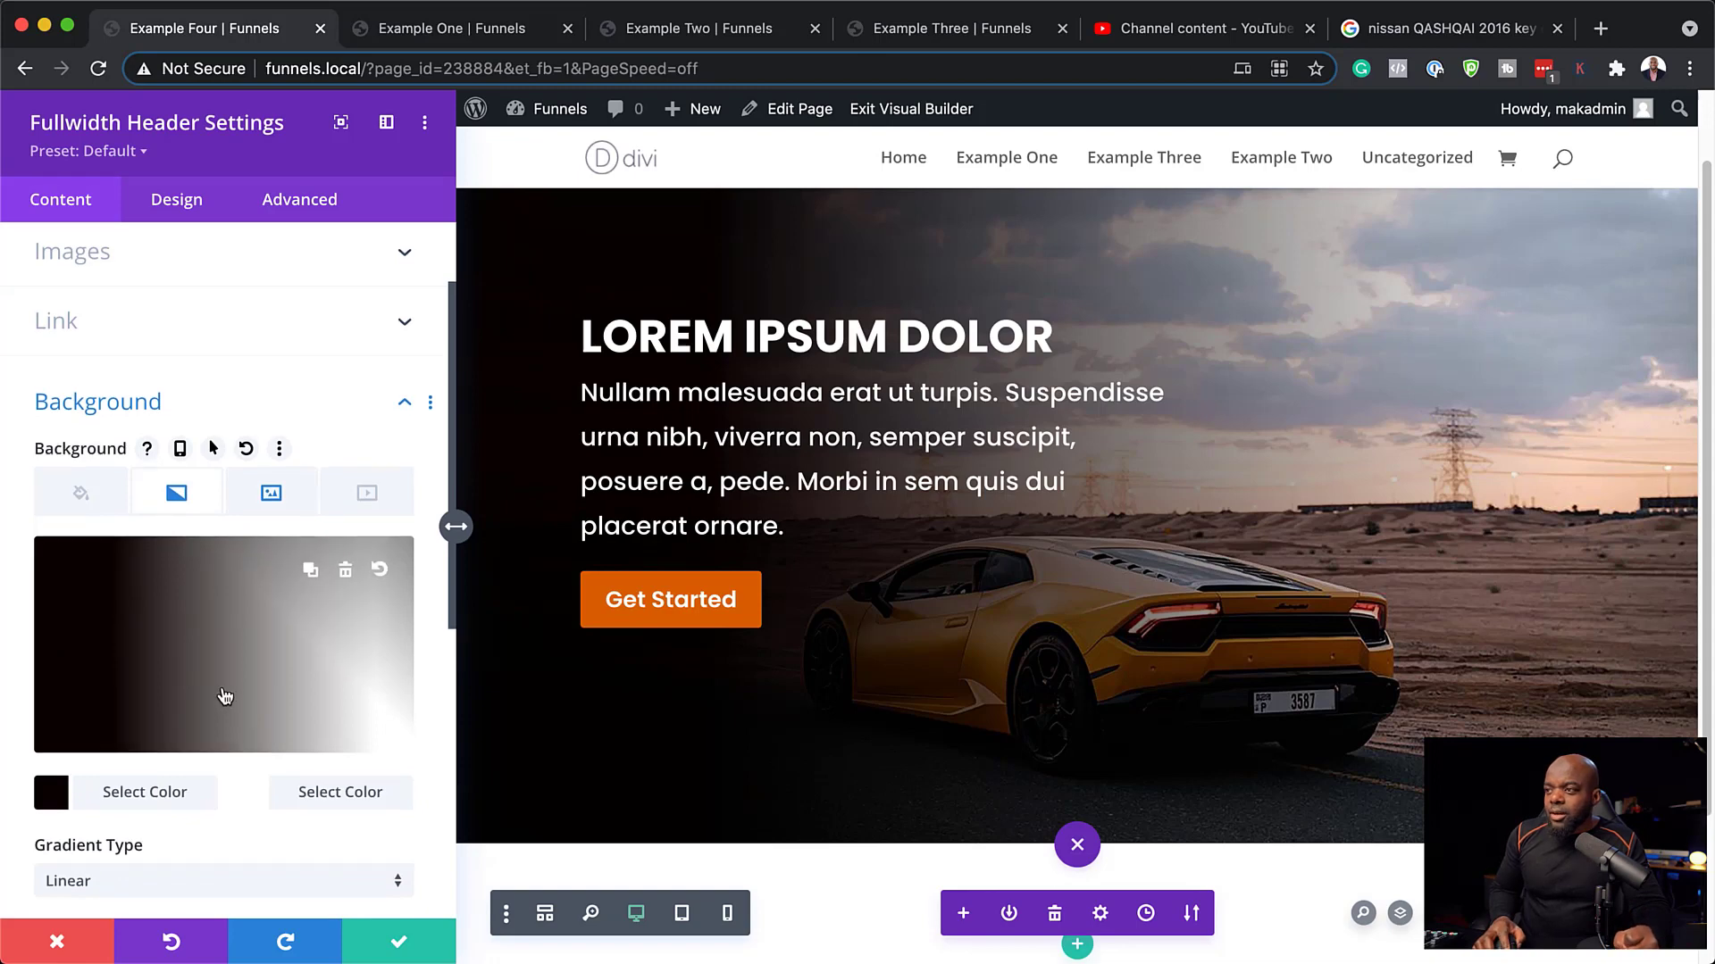
pyautogui.click(270, 501)
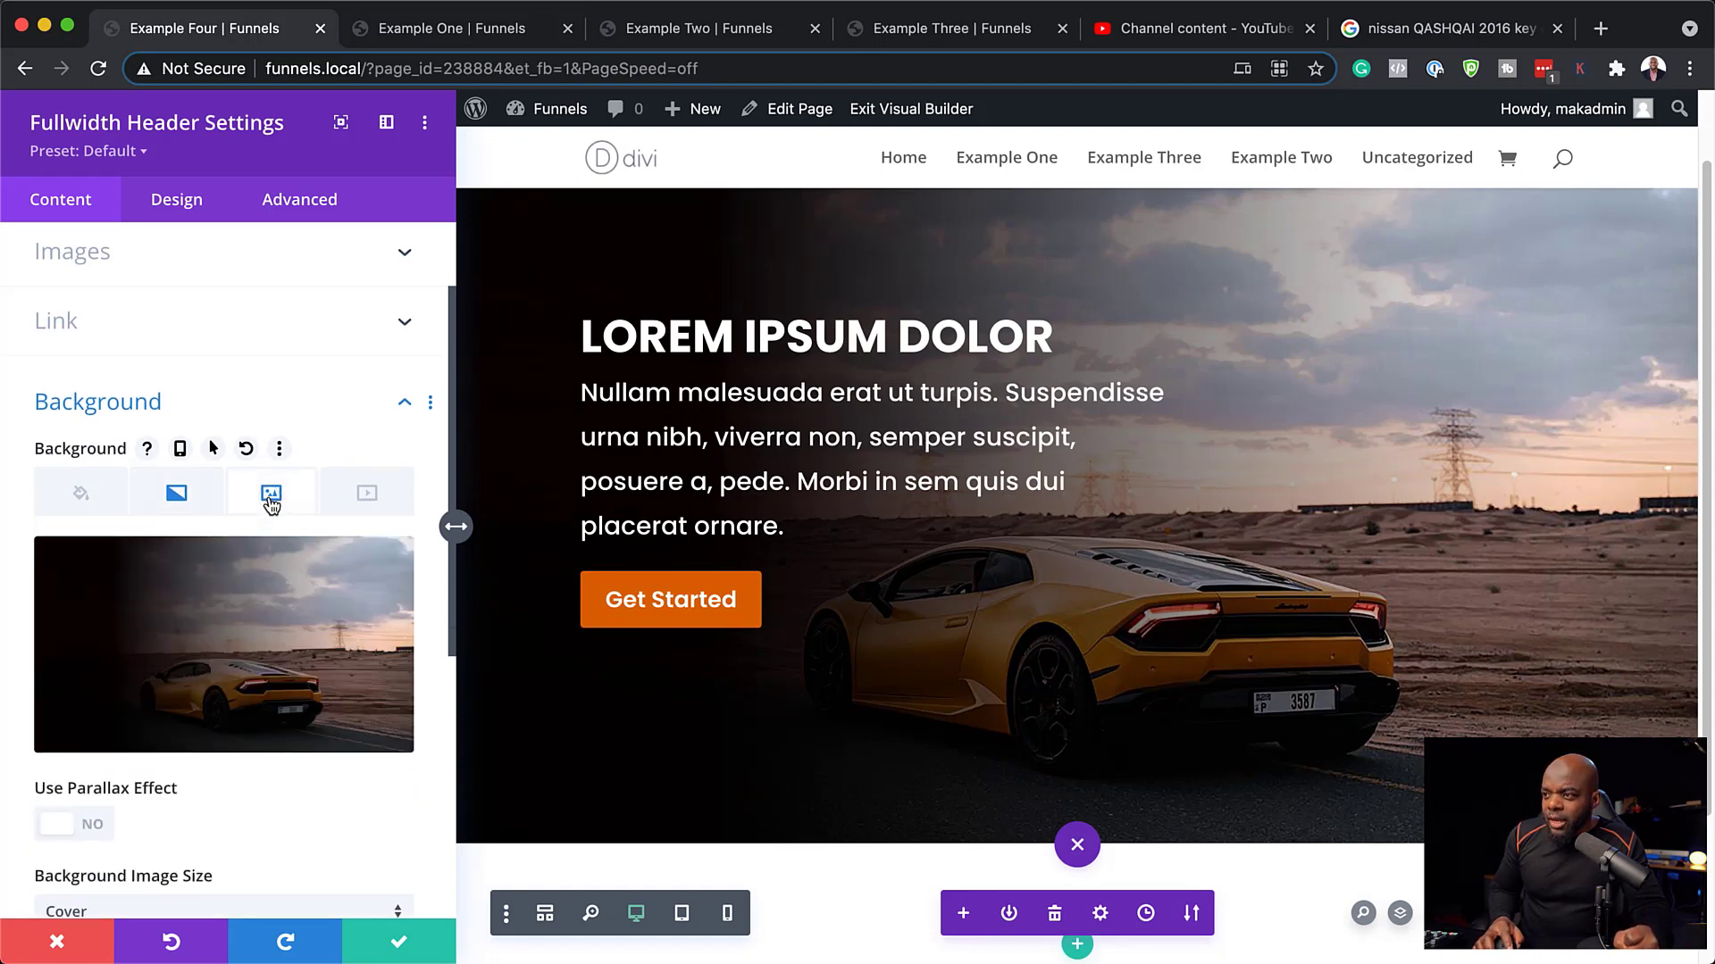
pyautogui.scroll(-5, 276, 696)
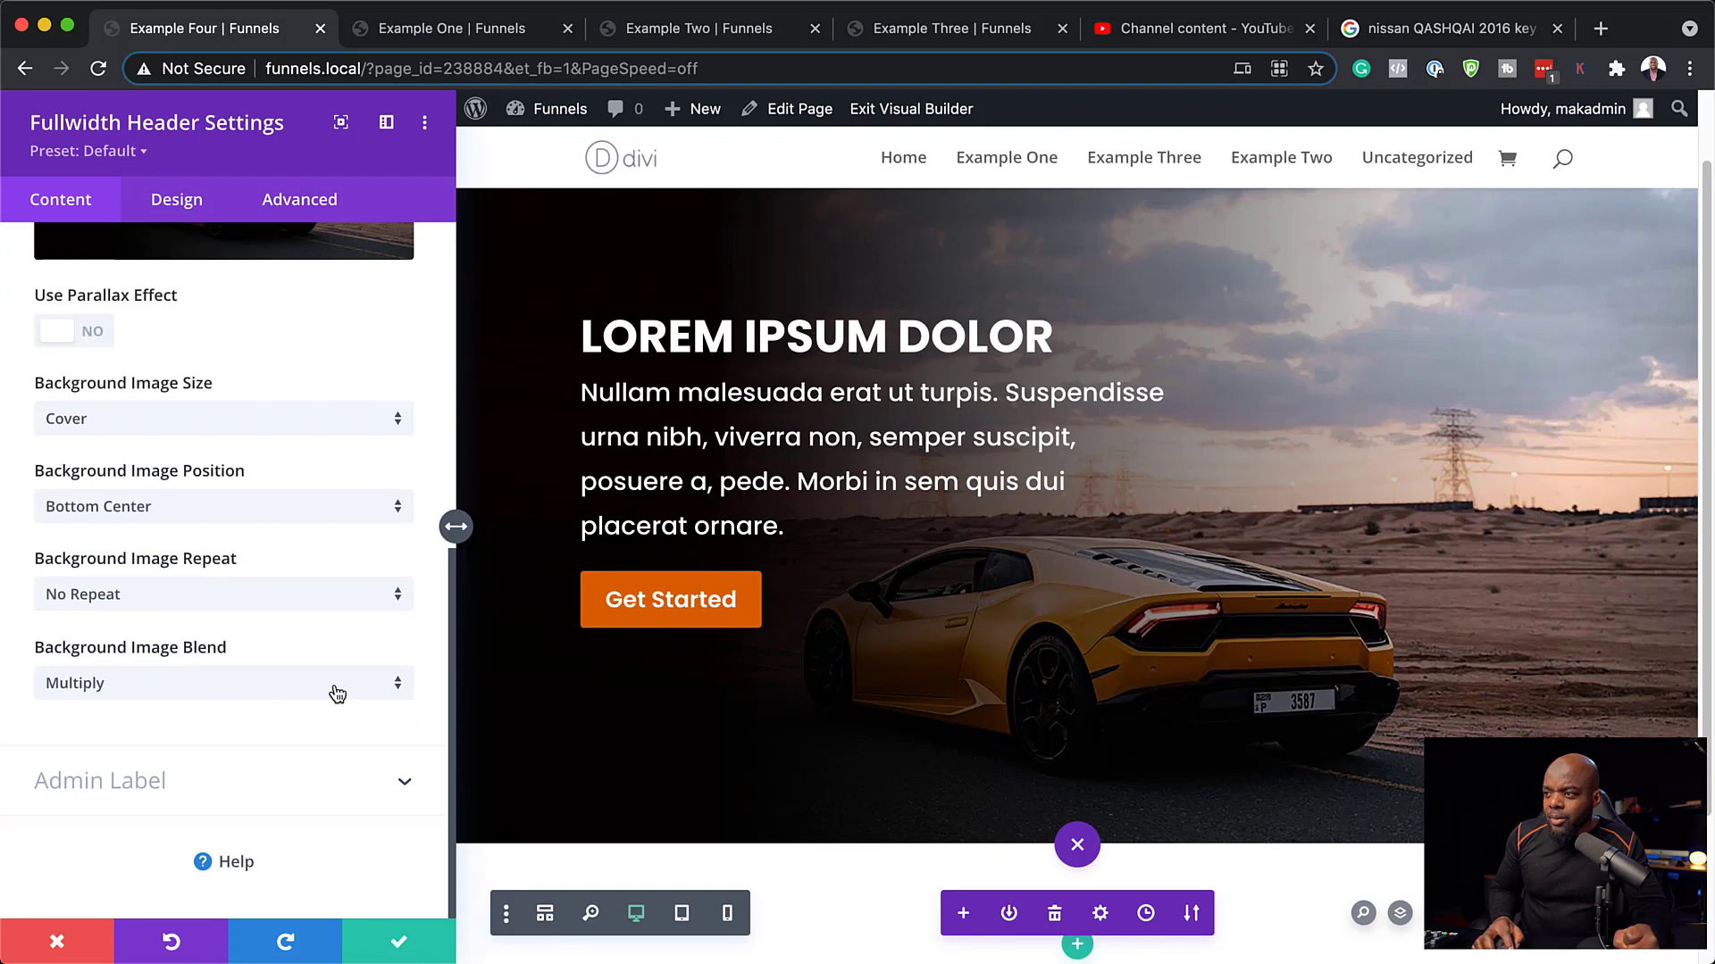
pyautogui.click(337, 695)
pyautogui.click(199, 229)
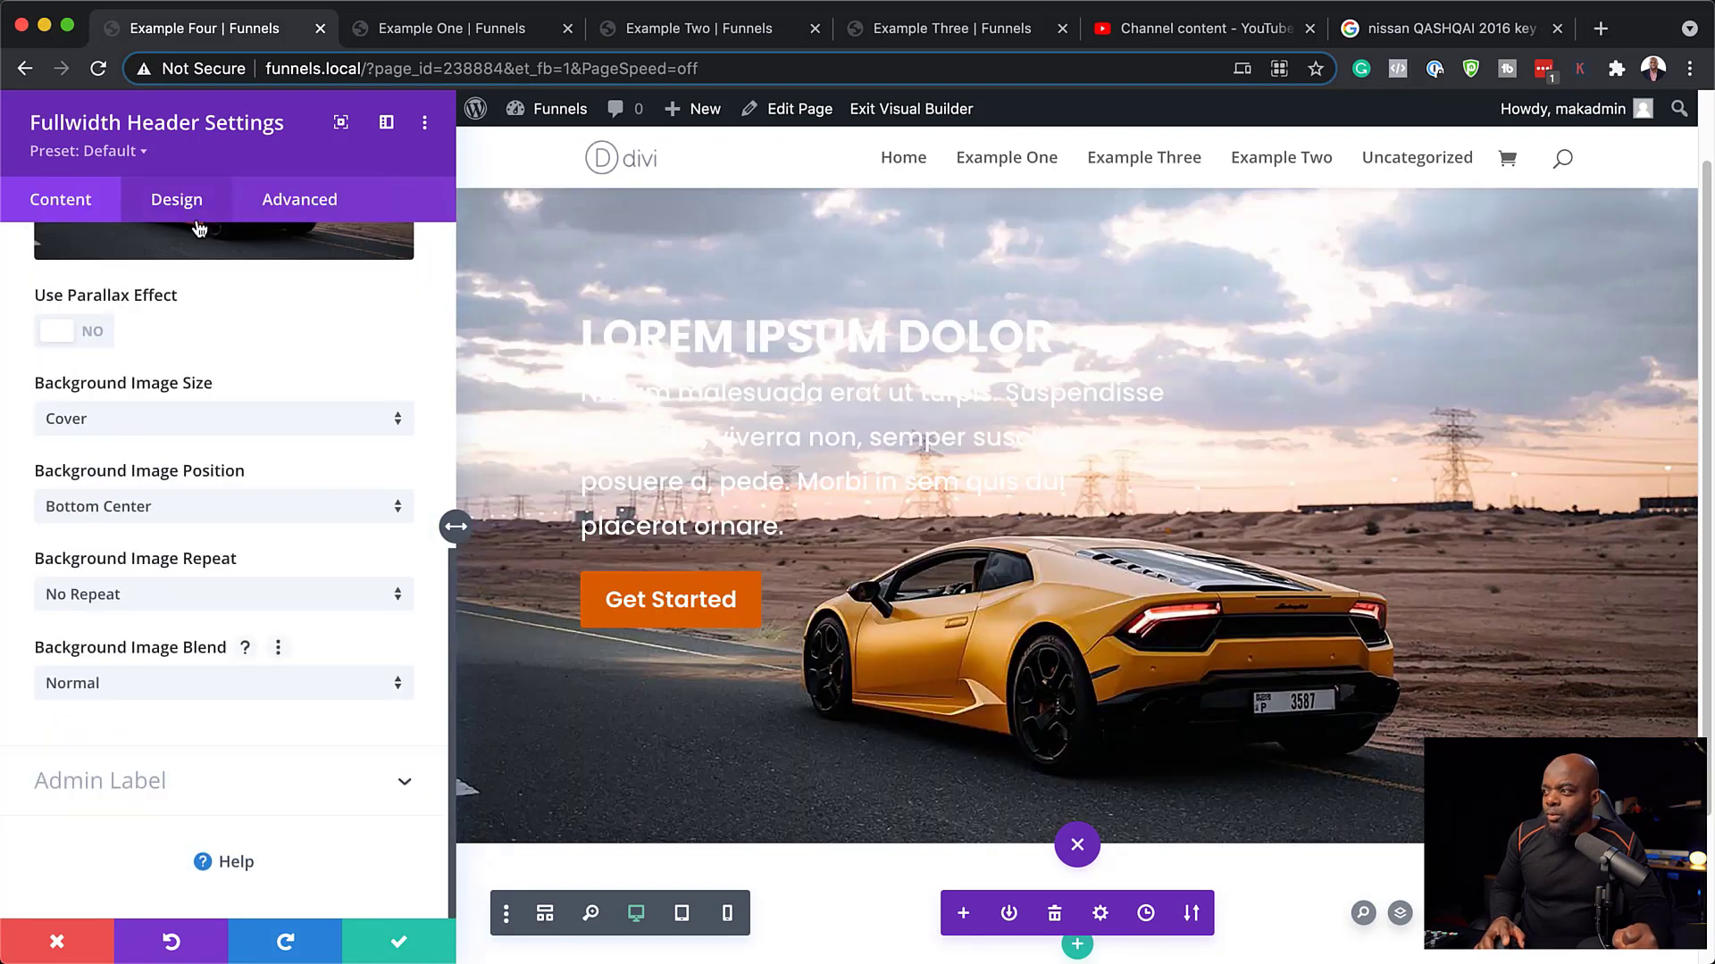
# Set the header's background gradient colors to orange #e09900 at the start and purple #8300e9 at the end.
pyautogui.scroll(3, 198, 268)
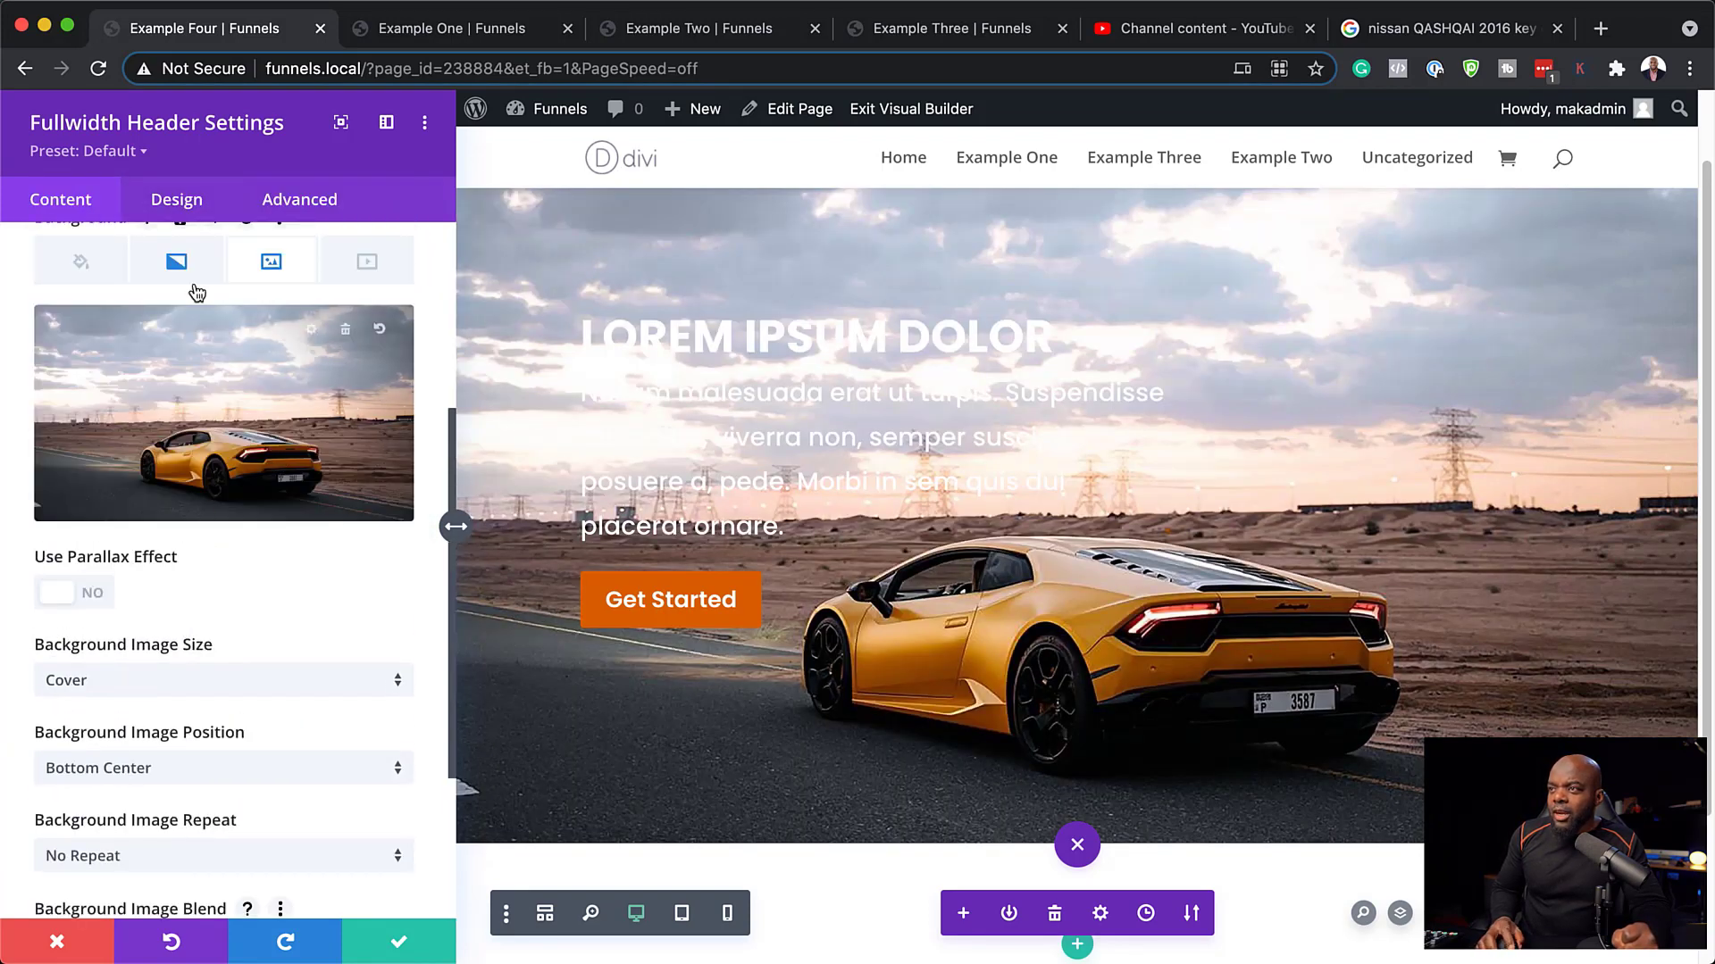
pyautogui.click(183, 269)
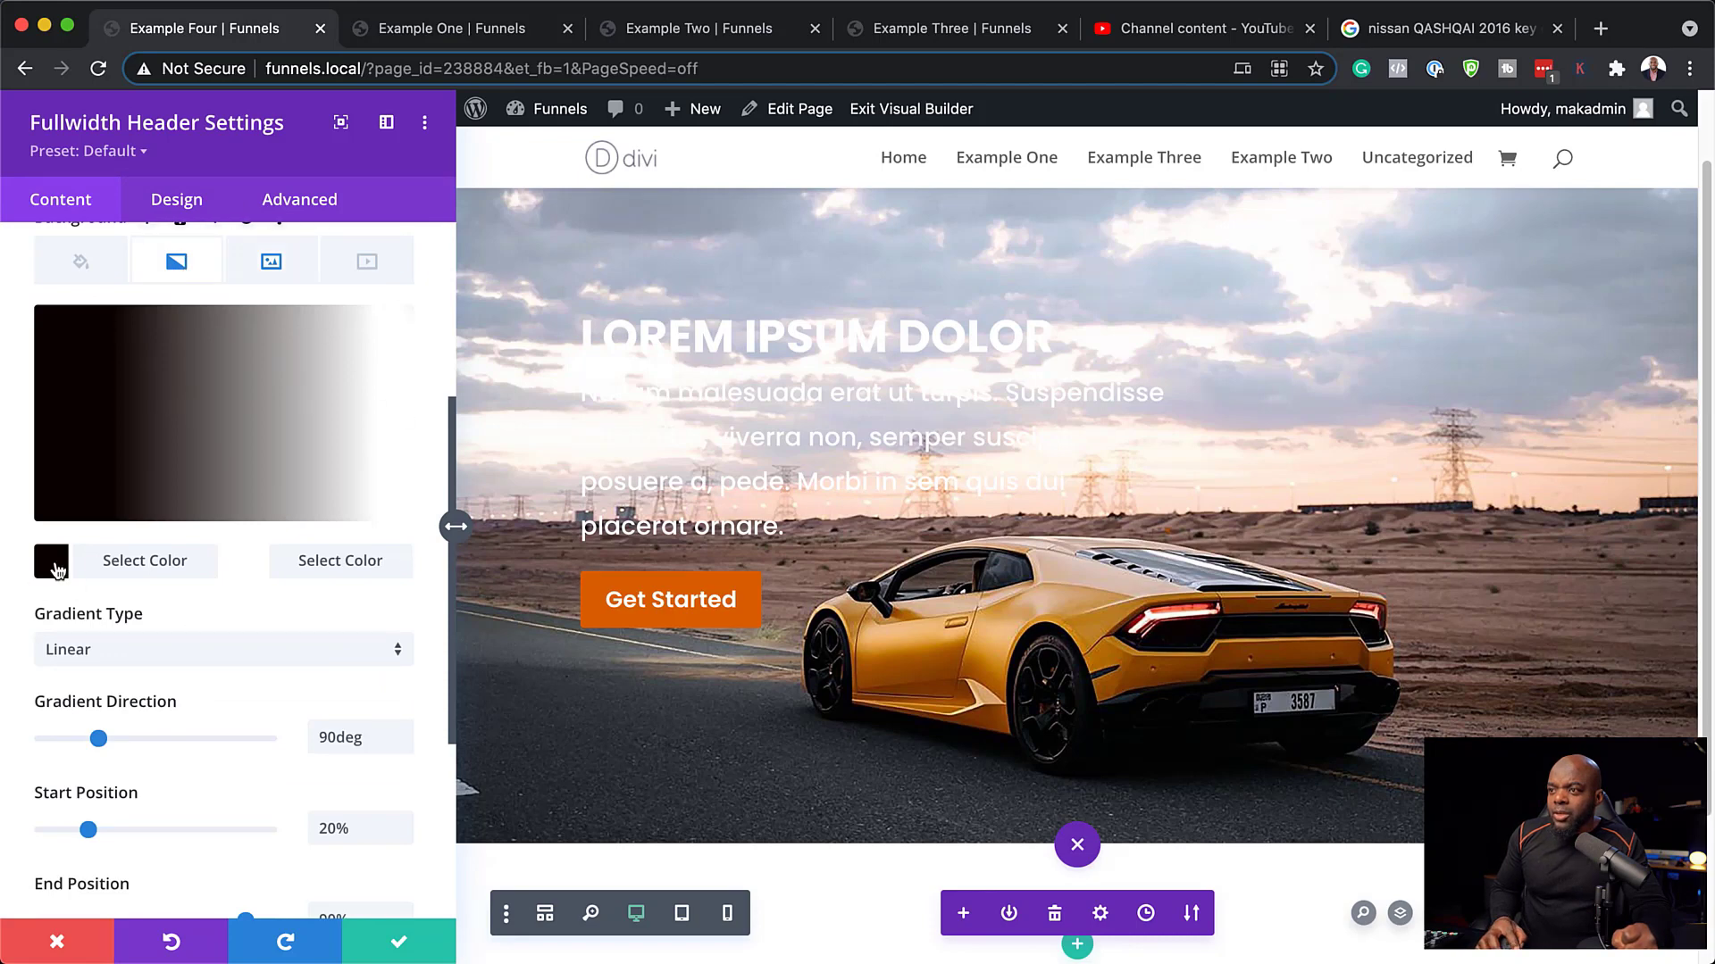
pyautogui.click(54, 564)
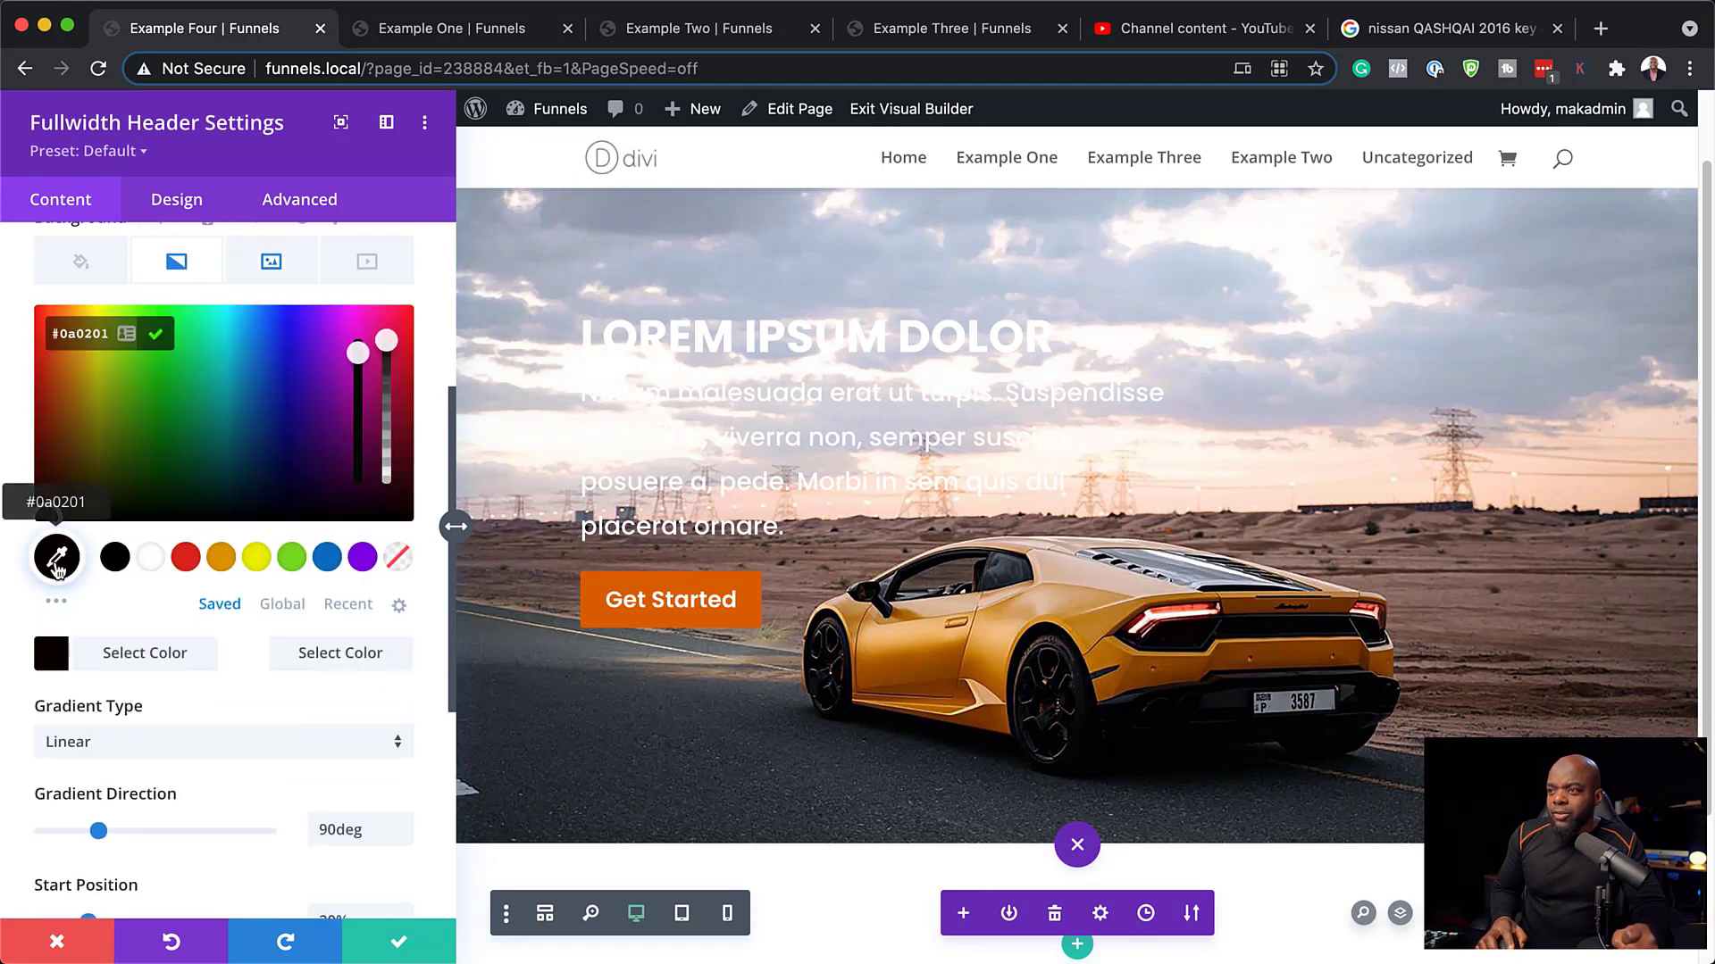
pyautogui.click(221, 559)
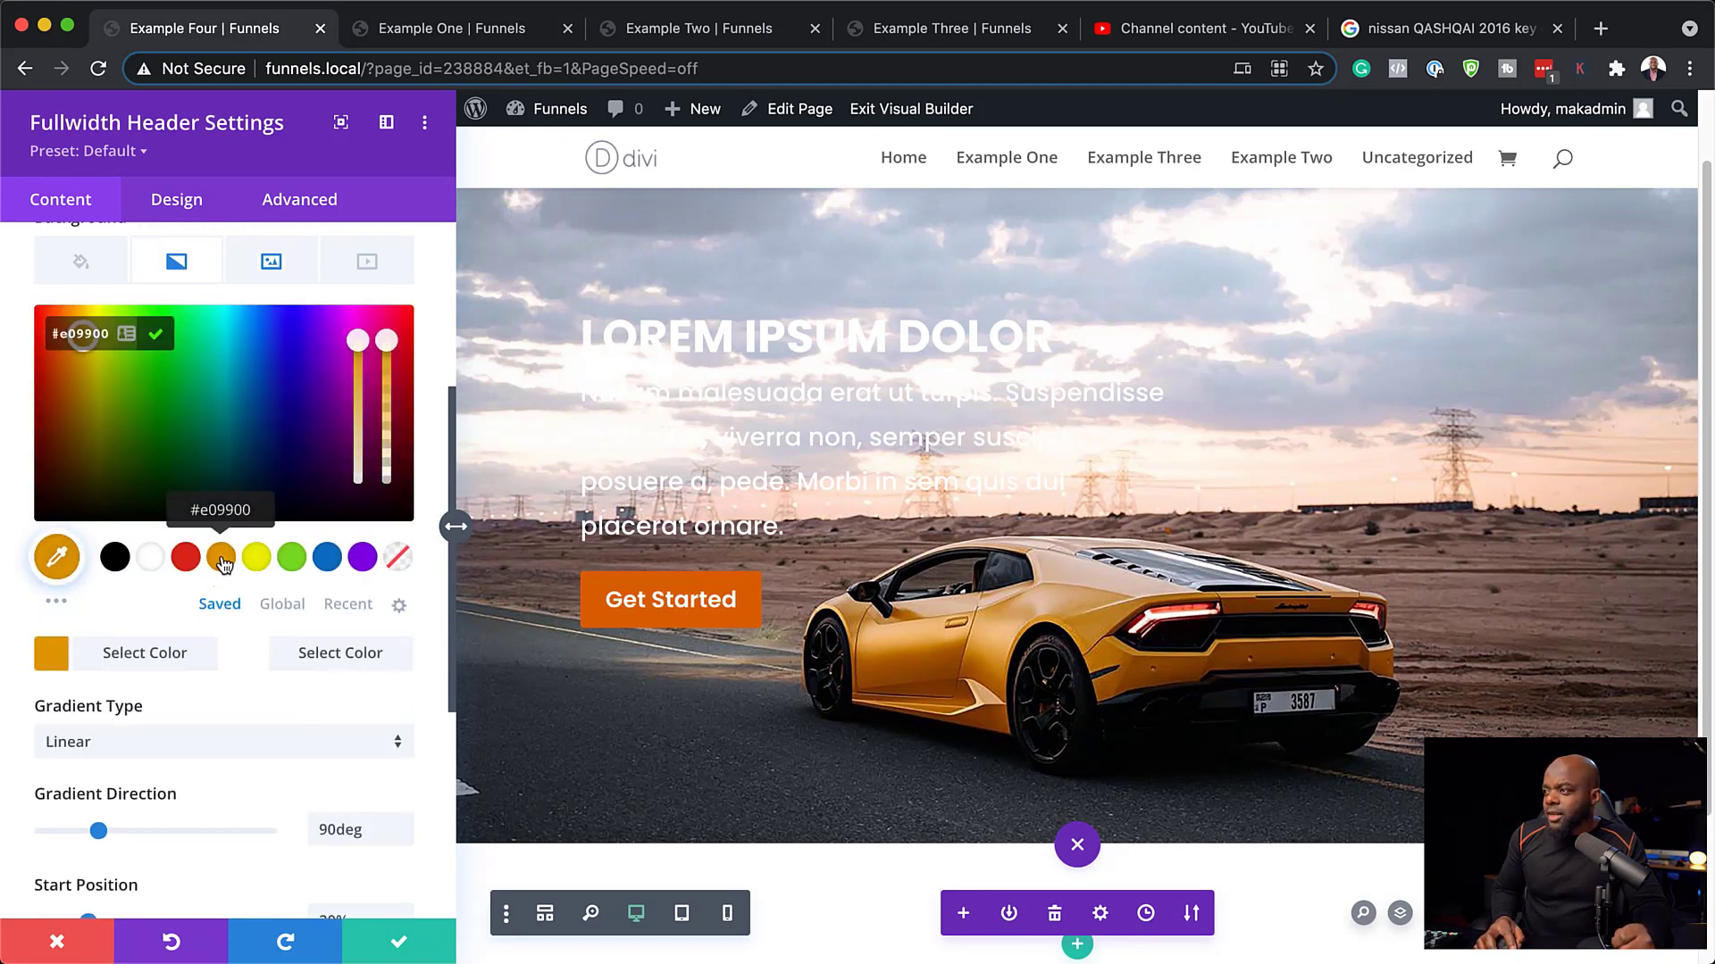
pyautogui.click(256, 668)
pyautogui.click(327, 558)
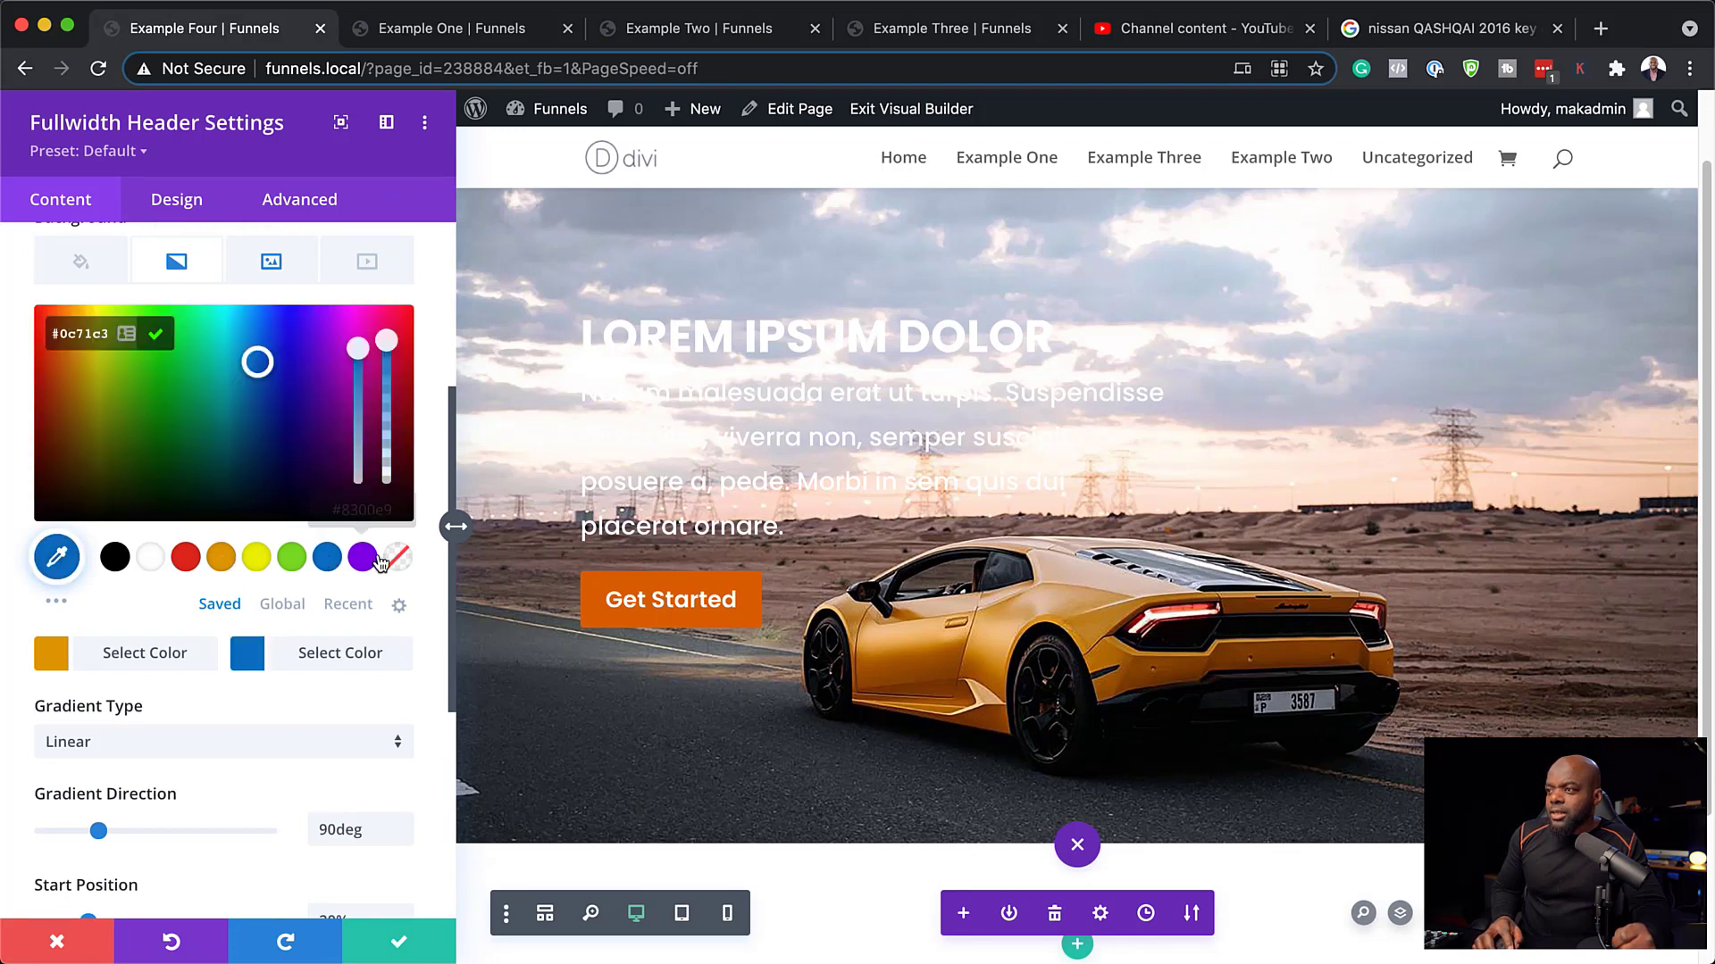
pyautogui.click(362, 557)
# Place the gradient above the header's background image and set the gradient direction to 140deg.
pyautogui.click(249, 772)
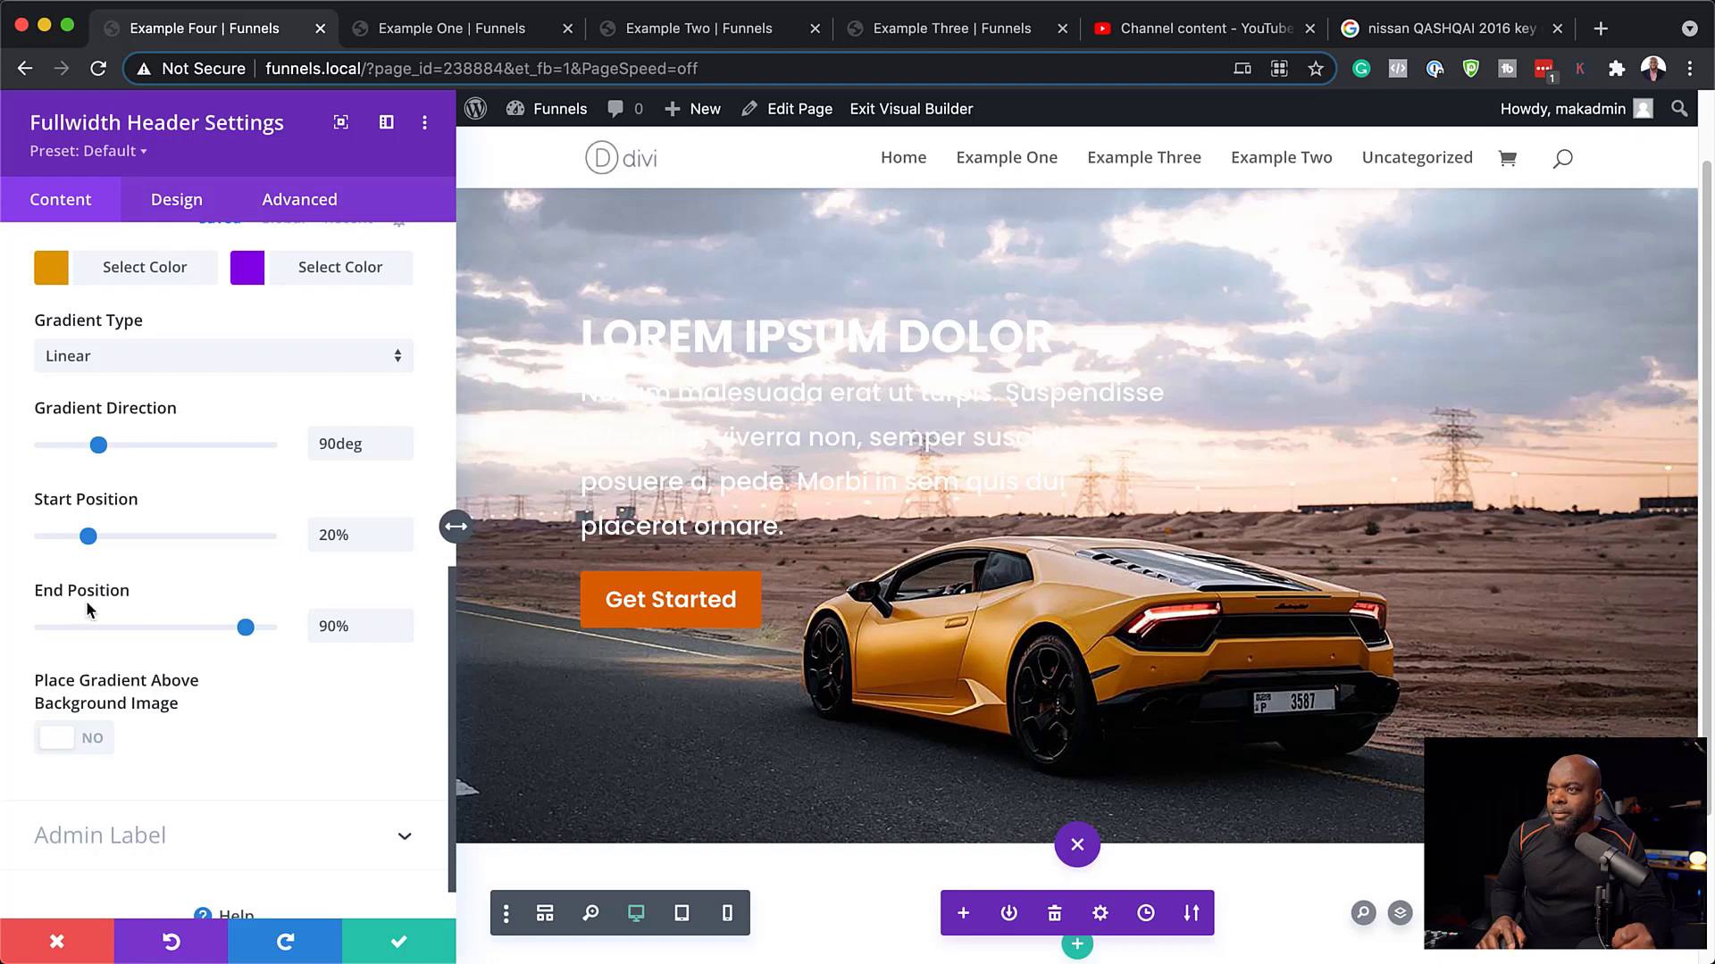
pyautogui.click(184, 613)
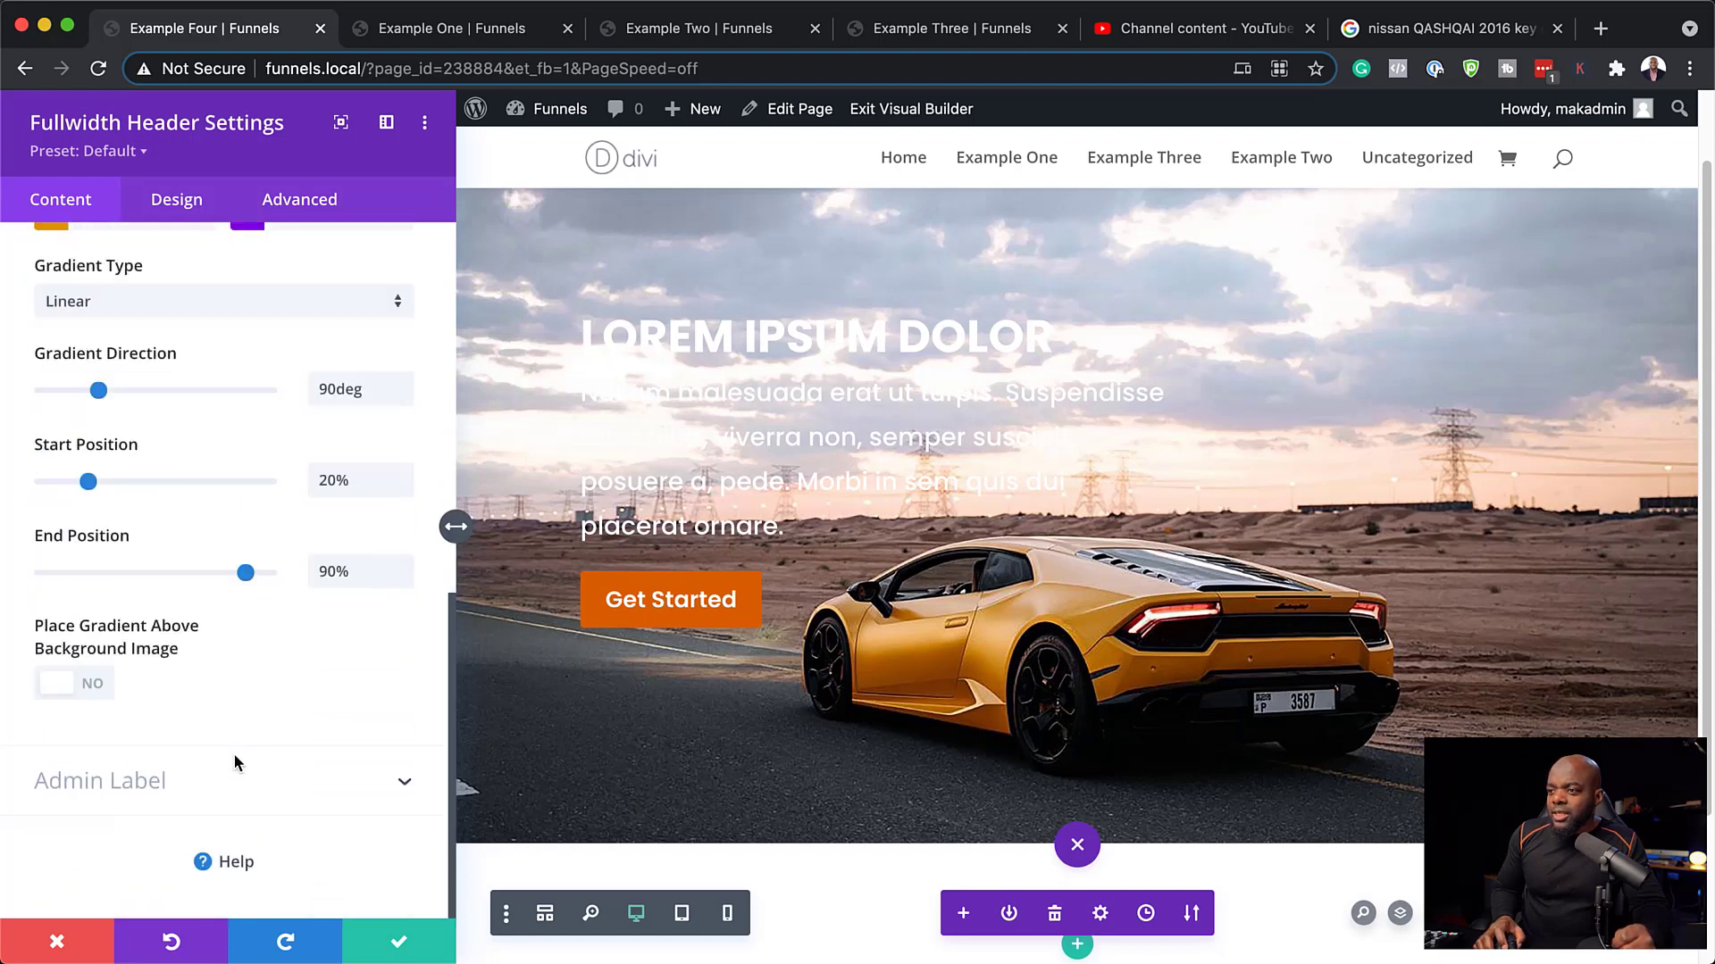
pyautogui.click(109, 684)
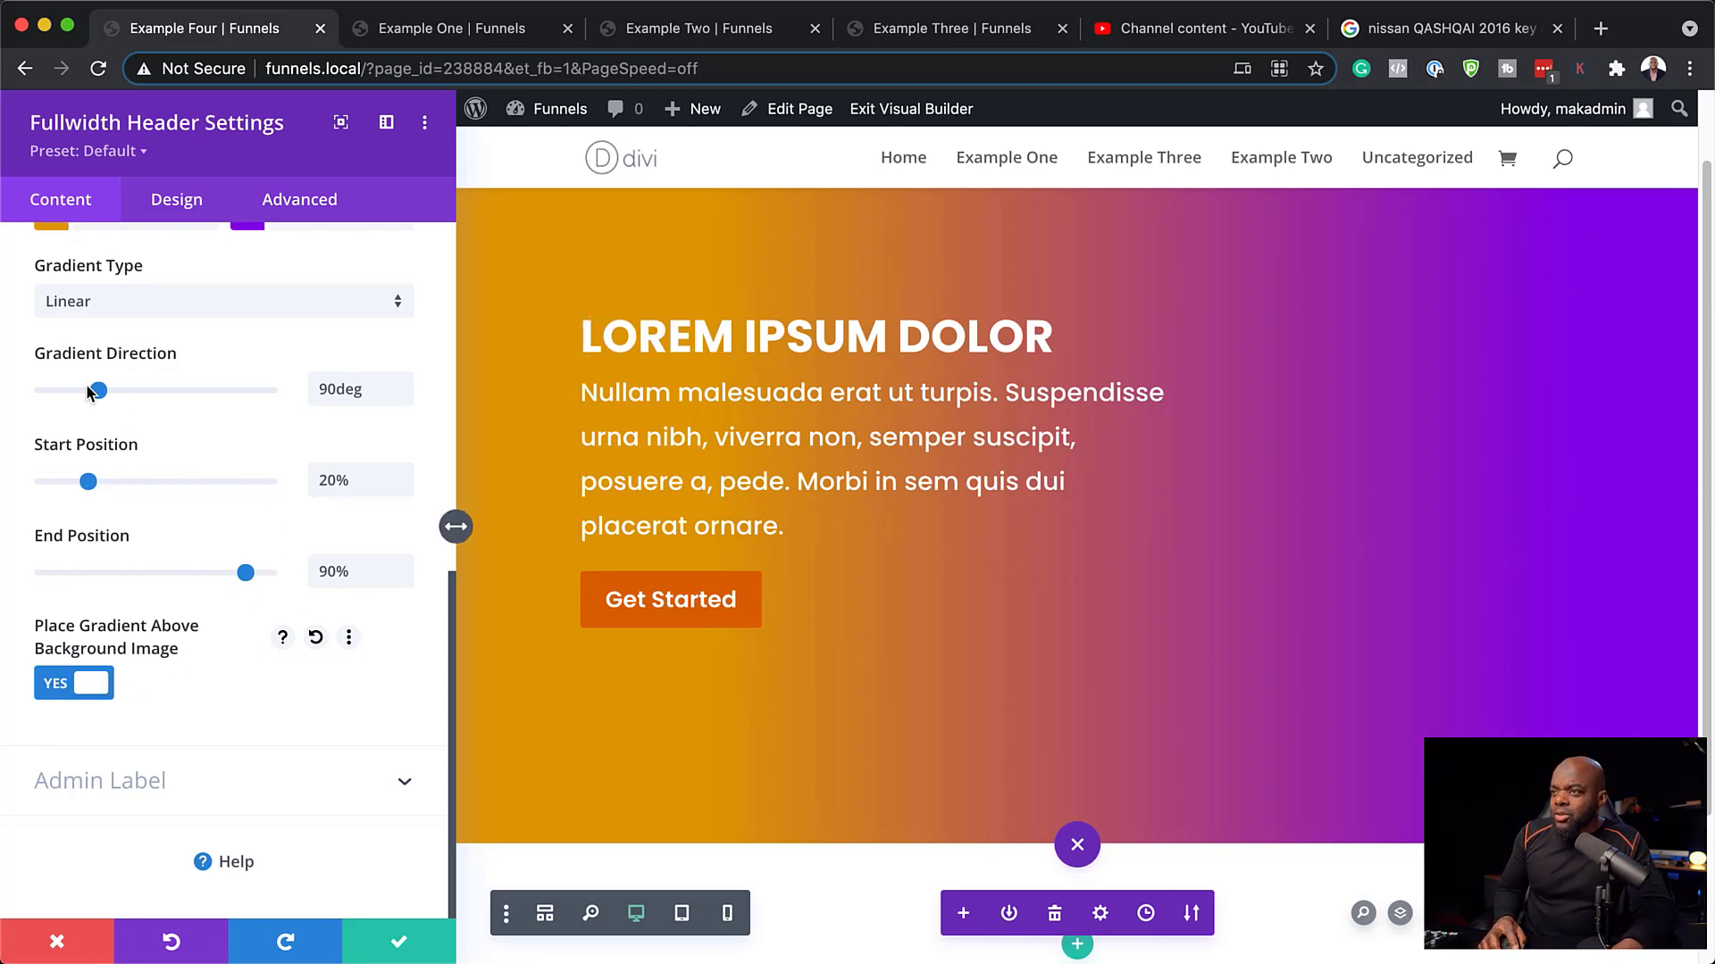
pyautogui.moveTo(98, 390); pyautogui.dragTo(134, 393)
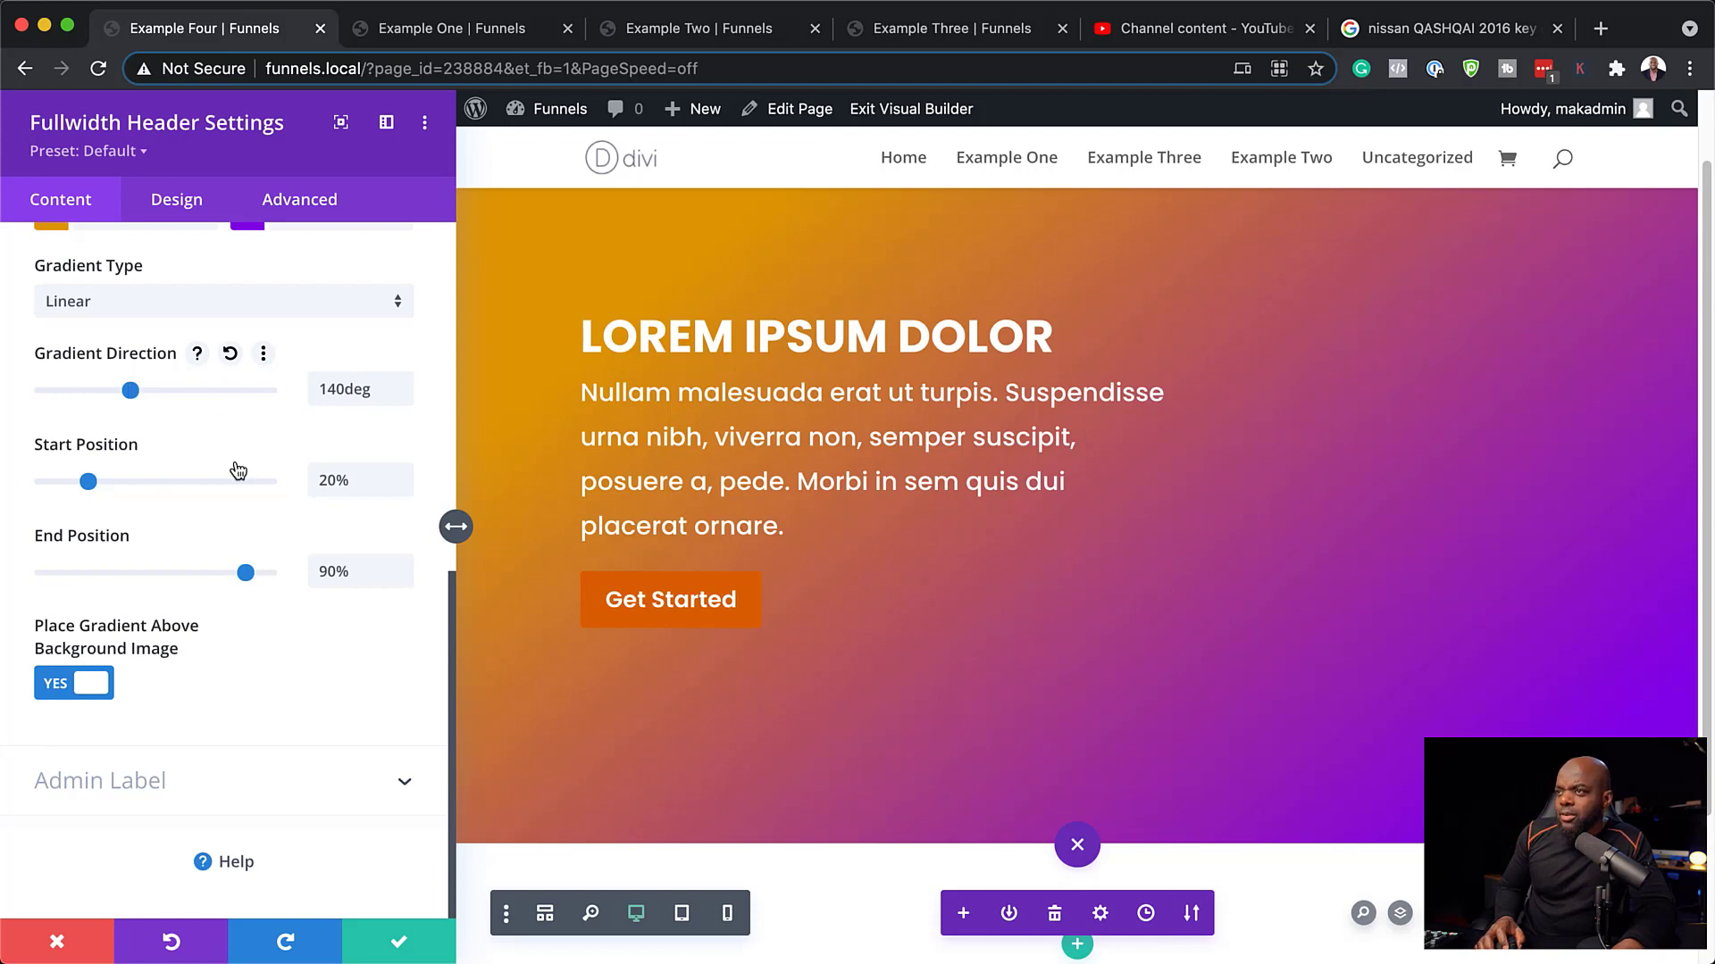
# Change the end color of the header's background gradient to red #e02b20.
pyautogui.scroll(3, 238, 471)
pyautogui.click(247, 423)
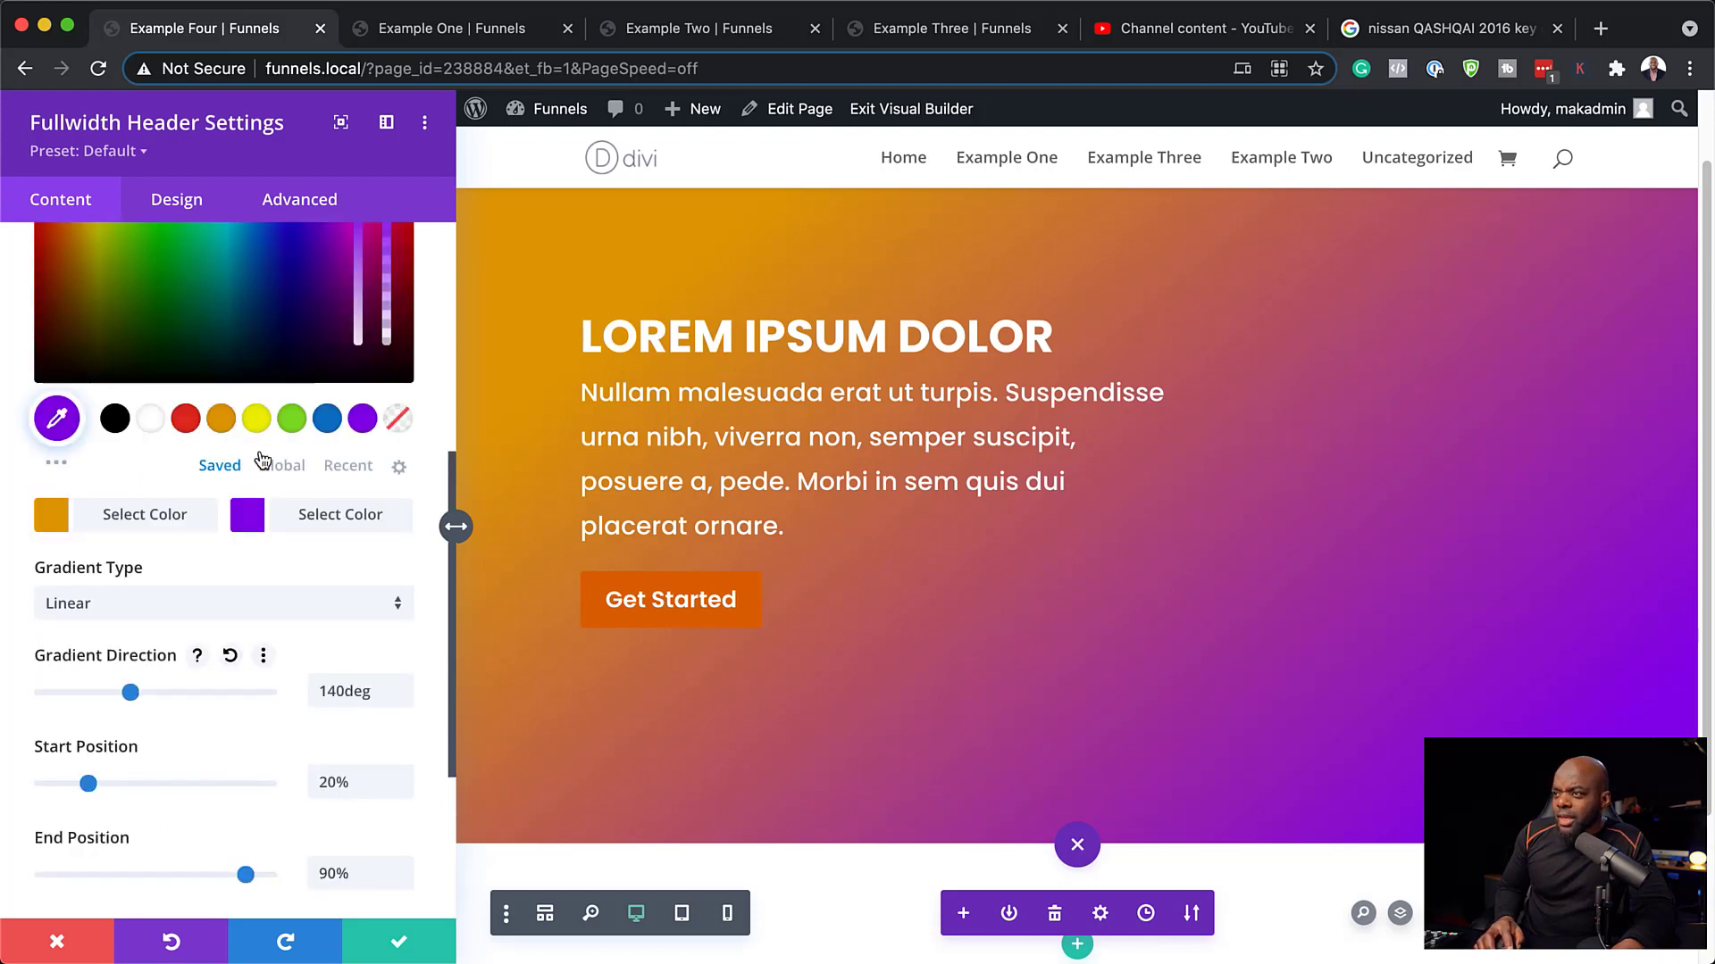
pyautogui.click(186, 421)
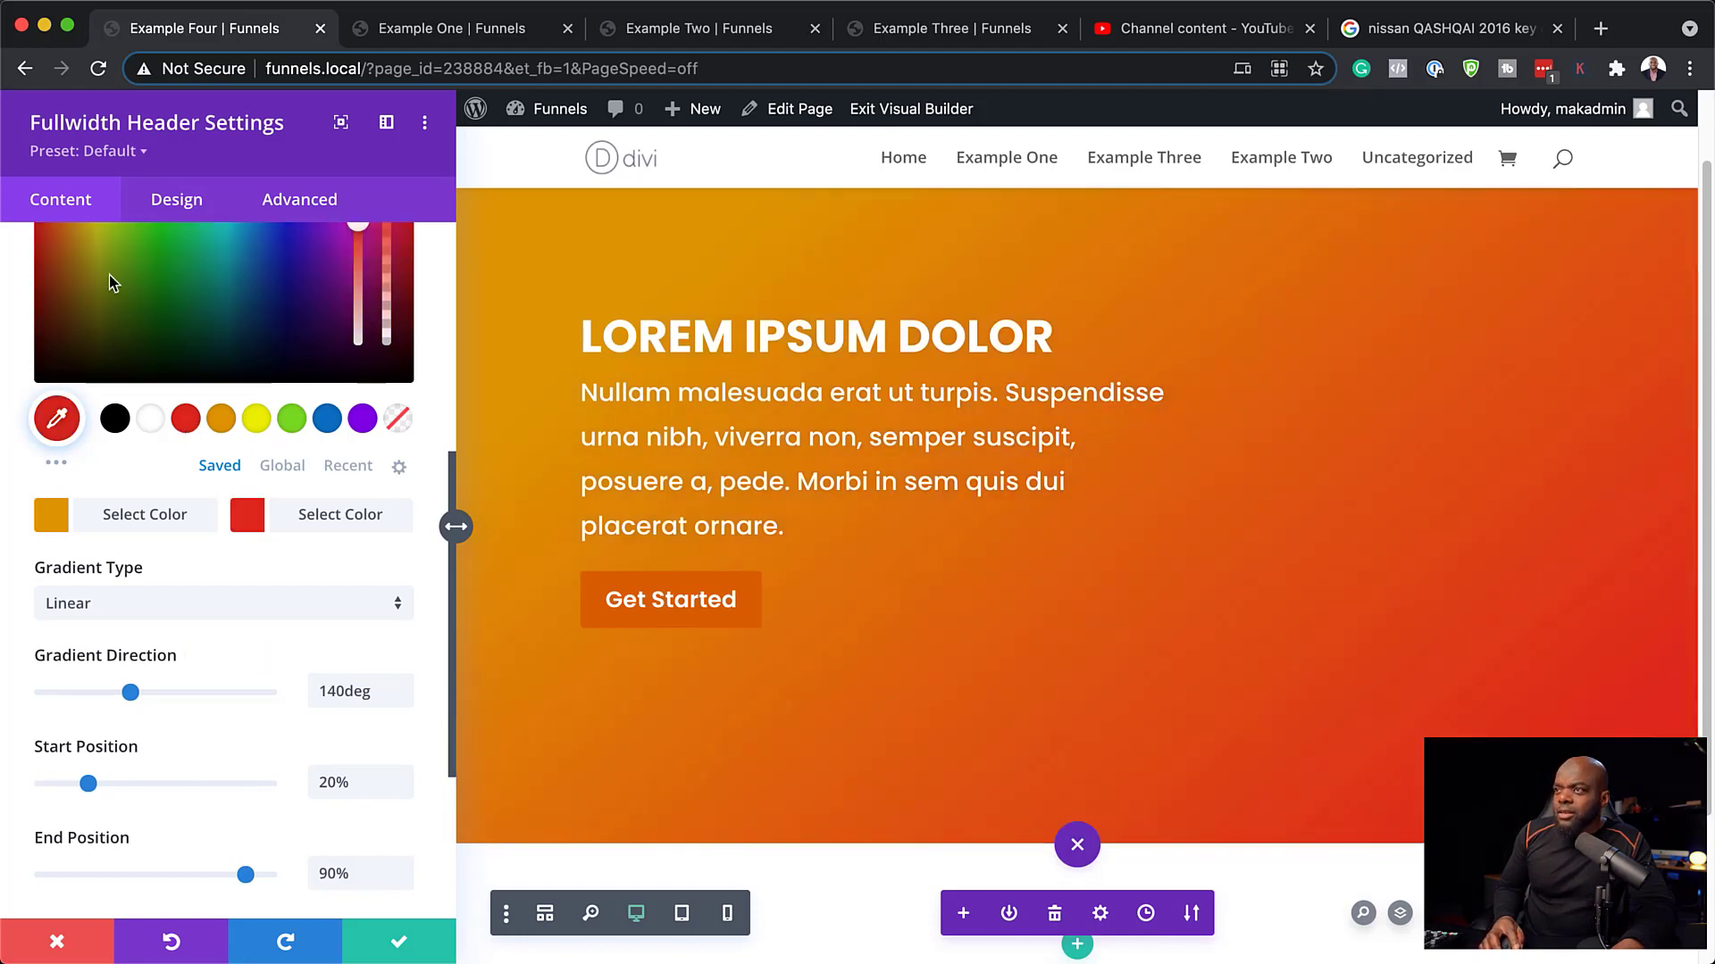
pyautogui.scroll(2, 228, 524)
pyautogui.scroll(2, 216, 511)
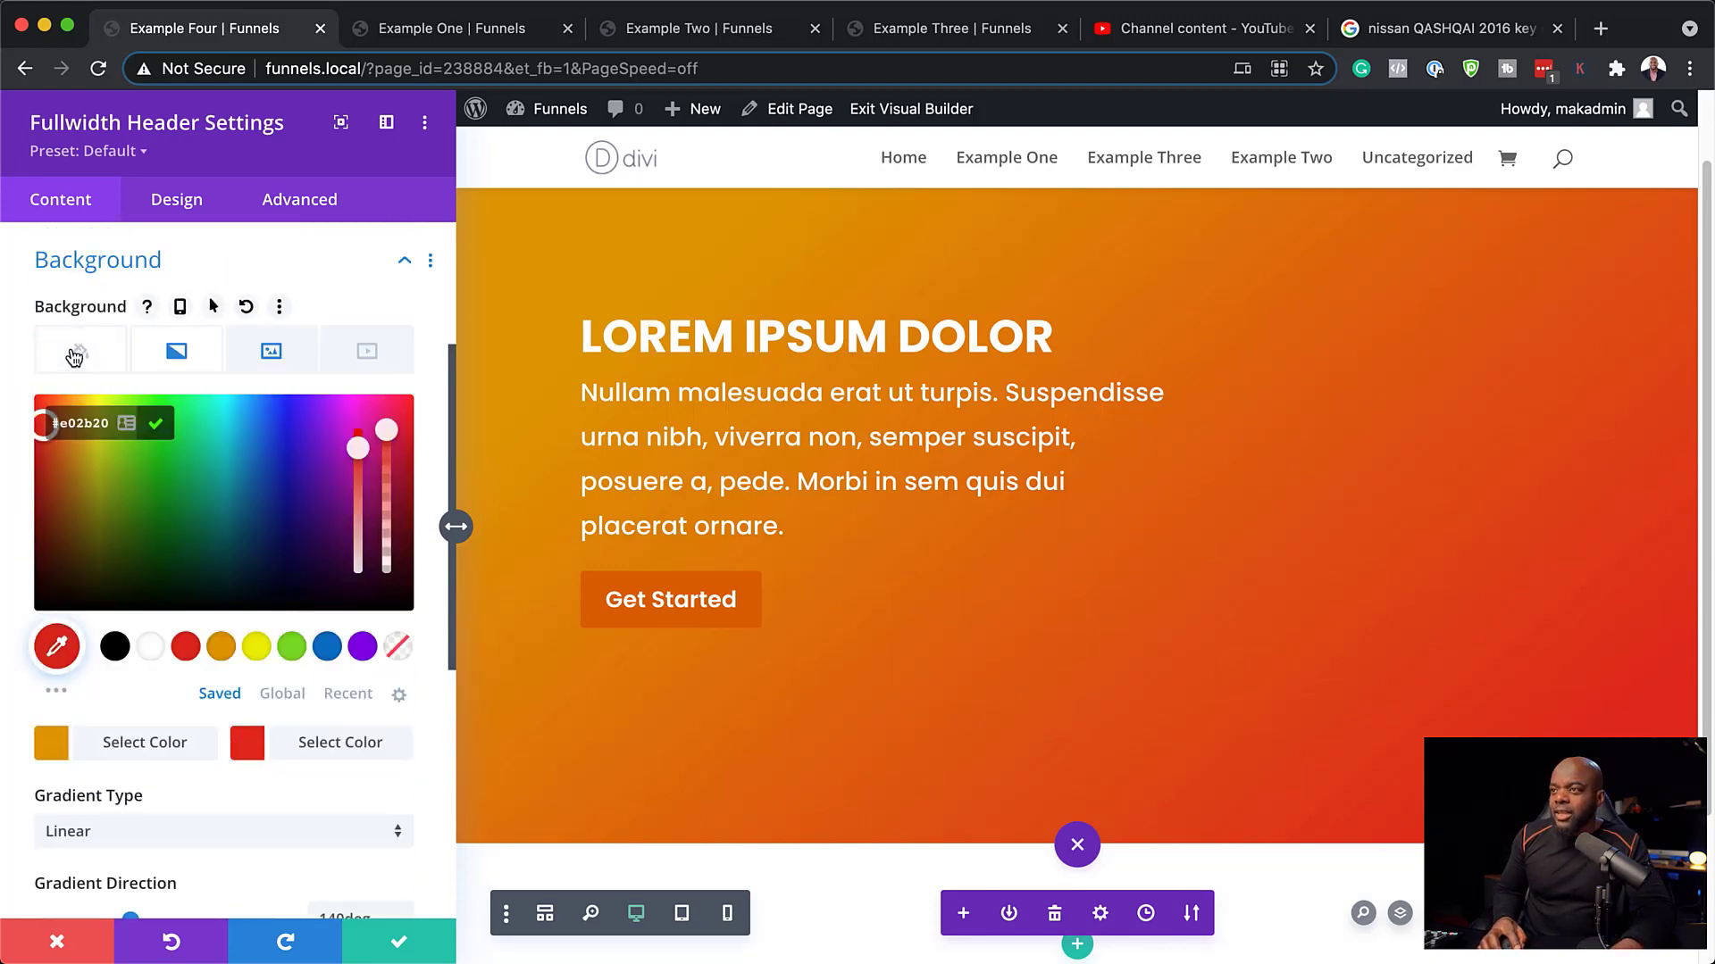
# Turn off placing the gradient above the header's background image.
pyautogui.scroll(-10, 79, 422)
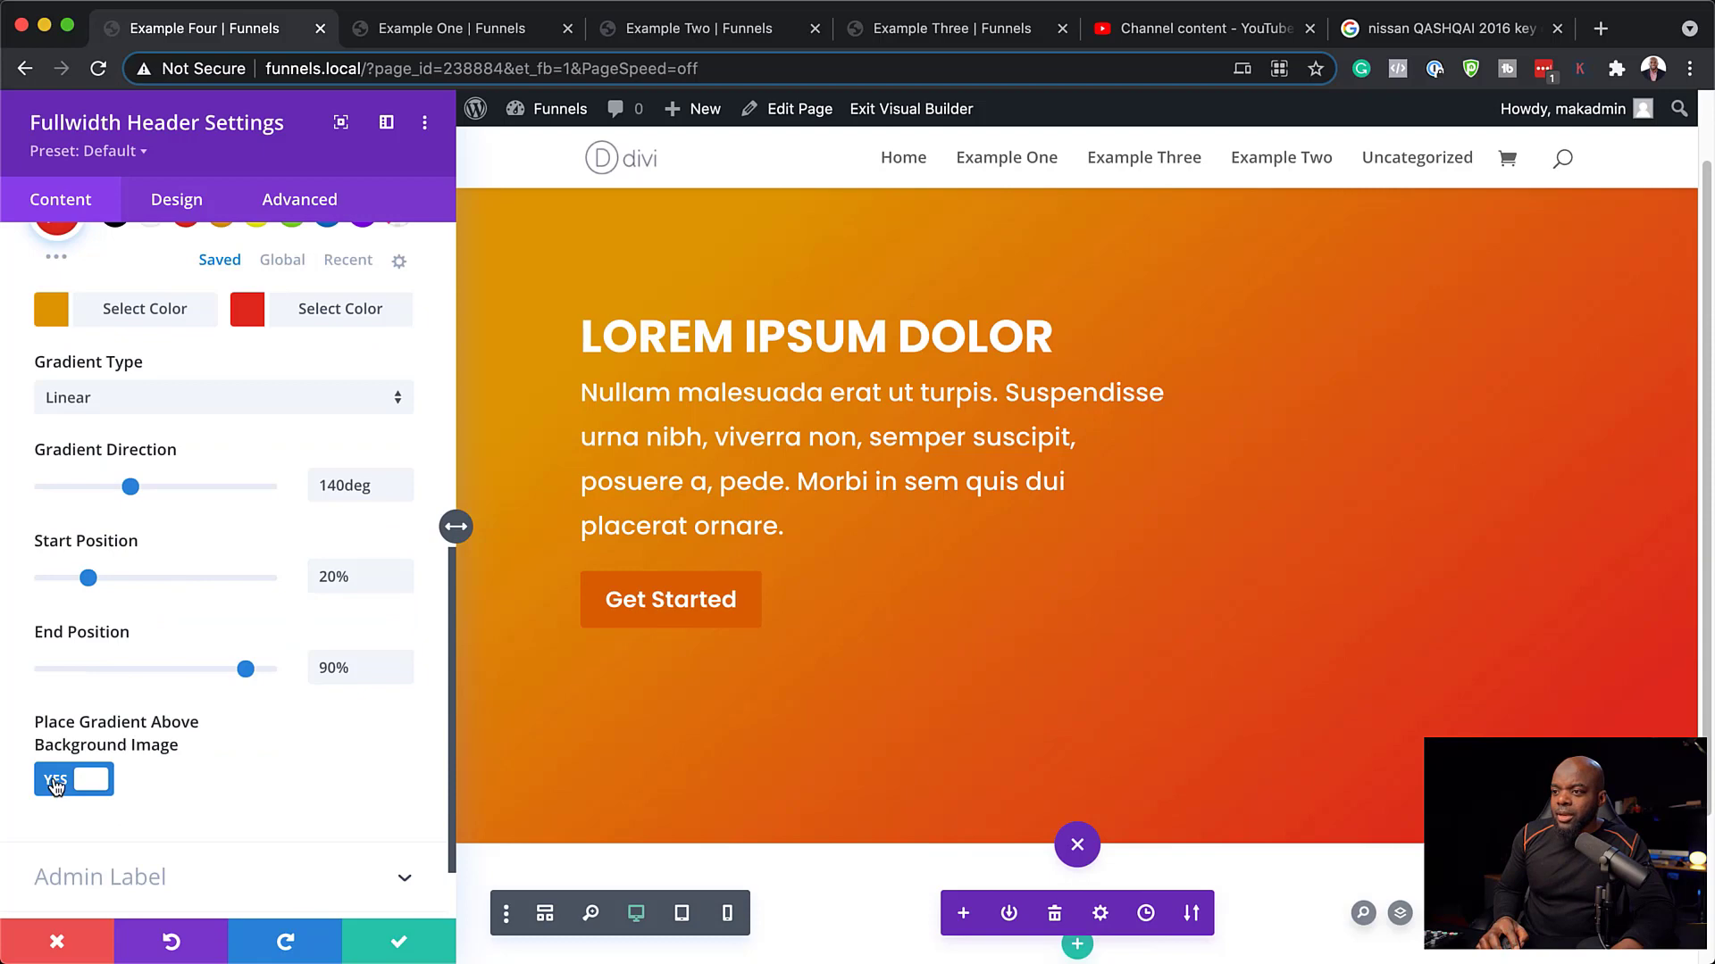
pyautogui.scroll(-2, 55, 784)
pyautogui.click(58, 692)
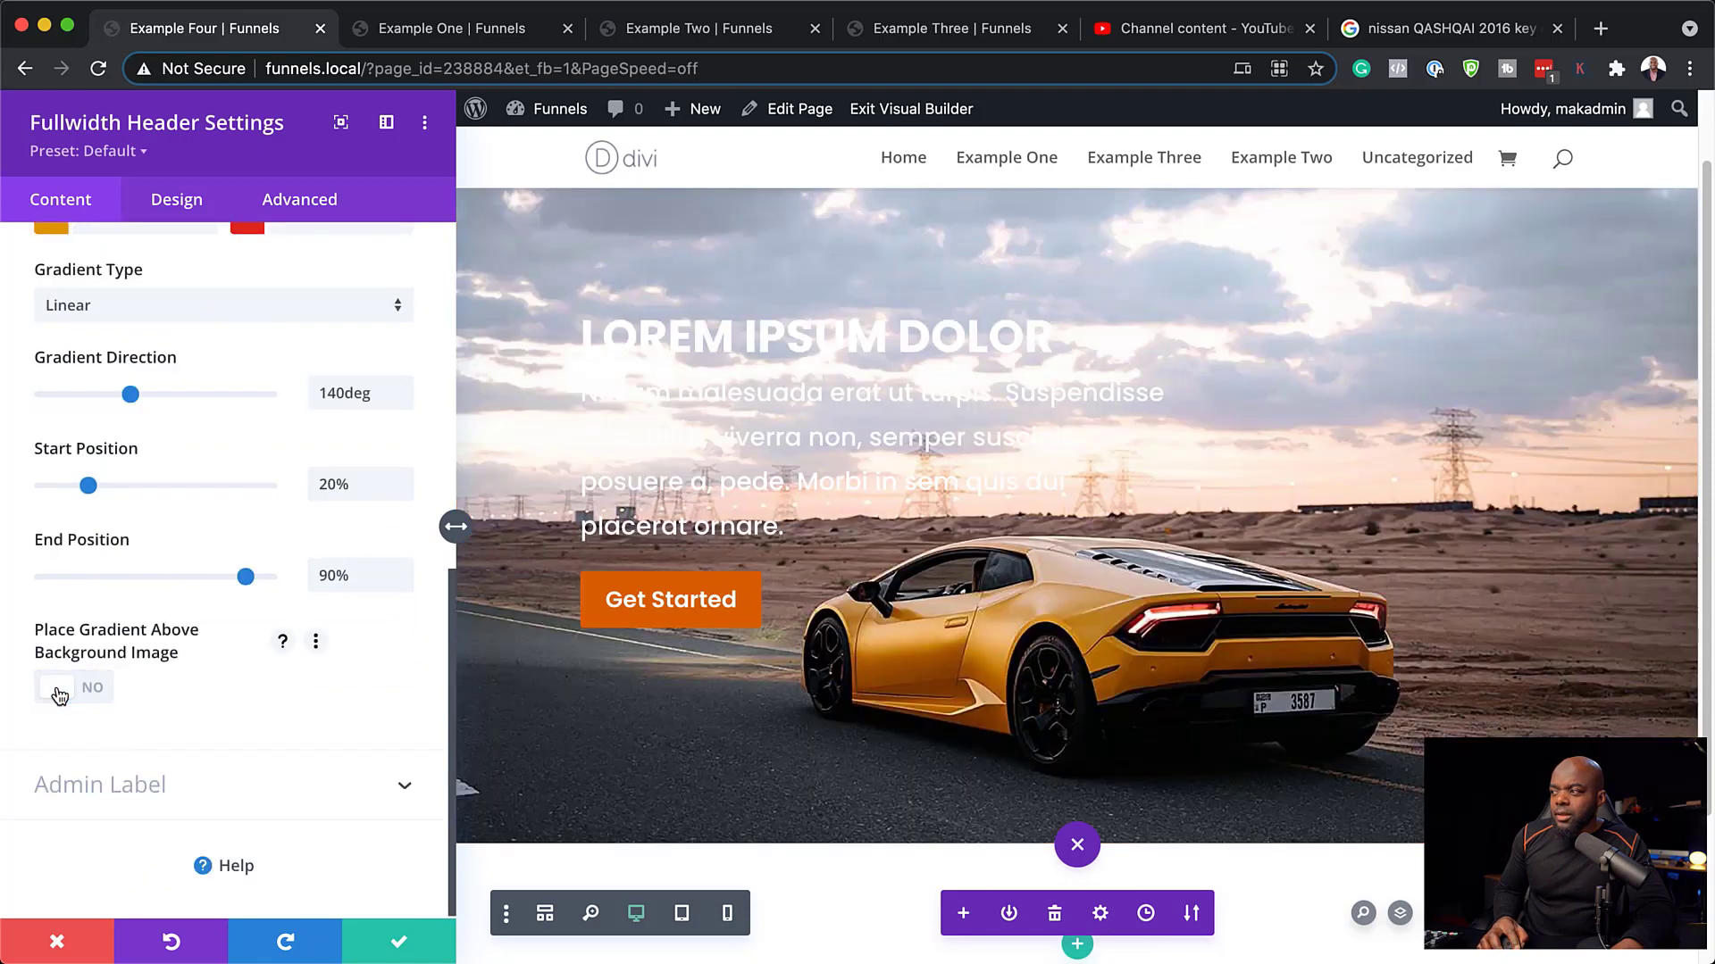
# Set the blend of the header's background image to Screen.
pyautogui.scroll(7, 239, 678)
pyautogui.scroll(9, 261, 632)
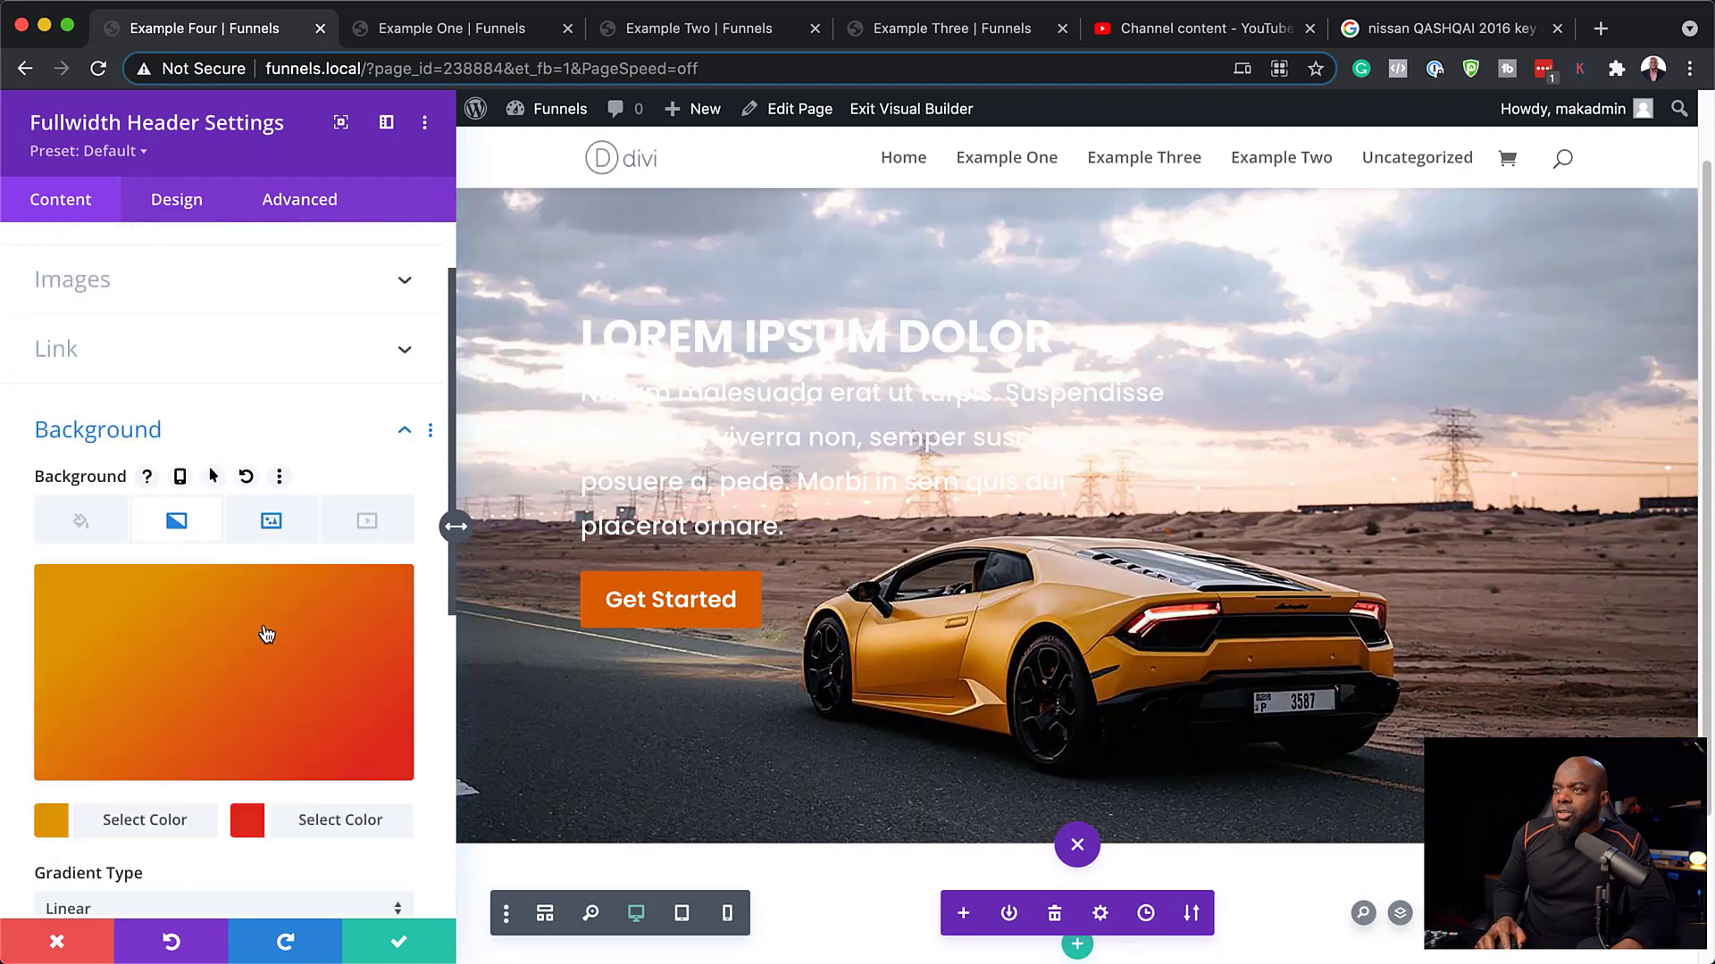
pyautogui.click(273, 625)
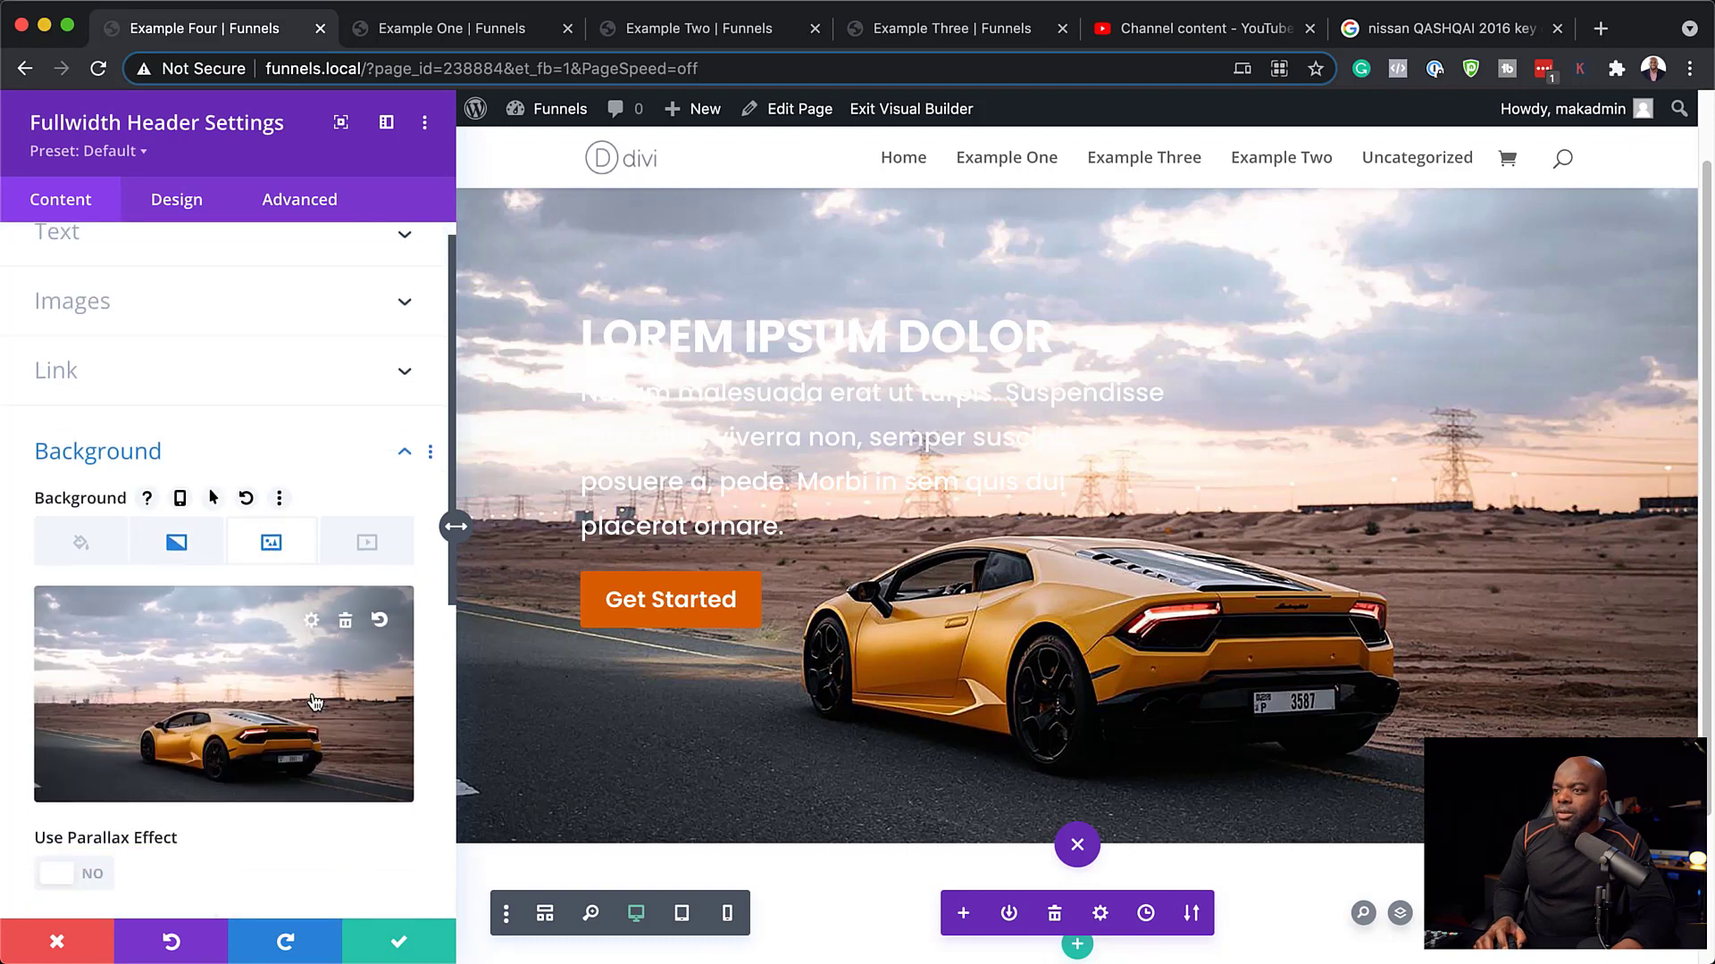
pyautogui.scroll(-4, 311, 696)
pyautogui.scroll(-4, 305, 678)
pyautogui.scroll(-4, 306, 683)
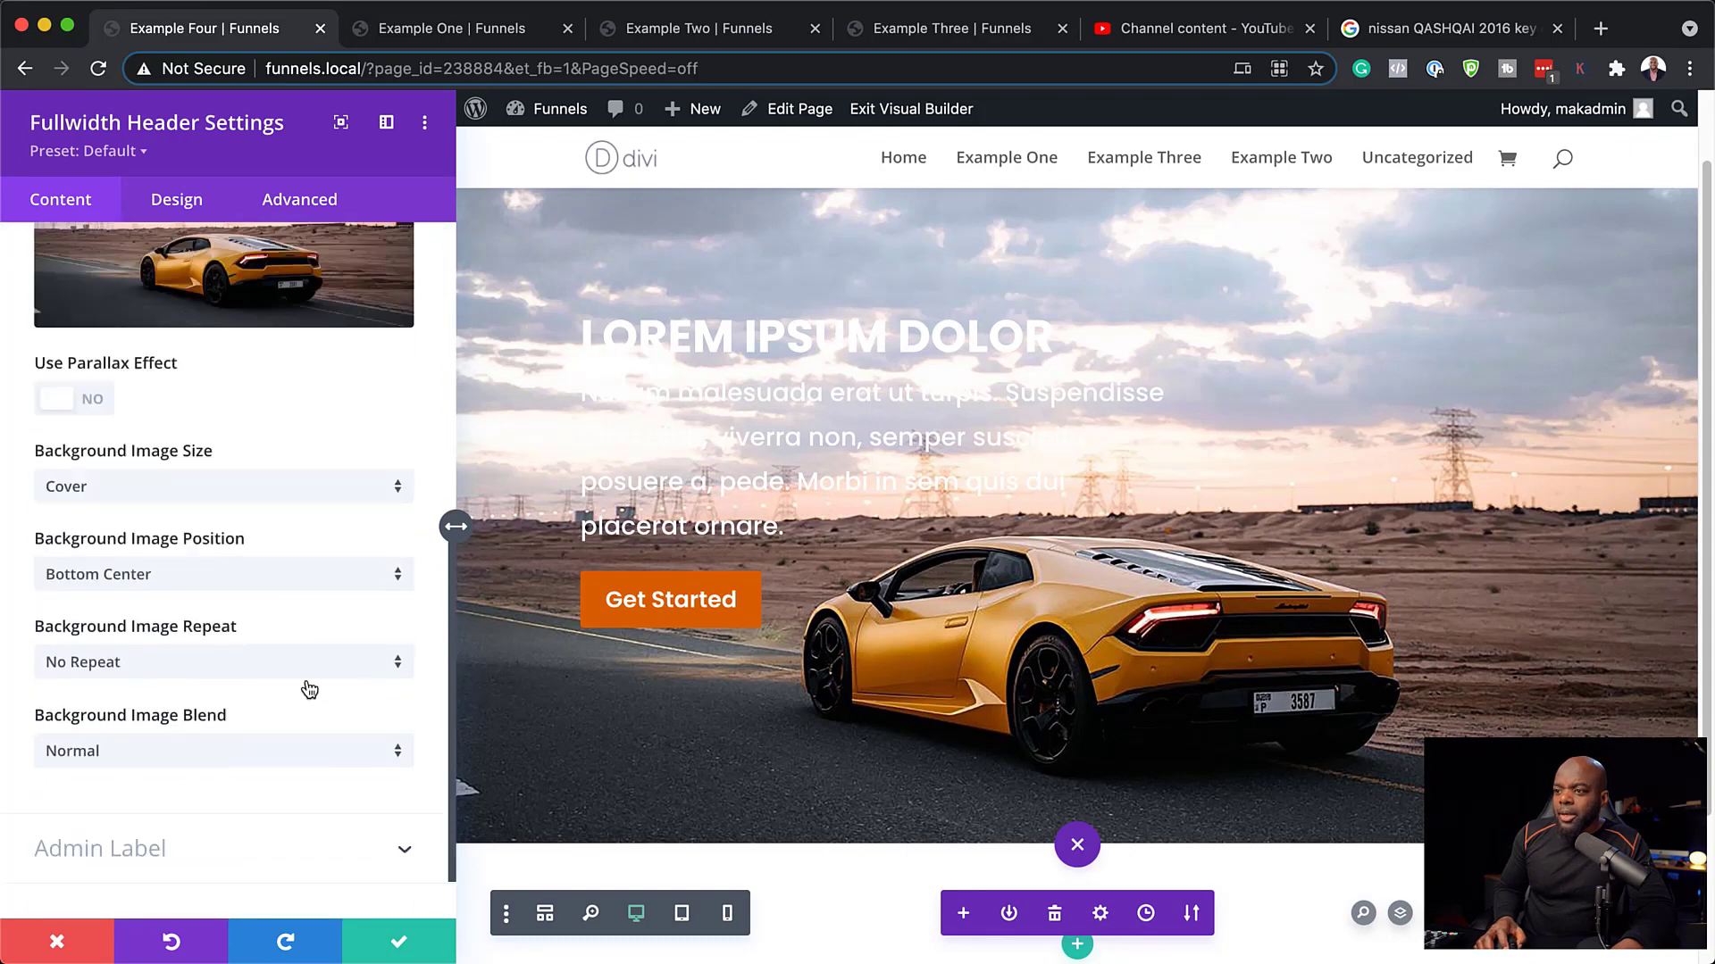
pyautogui.click(230, 693)
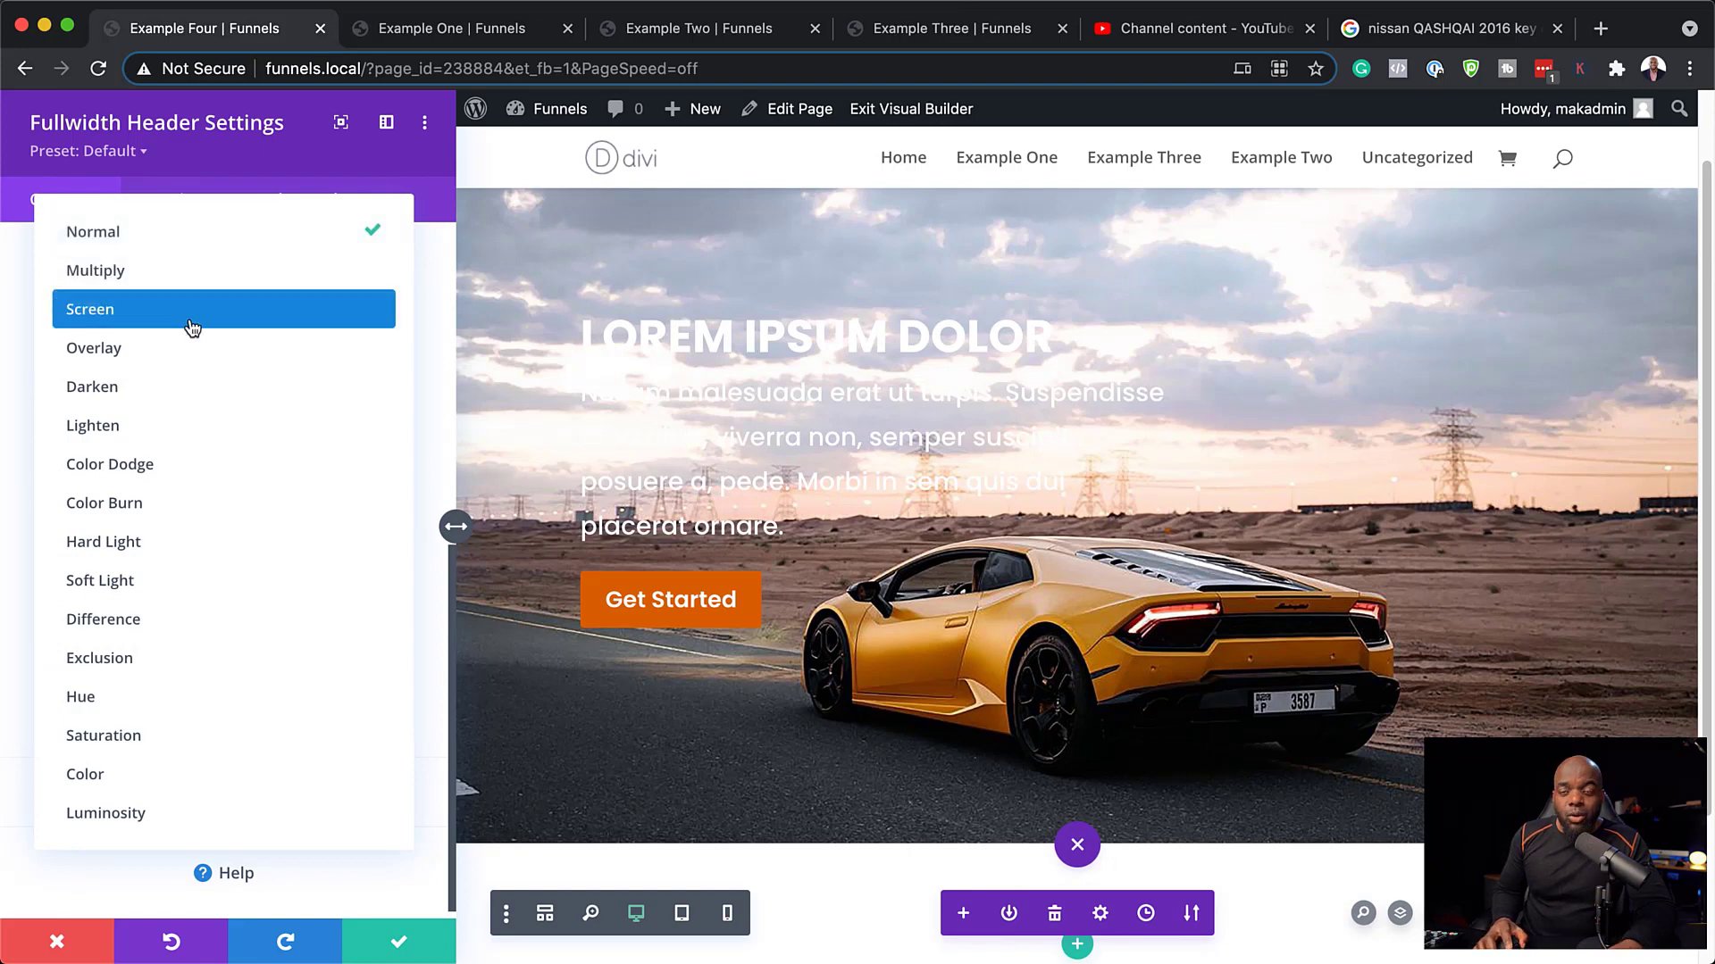
pyautogui.click(192, 328)
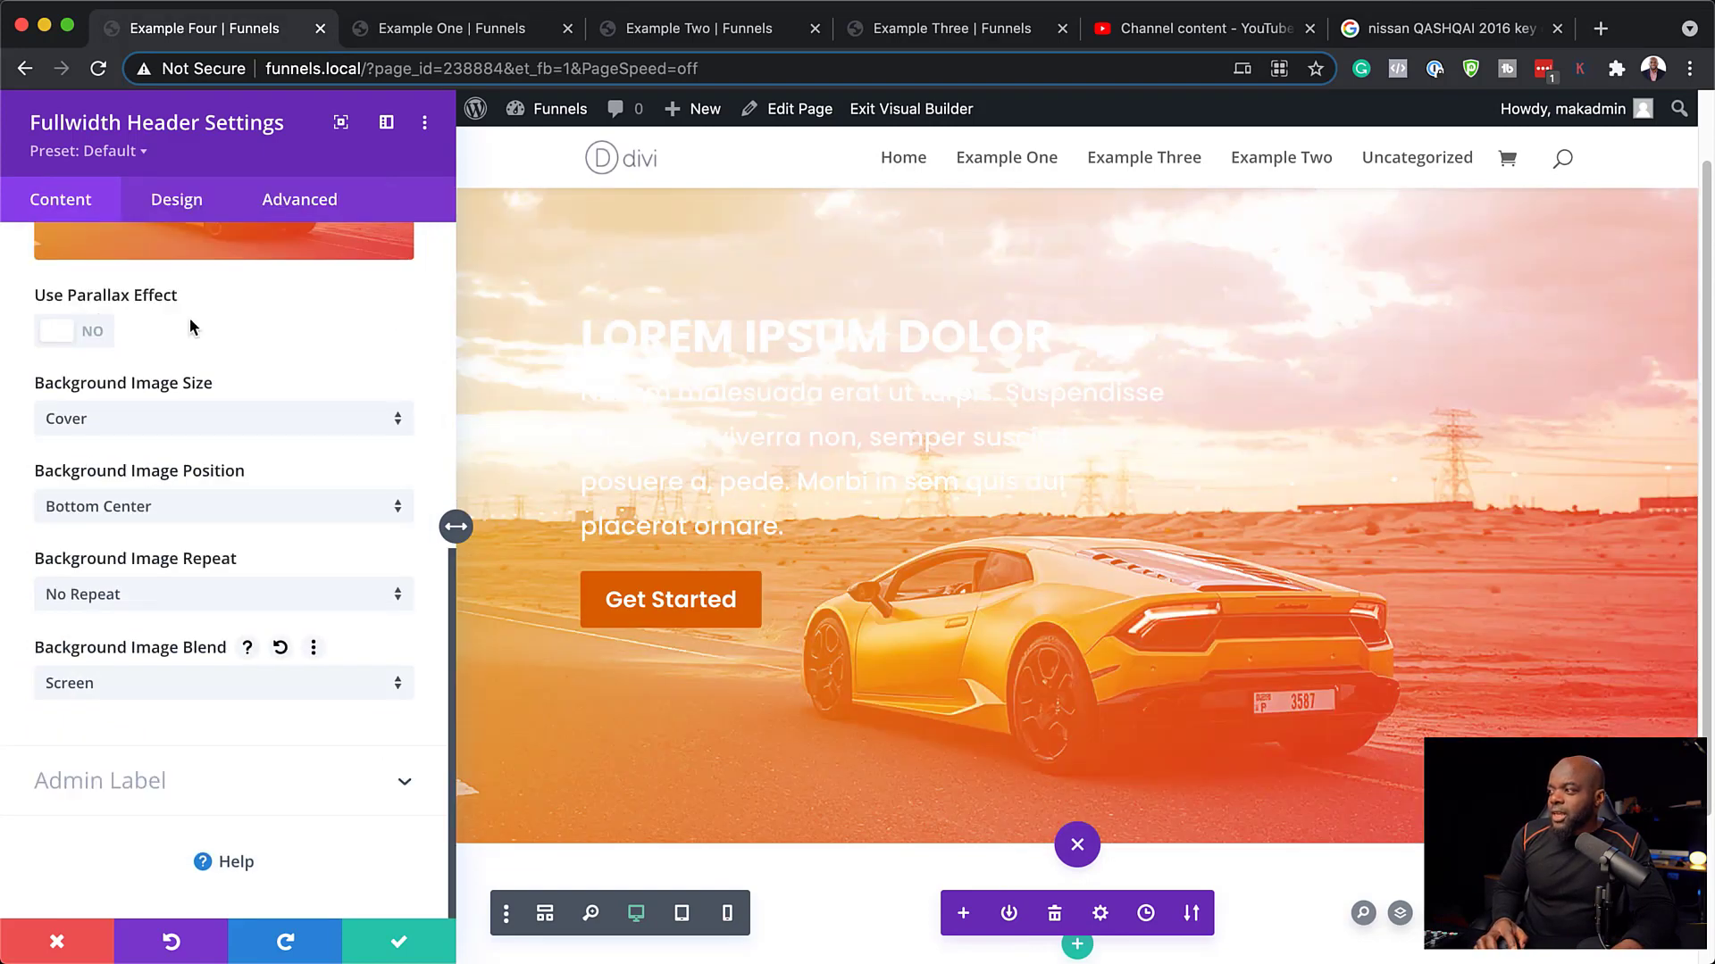
# Try Overlay, Darken and Lighten as the header's background image blend.
pyautogui.scroll(3, 271, 447)
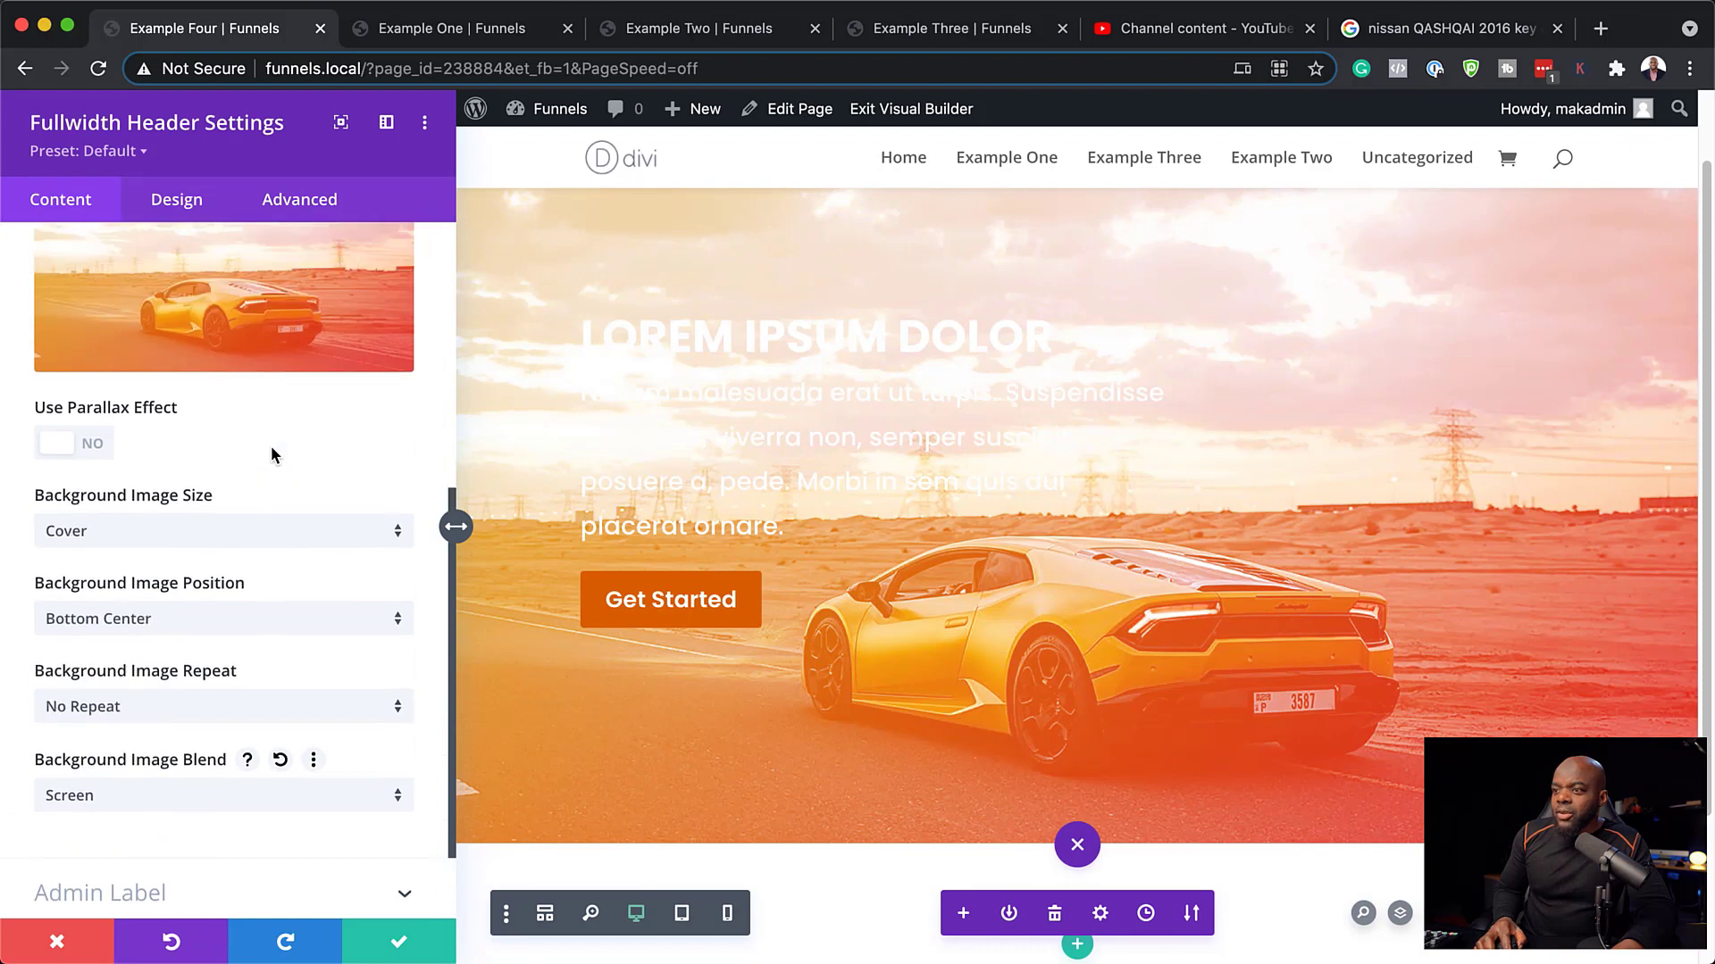
pyautogui.scroll(-3, 274, 458)
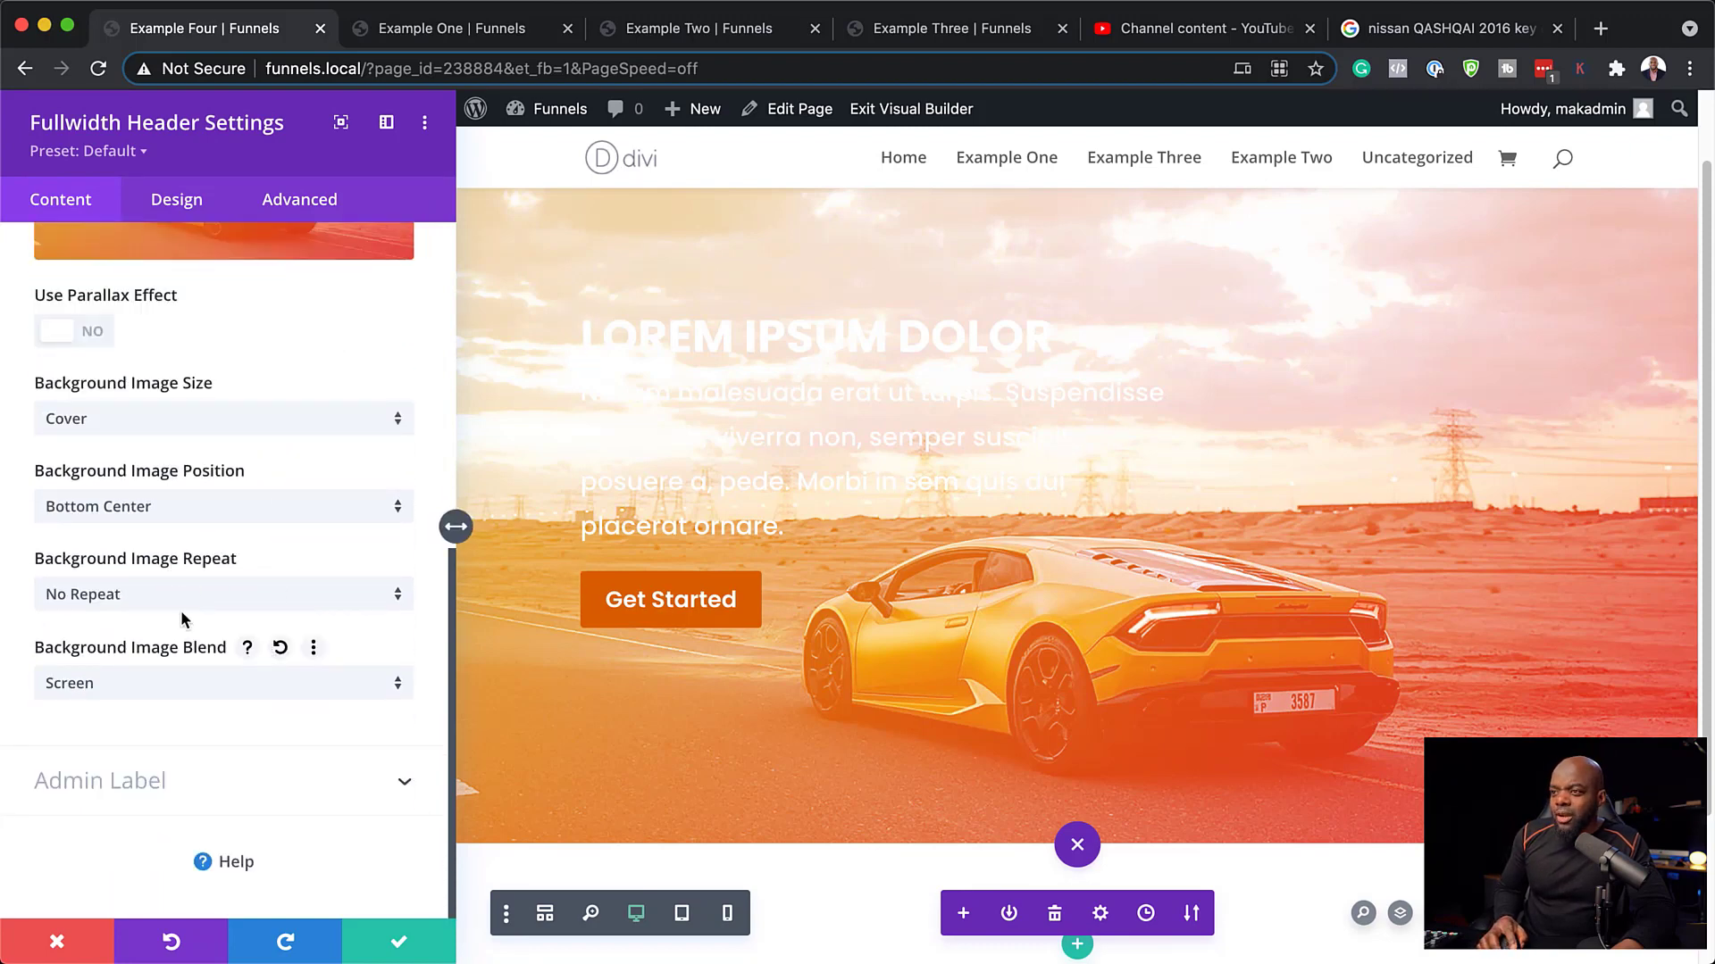
pyautogui.click(165, 693)
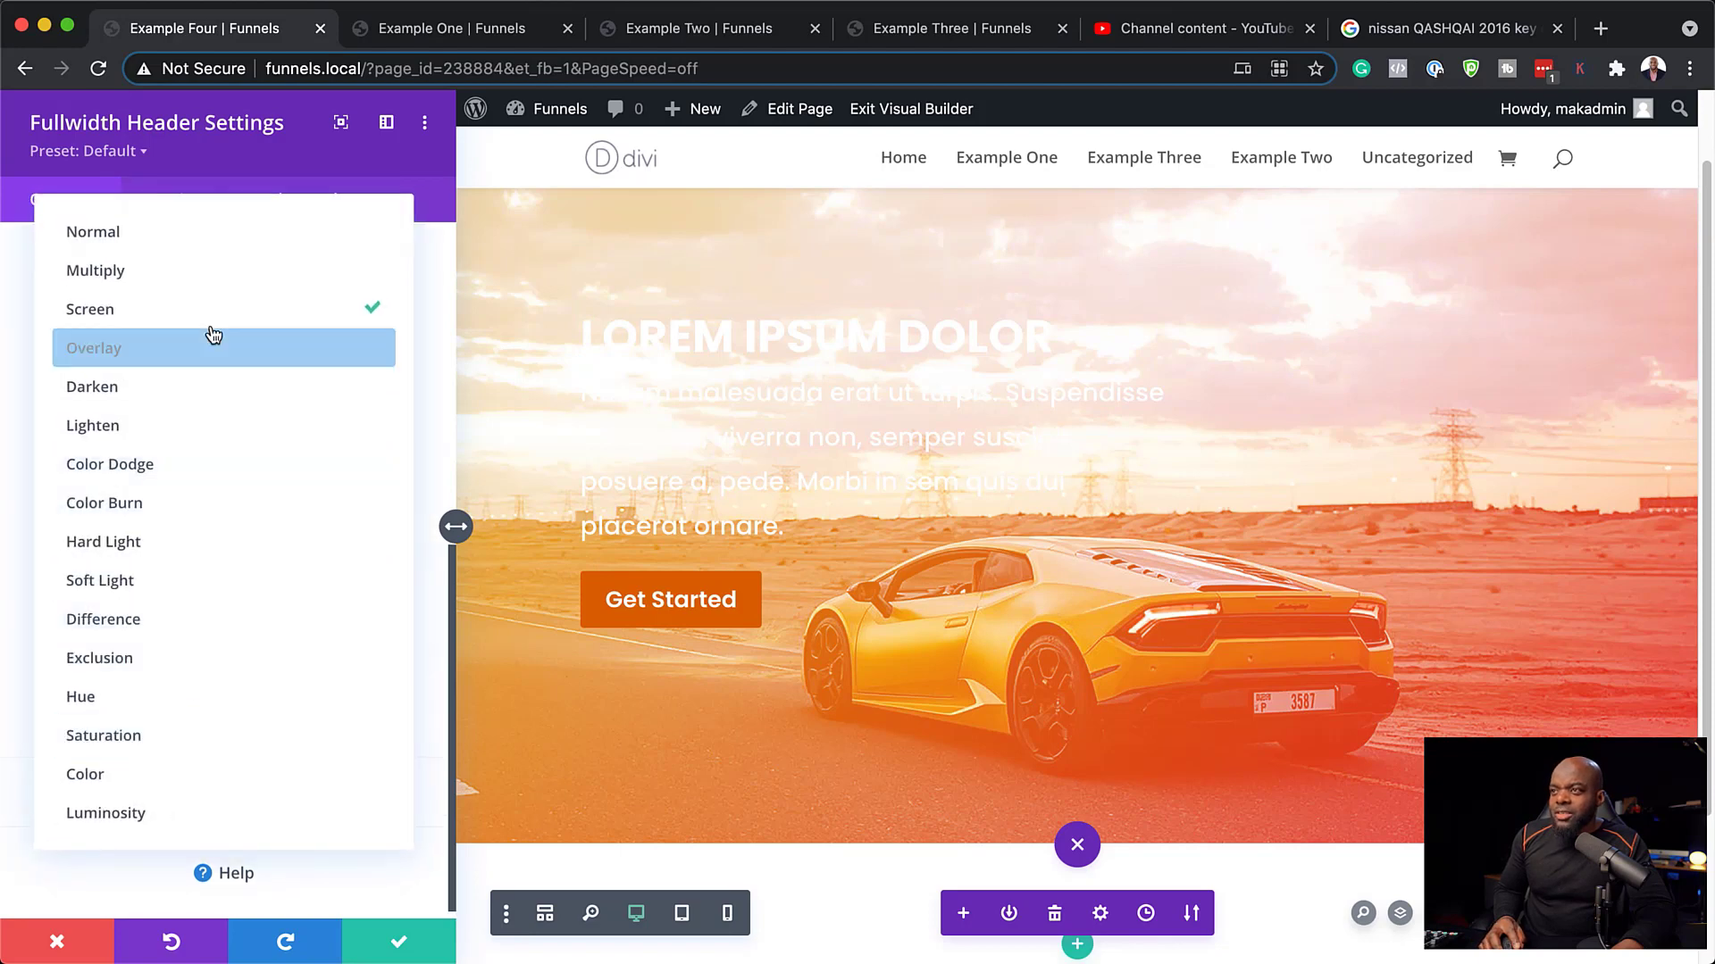
pyautogui.click(200, 358)
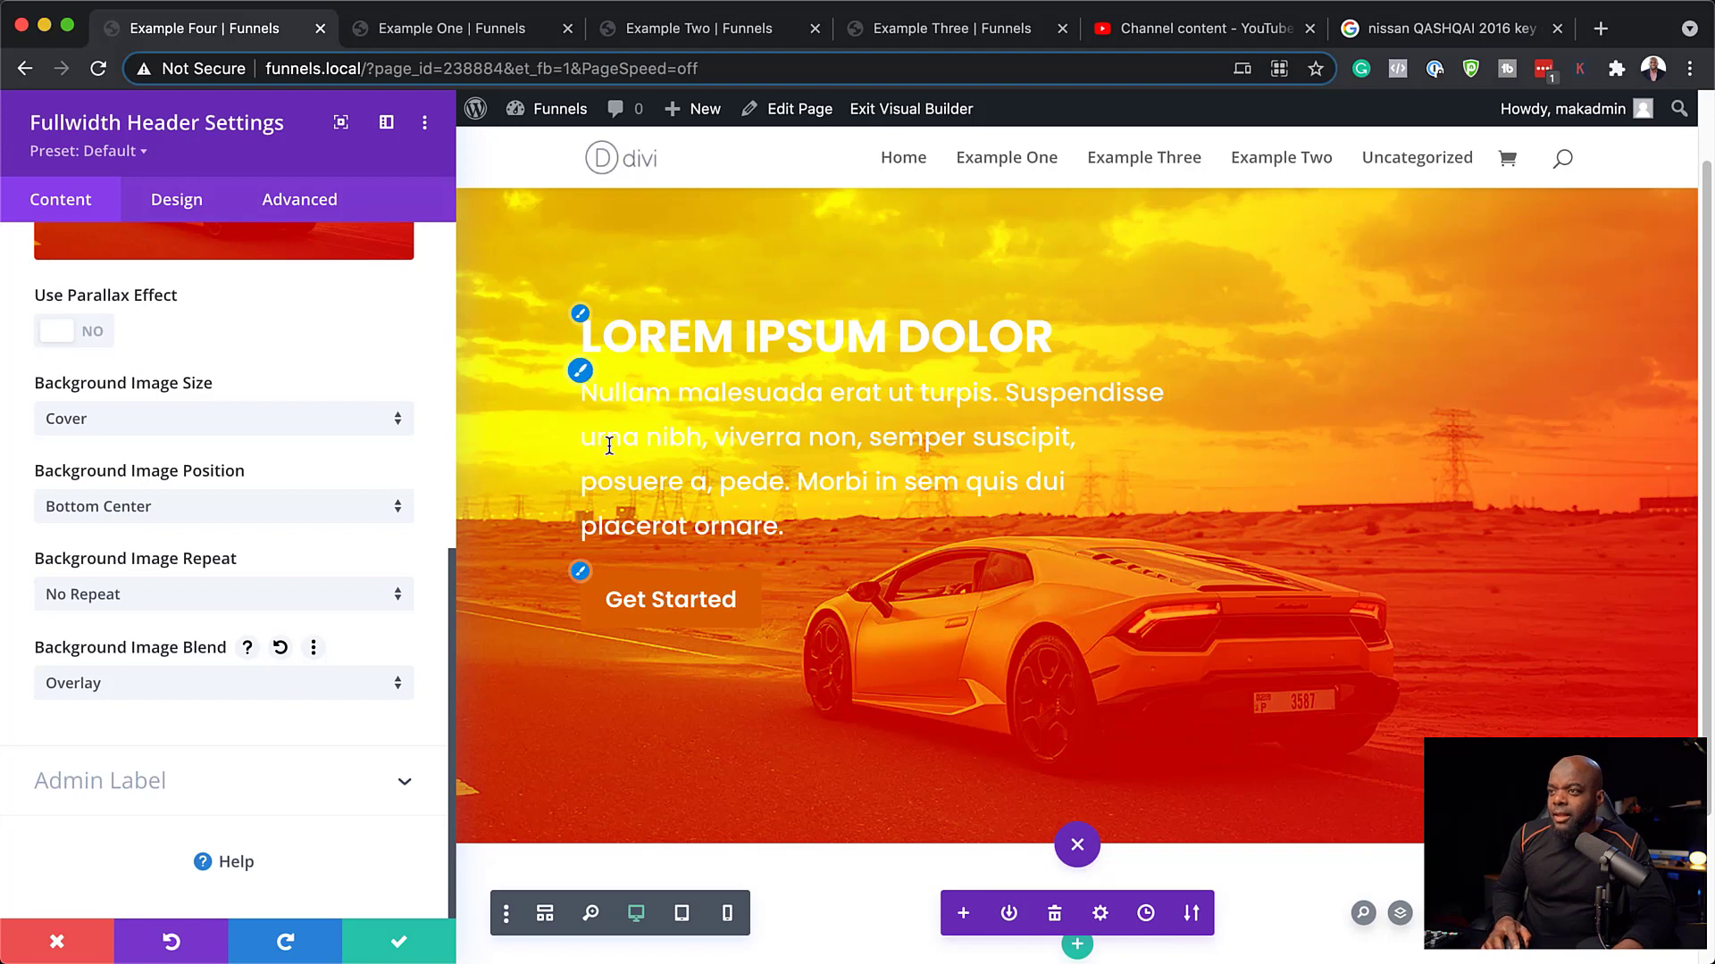
pyautogui.click(243, 684)
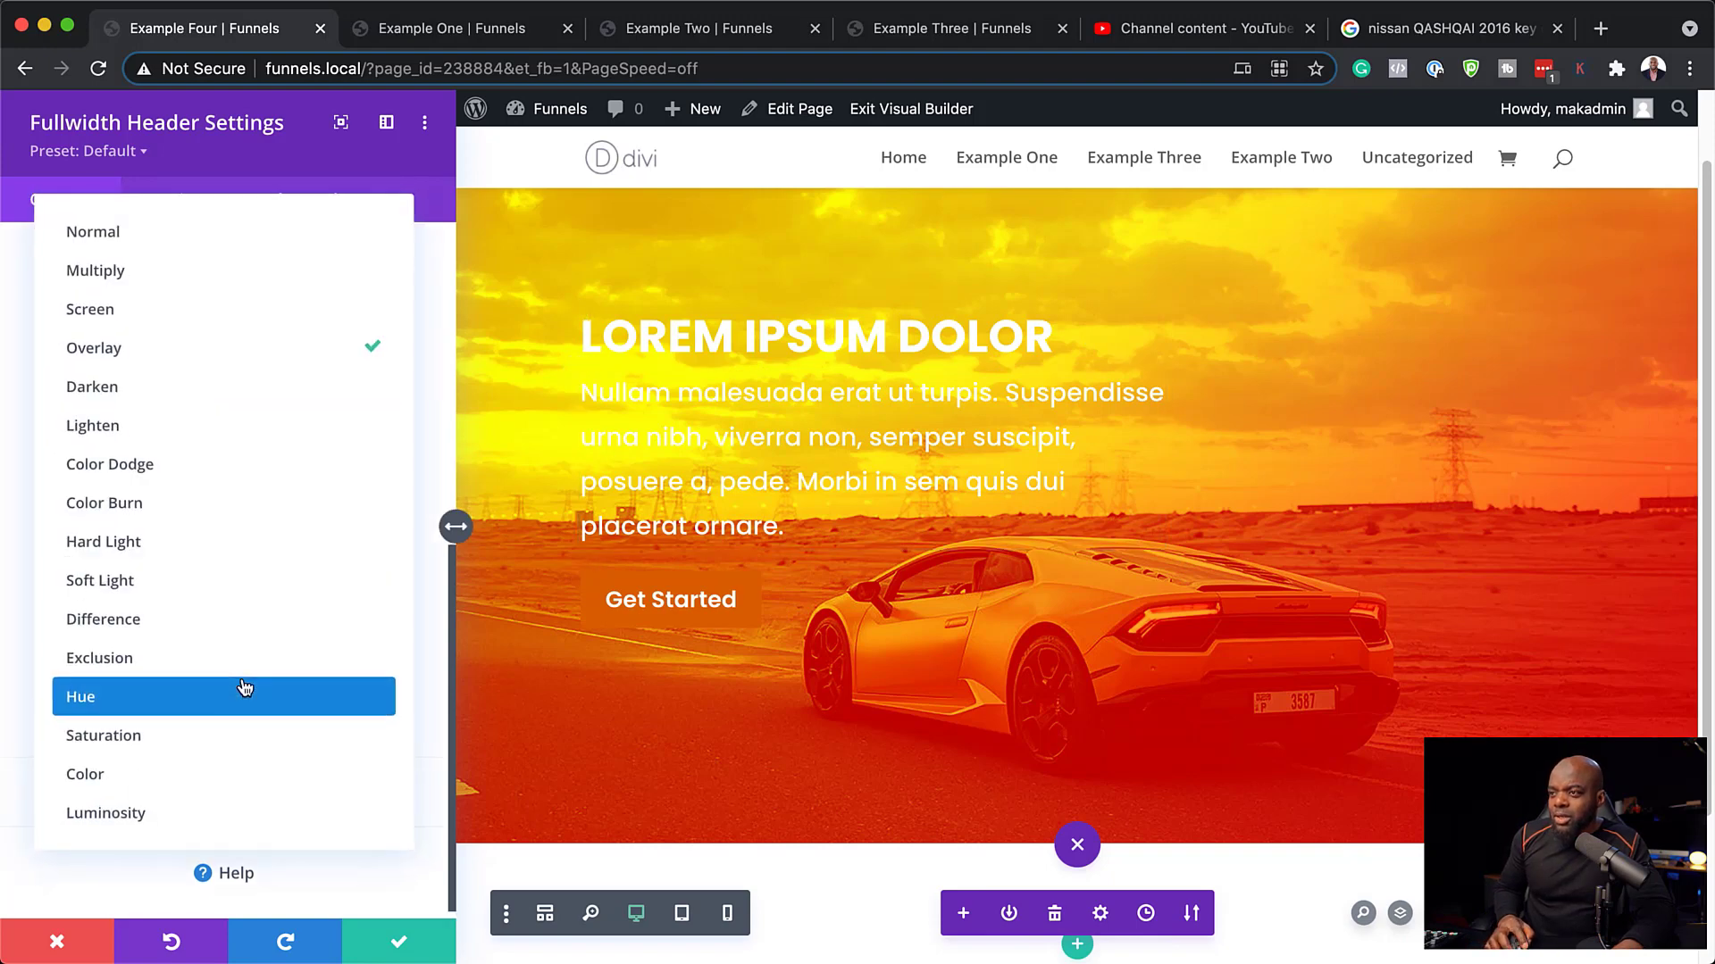
pyautogui.click(264, 404)
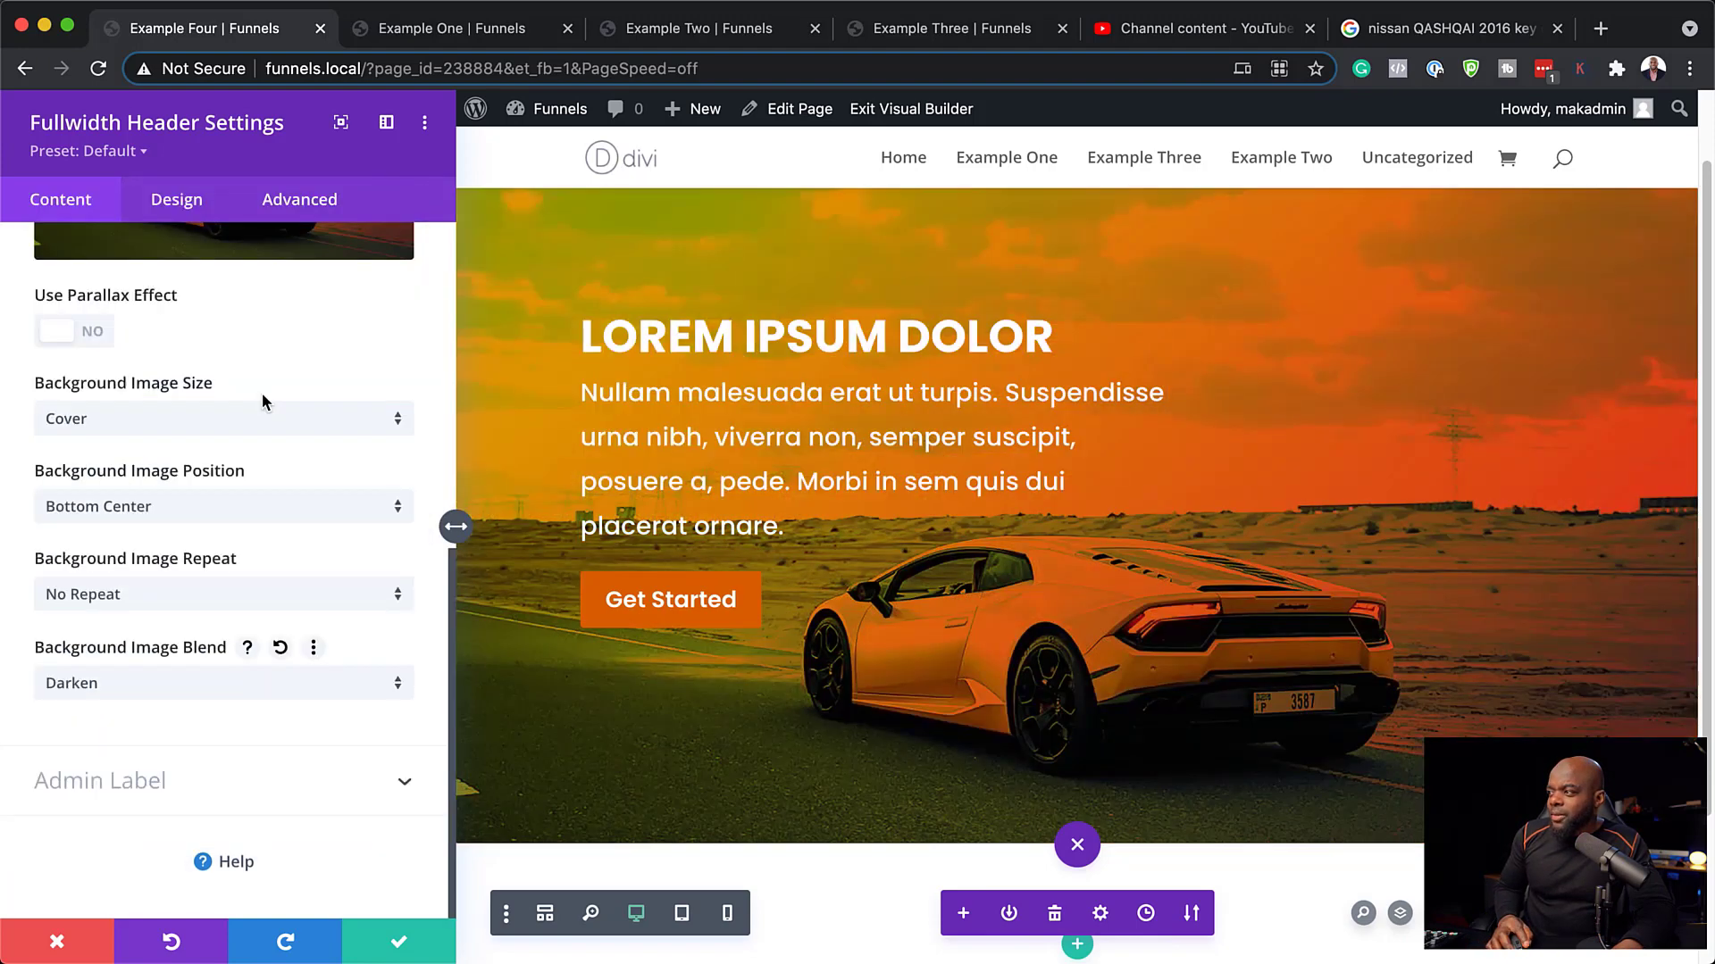
pyautogui.click(254, 686)
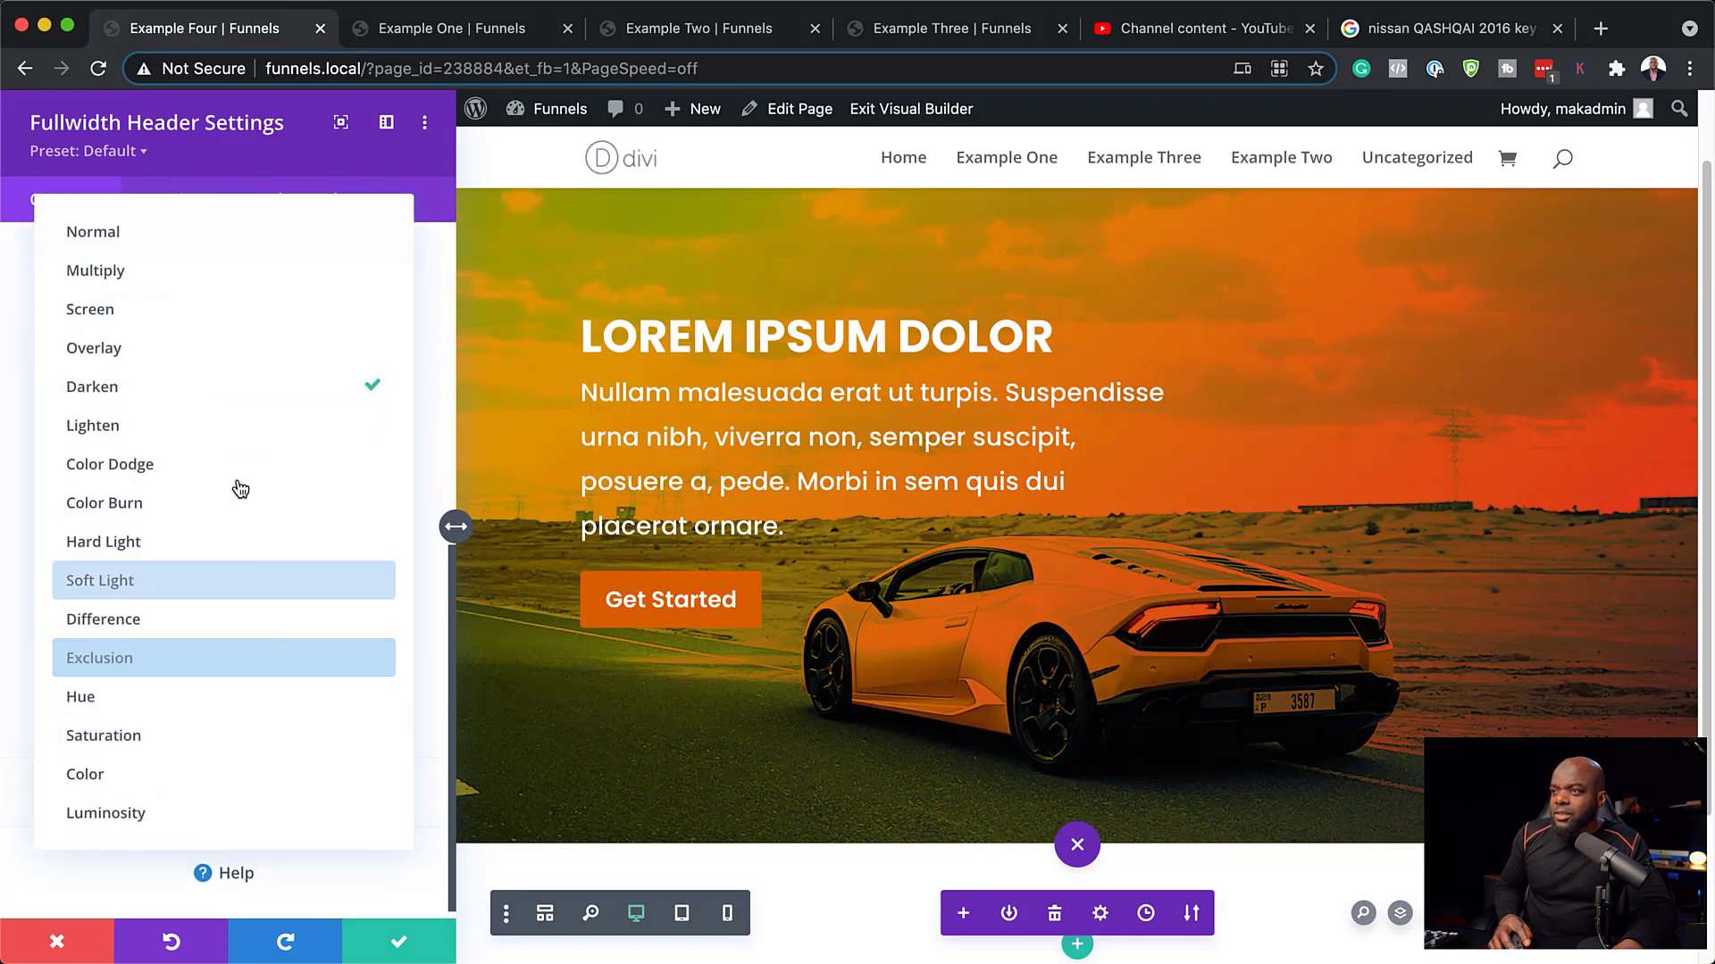
pyautogui.click(225, 434)
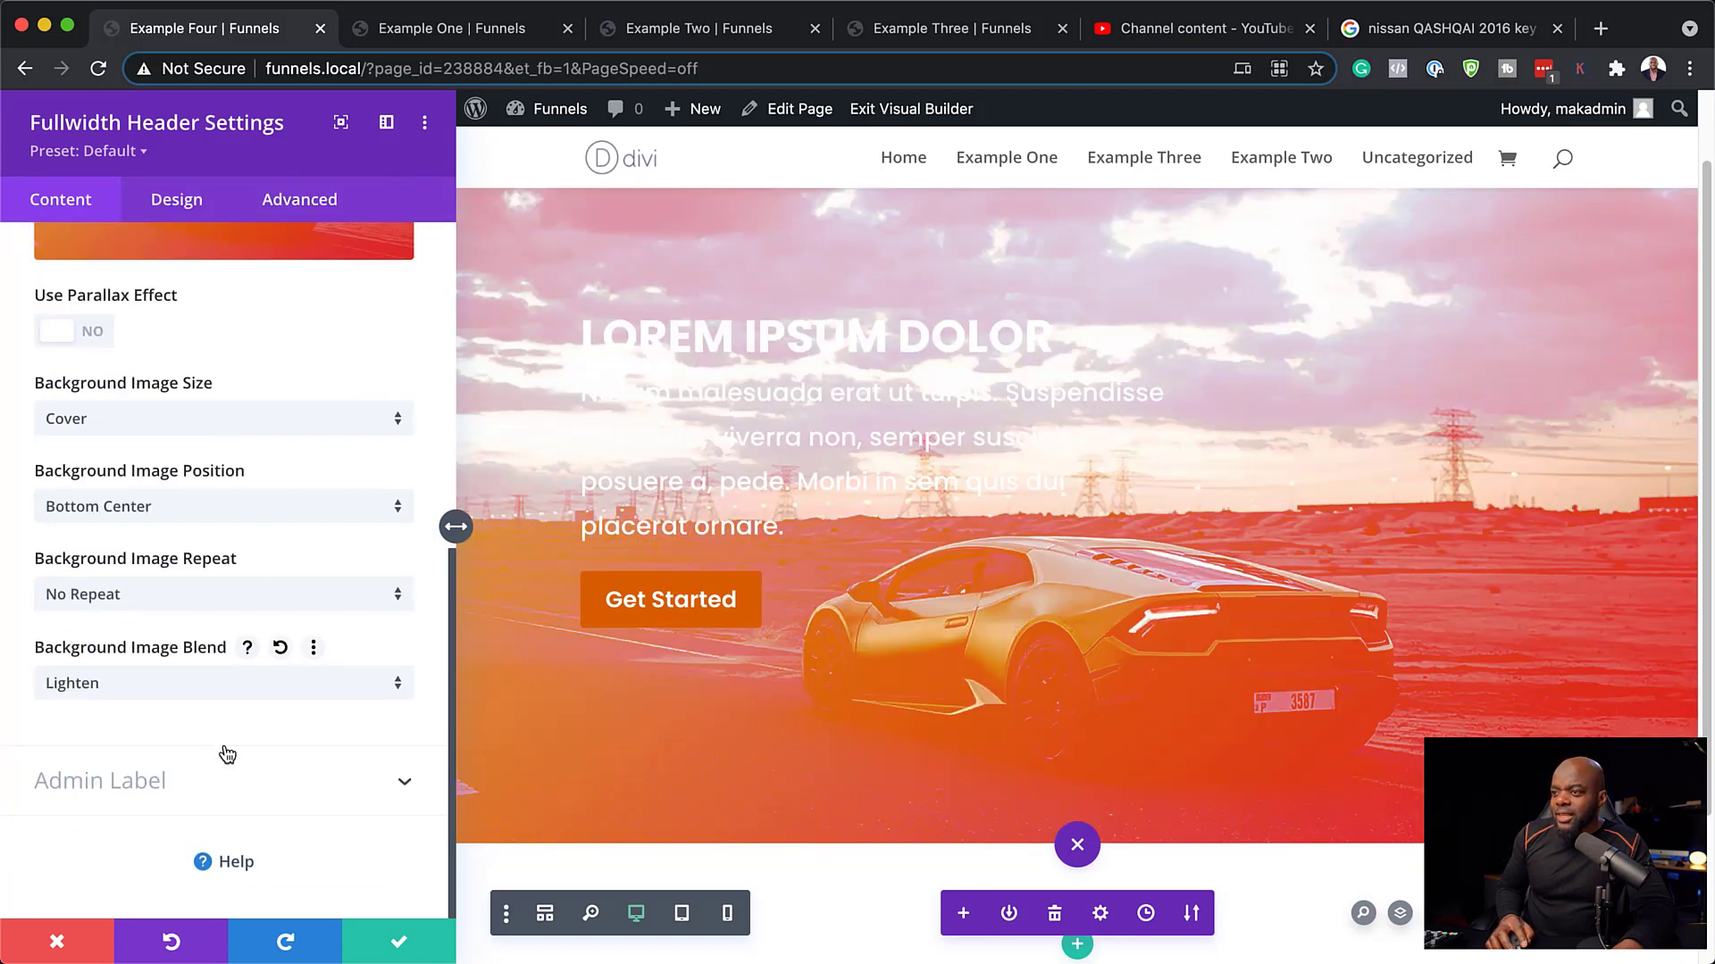
# Set the header's background image blend to Soft Light.
pyautogui.click(218, 684)
pyautogui.click(212, 583)
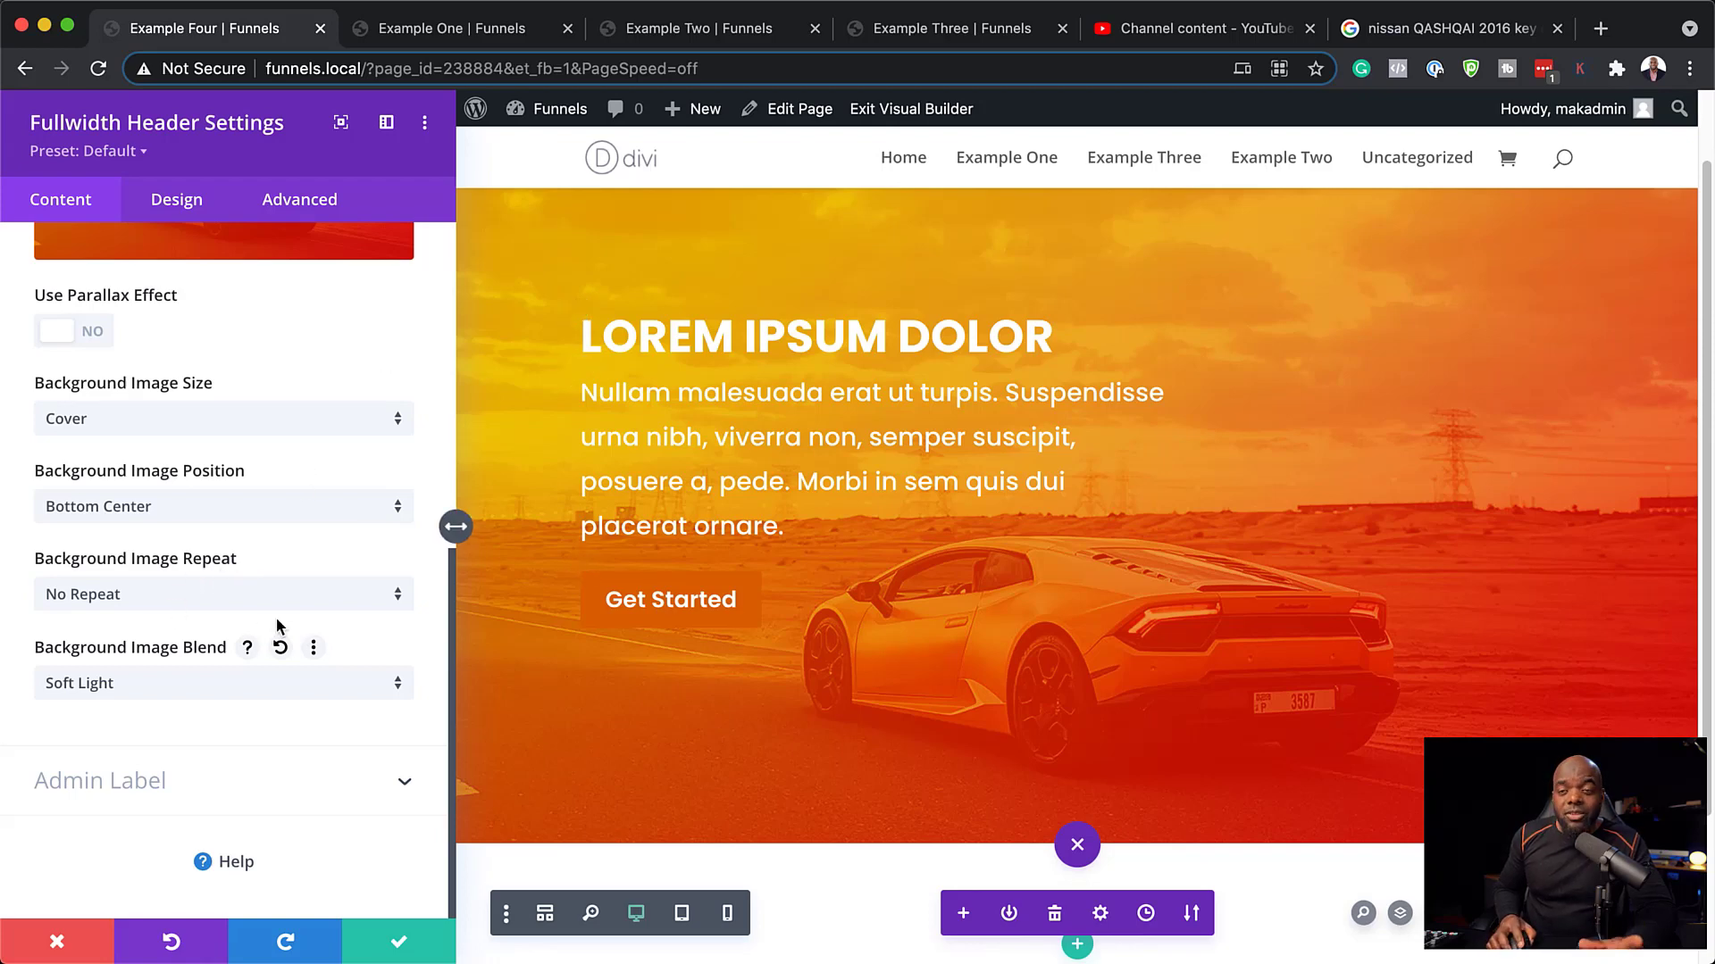
# Try white as the start color of the header's background gradient, and set it to blue #0c71c3.
pyautogui.scroll(5, 256, 619)
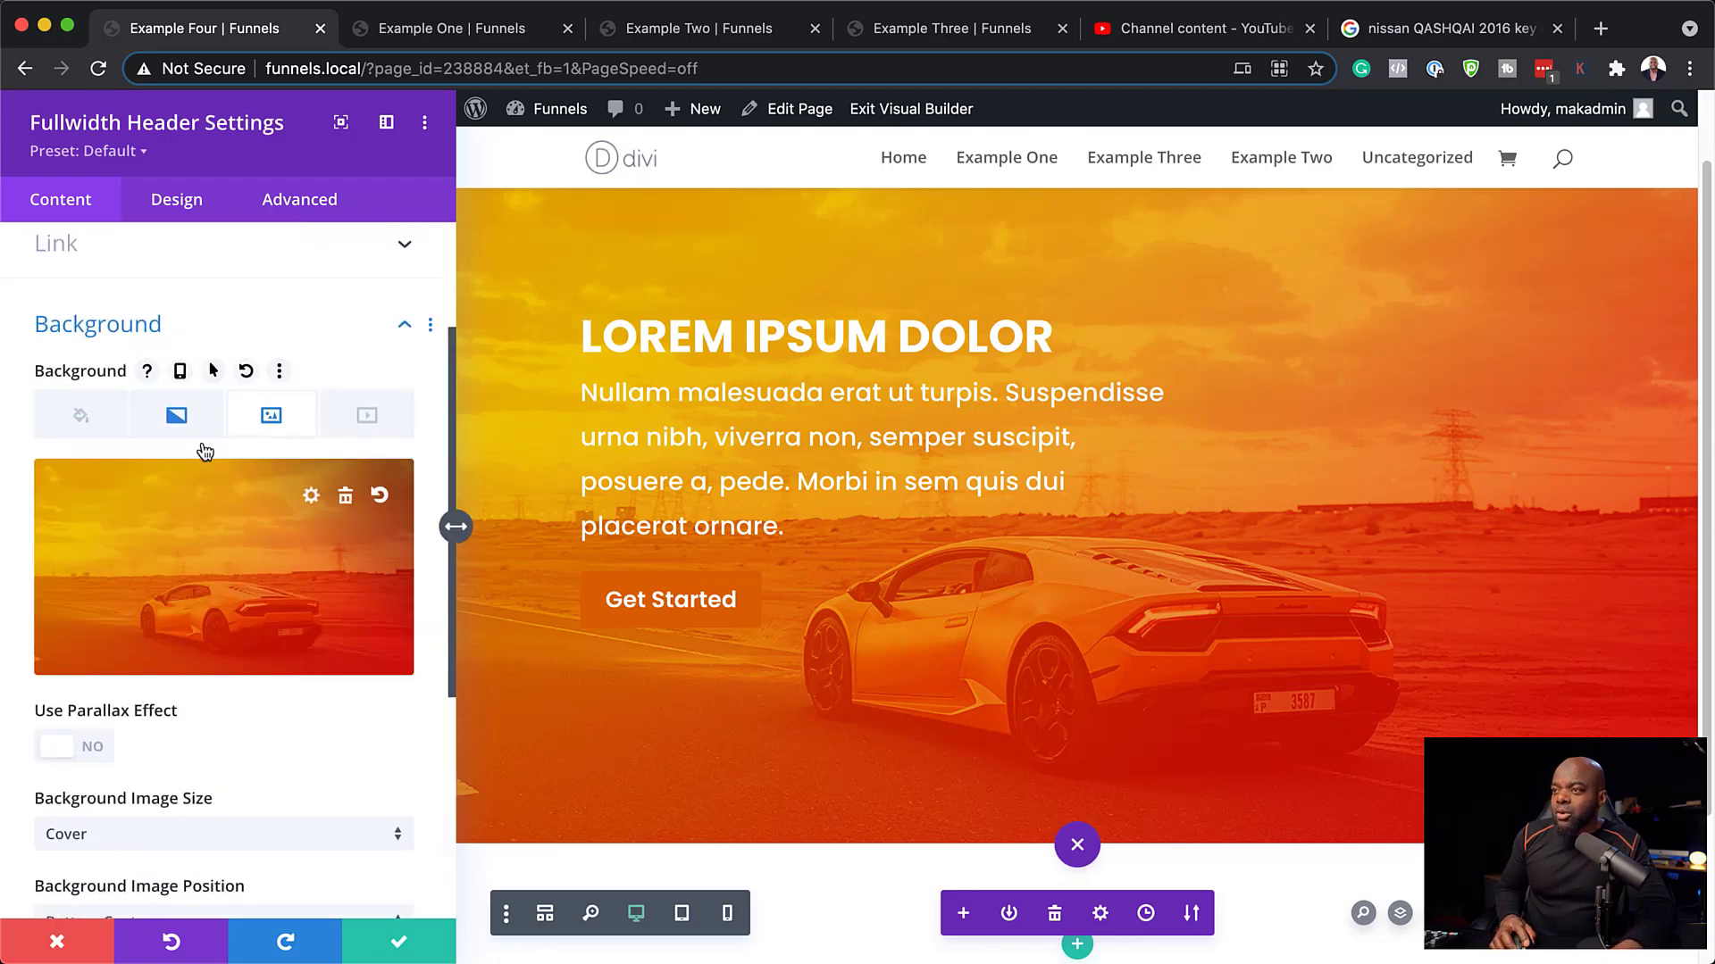
pyautogui.click(178, 417)
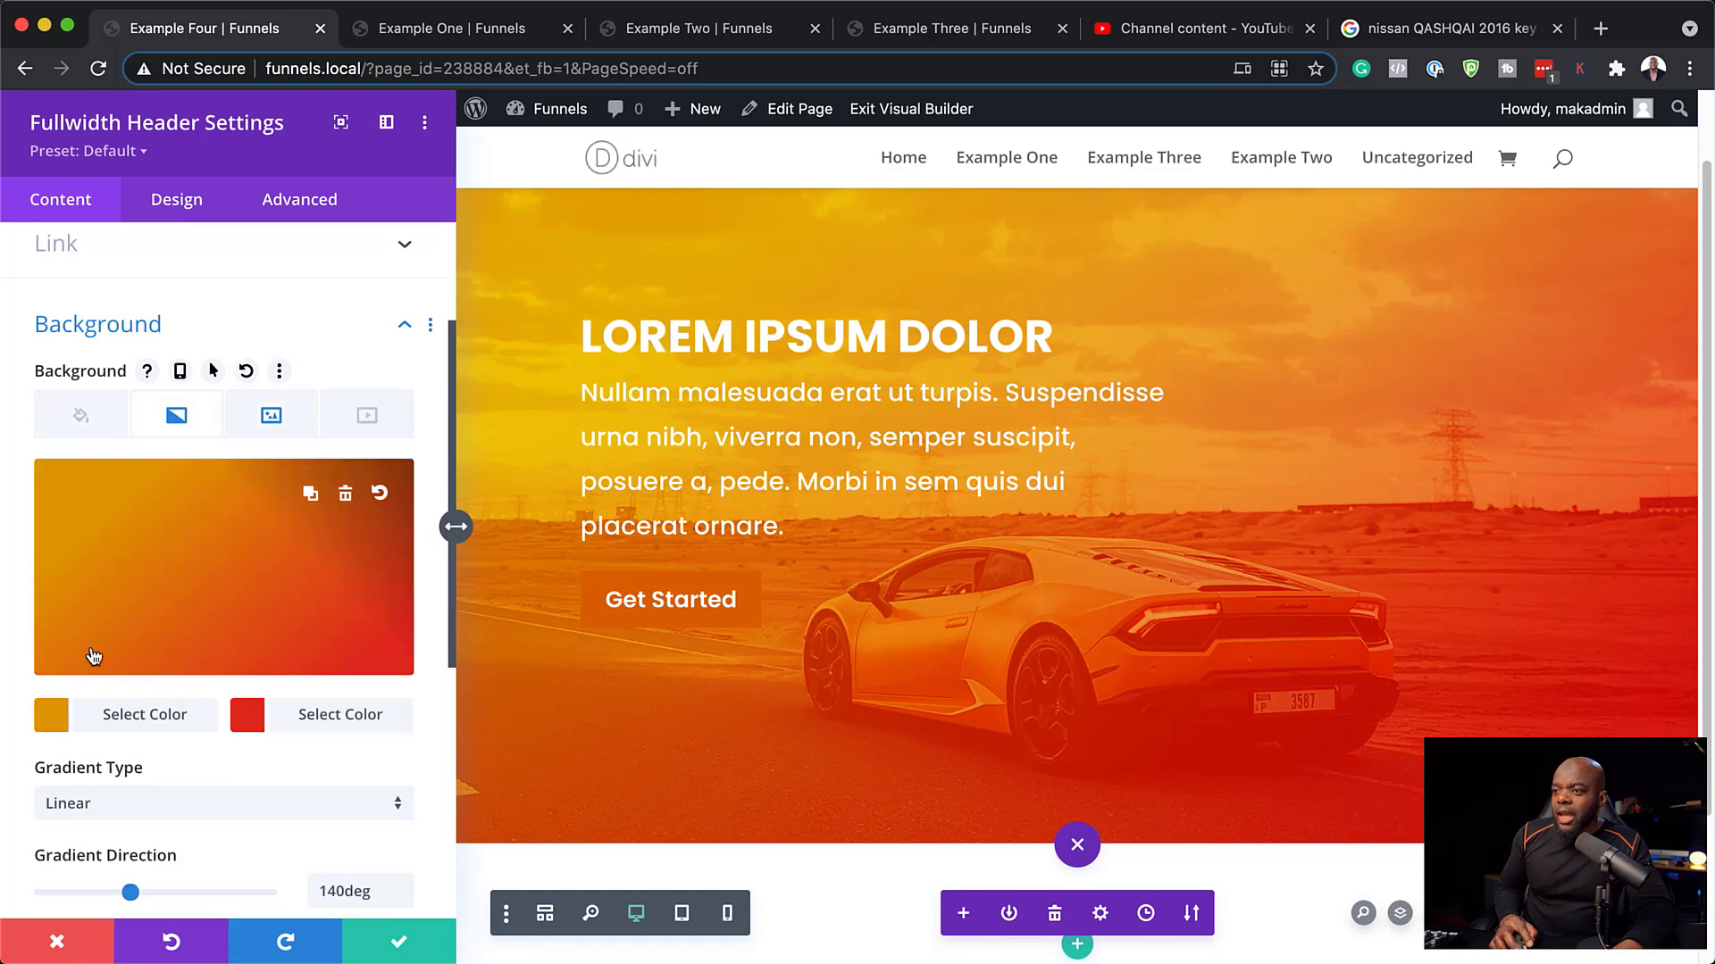
pyautogui.click(57, 714)
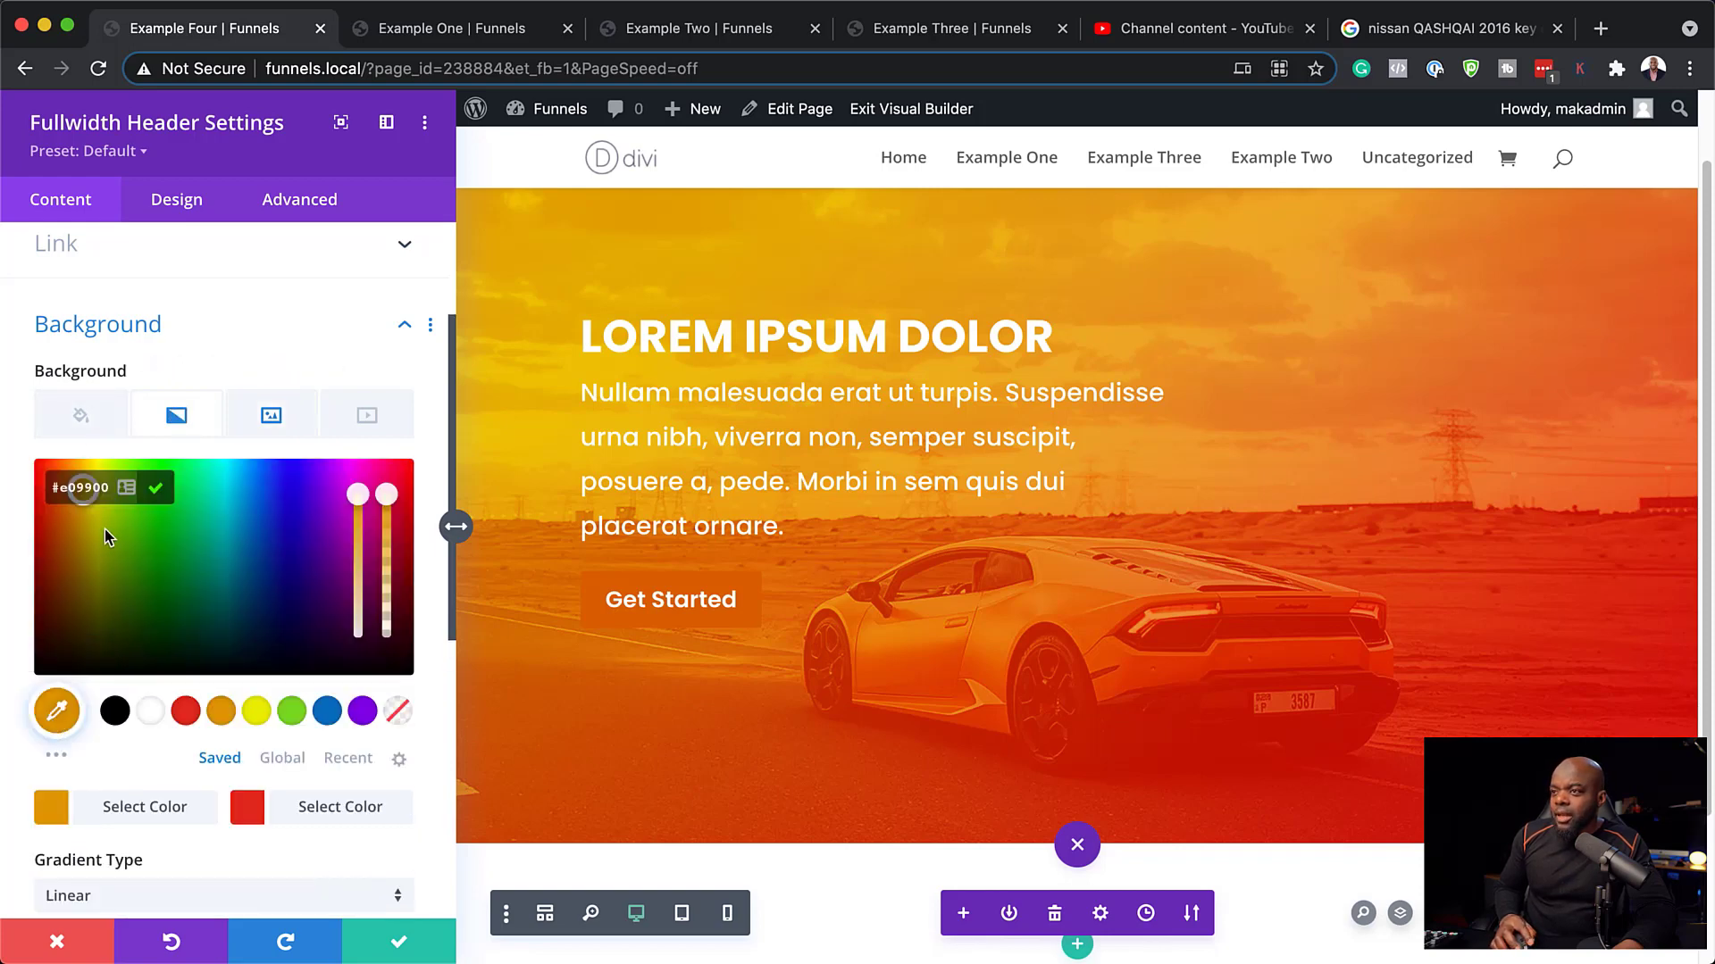
pyautogui.click(152, 717)
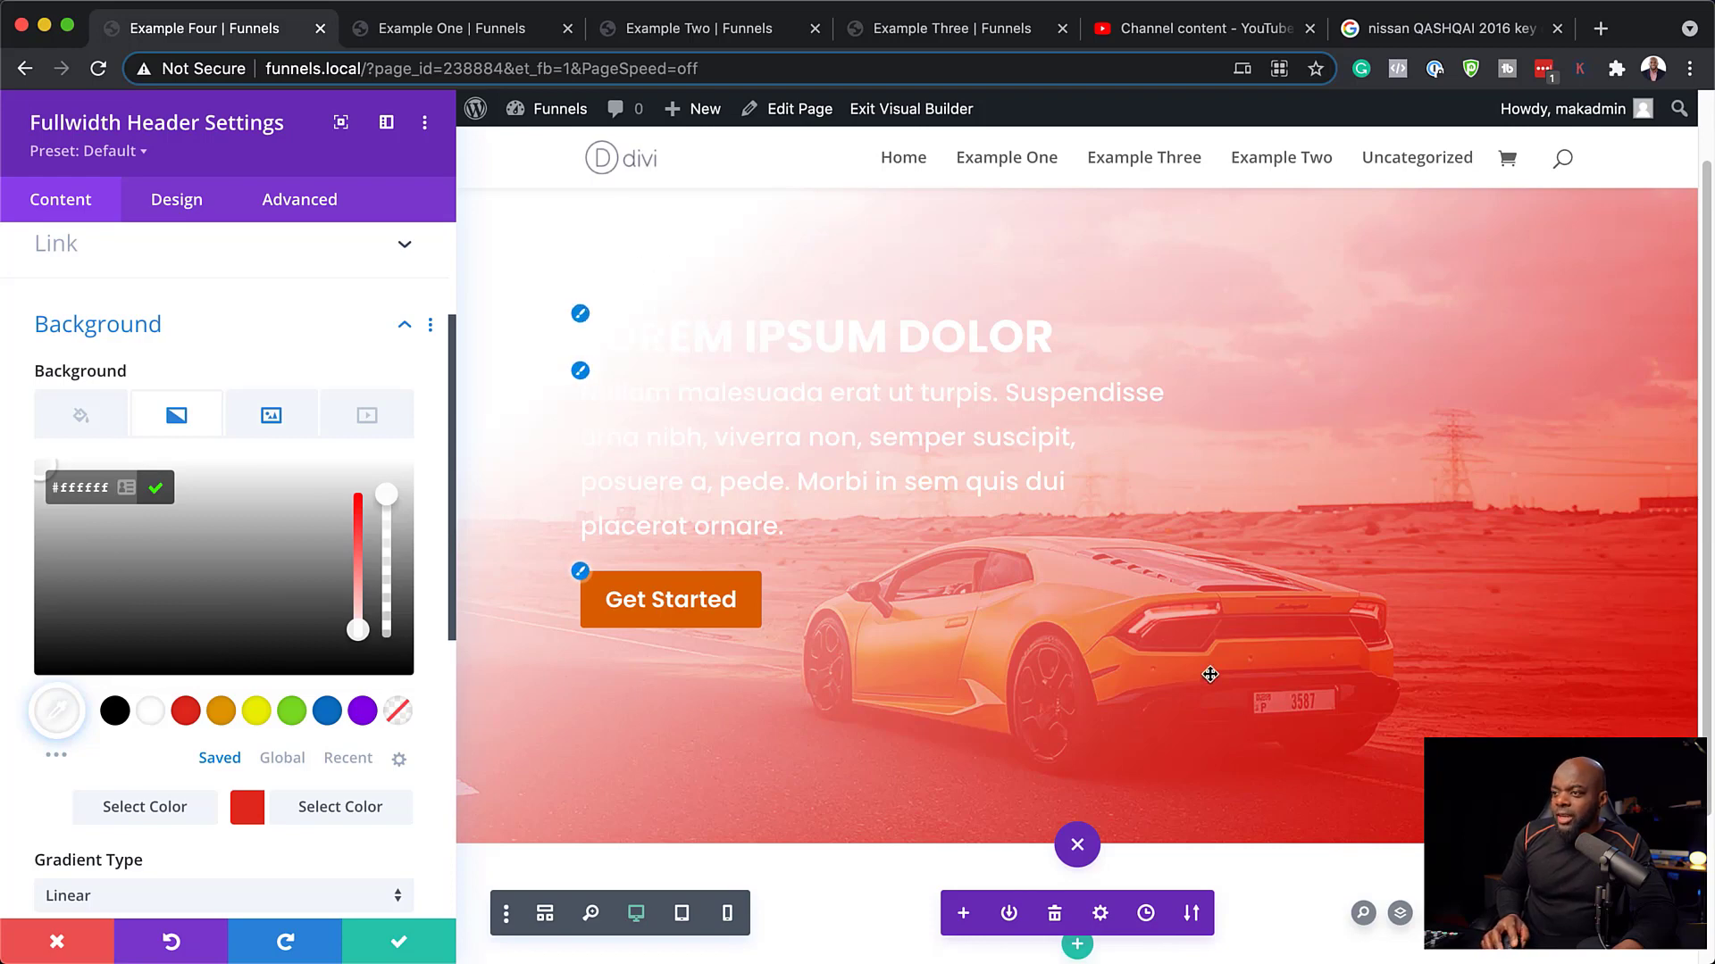
pyautogui.click(328, 712)
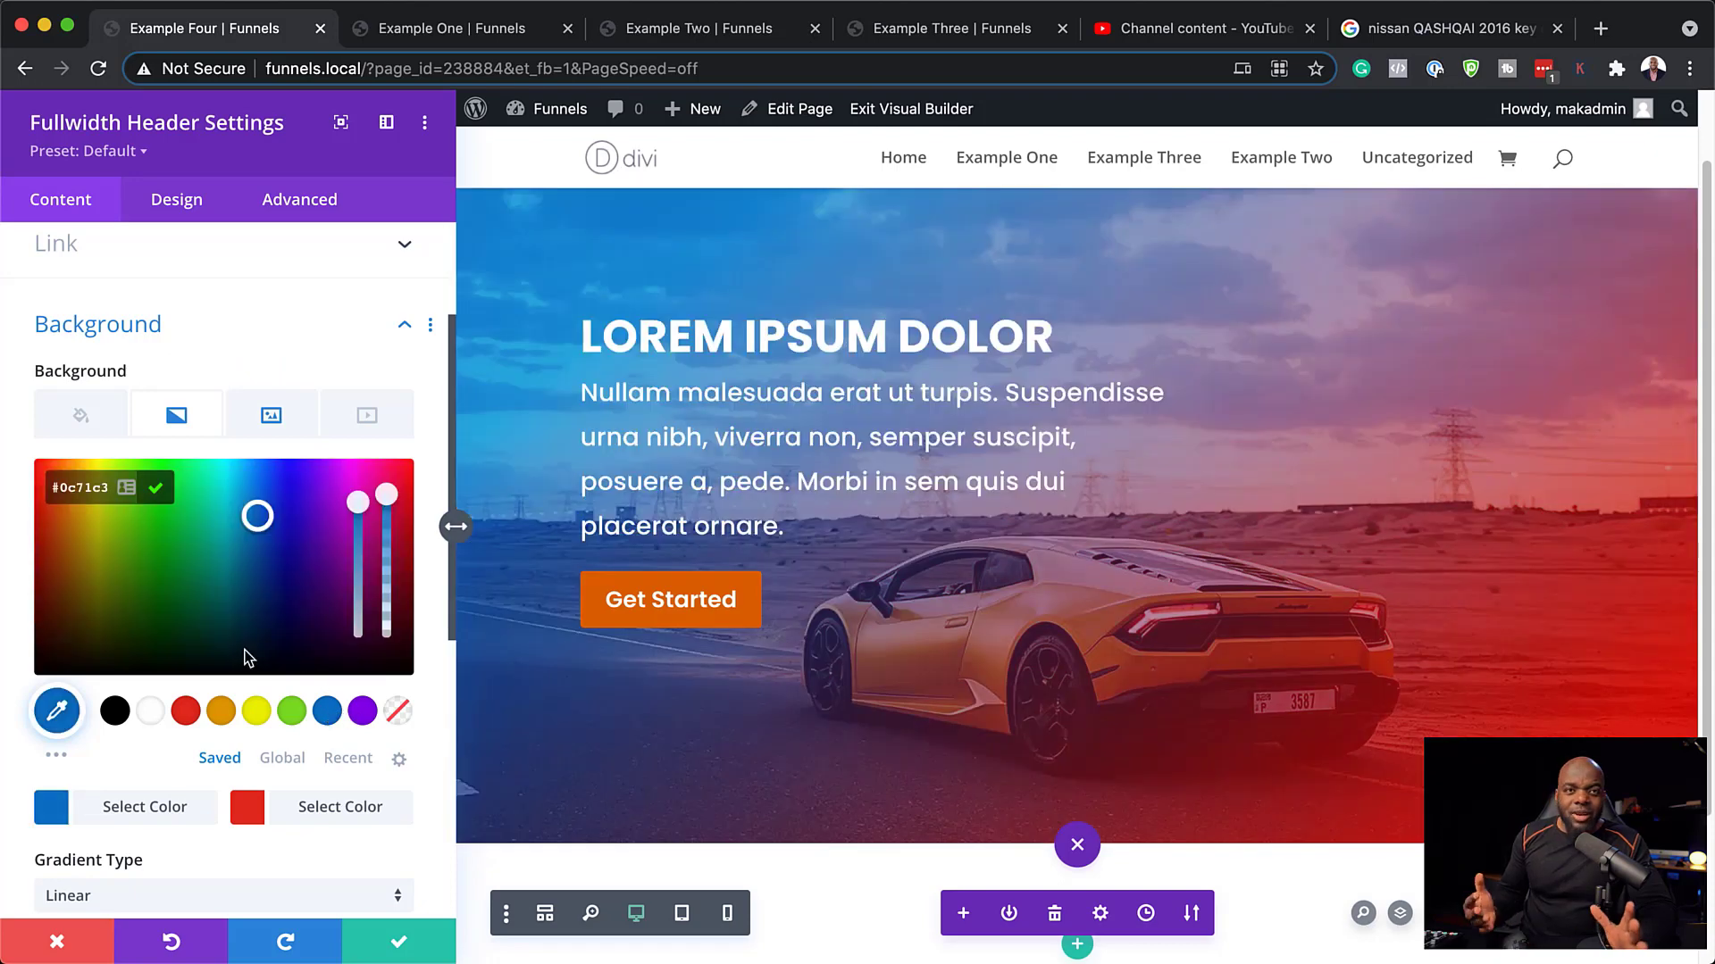
# Set the direction of the header's linear background gradient to 152deg.
pyautogui.scroll(-1, 234, 634)
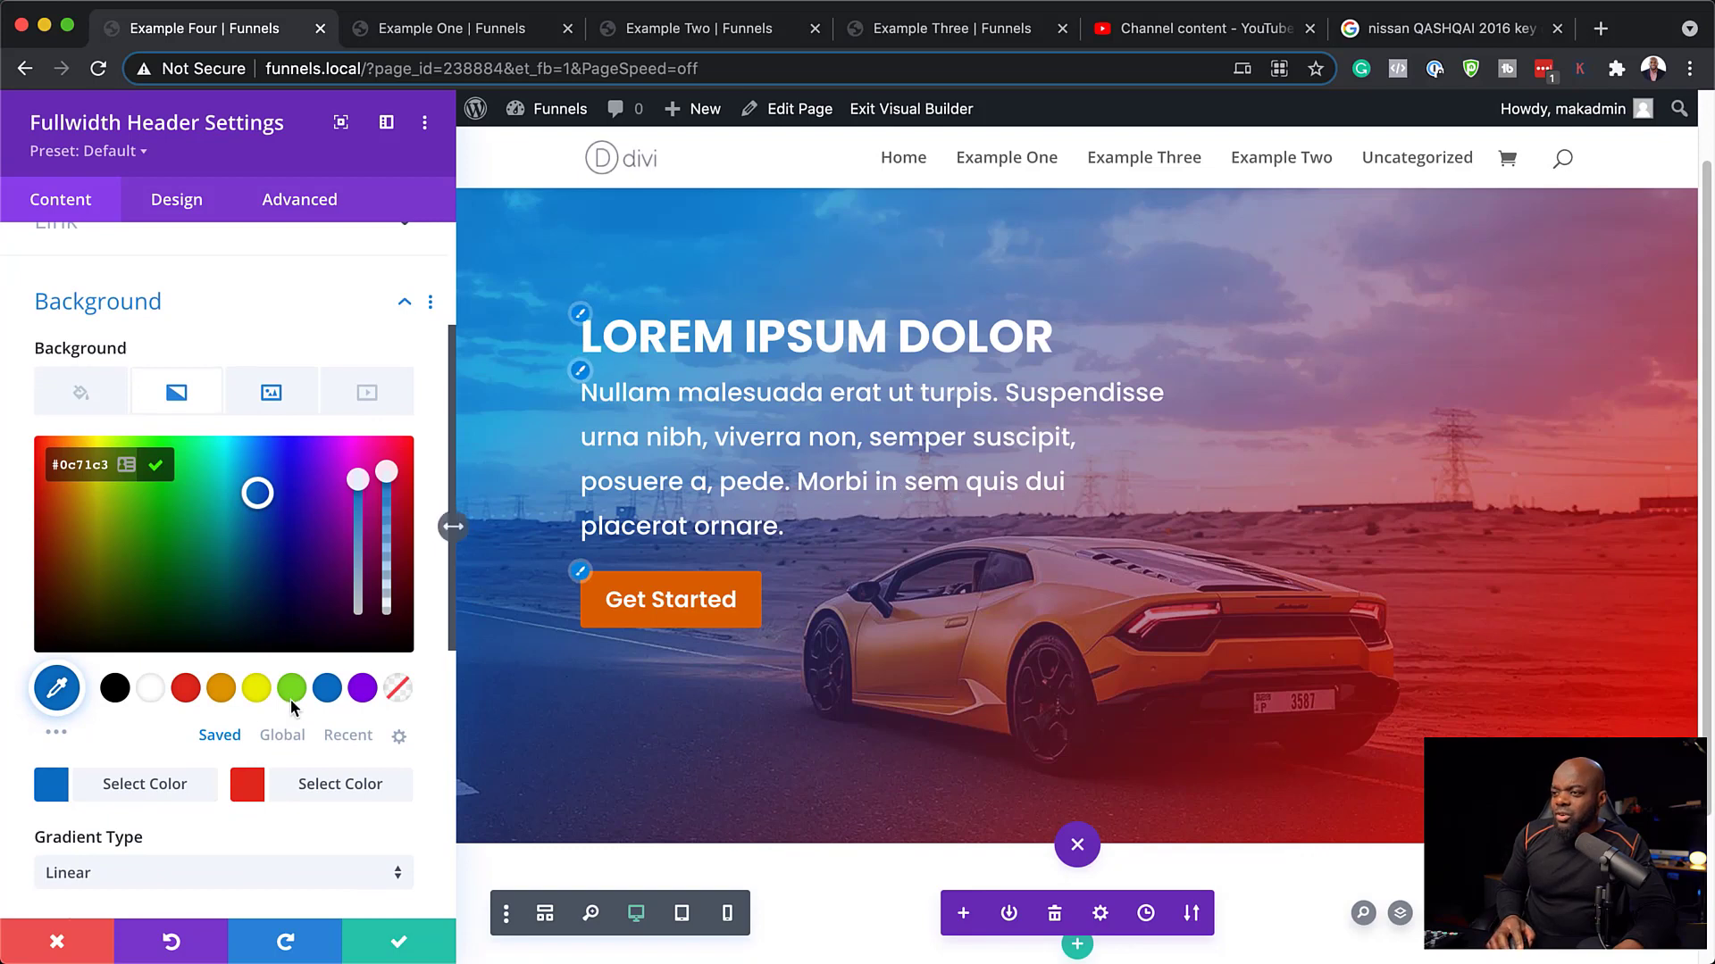
pyautogui.scroll(-4, 259, 710)
pyautogui.scroll(-5, 259, 702)
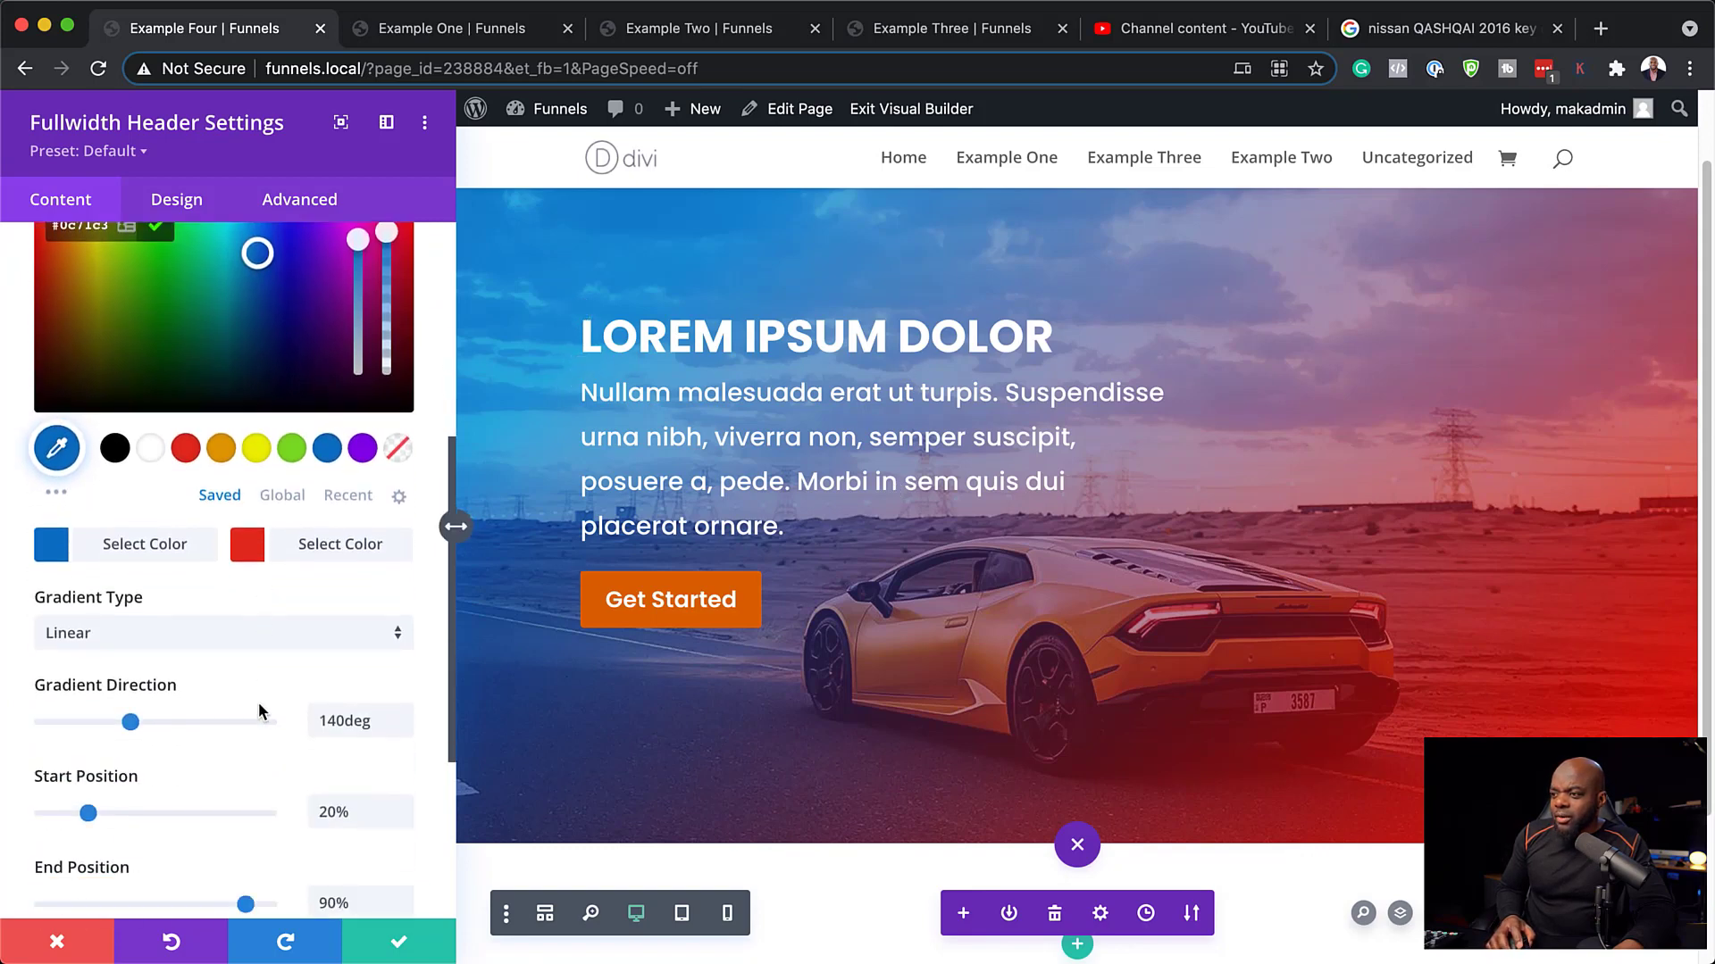
pyautogui.moveTo(134, 719)
pyautogui.mouseDown()
pyautogui.moveTo(87, 712)
pyautogui.moveTo(166, 715)
pyautogui.moveTo(148, 717)
pyautogui.mouseUp()
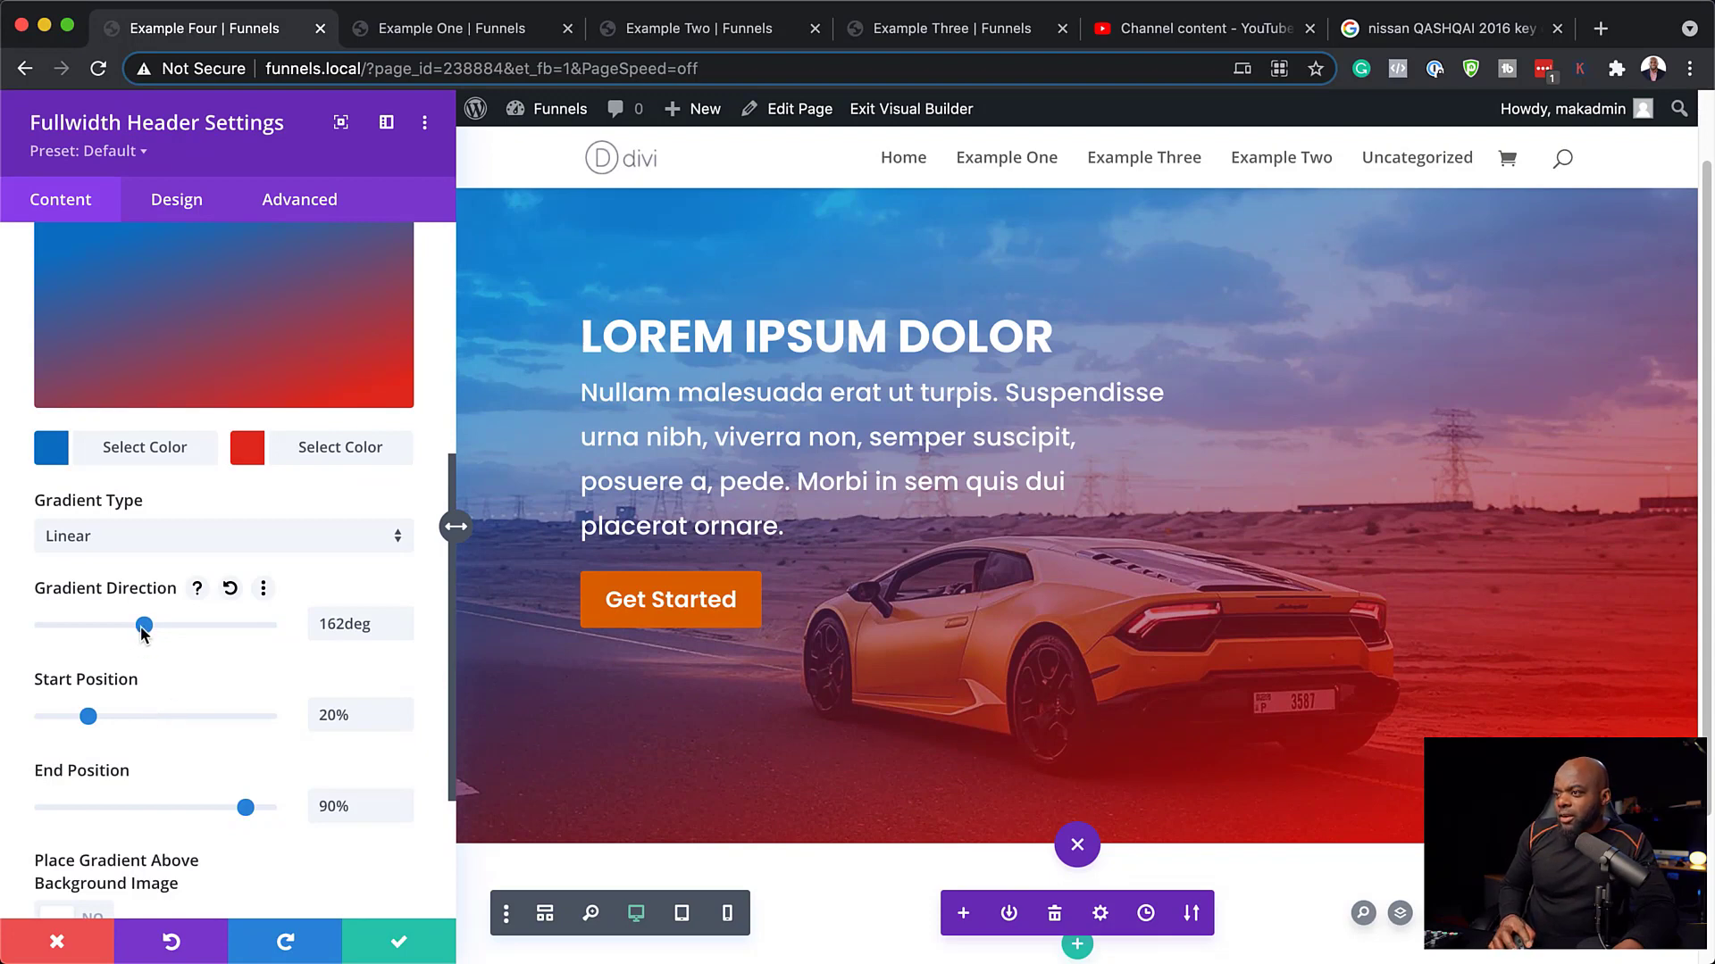
pyautogui.moveTo(141, 629)
pyautogui.mouseDown()
pyautogui.moveTo(115, 630)
pyautogui.moveTo(135, 632)
pyautogui.mouseUp()
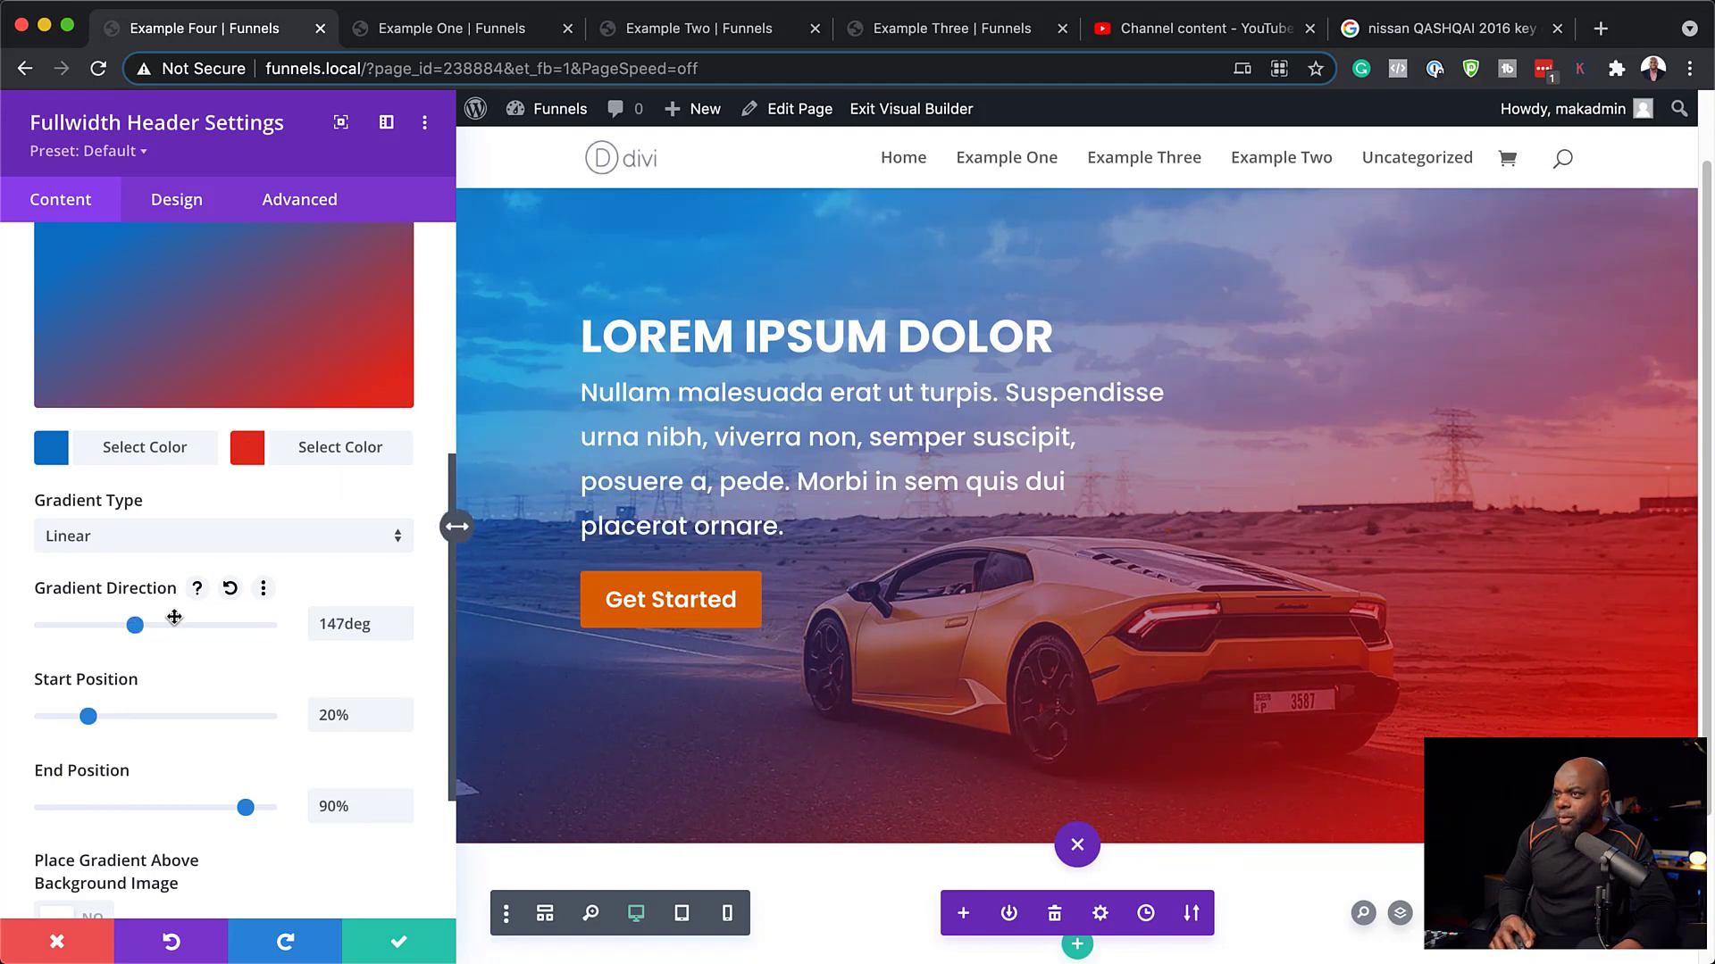
pyautogui.scroll(2, 312, 597)
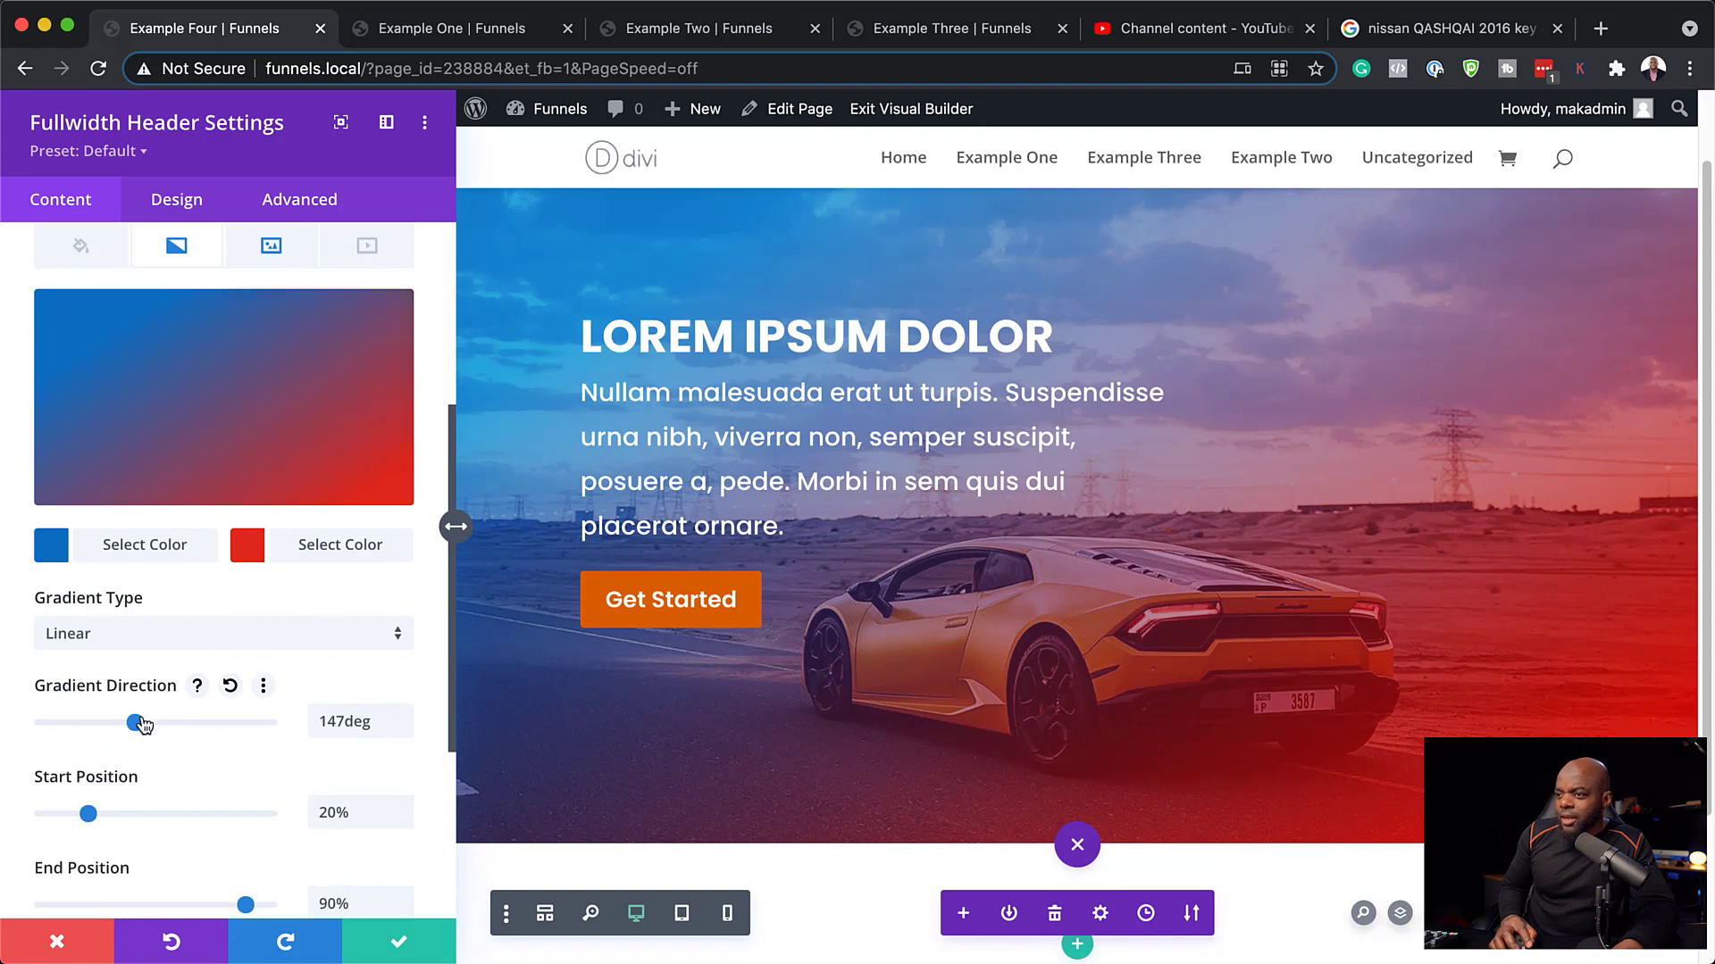
pyautogui.moveTo(121, 728); pyautogui.dragTo(122, 730)
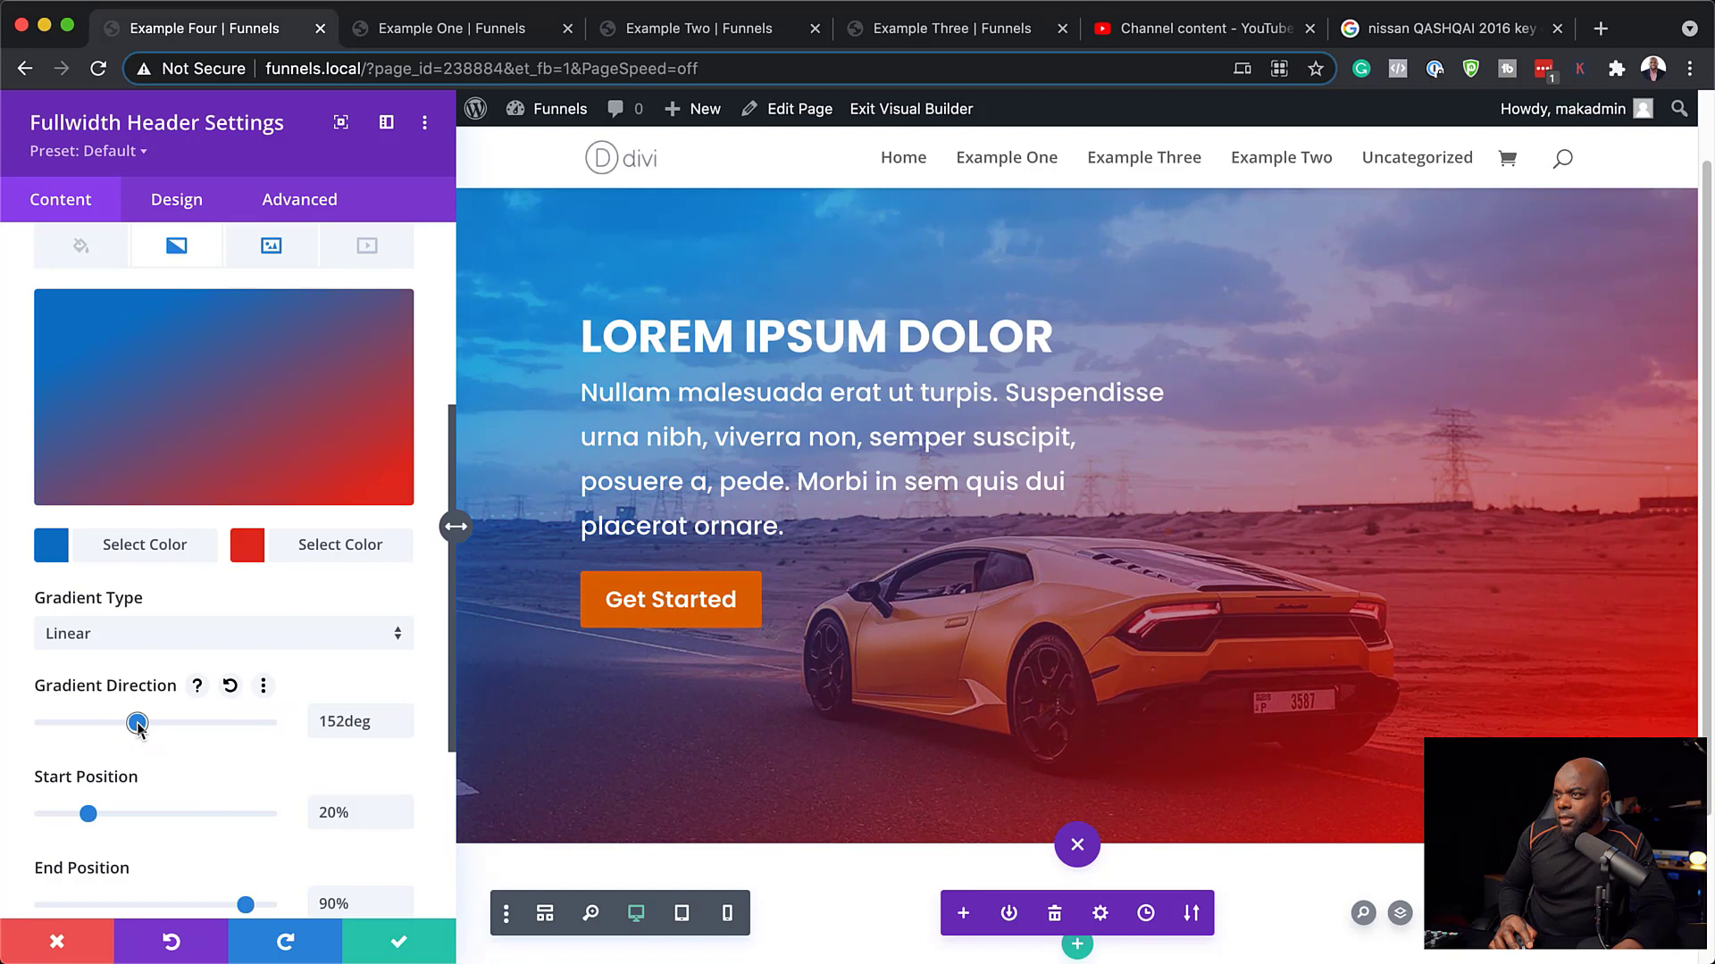
# Set the background gradient's start position to 20% and end position to 91%, and save the header settings.
pyautogui.scroll(-1, 223, 793)
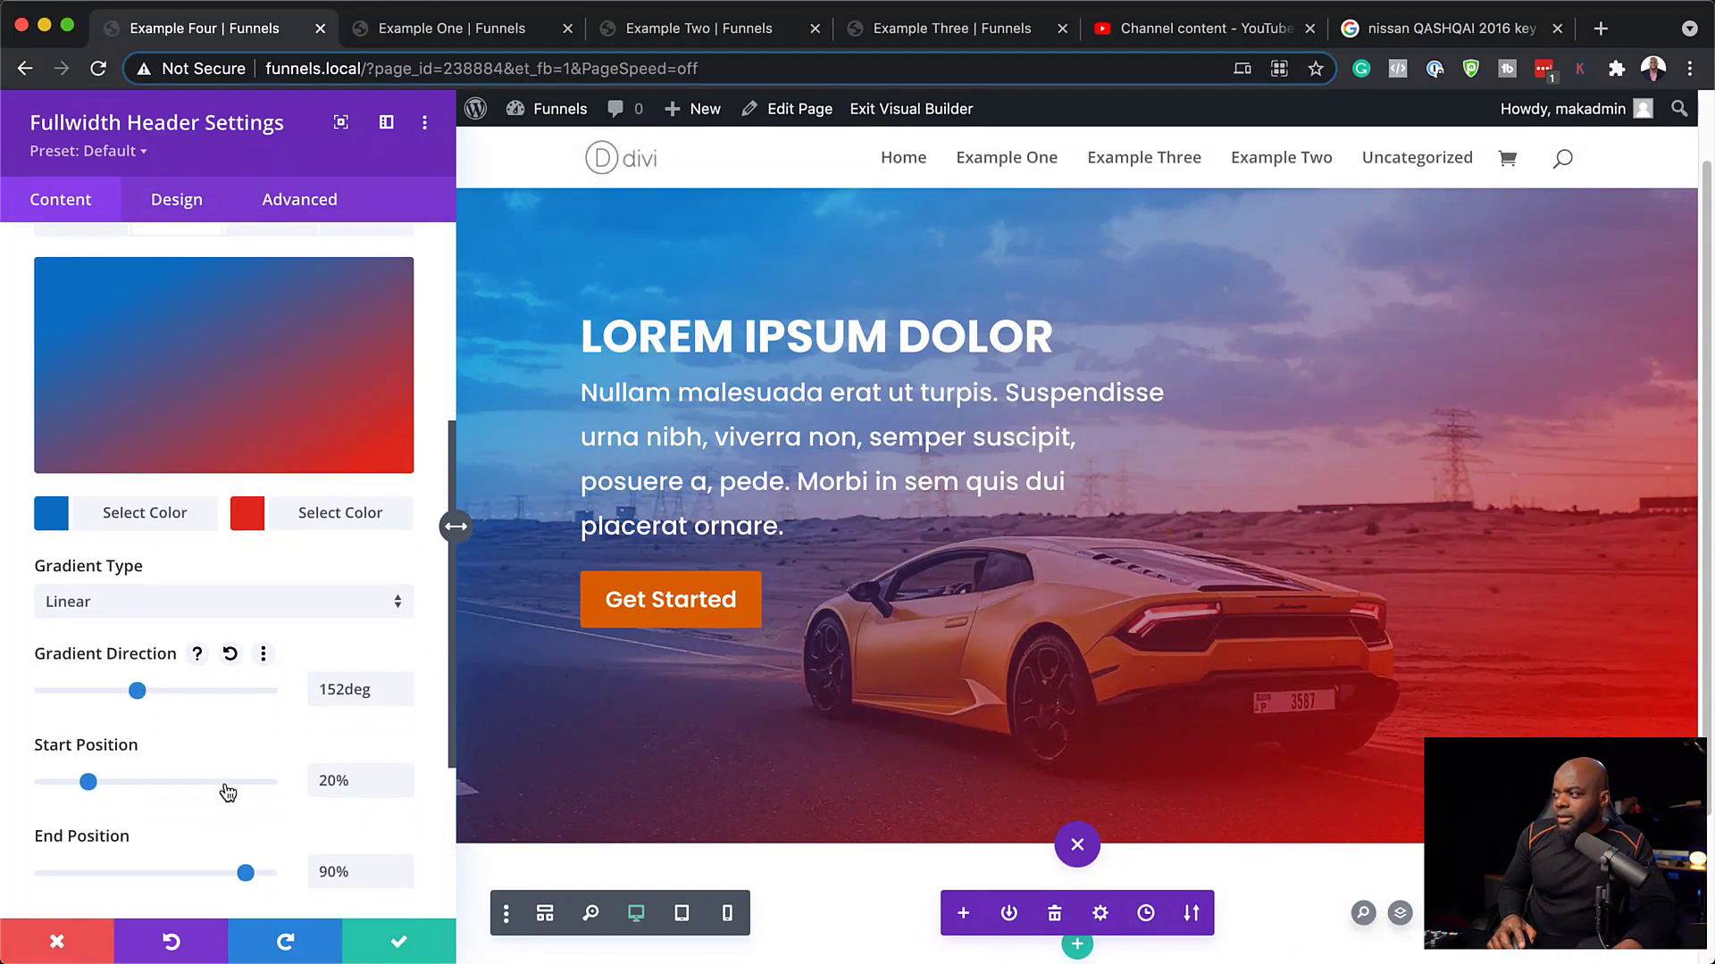
pyautogui.moveTo(89, 785)
pyautogui.mouseDown()
pyautogui.moveTo(126, 783)
pyautogui.moveTo(64, 781)
pyautogui.moveTo(82, 784)
pyautogui.mouseUp()
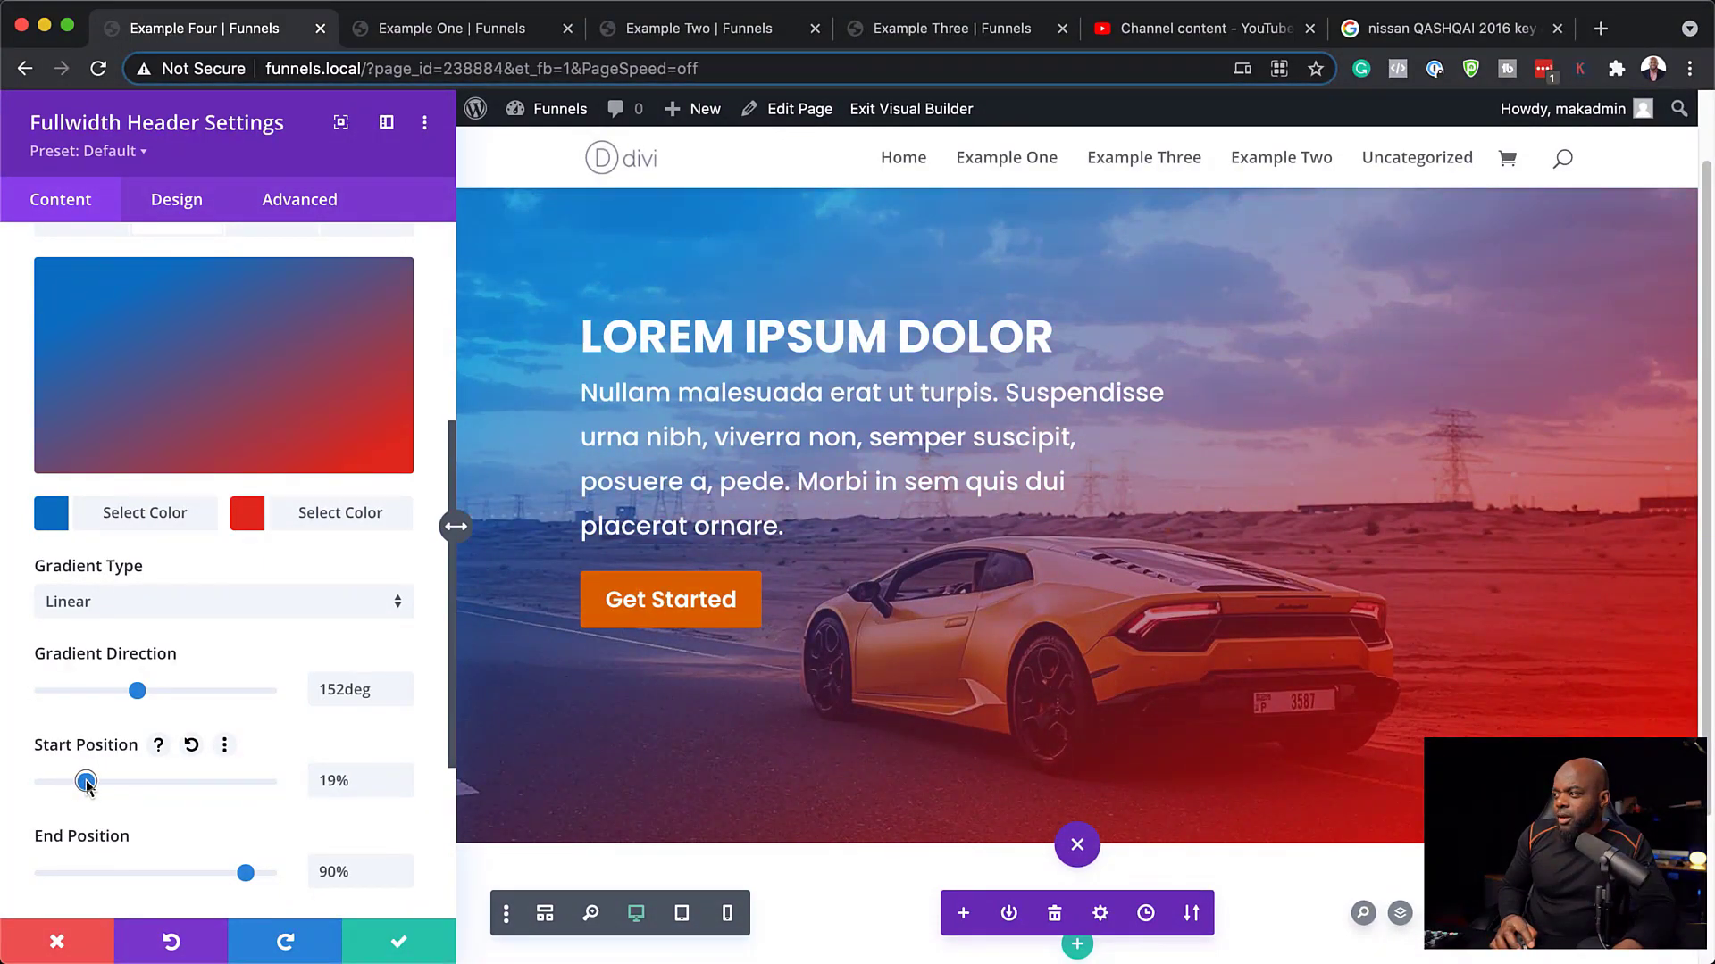
pyautogui.scroll(-2, 241, 805)
pyautogui.moveTo(248, 805)
pyautogui.mouseDown()
pyautogui.moveTo(279, 801)
pyautogui.moveTo(207, 800)
pyautogui.moveTo(235, 795)
pyautogui.mouseUp()
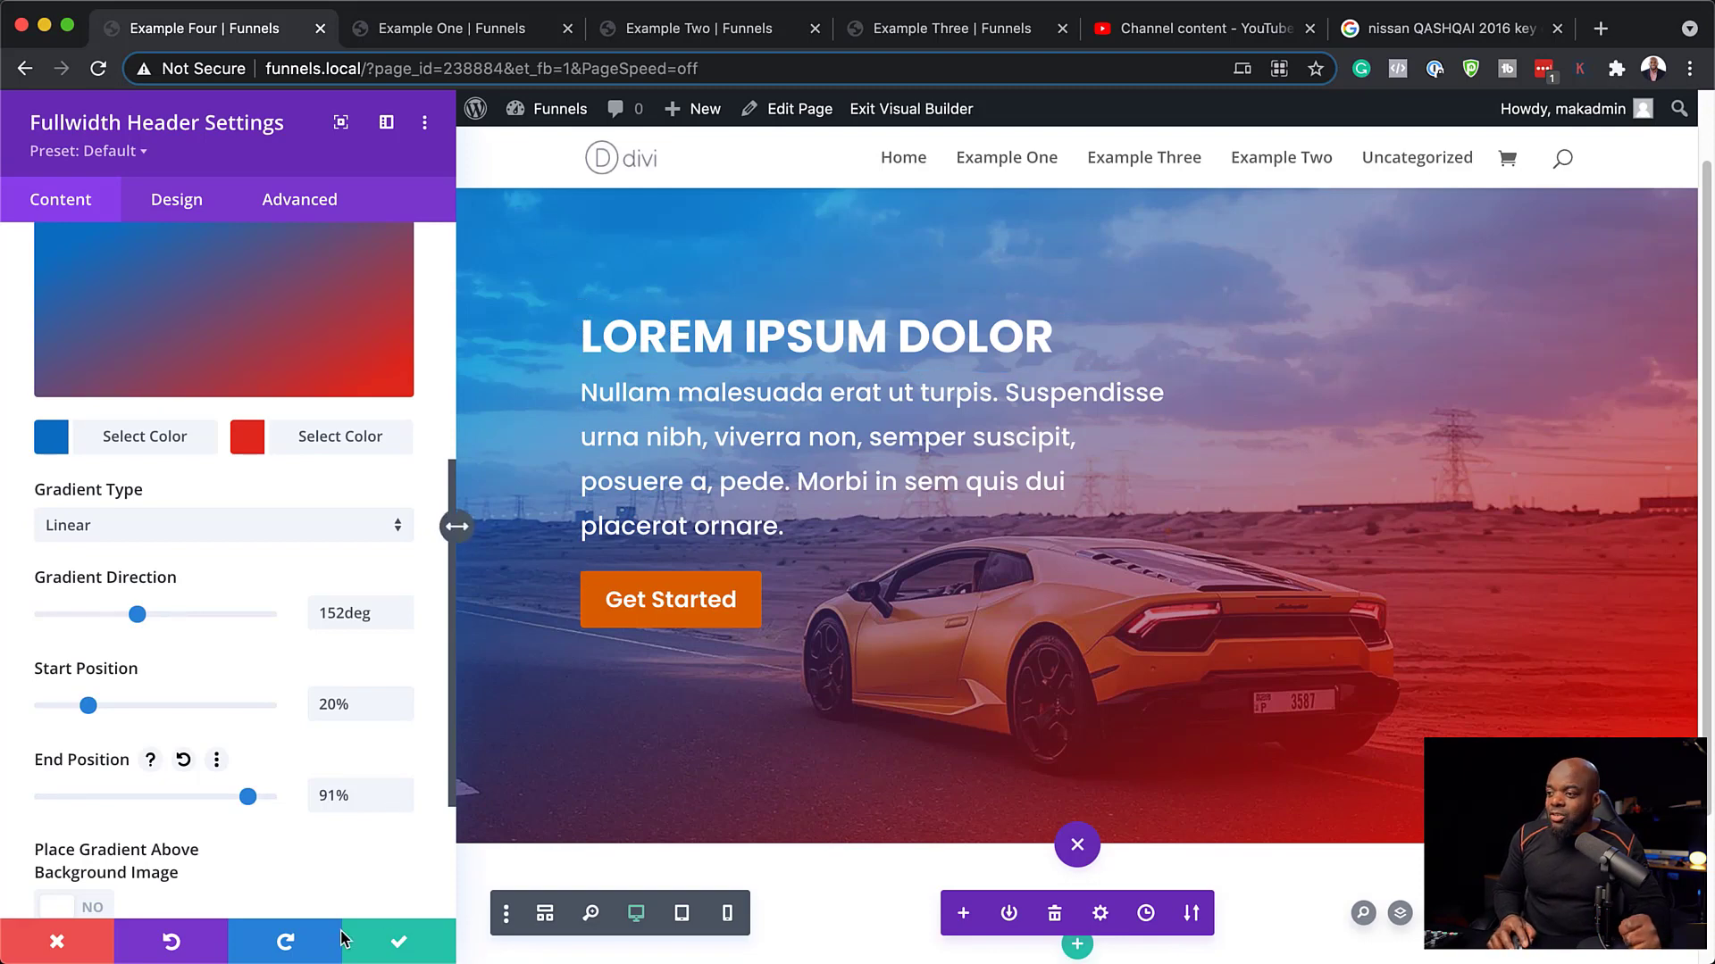
pyautogui.click(391, 940)
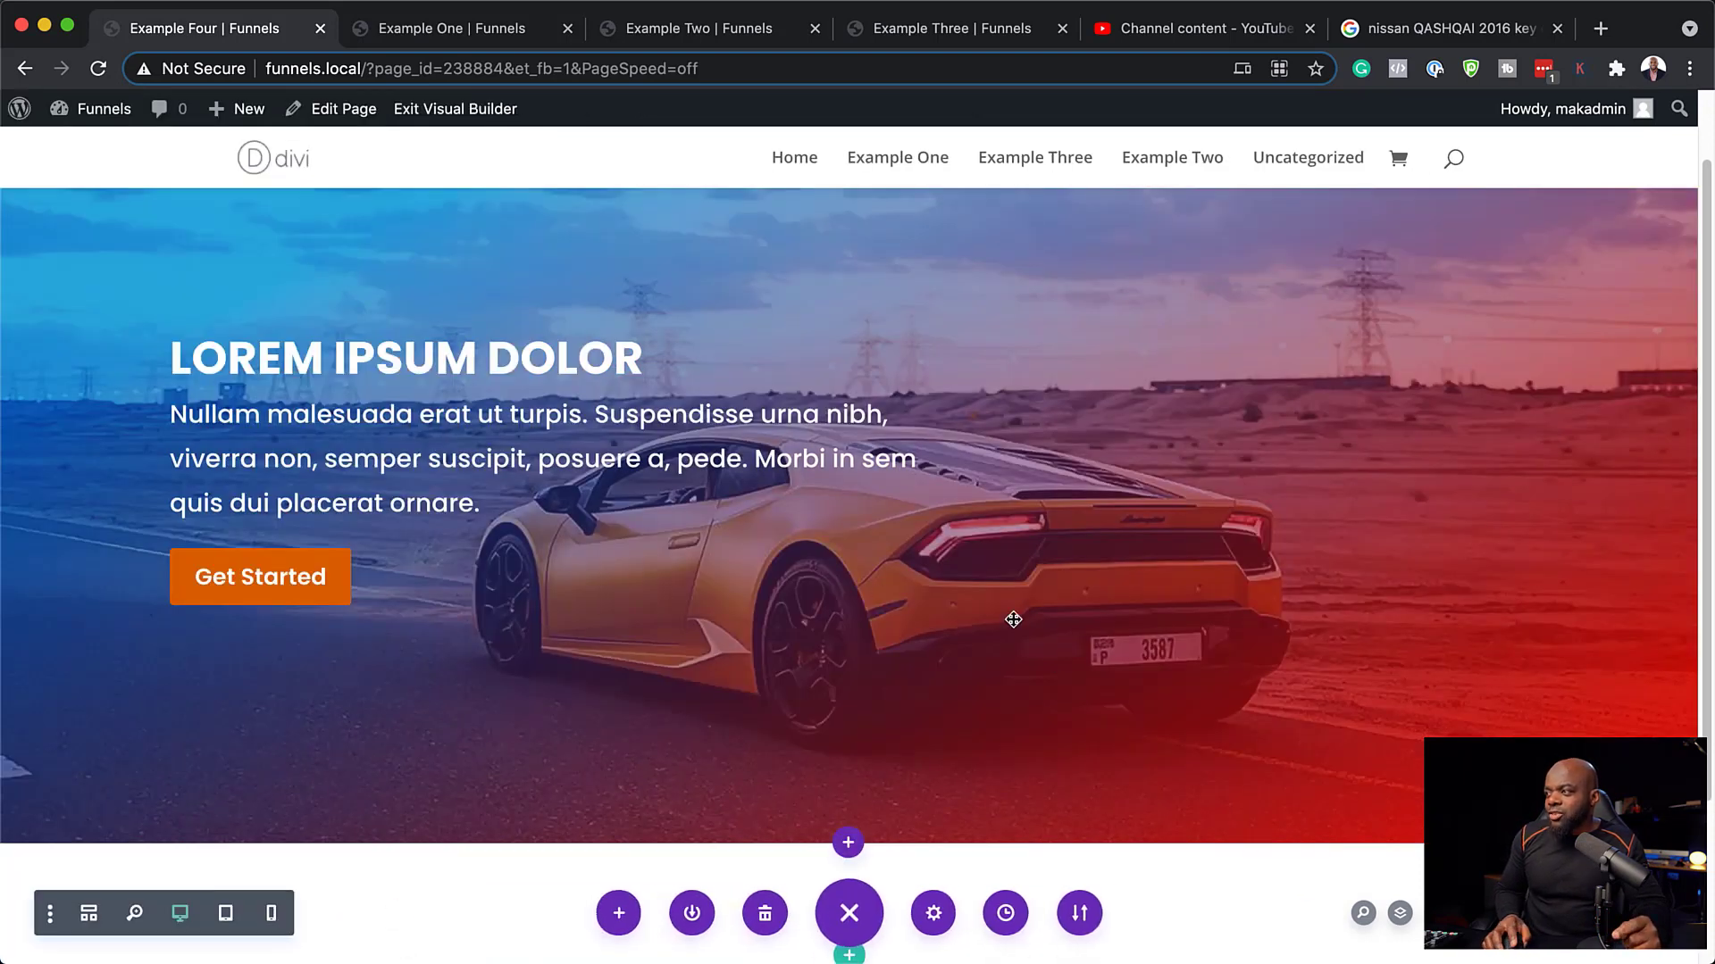
pyautogui.scroll(2, 1230, 702)
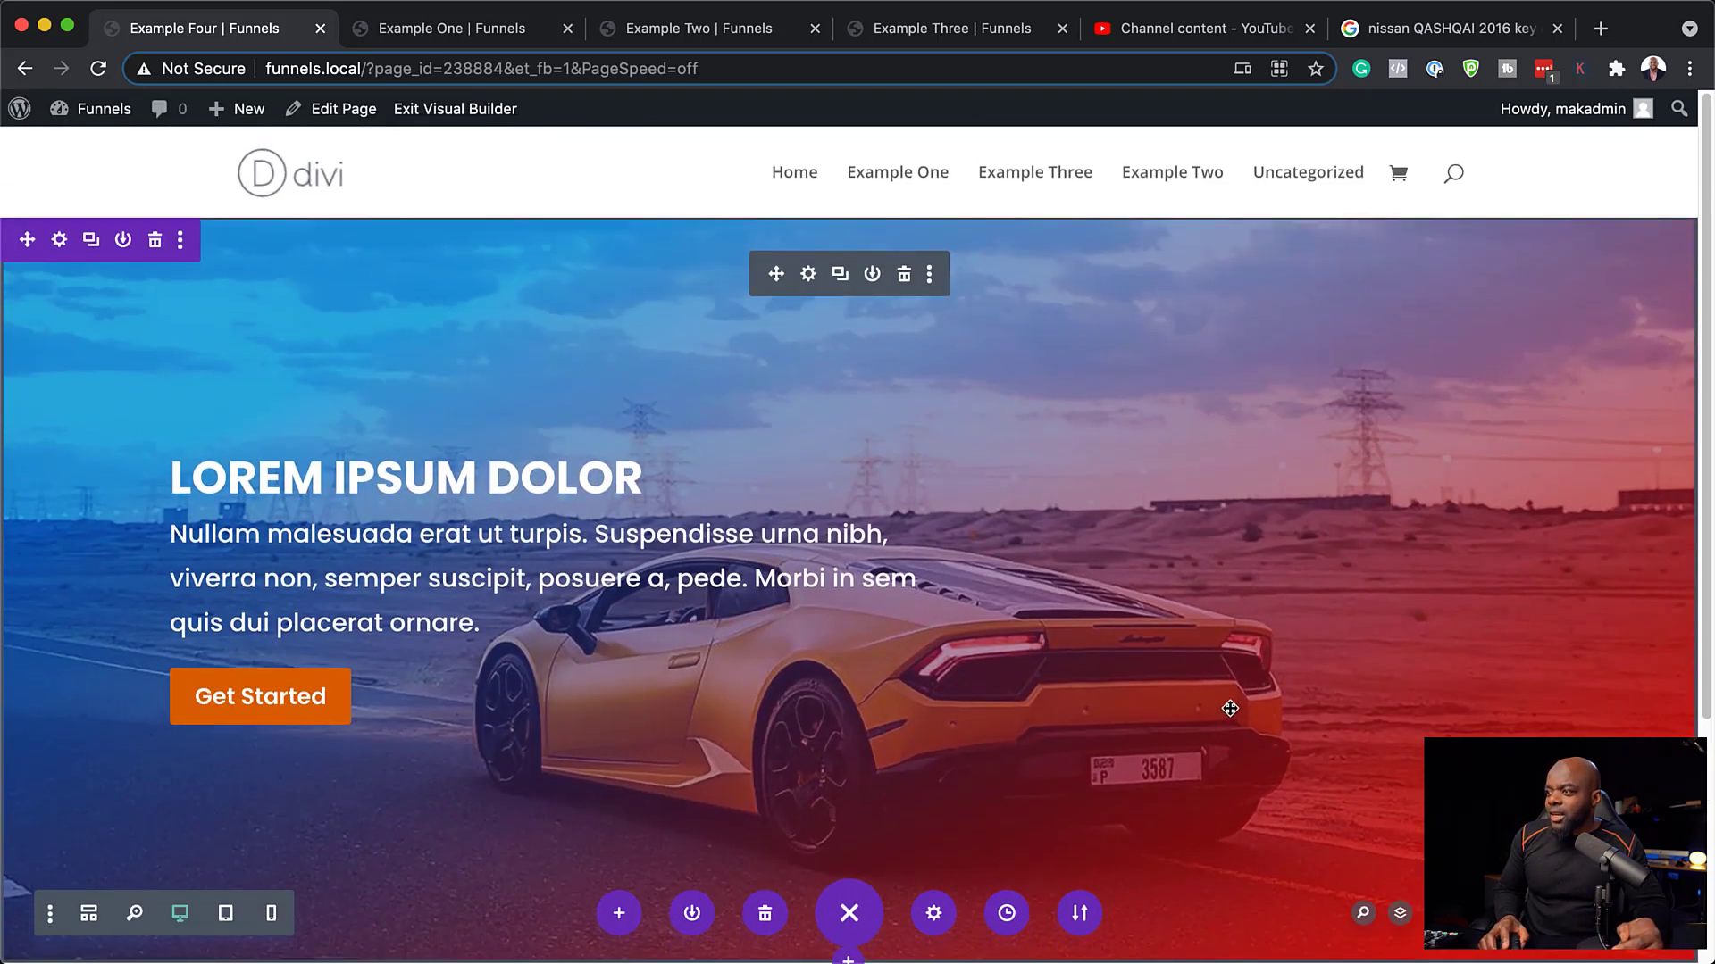